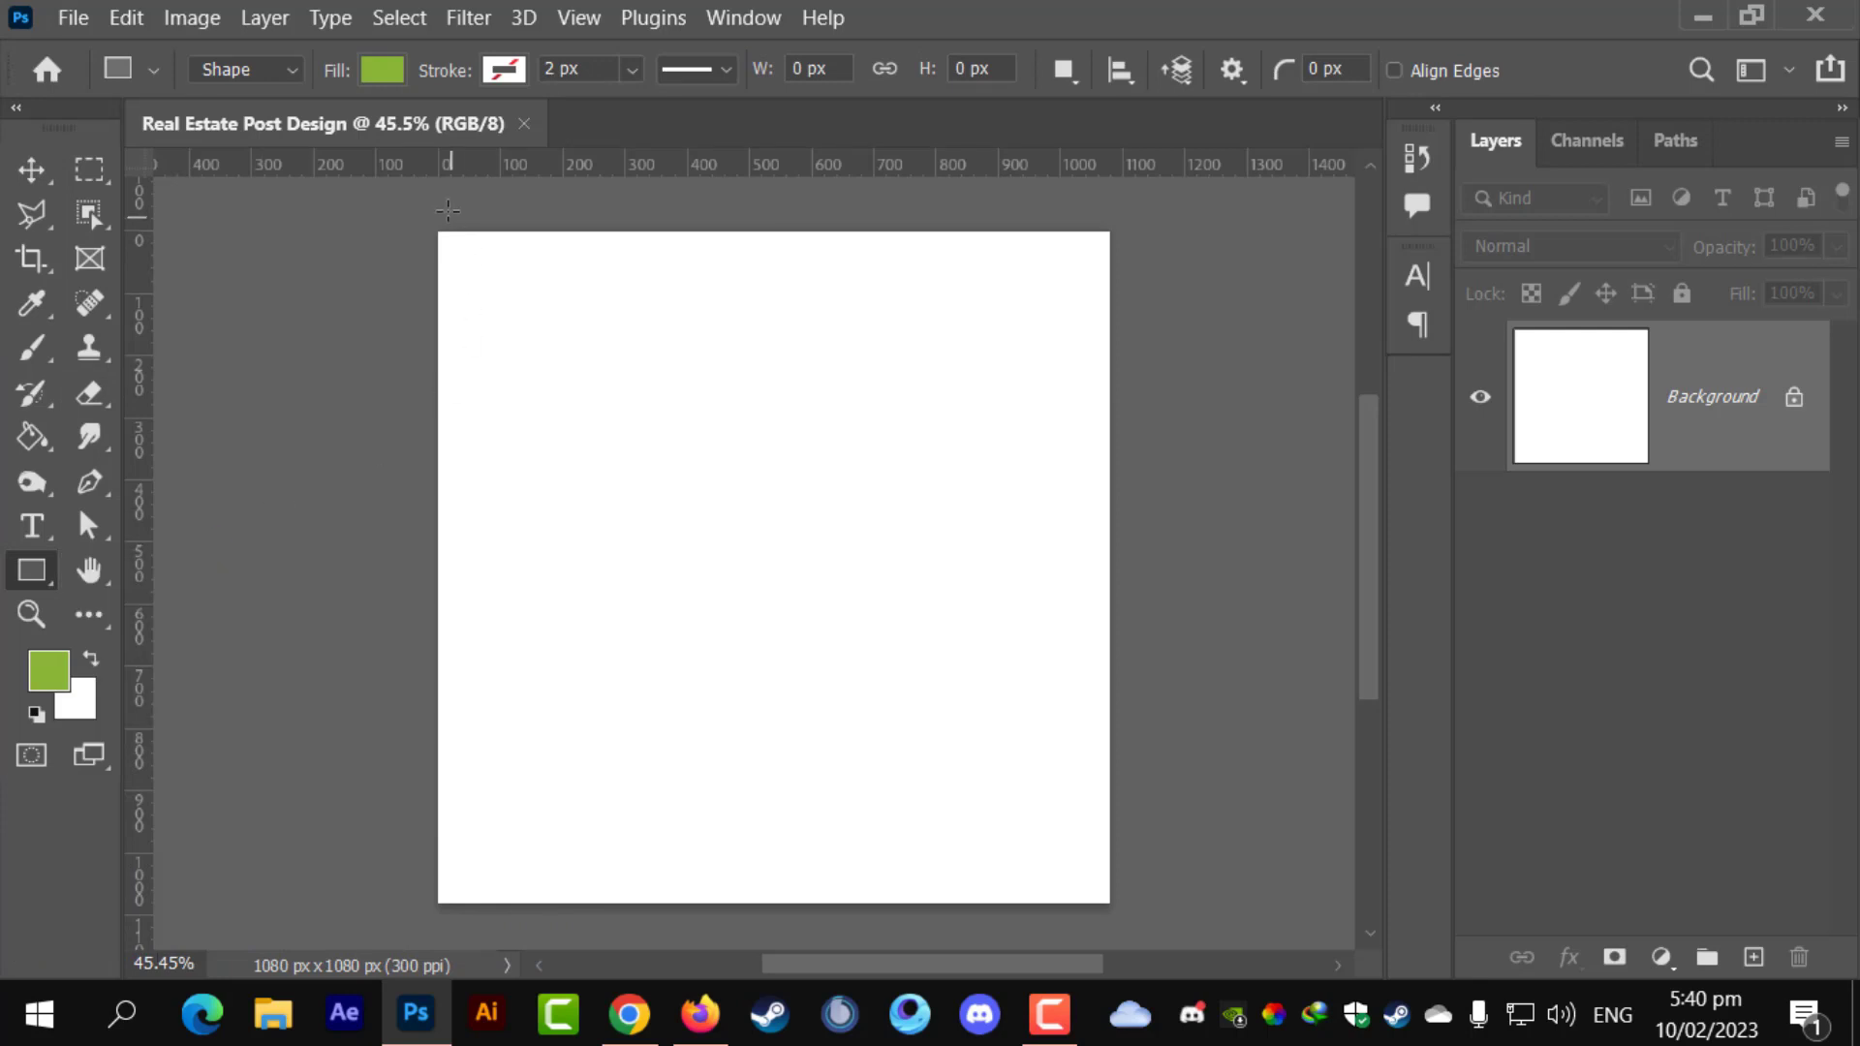
# - Draw a rectangle about 1120 × 1123 px covering the whole canvas and fill it with white, ffffff
pyautogui.moveTo(421, 211); pyautogui.dragTo(1117, 913)
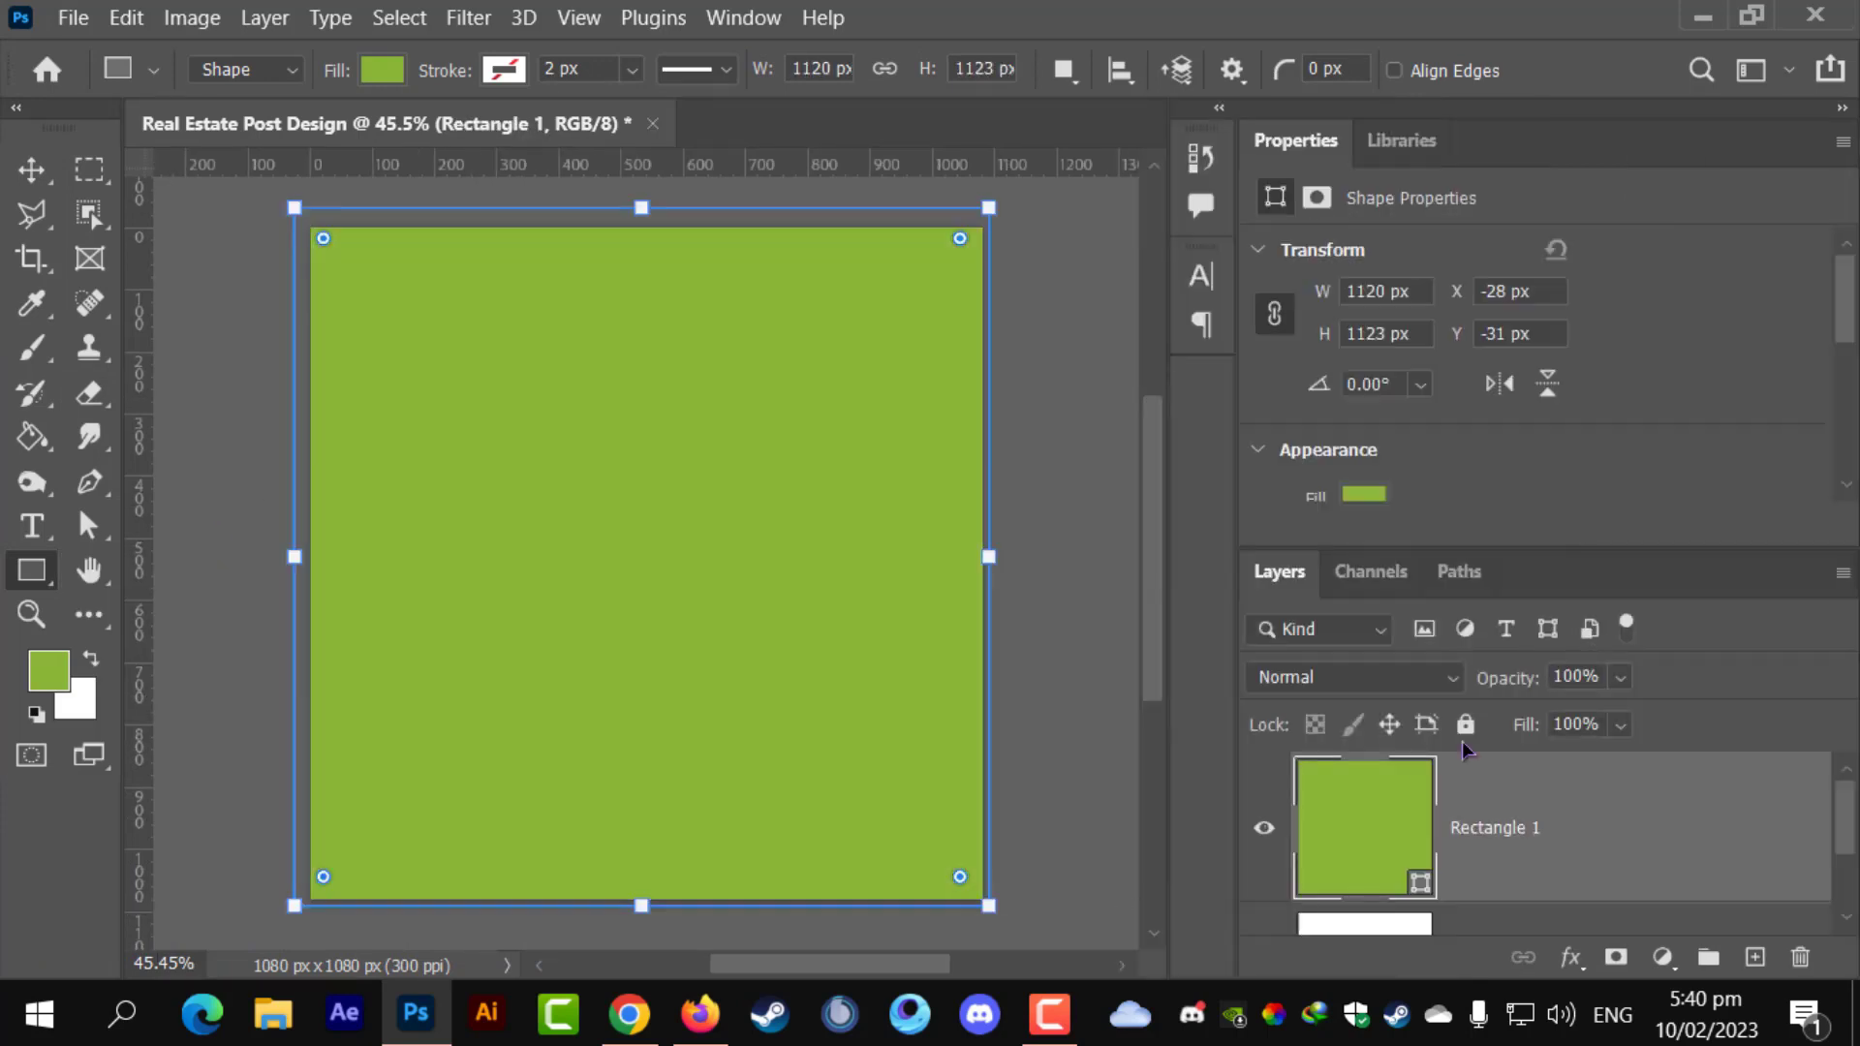
pyautogui.doubleClick(1398, 813)
pyautogui.write('ffffff')
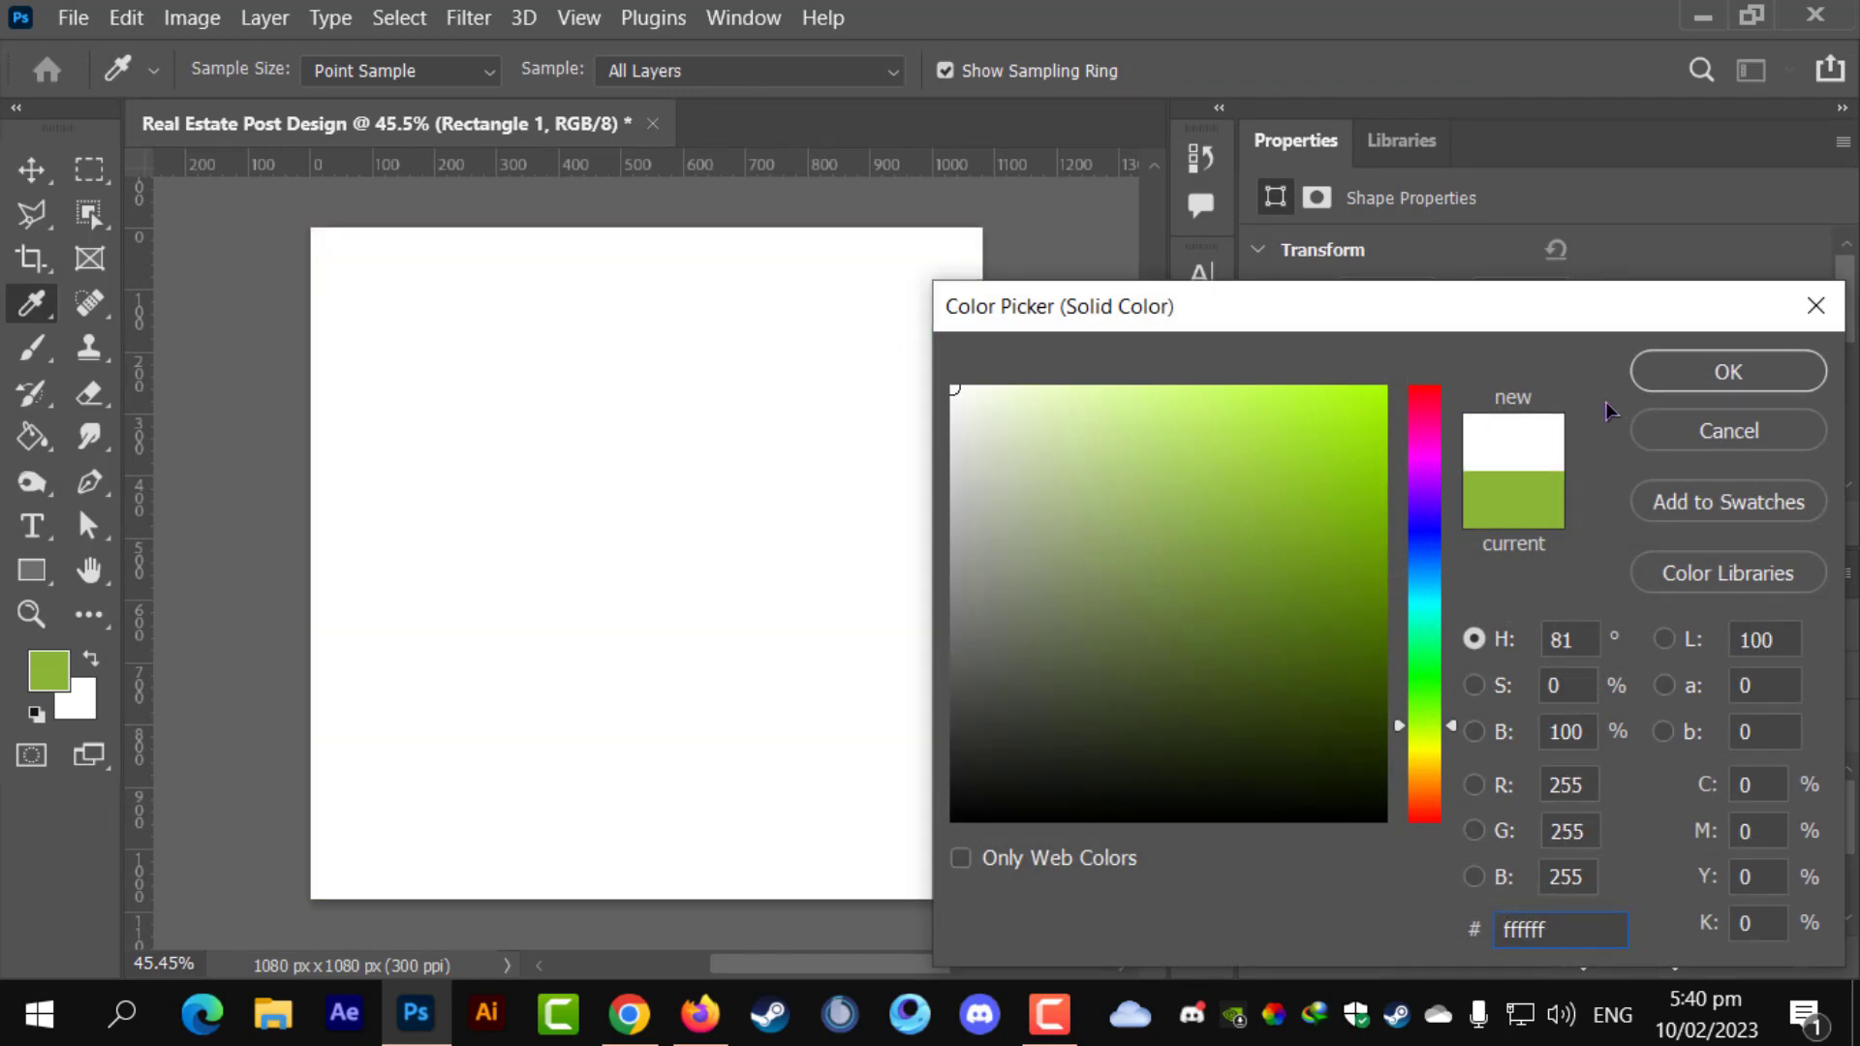
pyautogui.click(1651, 376)
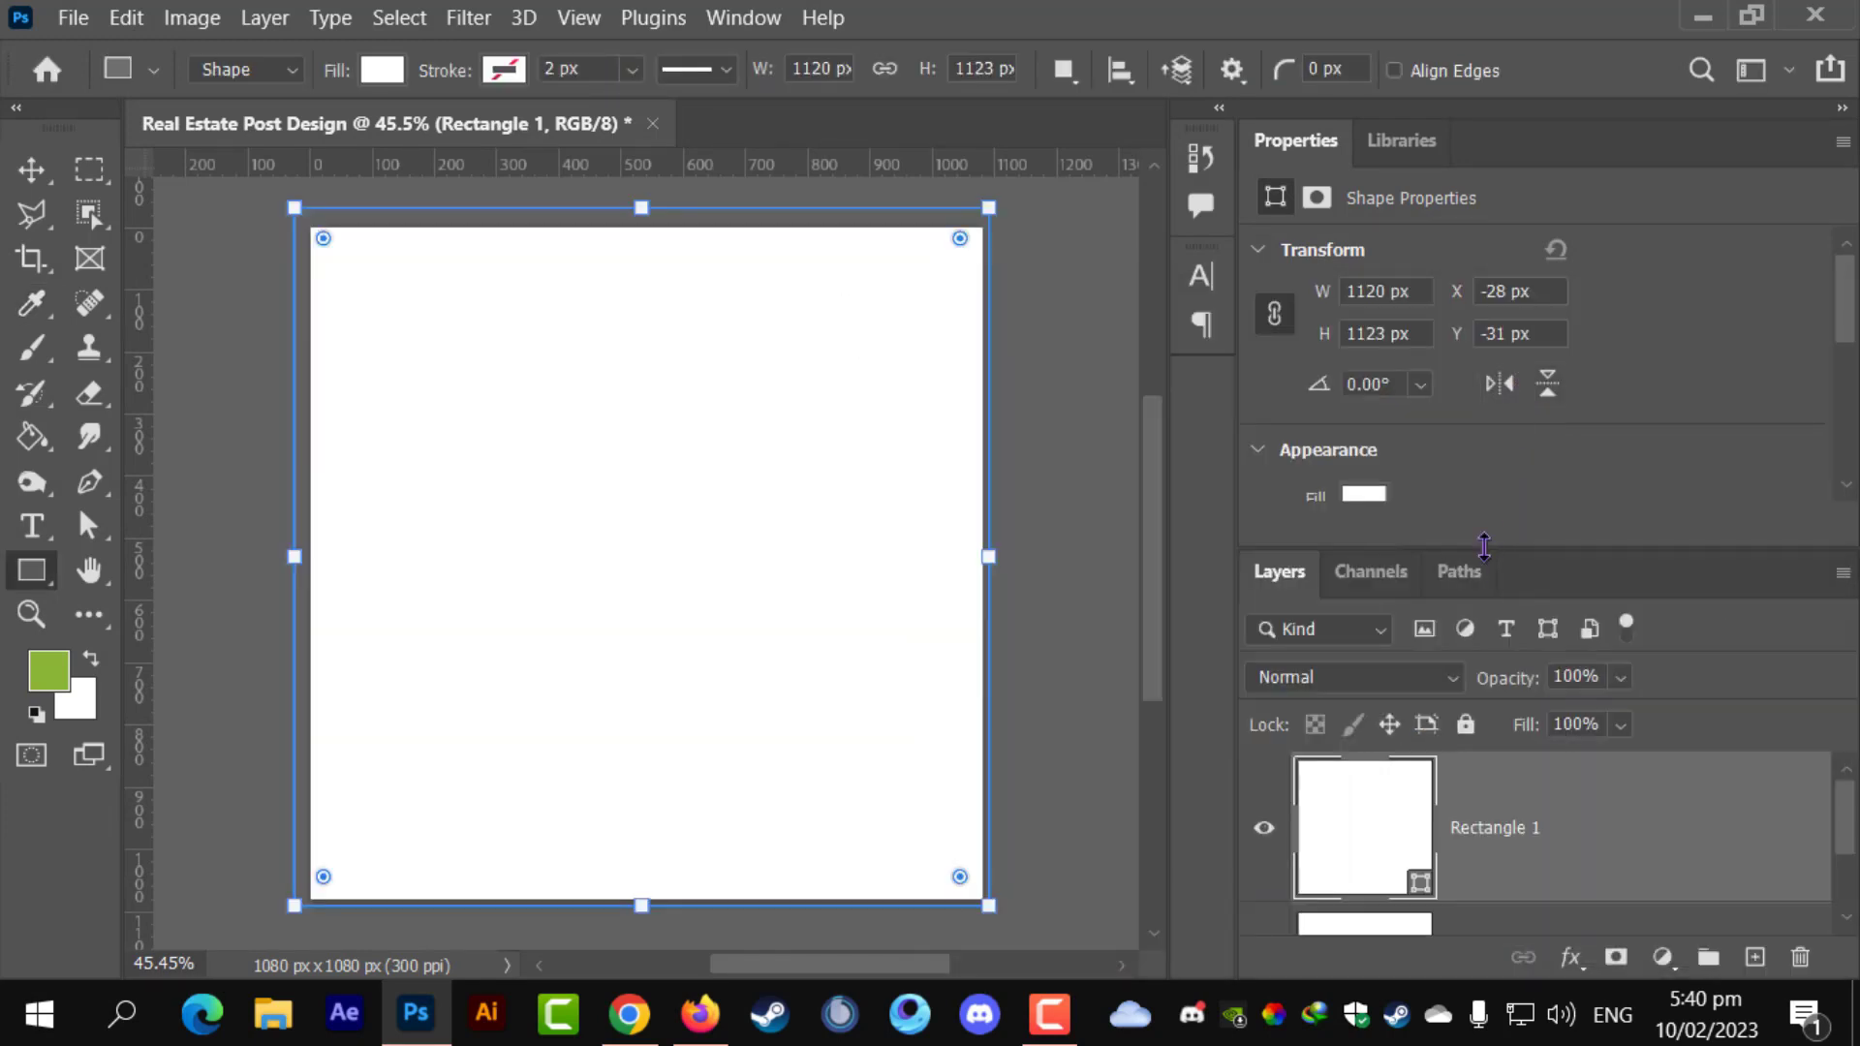
# - Narrow the Properties and Layers panel dock to give the canvas more room
pyautogui.moveTo(1483, 547); pyautogui.dragTo(1502, 373)
pyautogui.scroll(-2, 1464, 763)
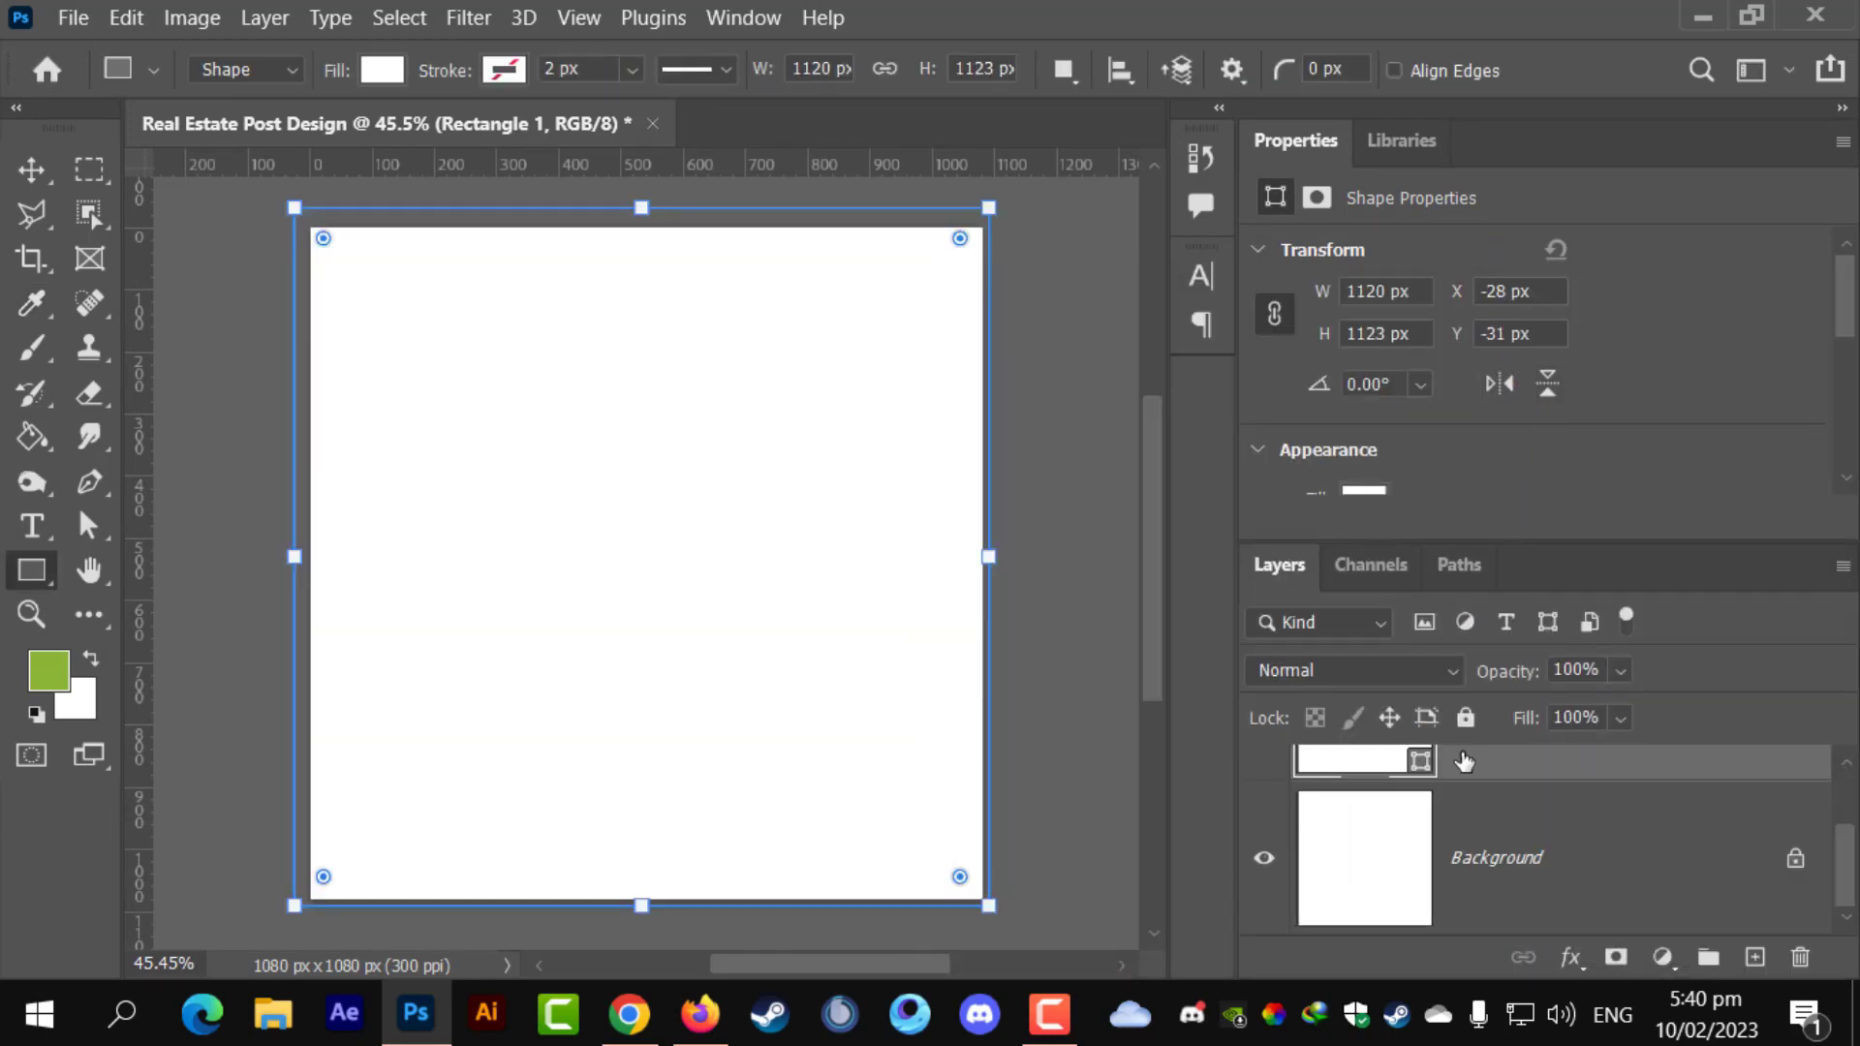
pyautogui.scroll(2, 1487, 794)
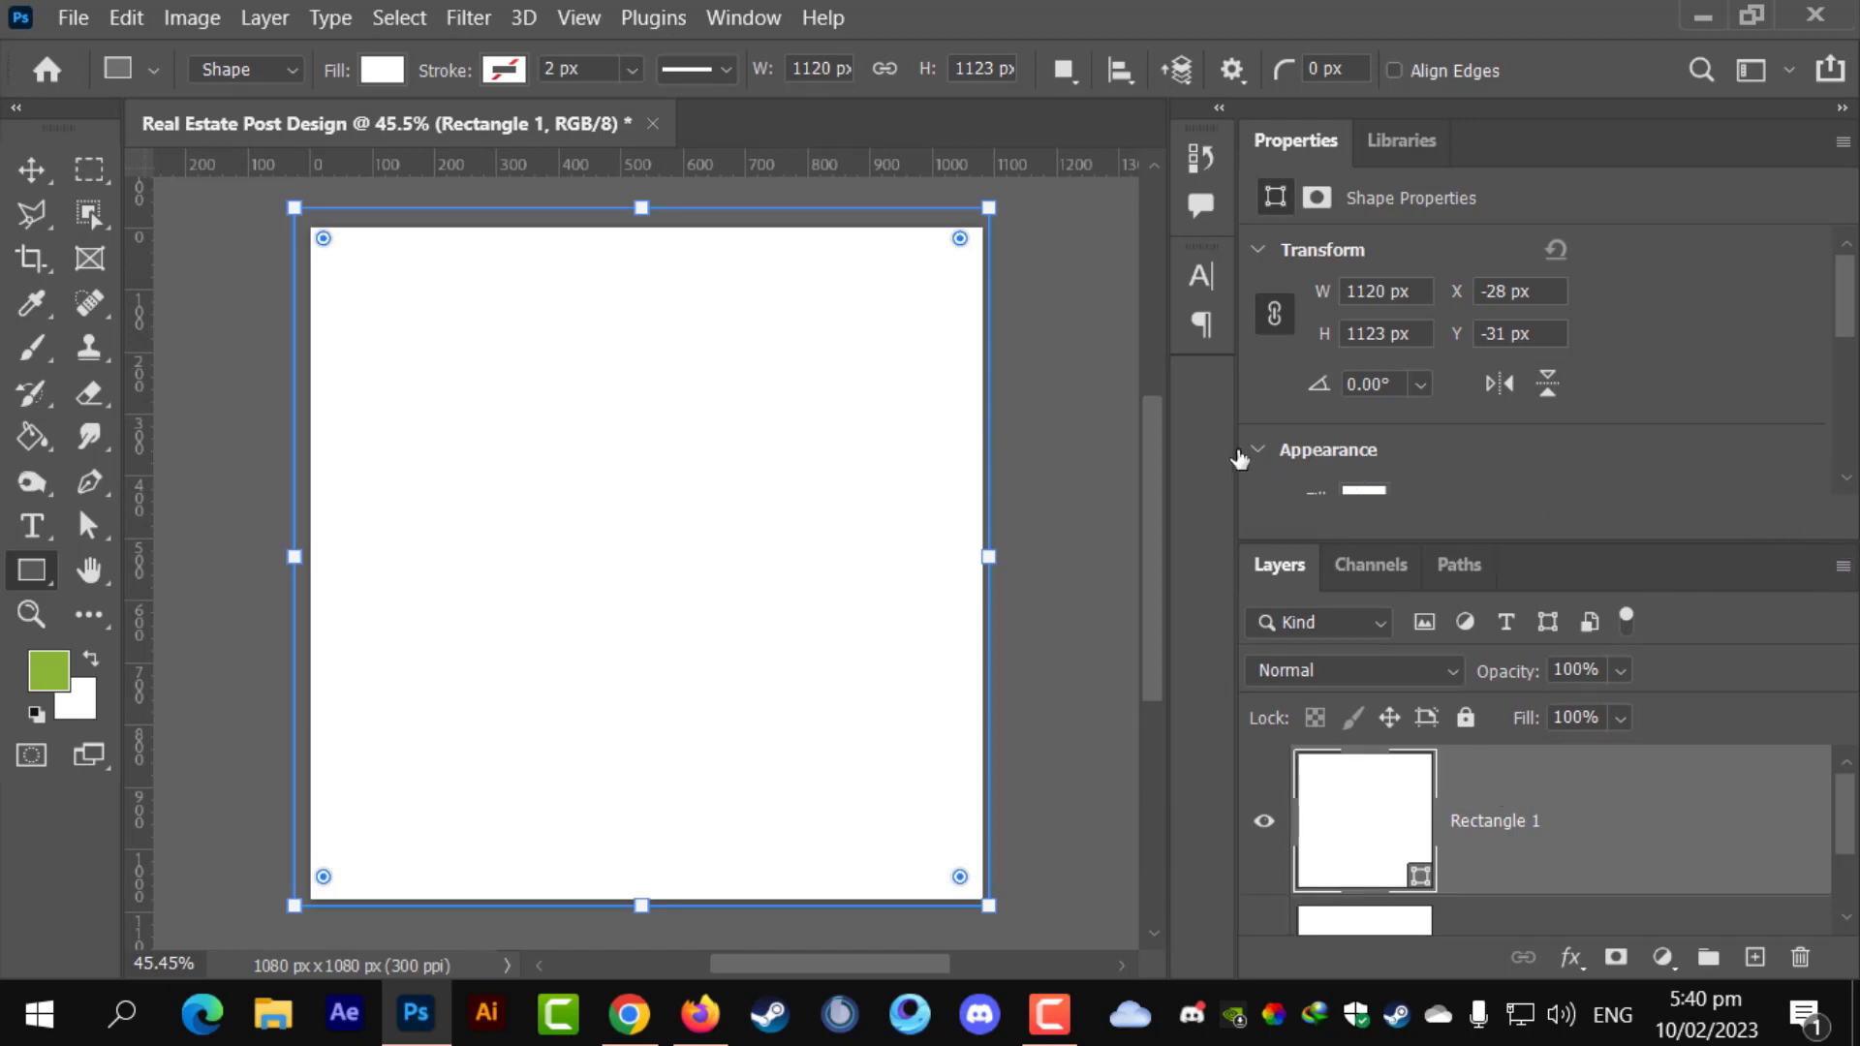
pyautogui.moveTo(1240, 459); pyautogui.dragTo(1456, 463)
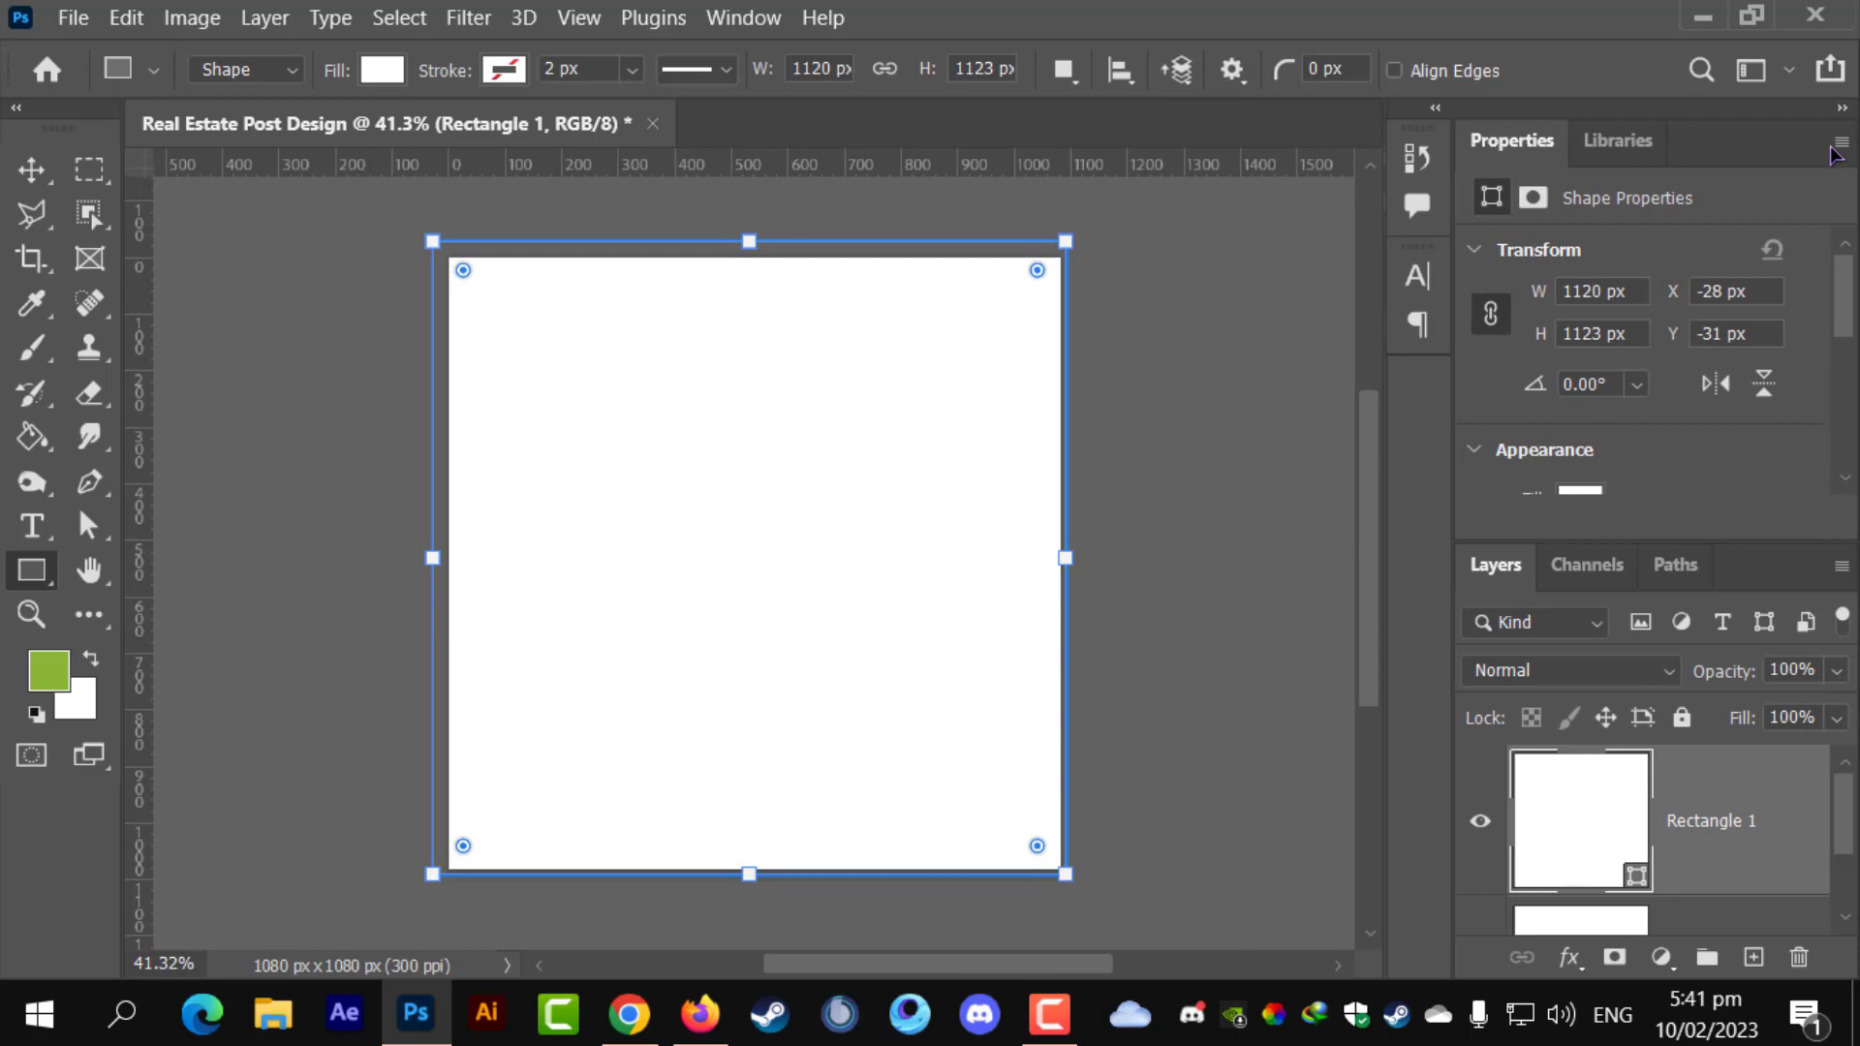
# - Draw a green six-sided polygon about 902 × 781 px directly above the Background layer, extending past the canvas's right edge
pyautogui.click(32, 170)
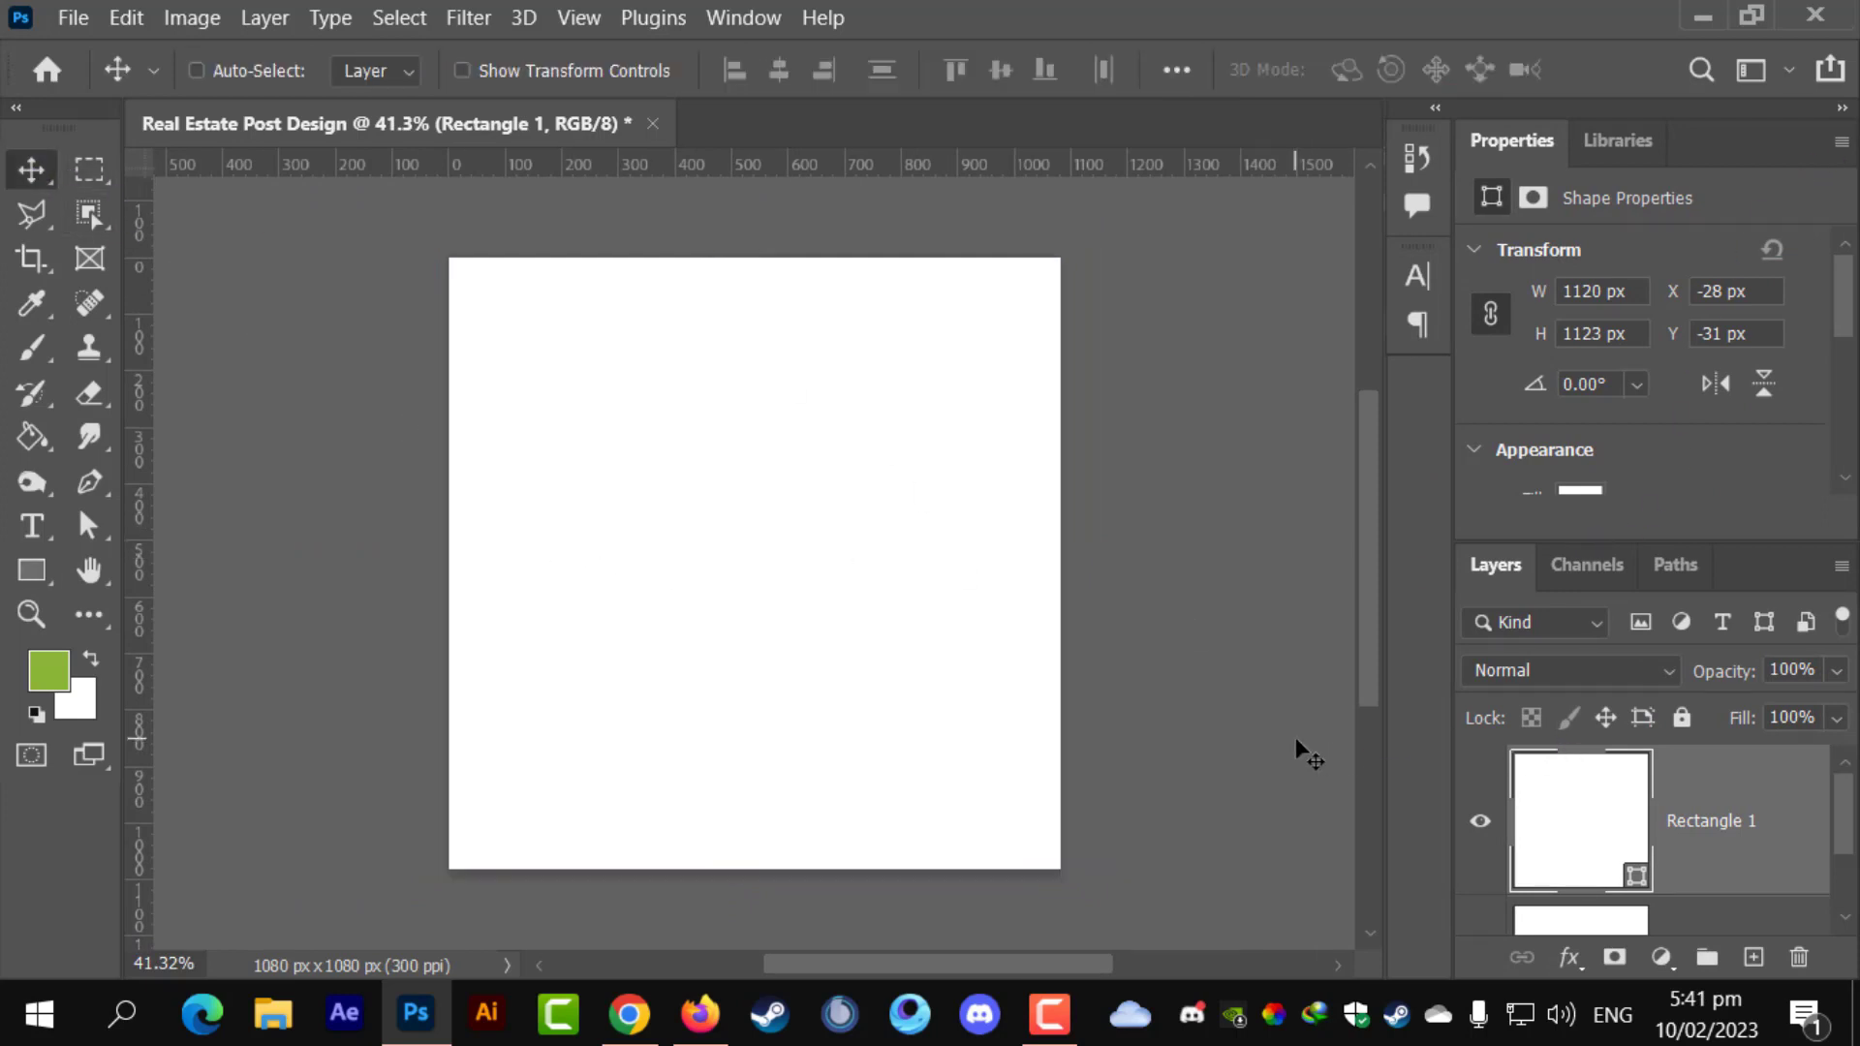
pyautogui.scroll(1, 1211, 723)
pyautogui.click(13, 576)
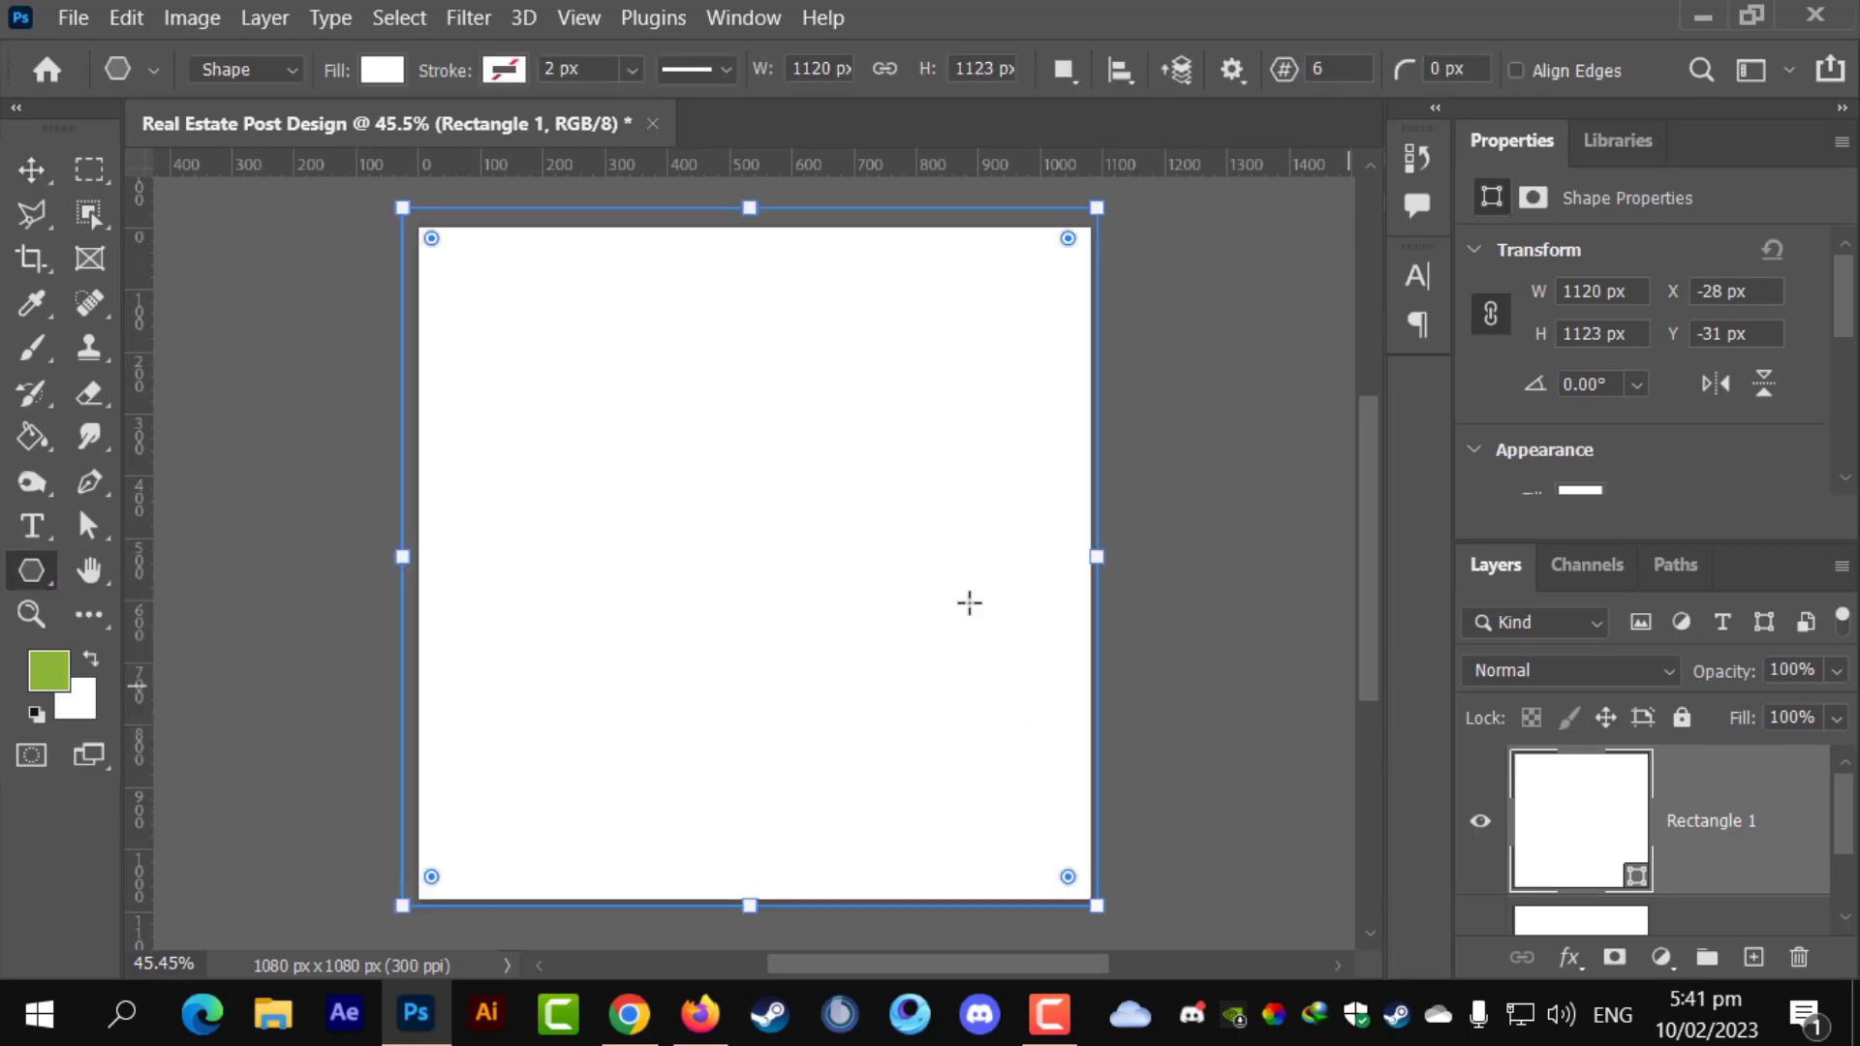
pyautogui.click(1606, 918)
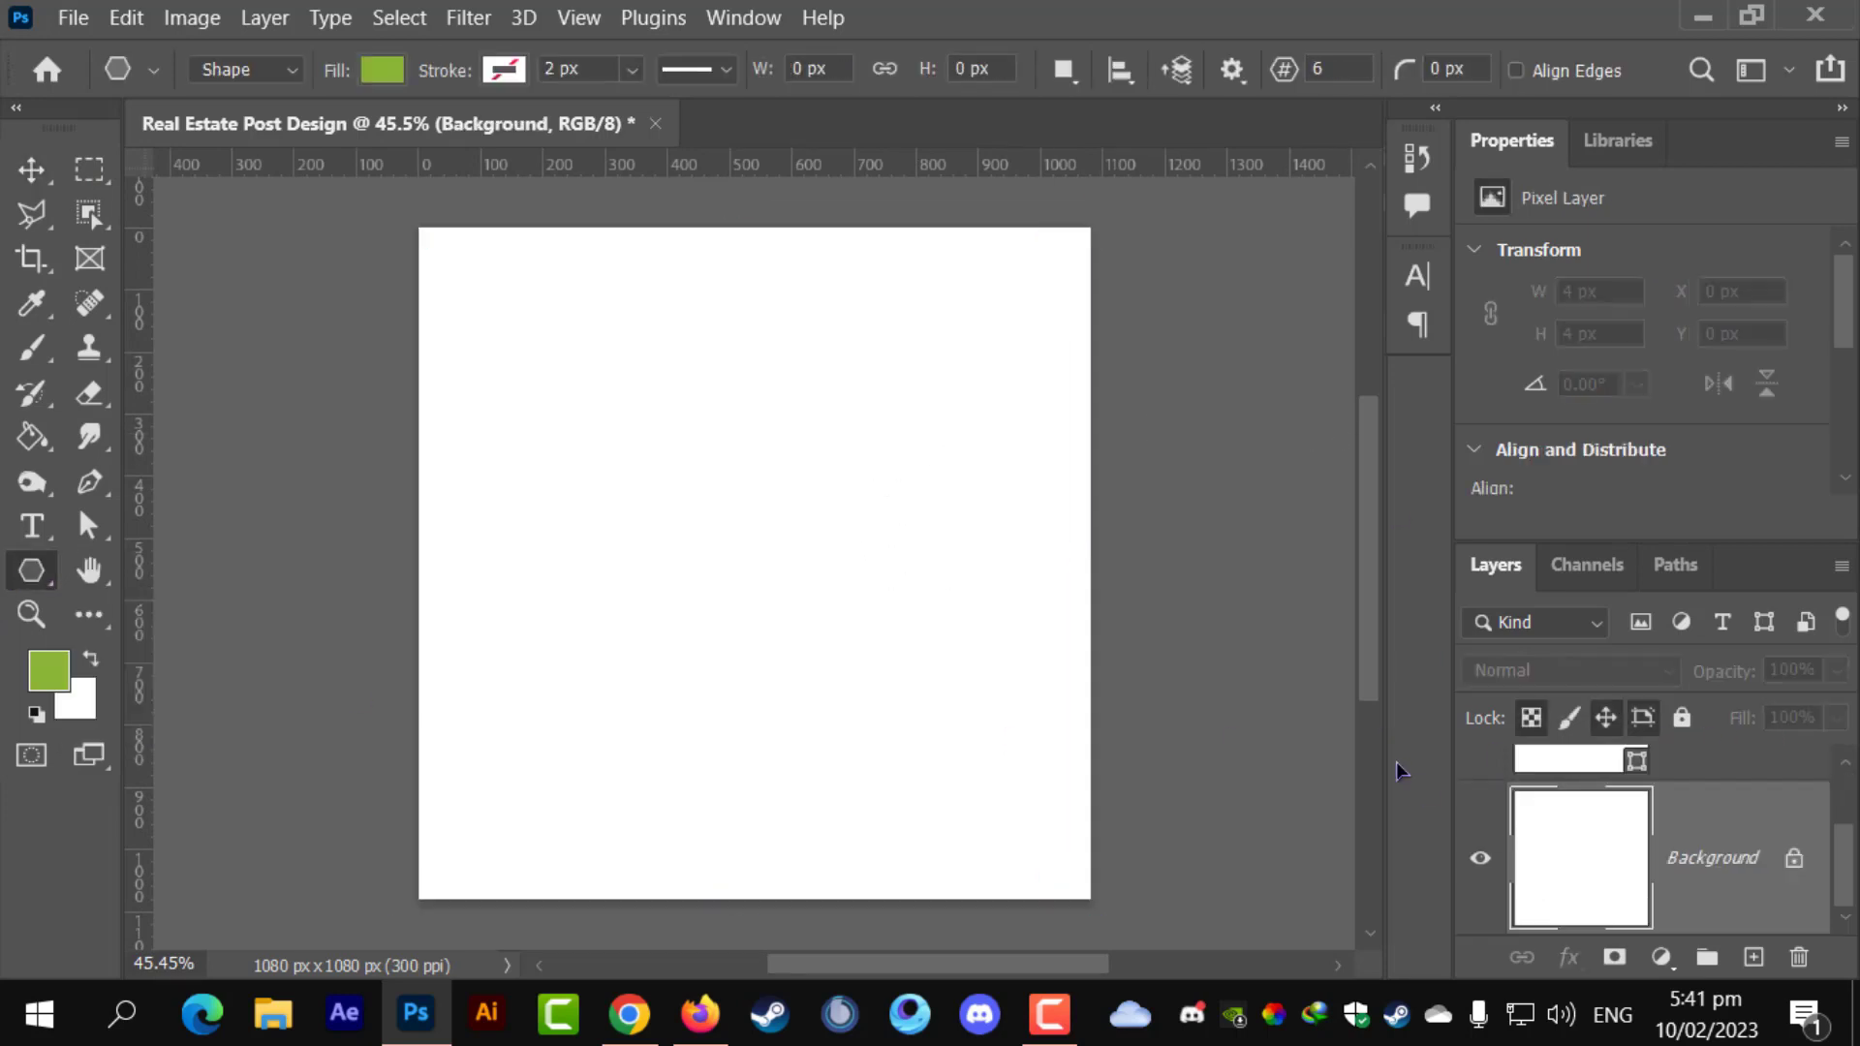
pyautogui.moveTo(685, 213); pyautogui.dragTo(1240, 835)
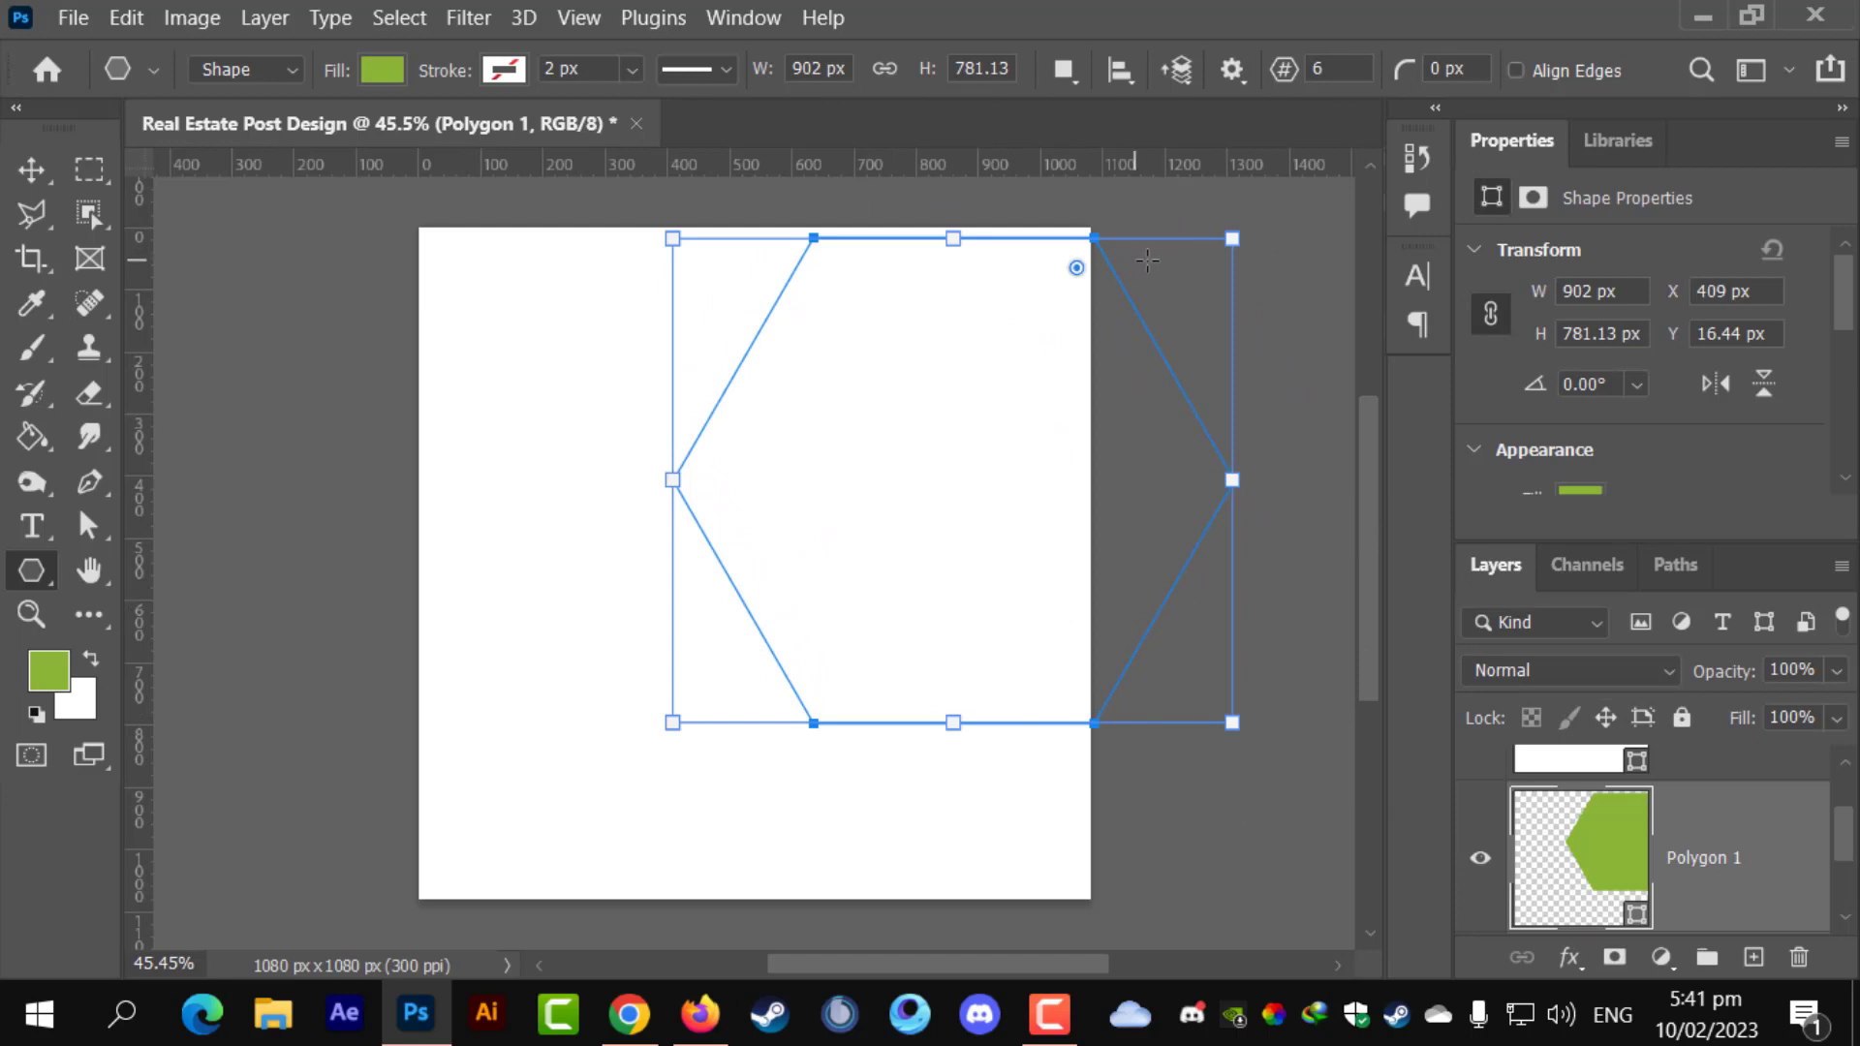
# - Enlarge the hexagon proportionally up and to the right to about 1923 × 1666 px
pyautogui.moveTo(1237, 243); pyautogui.dragTo(1424, 145)
pyautogui.scroll(-3, 594, 690)
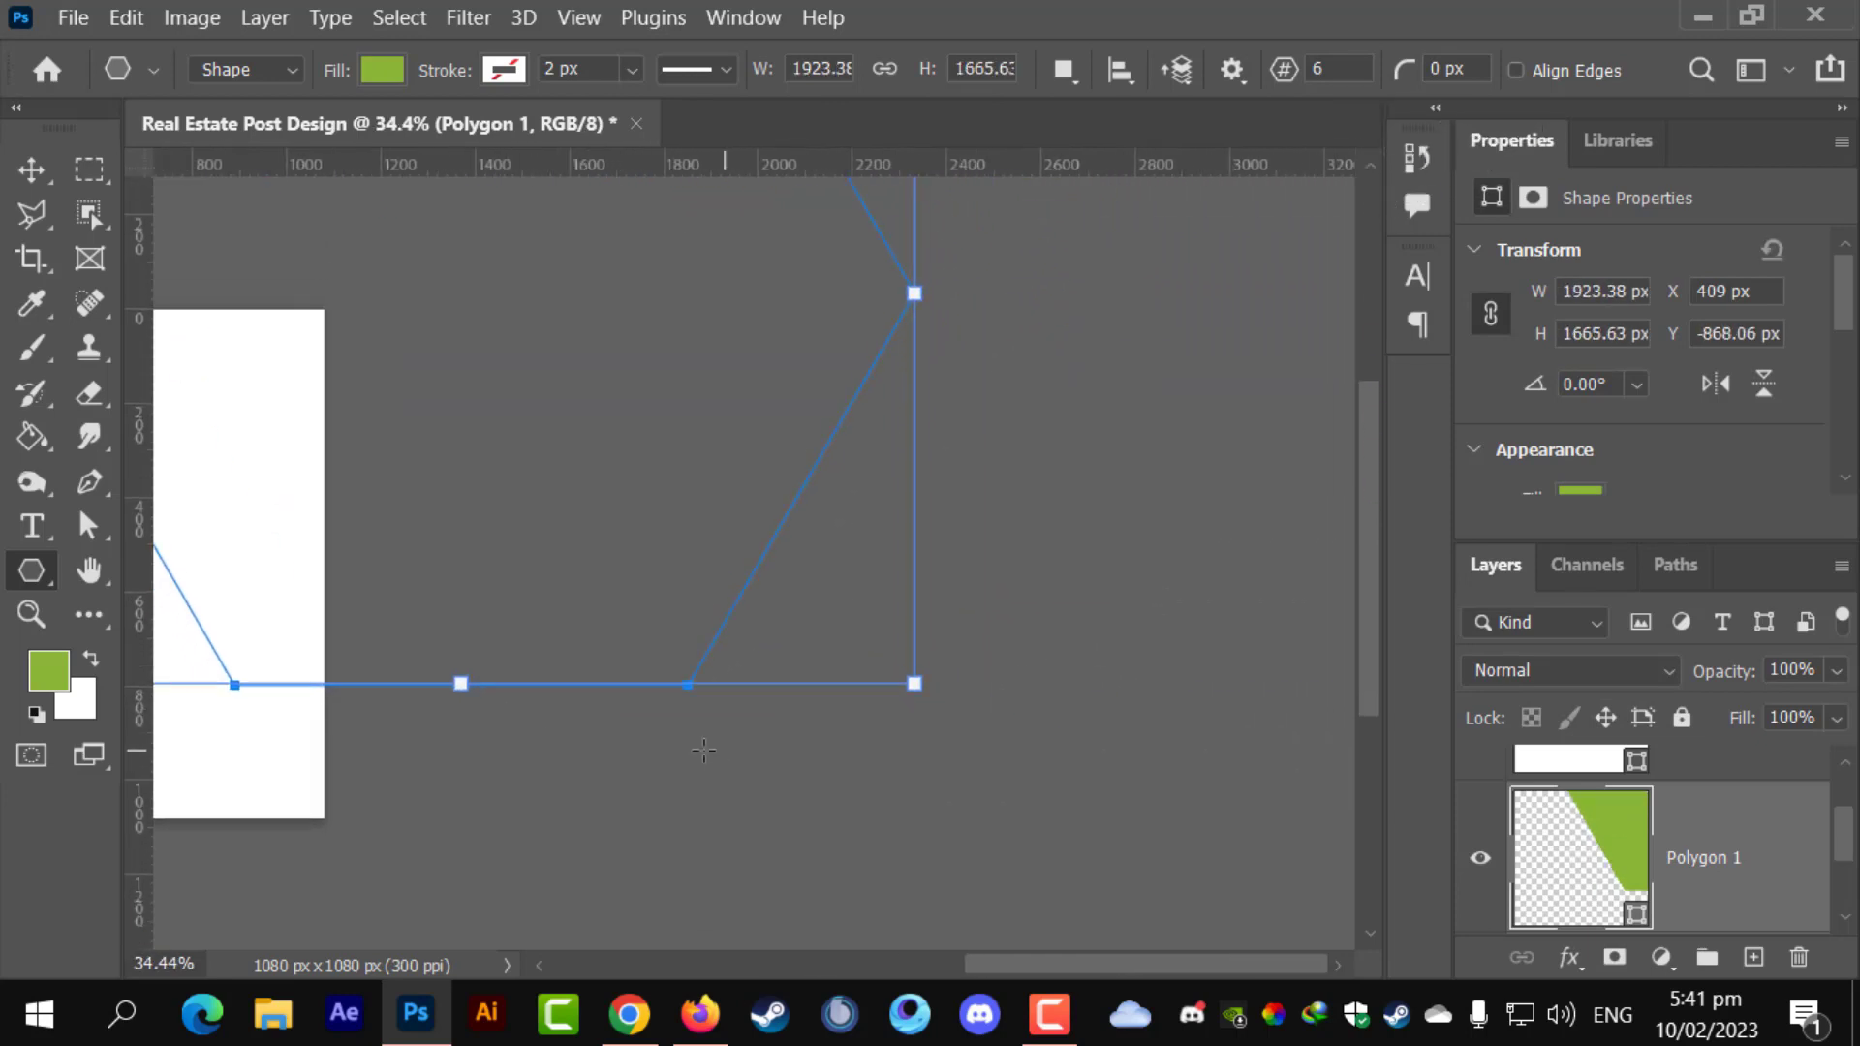
pyautogui.moveTo(601, 732); pyautogui.dragTo(1022, 727)
# - Reorder the layers so that the Polygon 1 layer lies above the white Rectangle 1 layer
pyautogui.scroll(2, 1760, 850)
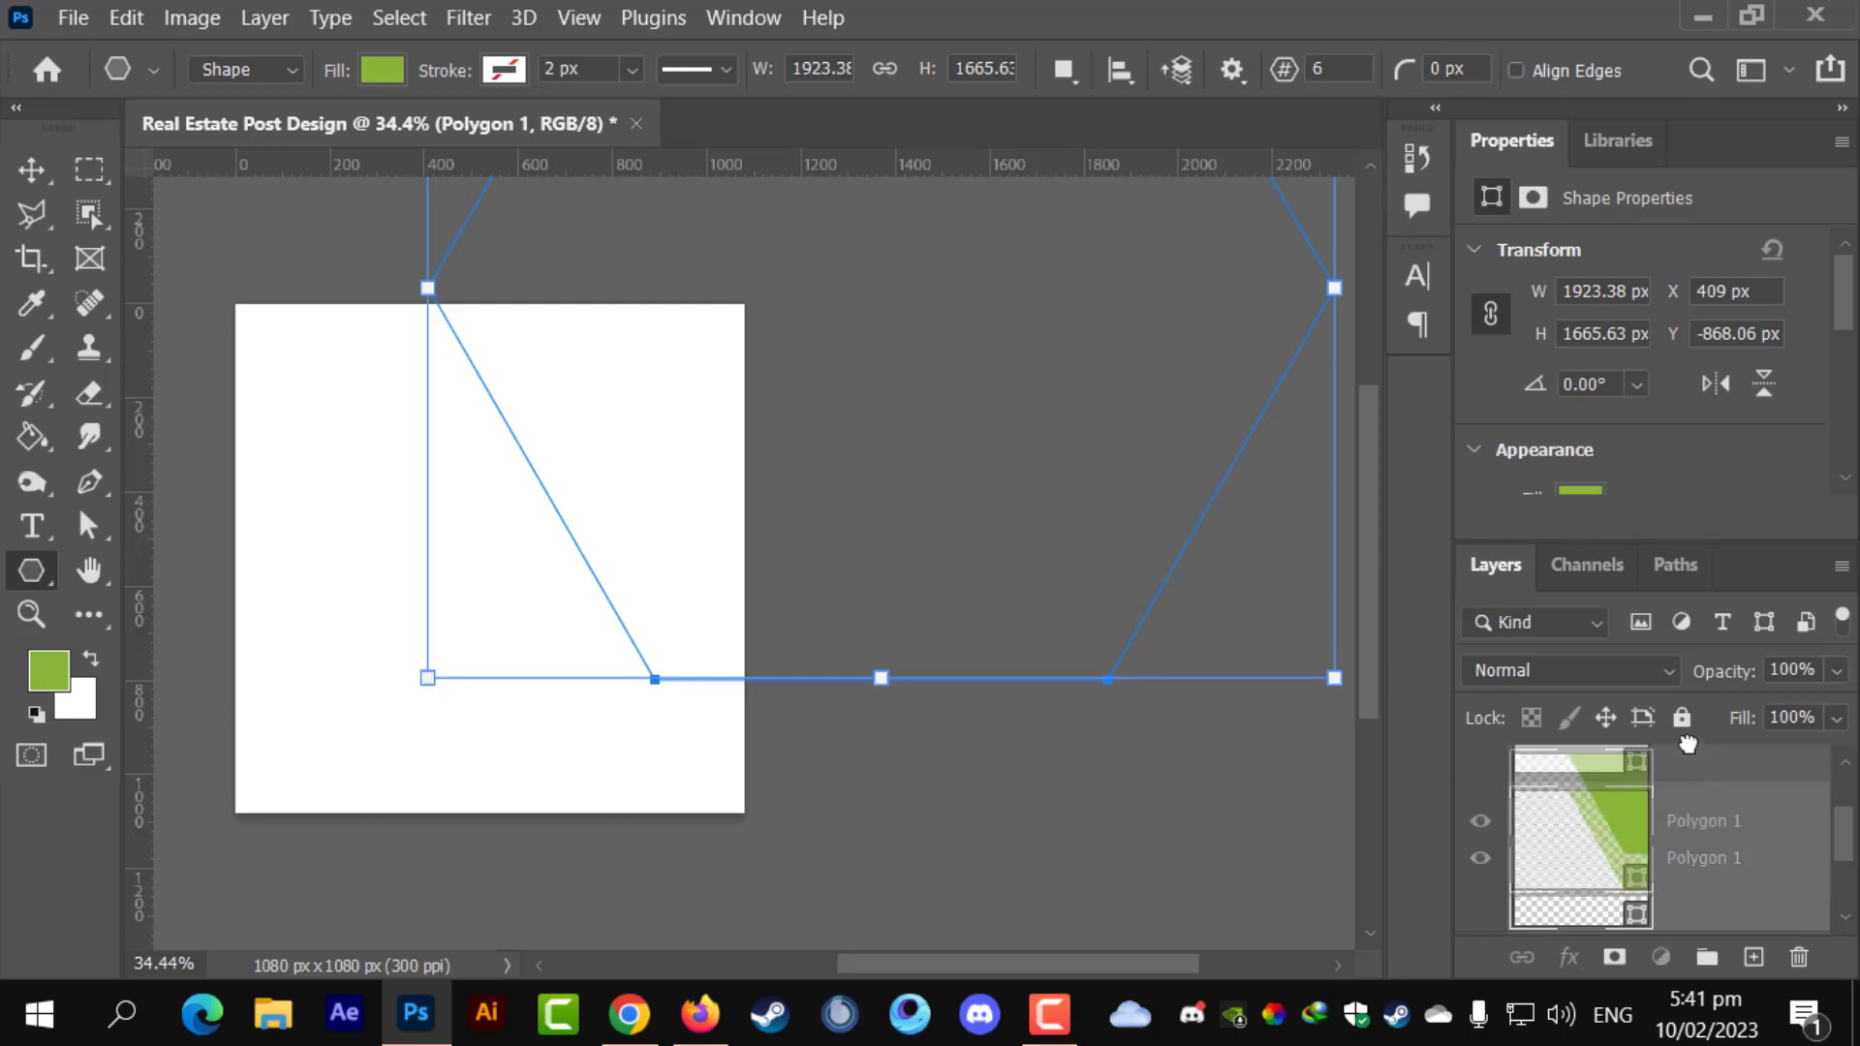
pyautogui.scroll(-2, 645, 523)
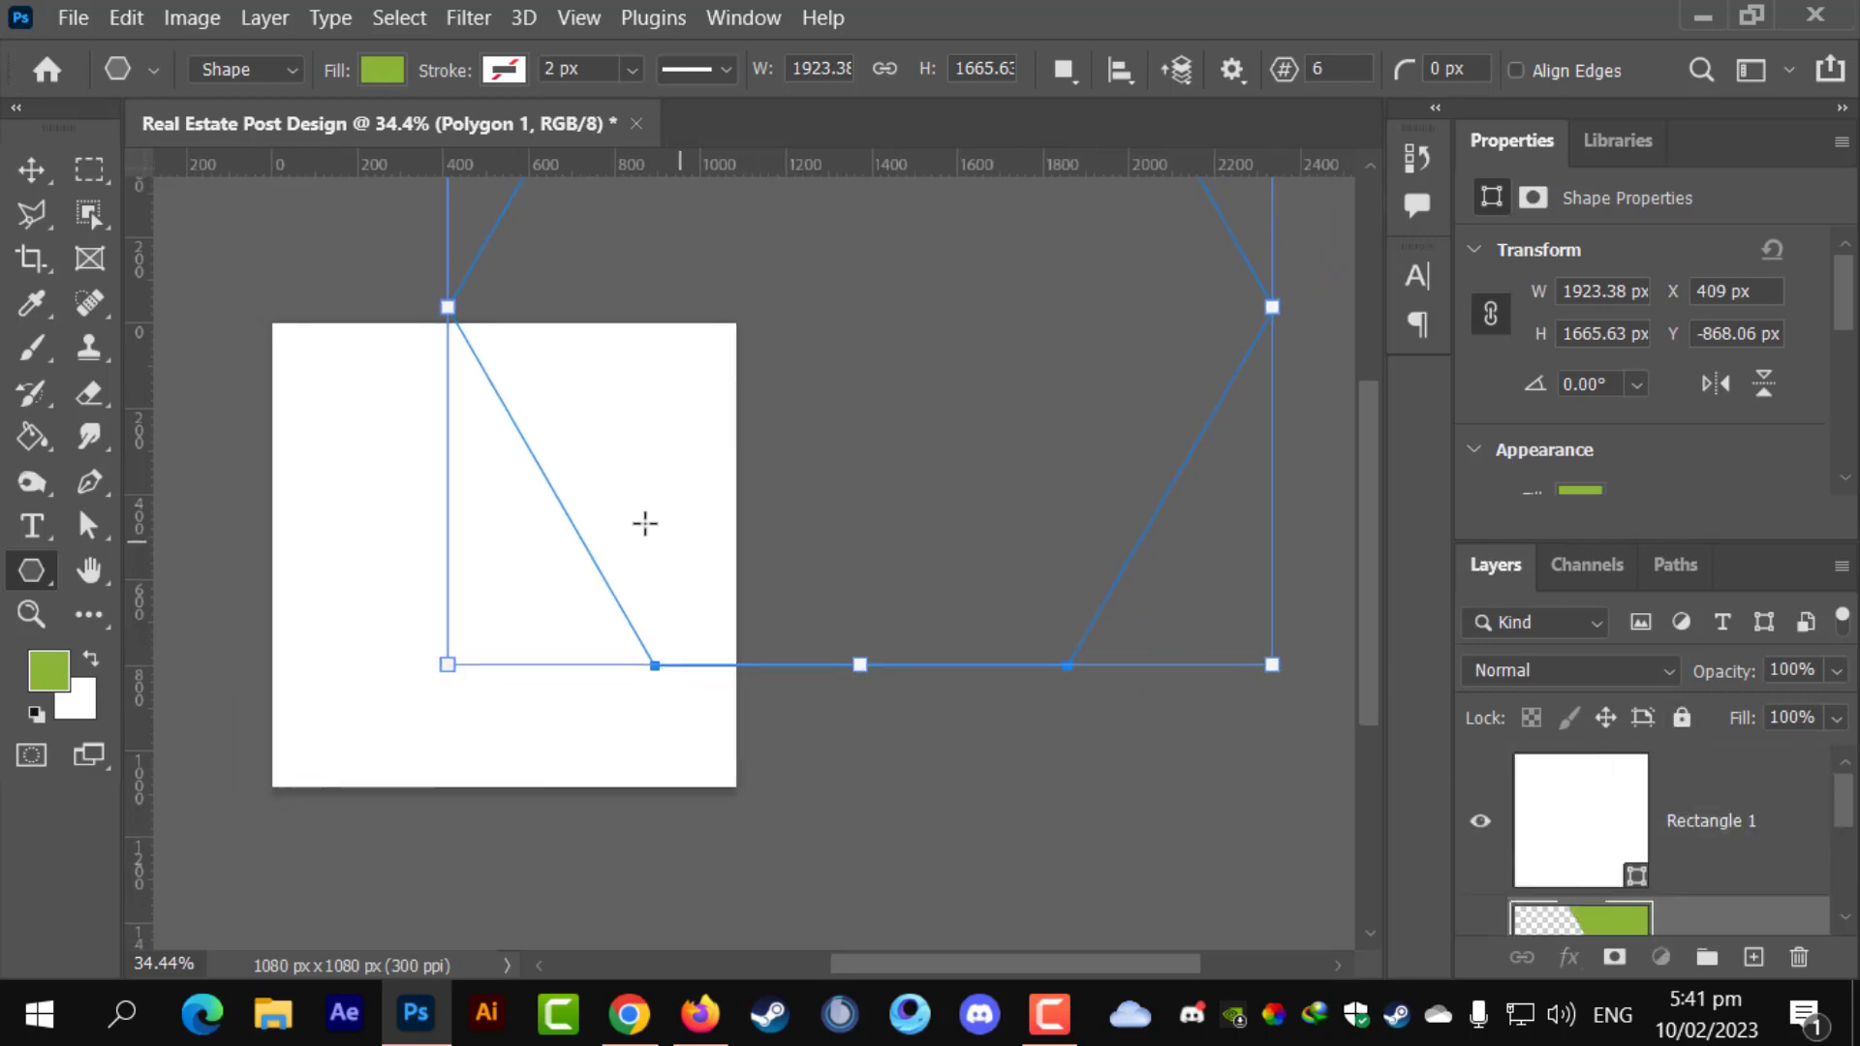
pyautogui.click(1674, 810)
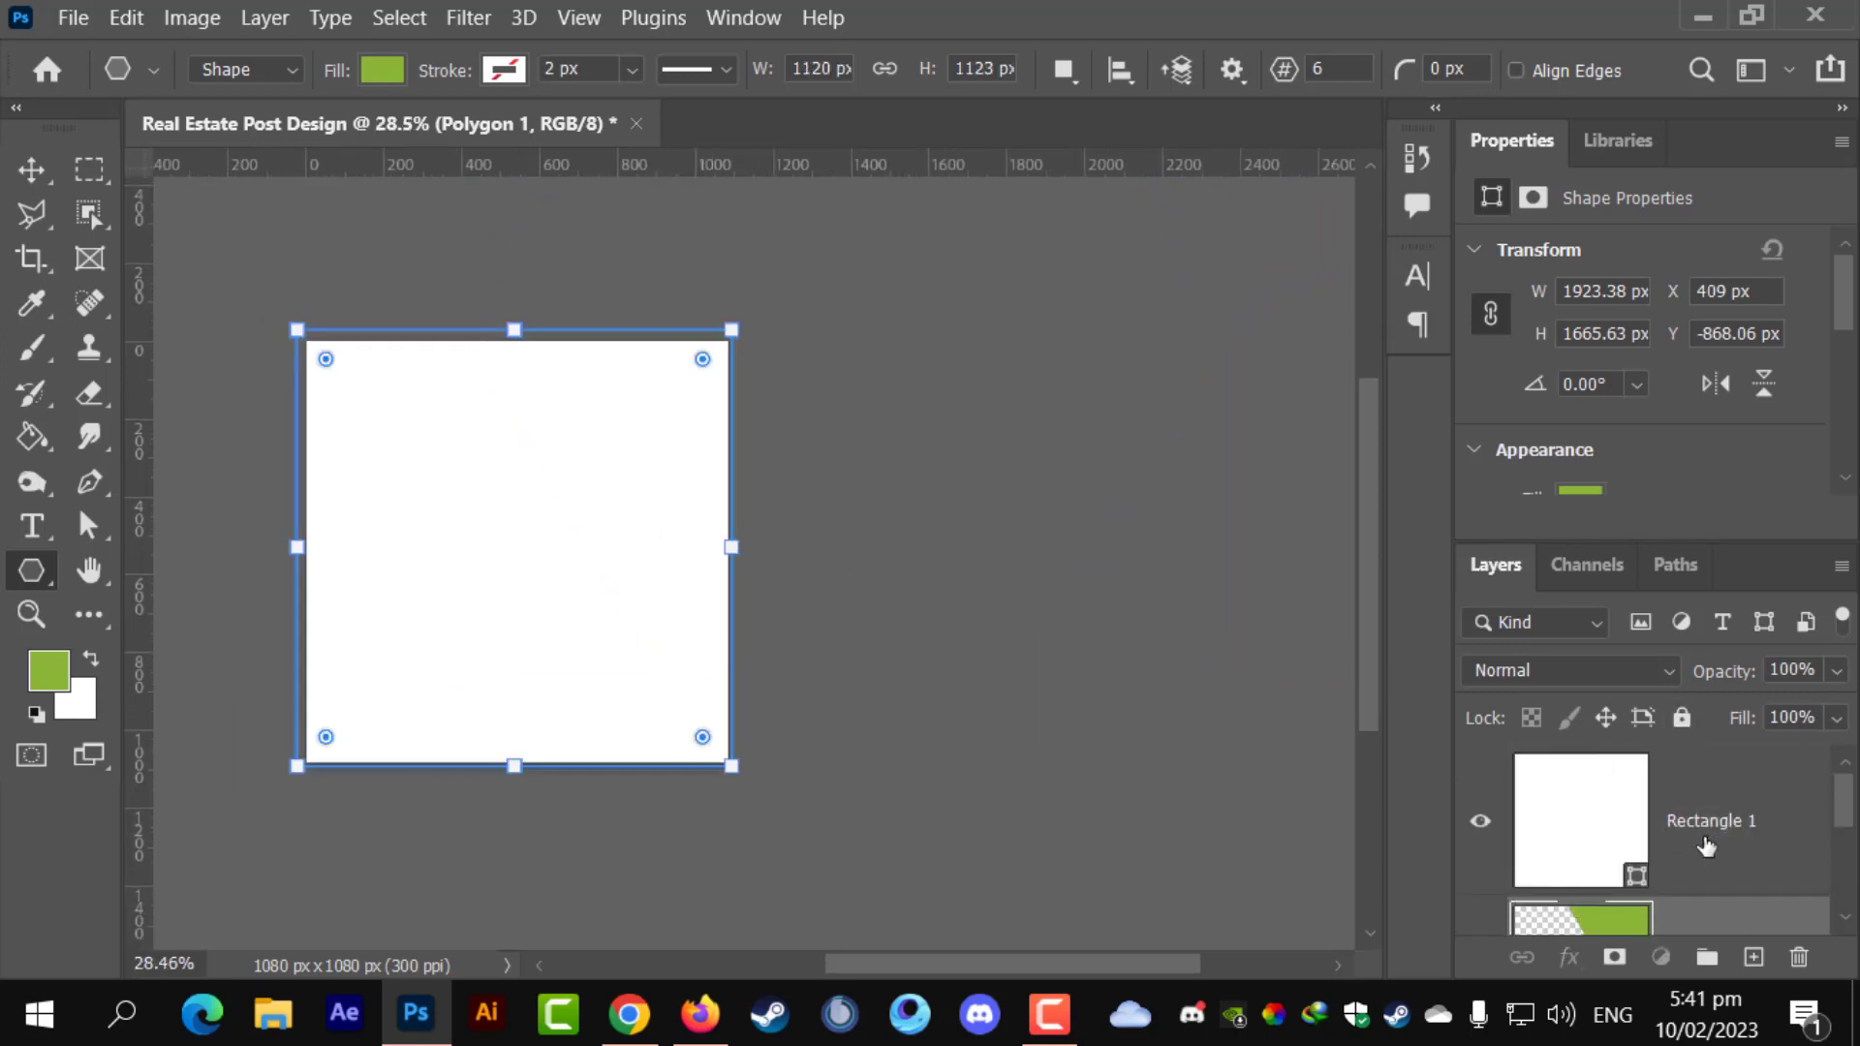
pyautogui.click(1695, 919)
pyautogui.moveTo(1685, 889); pyautogui.dragTo(1647, 754)
pyautogui.scroll(2, 680, 487)
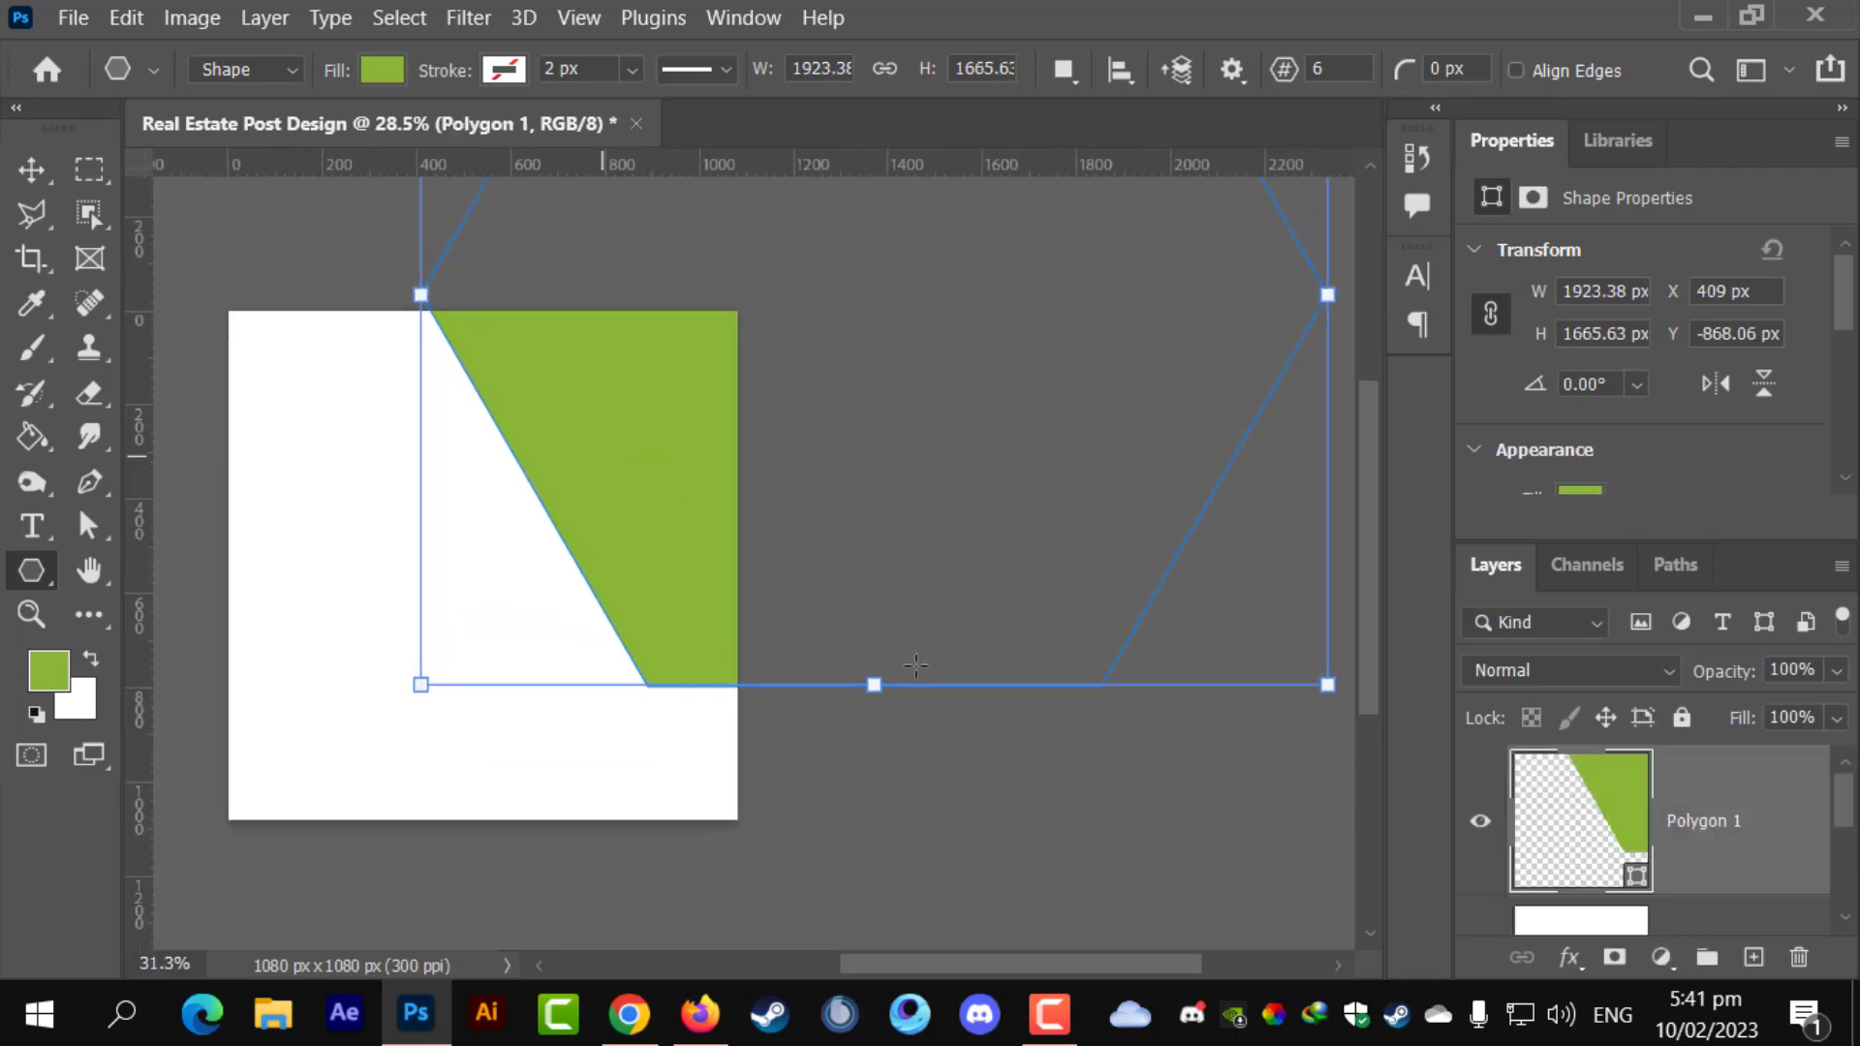
# - Shrink the hexagon to about 1032 × 893 px and move it over the canvas's upper right area
pyautogui.moveTo(872, 681); pyautogui.dragTo(873, 504)
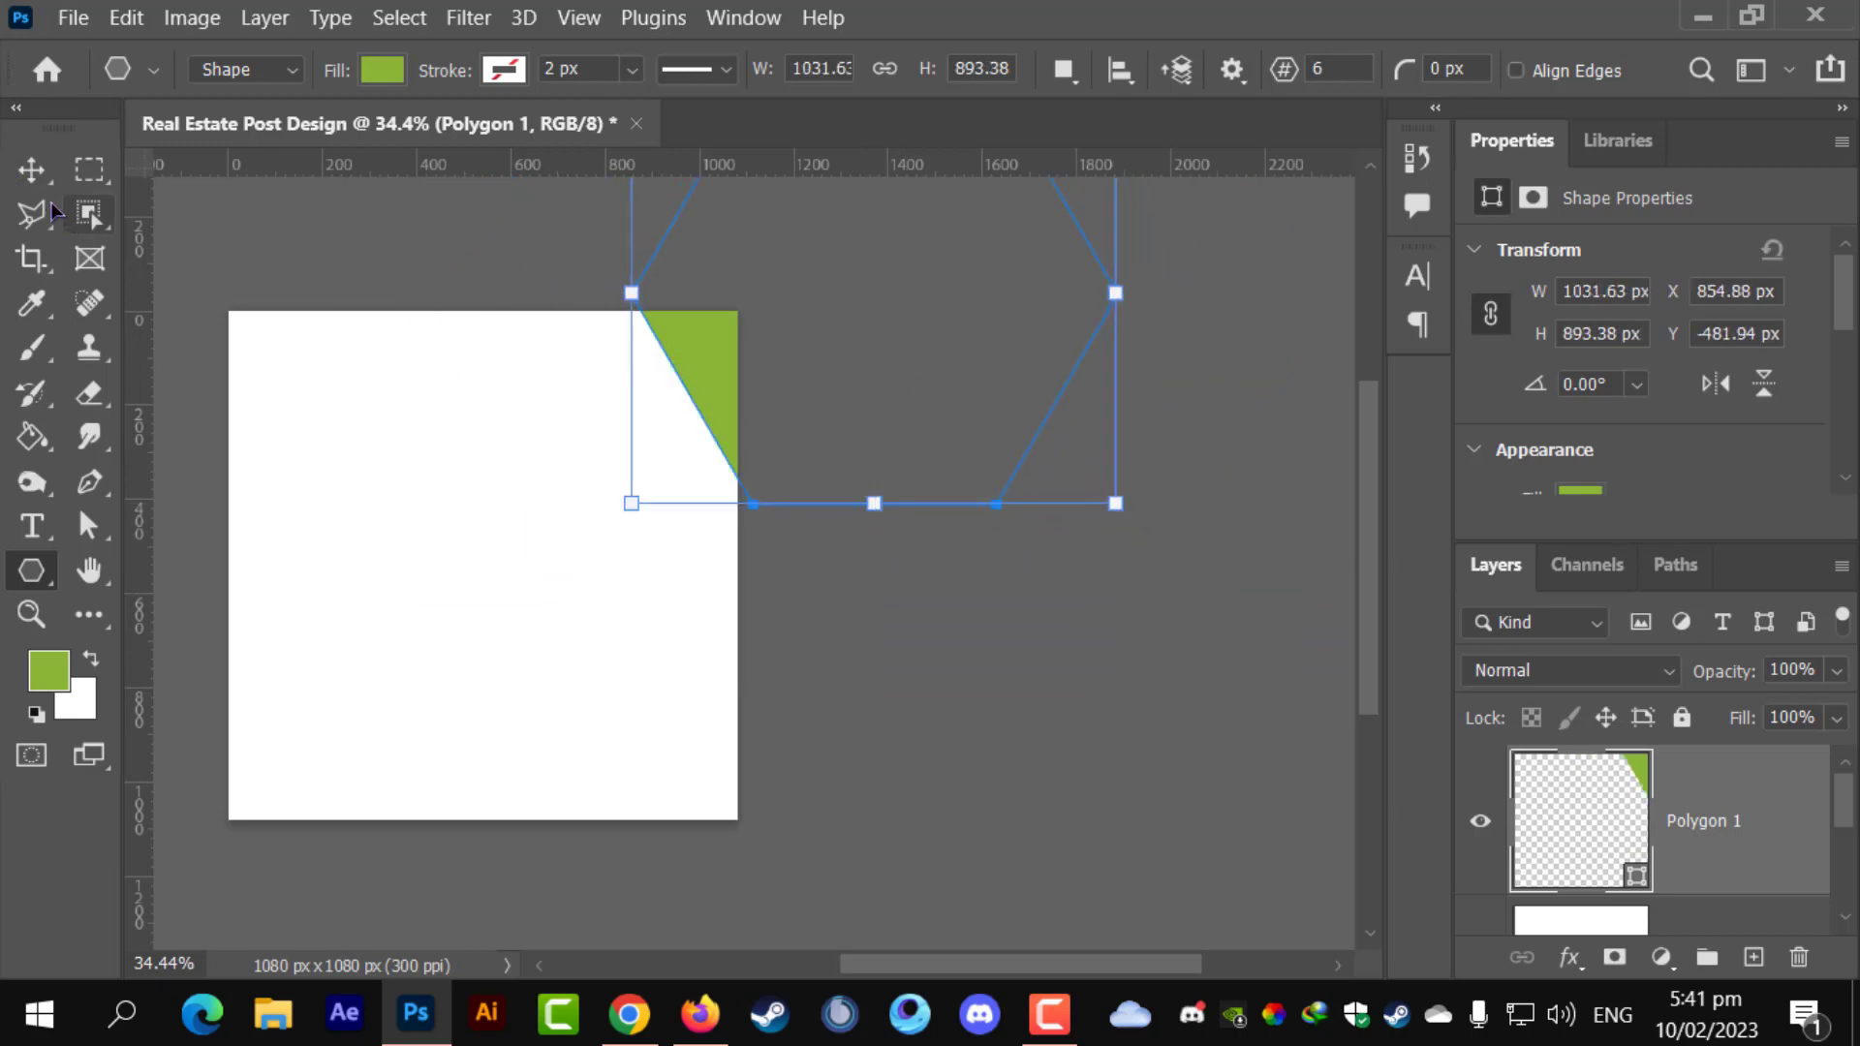
pyautogui.click(32, 170)
pyautogui.moveTo(673, 395); pyautogui.dragTo(869, 508)
pyautogui.scroll(2, 795, 654)
# - Scale the hexagon to about 110% and position it at about X 407 px, Y -309 px
pyautogui.hotkey('ctrl', 't')
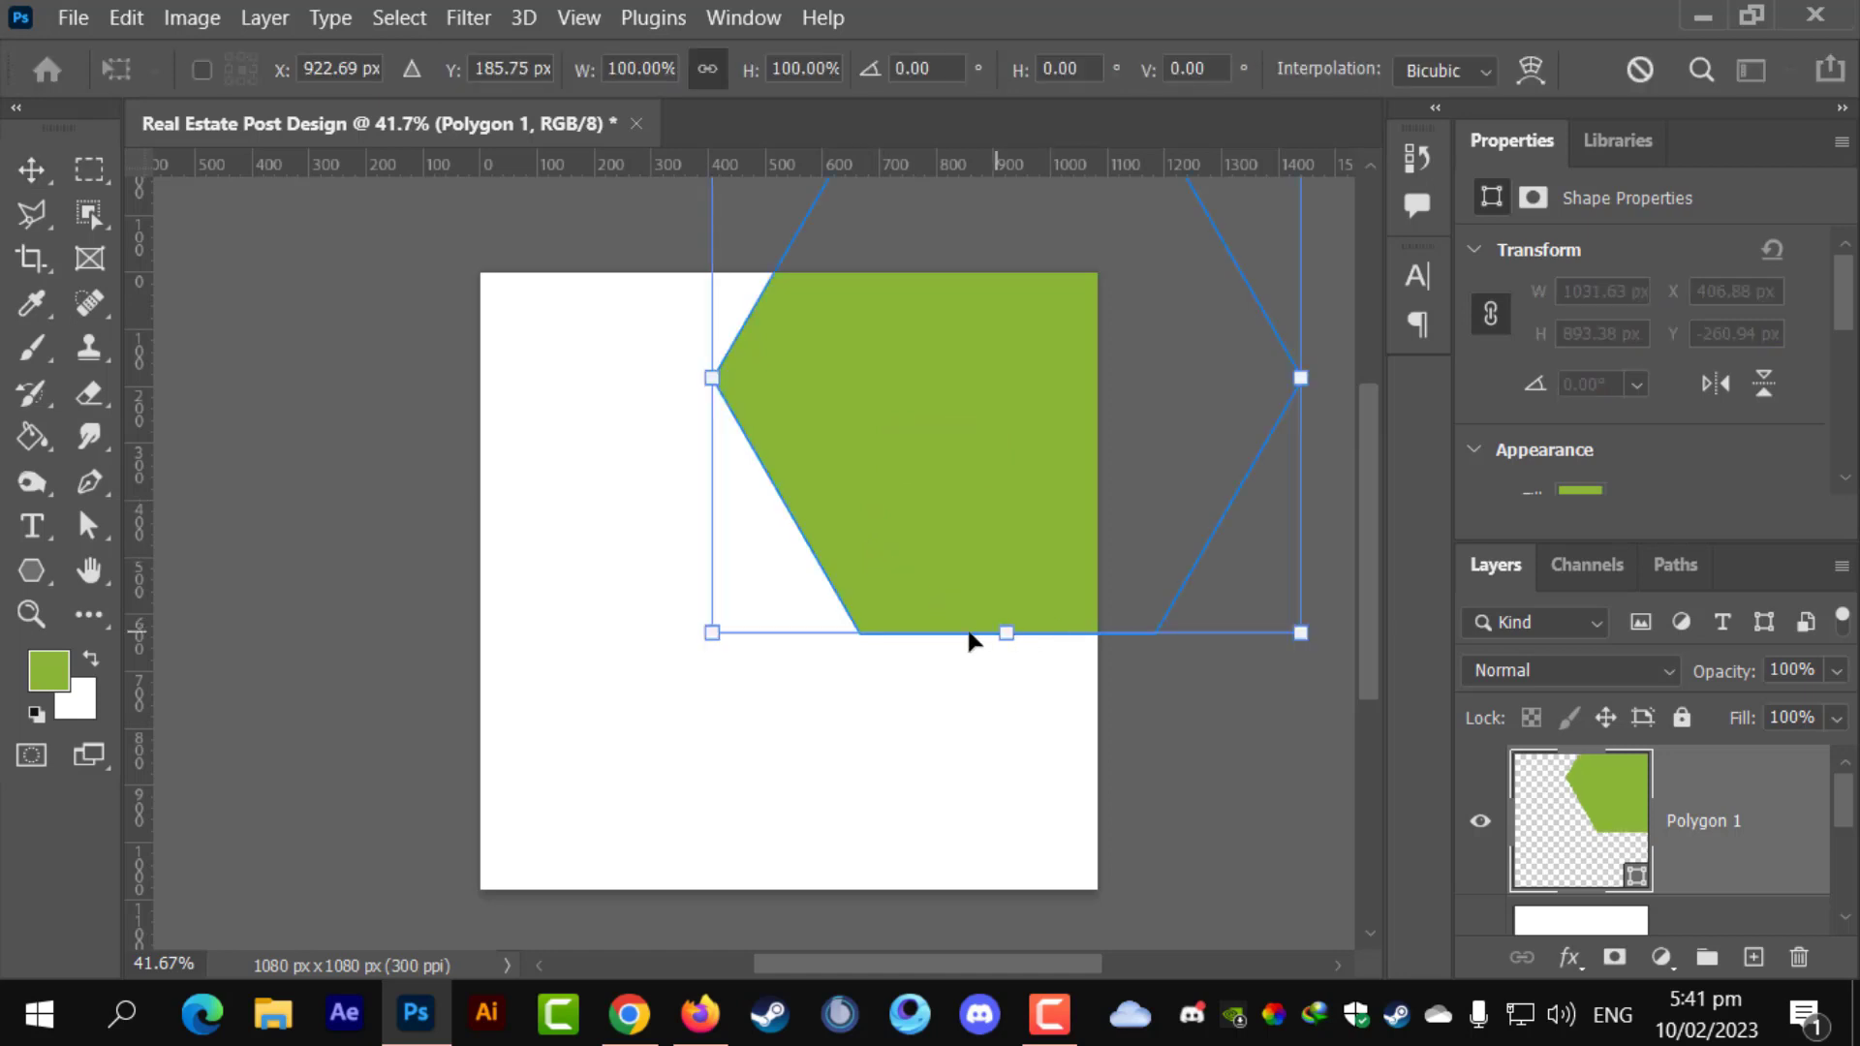
pyautogui.moveTo(990, 631); pyautogui.dragTo(1001, 660)
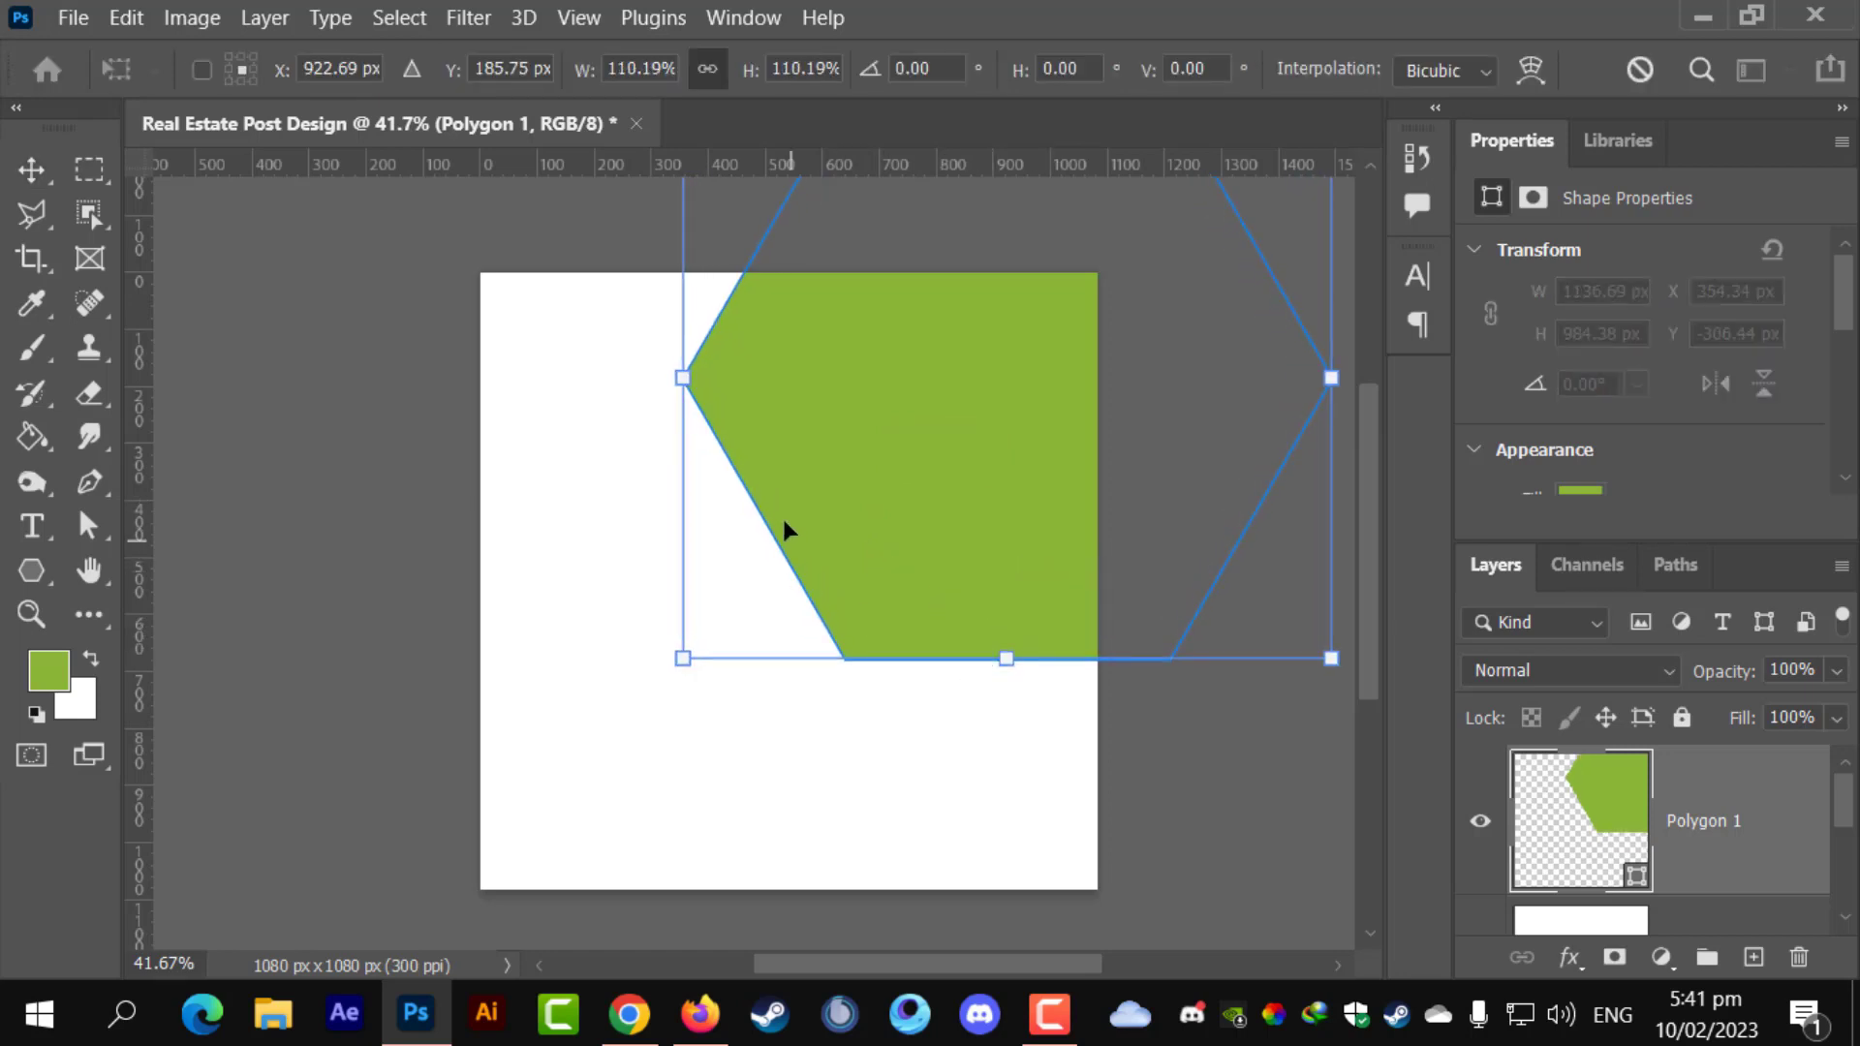
pyautogui.moveTo(798, 492); pyautogui.dragTo(843, 531)
pyautogui.press('Return')
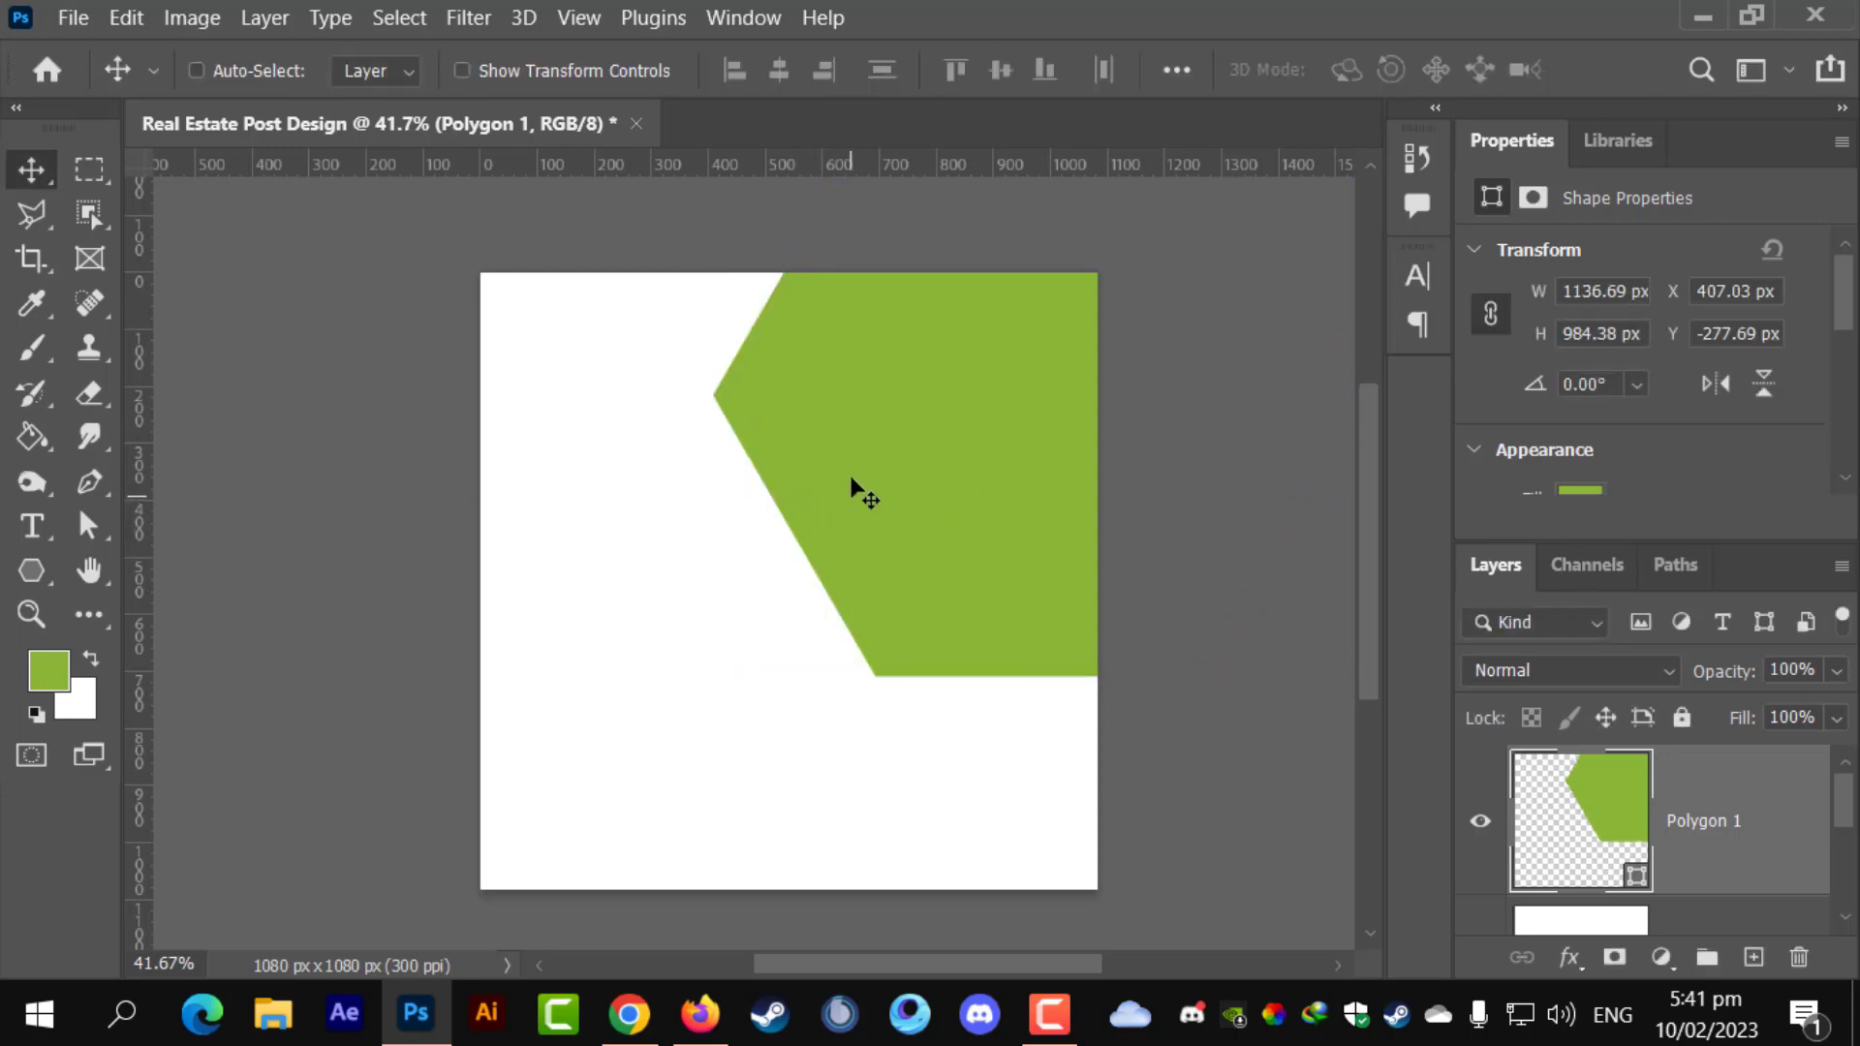
pyautogui.moveTo(801, 461)
pyautogui.mouseDown()
pyautogui.moveTo(801, 407)
pyautogui.moveTo(802, 445)
pyautogui.mouseUp()
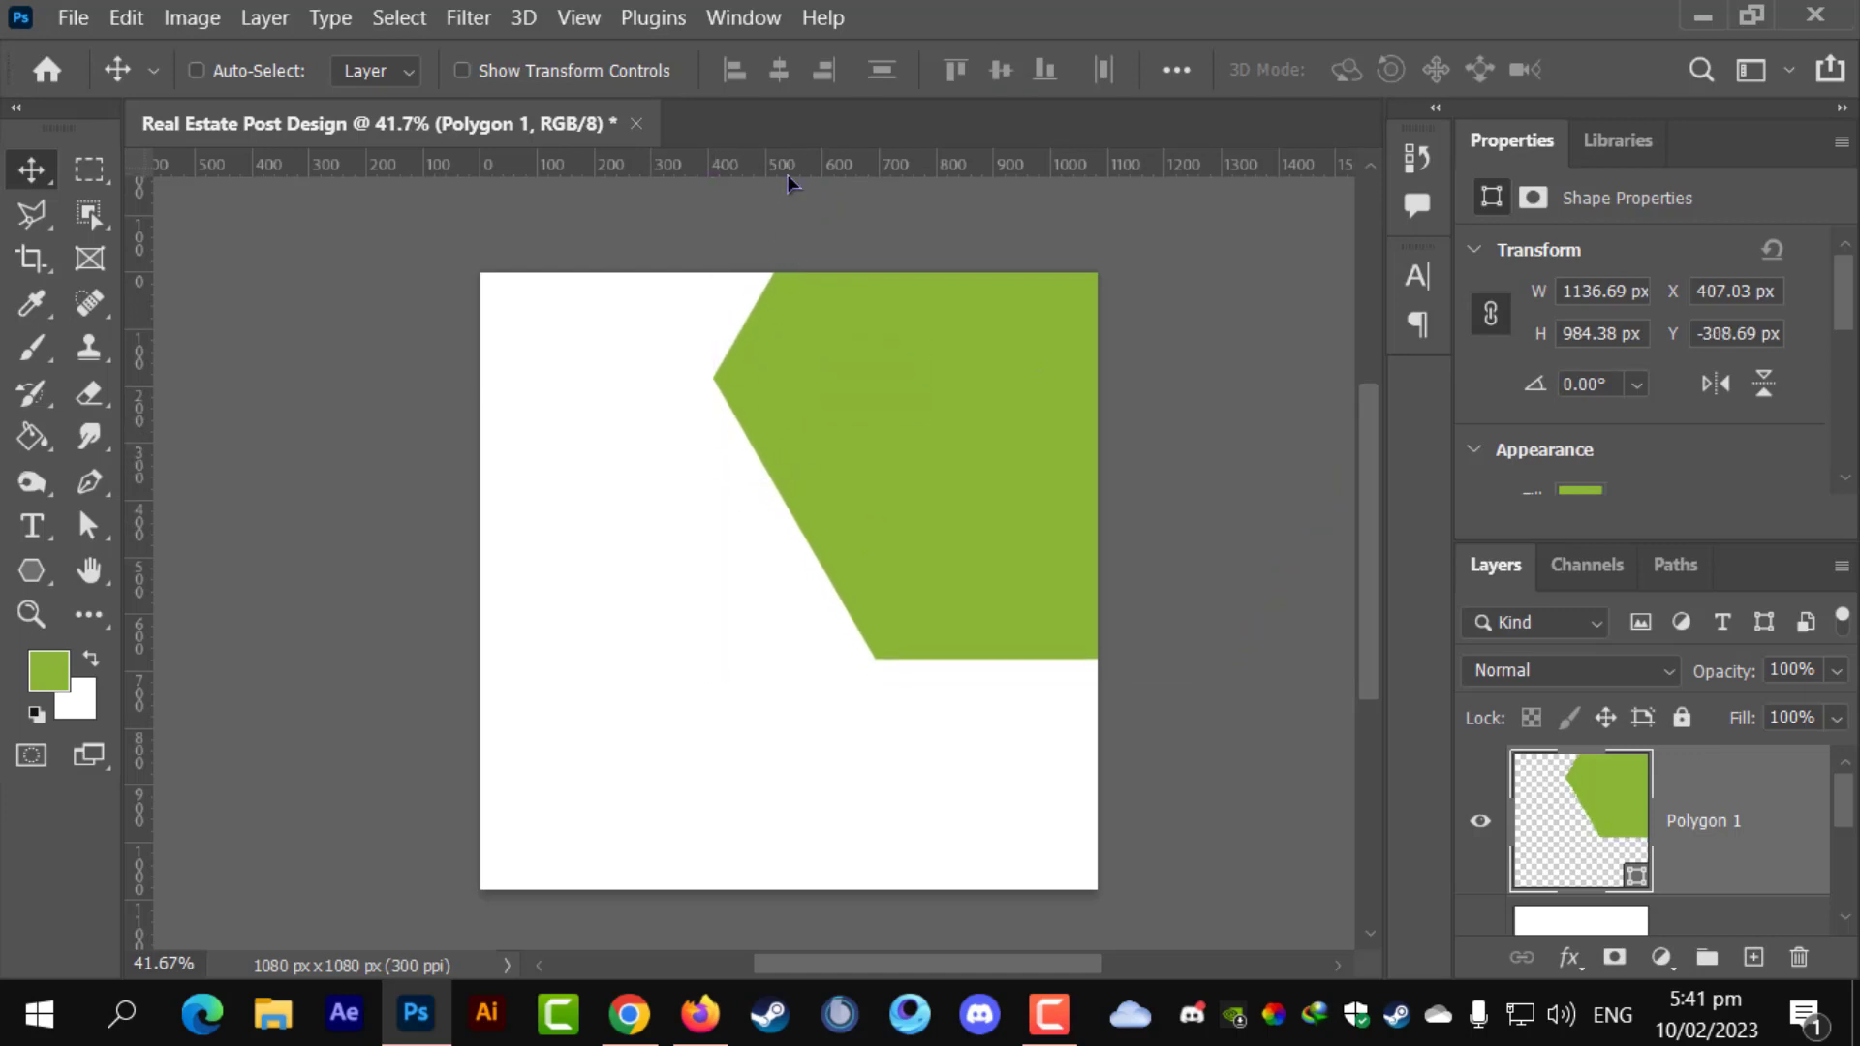
# - Add a horizontal guide along the hexagon's lower edge
pyautogui.moveTo(789, 166); pyautogui.dragTo(844, 654)
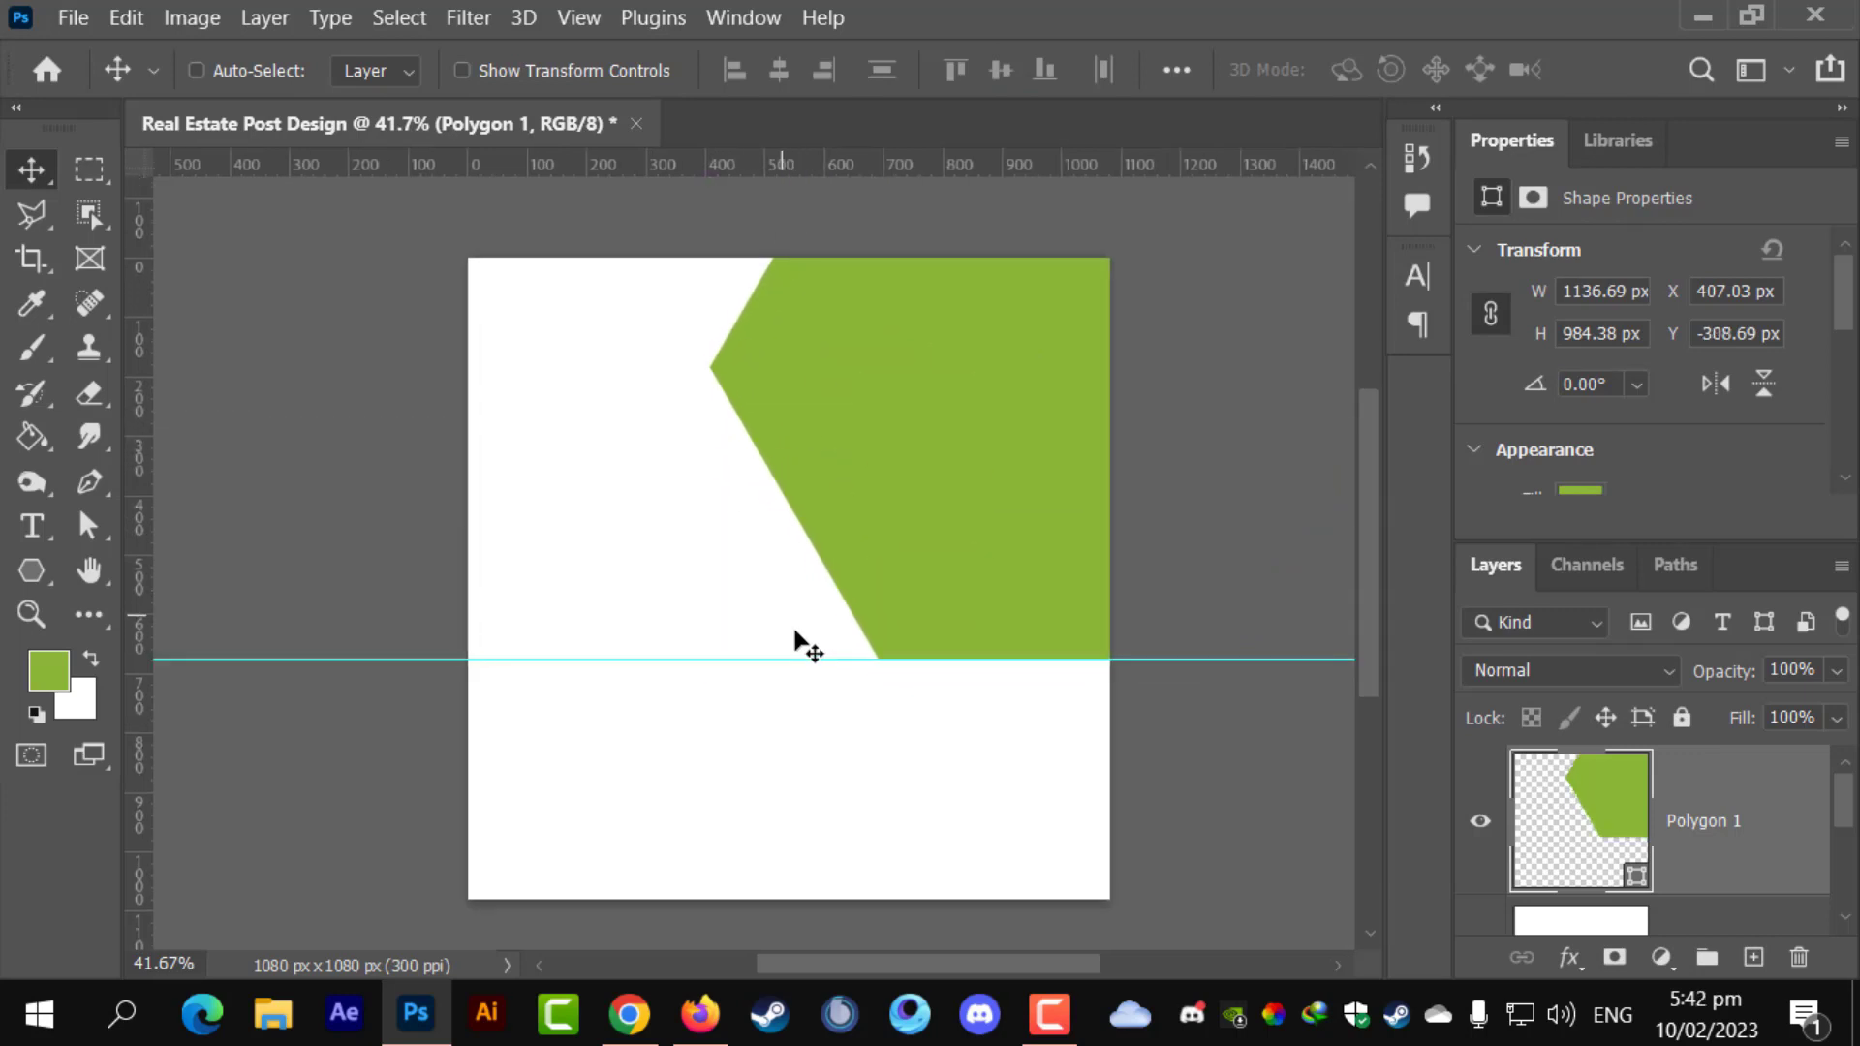
pyautogui.scroll(1, 801, 641)
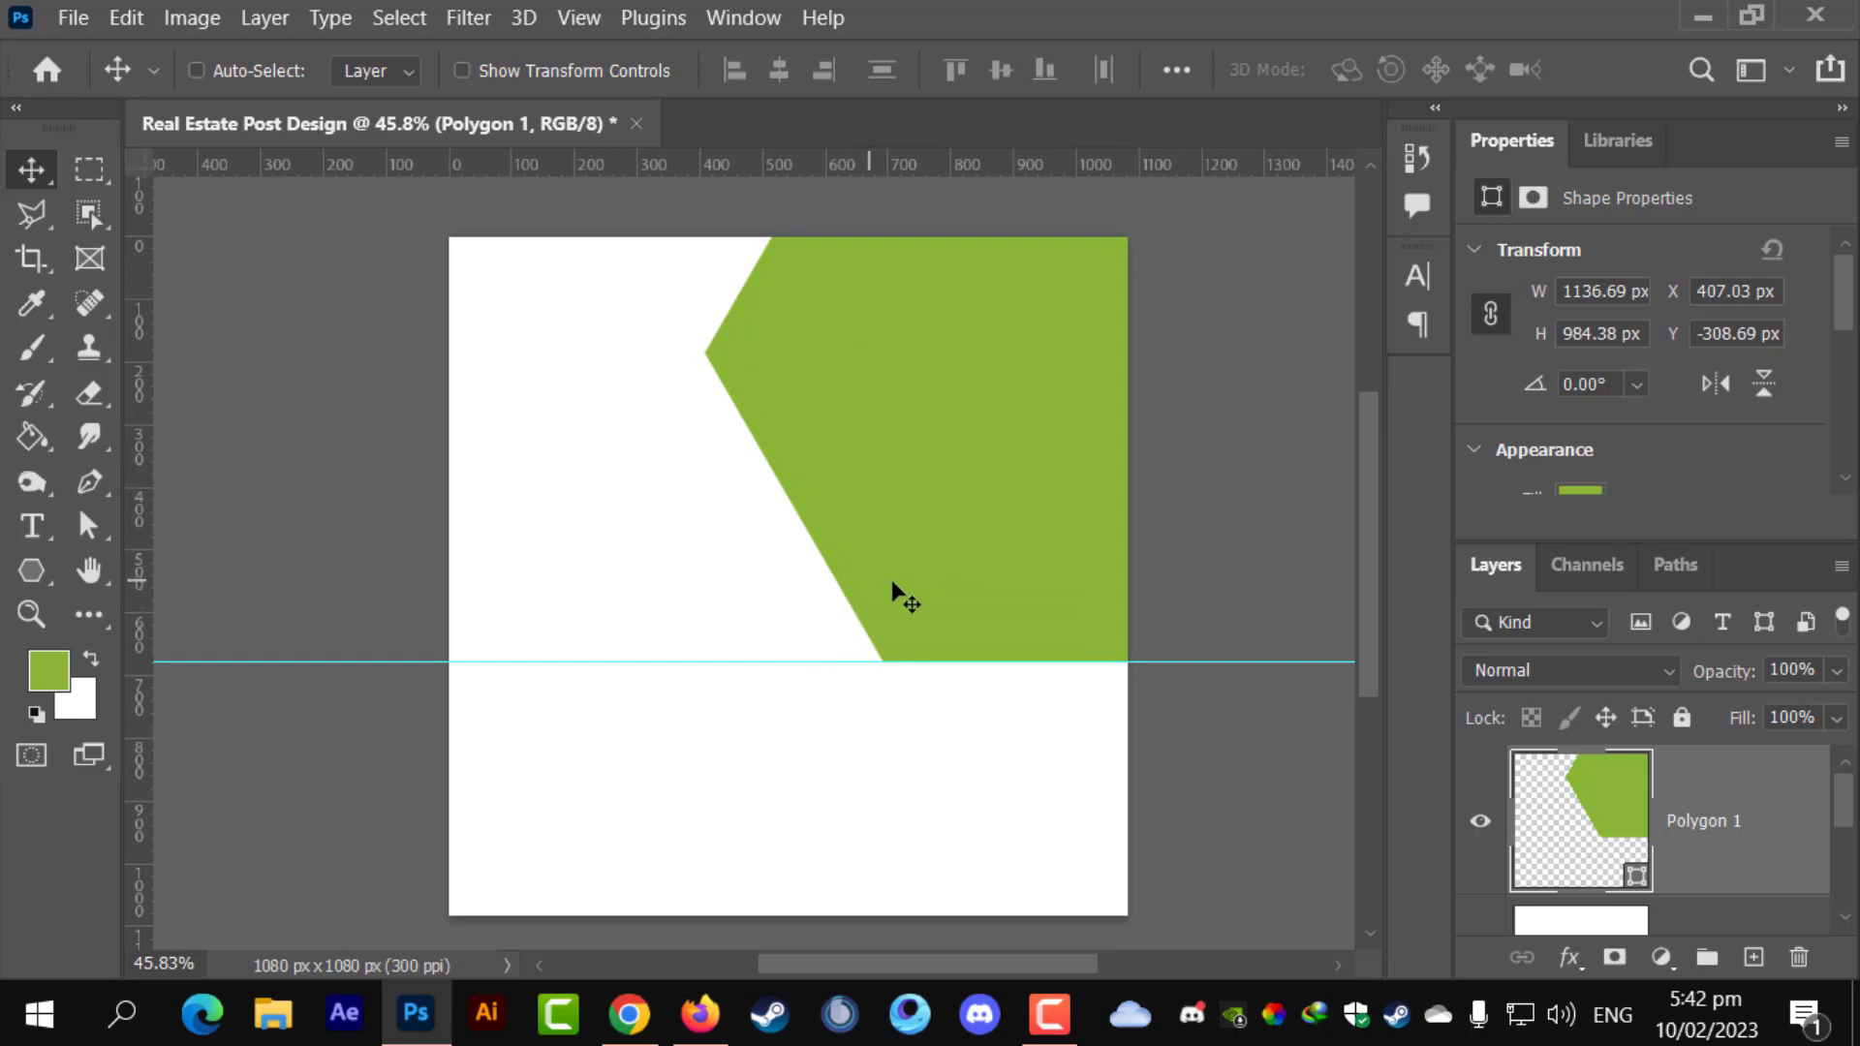
pyautogui.moveTo(916, 529)
pyautogui.mouseDown()
pyautogui.moveTo(908, 622)
pyautogui.moveTo(890, 606)
pyautogui.moveTo(928, 513)
pyautogui.mouseUp()
pyautogui.moveTo(942, 585); pyautogui.dragTo(1086, 765)
pyautogui.hotkey('ctrl', 't')
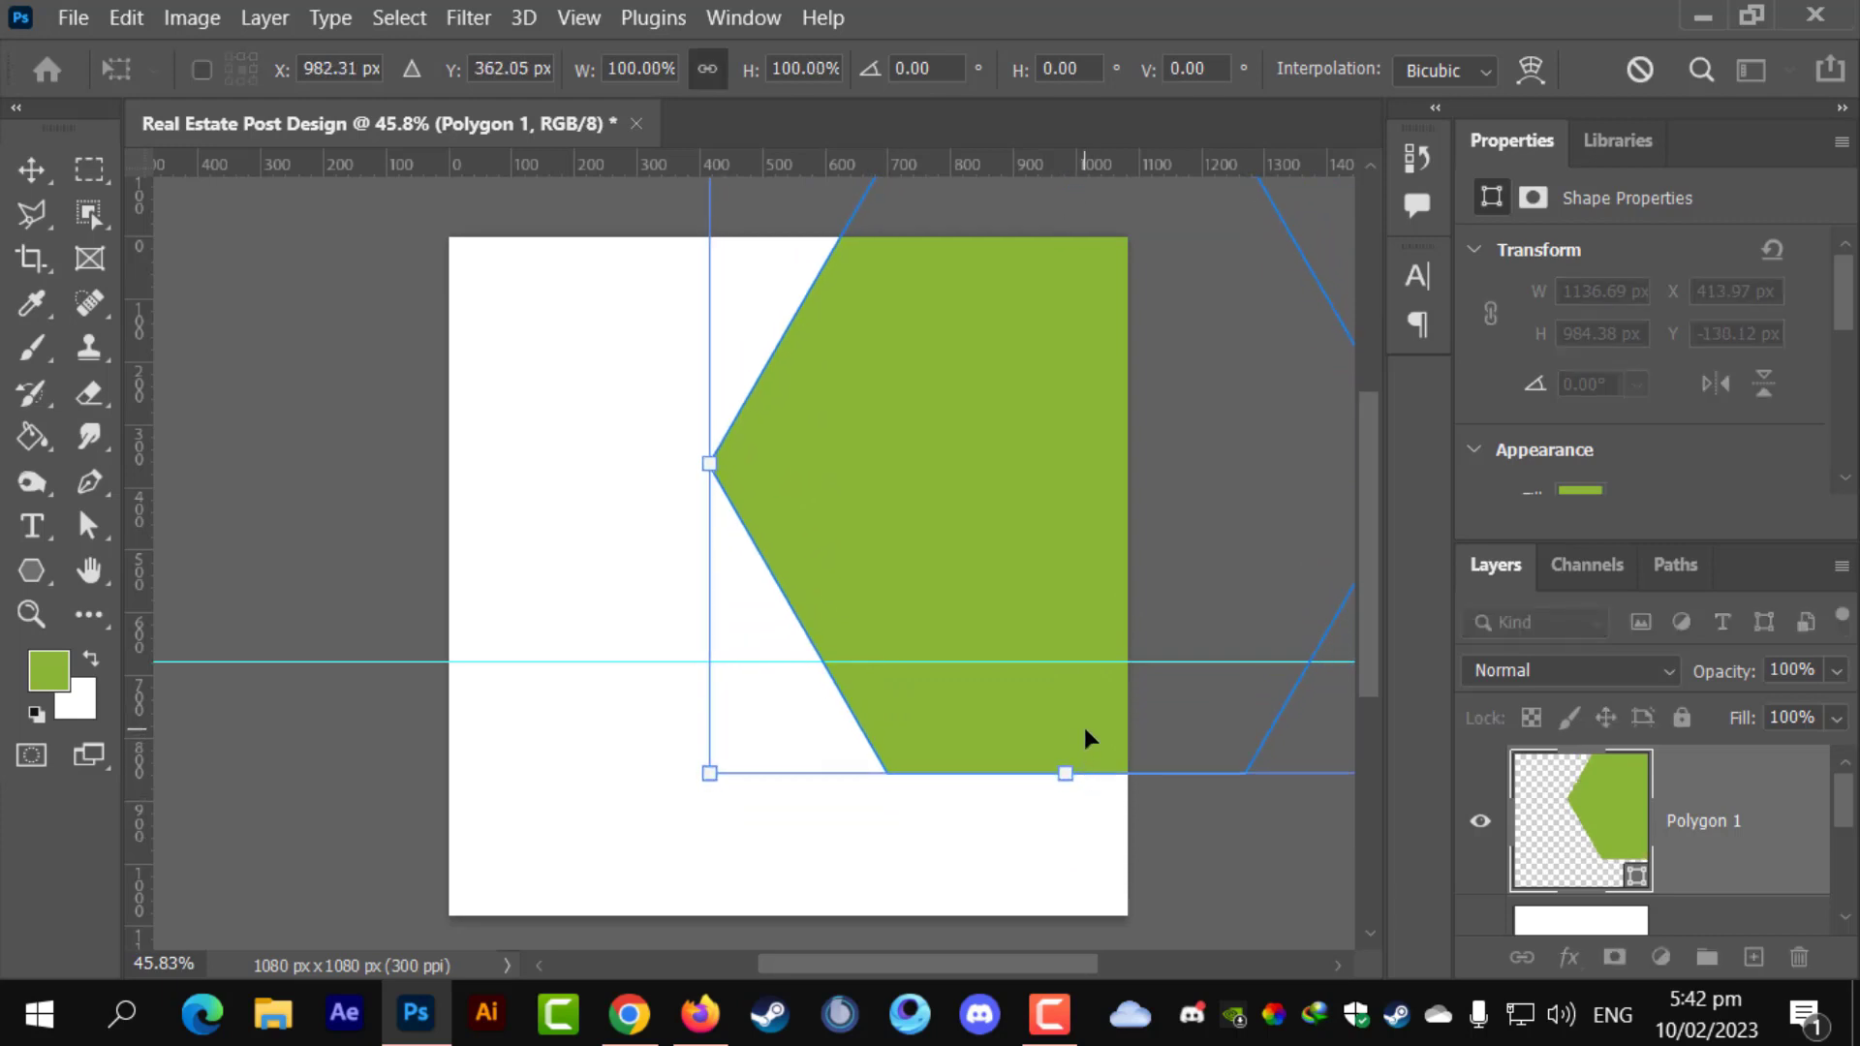
pyautogui.hotkey('ctrl', 'z')
# - Scale the hexagon to about 133% and position it at about X 384 px, Y -509 px
pyautogui.moveTo(1073, 659); pyautogui.dragTo(1075, 763)
pyautogui.moveTo(805, 597); pyautogui.dragTo(814, 532)
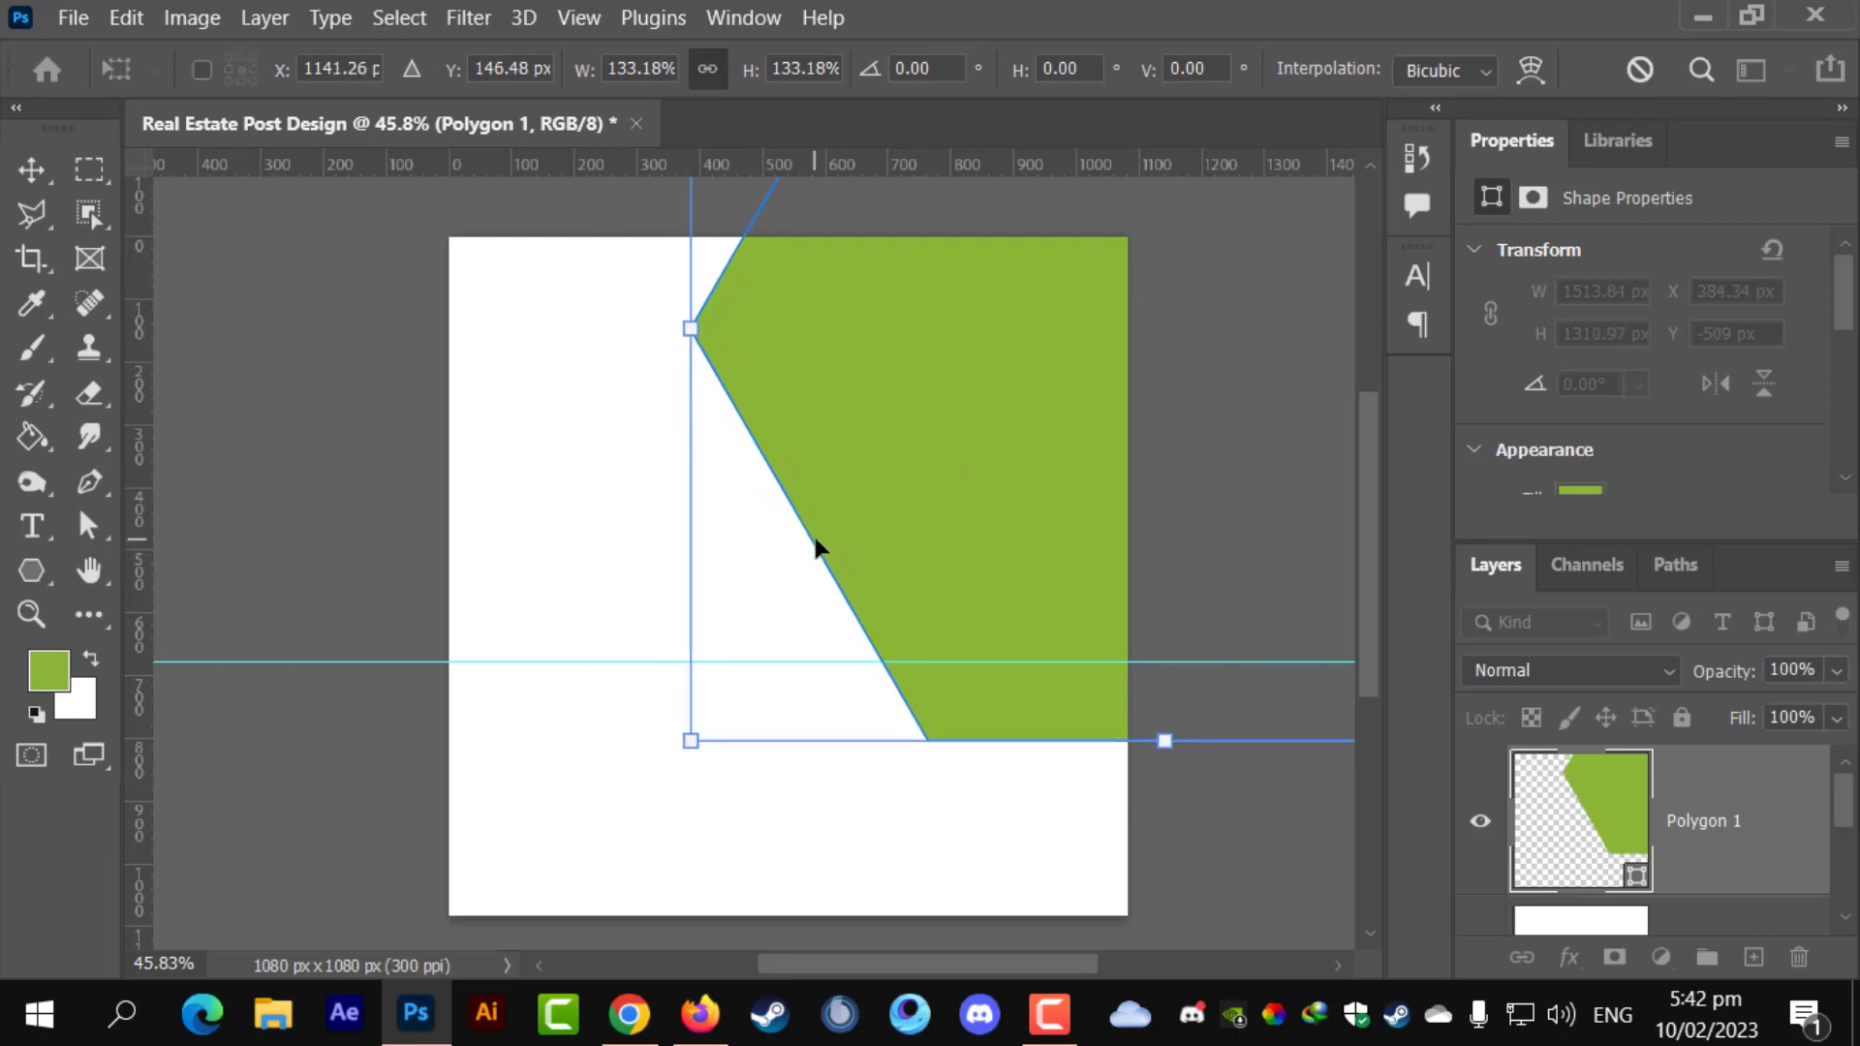
pyautogui.press('Return')
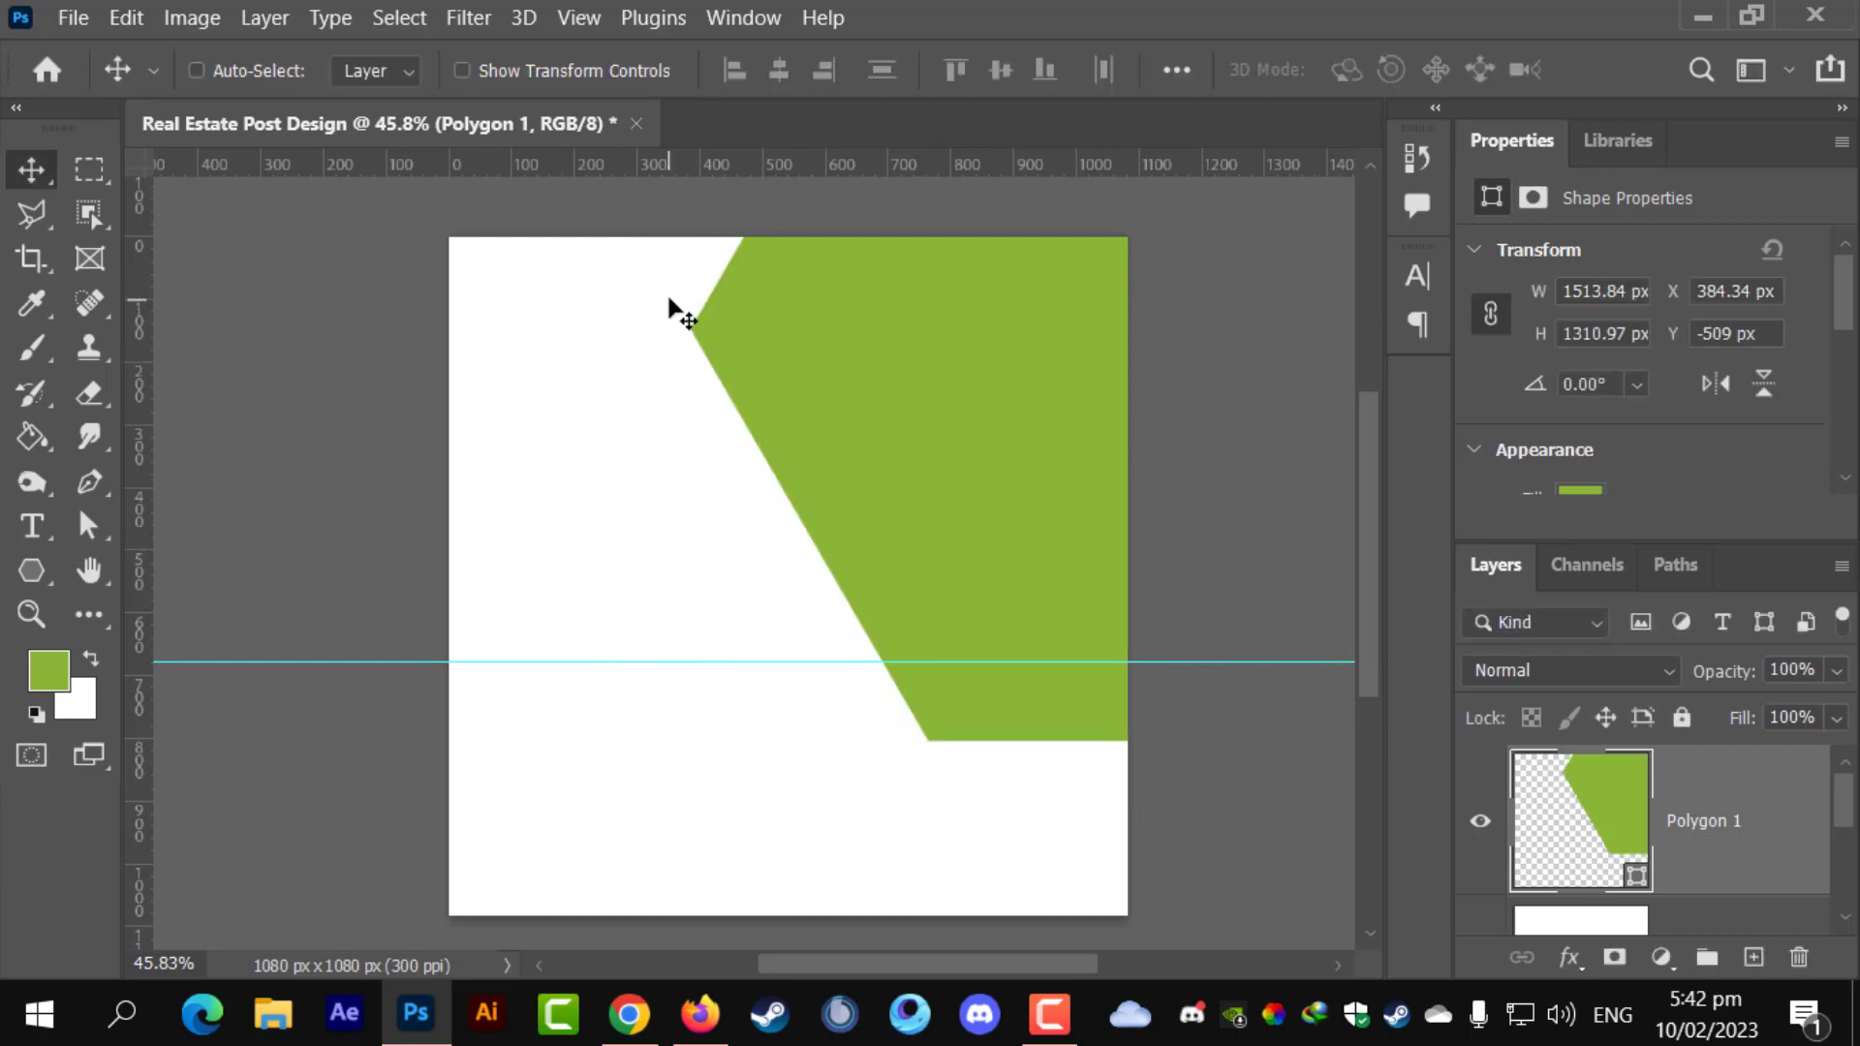
# - Add guides at the enlarged hexagon's lower edge, the canvas's vertical centre line and the hexagon's left corner
pyautogui.hotkey('ctrl', ';')
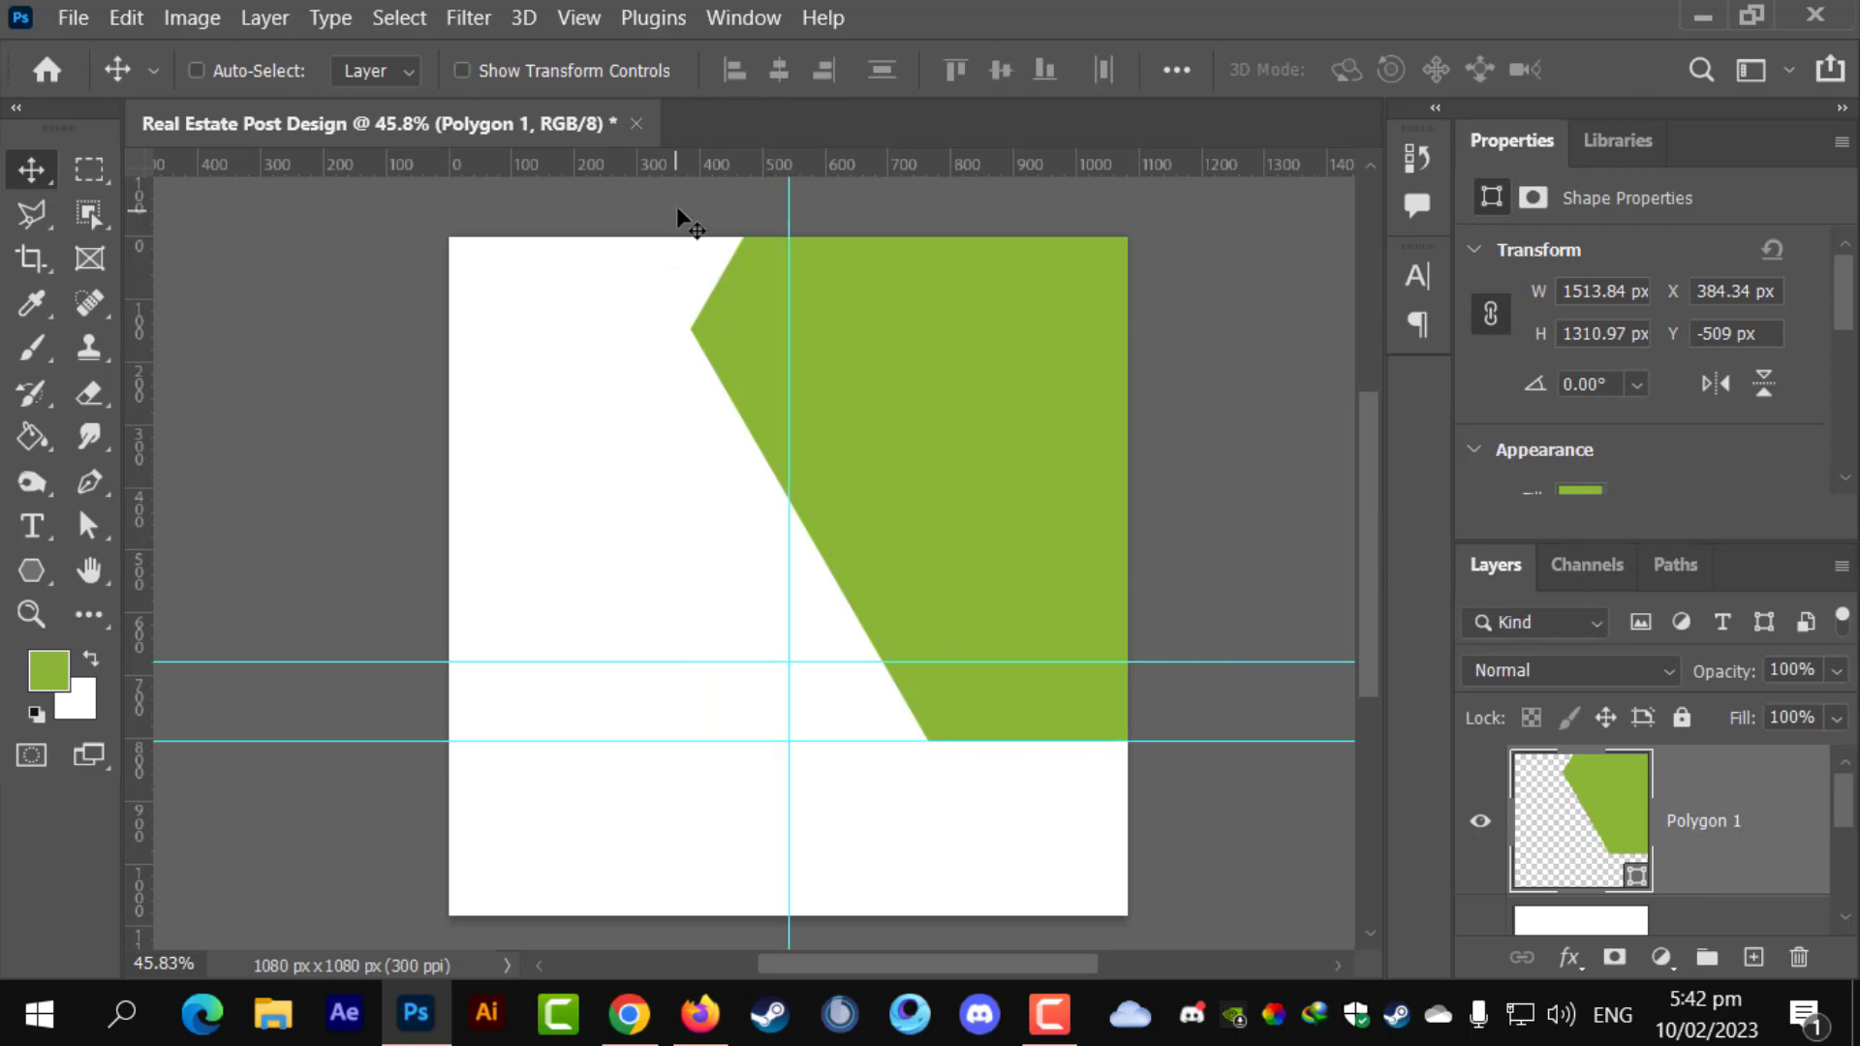
pyautogui.moveTo(685, 175); pyautogui.dragTo(708, 329)
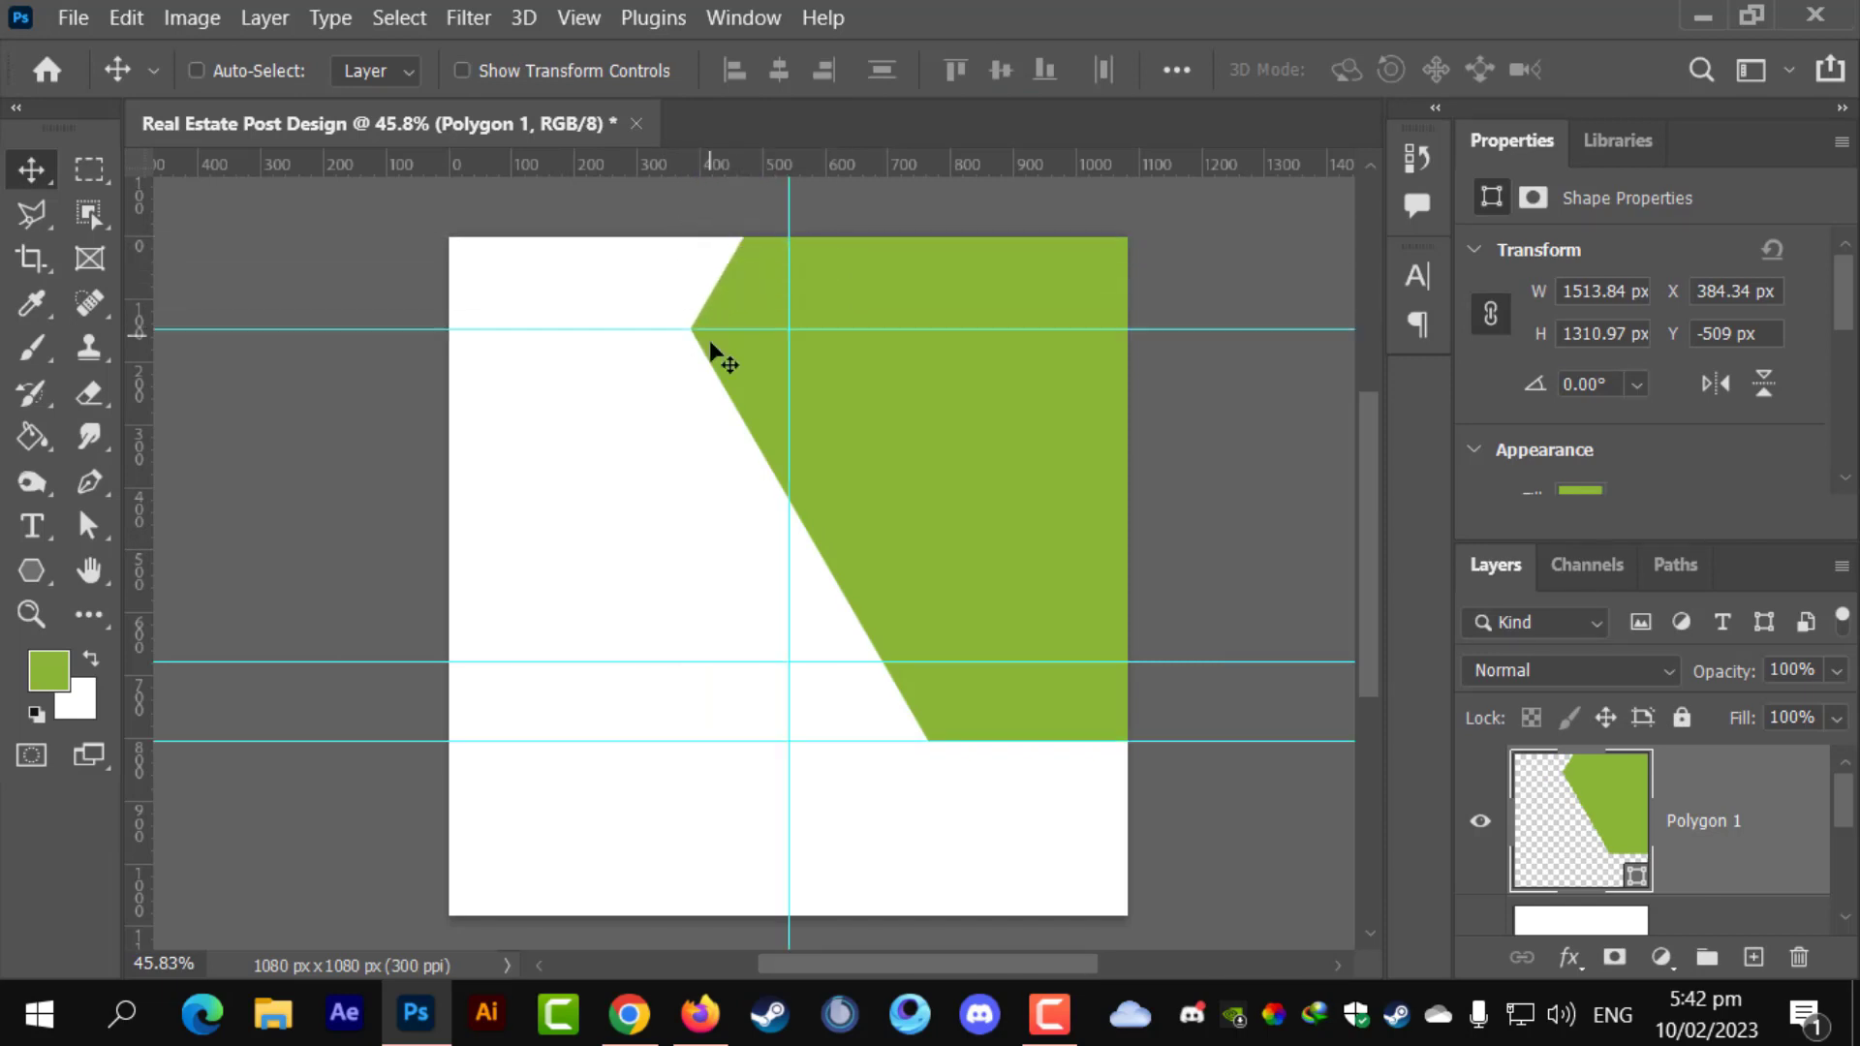
# - Close the Properties panel group so the Layers panel takes the full height
pyautogui.click(90, 482)
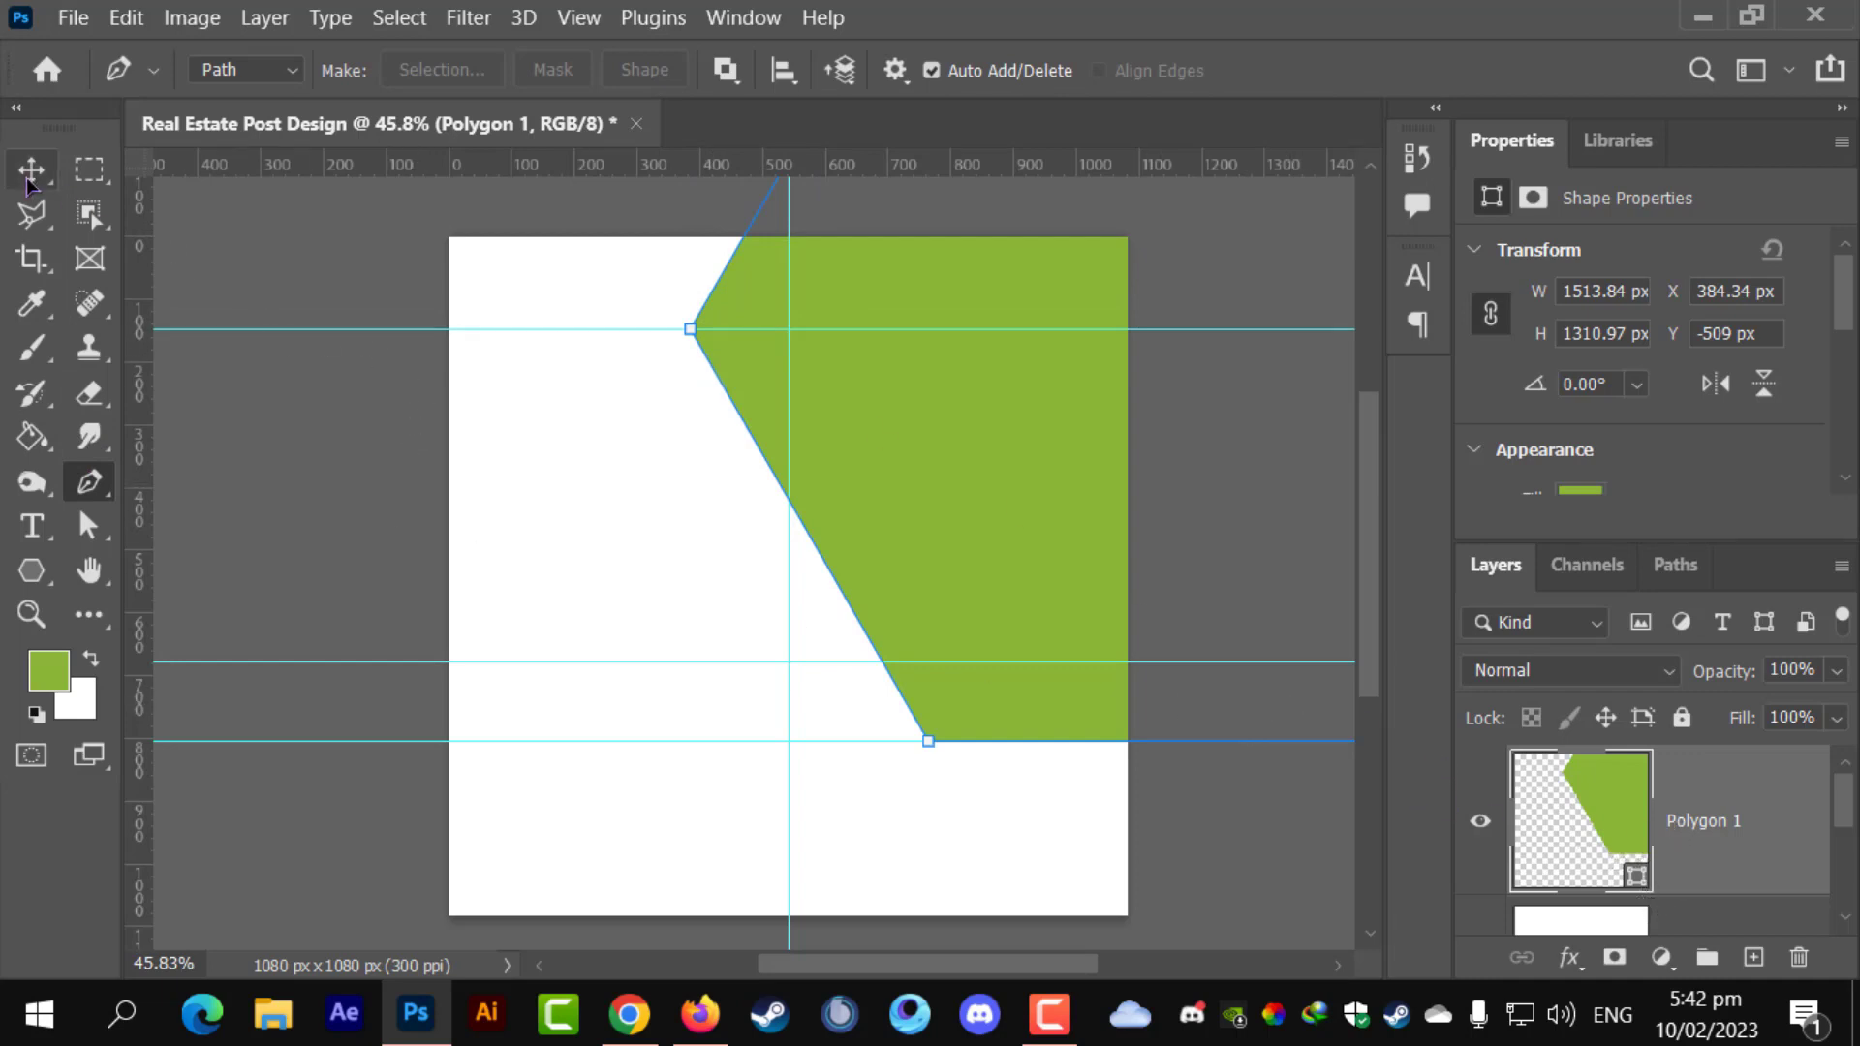
pyautogui.press('v')
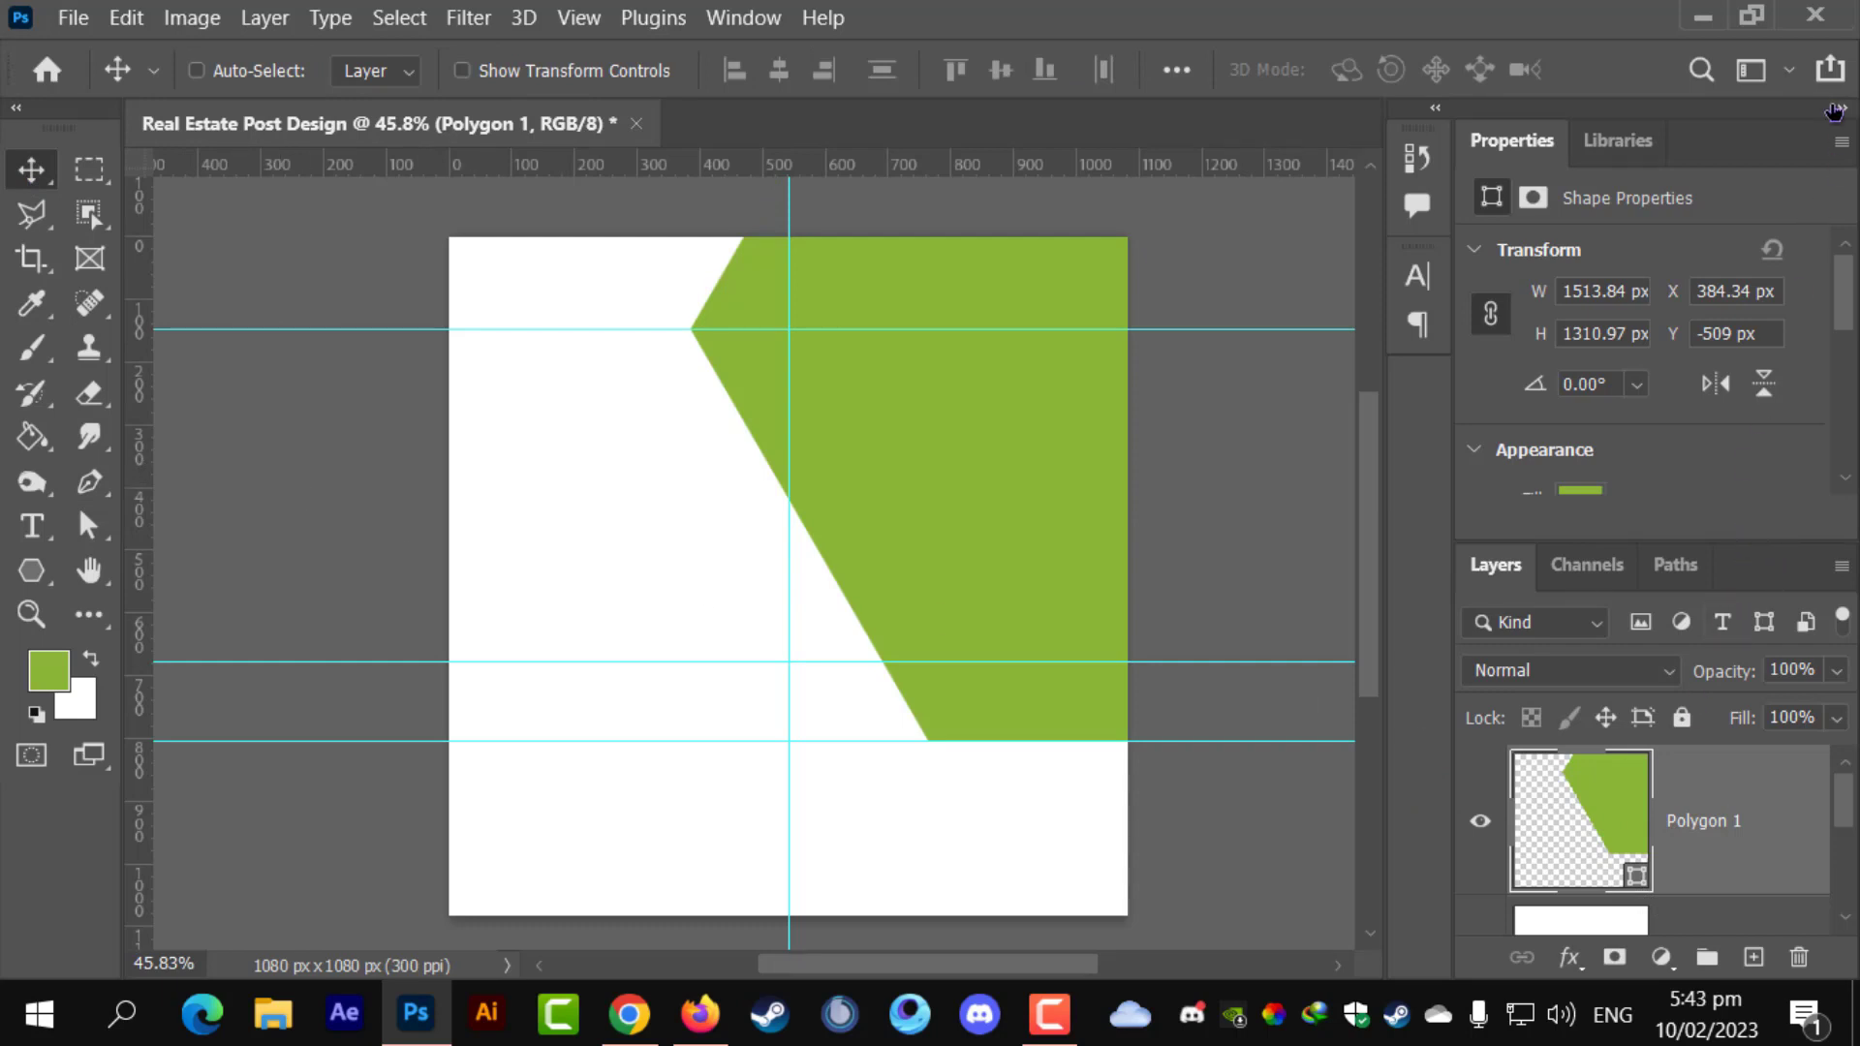
pyautogui.click(1842, 141)
pyautogui.click(1647, 209)
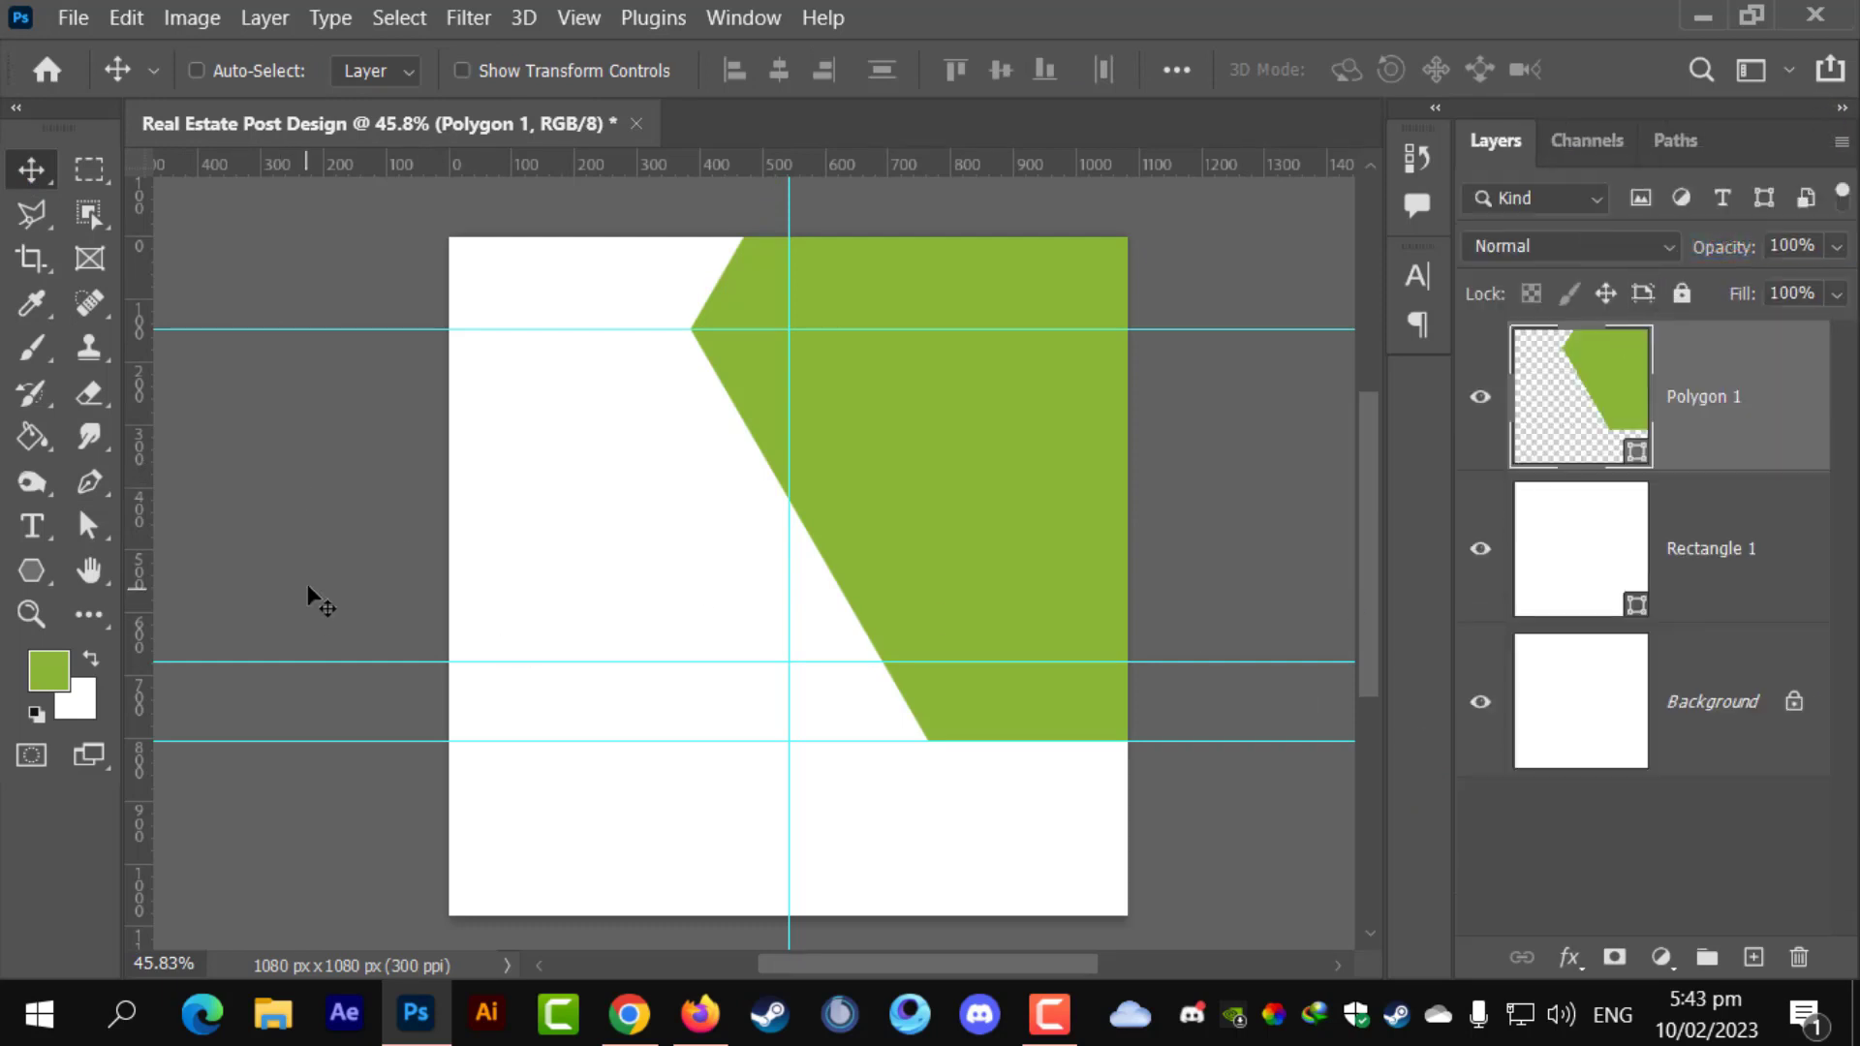
# - Draw a closed four-sided Pen path between the upper and lowest guides, slanting from about X 310 to 700 px and extending past the canvas's left edge
pyautogui.click(89, 482)
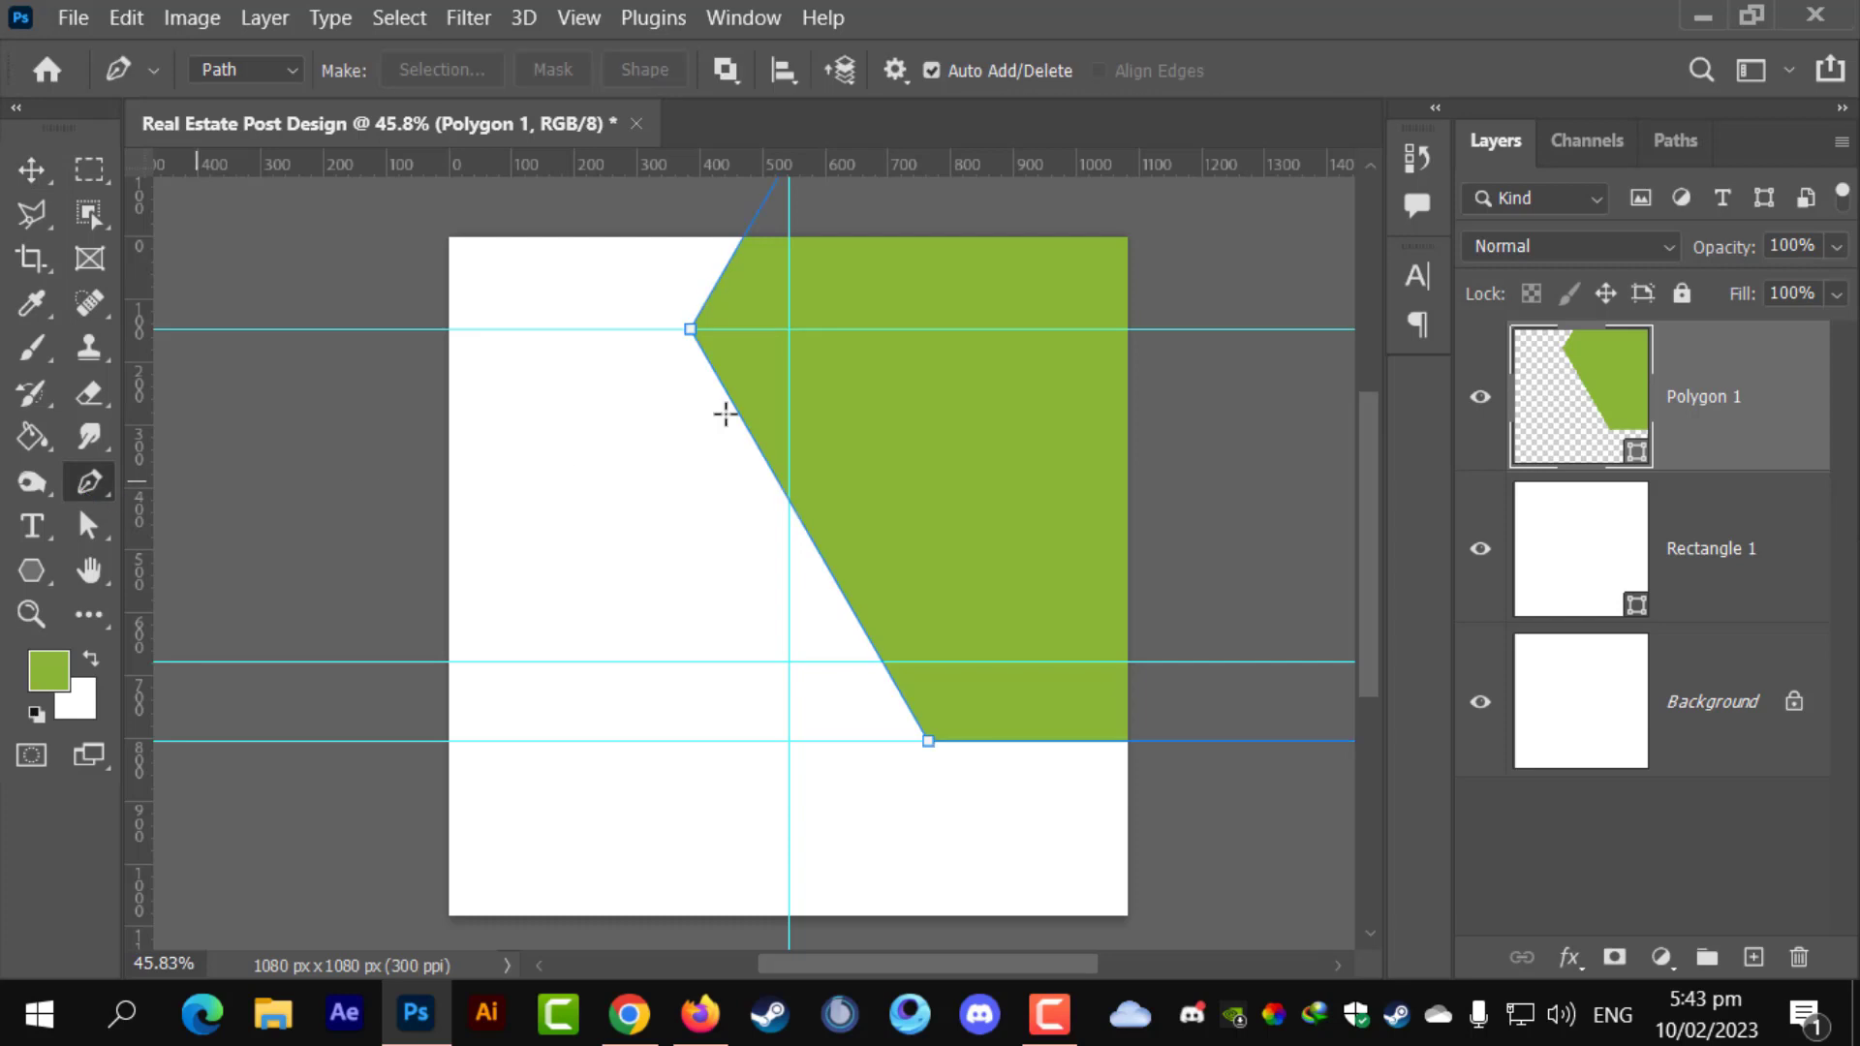
pyautogui.click(1646, 809)
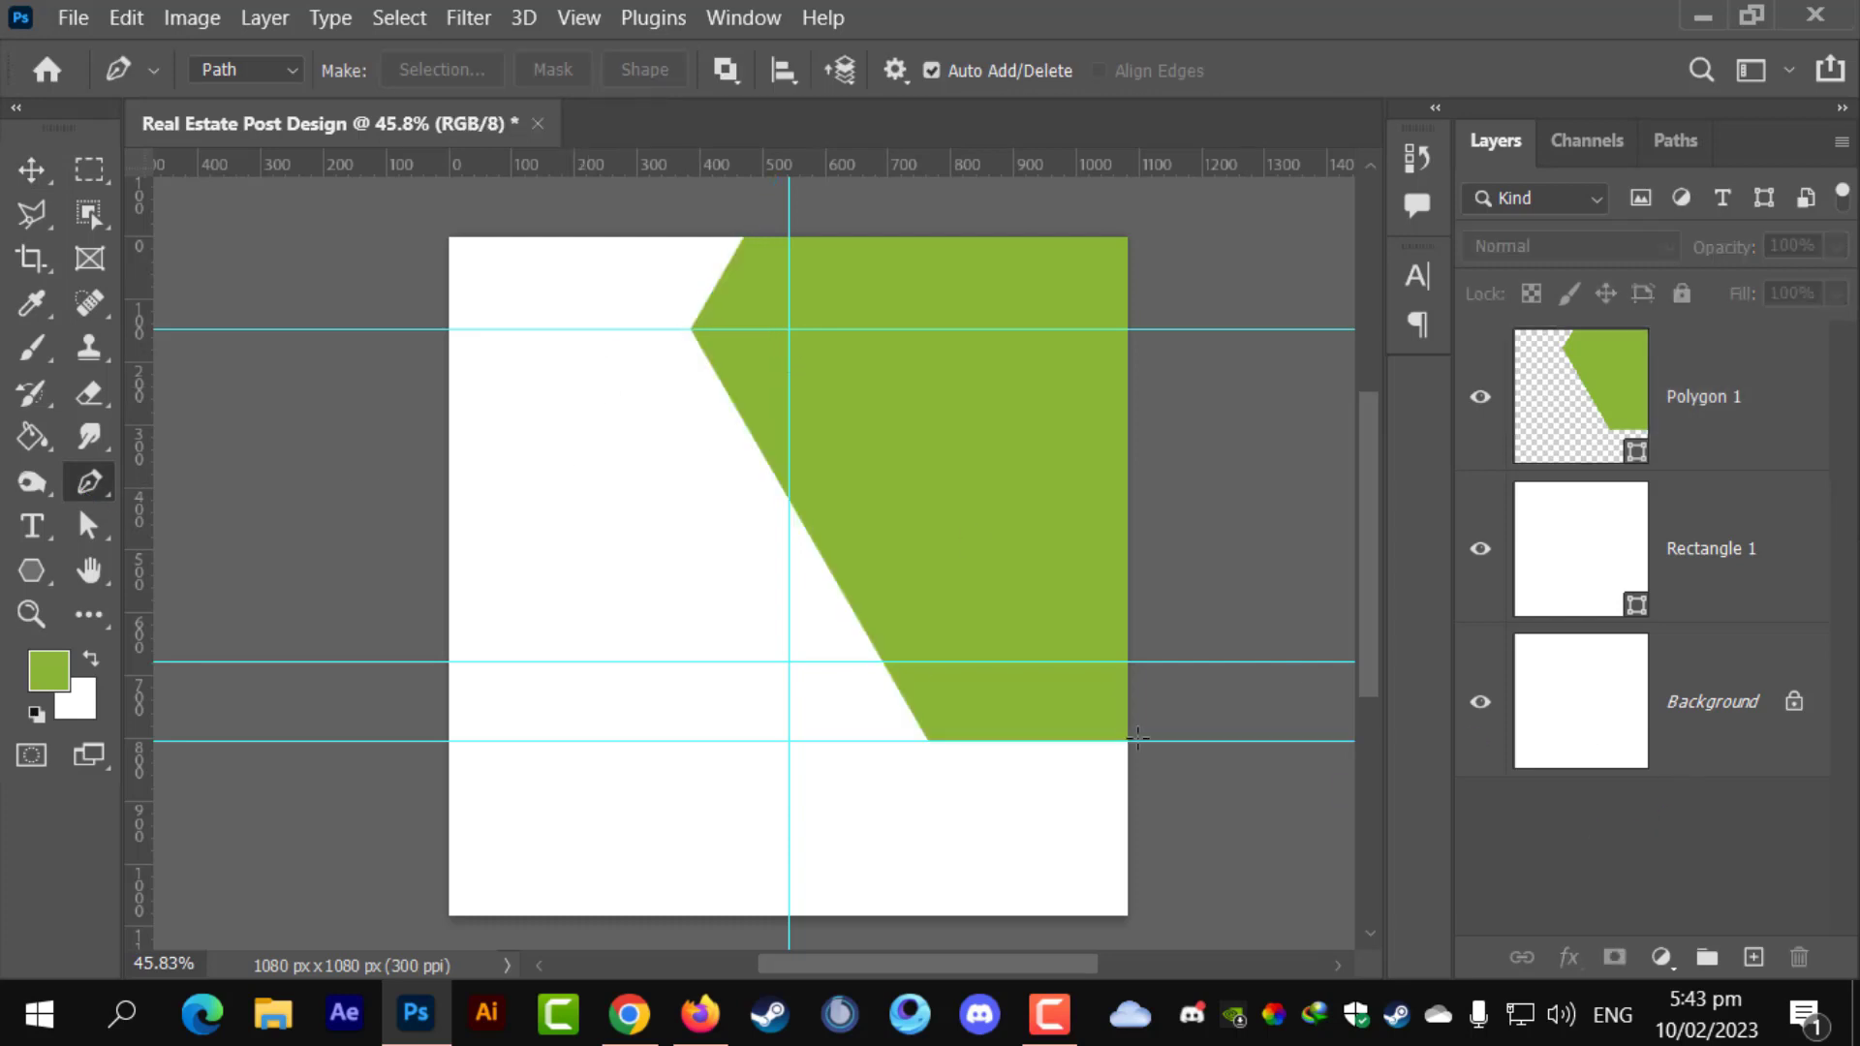
pyautogui.click(668, 329)
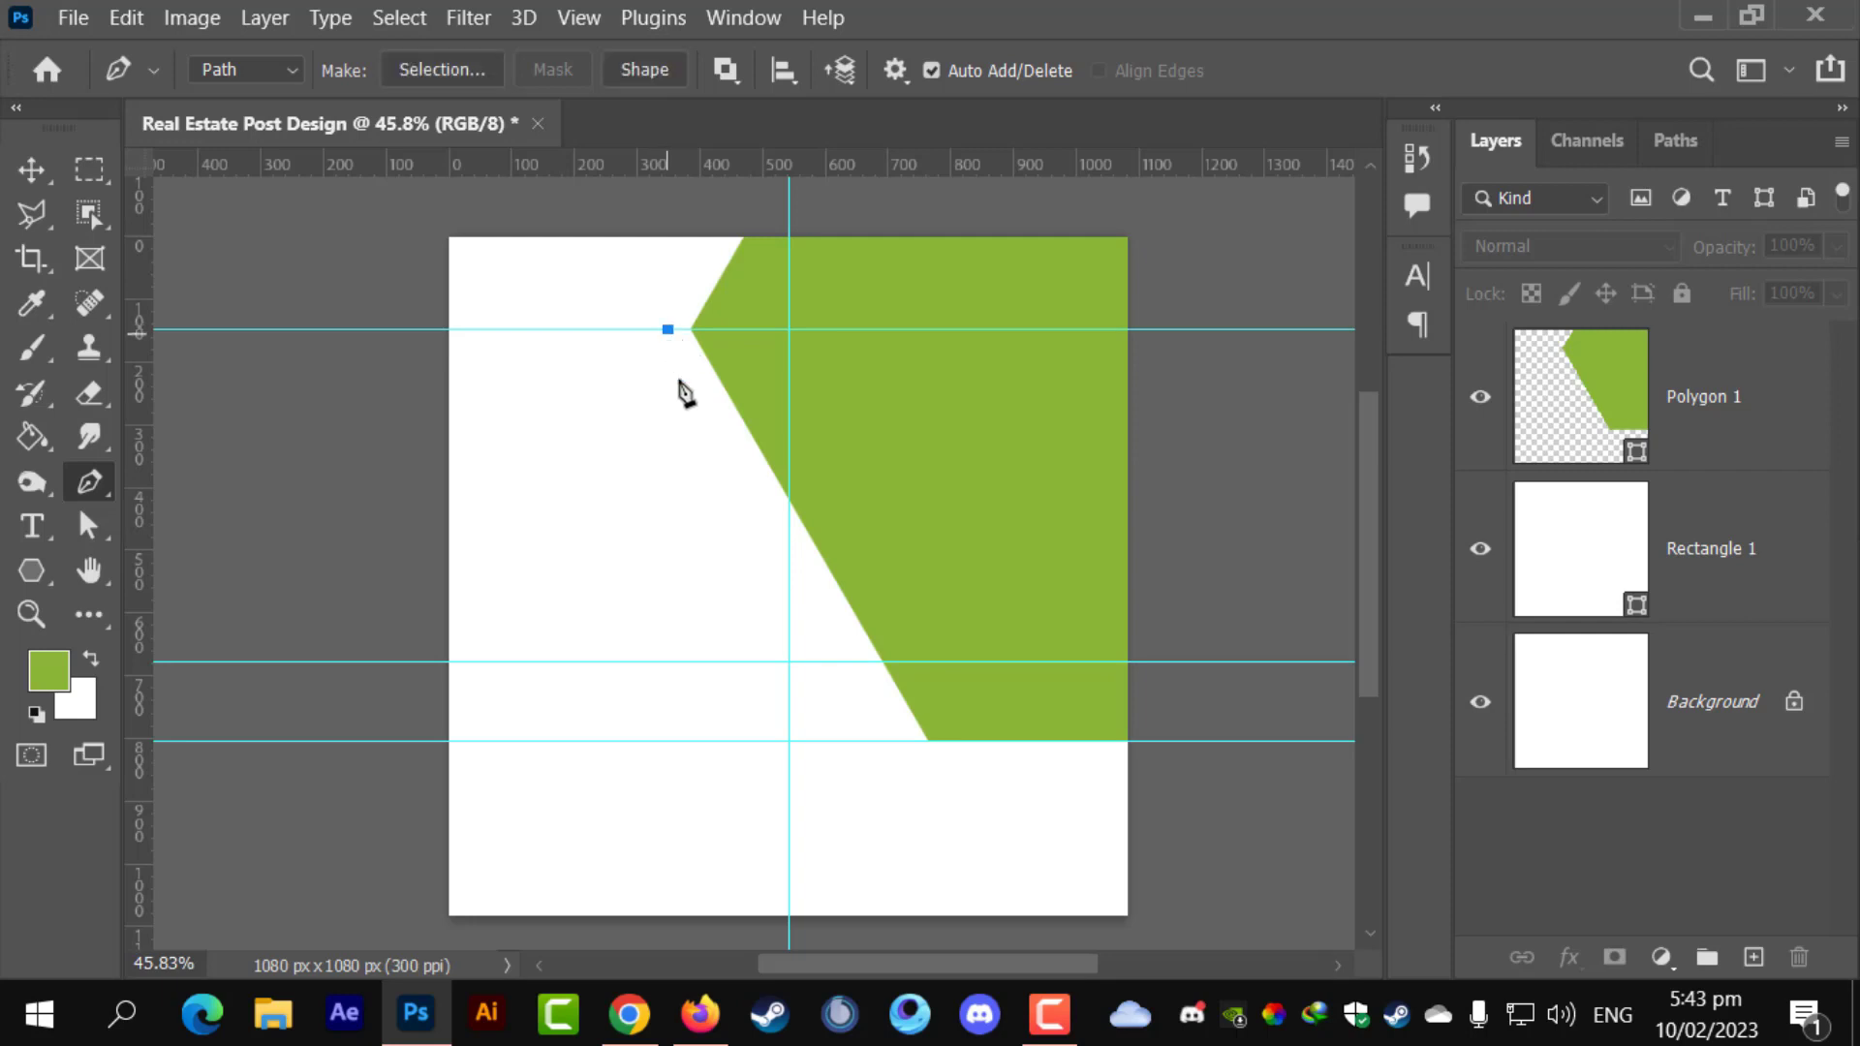
pyautogui.click(889, 742)
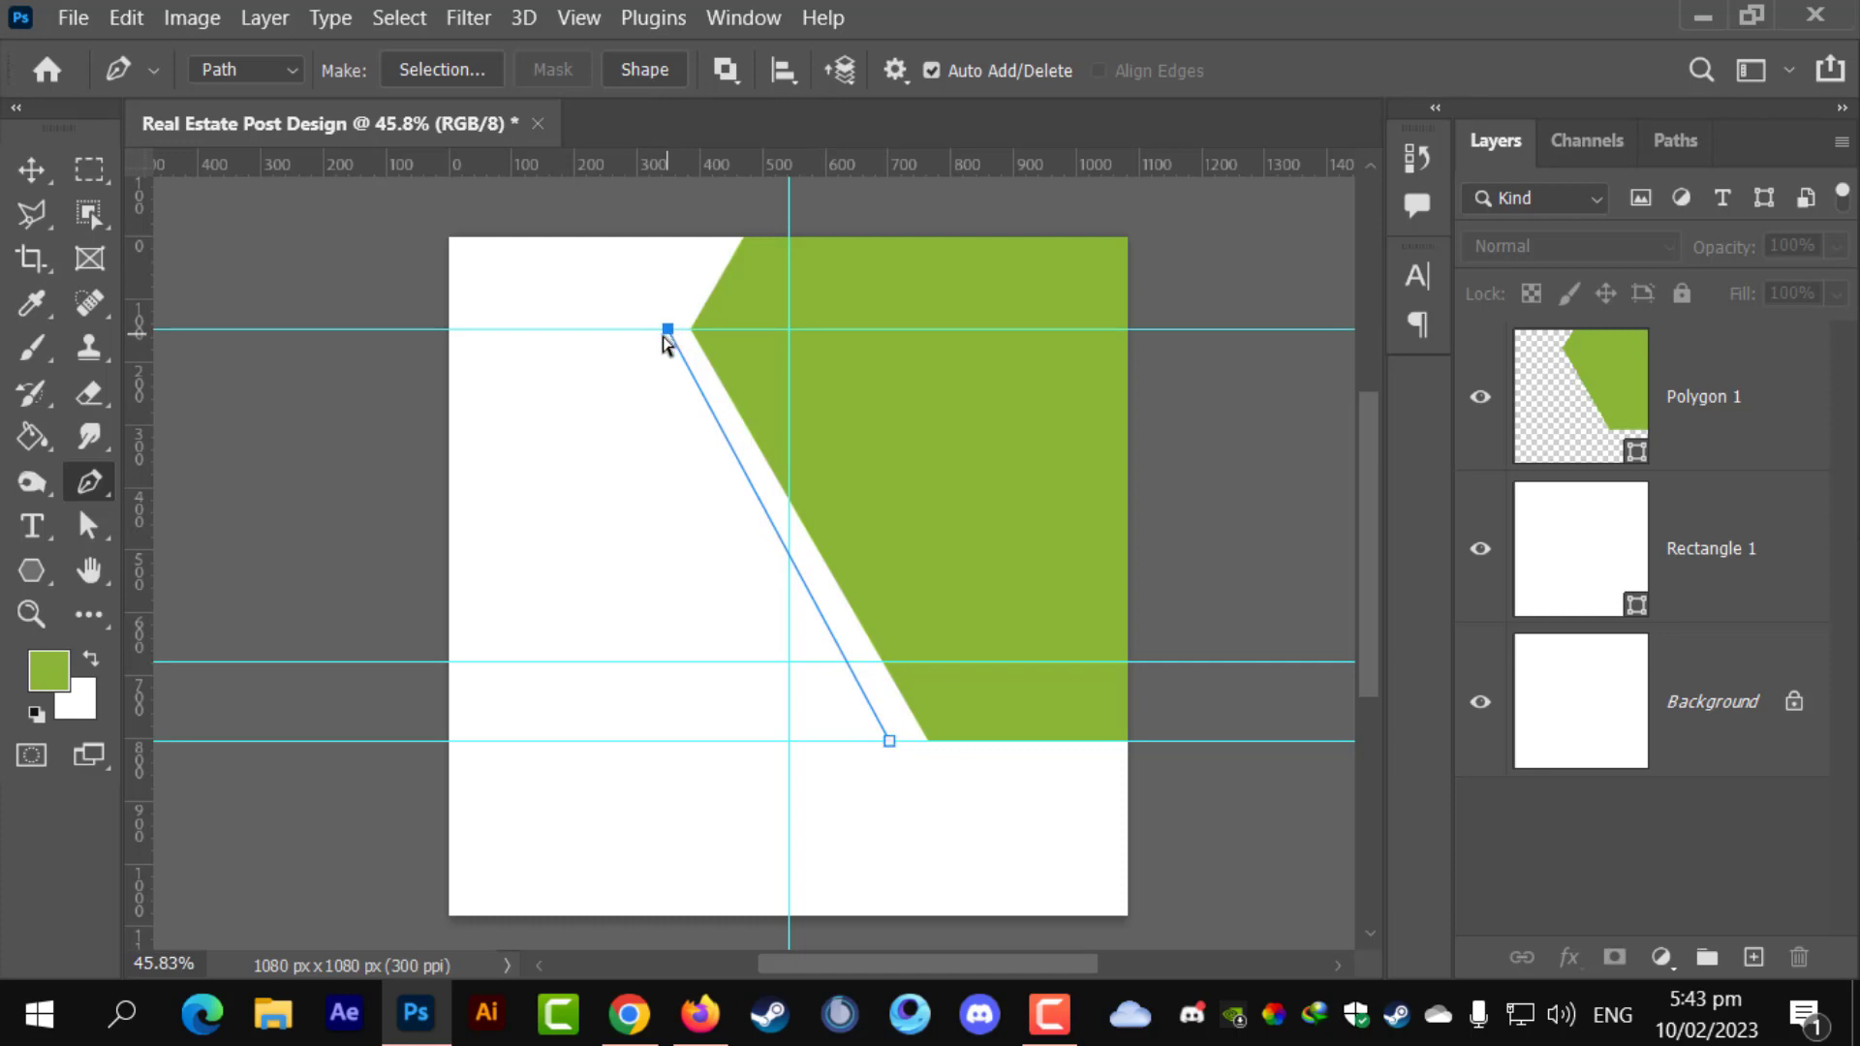
pyautogui.moveTo(666, 340); pyautogui.dragTo(645, 341)
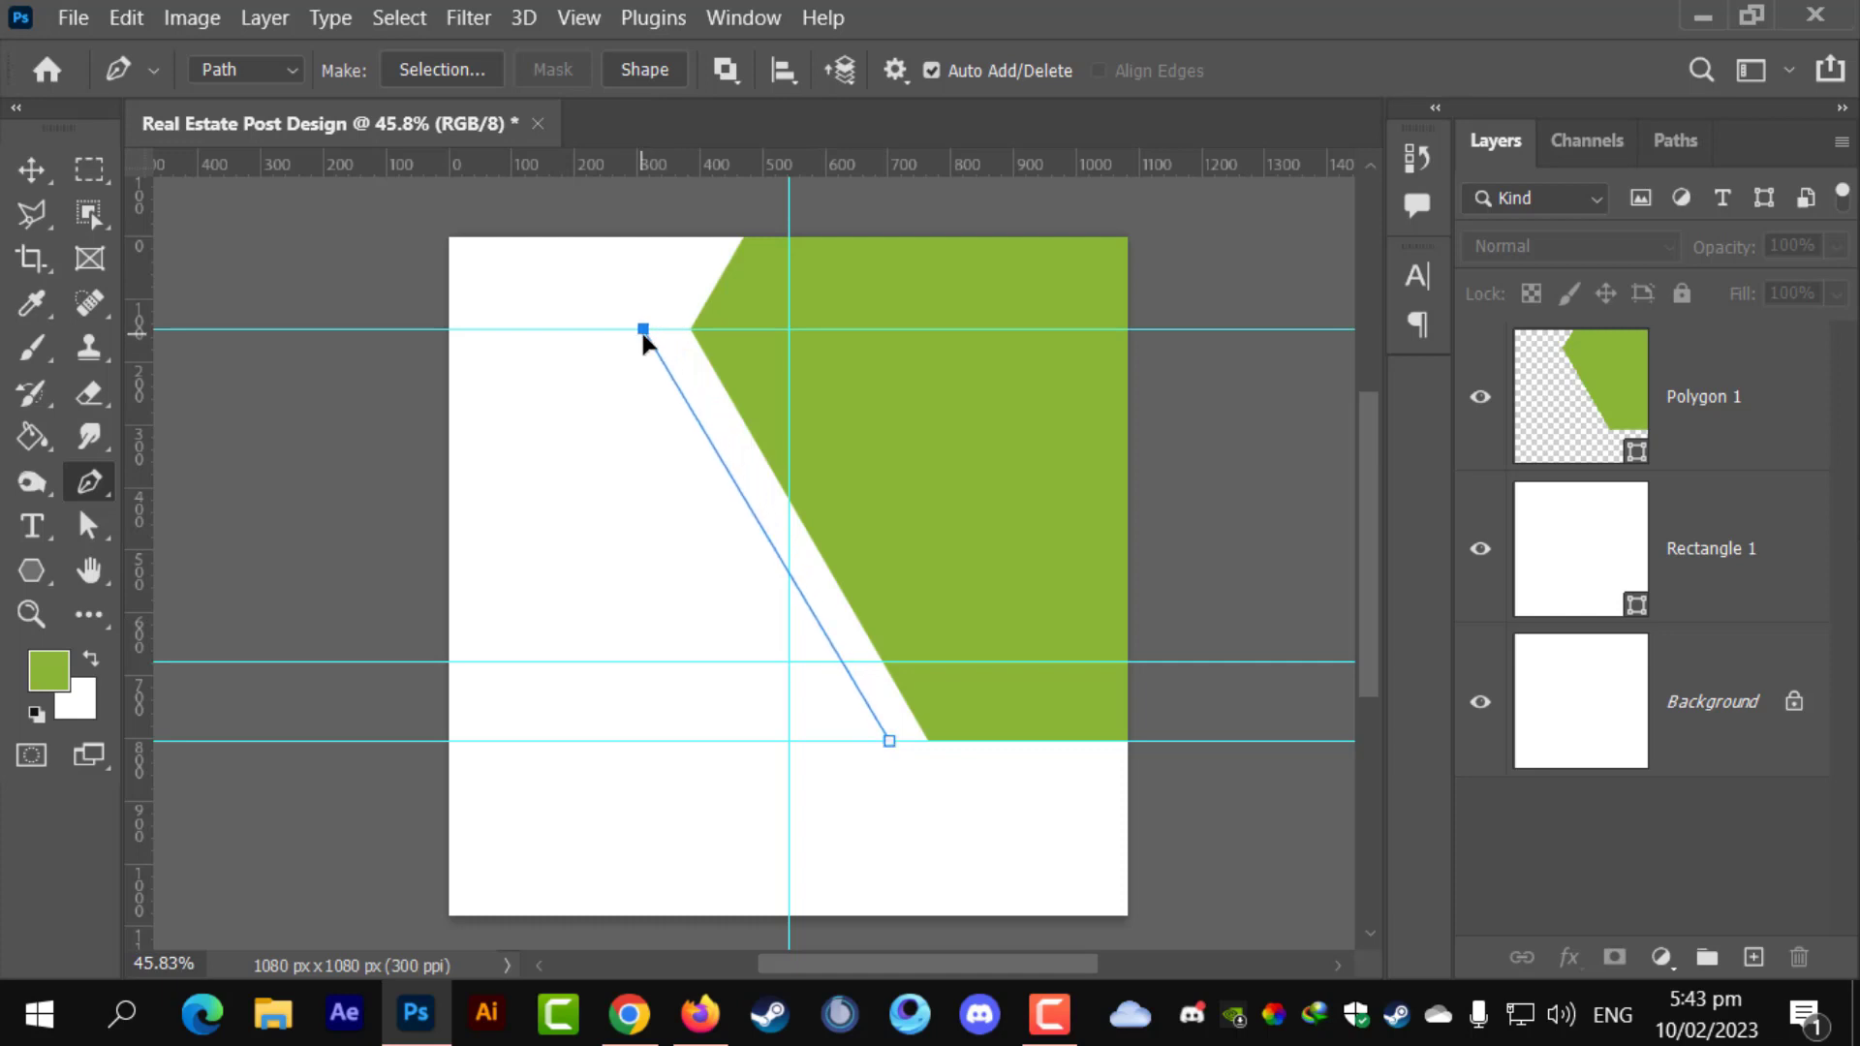
pyautogui.keyDown('shift'); pyautogui.click(380, 335); pyautogui.keyUp('shift')
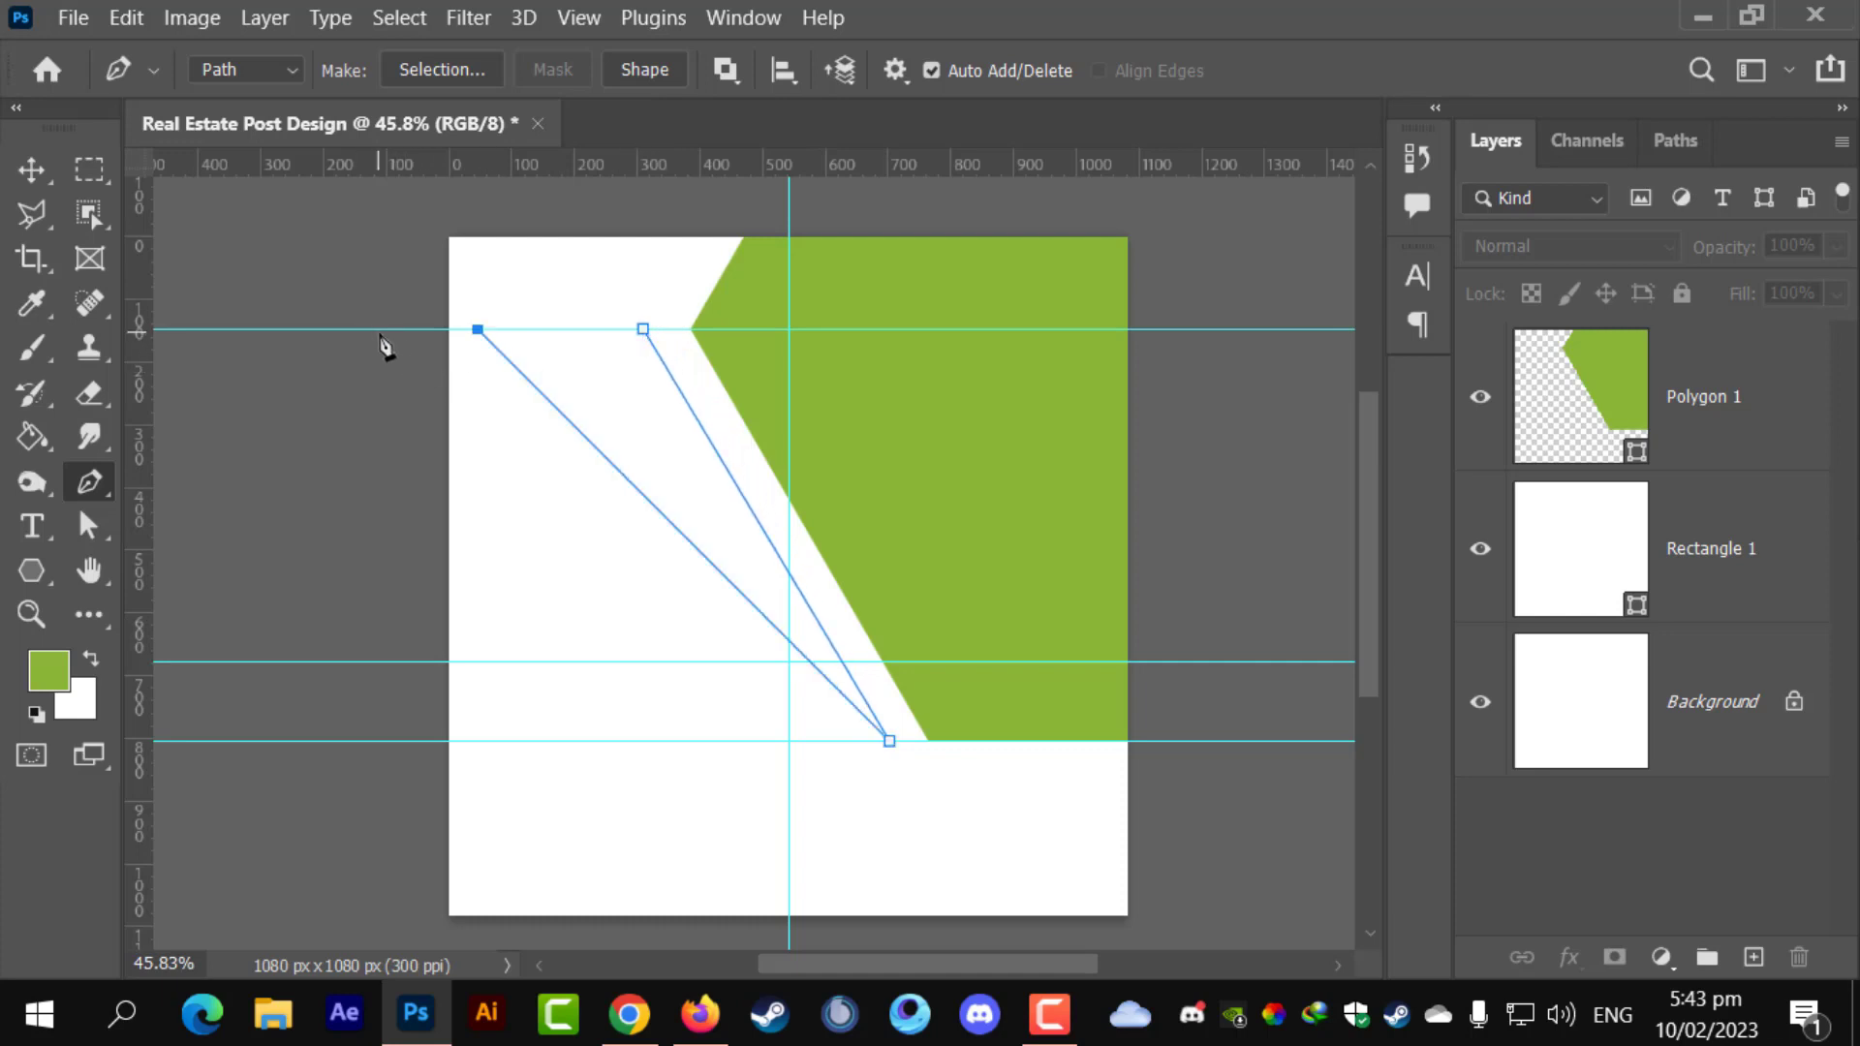
pyautogui.hotkey('ctrl', 'z')
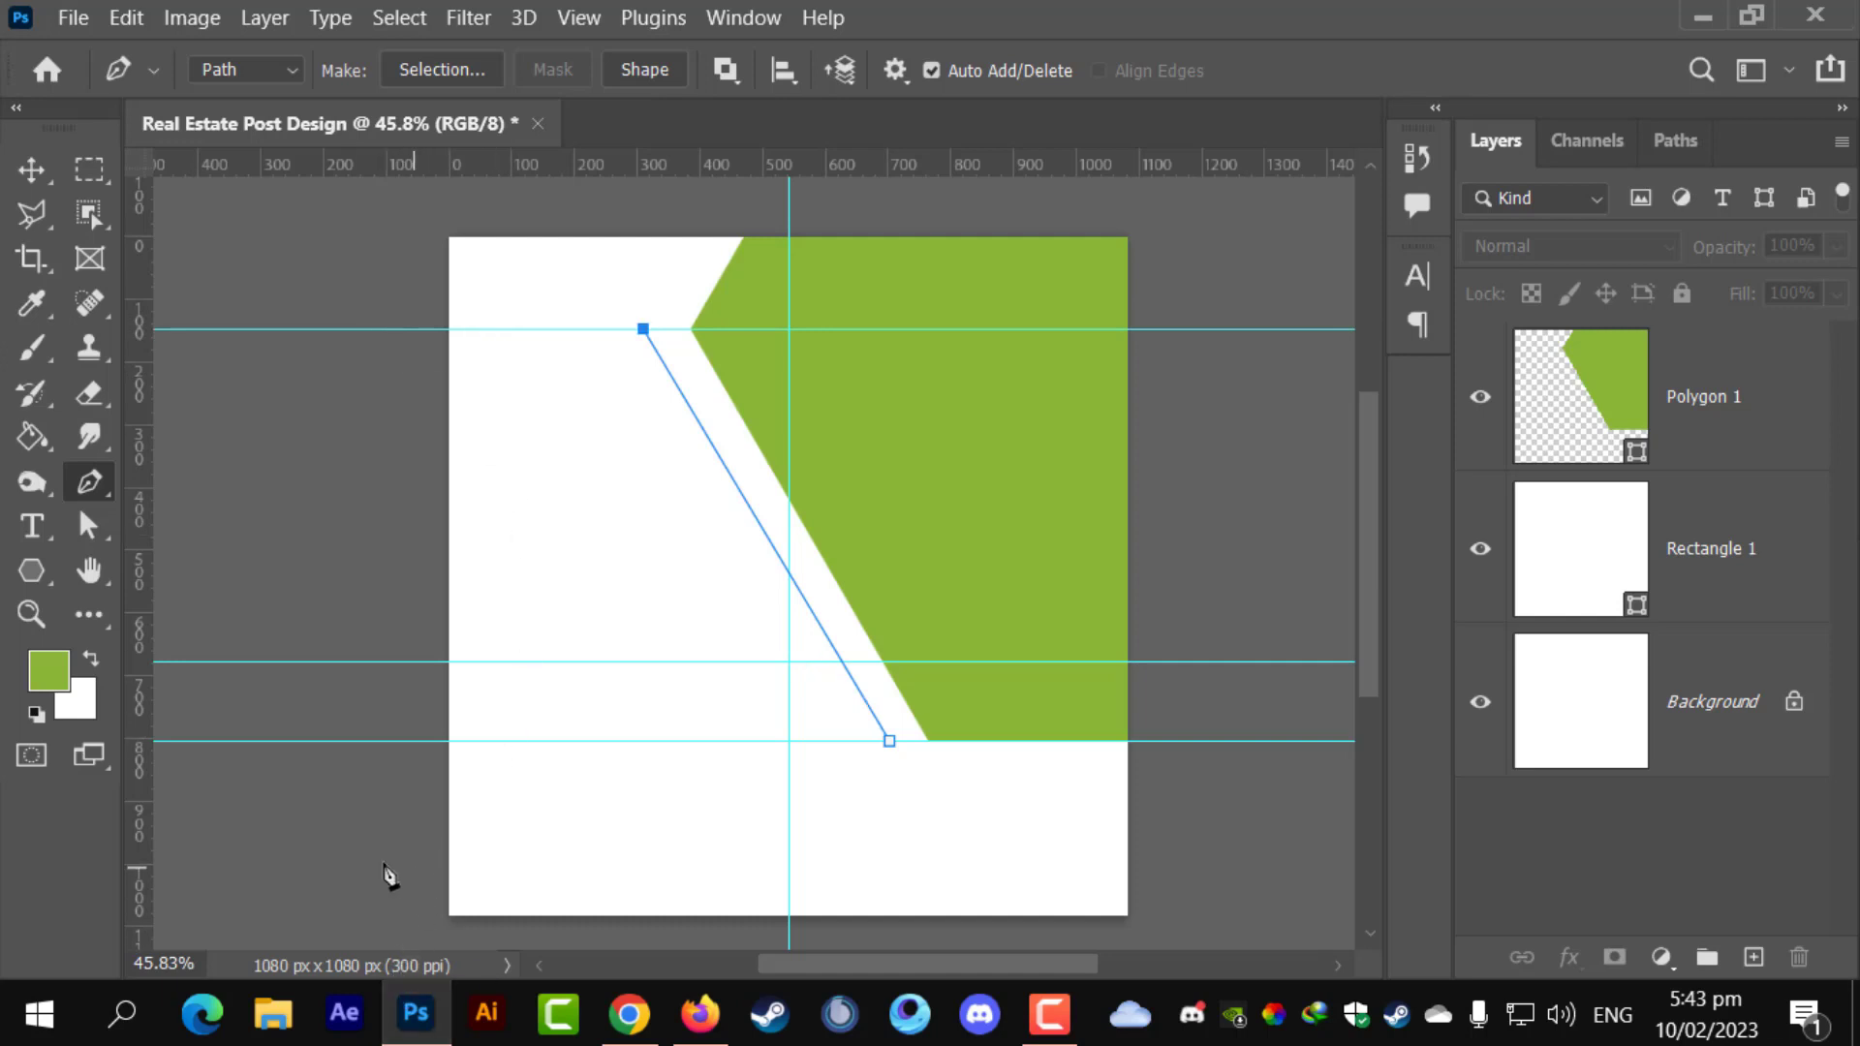
pyautogui.click(408, 741)
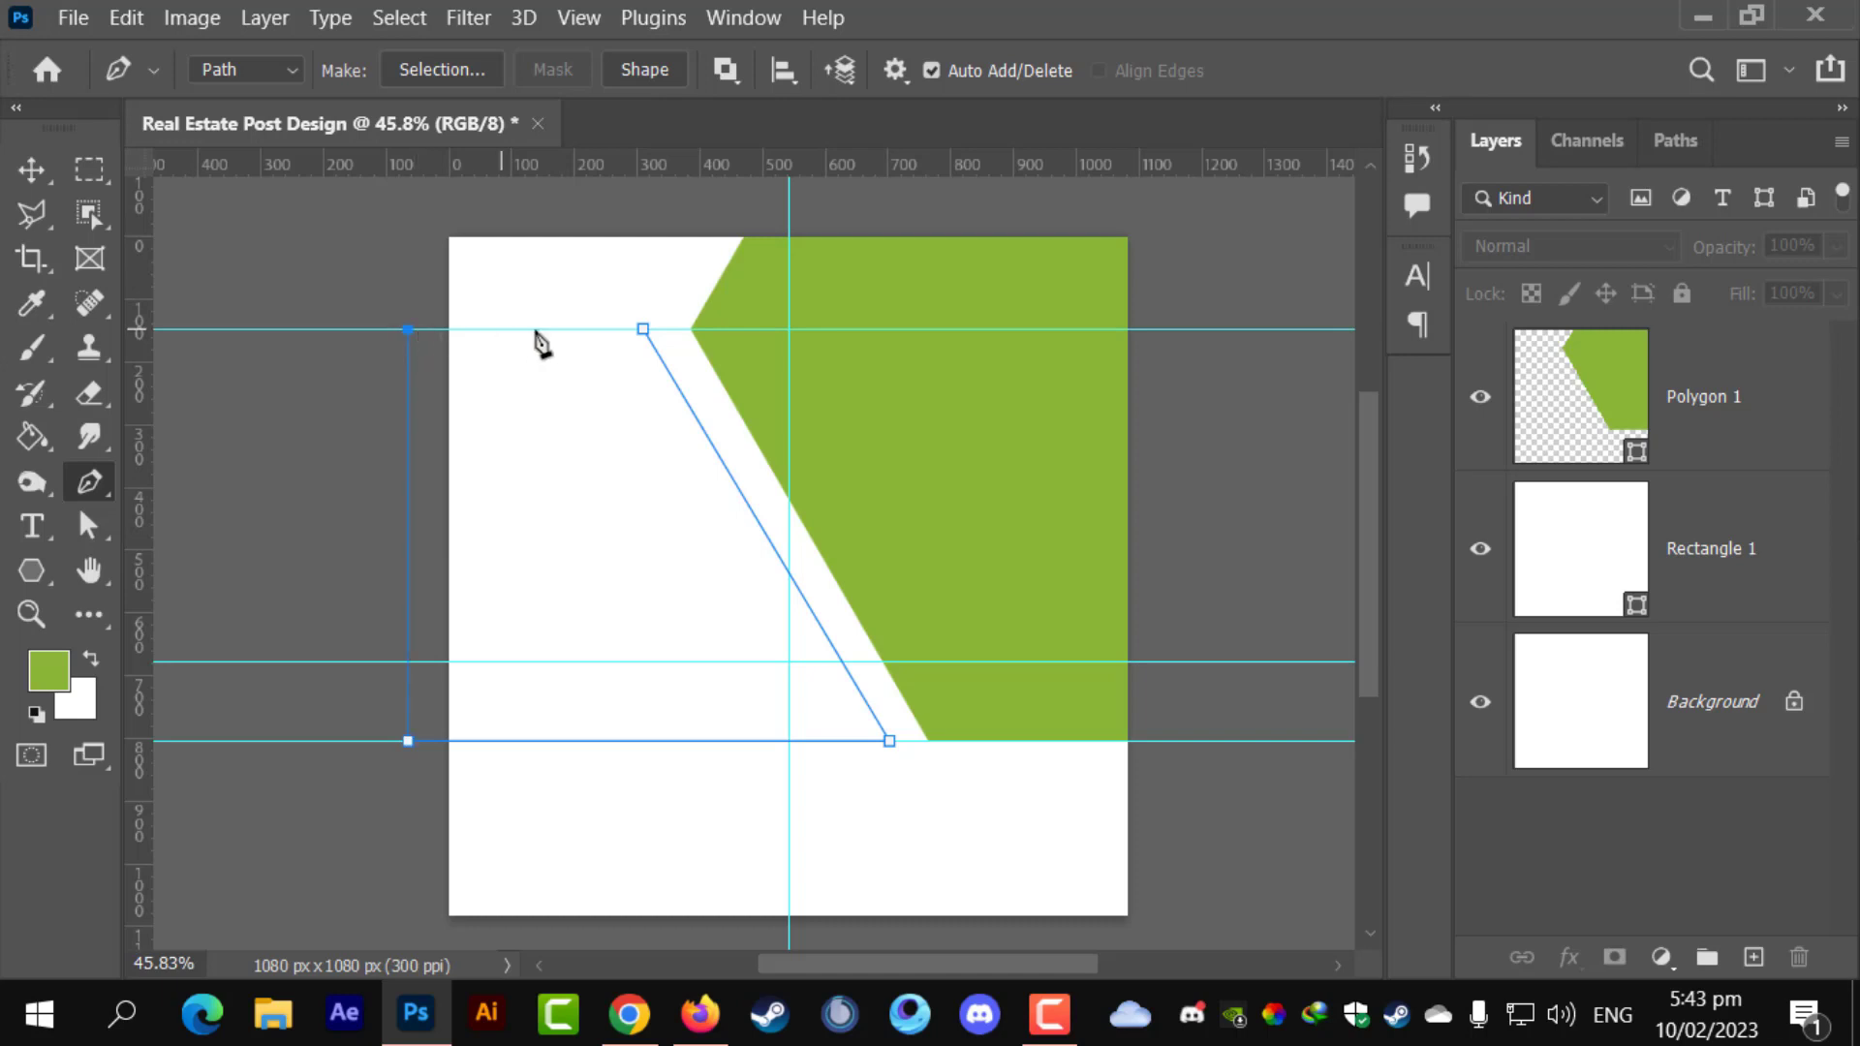
pyautogui.click(643, 330)
# - Fill the path with a Solid Color fill layer in blue 2769cd
pyautogui.click(1661, 957)
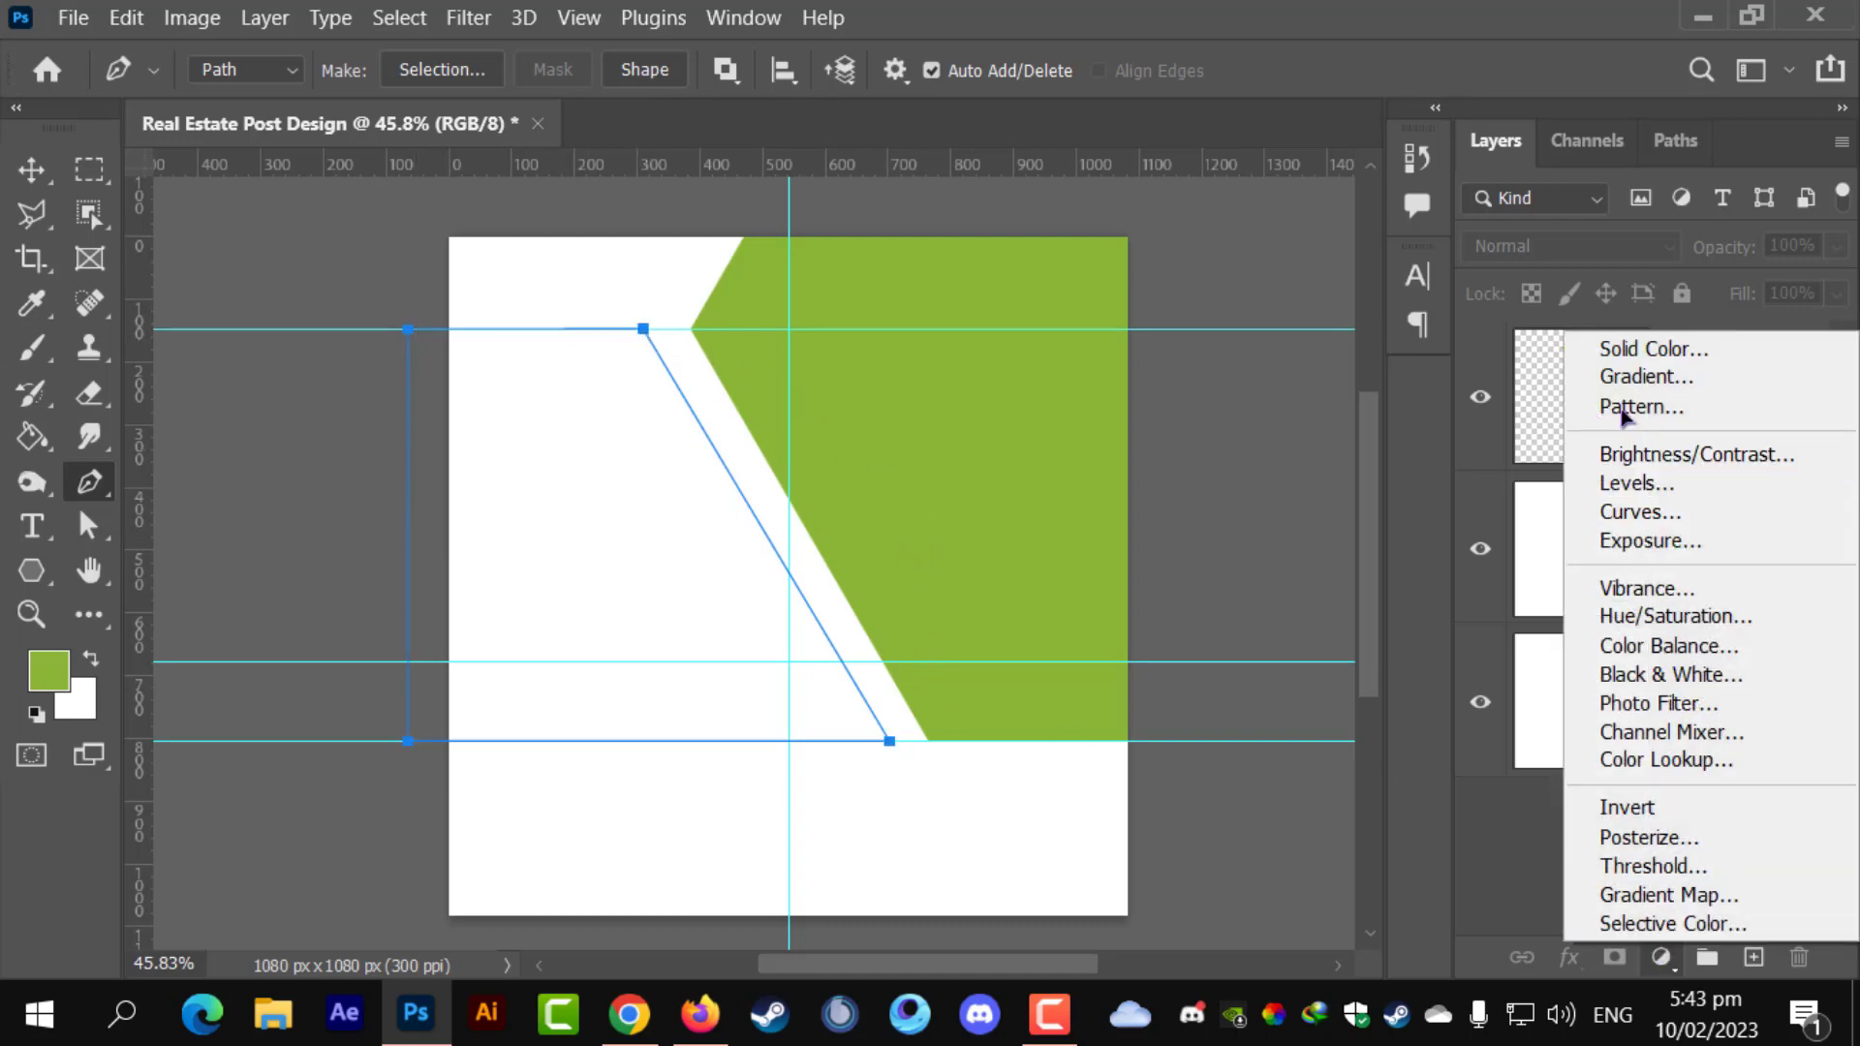
pyautogui.click(1651, 351)
pyautogui.moveTo(1424, 624); pyautogui.dragTo(1416, 560)
pyautogui.moveTo(1291, 509); pyautogui.dragTo(1306, 471)
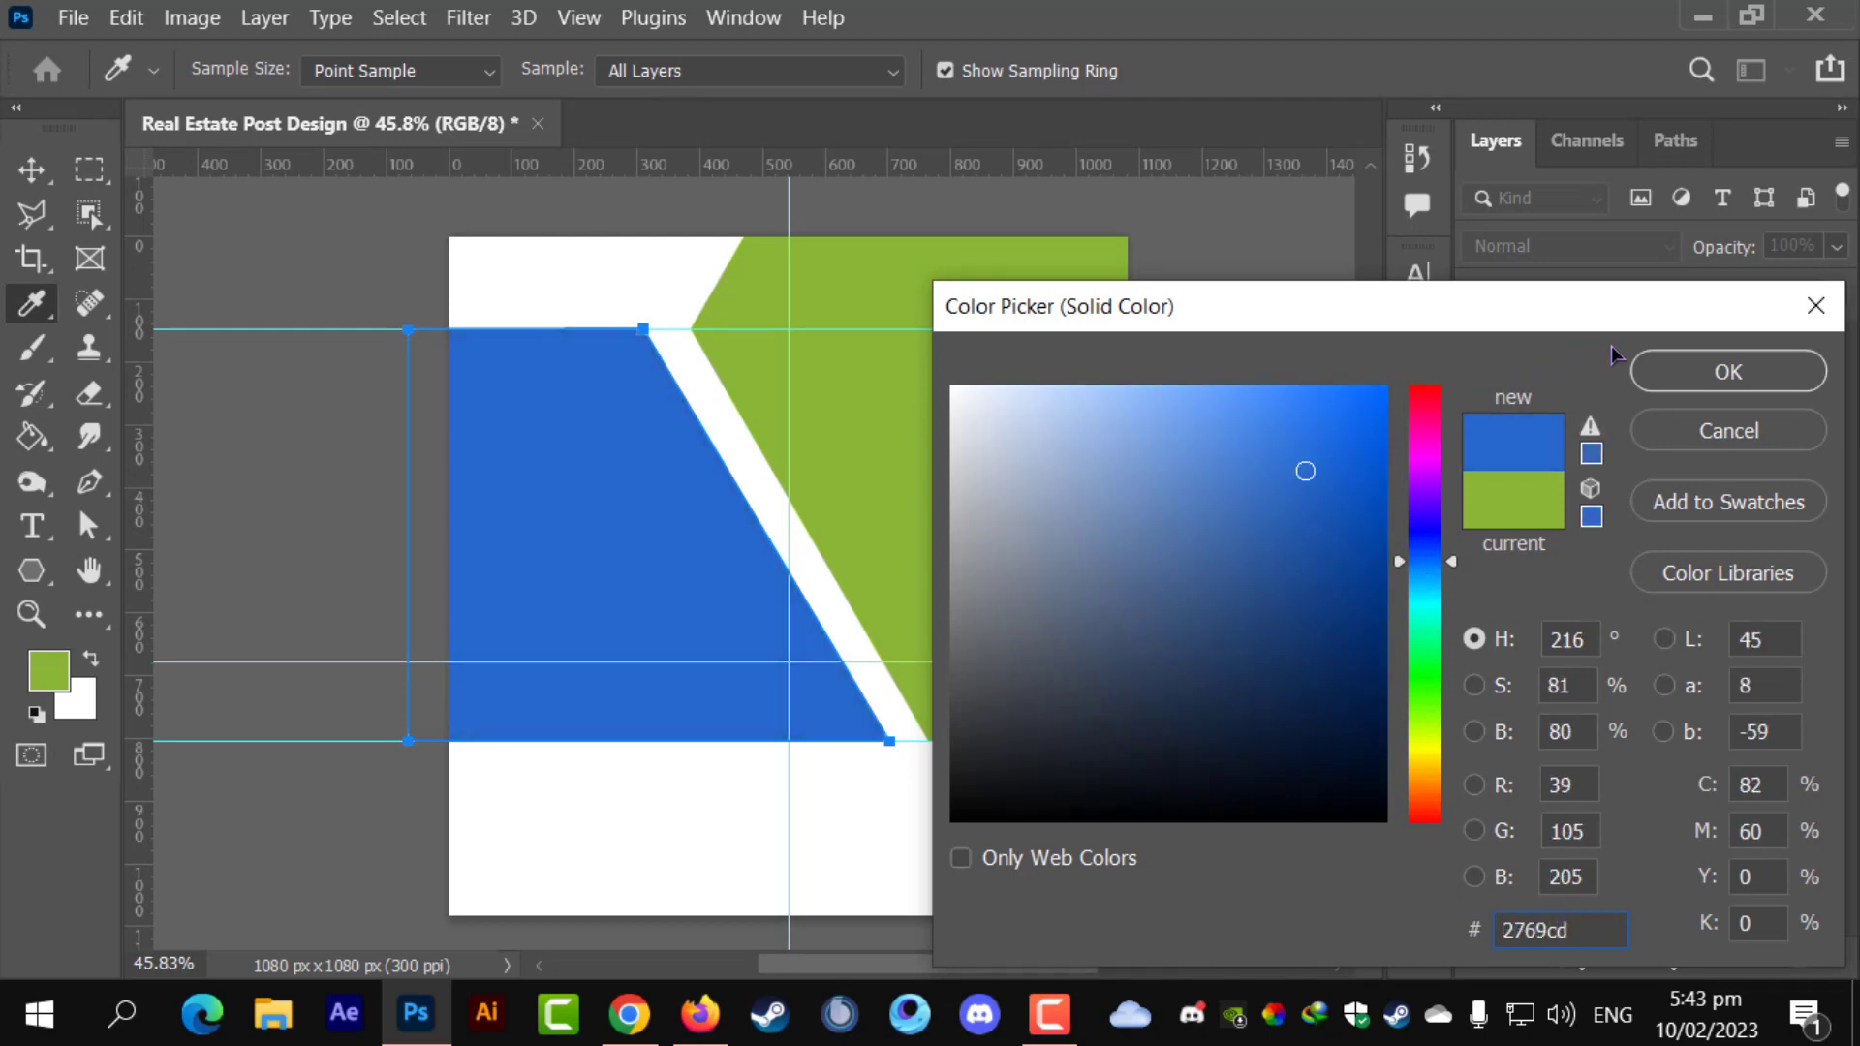
pyautogui.click(1724, 373)
# - Move the blue shape closer to the hexagon, leaving a narrow white diagonal strip between them, and fine-tune its fit with Free Transform
pyautogui.click(46, 175)
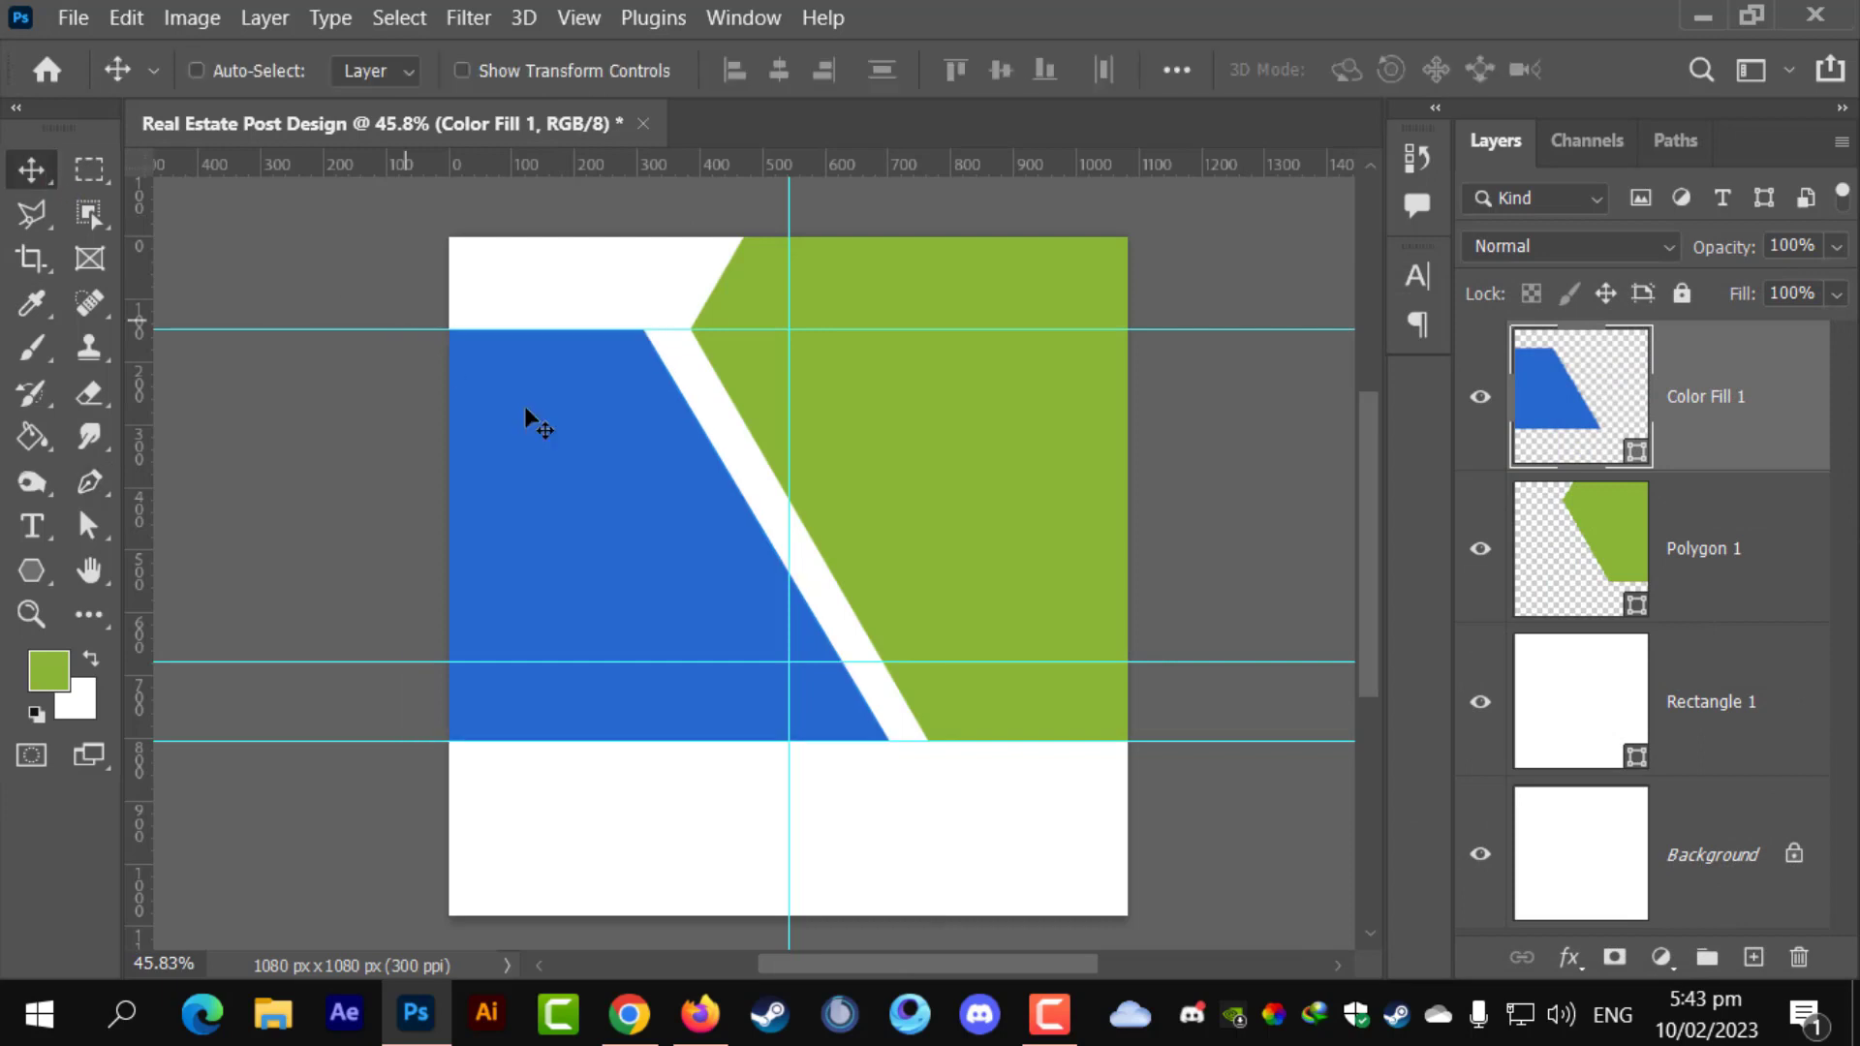
pyautogui.moveTo(711, 527); pyautogui.dragTo(706, 519)
pyautogui.scroll(2, 565, 382)
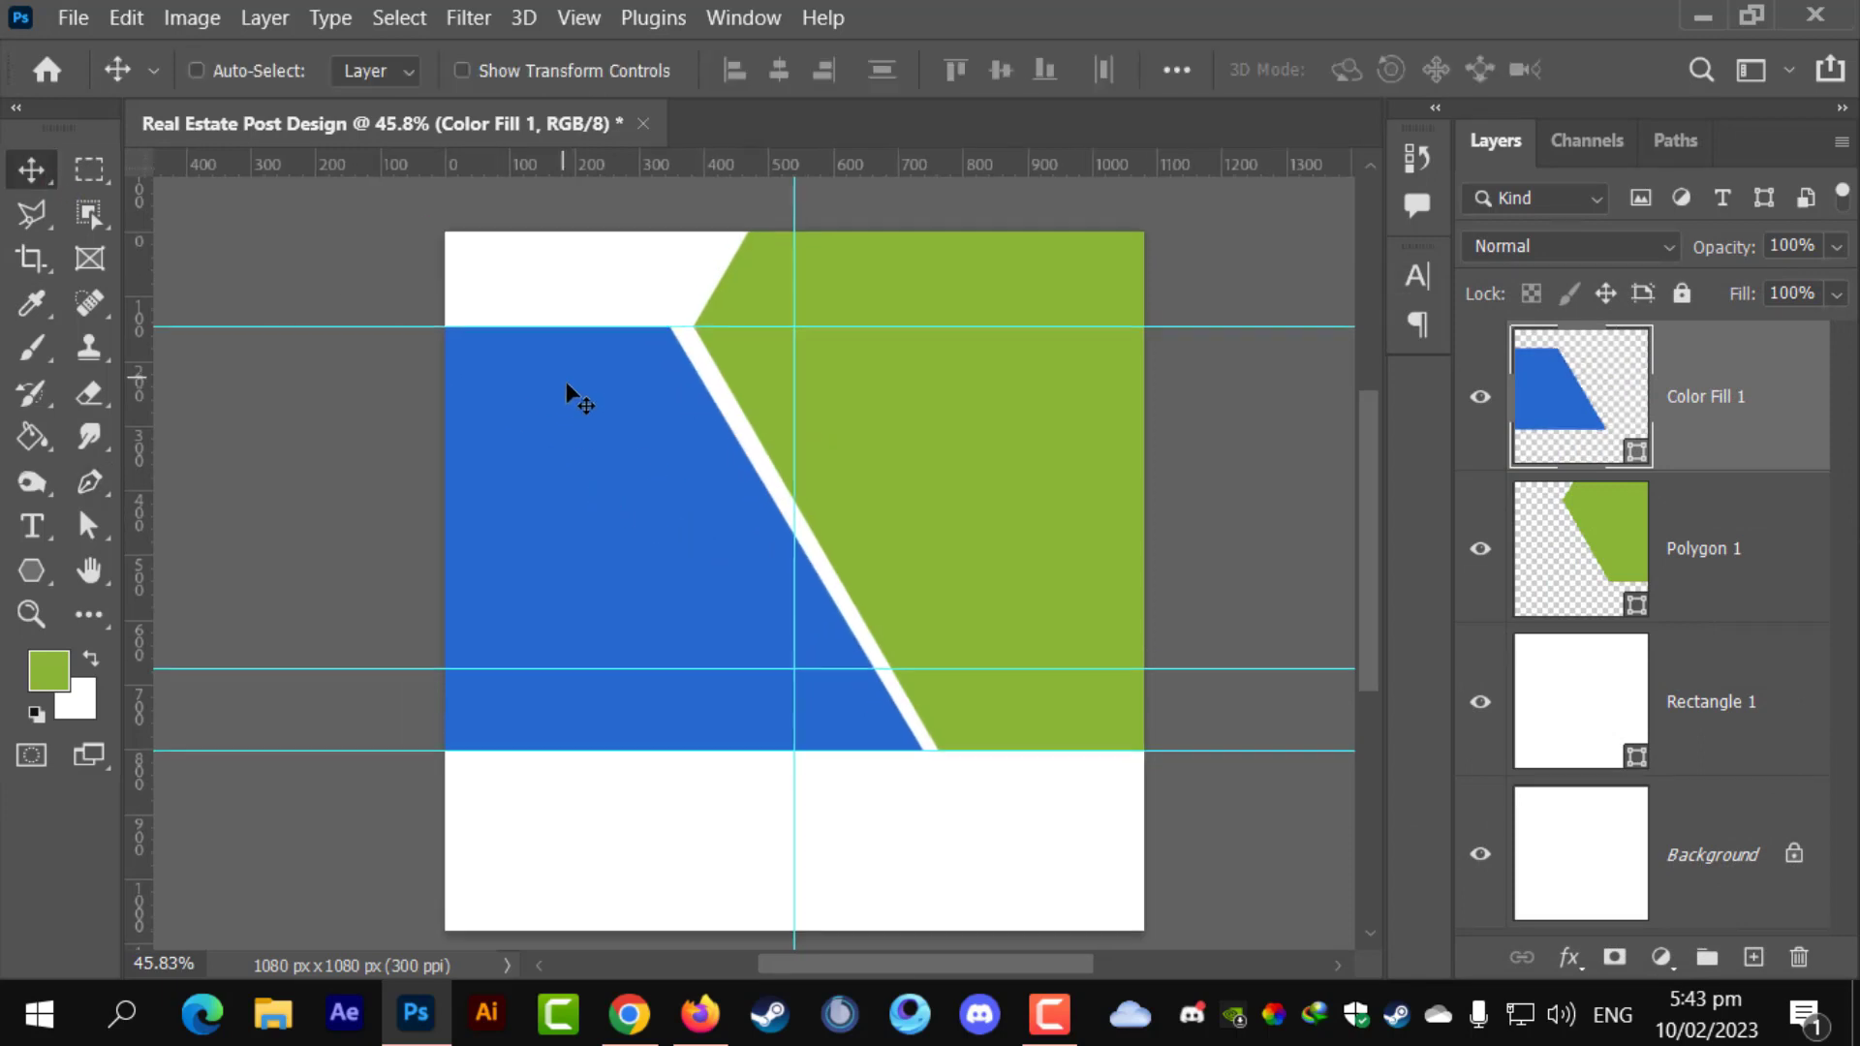
pyautogui.hotkey('ctrl', 't')
pyautogui.scroll(2, 694, 318)
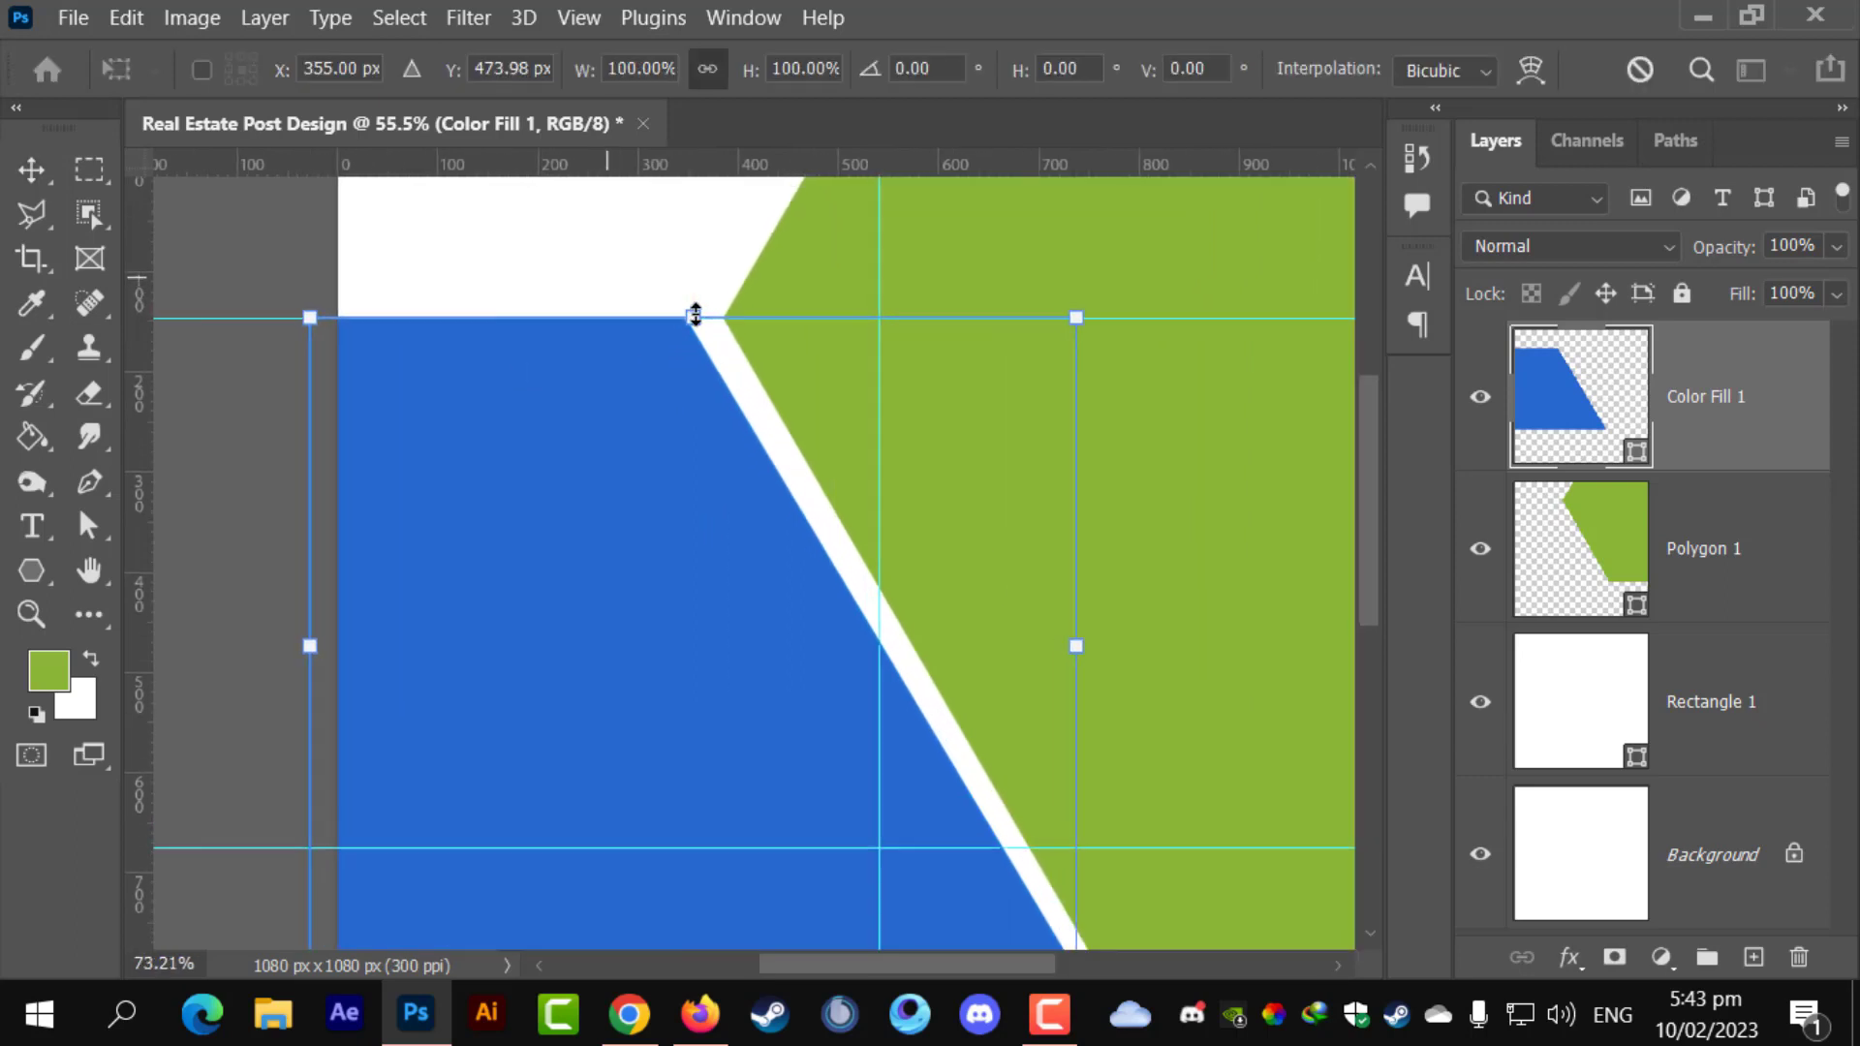
pyautogui.moveTo(691, 324); pyautogui.dragTo(703, 323)
pyautogui.press('Return')
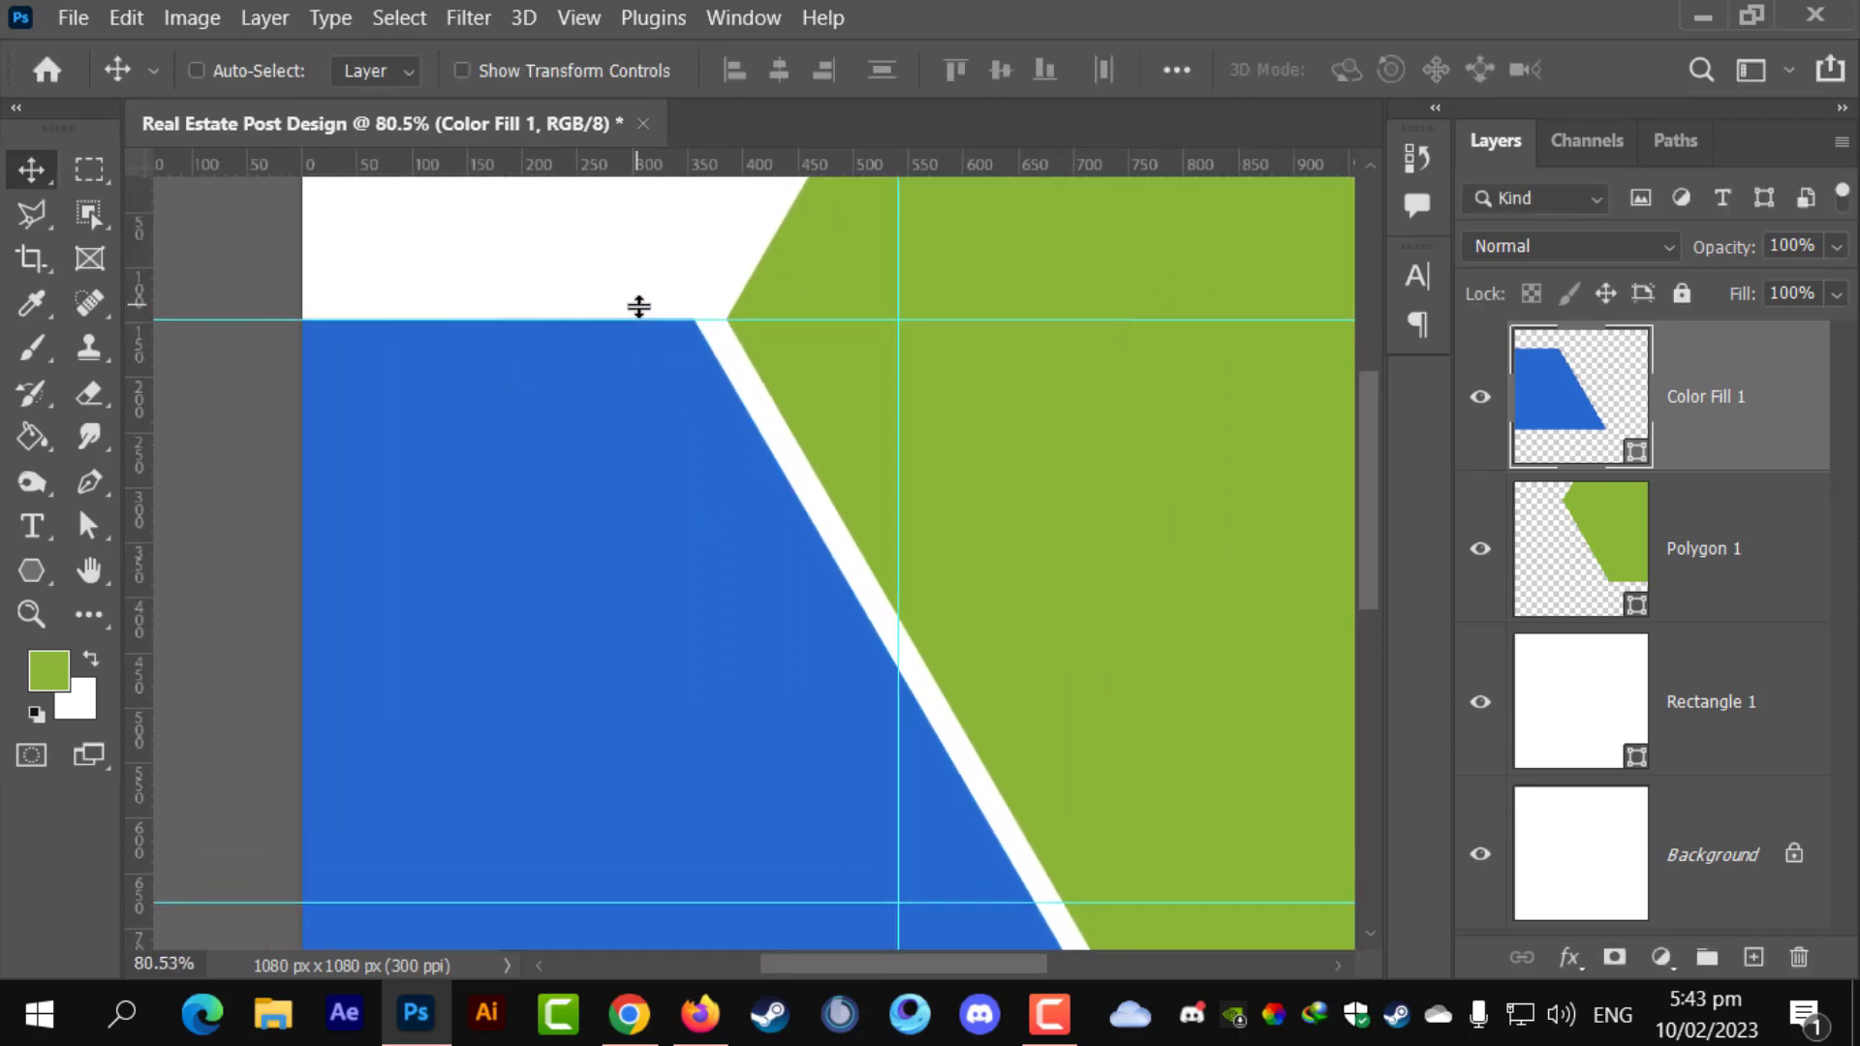
# - Place the house-1867187_1920 photo as an embedded image directly beneath the blue shape's layer and clip it to the green hexagon
pyautogui.scroll(-2, 752, 552)
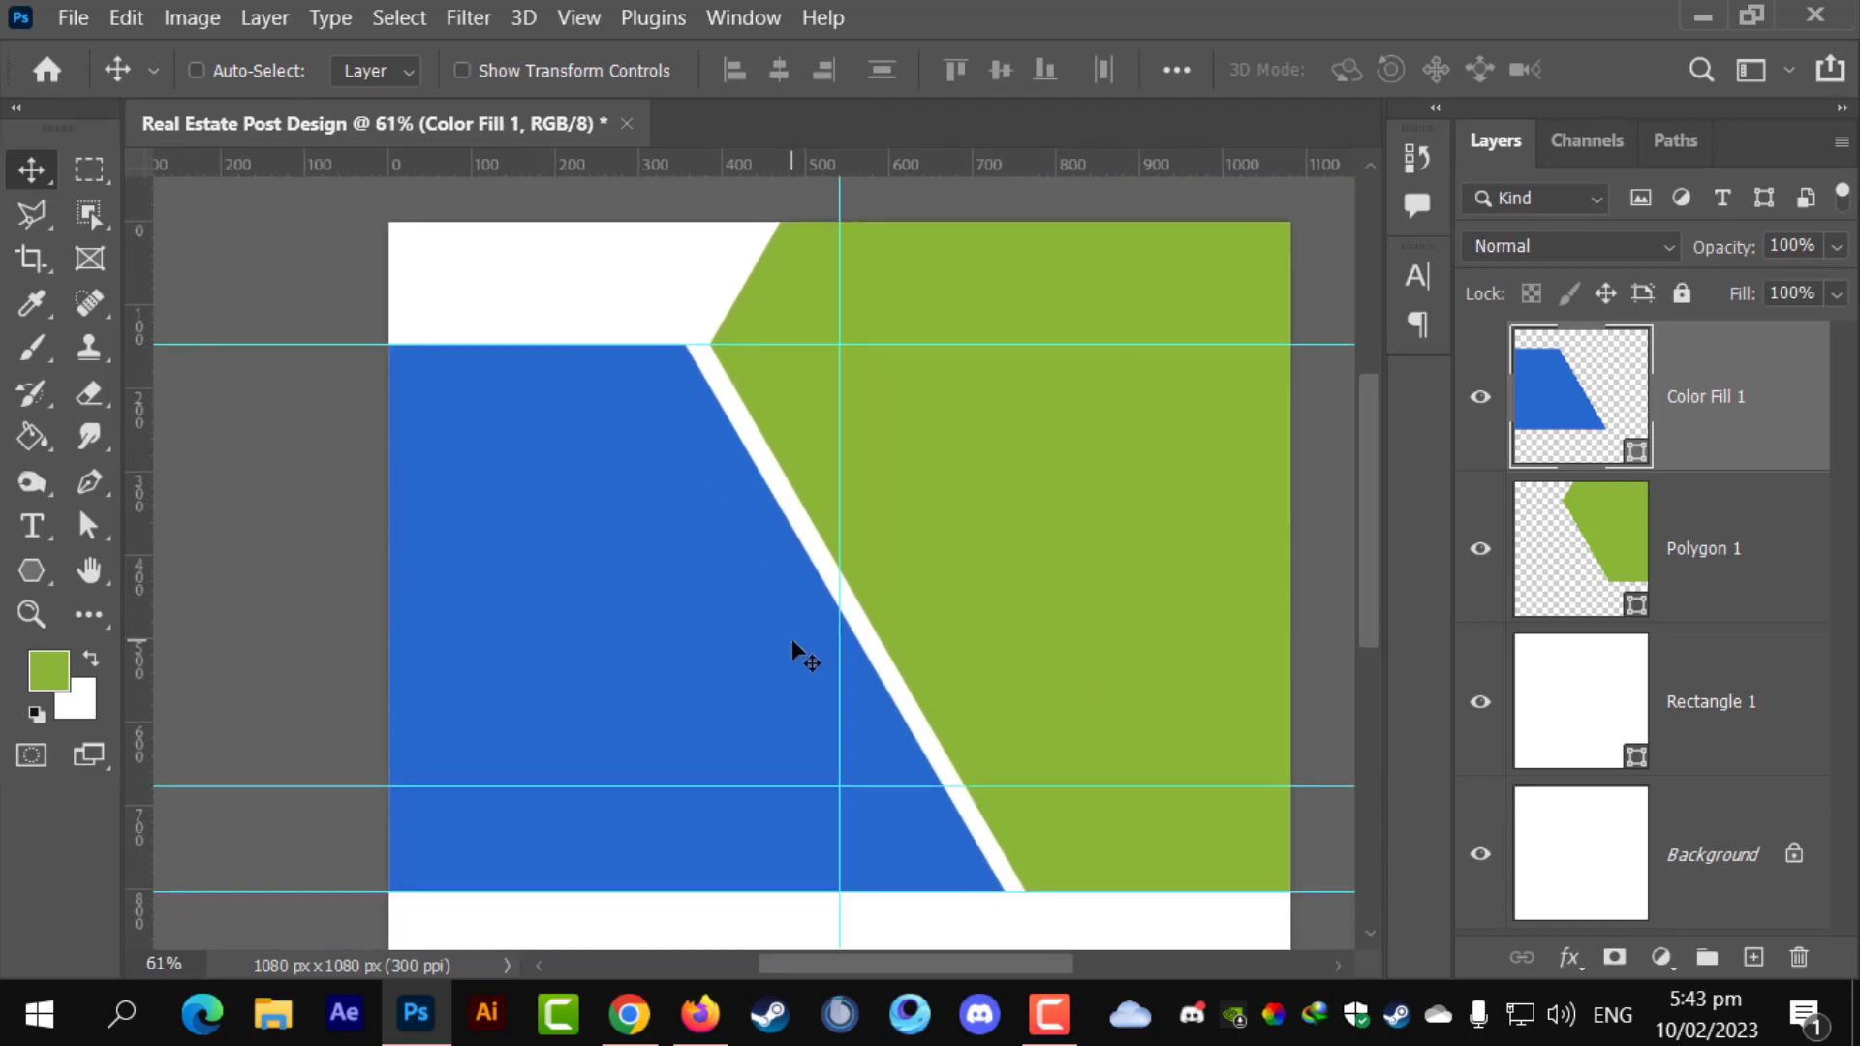
pyautogui.scroll(-1, 792, 637)
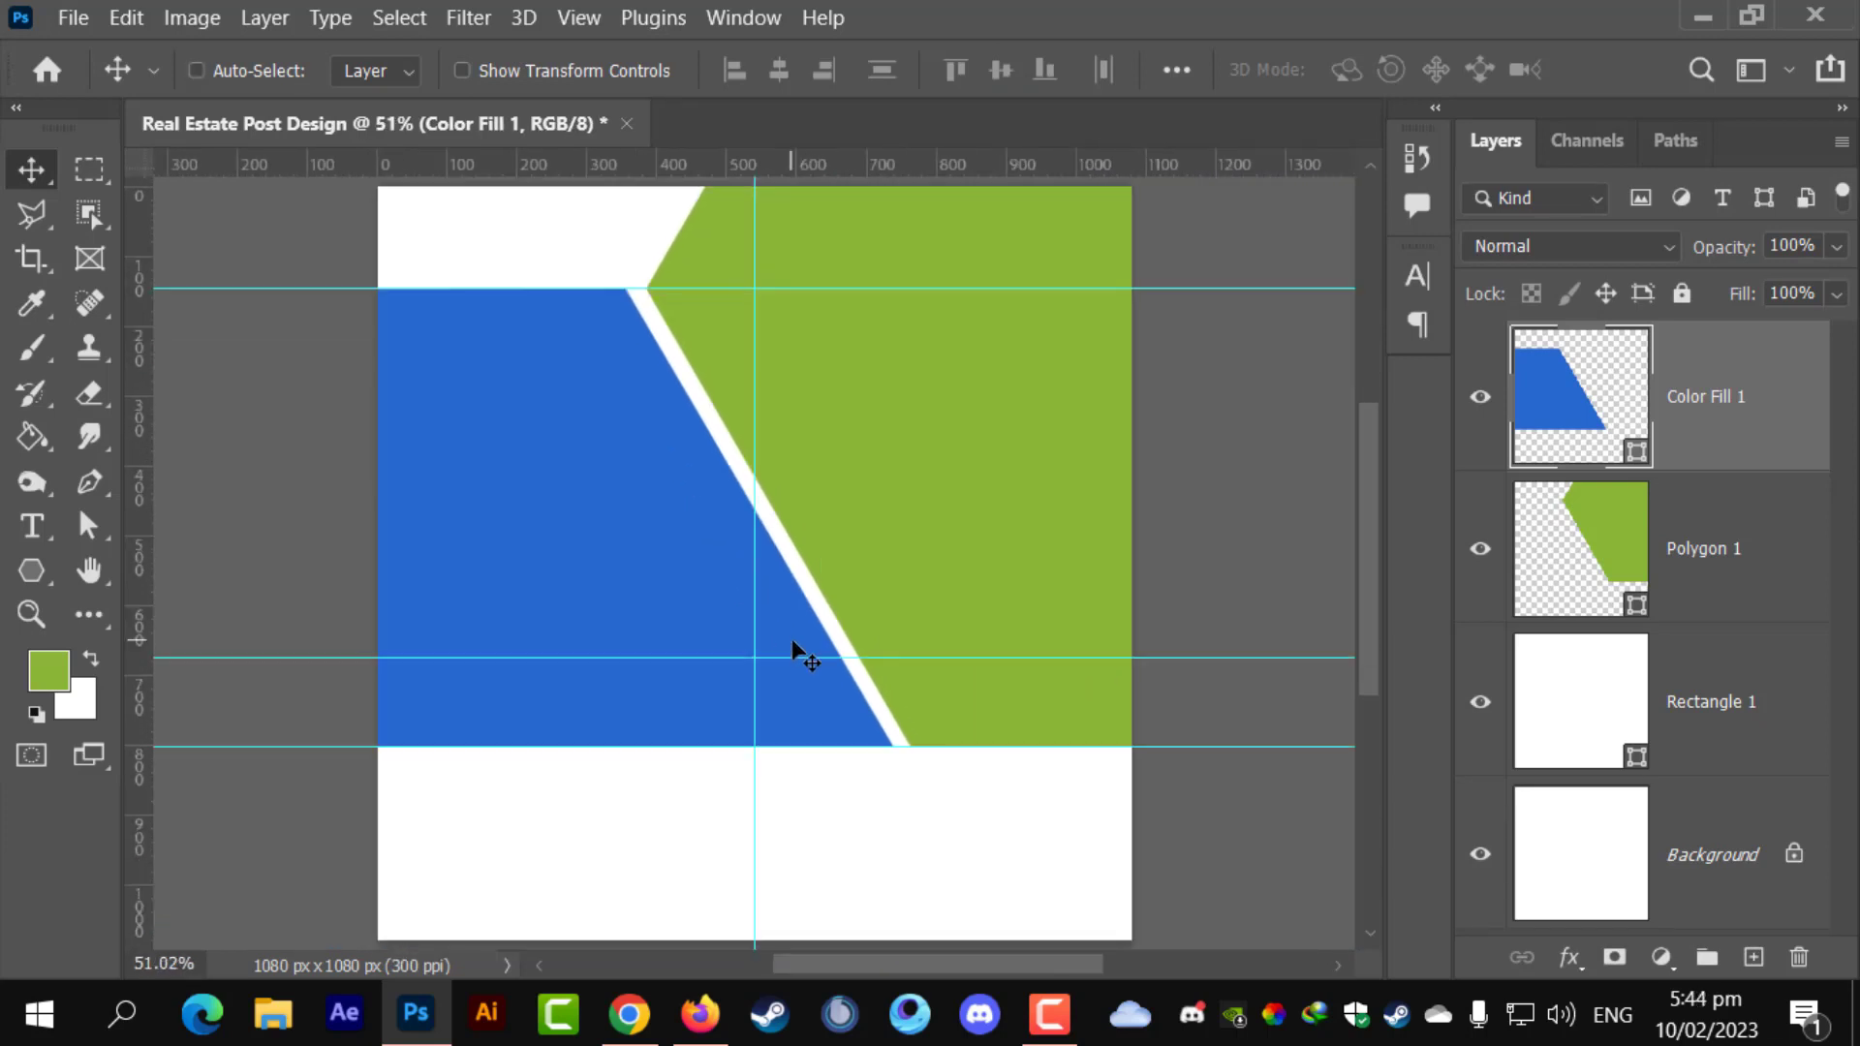
pyautogui.click(76, 18)
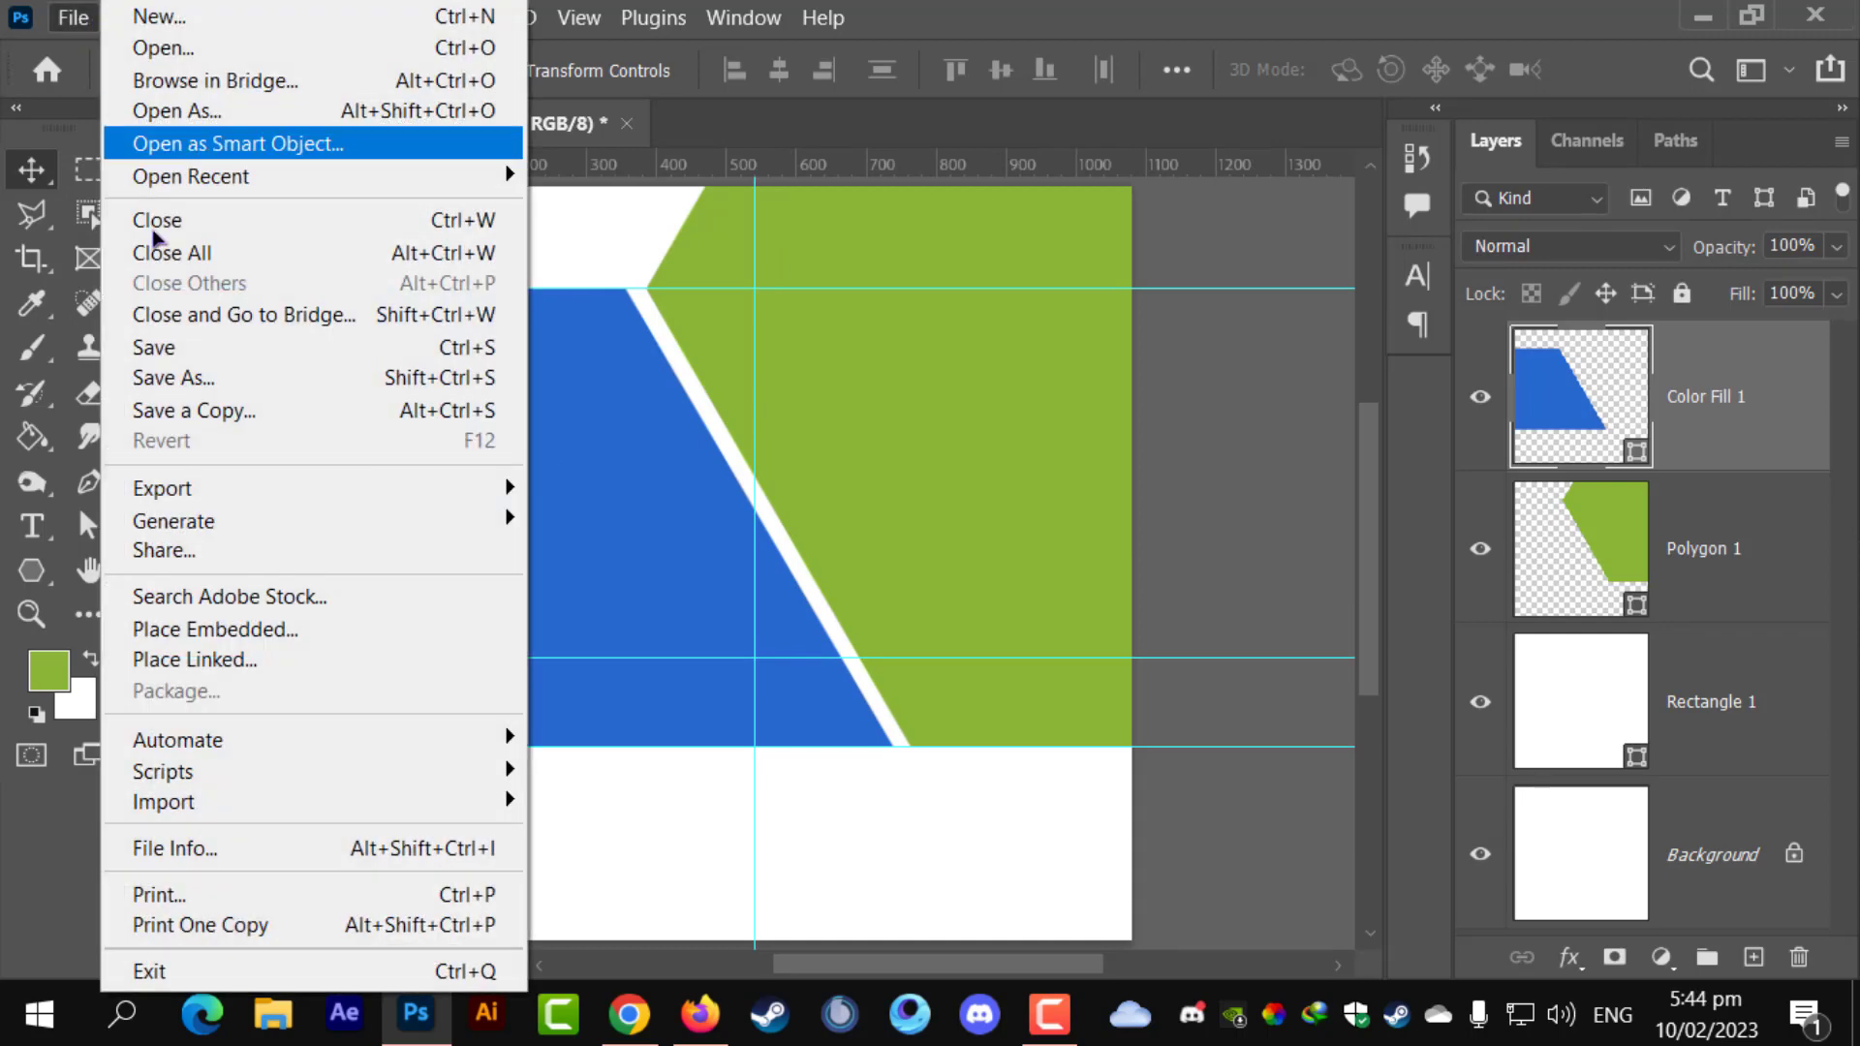
pyautogui.click(281, 629)
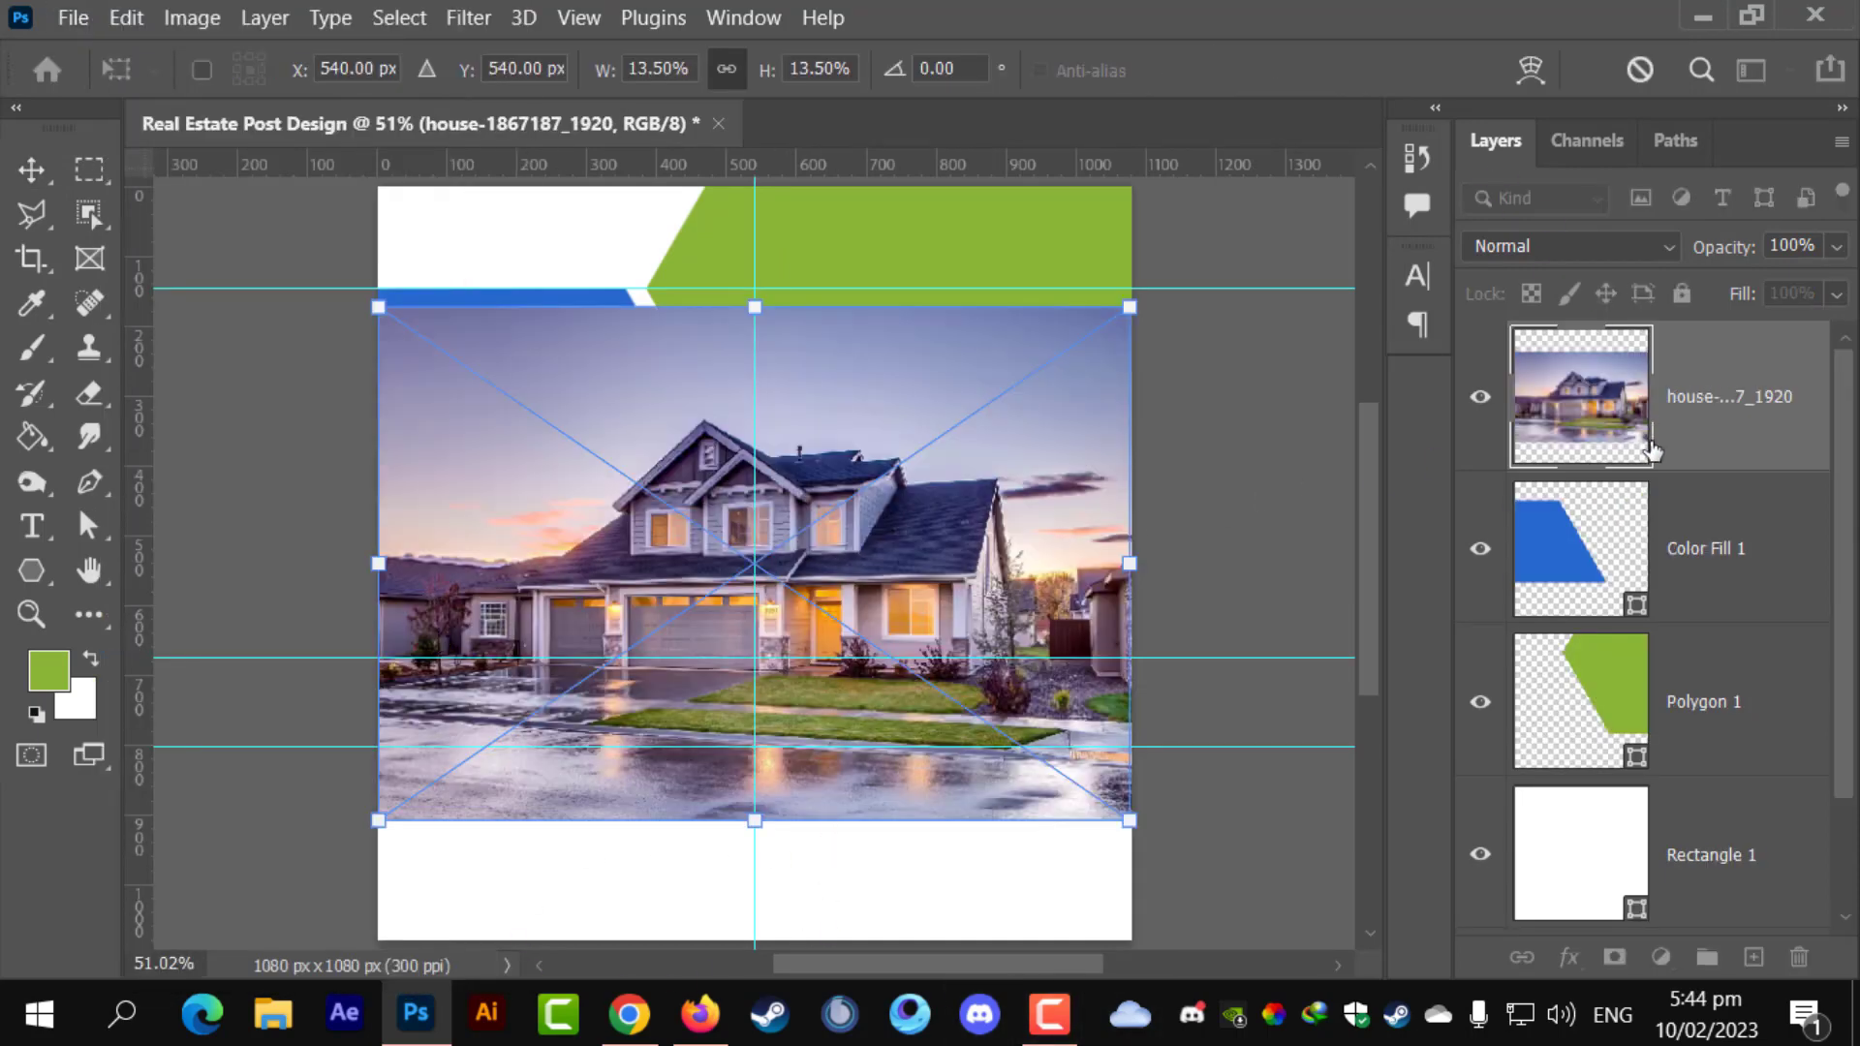
pyautogui.moveTo(1651, 451); pyautogui.dragTo(1679, 651)
pyautogui.press('x')
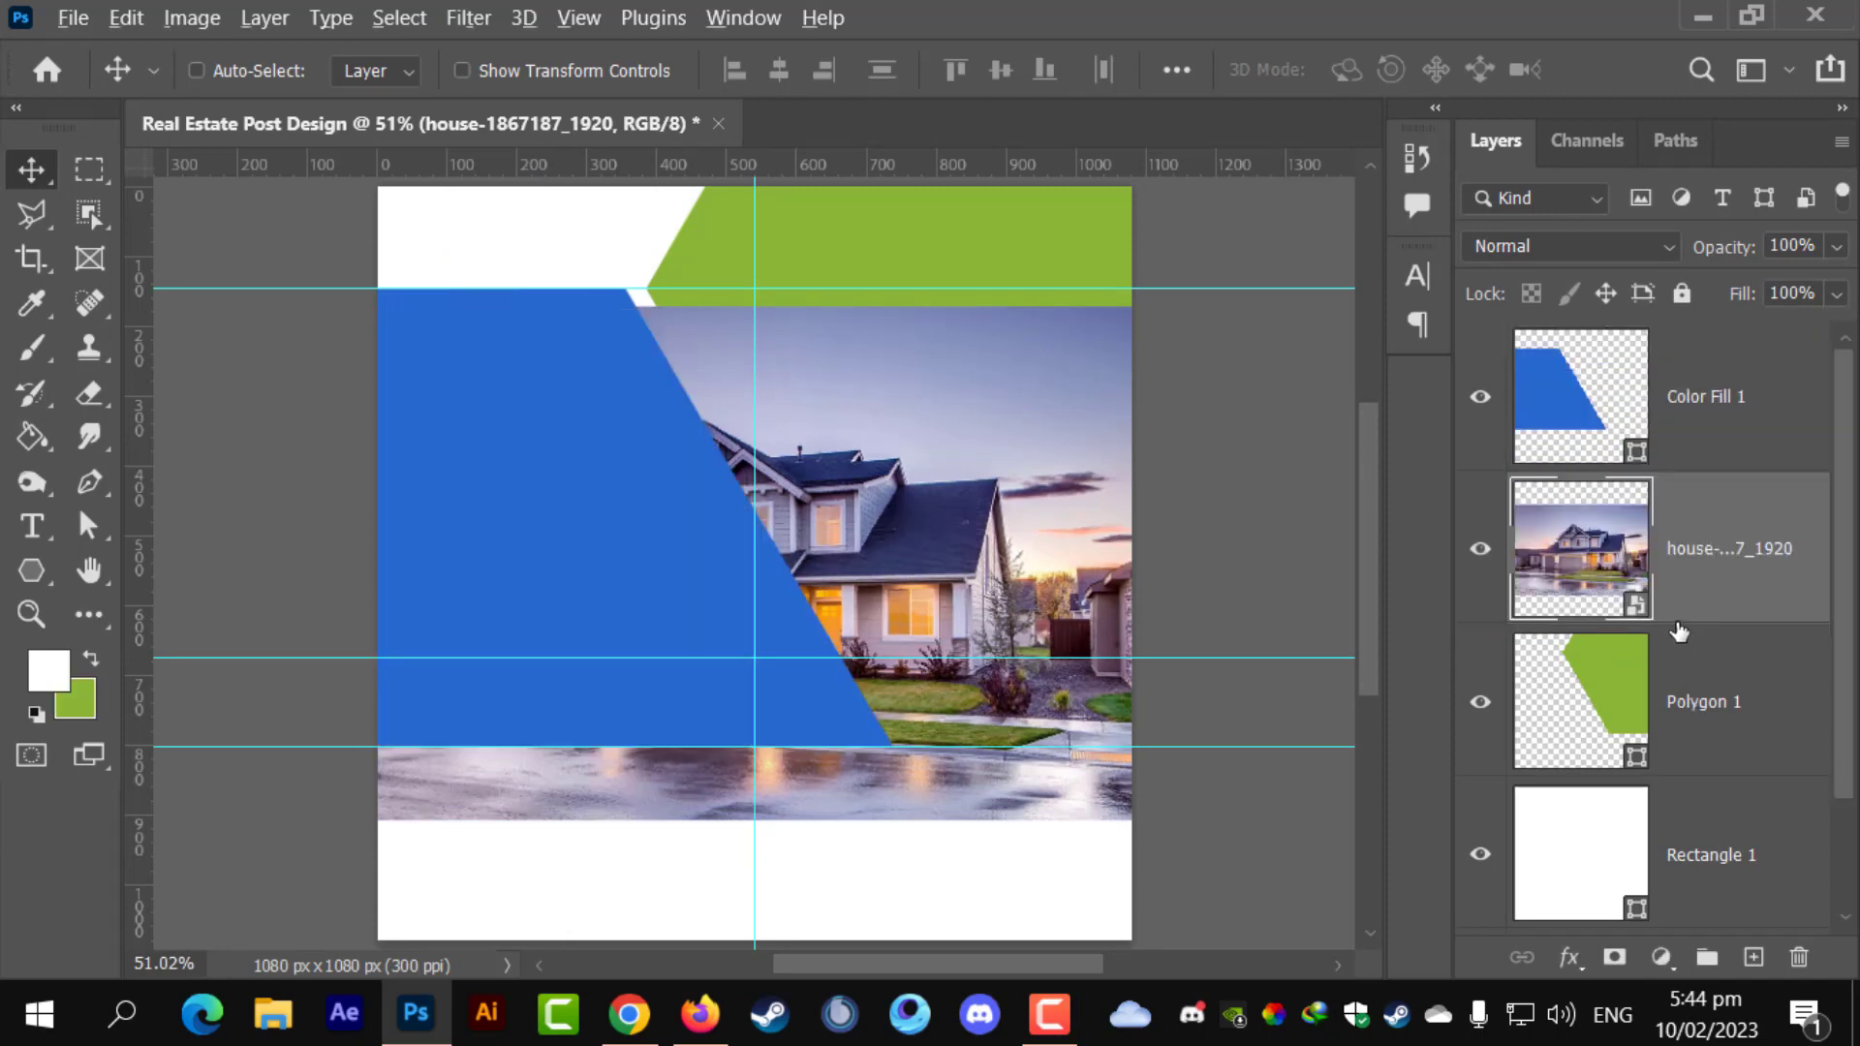
pyautogui.keyDown('alt'); pyautogui.click(1679, 624); pyautogui.keyUp('alt')
# - Scale the house photo to about 16.55% and position it at about X 791 px, Y 405 px to fill the hexagon
pyautogui.moveTo(932, 539); pyautogui.dragTo(1100, 464)
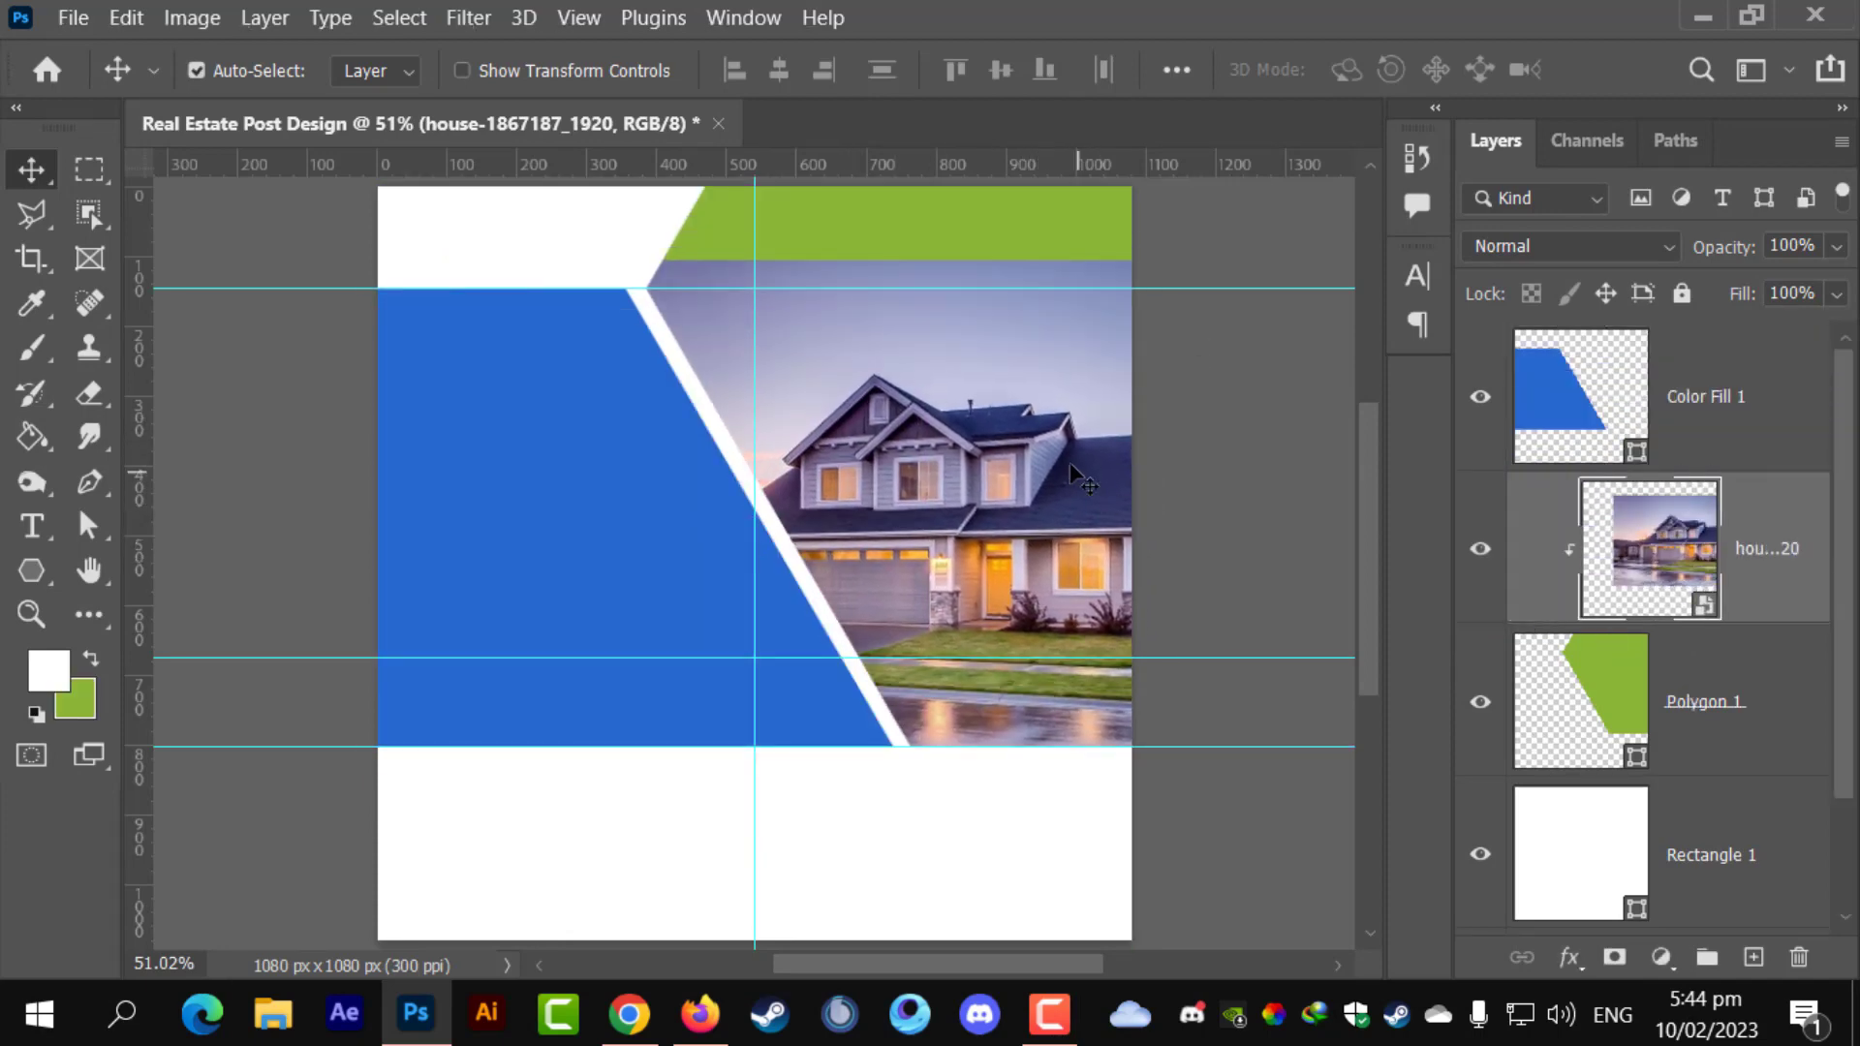
pyautogui.hotkey('ctrl', 't')
pyautogui.moveTo(930, 270); pyautogui.dragTo(1015, 448)
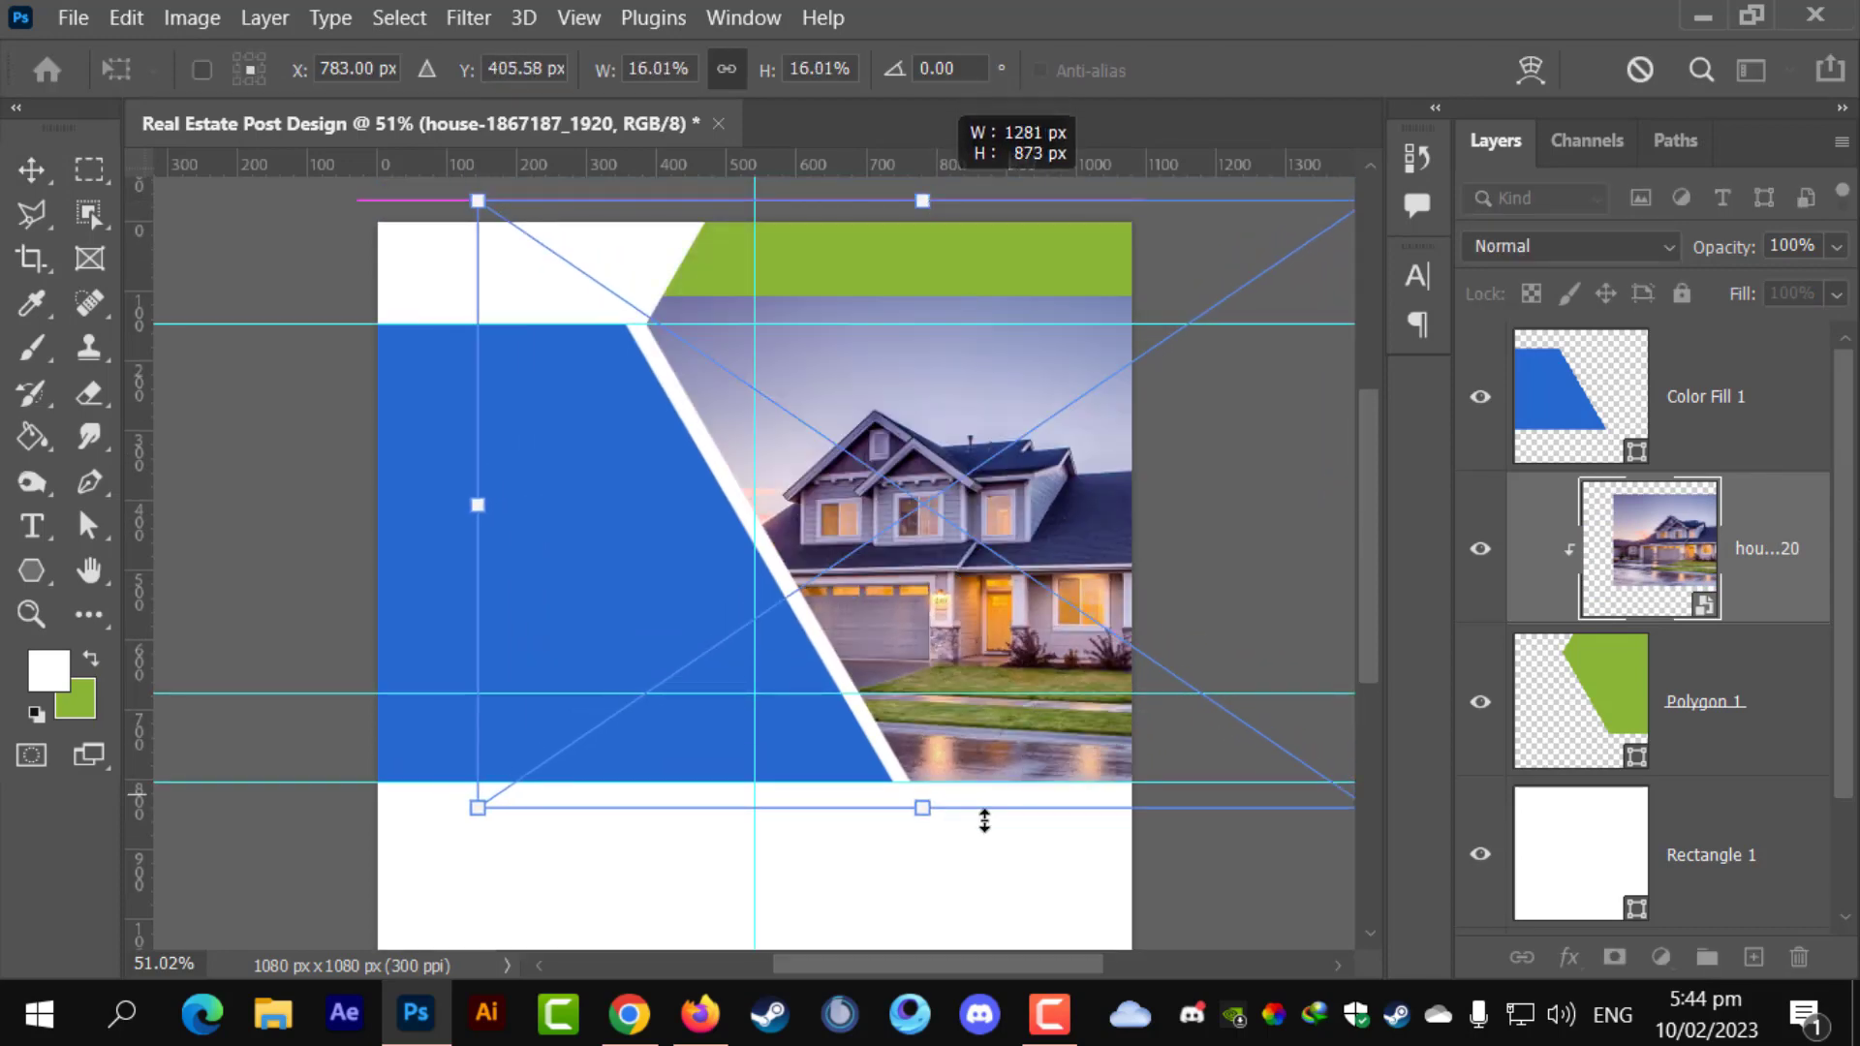
pyautogui.moveTo(928, 806)
pyautogui.mouseDown()
pyautogui.moveTo(943, 855)
pyautogui.moveTo(946, 829)
pyautogui.mouseUp()
pyautogui.moveTo(946, 714); pyautogui.dragTo(962, 666)
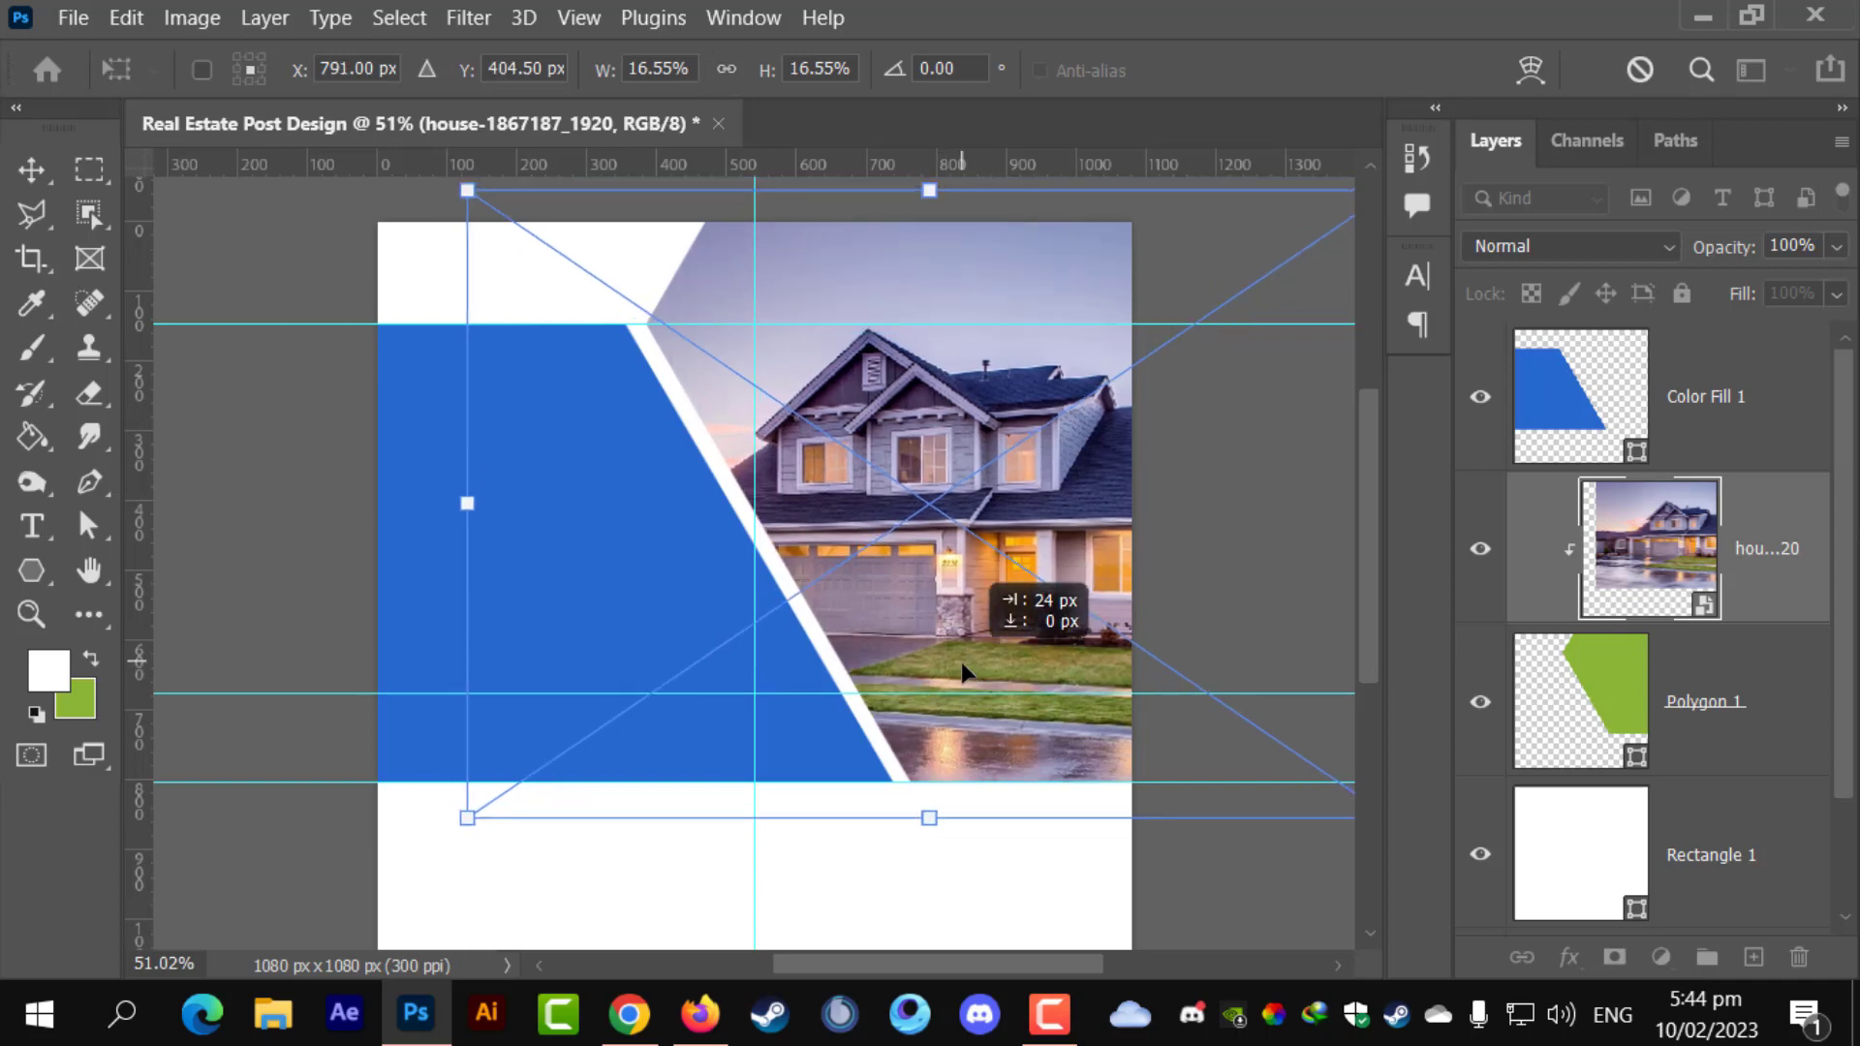
pyautogui.press('Return')
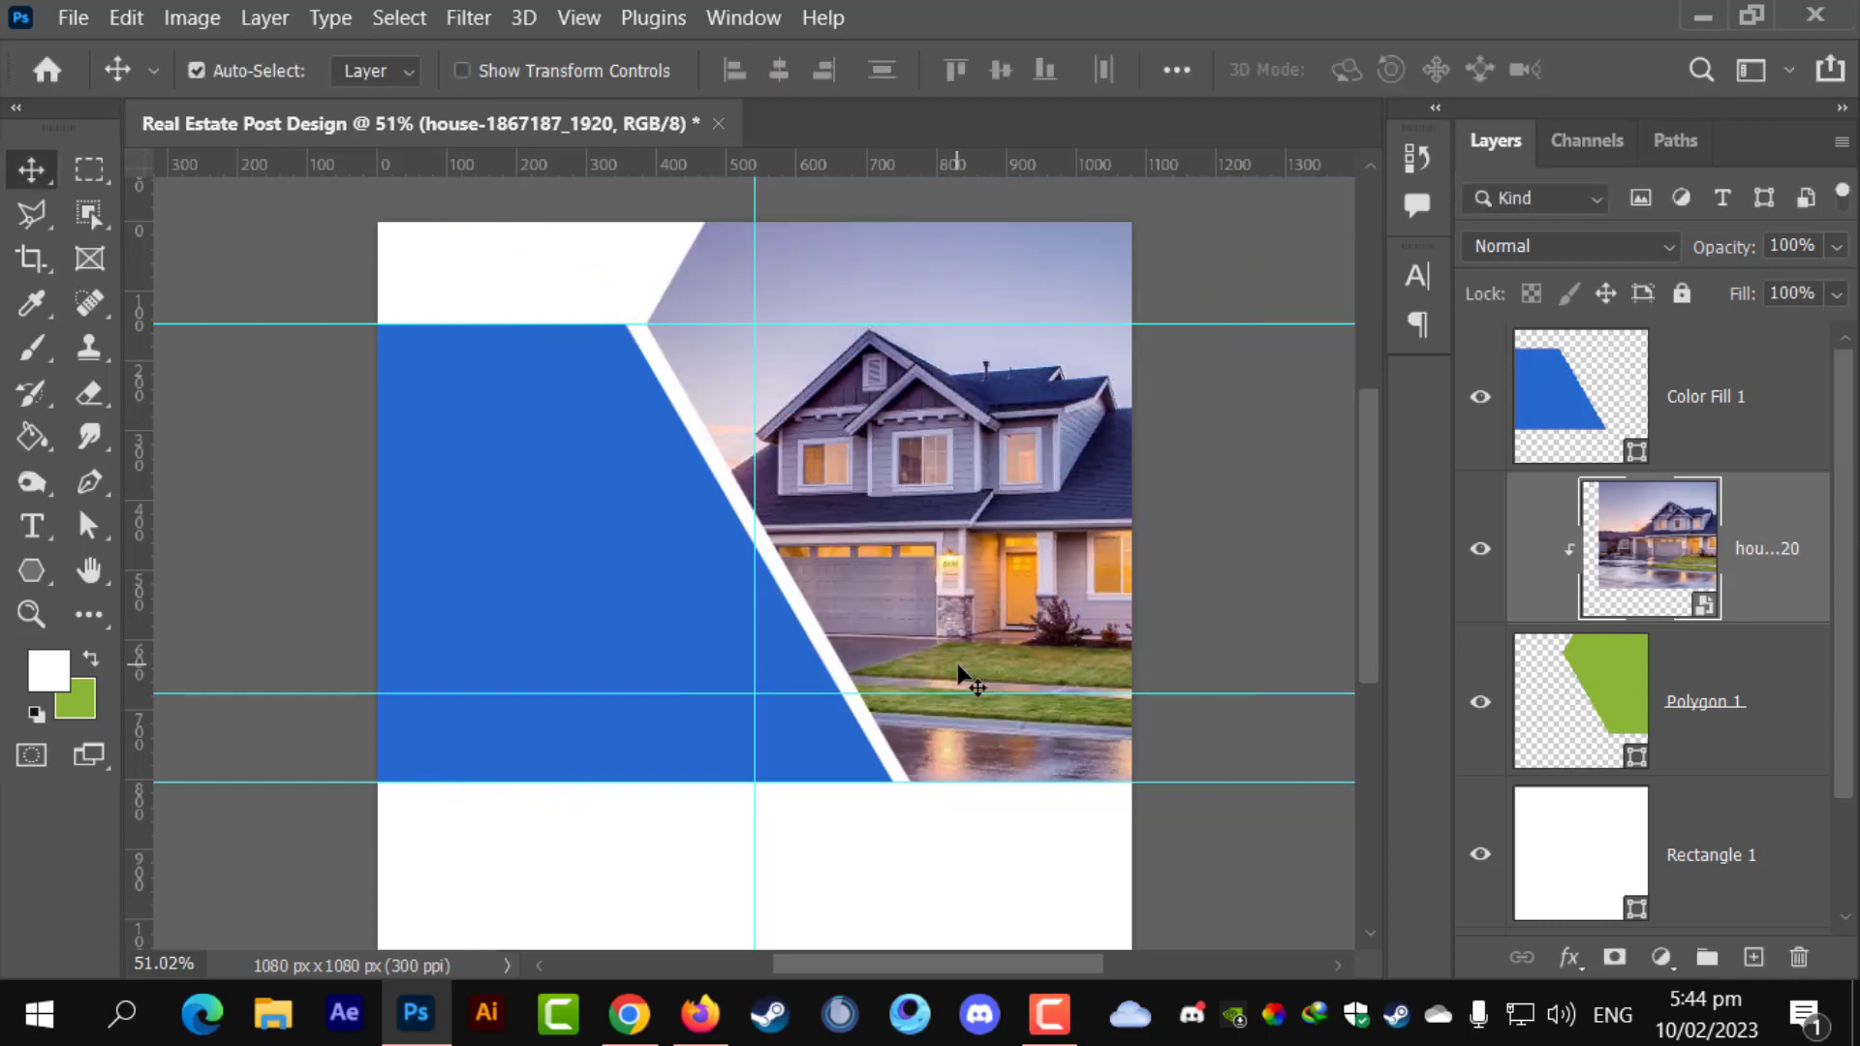
# - Add a horizontal text layer in white Bebas Regular, 22 pt, over the blue shape and move it above the blue fill layer
pyautogui.scroll(-1, 958, 668)
pyautogui.scroll(1, 250, 101)
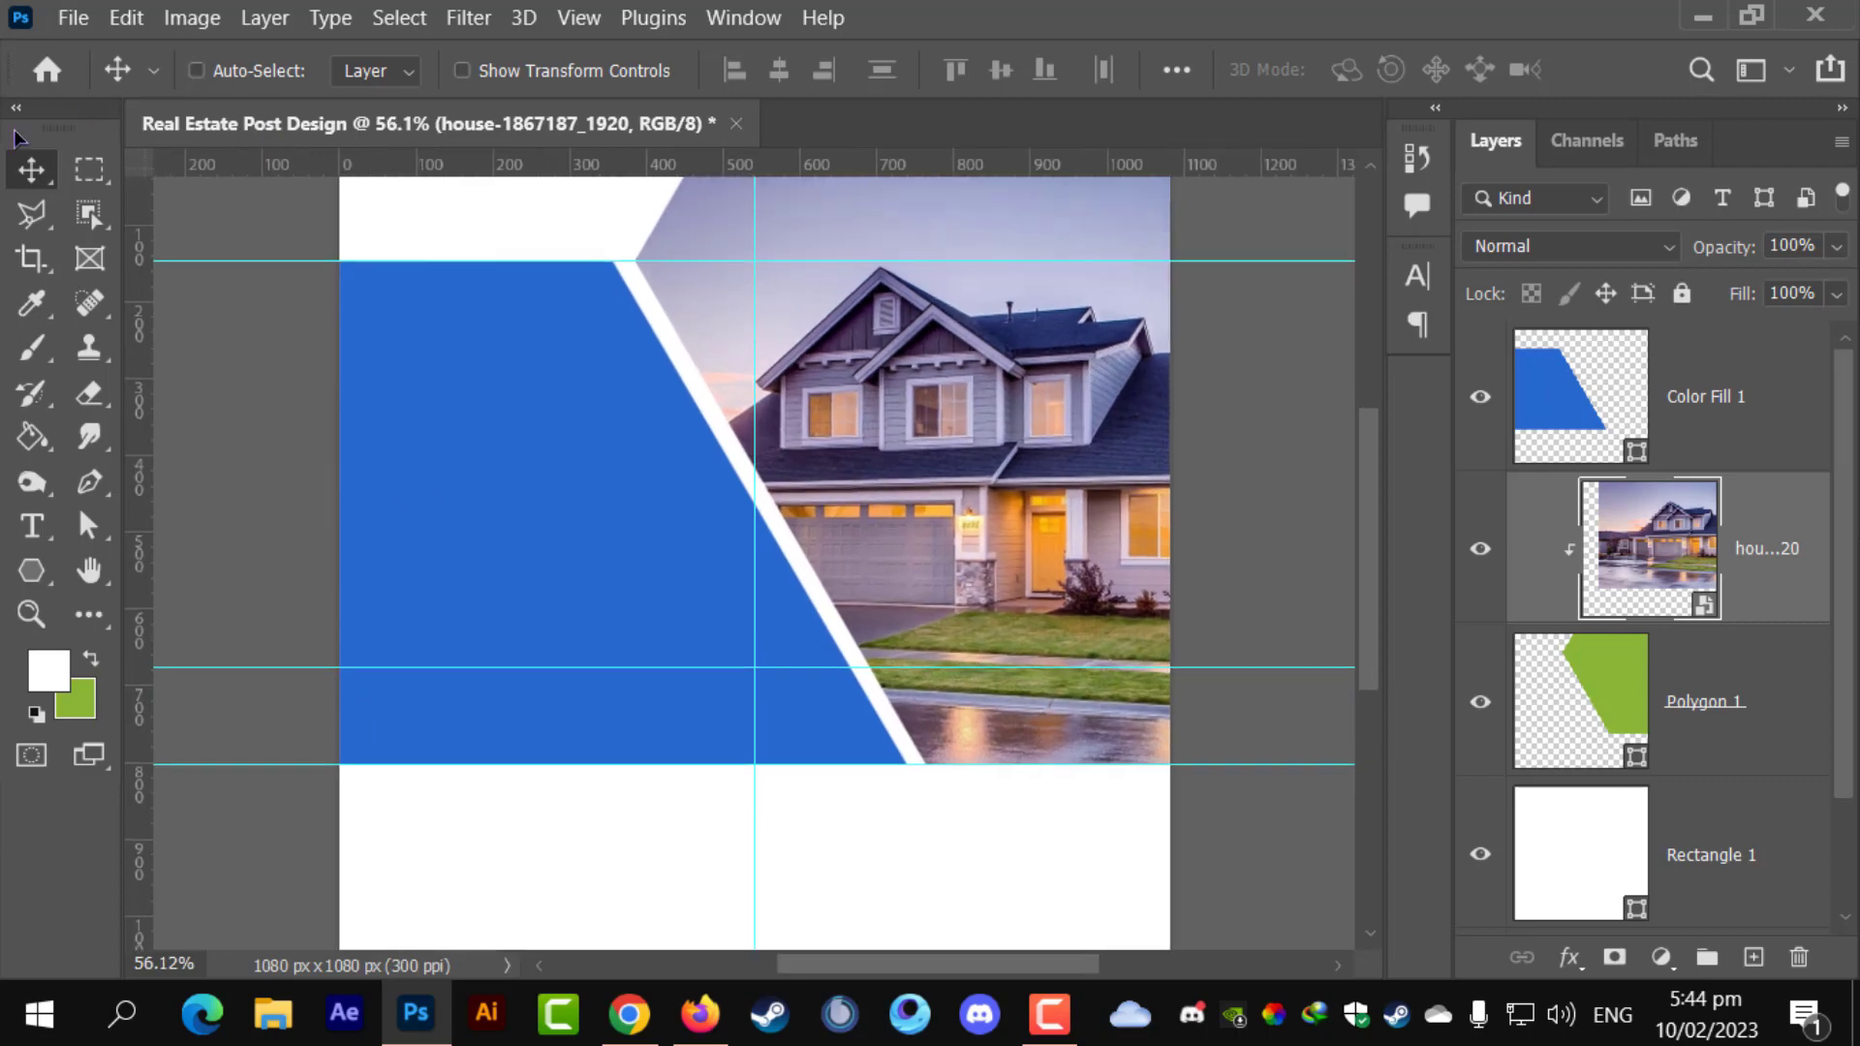
pyautogui.scroll(2, 538, 446)
pyautogui.moveTo(676, 546); pyautogui.dragTo(808, 597)
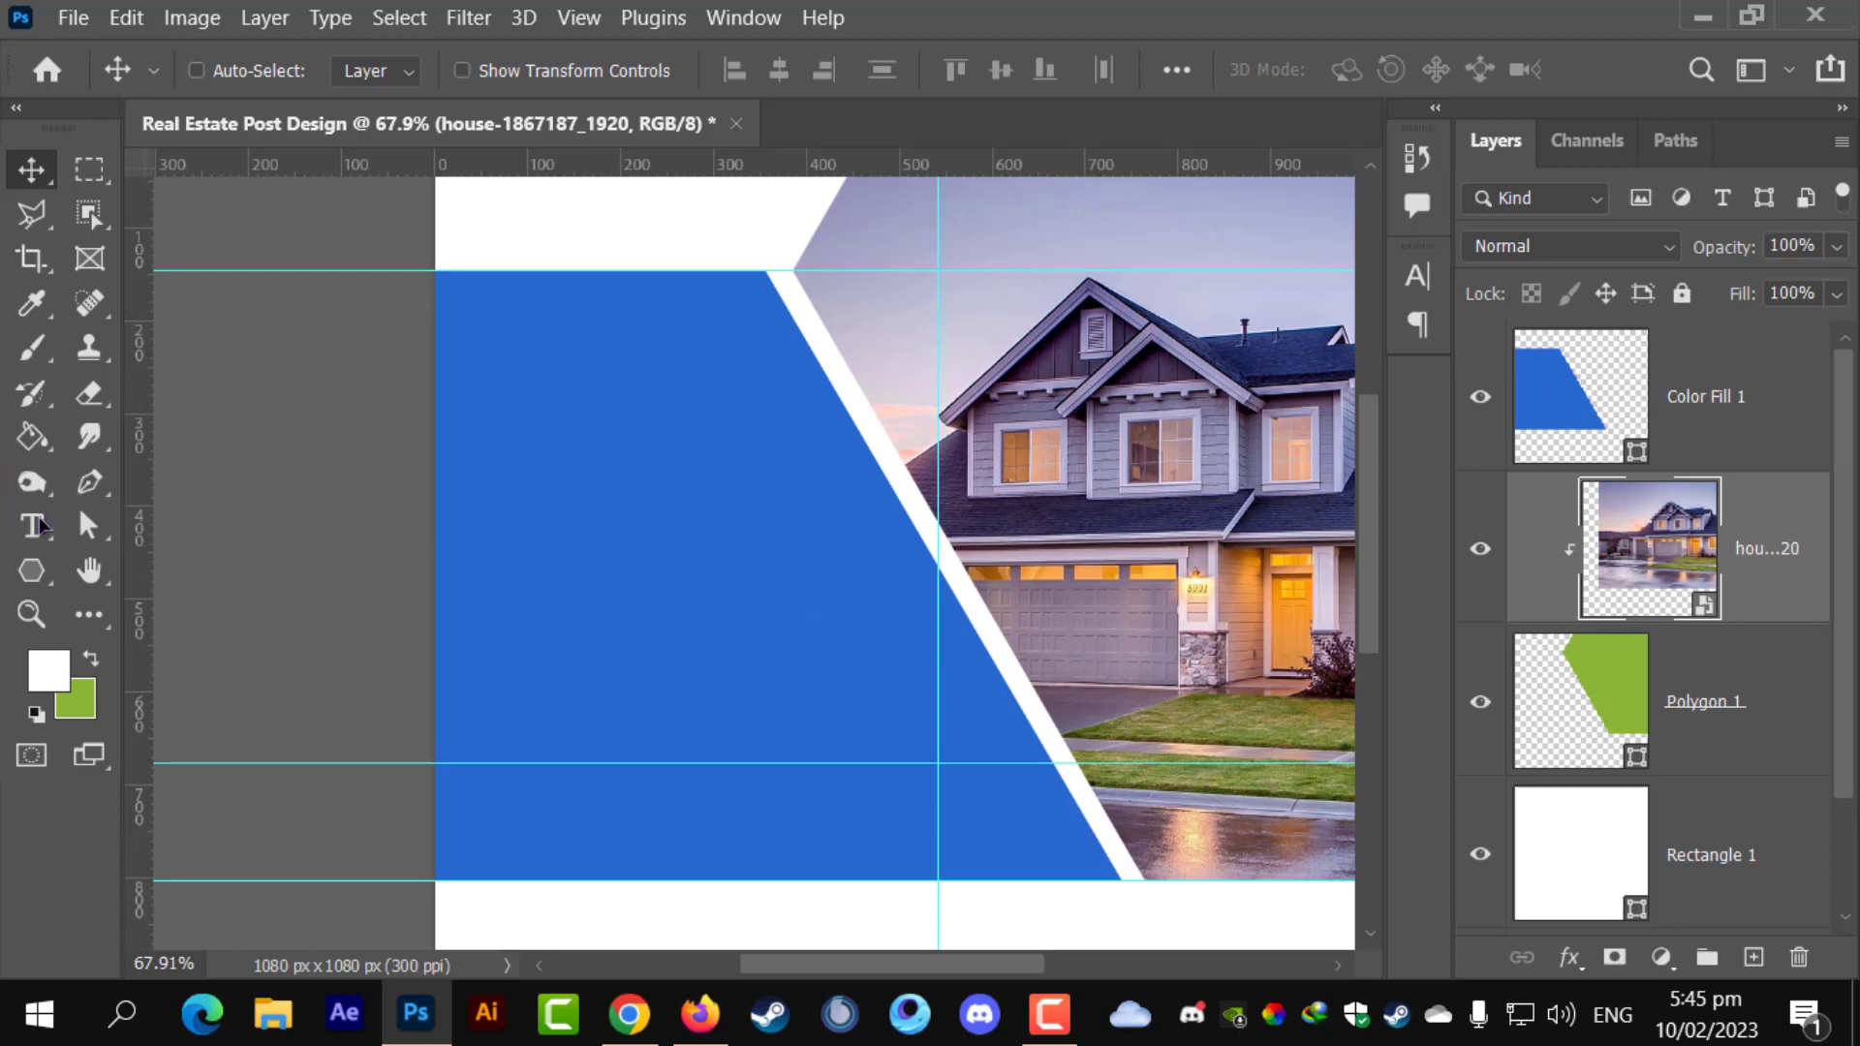
pyautogui.click(39, 524)
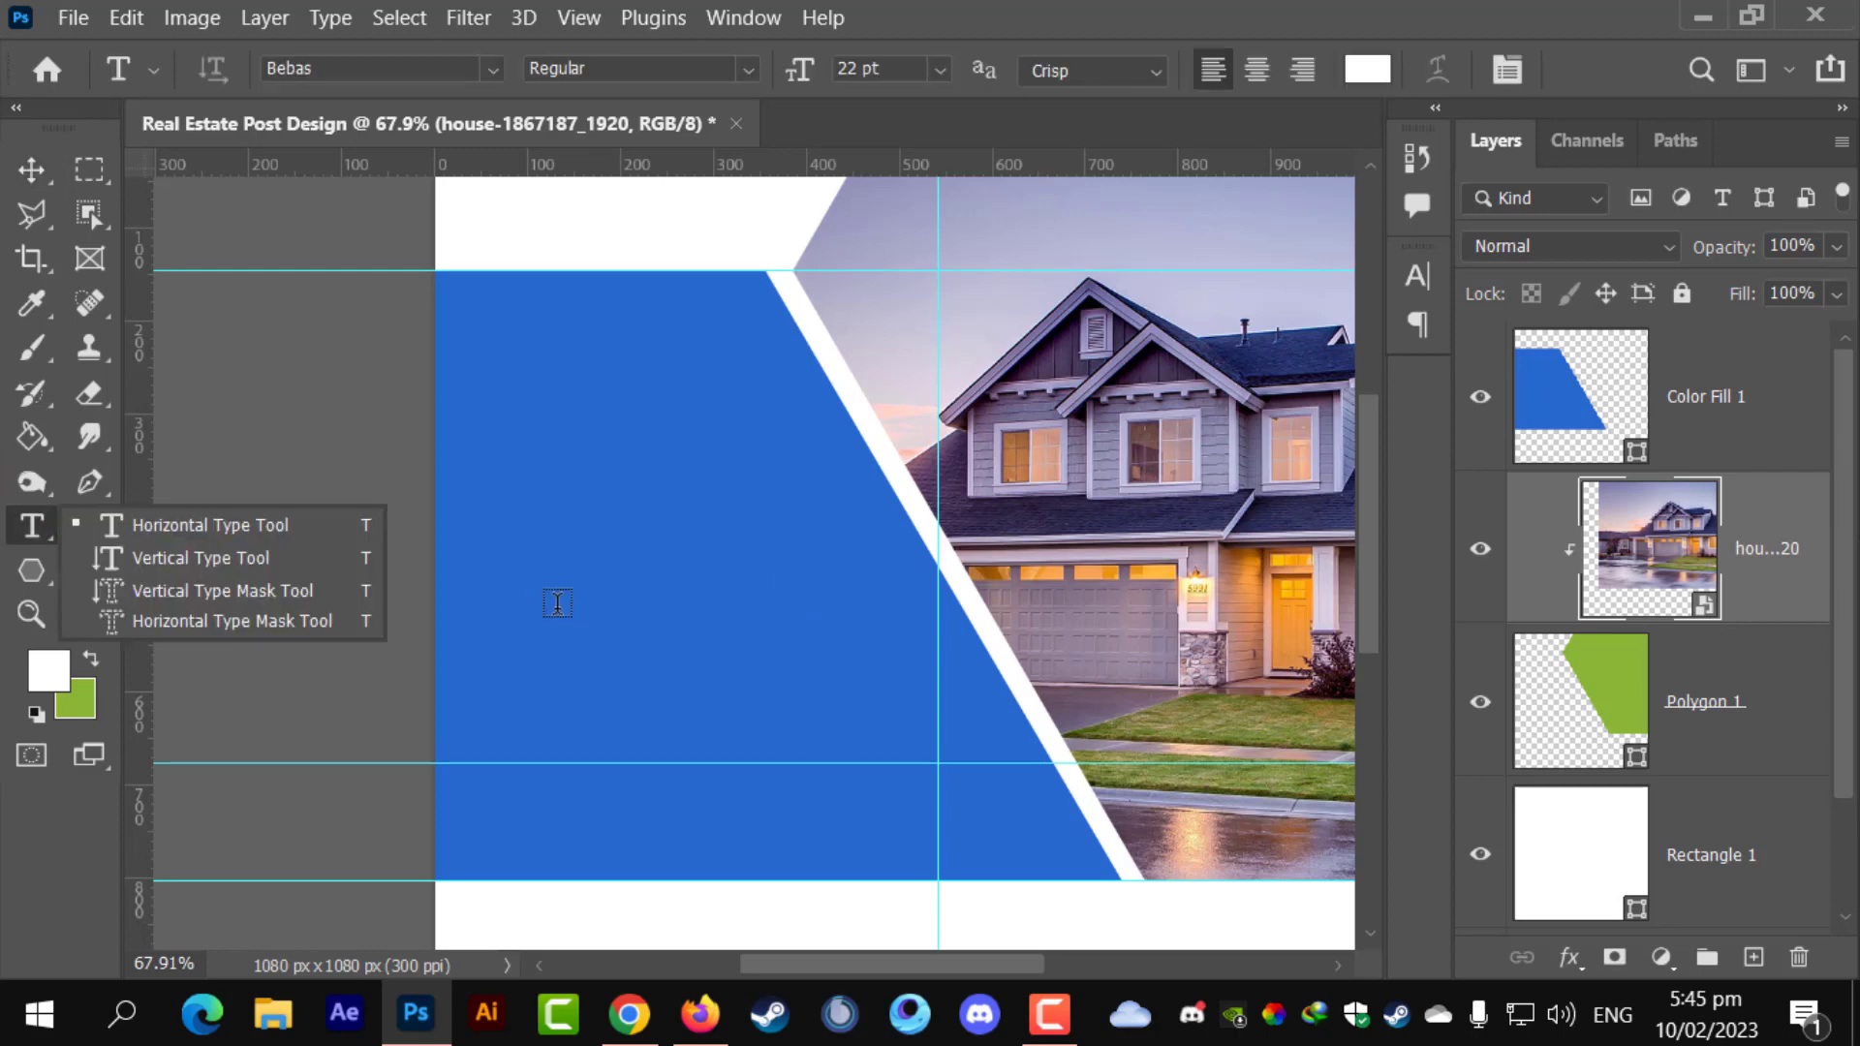
pyautogui.click(557, 574)
pyautogui.click(1701, 594)
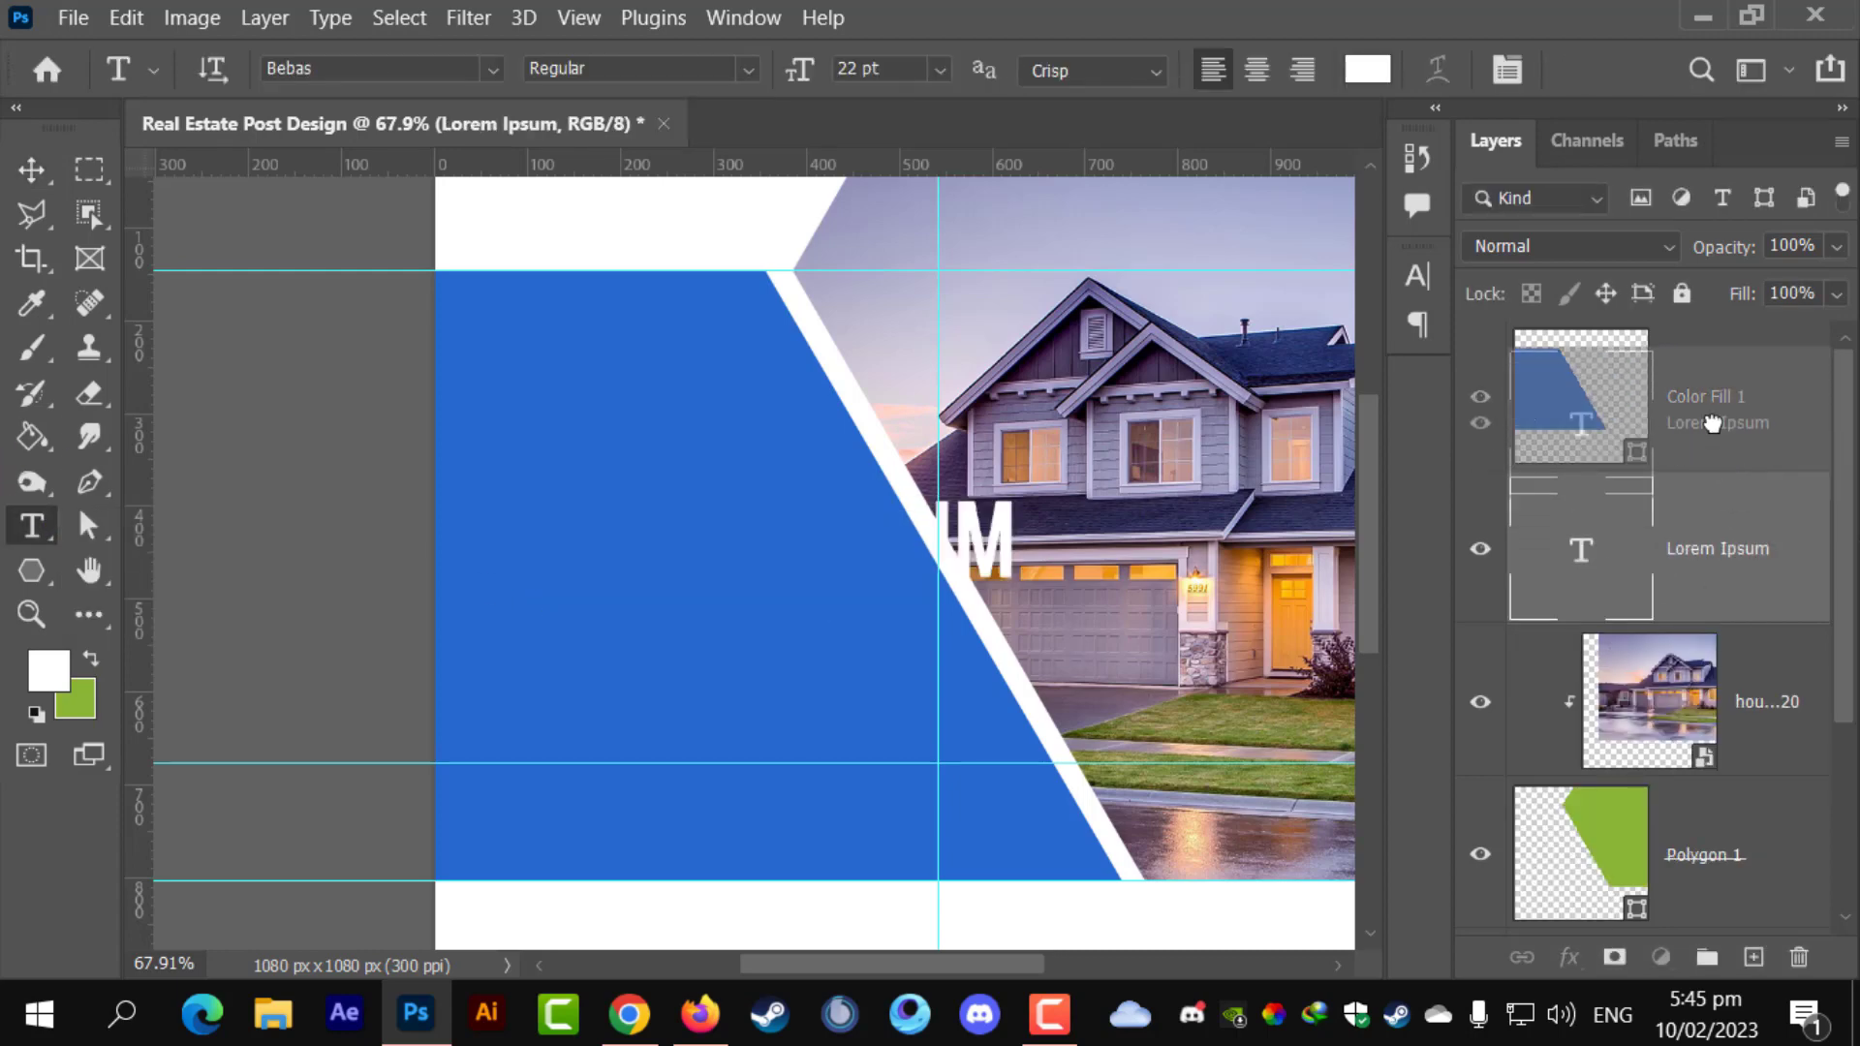
pyautogui.hotkey('ctrl', ']')
# - Replace the placeholder text with the three-line headline "MODERN", "HOME", "FOR SALE" and select all of it
pyautogui.doubleClick(699, 547)
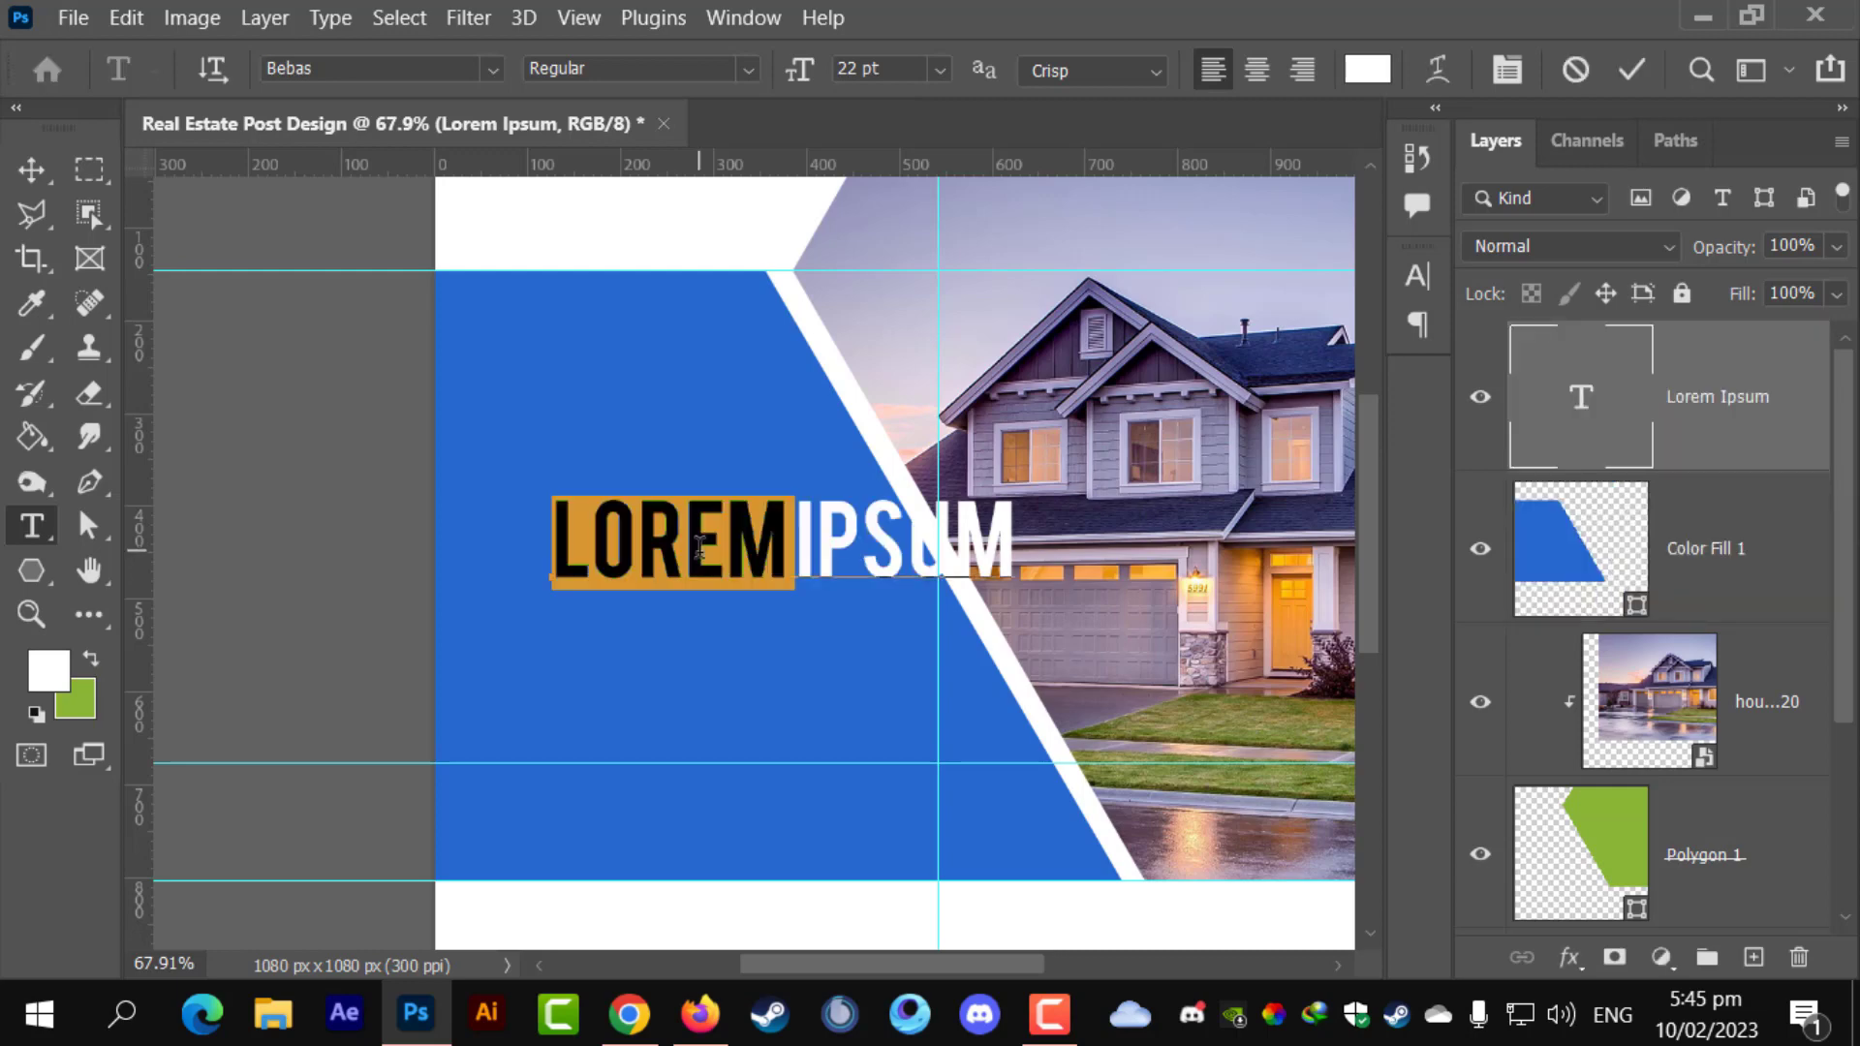
pyautogui.hotkey('ctrl', 'a')
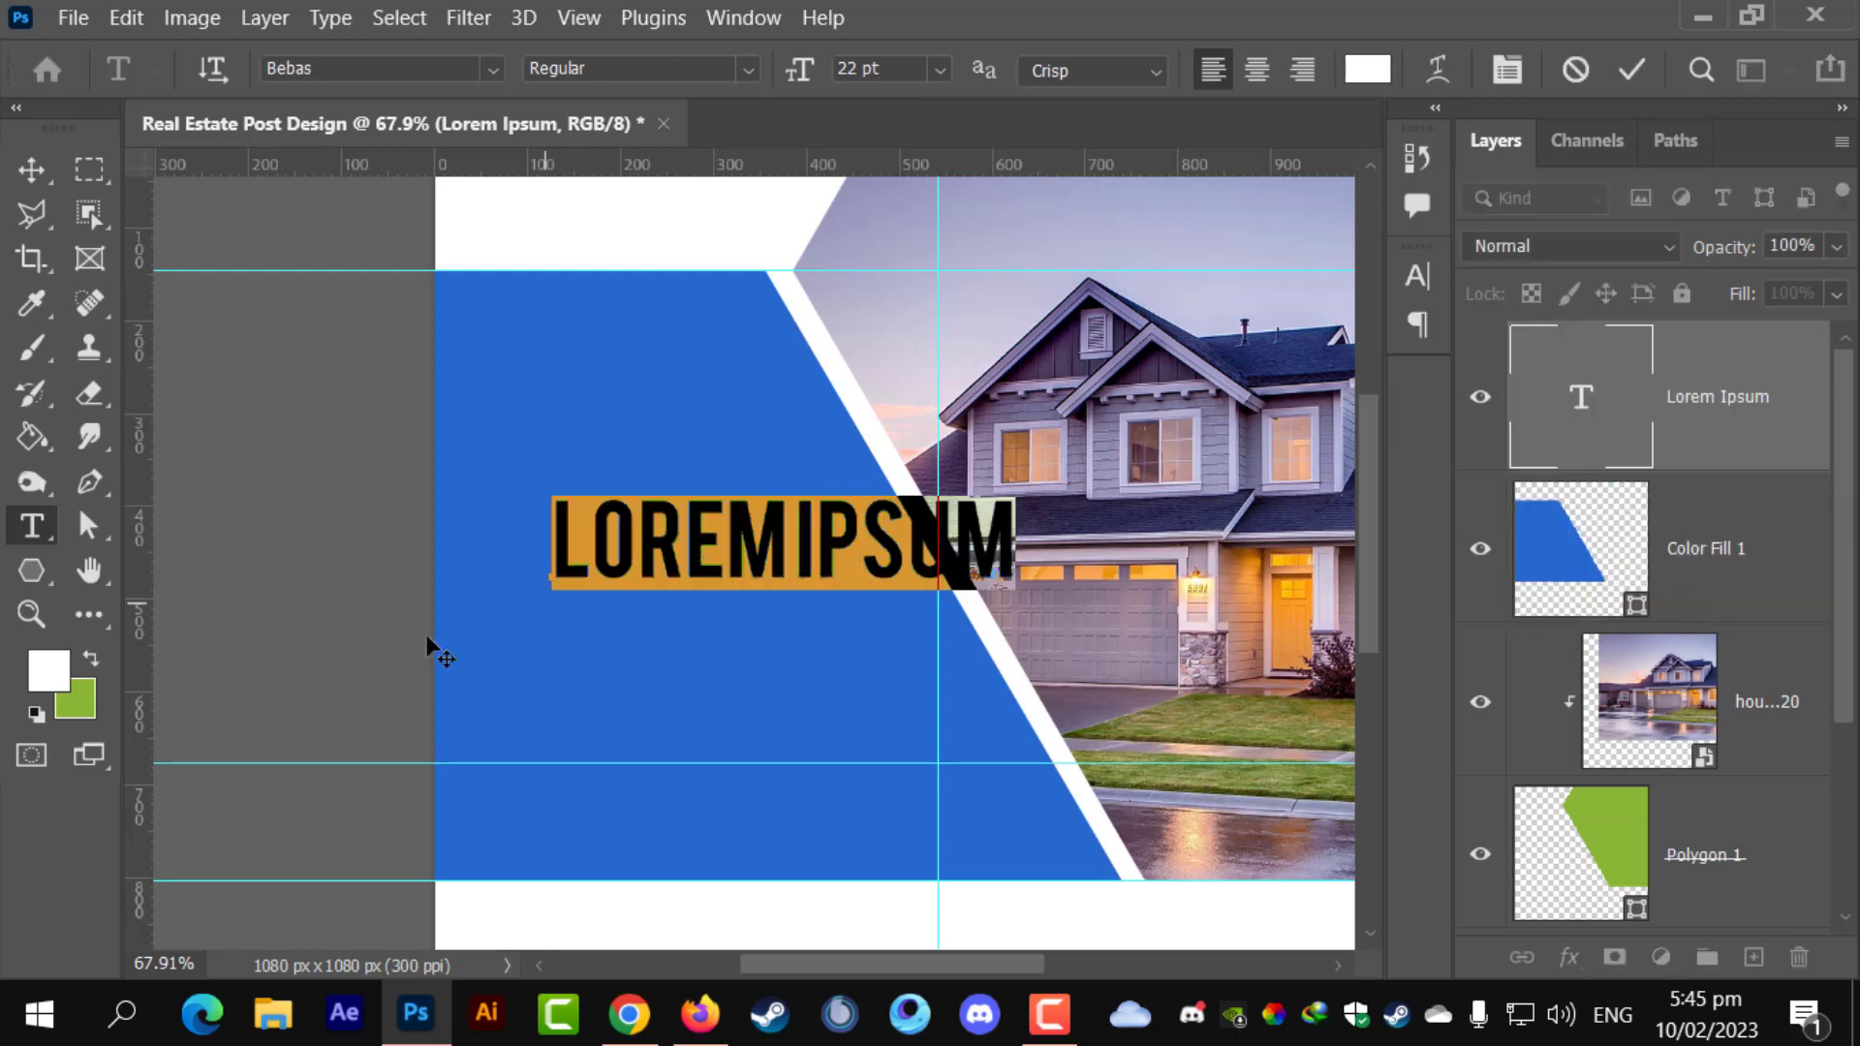
pyautogui.write('MODERM')
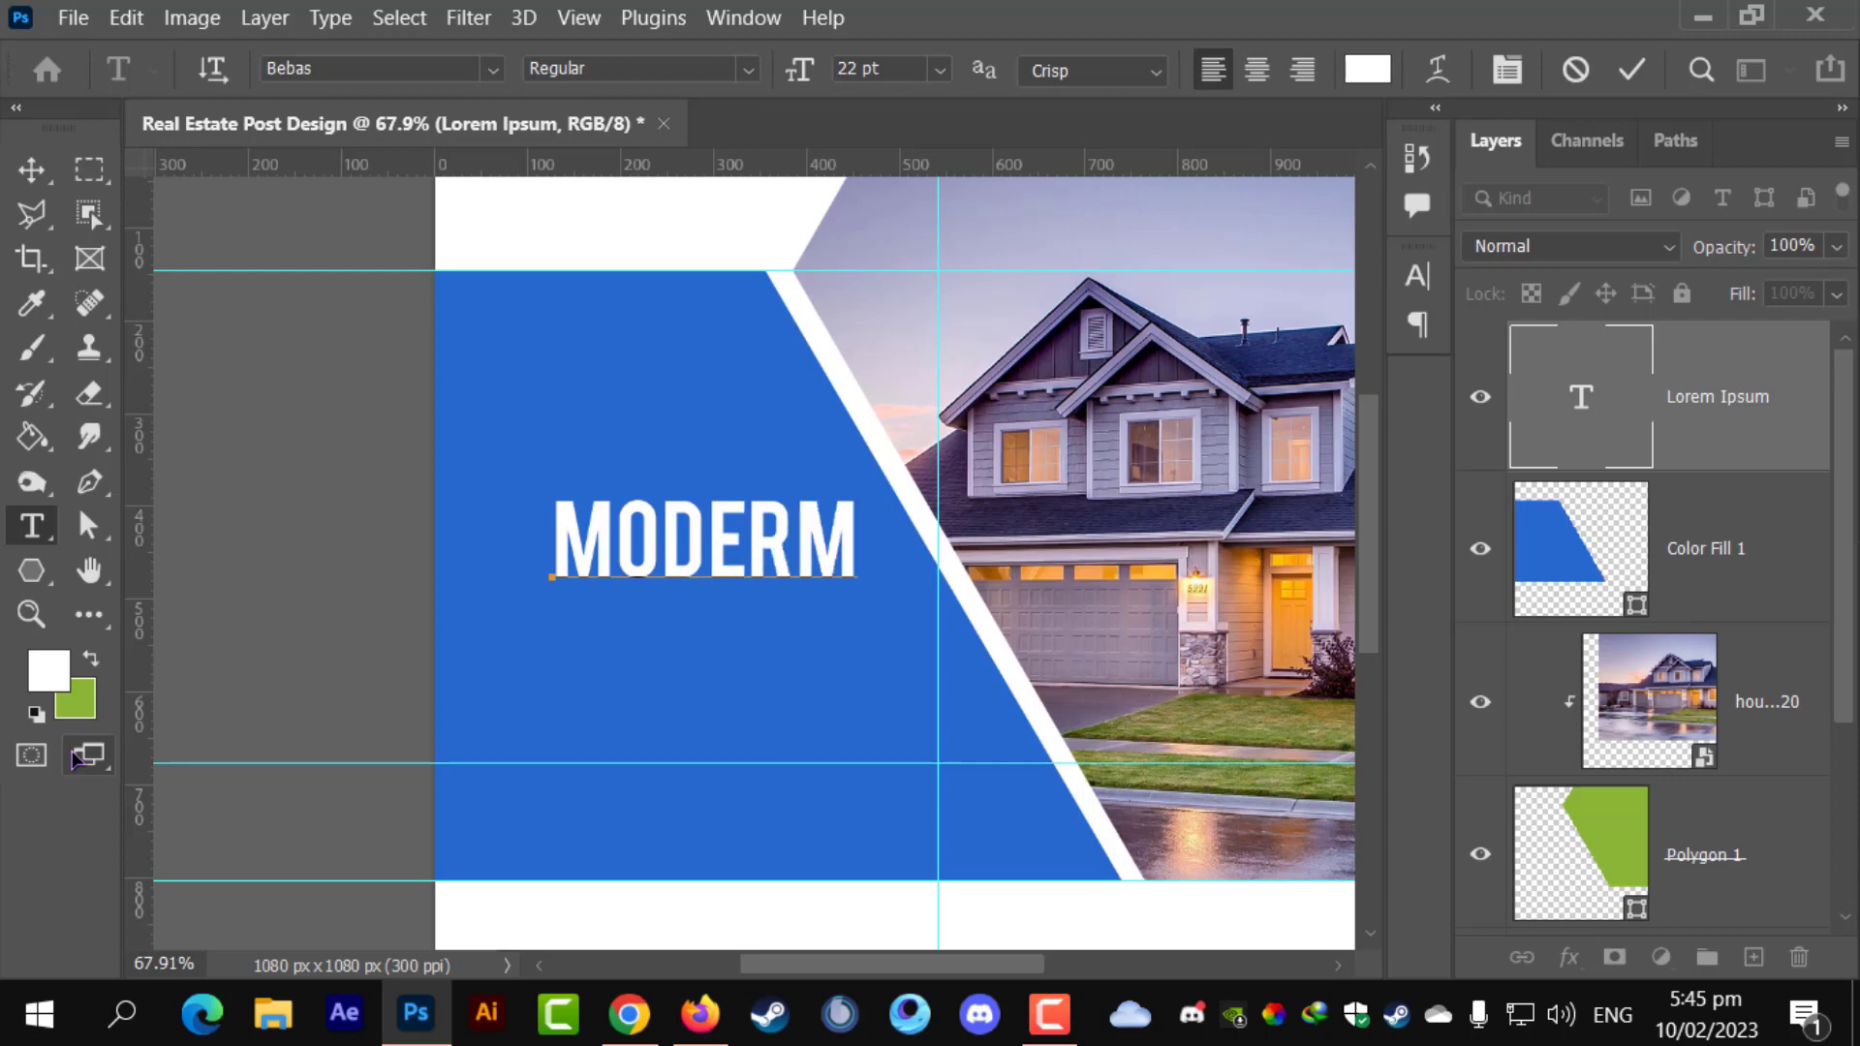
pyautogui.press('BackSpace')
pyautogui.write('N')
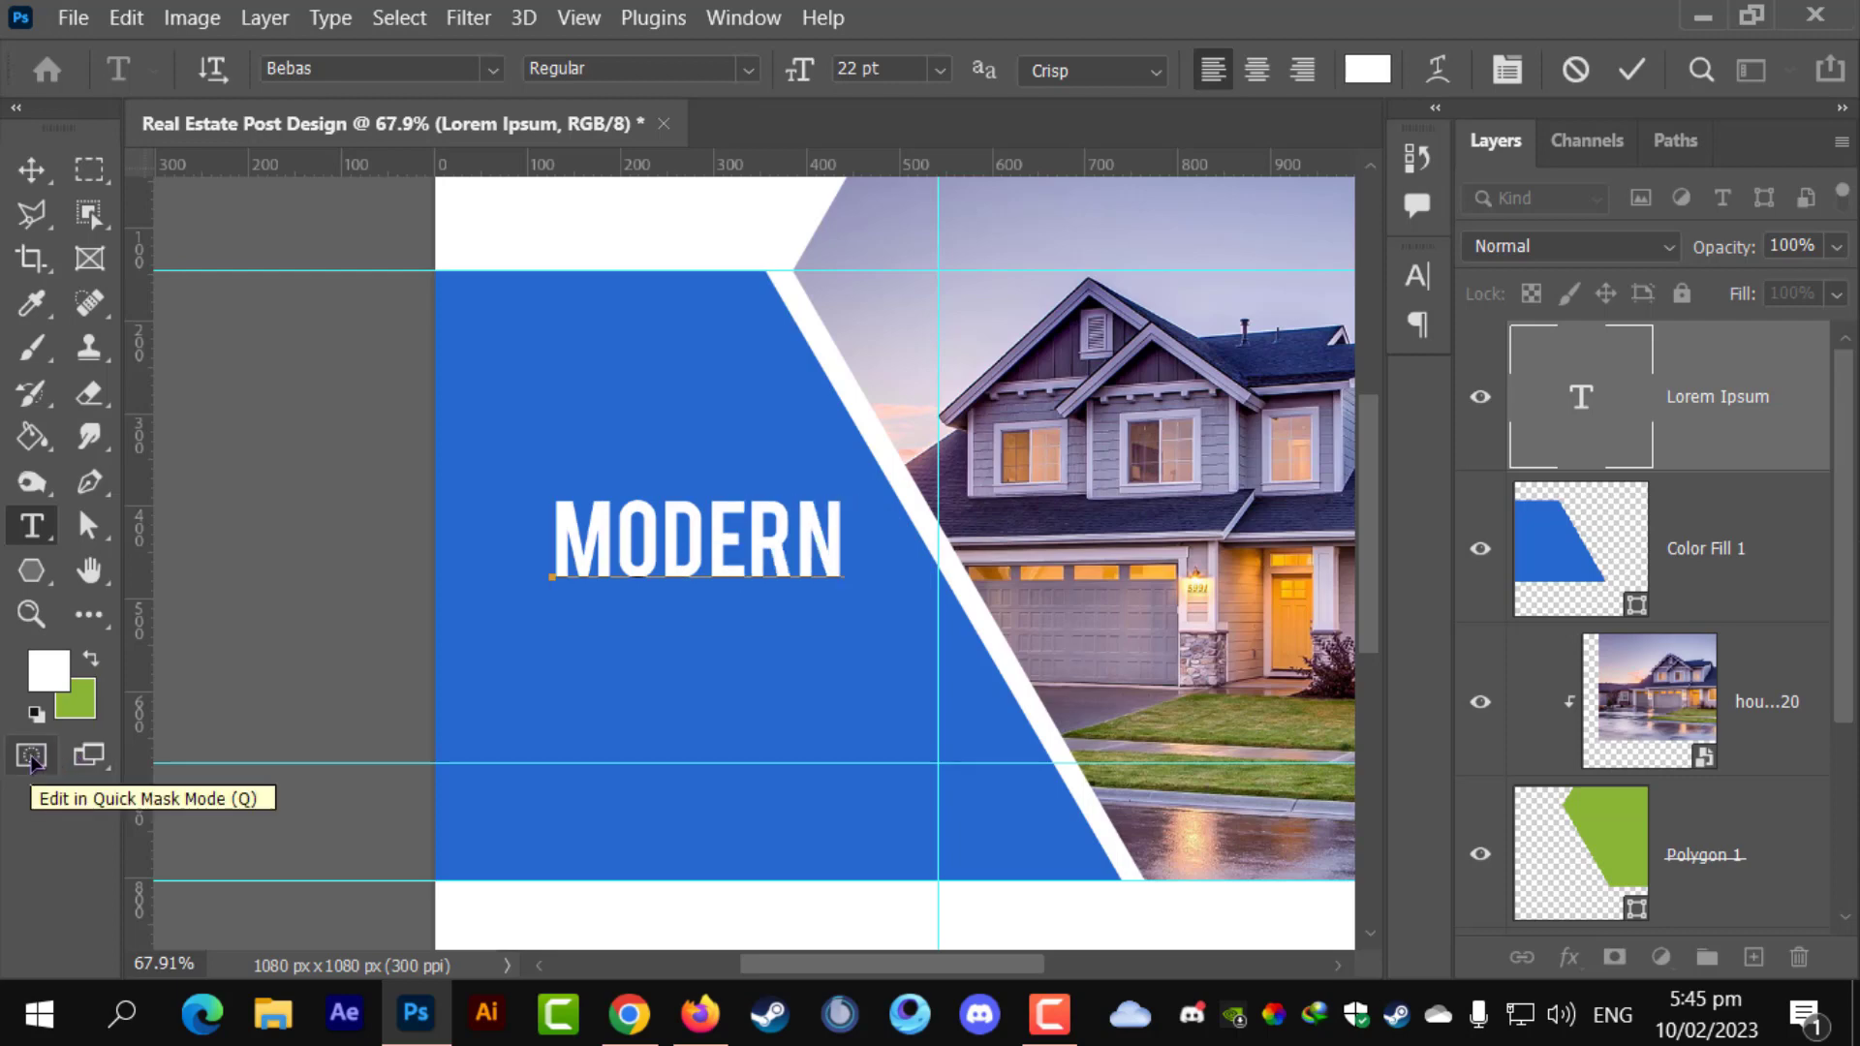
pyautogui.press('Home')
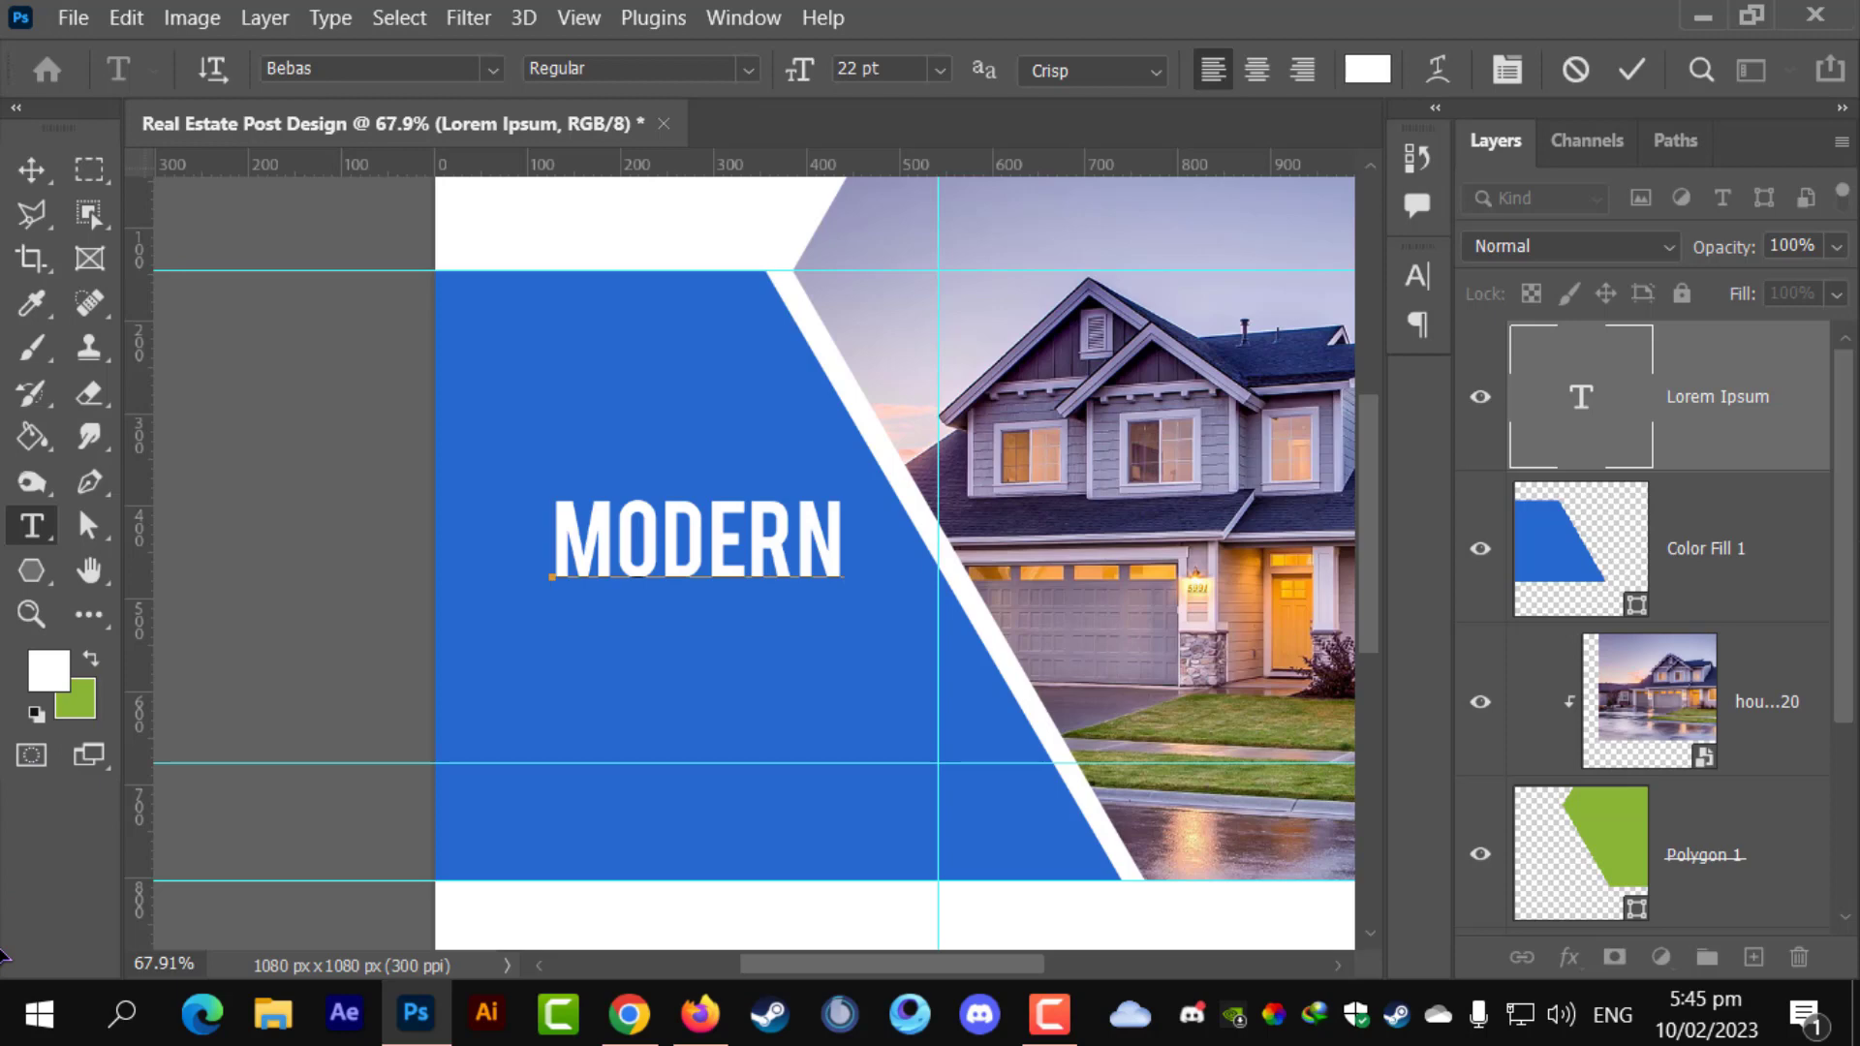
pyautogui.write('HOME')
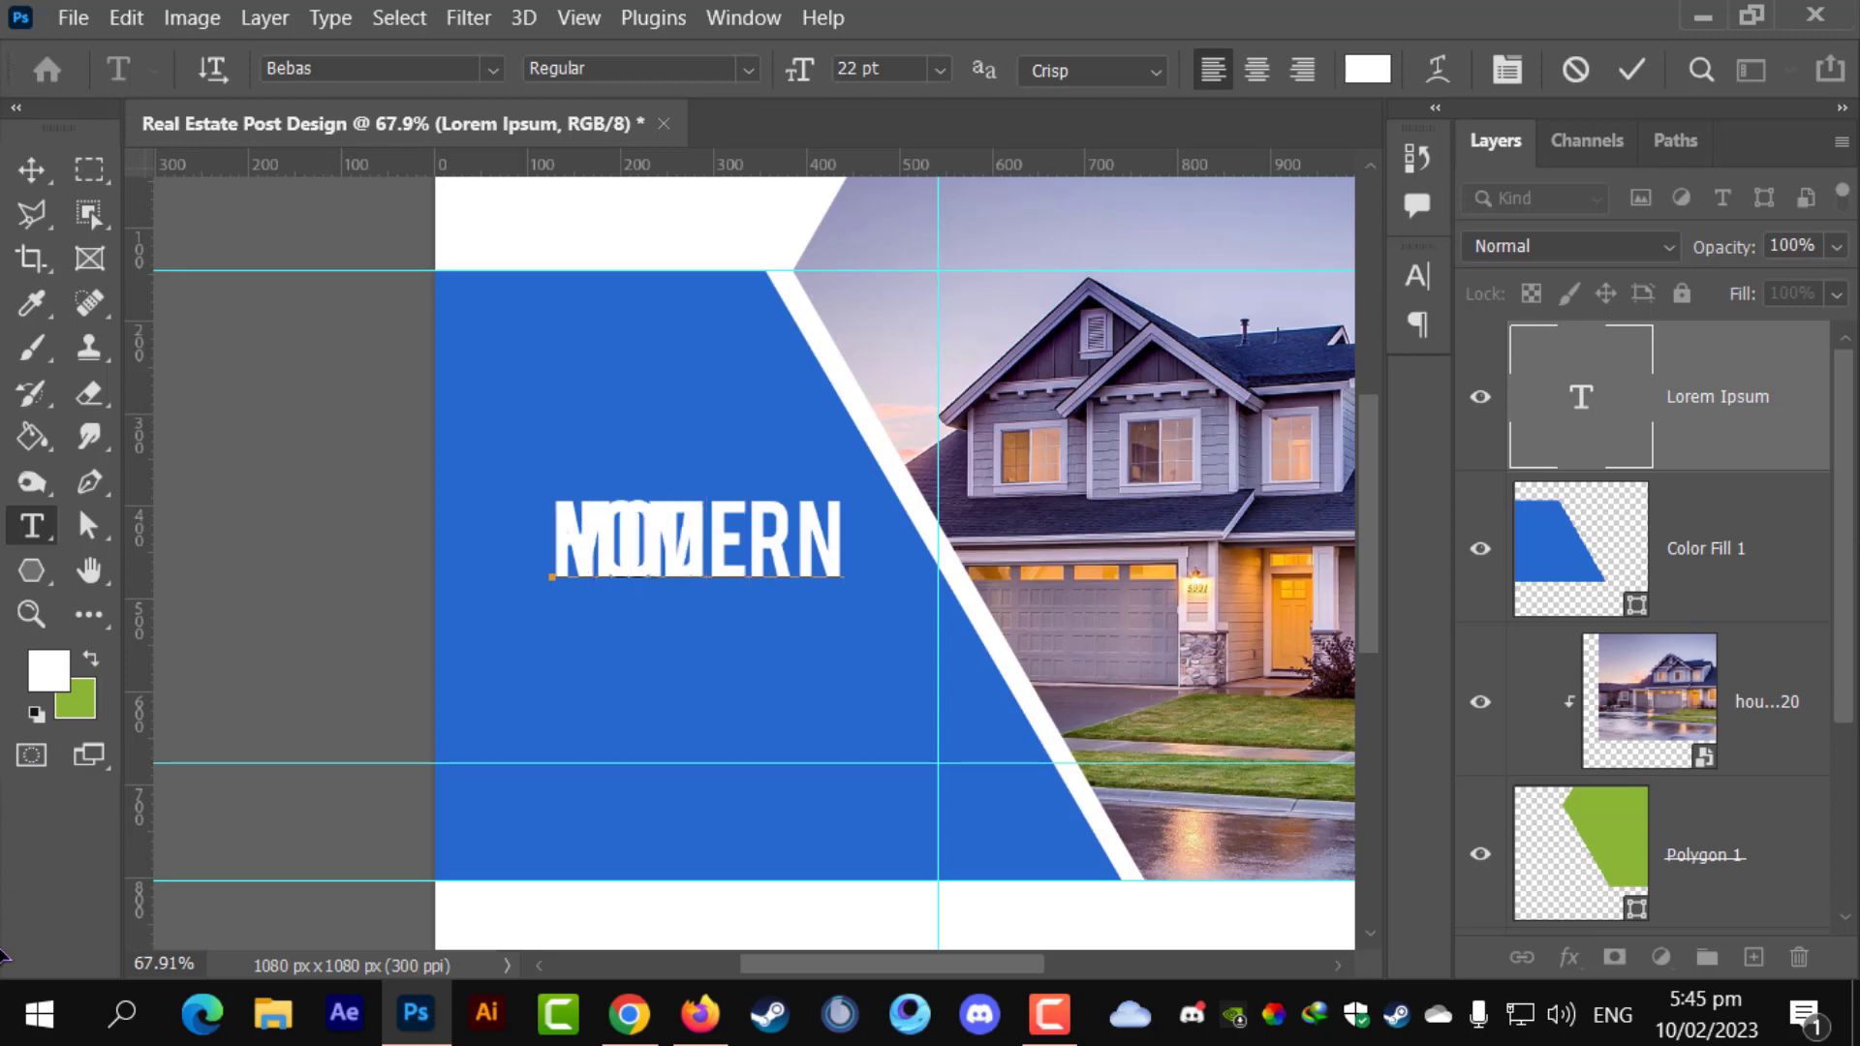
pyautogui.write(' FOR')
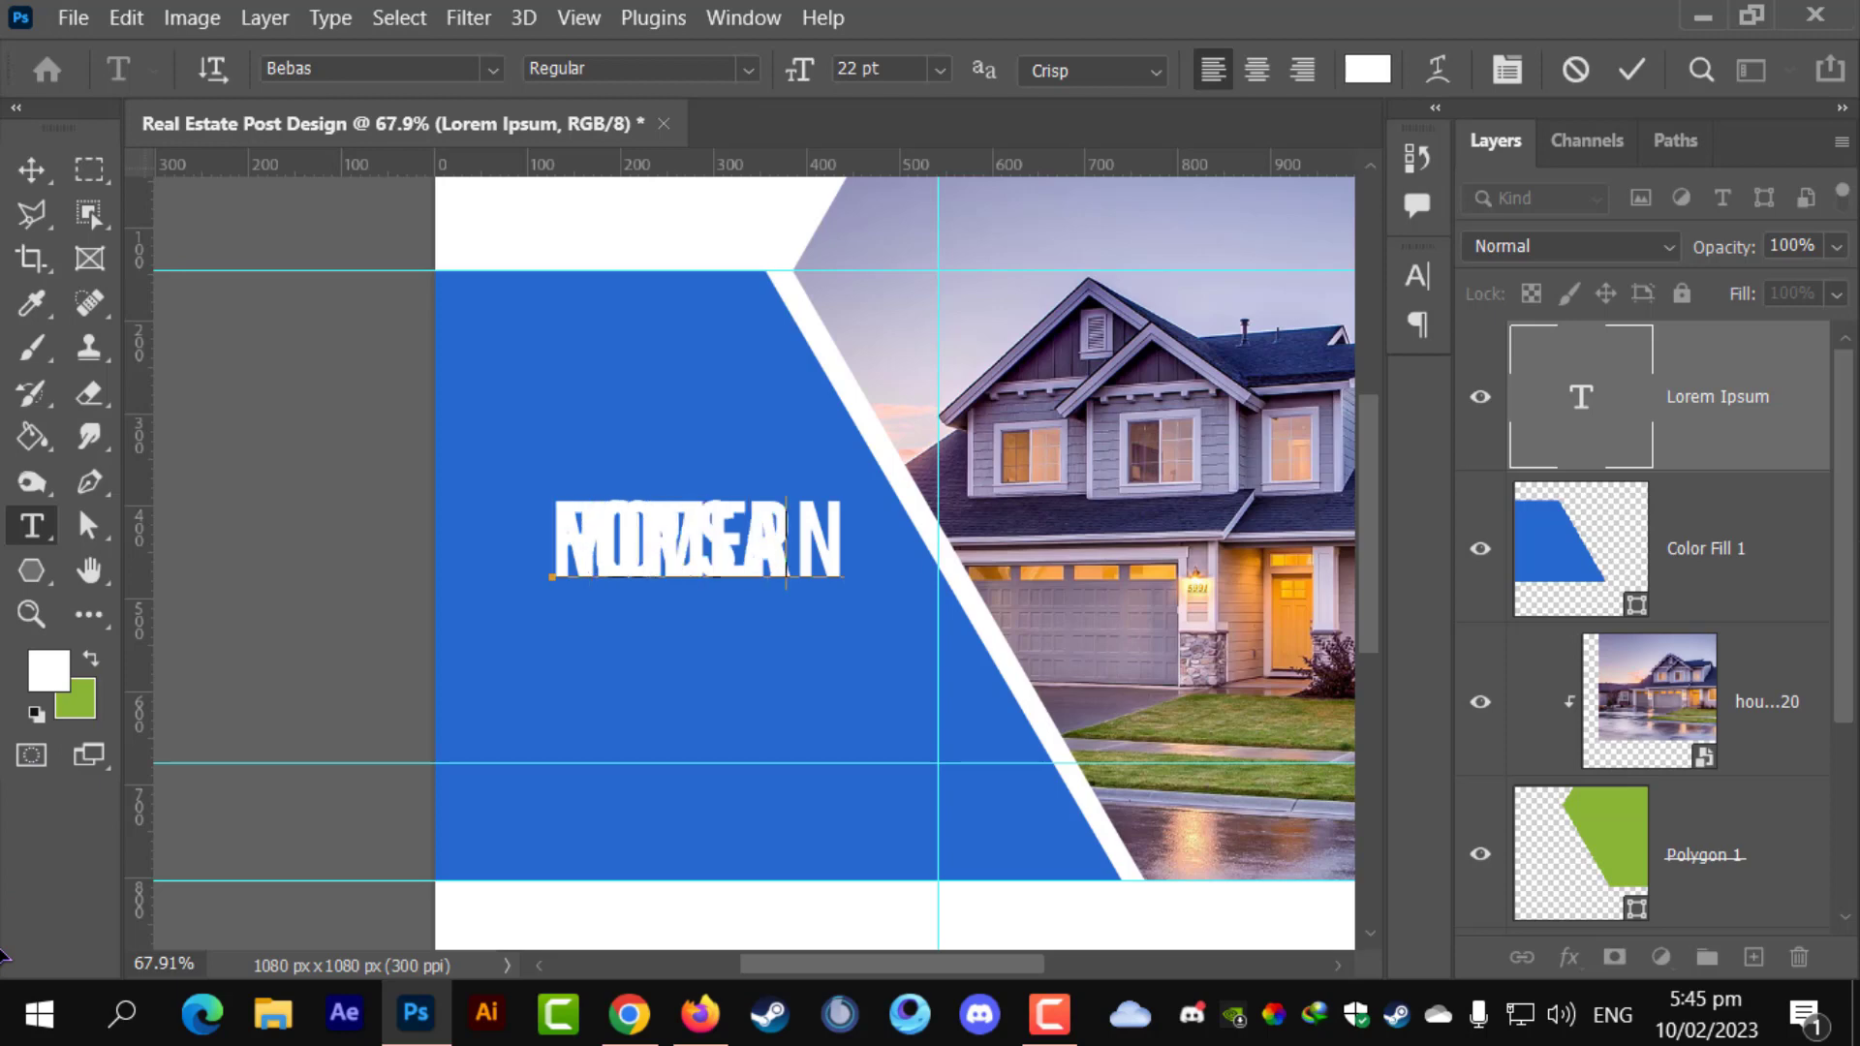
pyautogui.write('LE')
pyautogui.hotkey('ctrl', 'a')
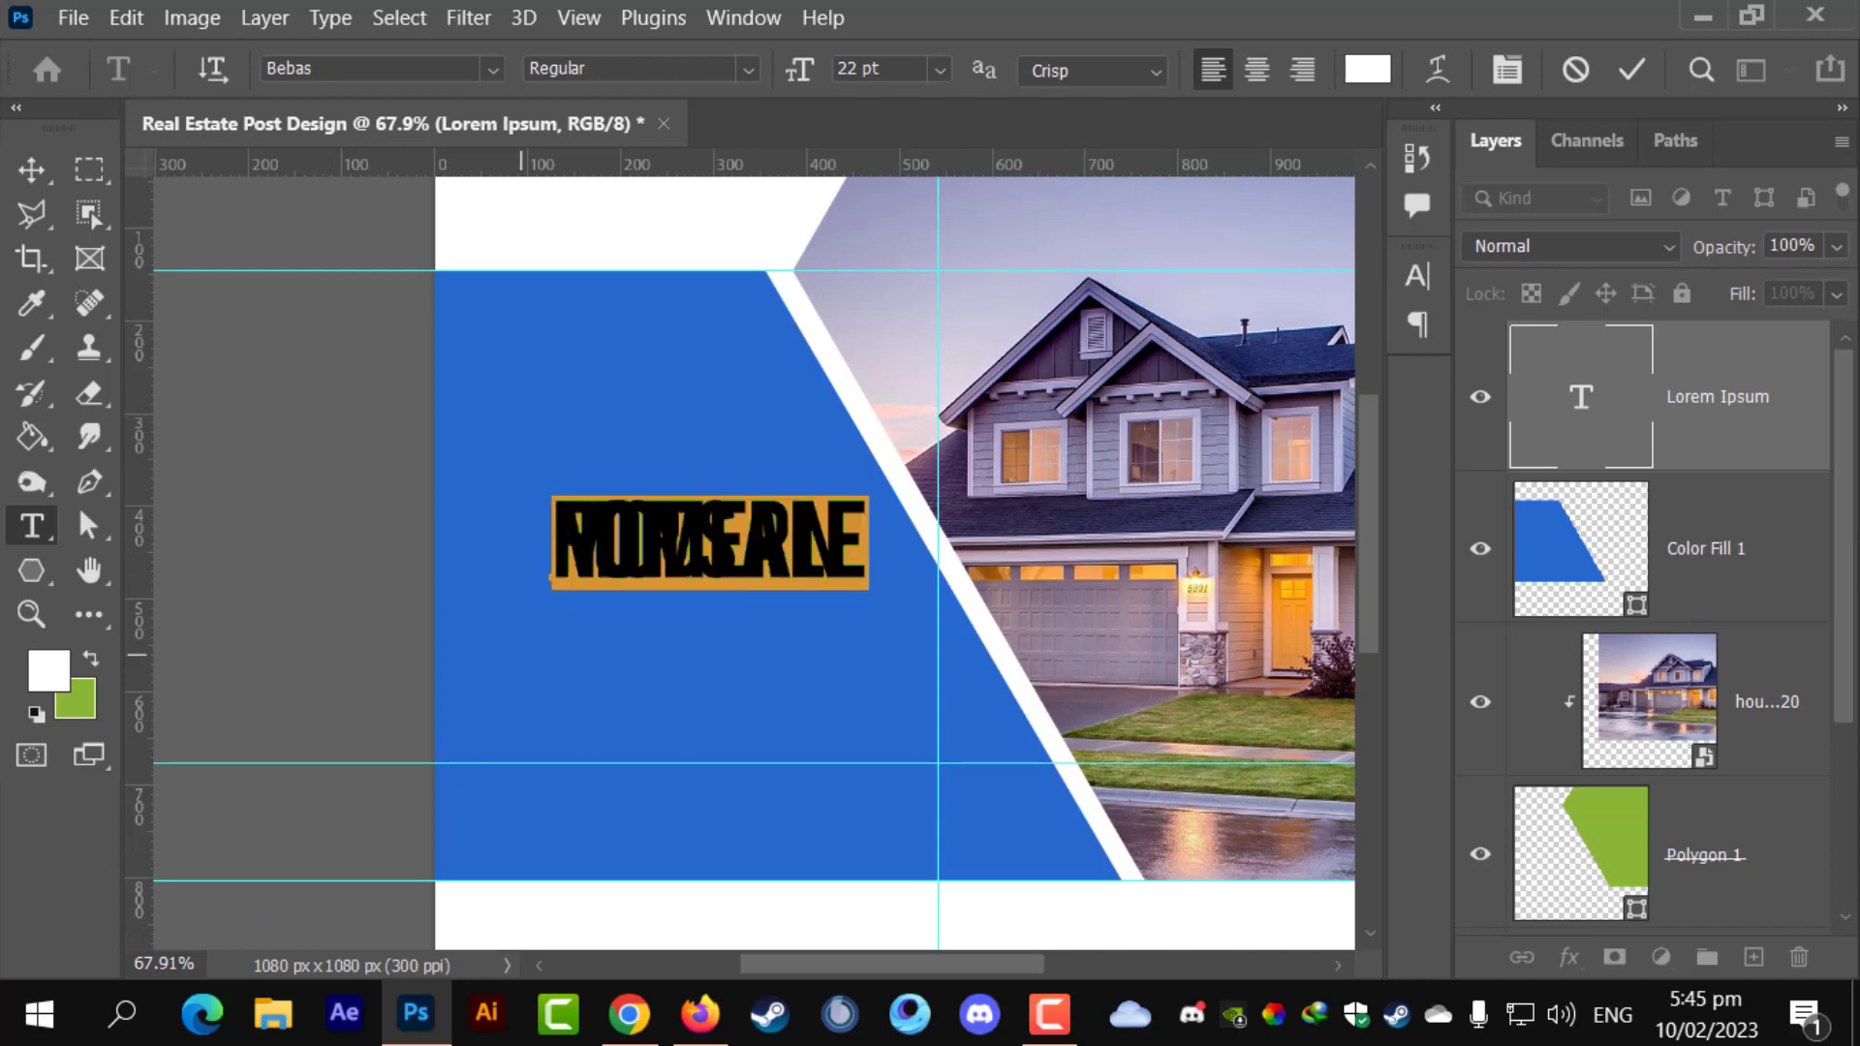
# - Set the leading of the whole three-line headline to 29 pt
pyautogui.click(1507, 68)
pyautogui.moveTo(1238, 385); pyautogui.dragTo(1271, 392)
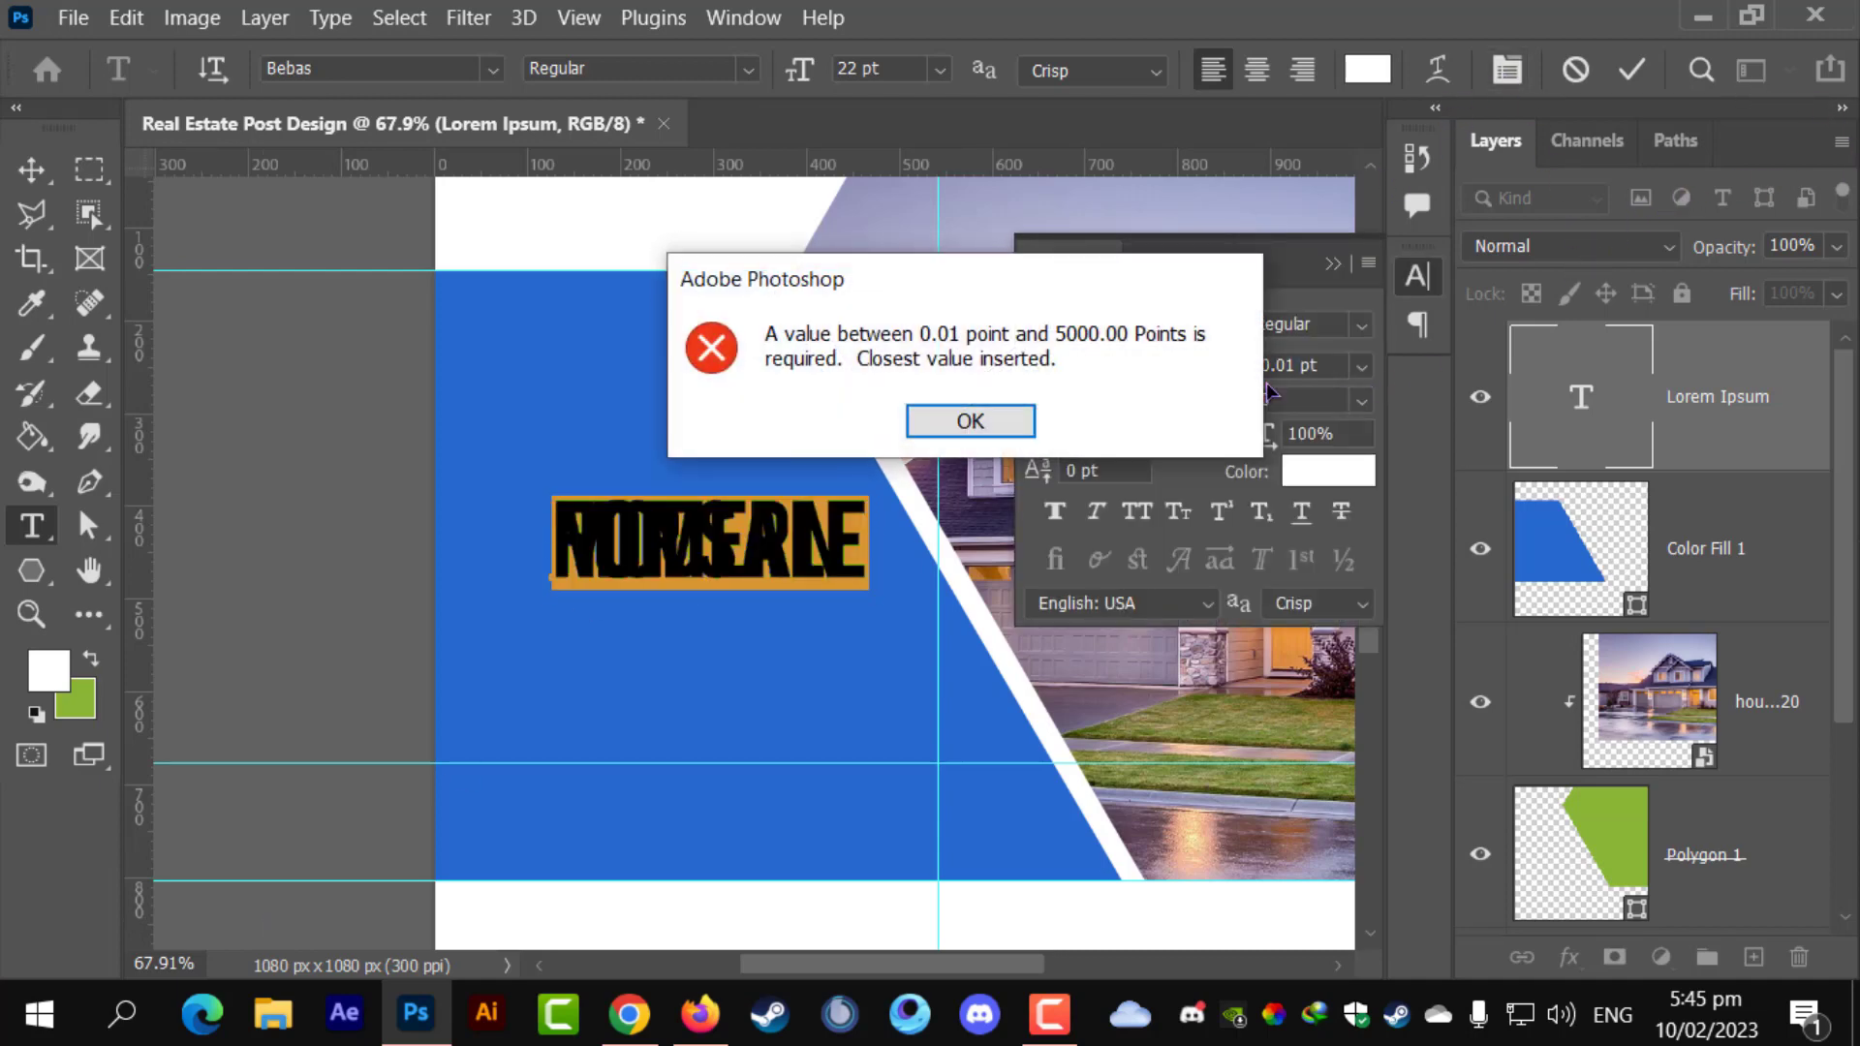
pyautogui.click(967, 419)
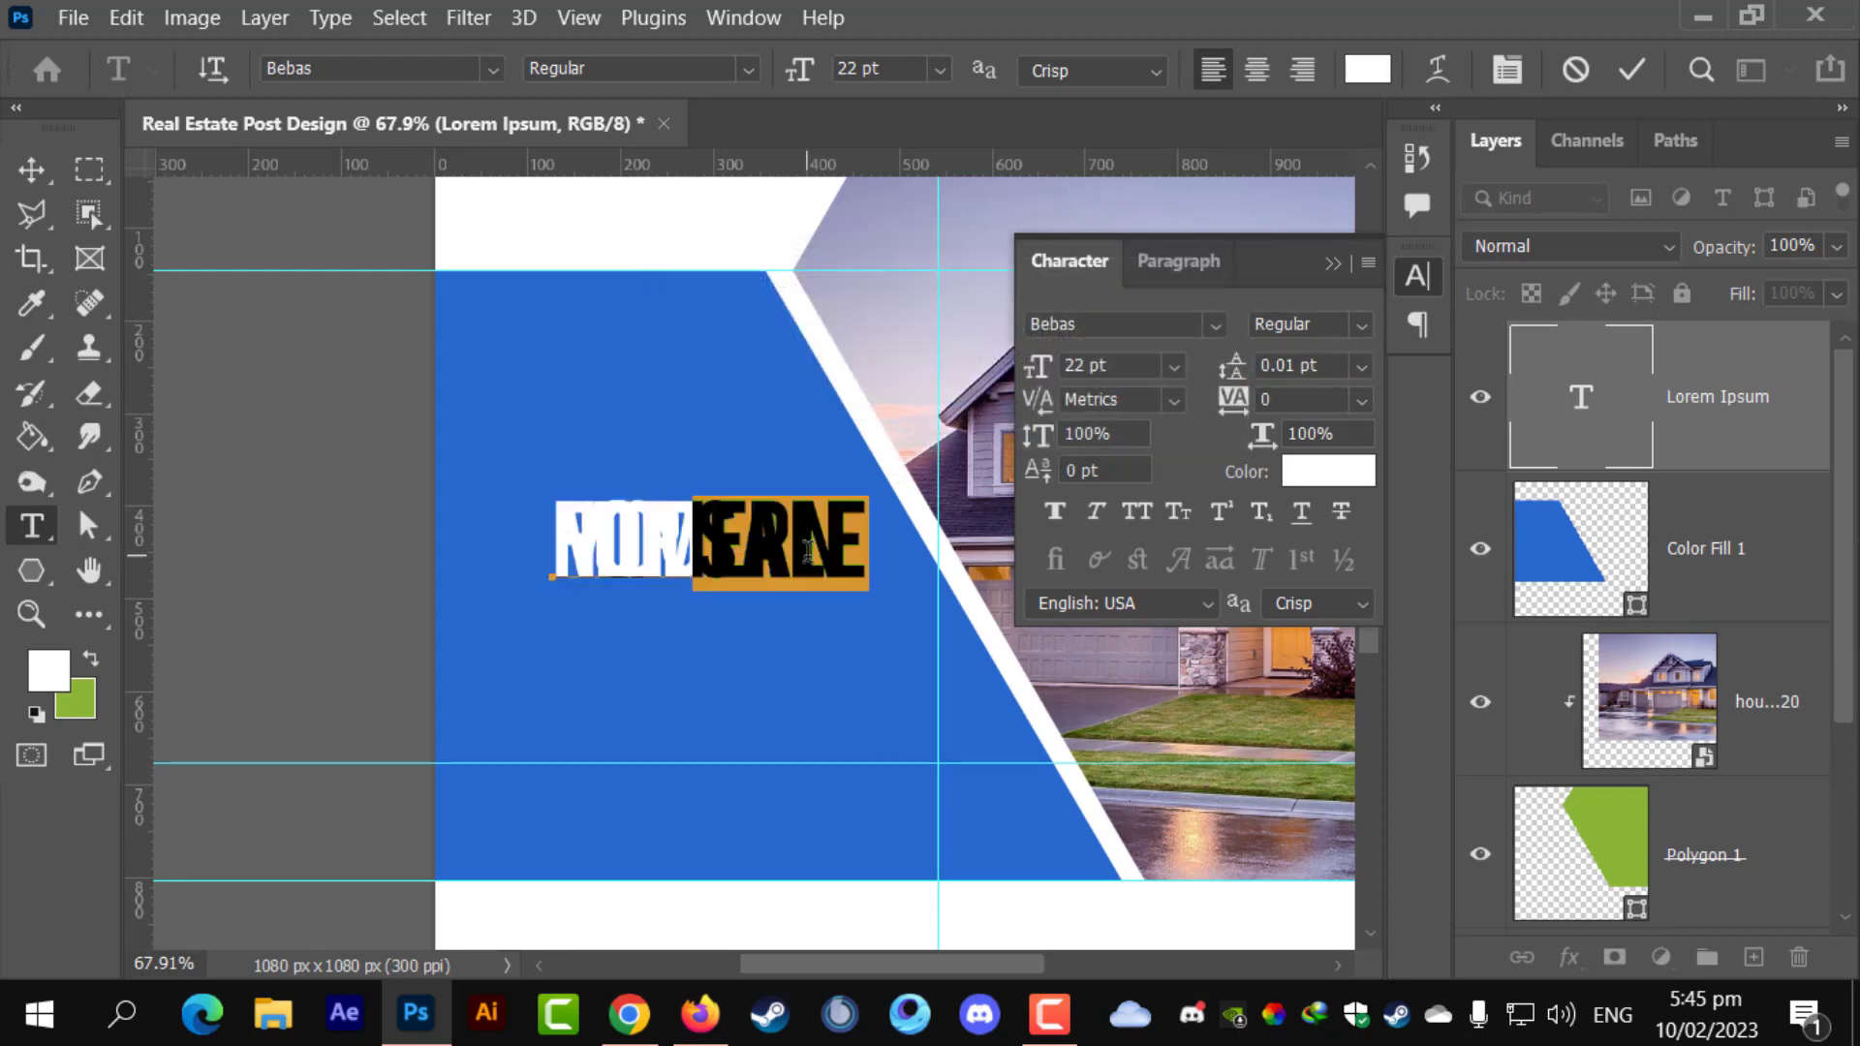
pyautogui.hotkey('ctrl', 'a')
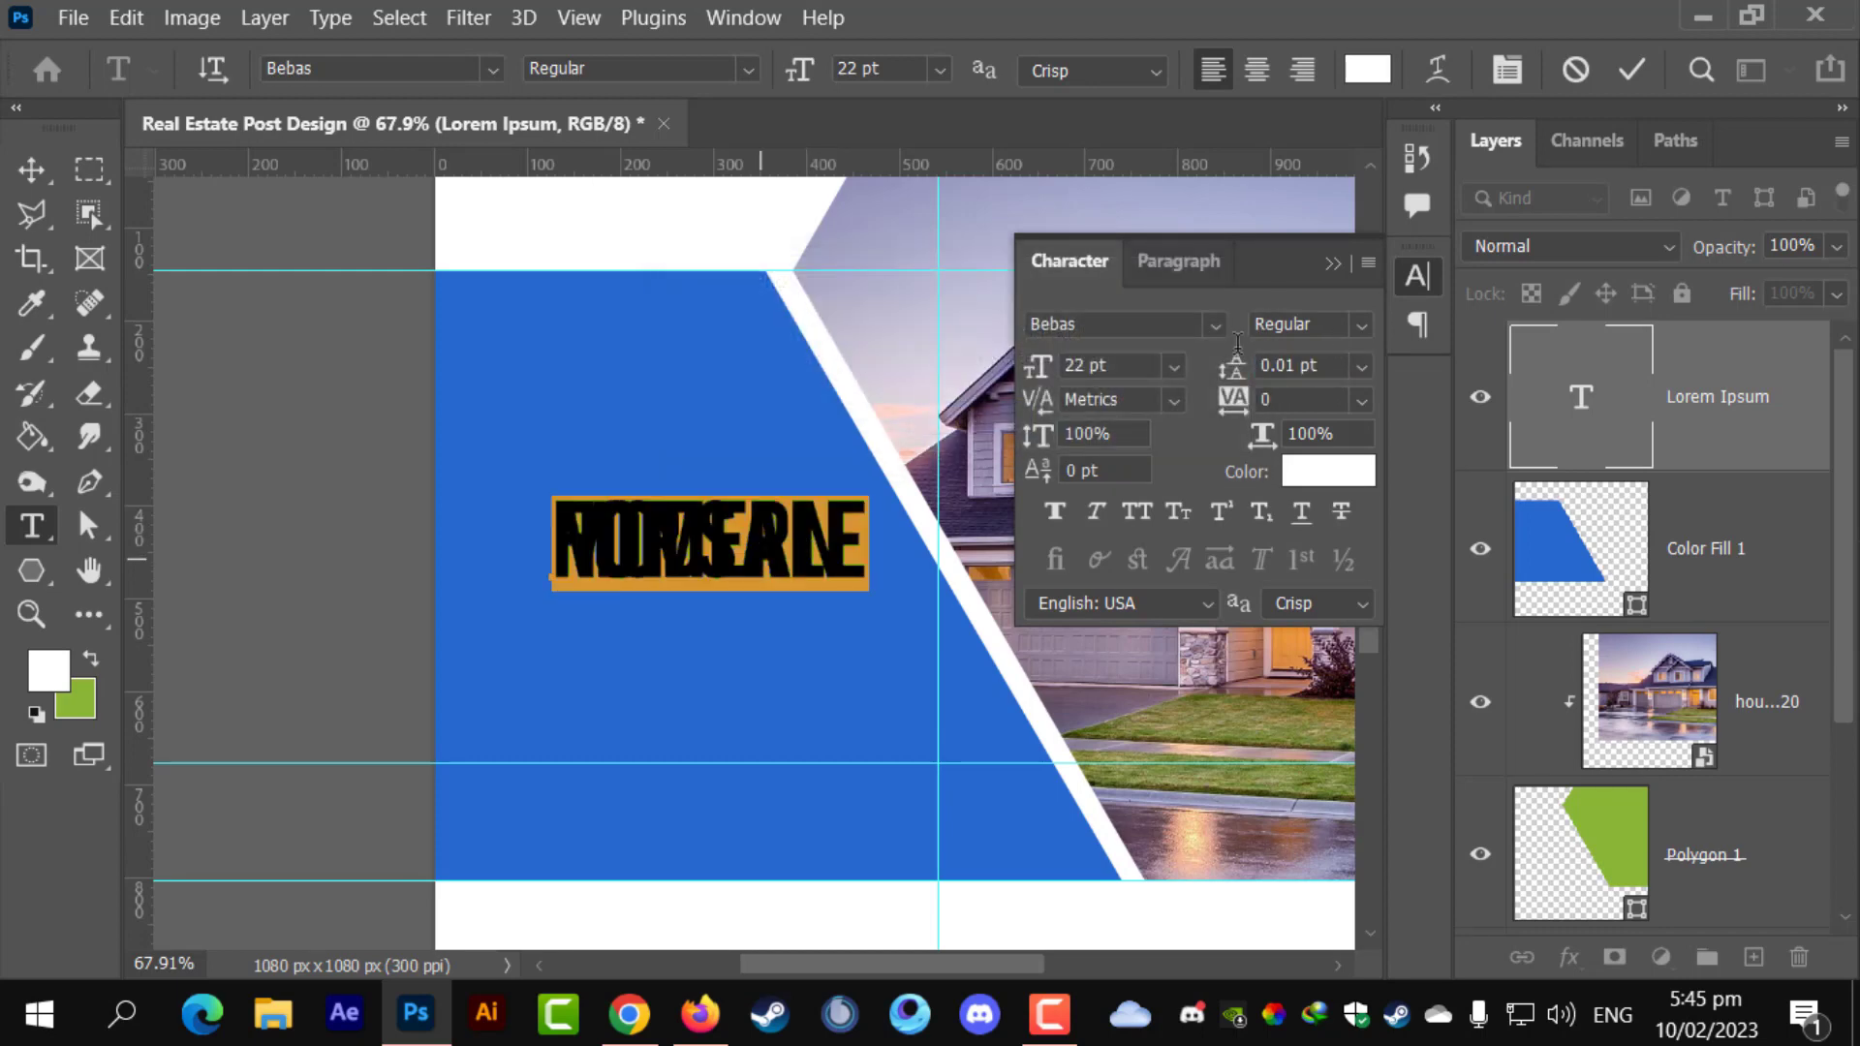
pyautogui.moveTo(1232, 378); pyautogui.dragTo(1272, 367)
# - Tighten the leading of the headline's "HOME" and "FOR SALE" lines to 24 pt and commit the text
pyautogui.tripleClick(628, 522)
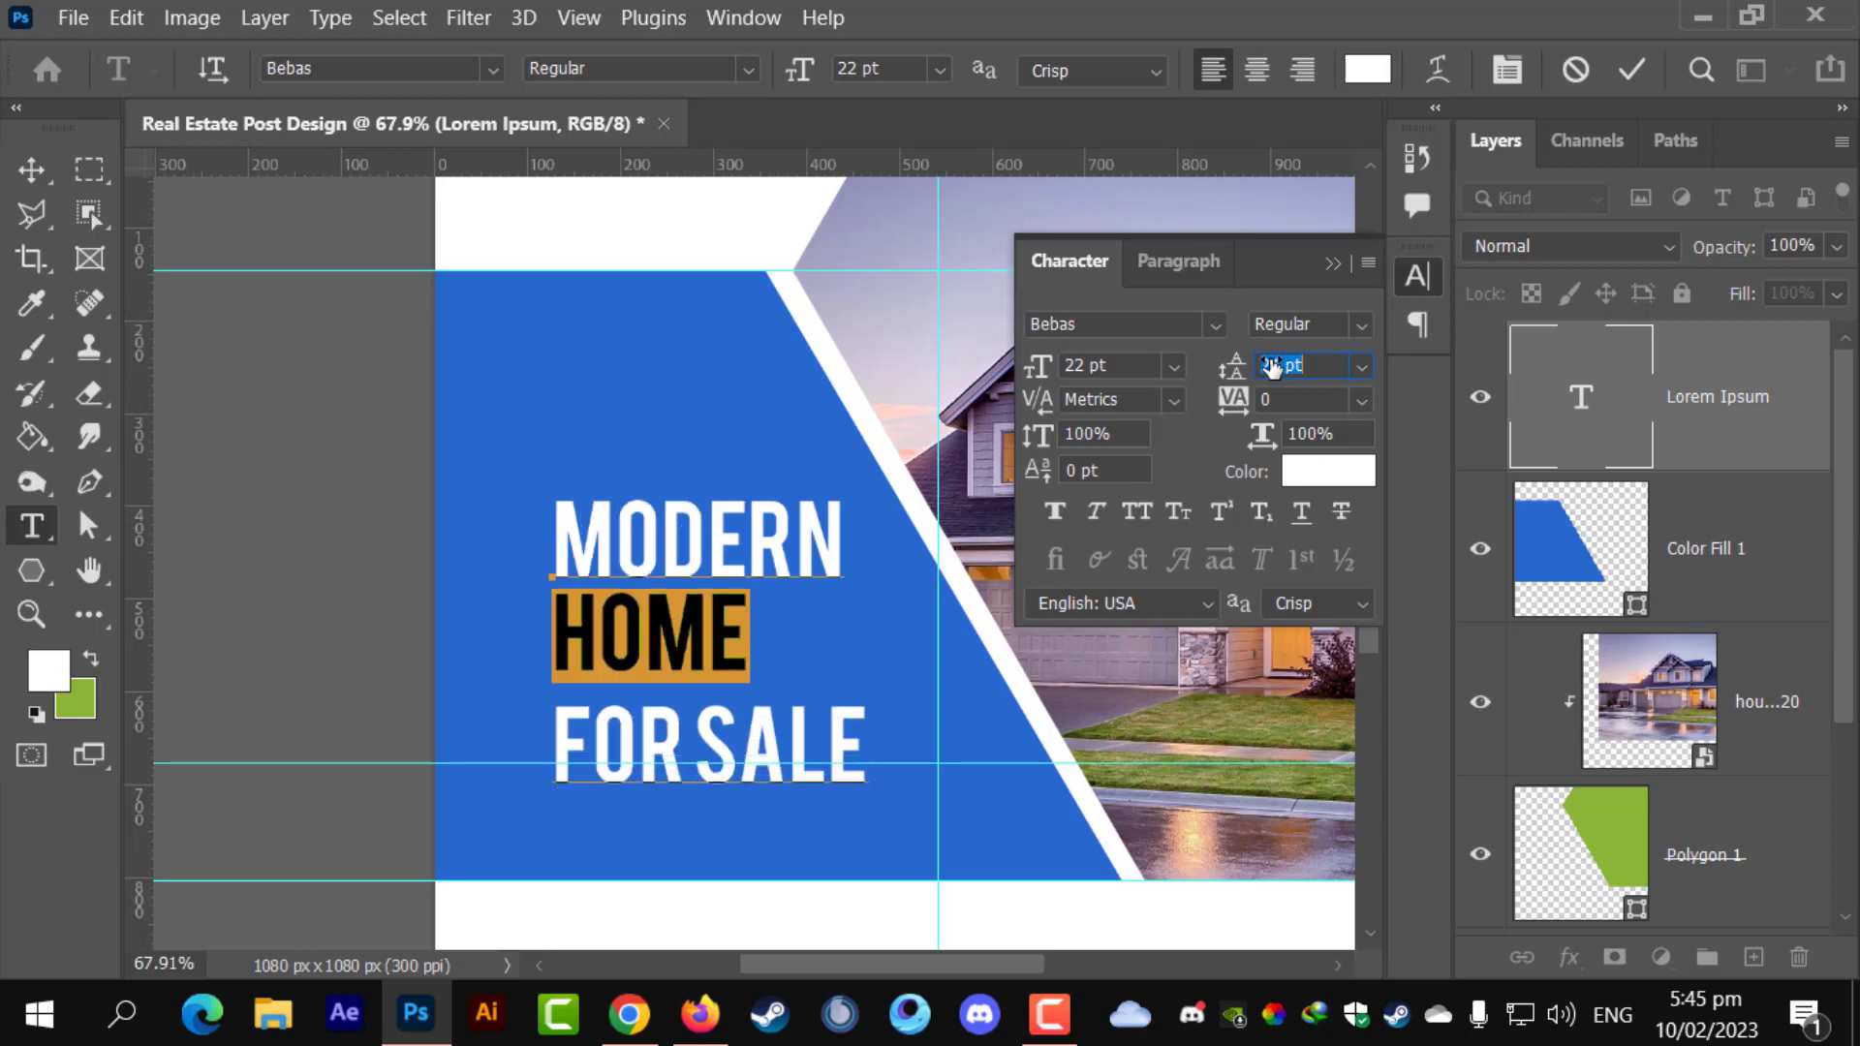
pyautogui.moveTo(867, 746); pyautogui.dragTo(550, 745)
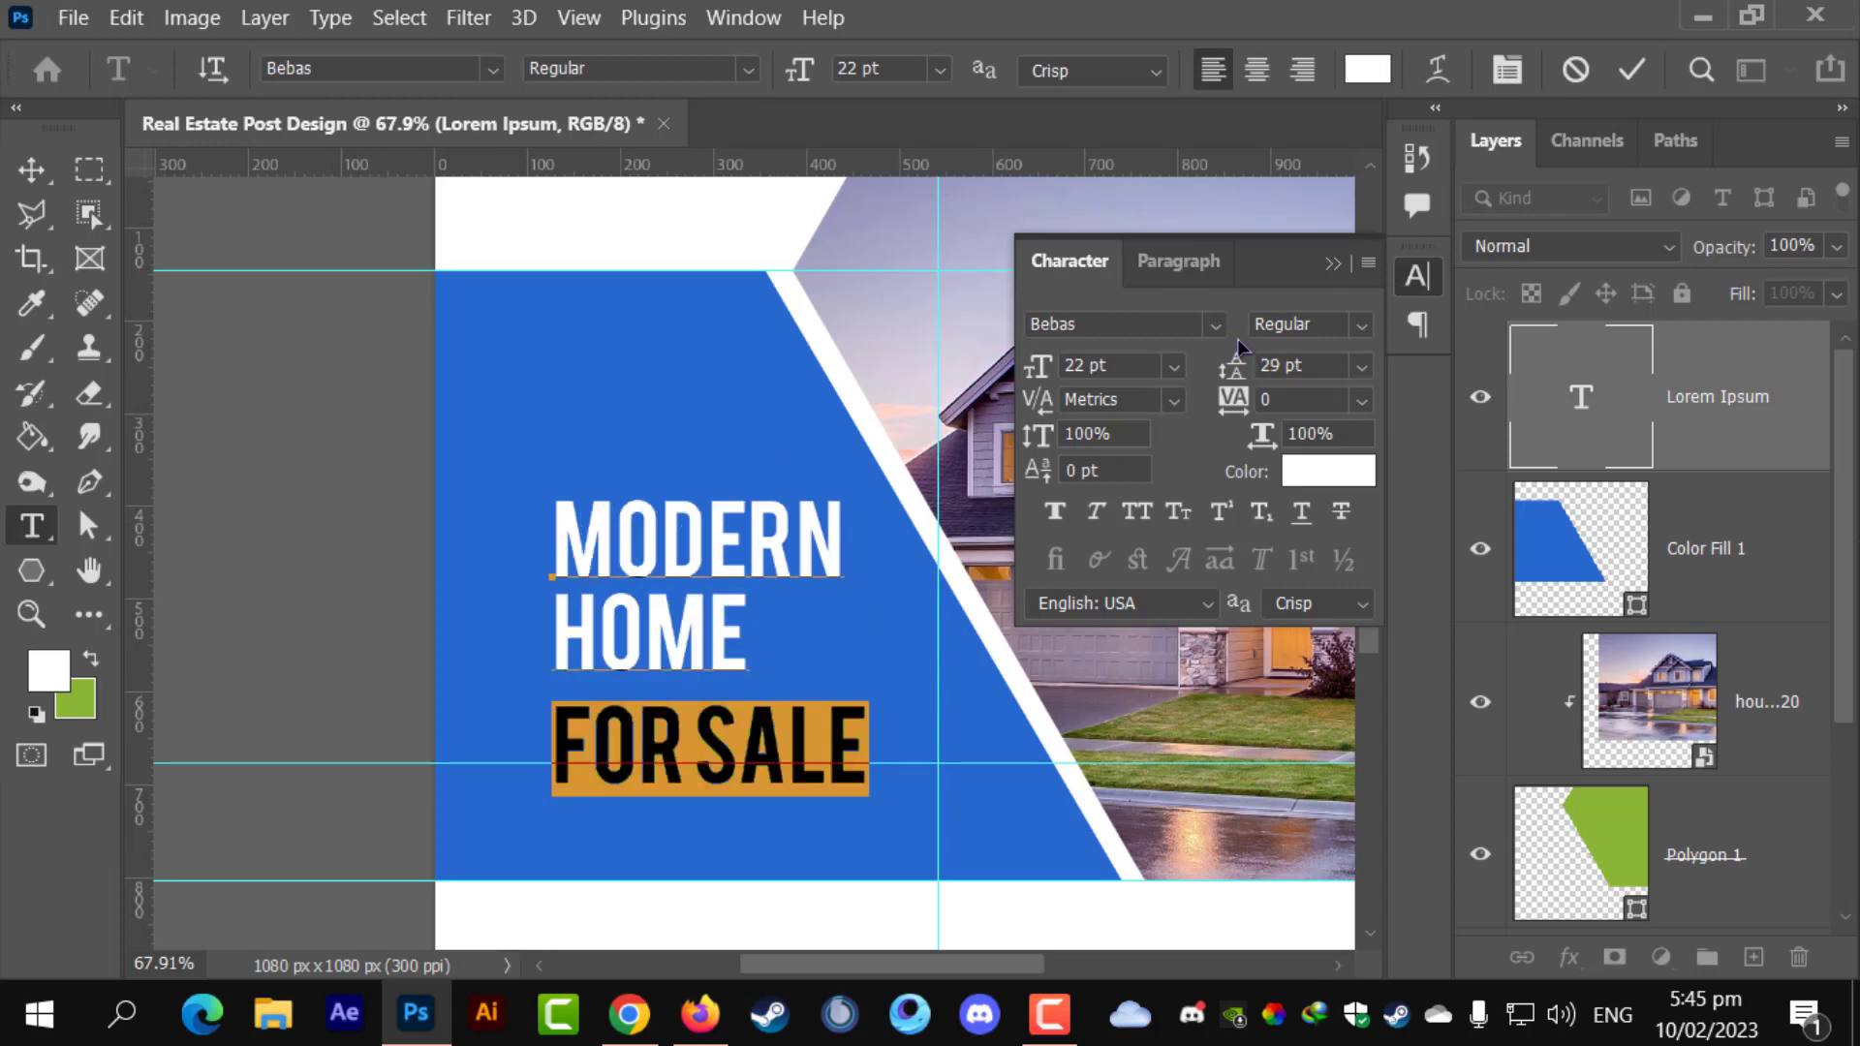
pyautogui.moveTo(1240, 373); pyautogui.dragTo(1232, 383)
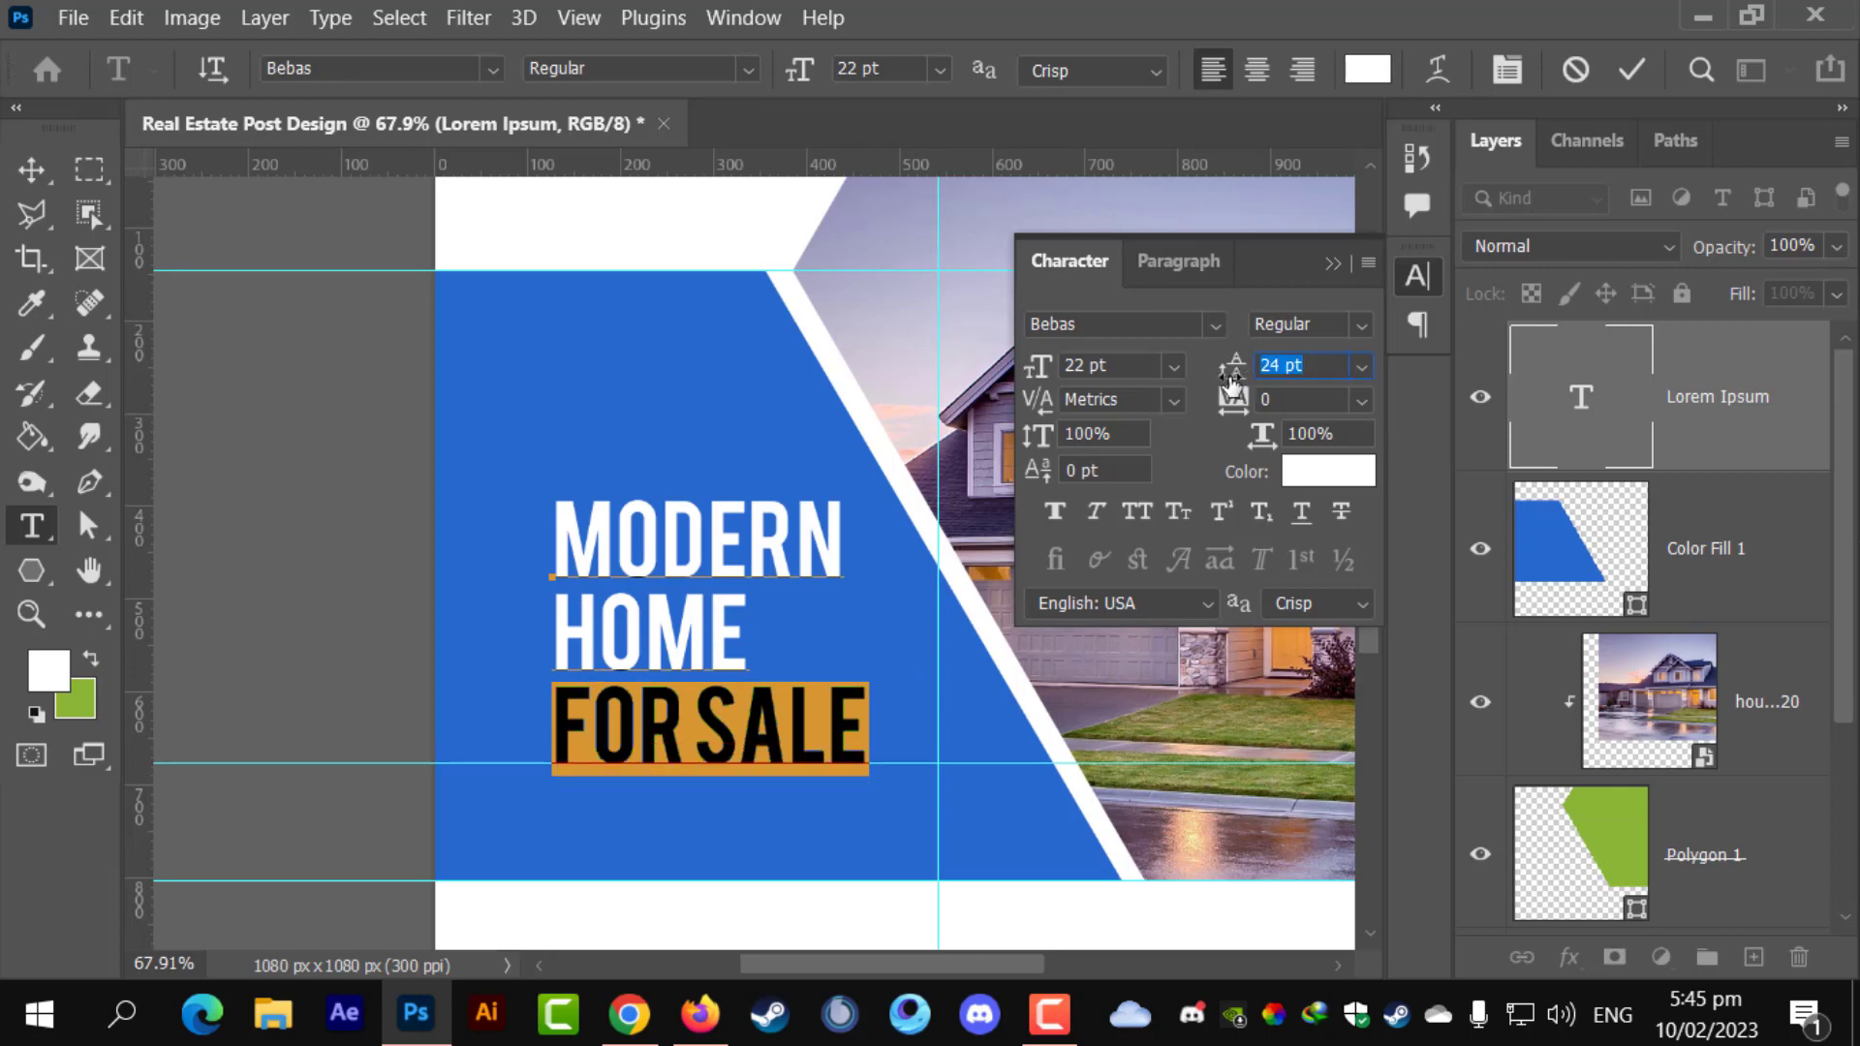
pyautogui.click(32, 169)
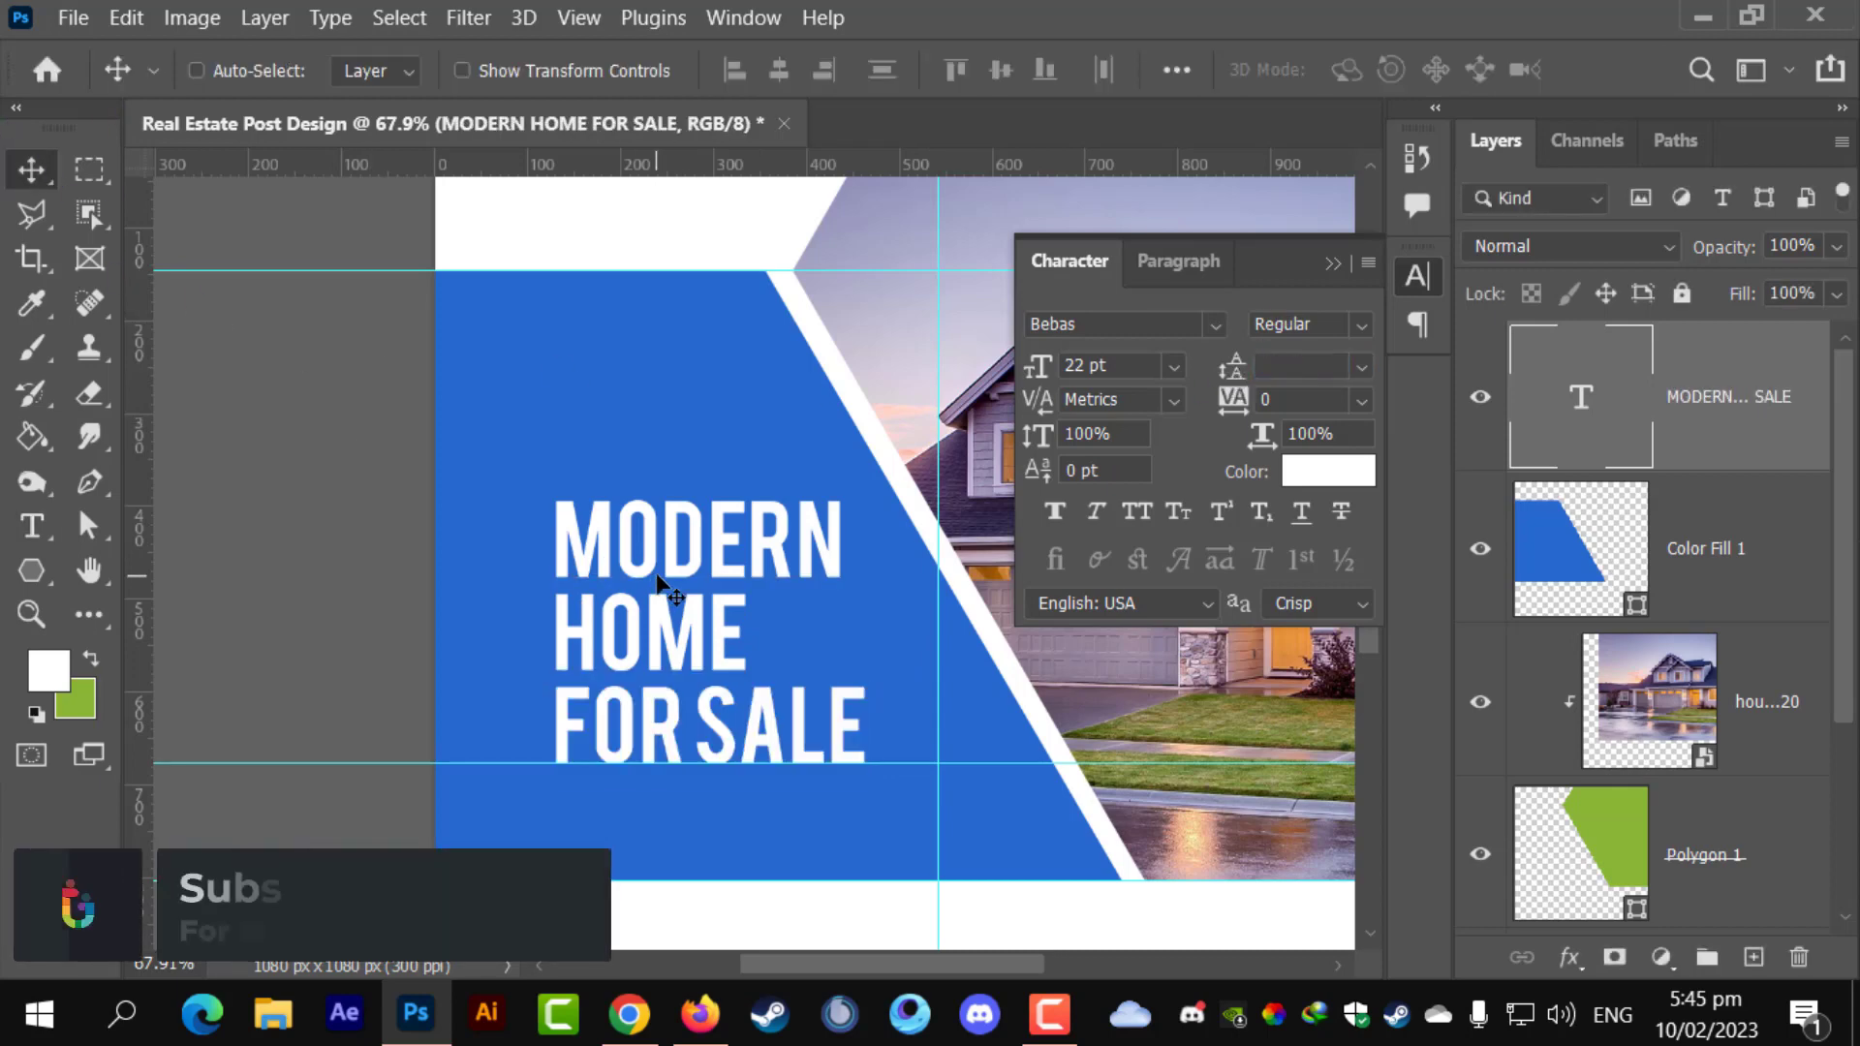
# - Move the headline into the blue shape's upper-left corner, about 45 px from its left and top edges
pyautogui.moveTo(646, 552); pyautogui.dragTo(589, 430)
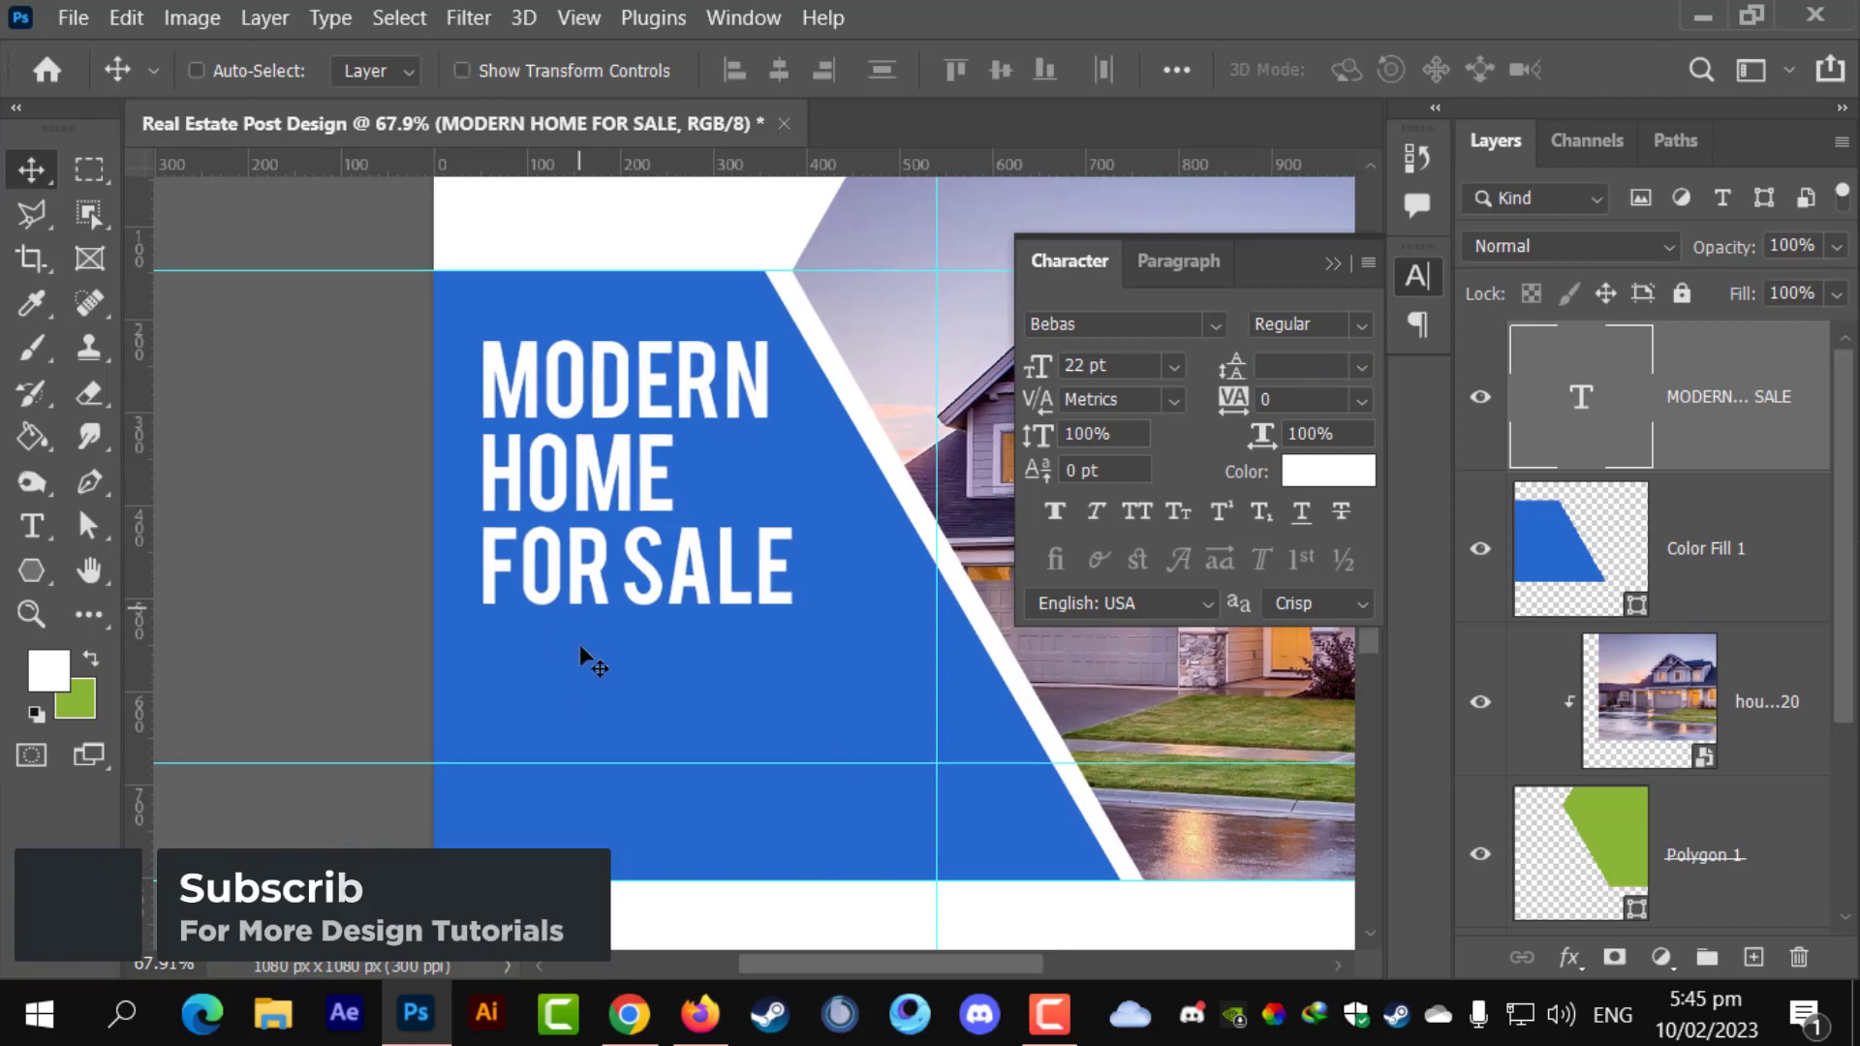
pyautogui.scroll(3, 580, 647)
pyautogui.moveTo(633, 612); pyautogui.dragTo(640, 566)
pyautogui.scroll(-2, 632, 581)
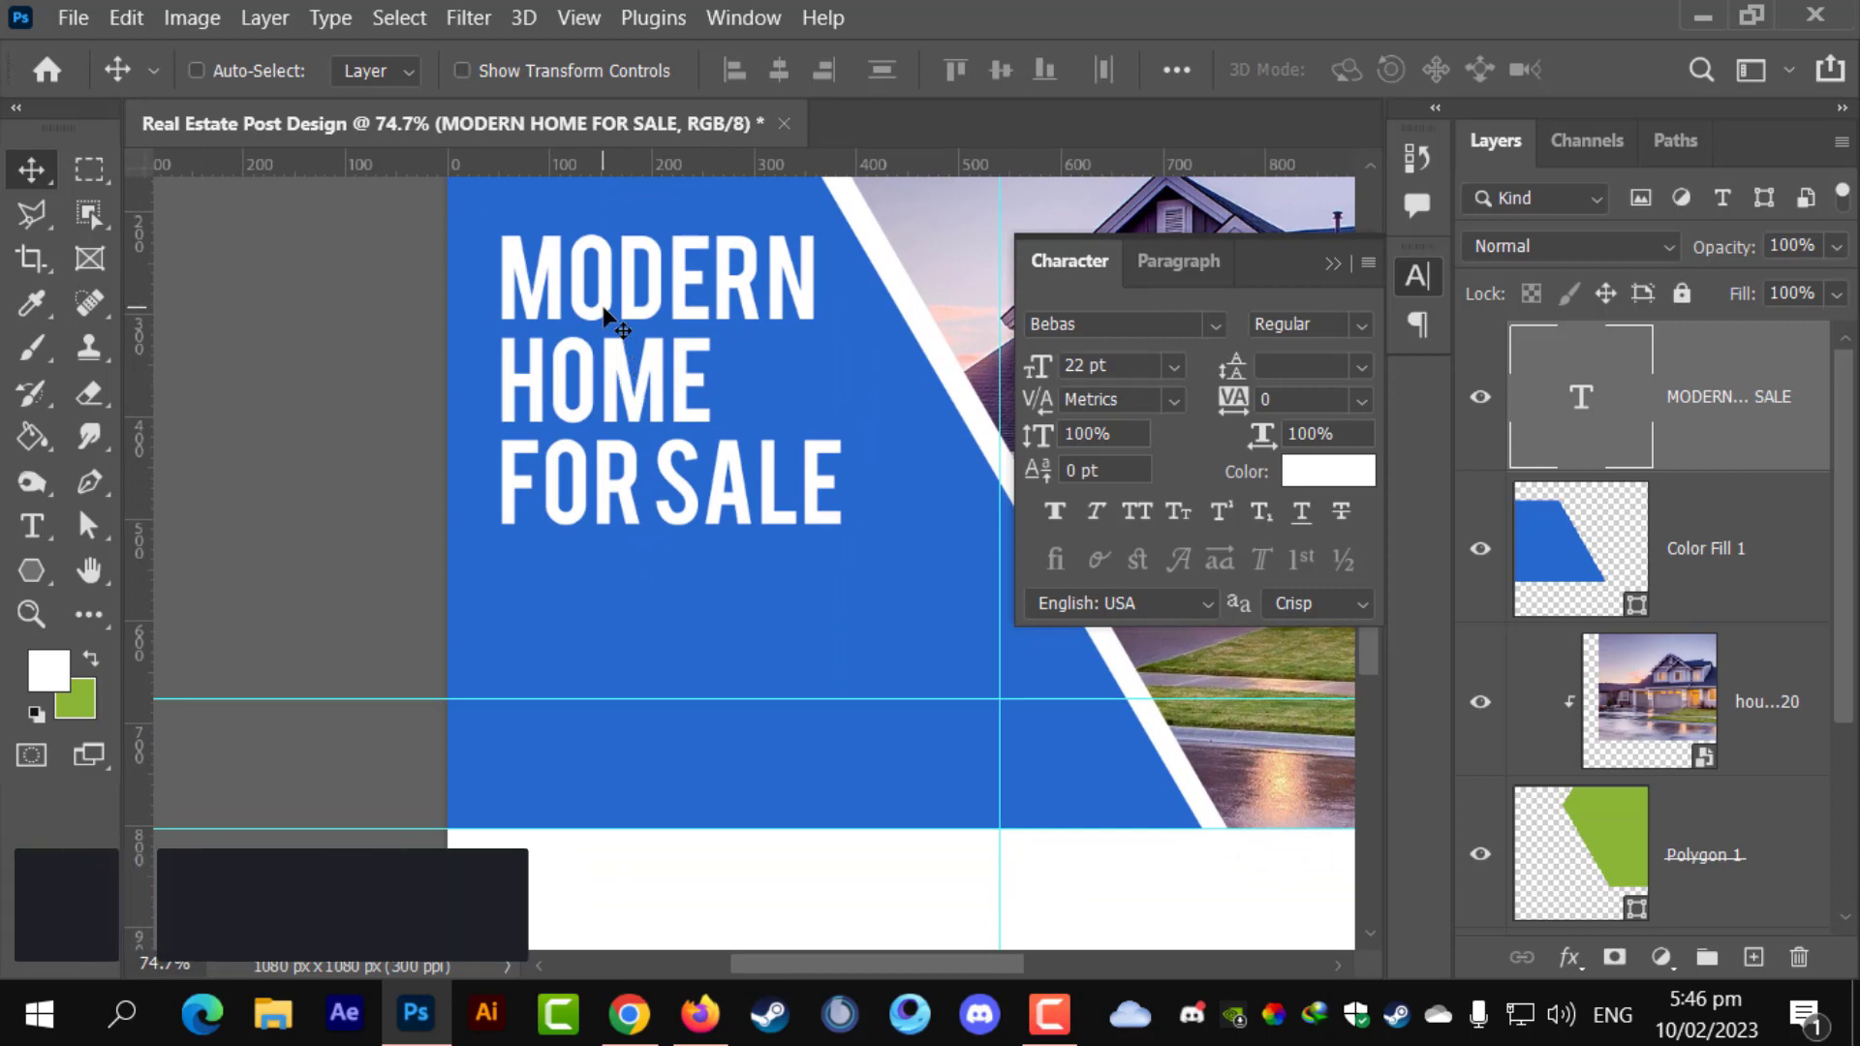
pyautogui.scroll(-1, 621, 381)
pyautogui.moveTo(626, 334); pyautogui.dragTo(676, 379)
pyautogui.scroll(3, 732, 634)
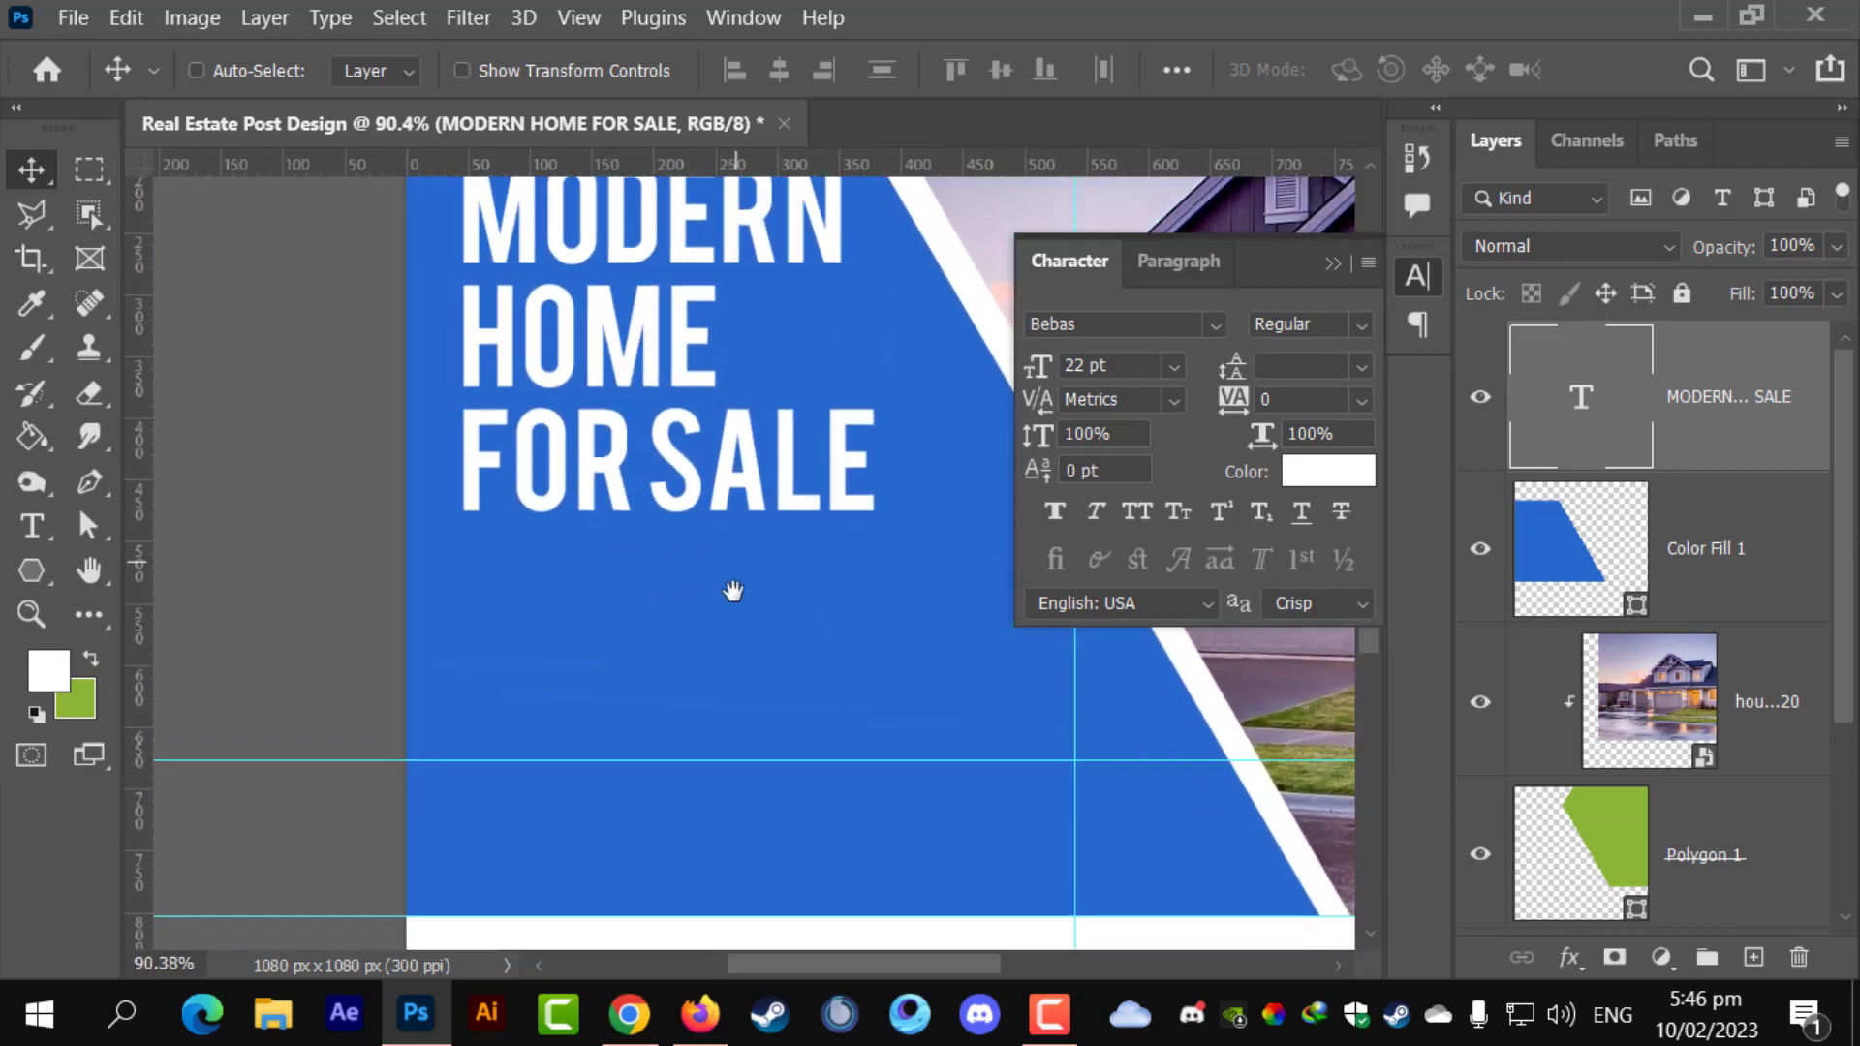
# - Place a vertical guide along the headline's left edge at about X 45 px
pyautogui.scroll(-2, 744, 584)
pyautogui.scroll(1, 726, 497)
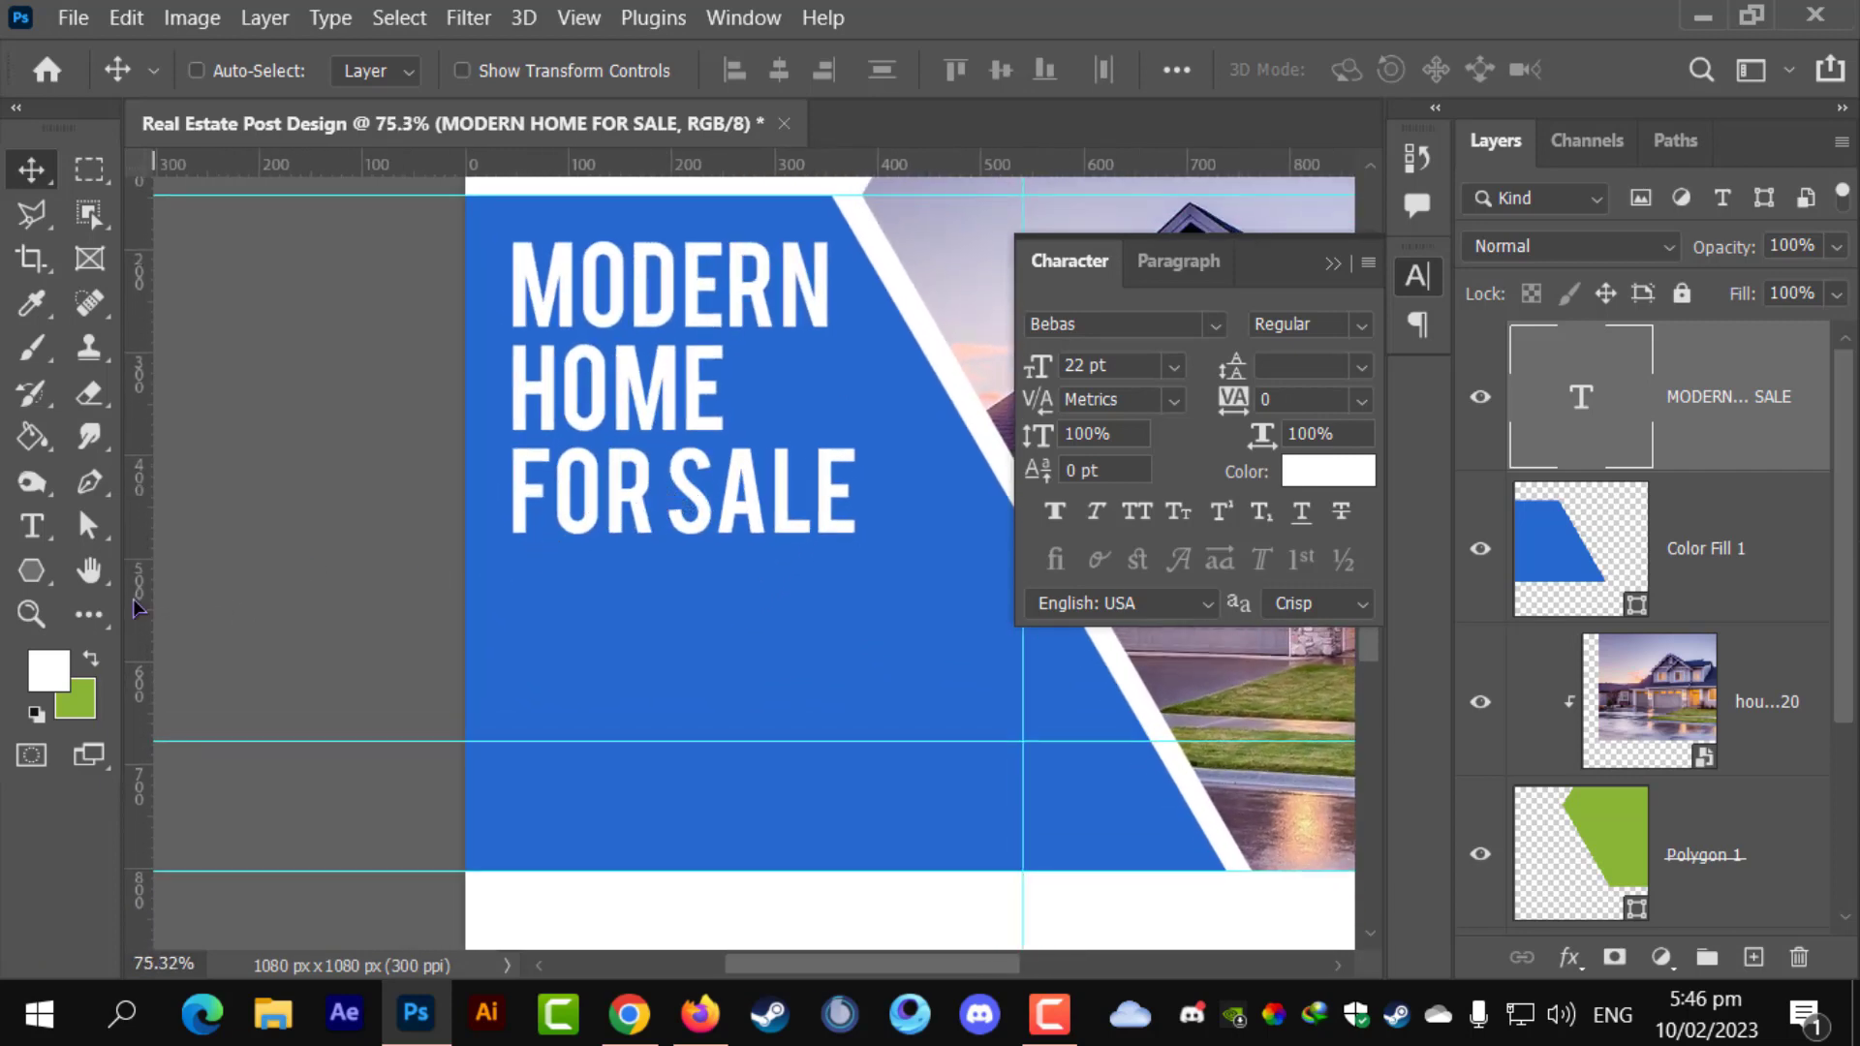
pyautogui.moveTo(139, 609); pyautogui.dragTo(519, 677)
# - Draw a vertical line about 111 px long on the new guide, just below the headline, with the Line tool
pyautogui.scroll(3, 531, 647)
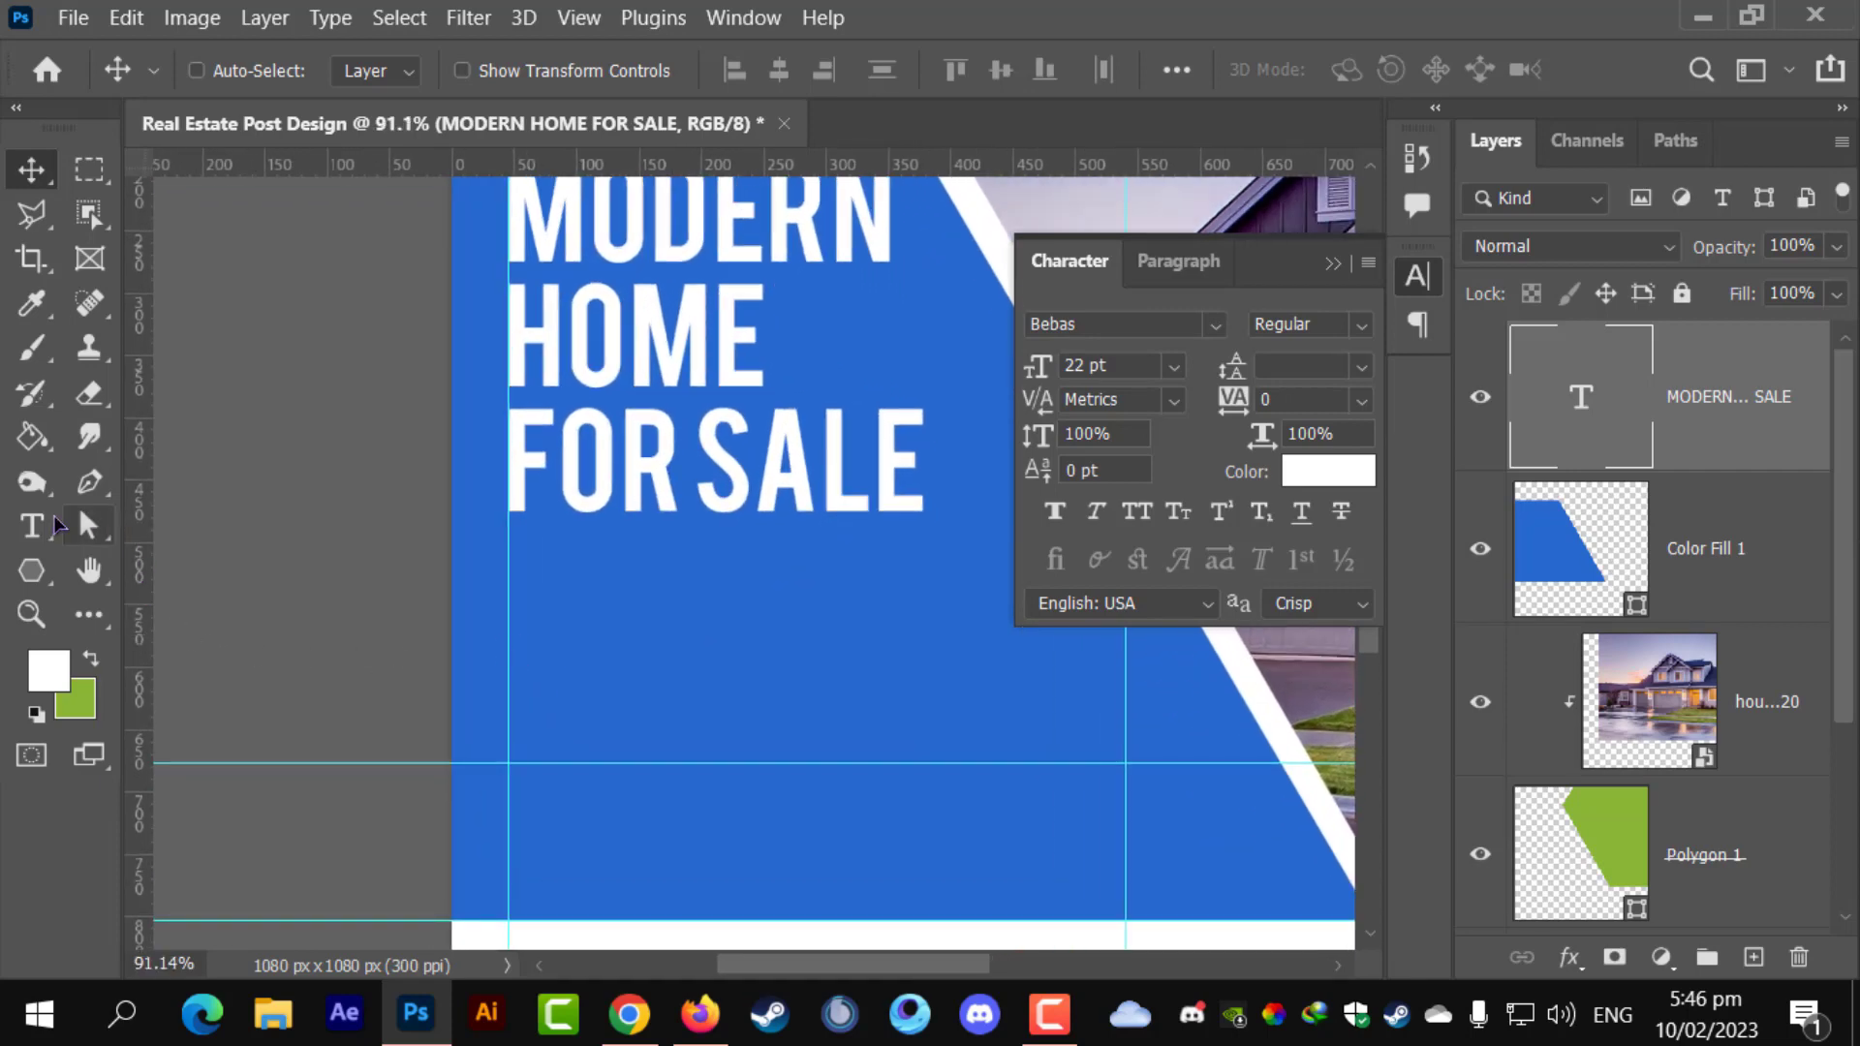
pyautogui.click(24, 573)
pyautogui.rightClick(24, 572)
pyautogui.click(164, 700)
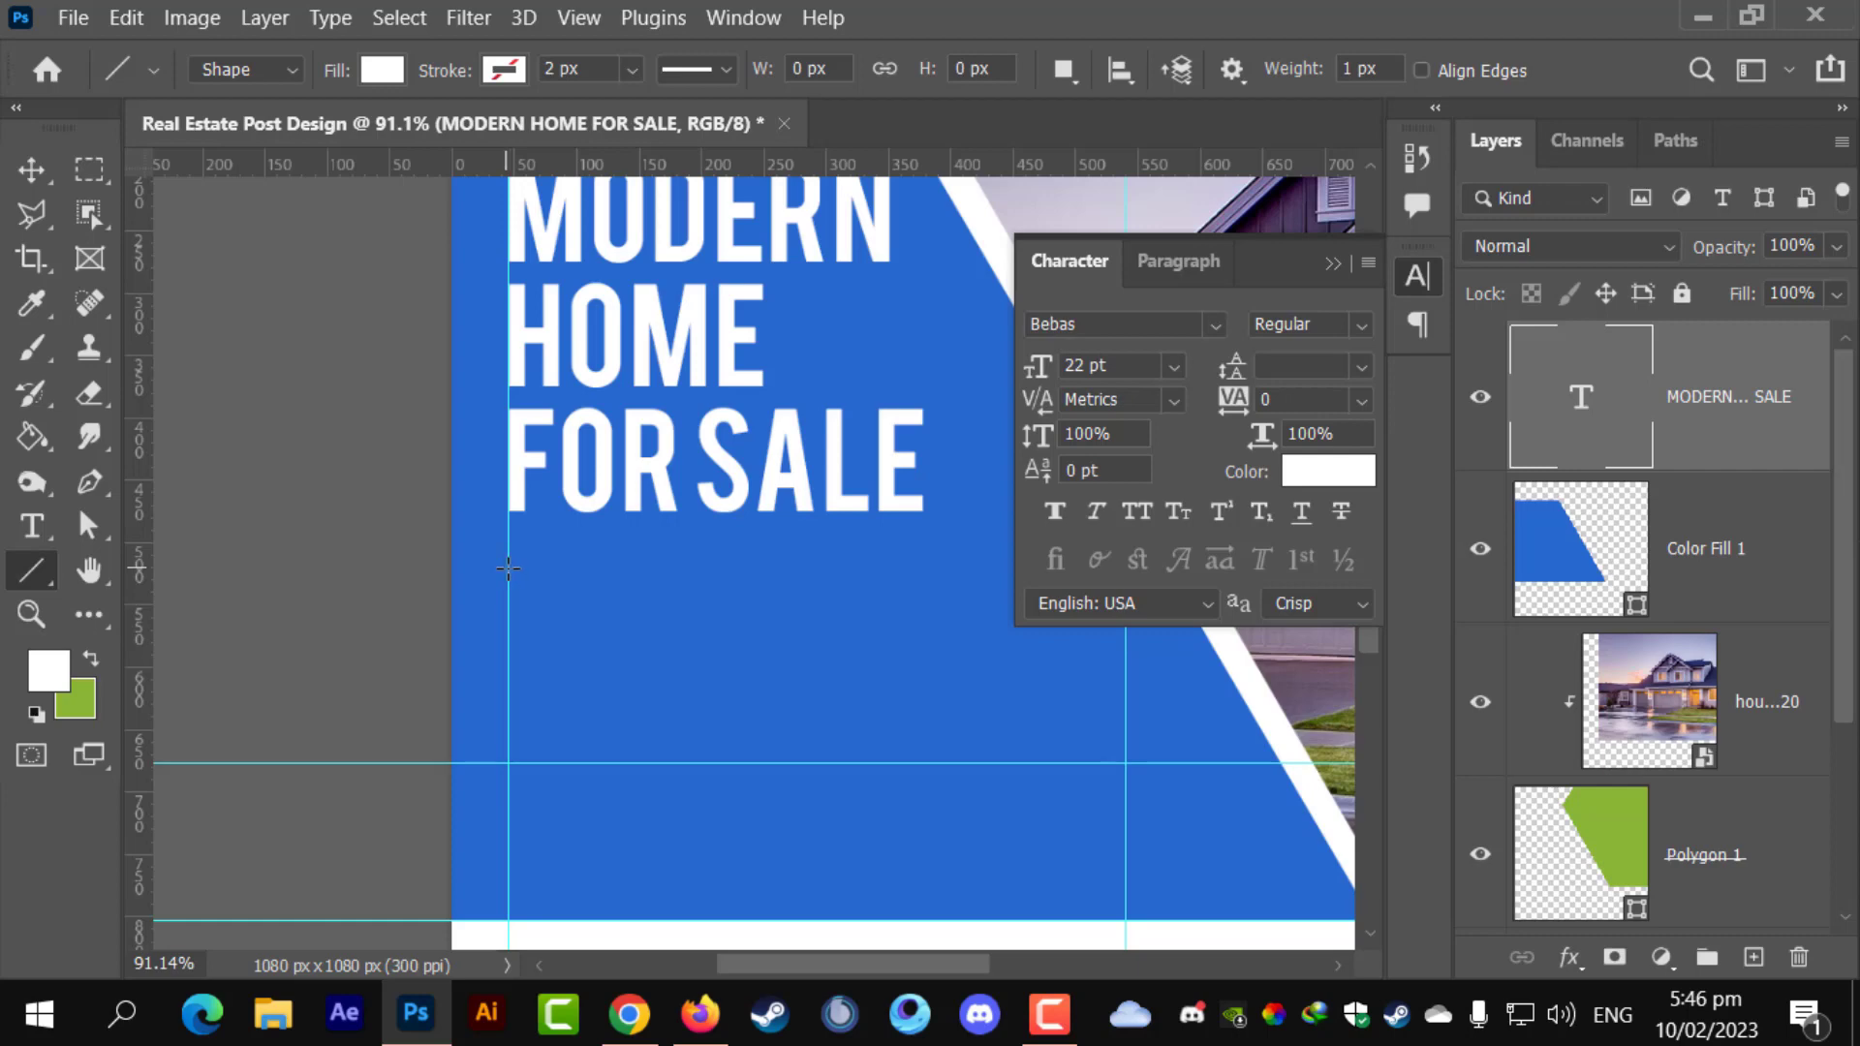
pyautogui.moveTo(508, 568); pyautogui.dragTo(514, 706)
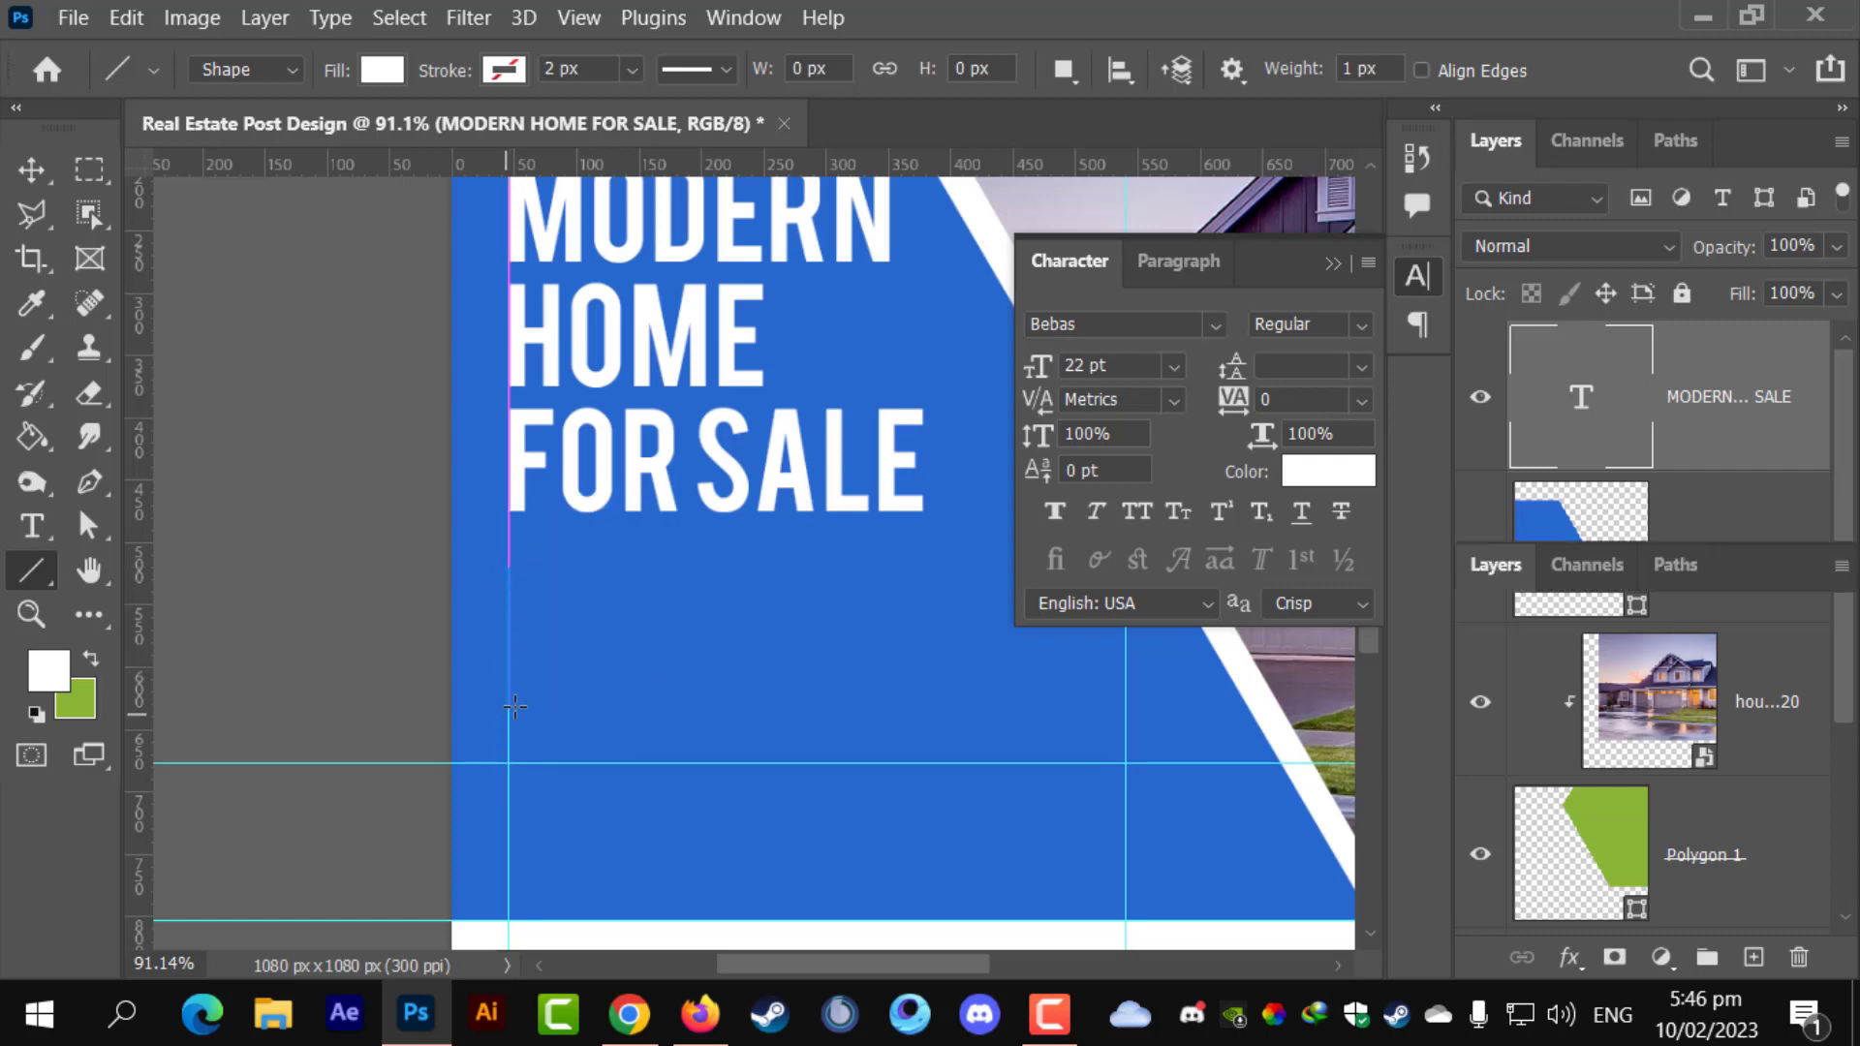
# - Remove the line's fill and give it a white 4 px stroke
pyautogui.click(381, 70)
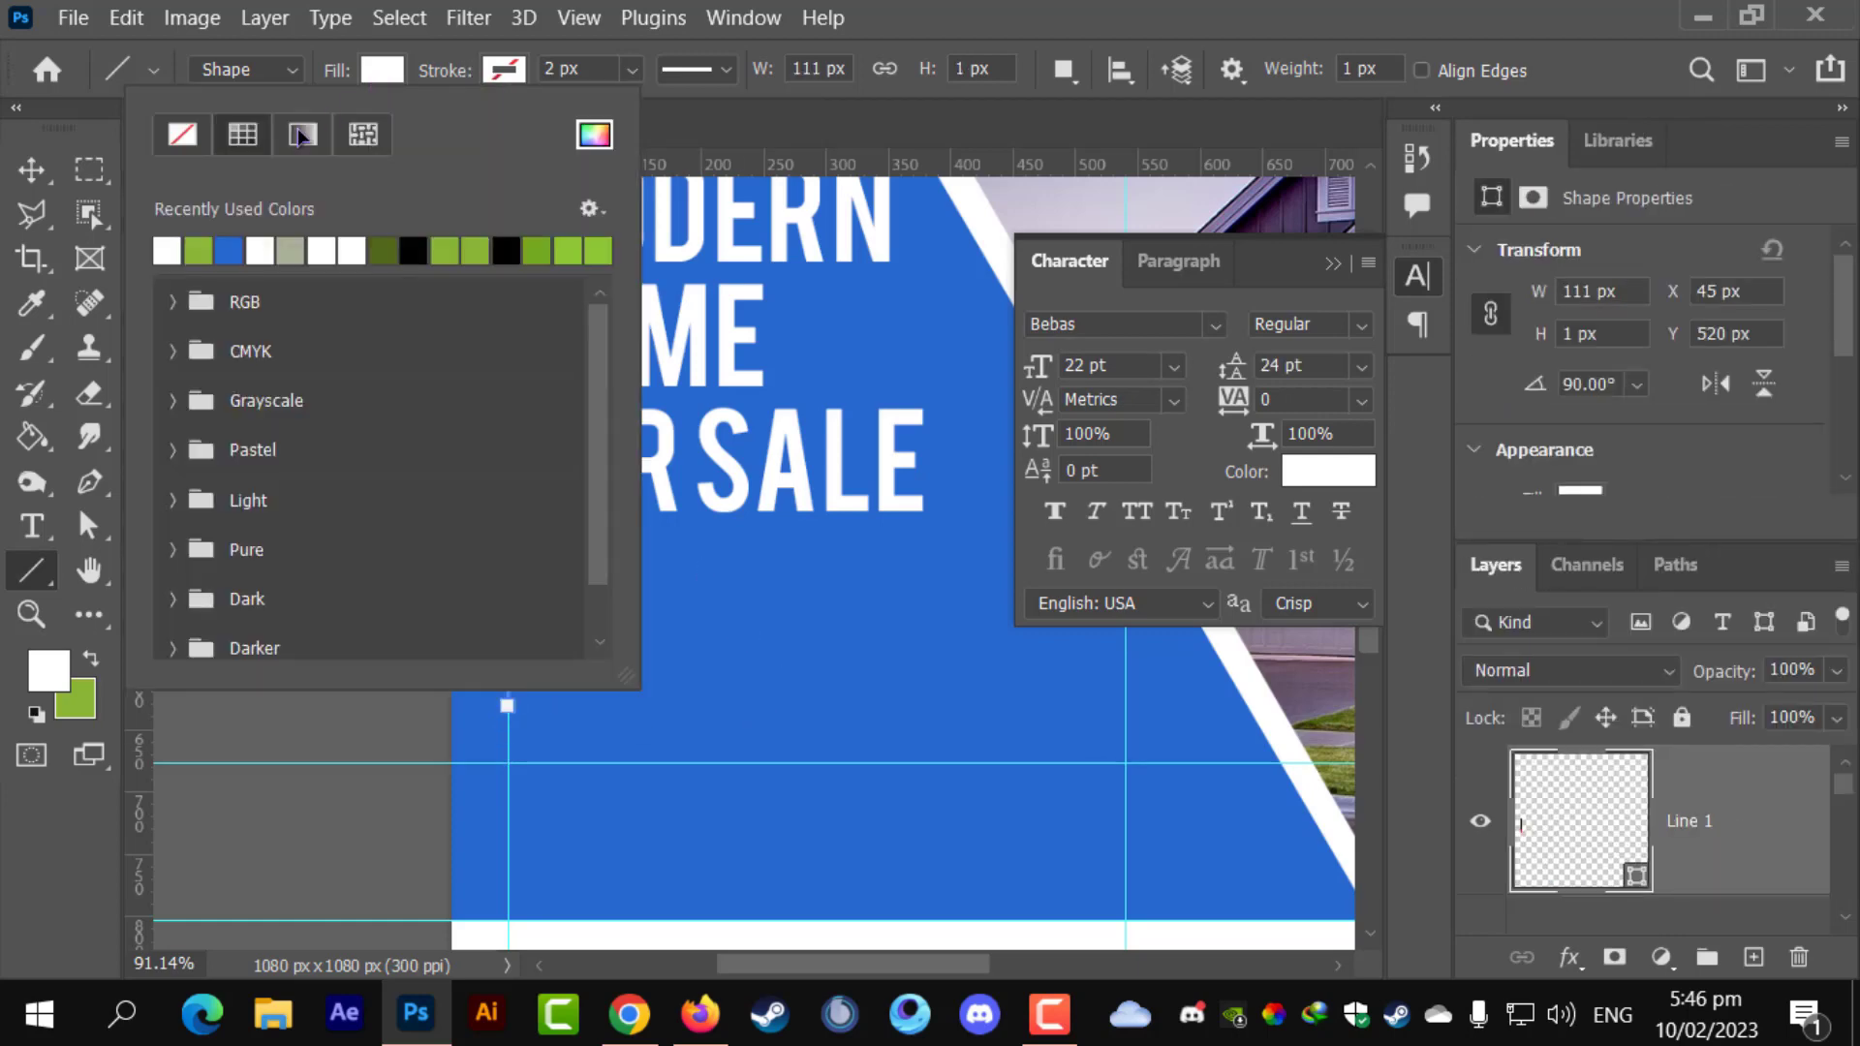
pyautogui.click(173, 141)
pyautogui.click(513, 77)
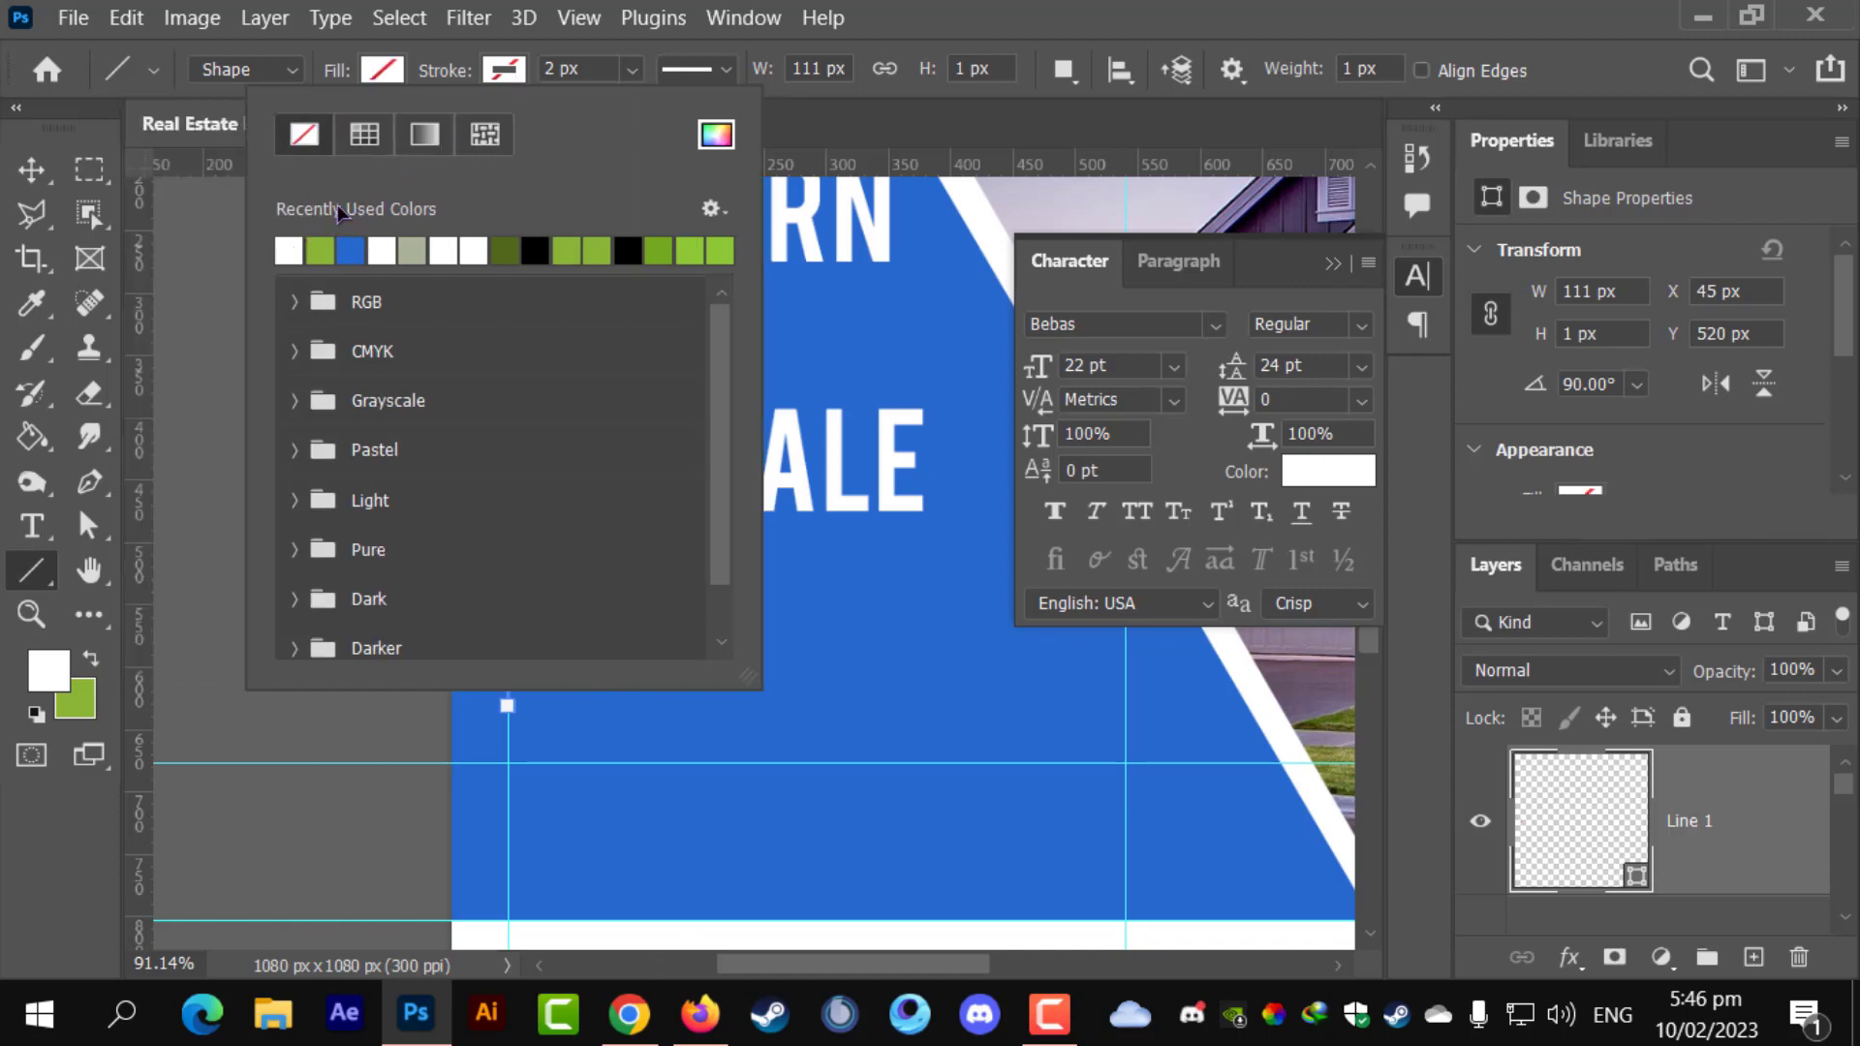
pyautogui.click(296, 240)
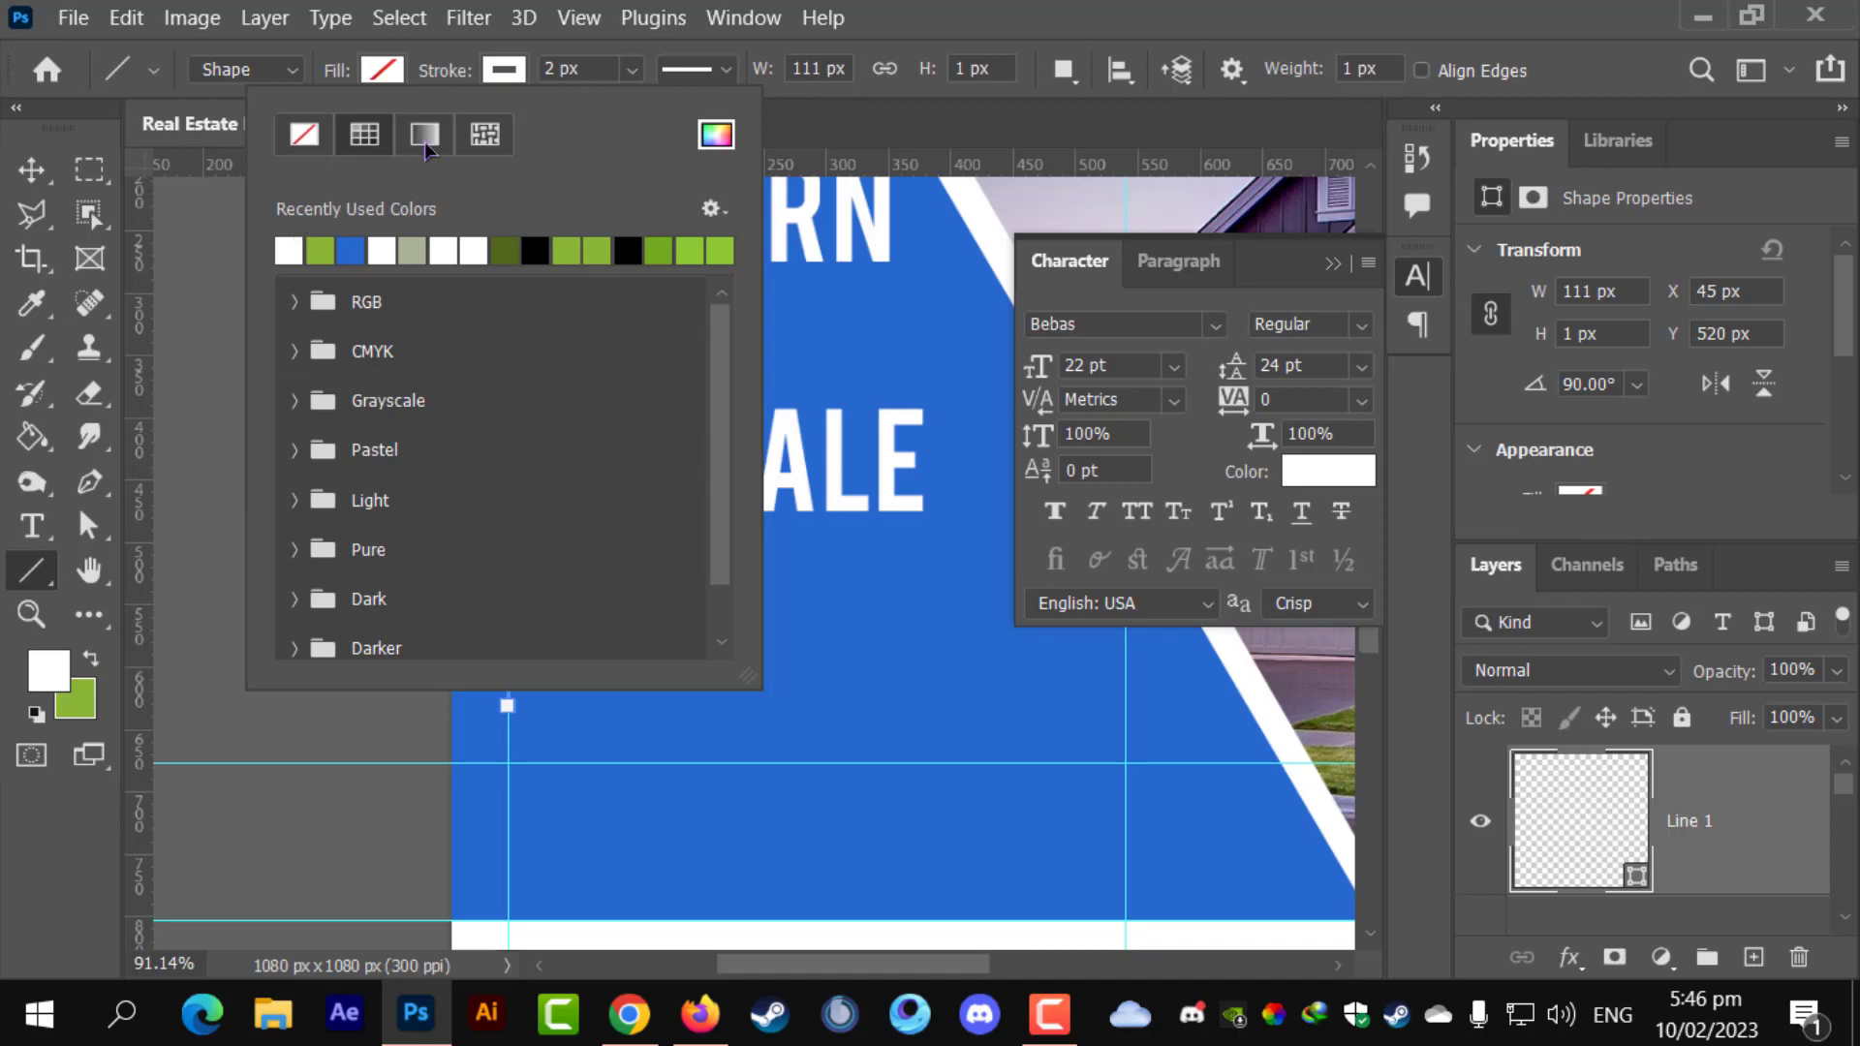
pyautogui.click(612, 70)
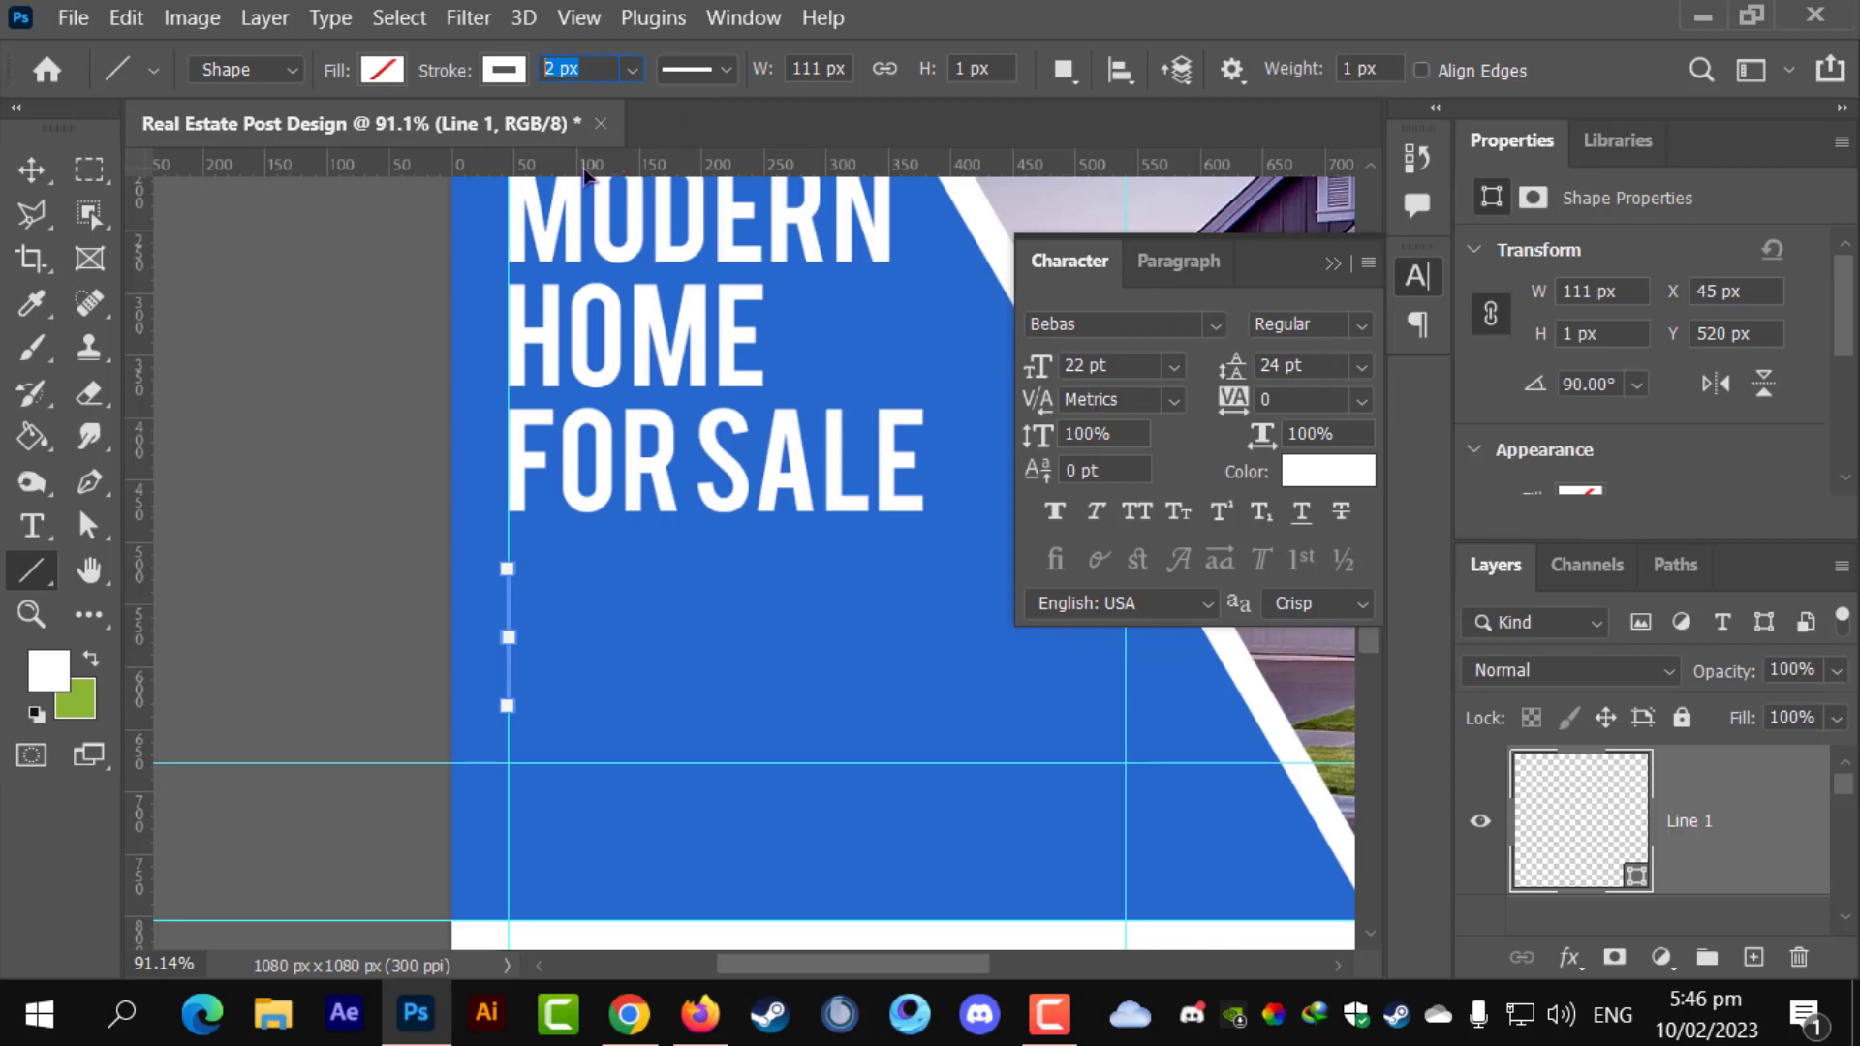
pyautogui.press('Return')
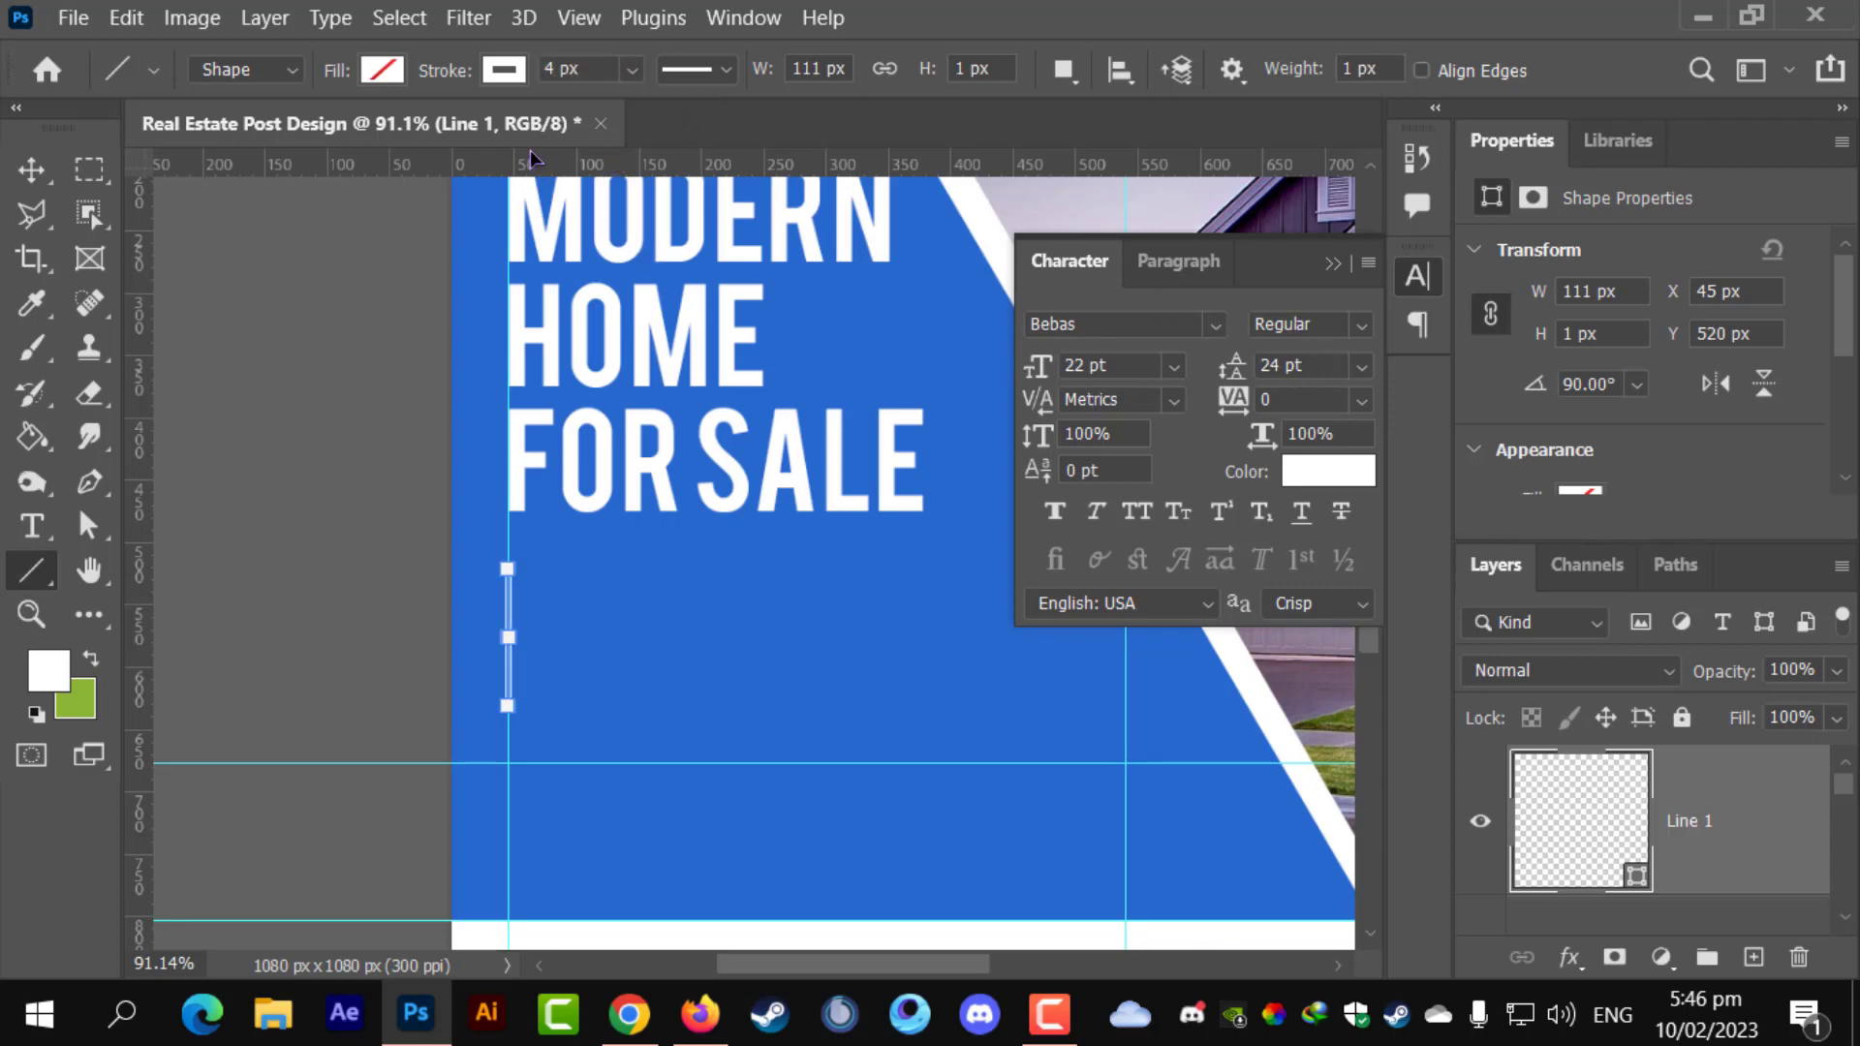
pyautogui.click(31, 170)
# - Add a paragraph text box filled with Lorem ipsum placeholder text to the right of the white line, below the headline
pyautogui.scroll(2, 621, 634)
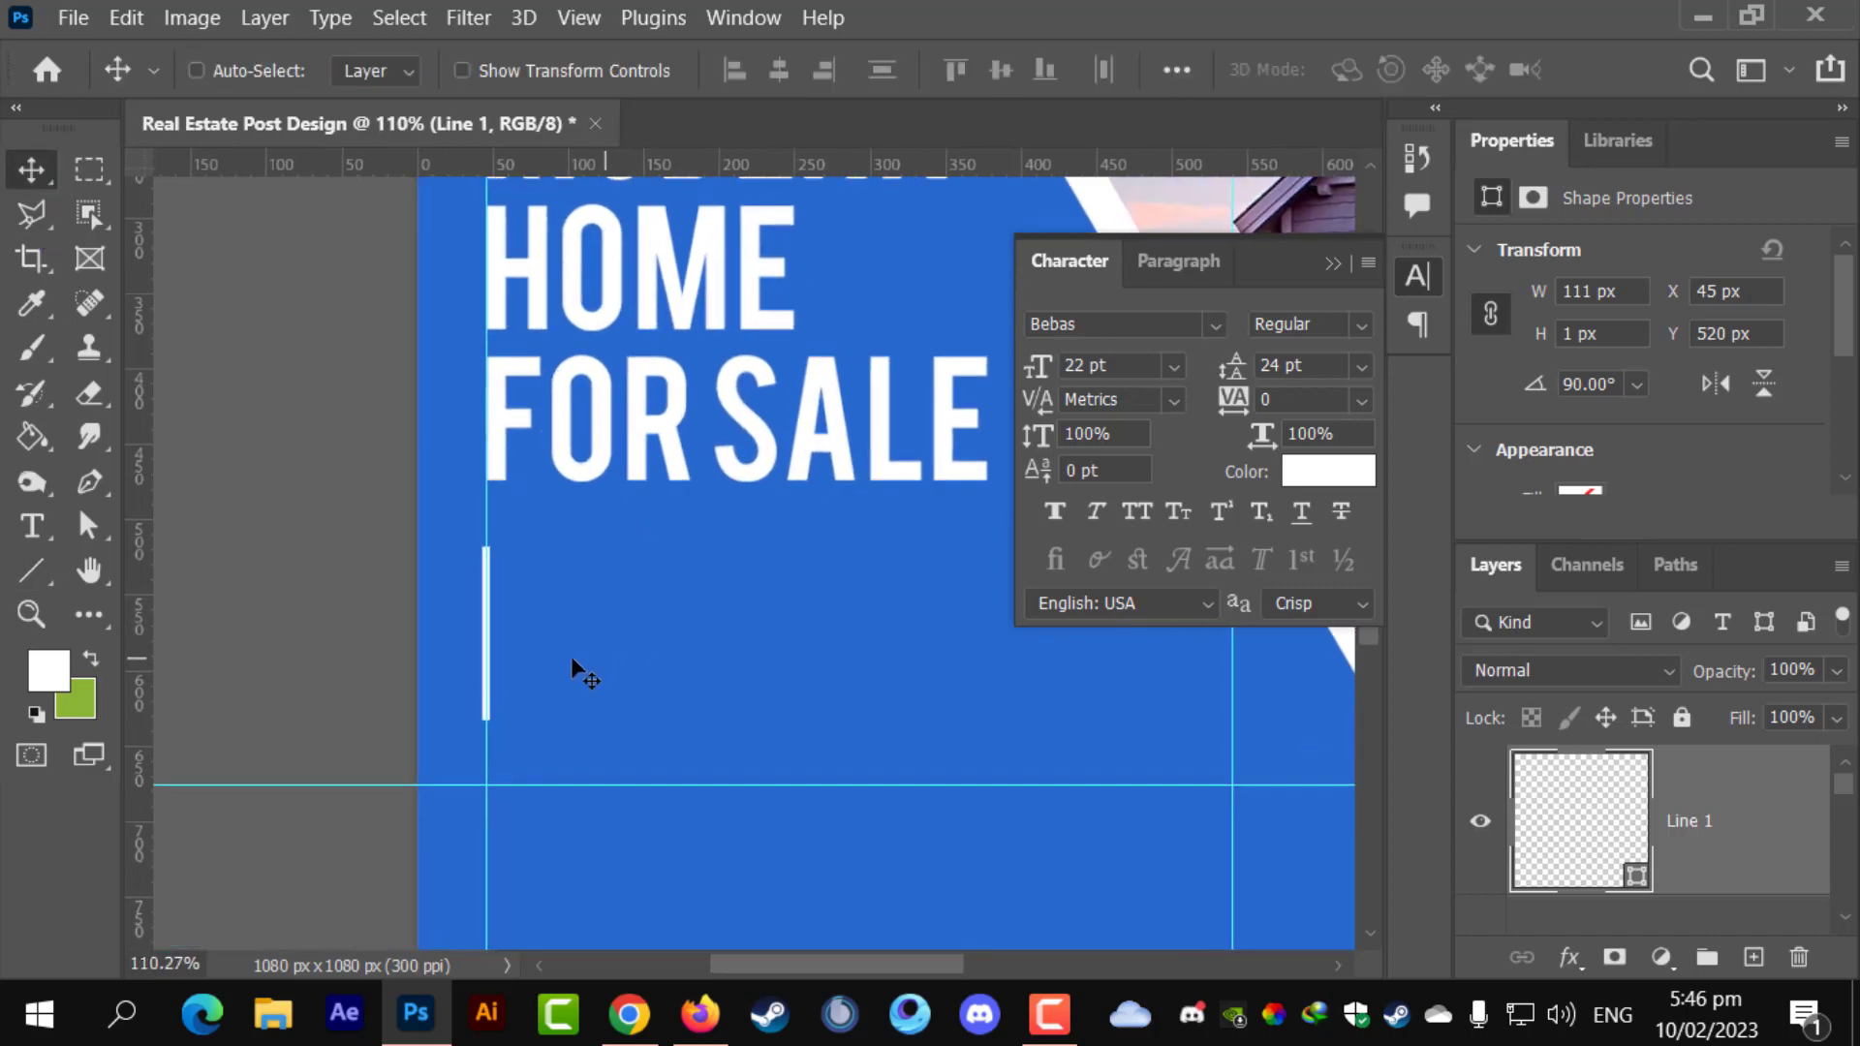
pyautogui.click(31, 526)
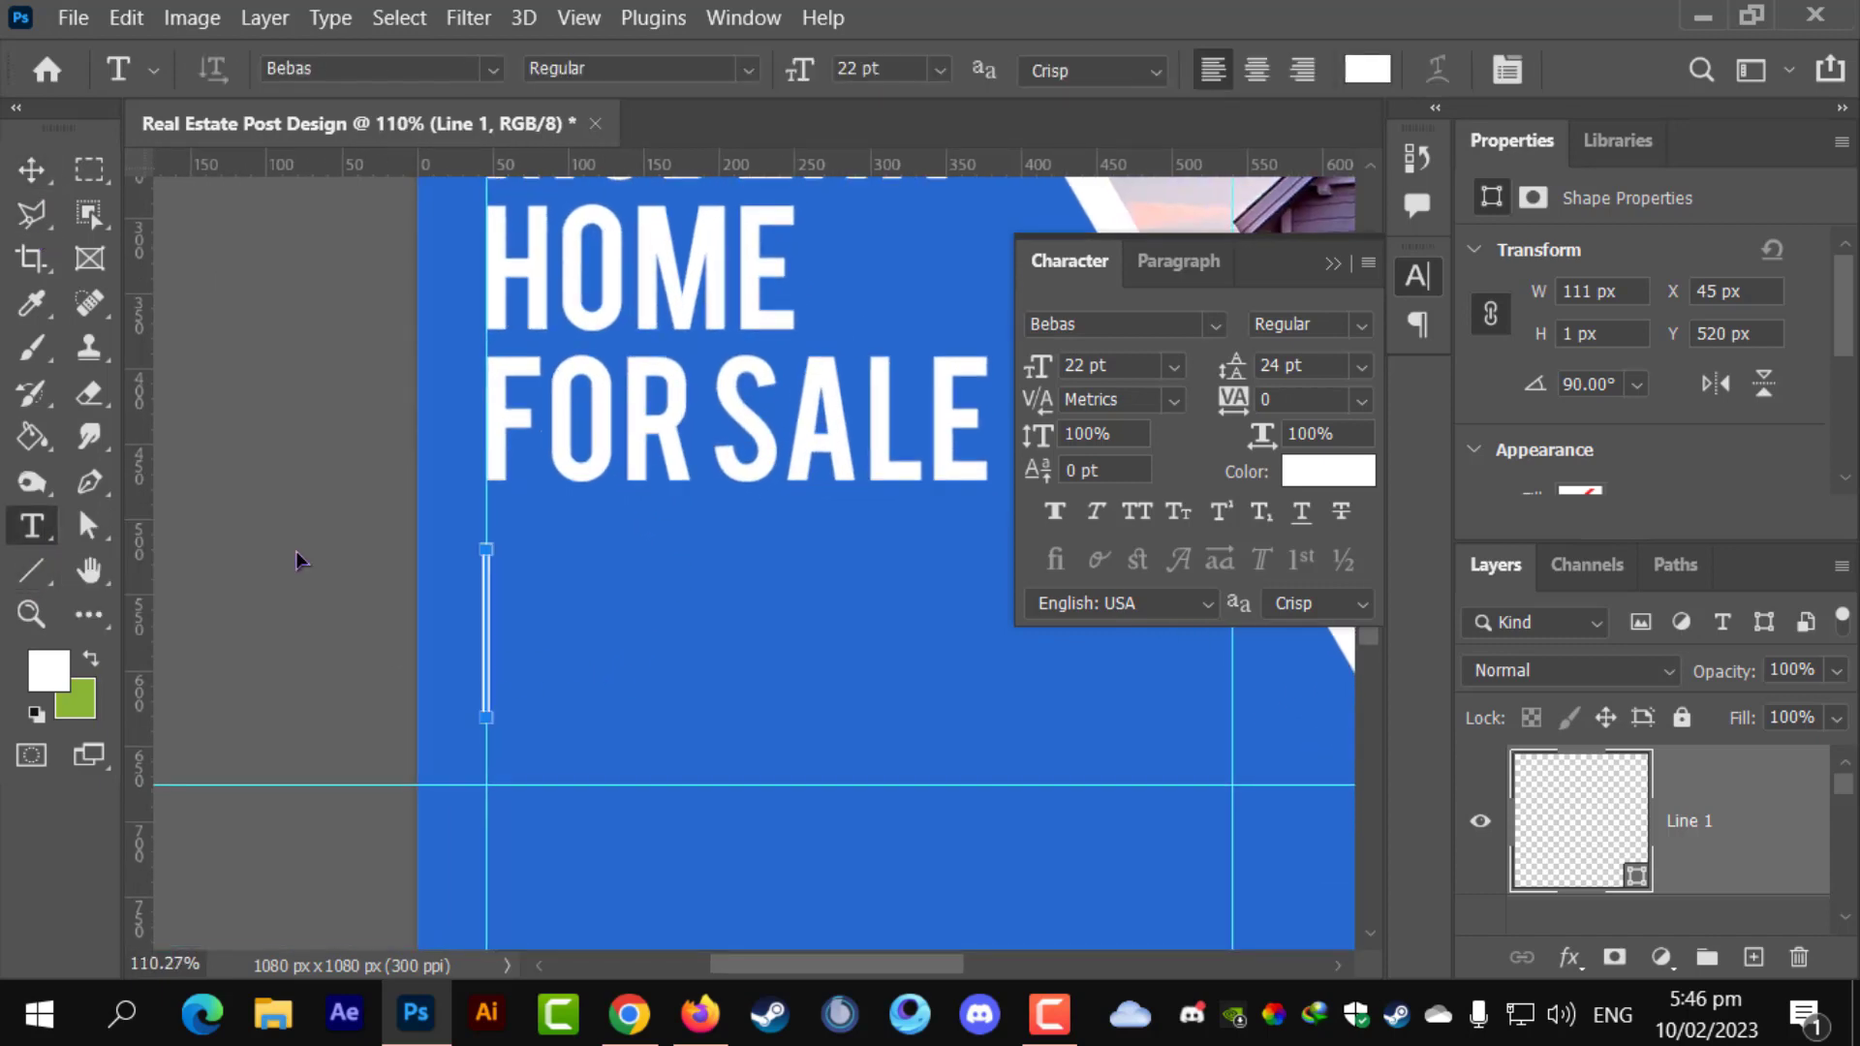
pyautogui.moveTo(515, 579); pyautogui.dragTo(1188, 700)
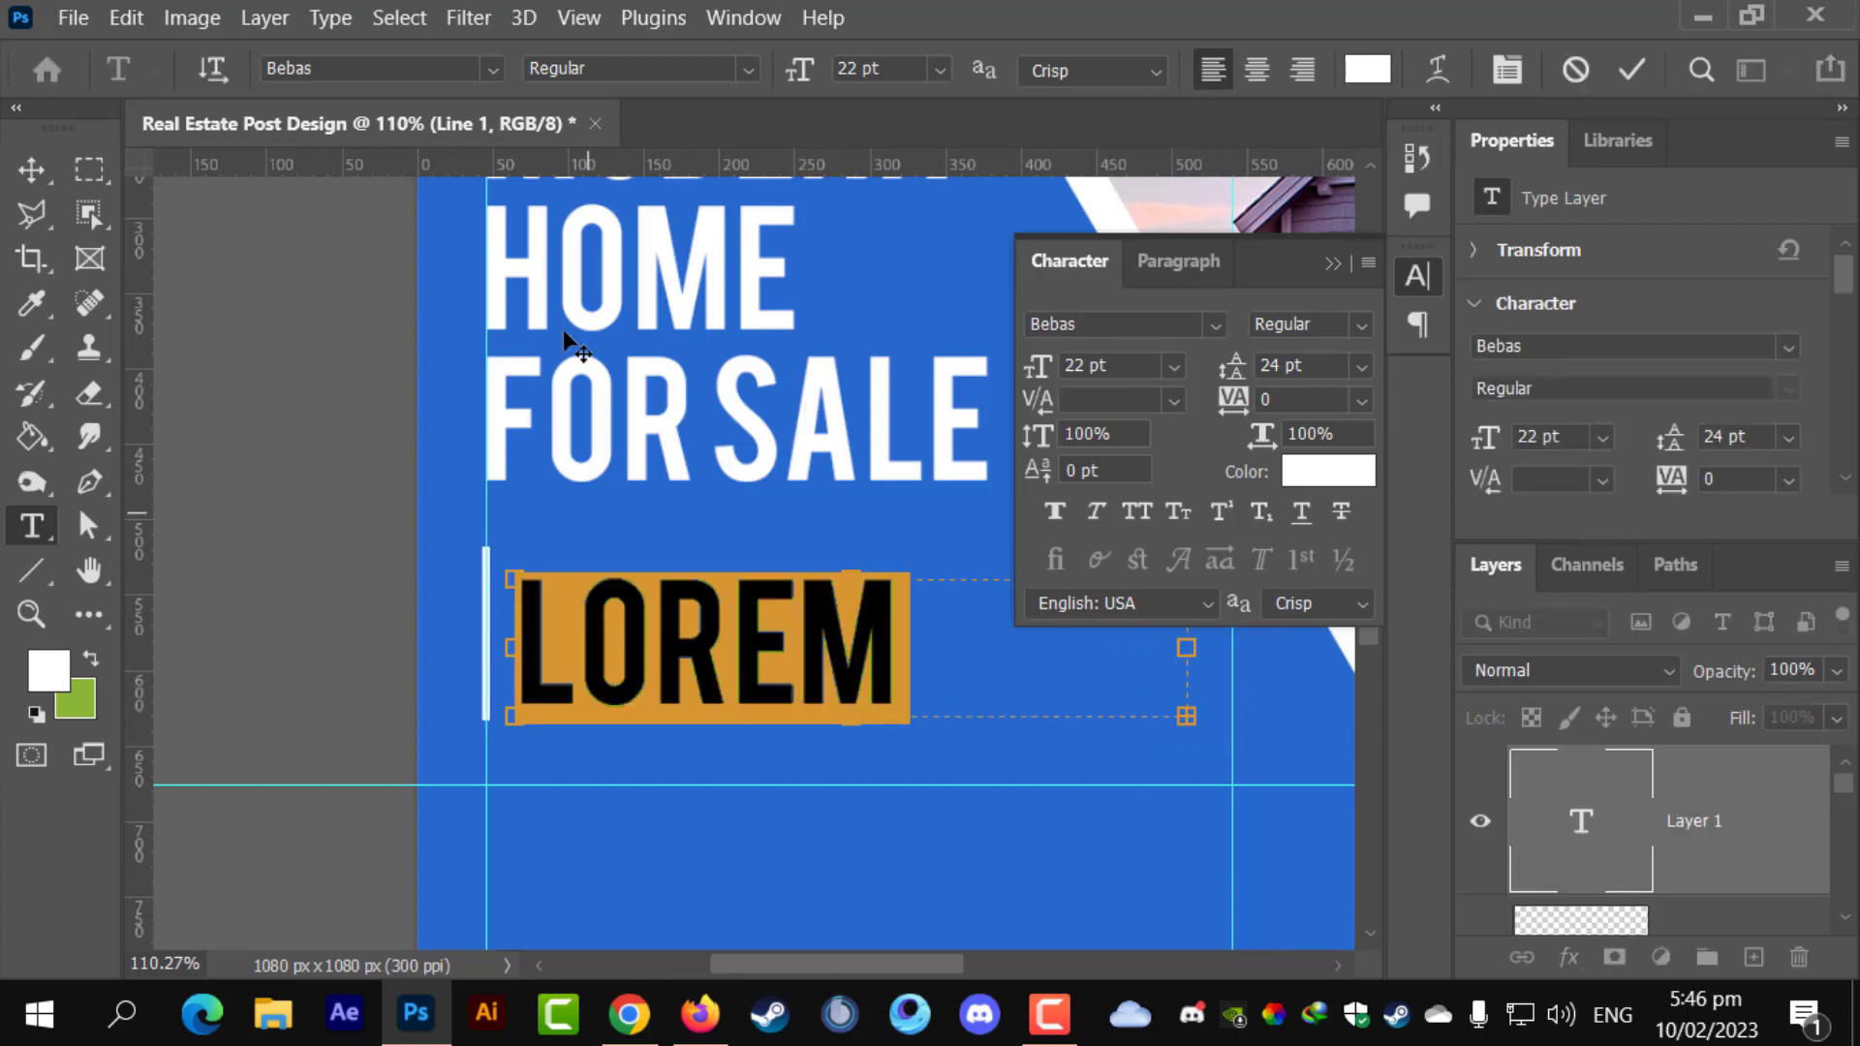
# - Format the placeholder paragraph in Montserrat Regular at 3 pt with 5 pt leading and commit the text
pyautogui.click(492, 68)
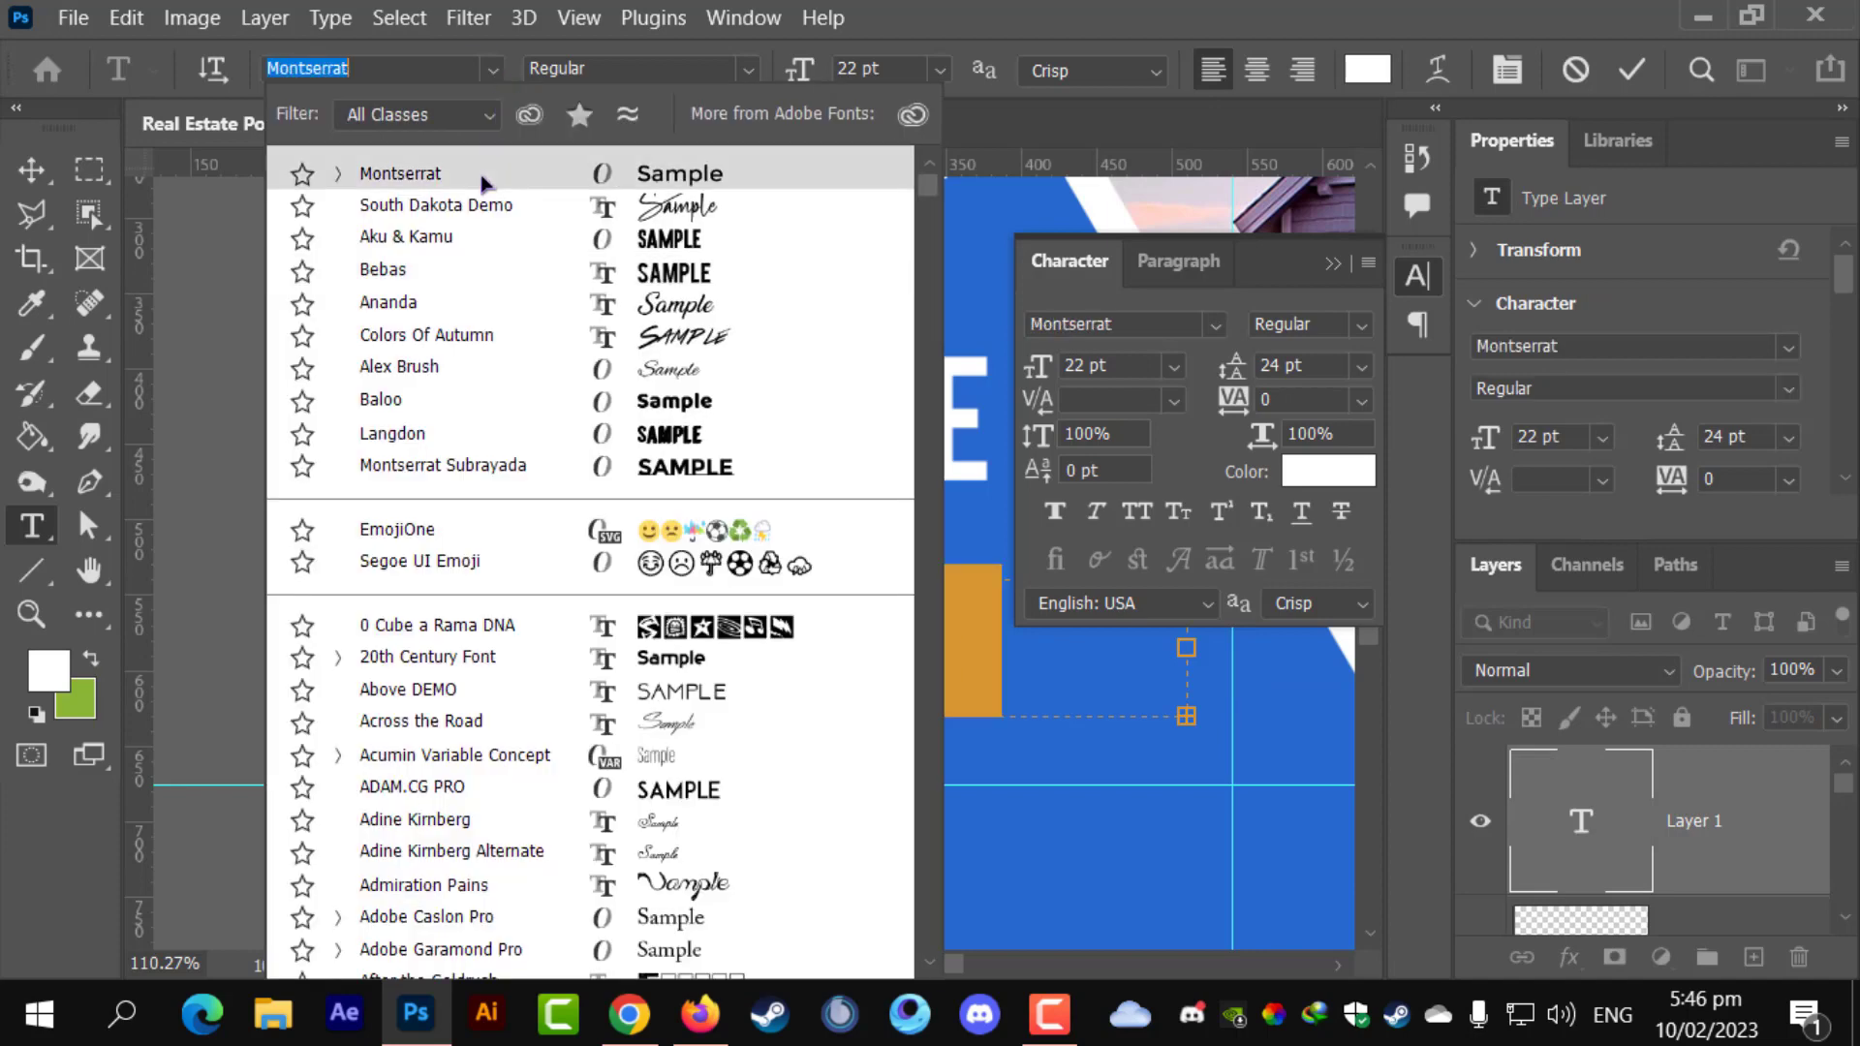
pyautogui.click(478, 177)
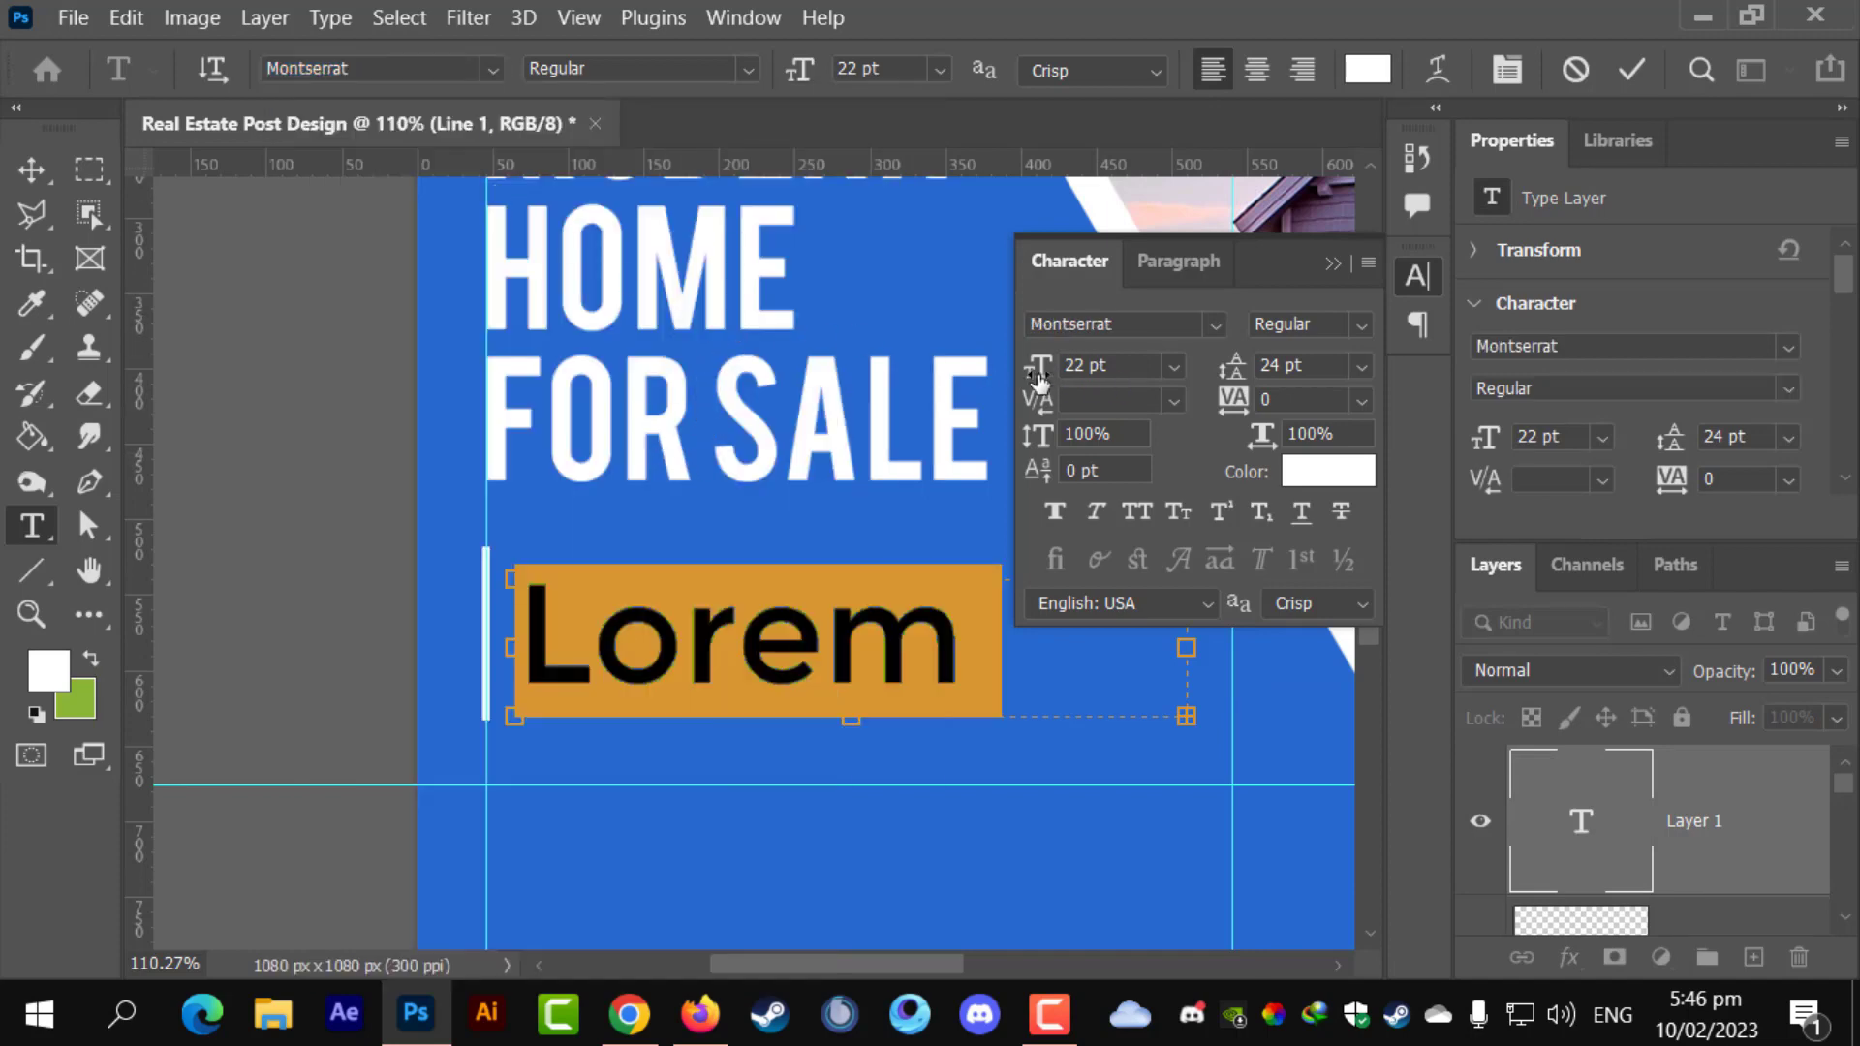
pyautogui.moveTo(1038, 378); pyautogui.dragTo(998, 387)
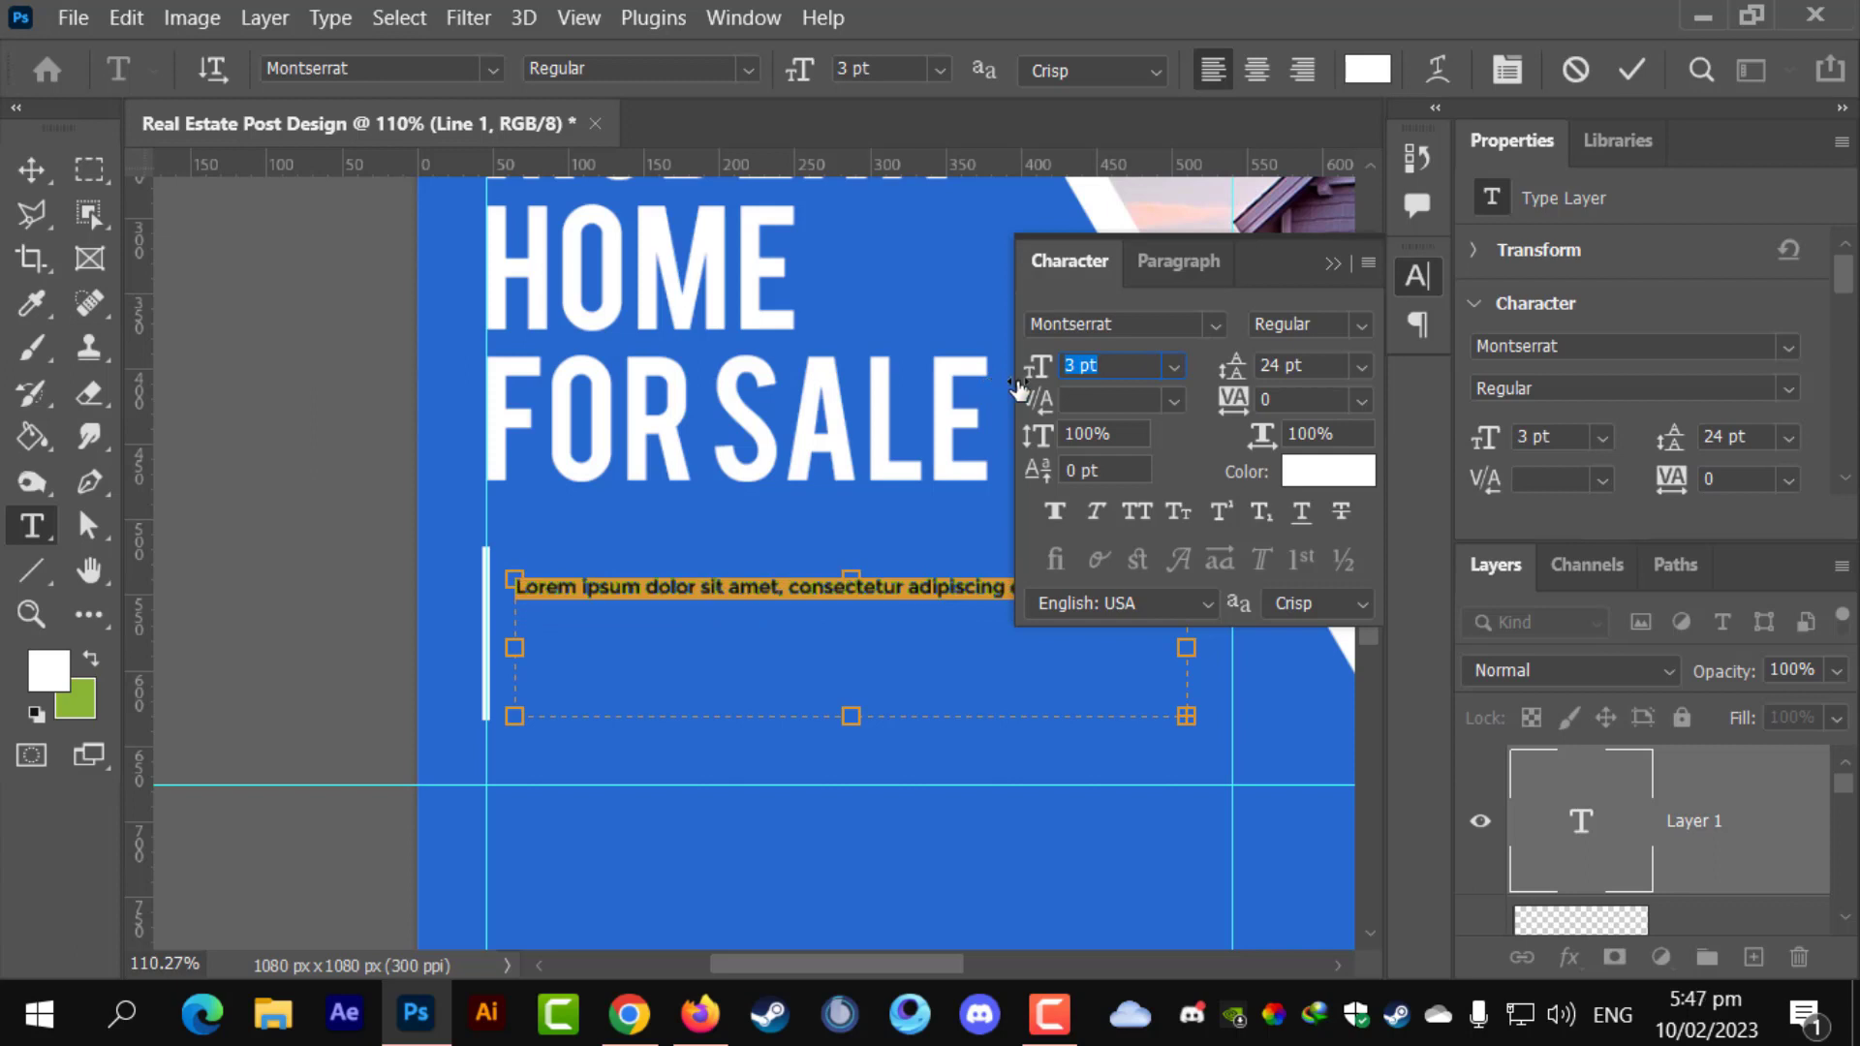
pyautogui.moveTo(1234, 372); pyautogui.dragTo(1203, 389)
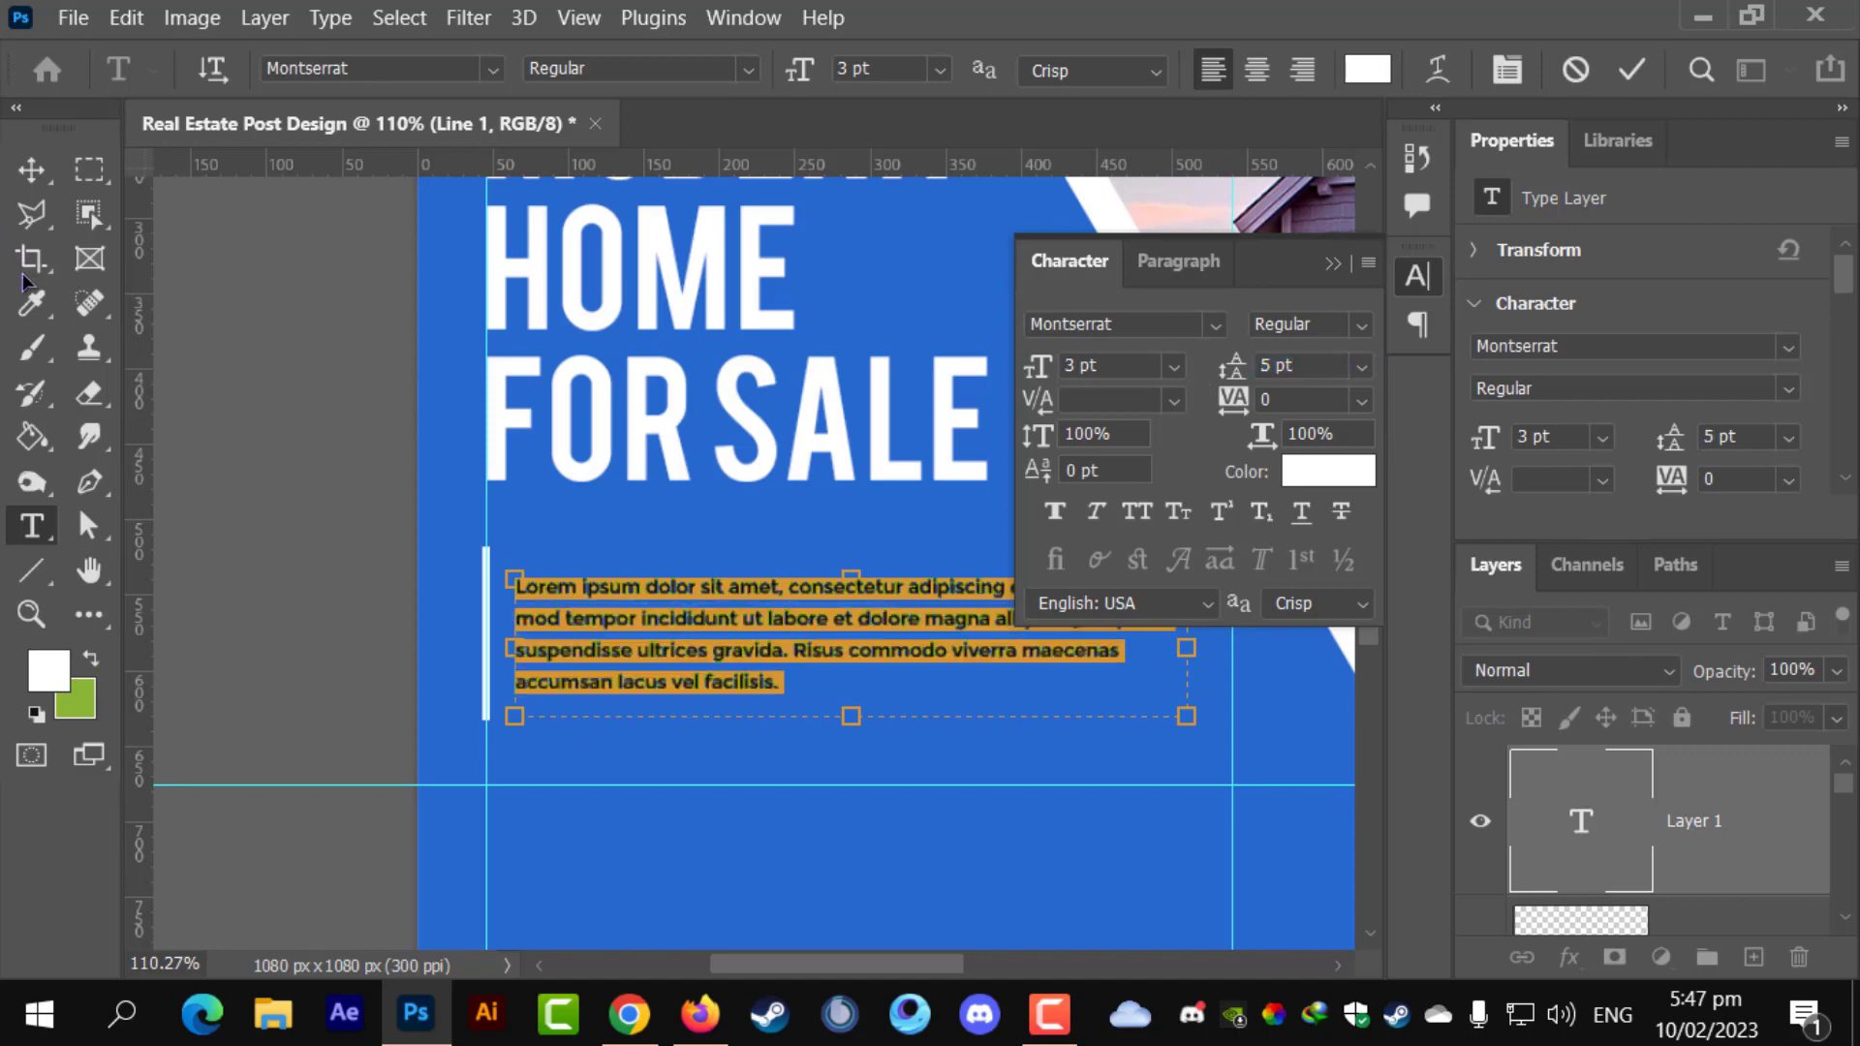
pyautogui.hotkey('ctrl', 'Return')
# - Move the paragraph up so its first line sits near the white line's upper end, and collapse the Character panel
pyautogui.moveTo(608, 586); pyautogui.dragTo(620, 552)
pyautogui.scroll(-1, 914, 672)
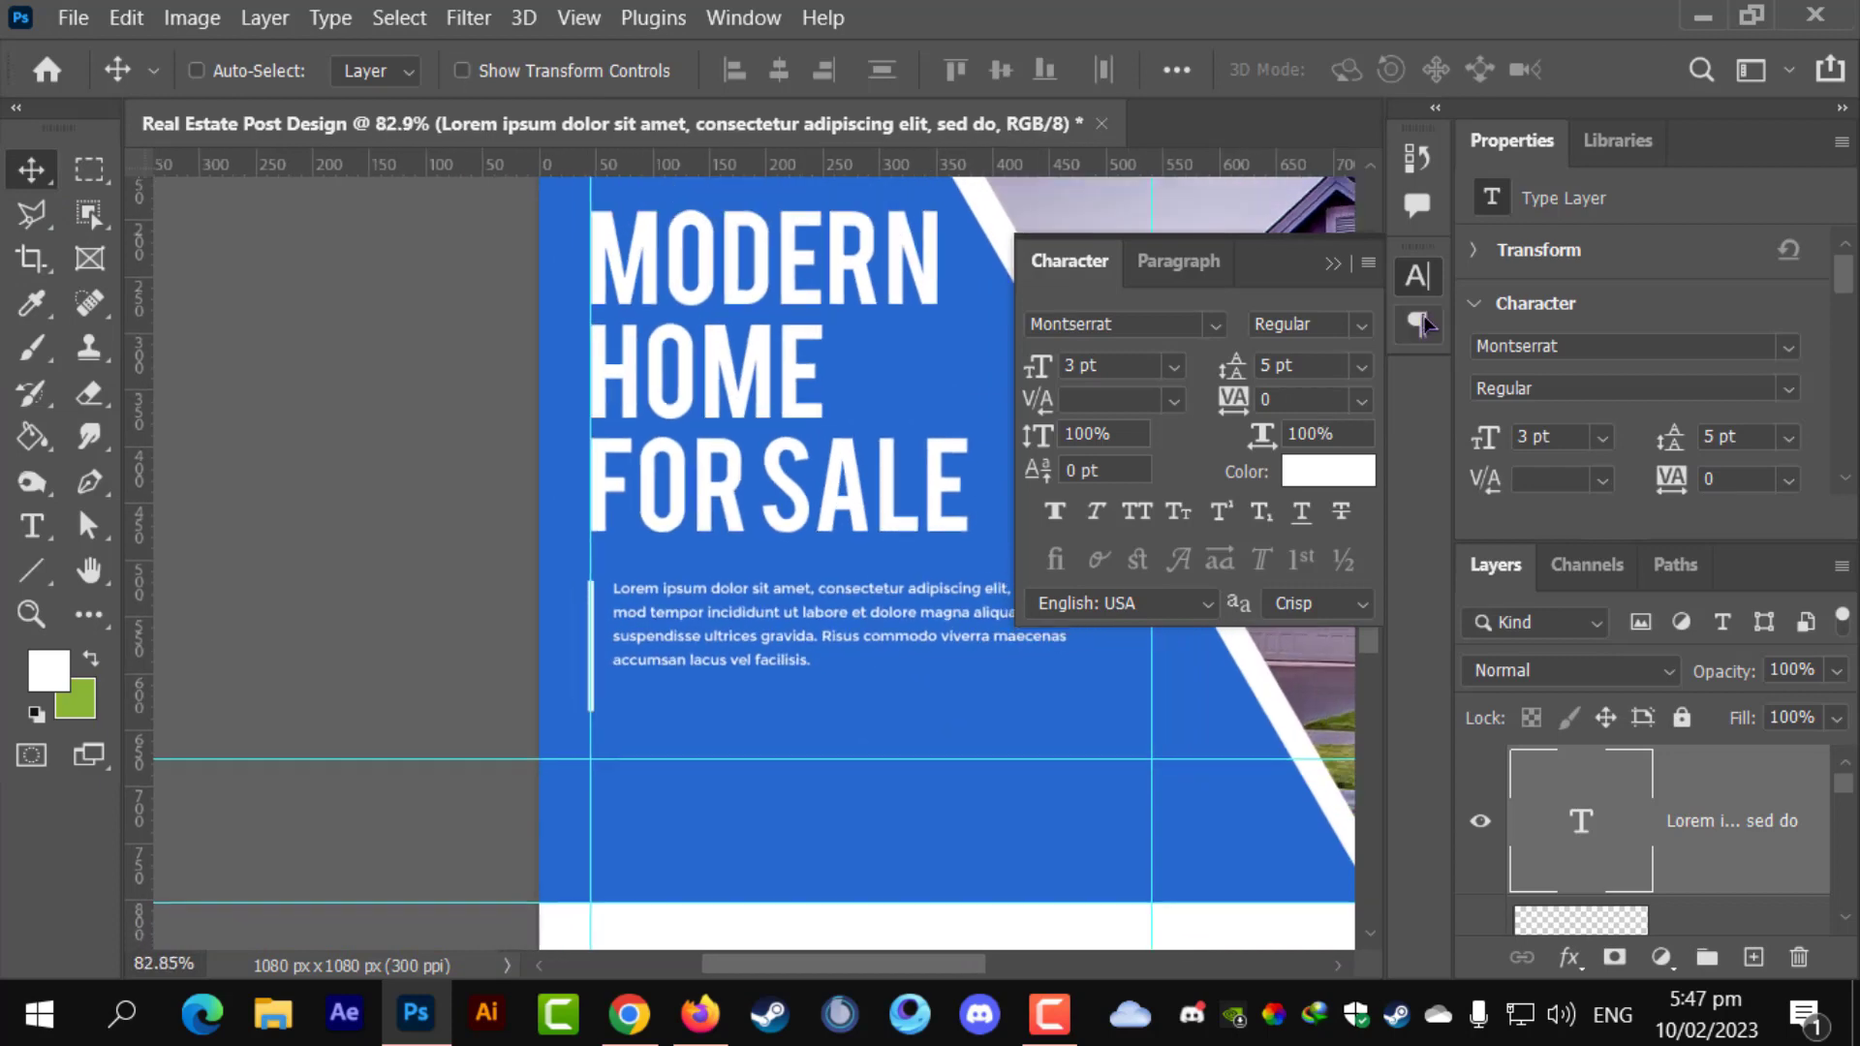
pyautogui.click(1347, 265)
pyautogui.scroll(1, 1129, 664)
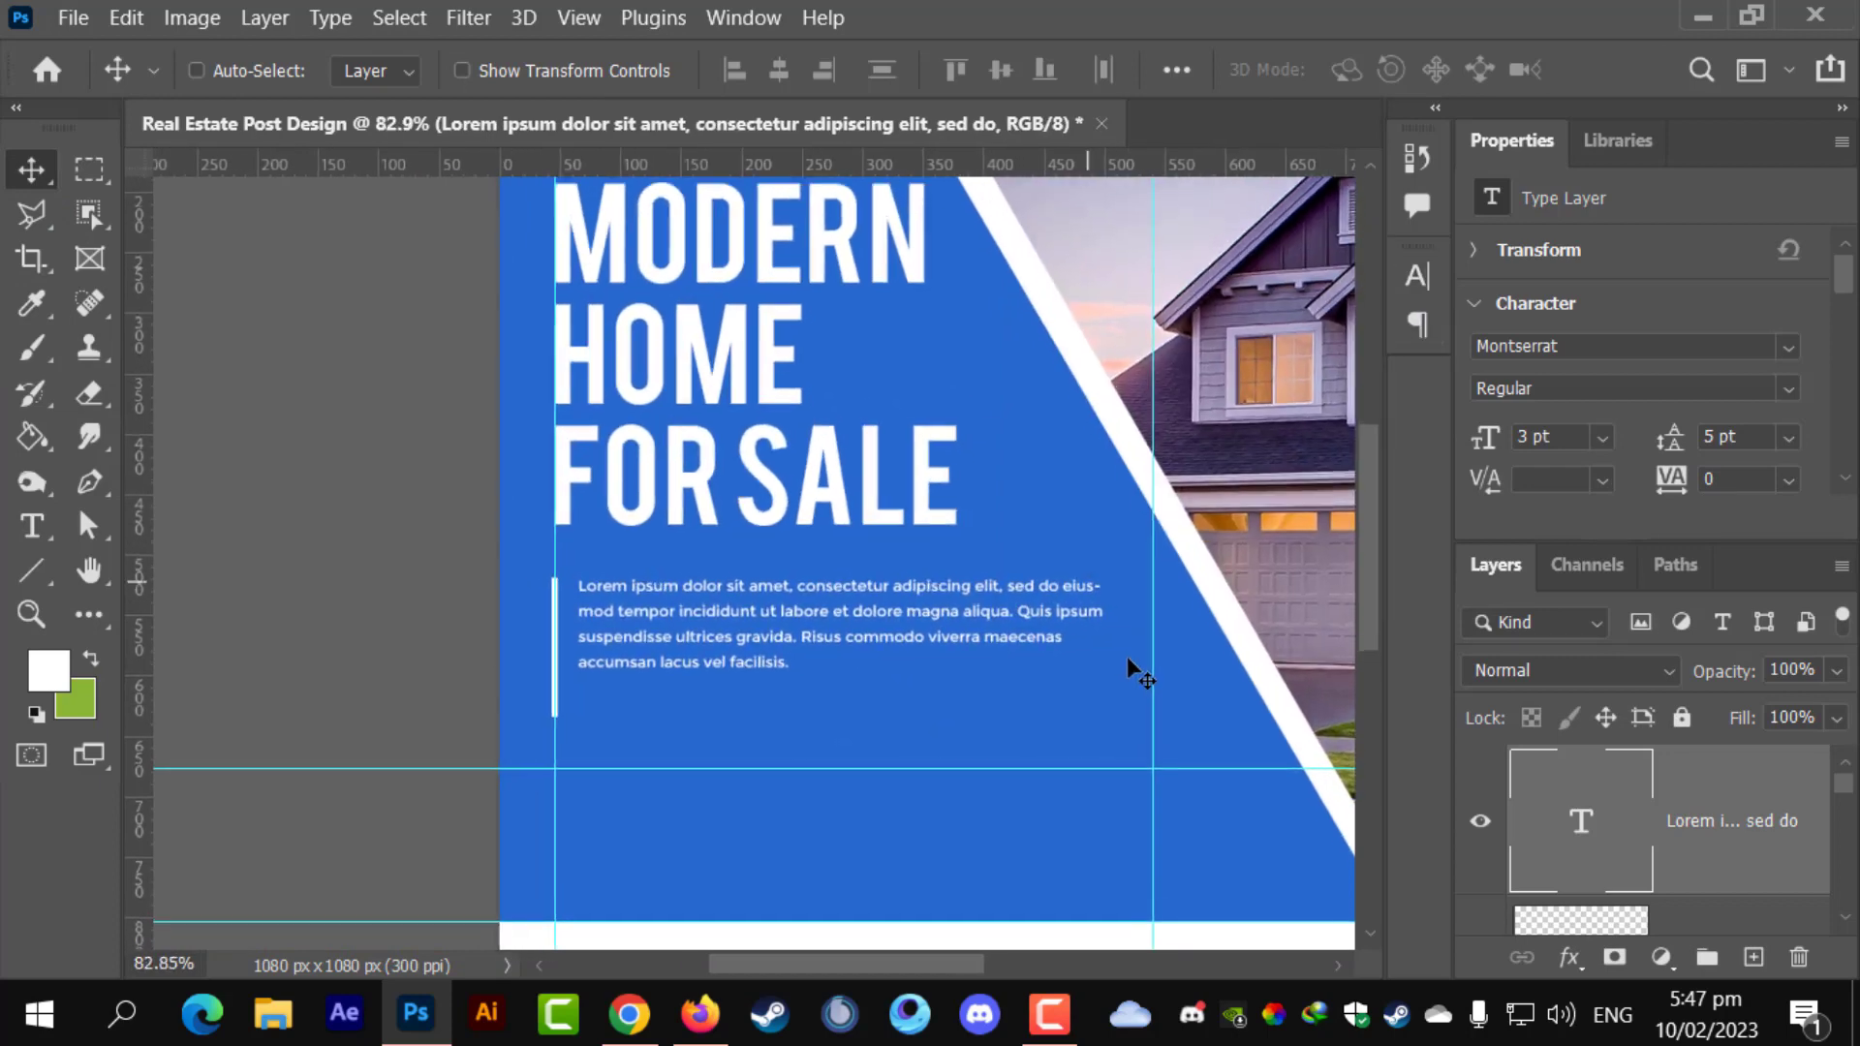
# - Scale the paragraph to about 108.41% and shift it slightly left and down, closer to the white line
pyautogui.hotkey('ctrl', 't')
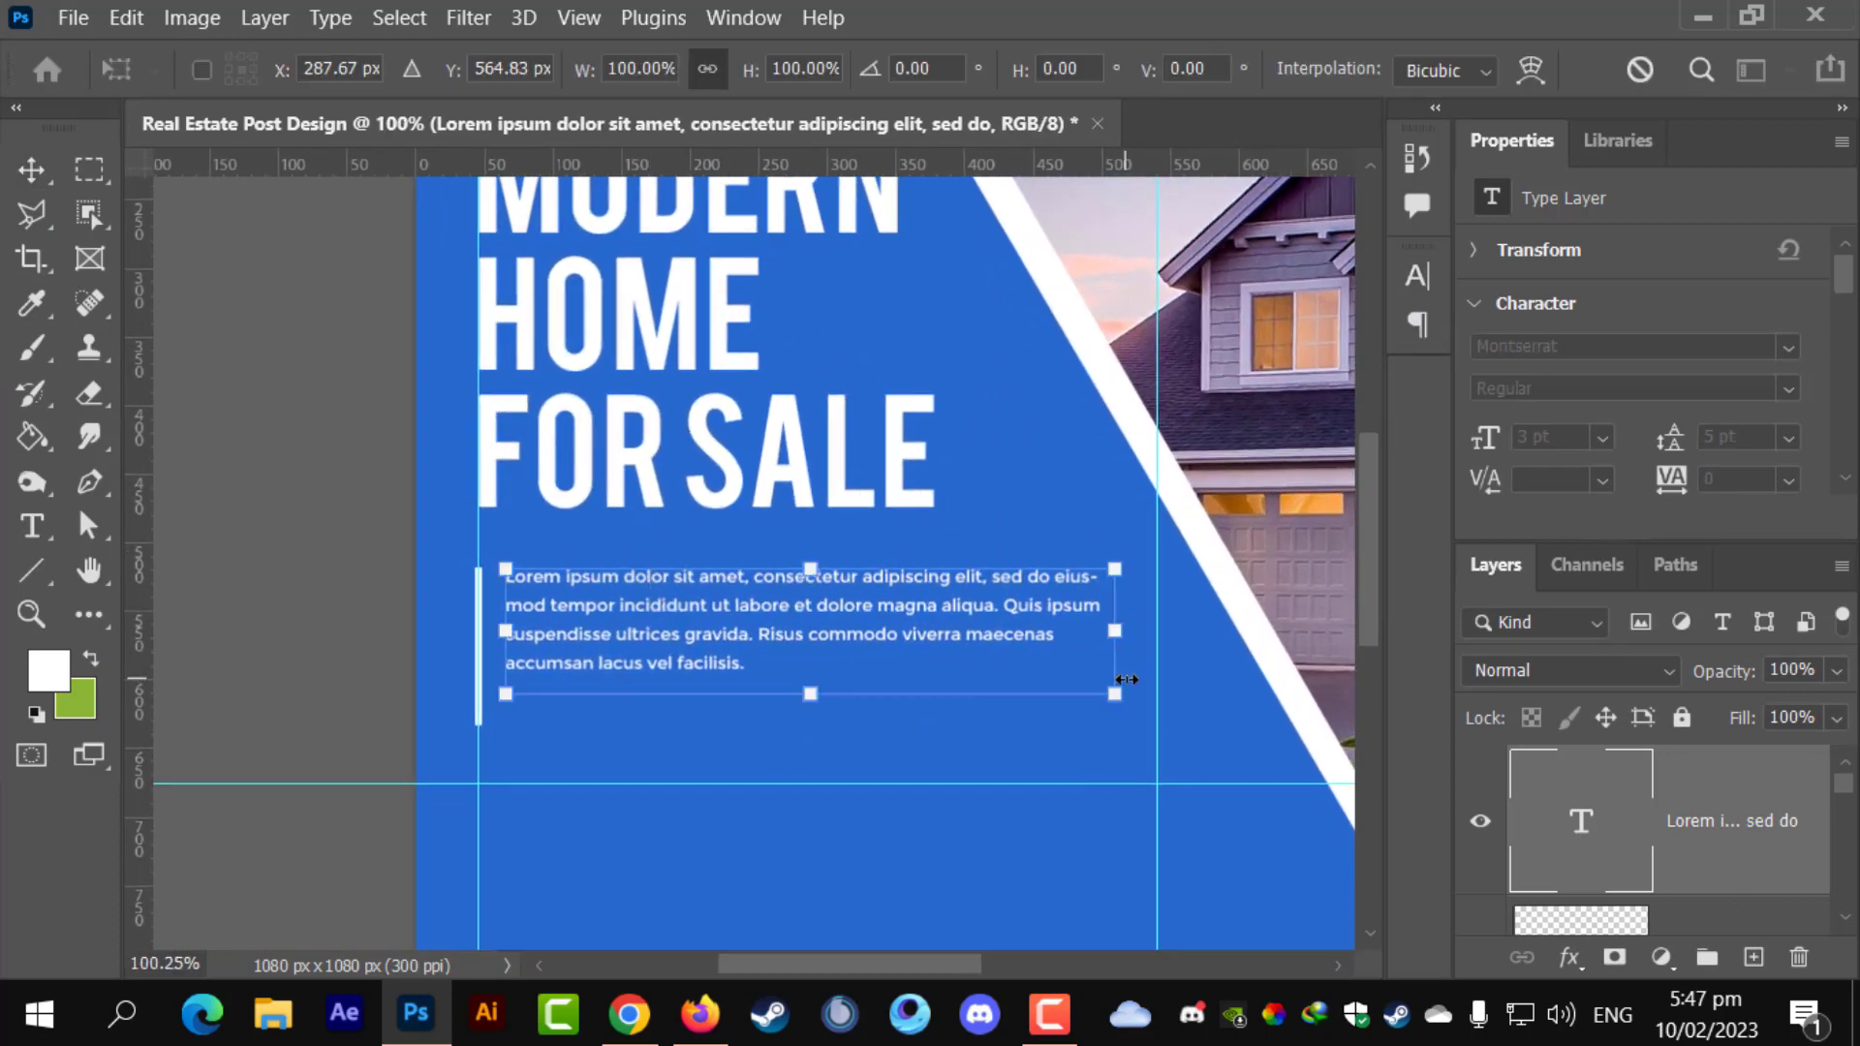
pyautogui.moveTo(1112, 694); pyautogui.dragTo(1170, 738)
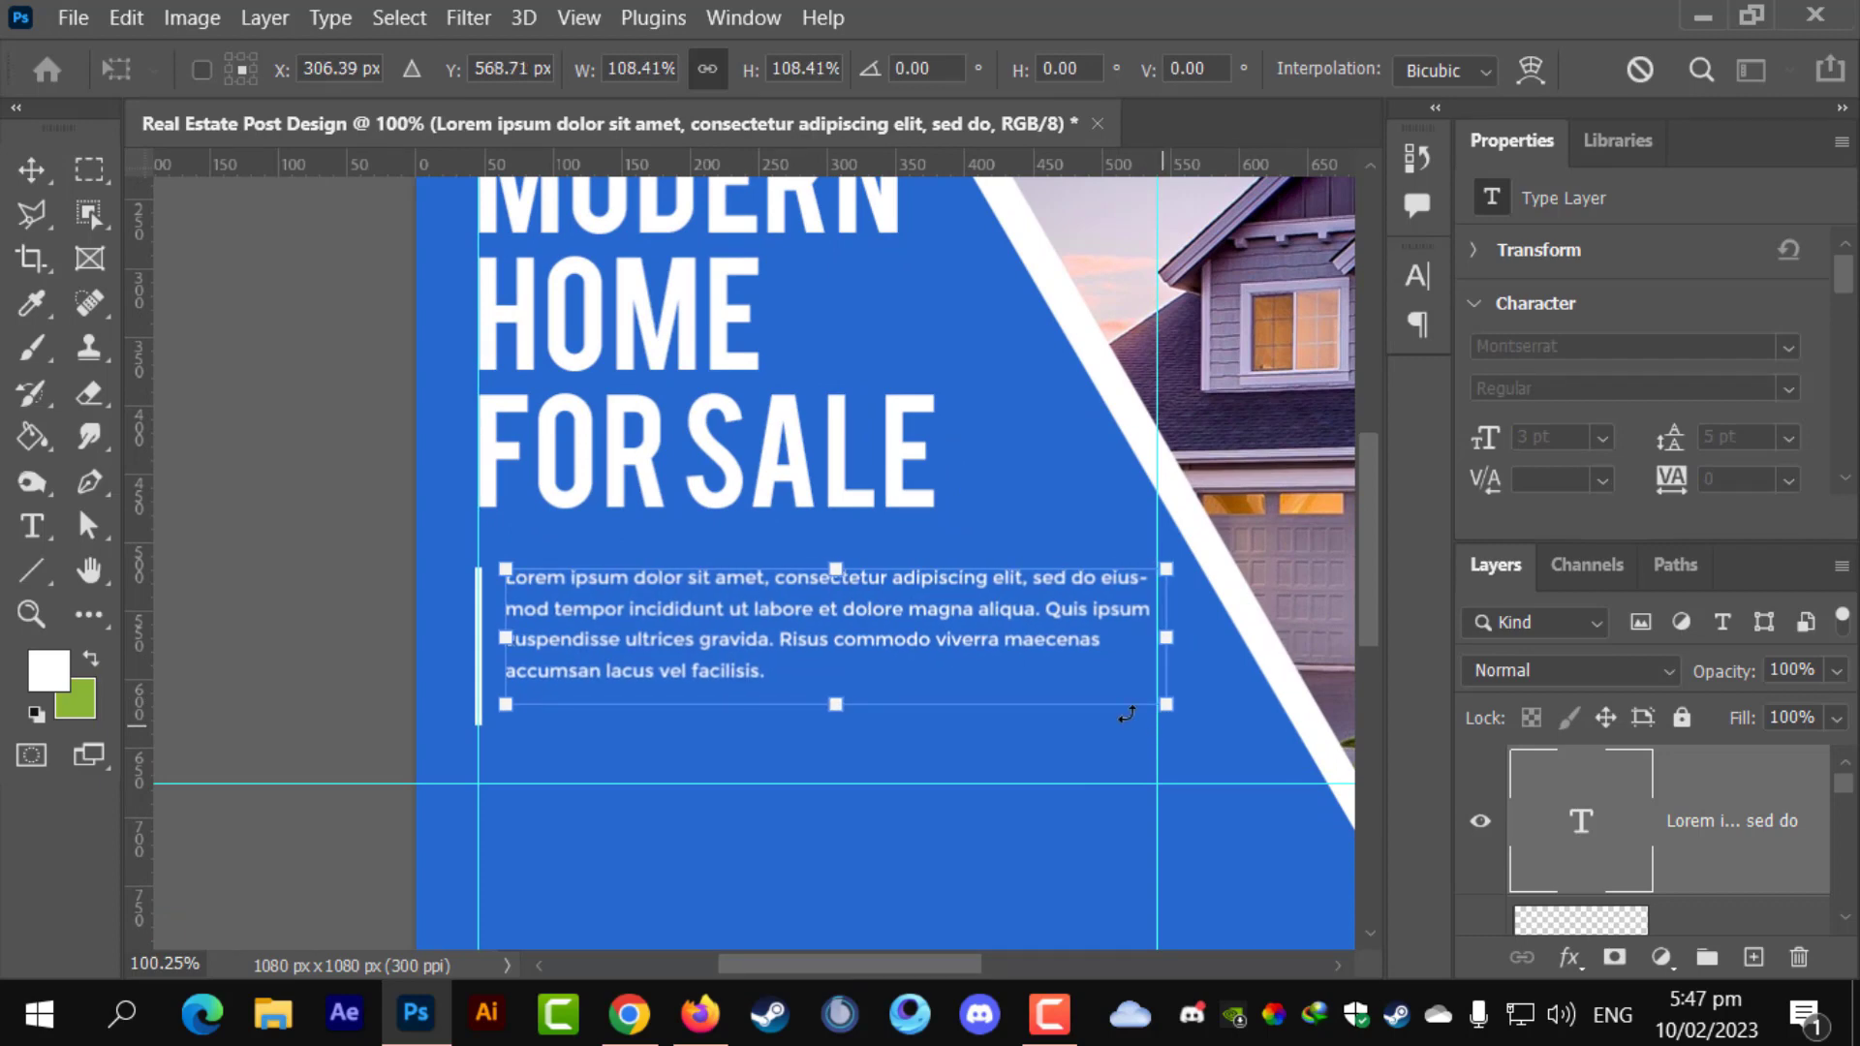
pyautogui.moveTo(806, 605); pyautogui.dragTo(784, 611)
pyautogui.press('Return')
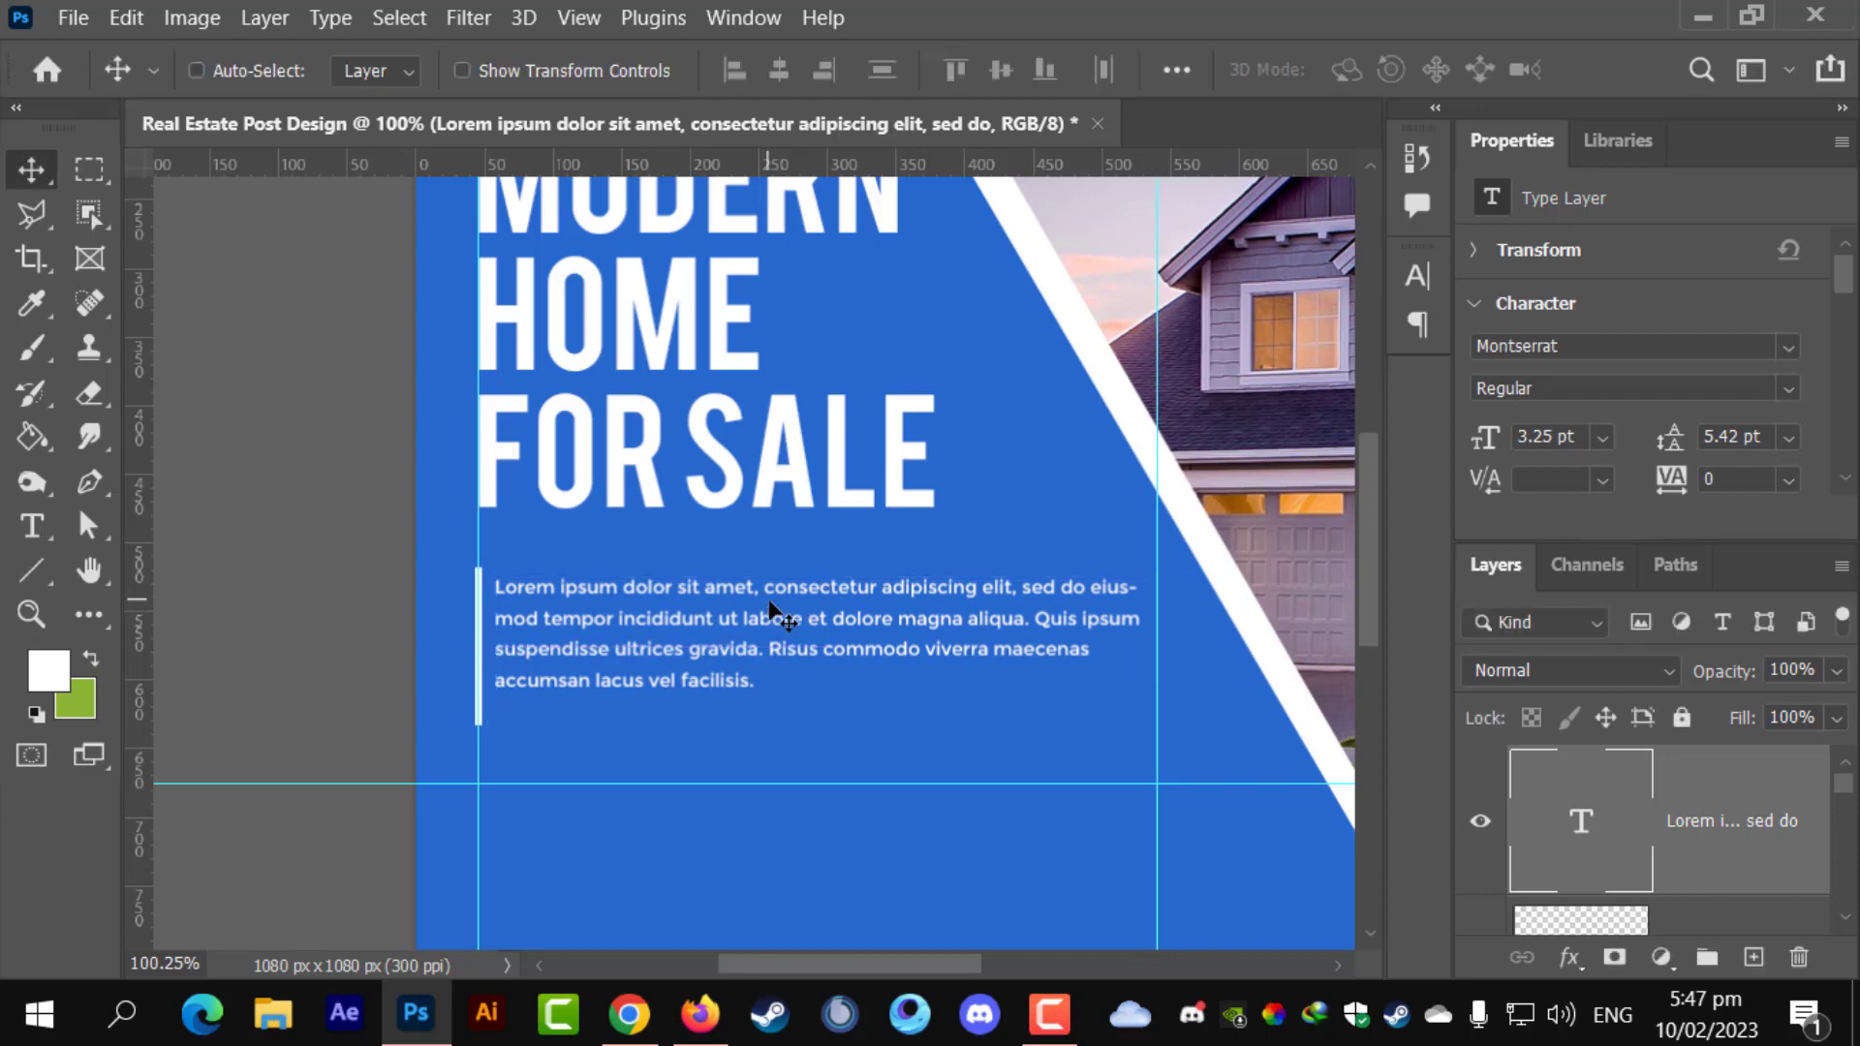
# - Nudge the paragraph up by about 5 px beside the white line and examine the line's lower end
pyautogui.scroll(-4, 772, 620)
pyautogui.scroll(2, 532, 717)
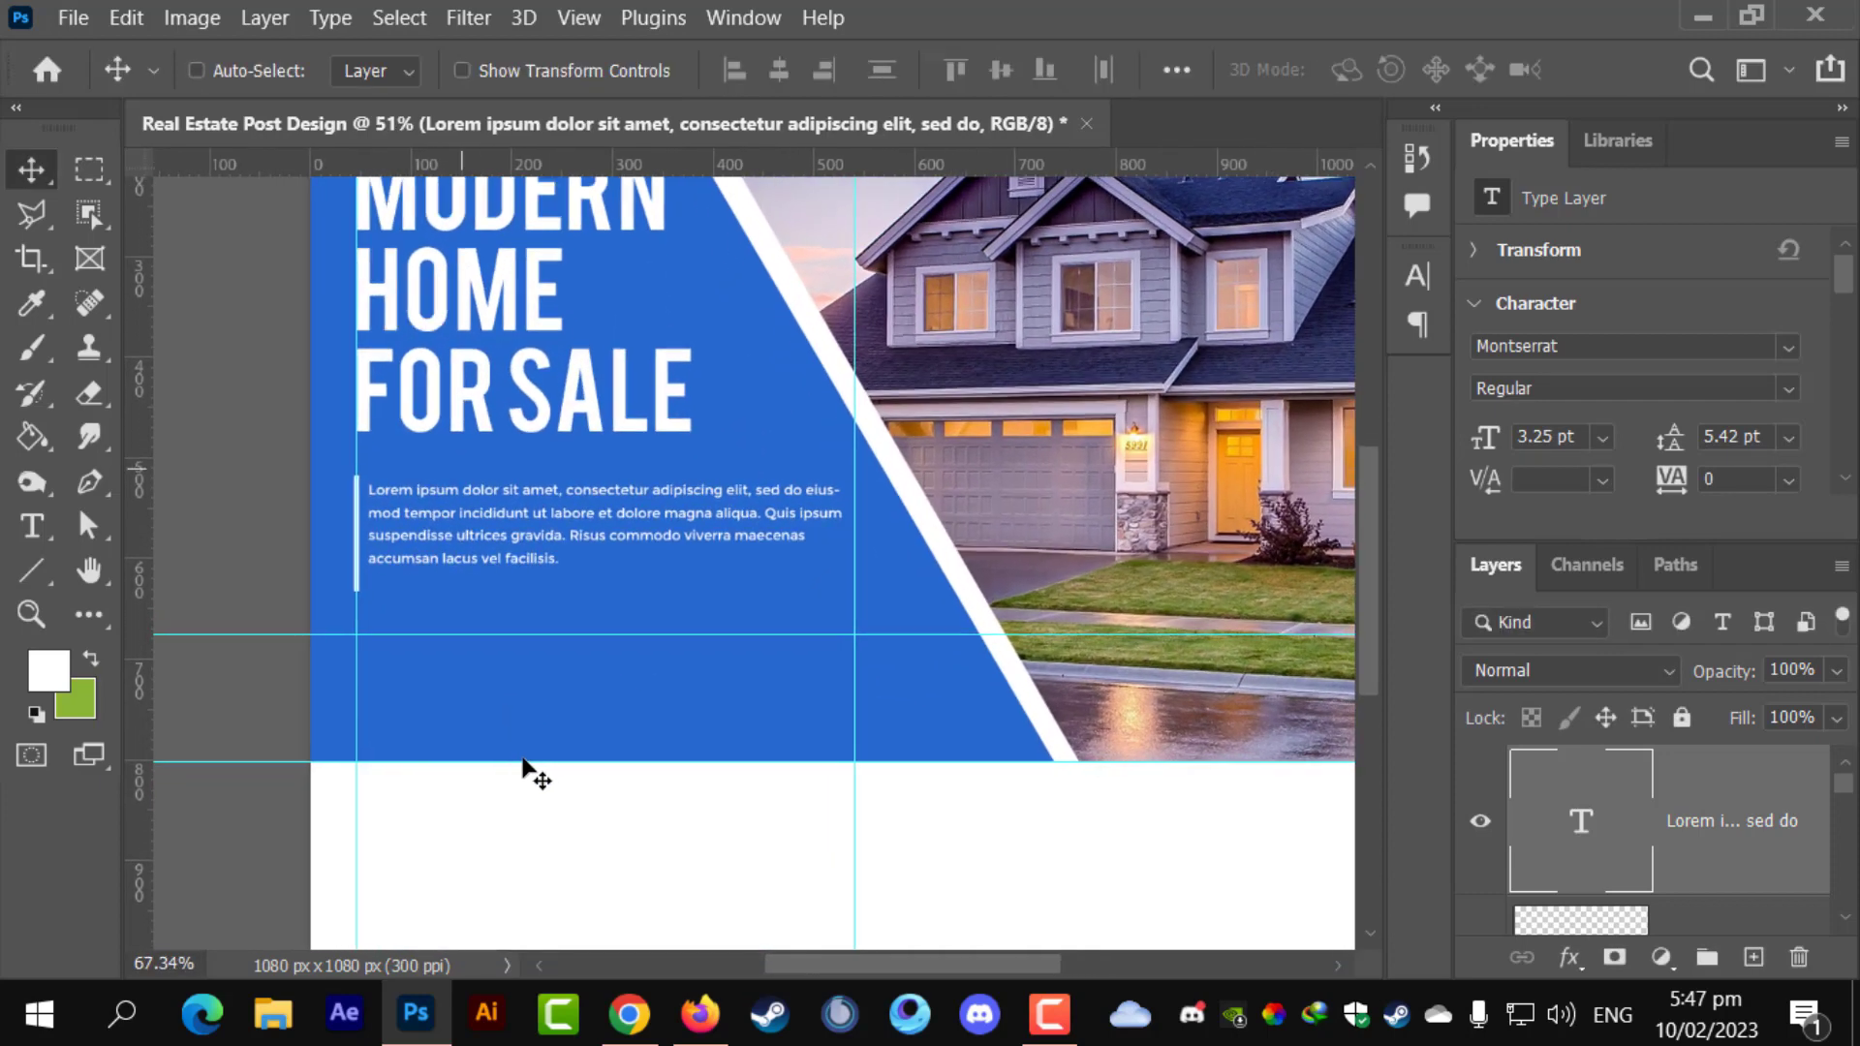
pyautogui.scroll(3, 524, 768)
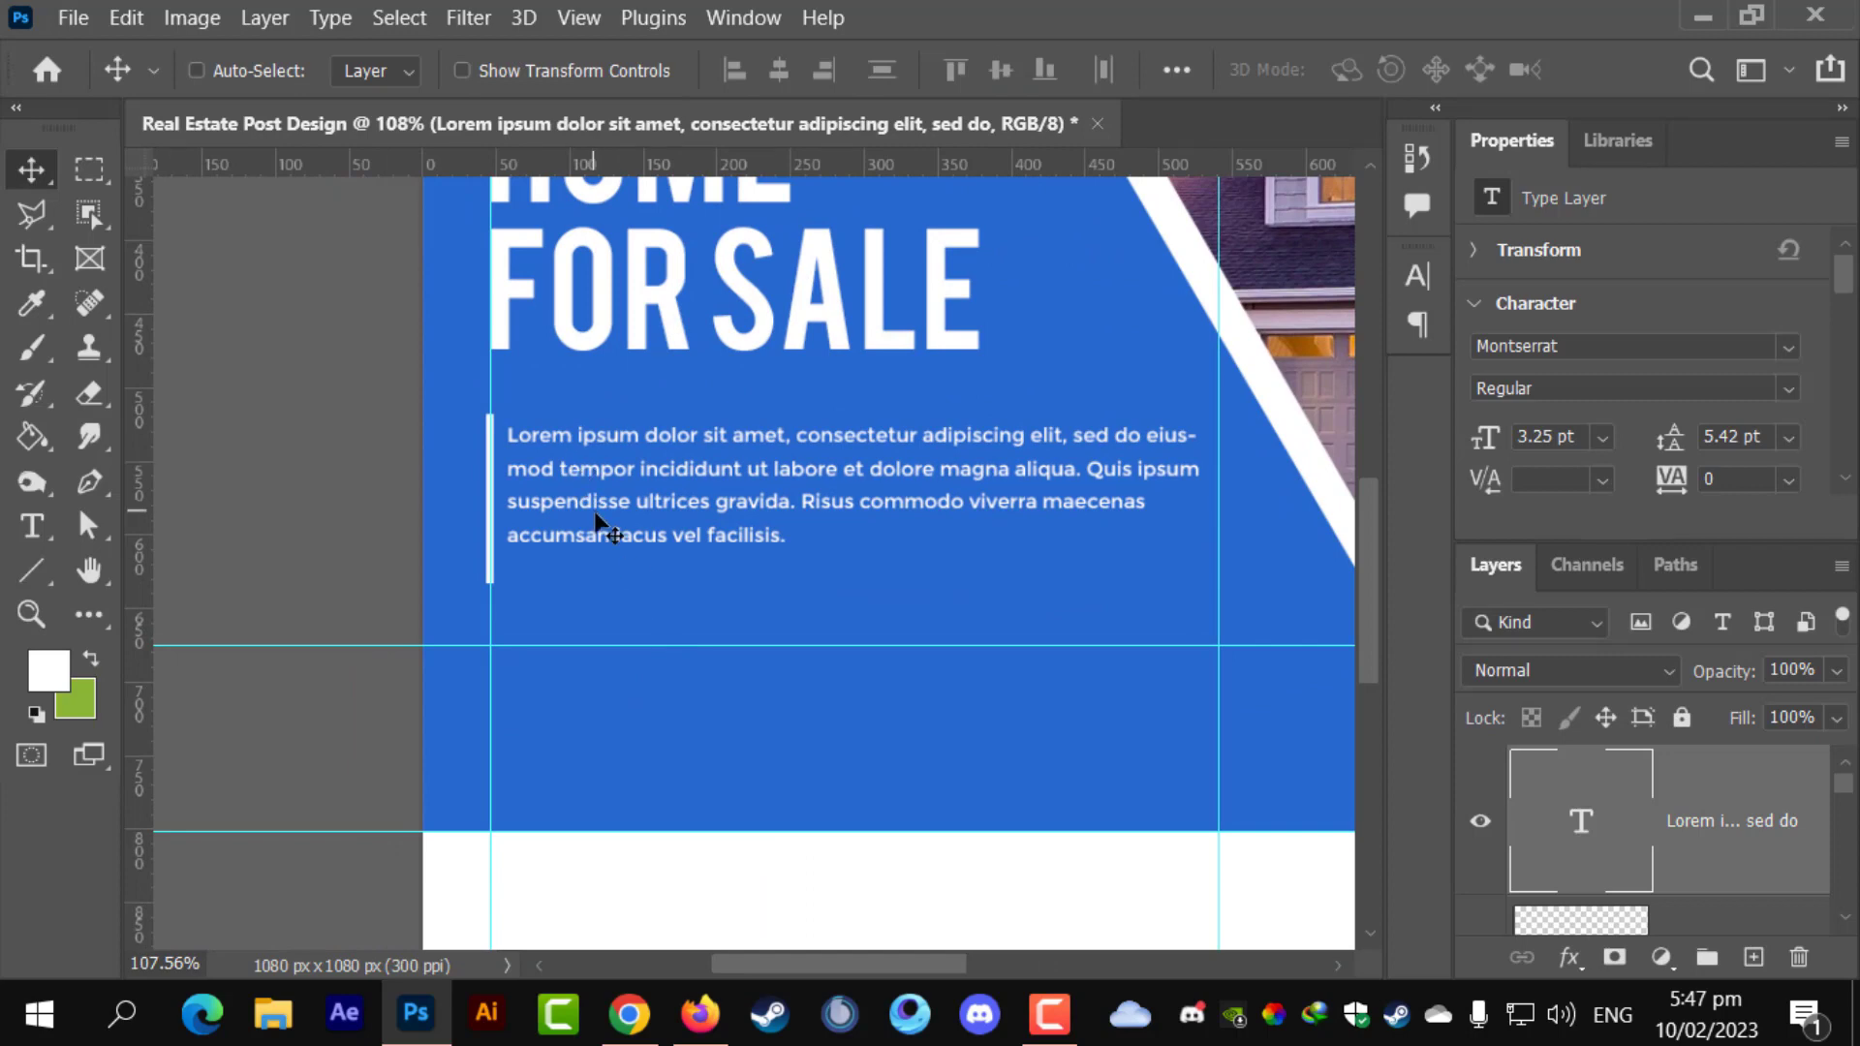
pyautogui.moveTo(607, 516)
pyautogui.mouseDown()
pyautogui.moveTo(606, 548)
pyautogui.moveTo(606, 492)
pyautogui.mouseUp()
pyautogui.scroll(6, 457, 502)
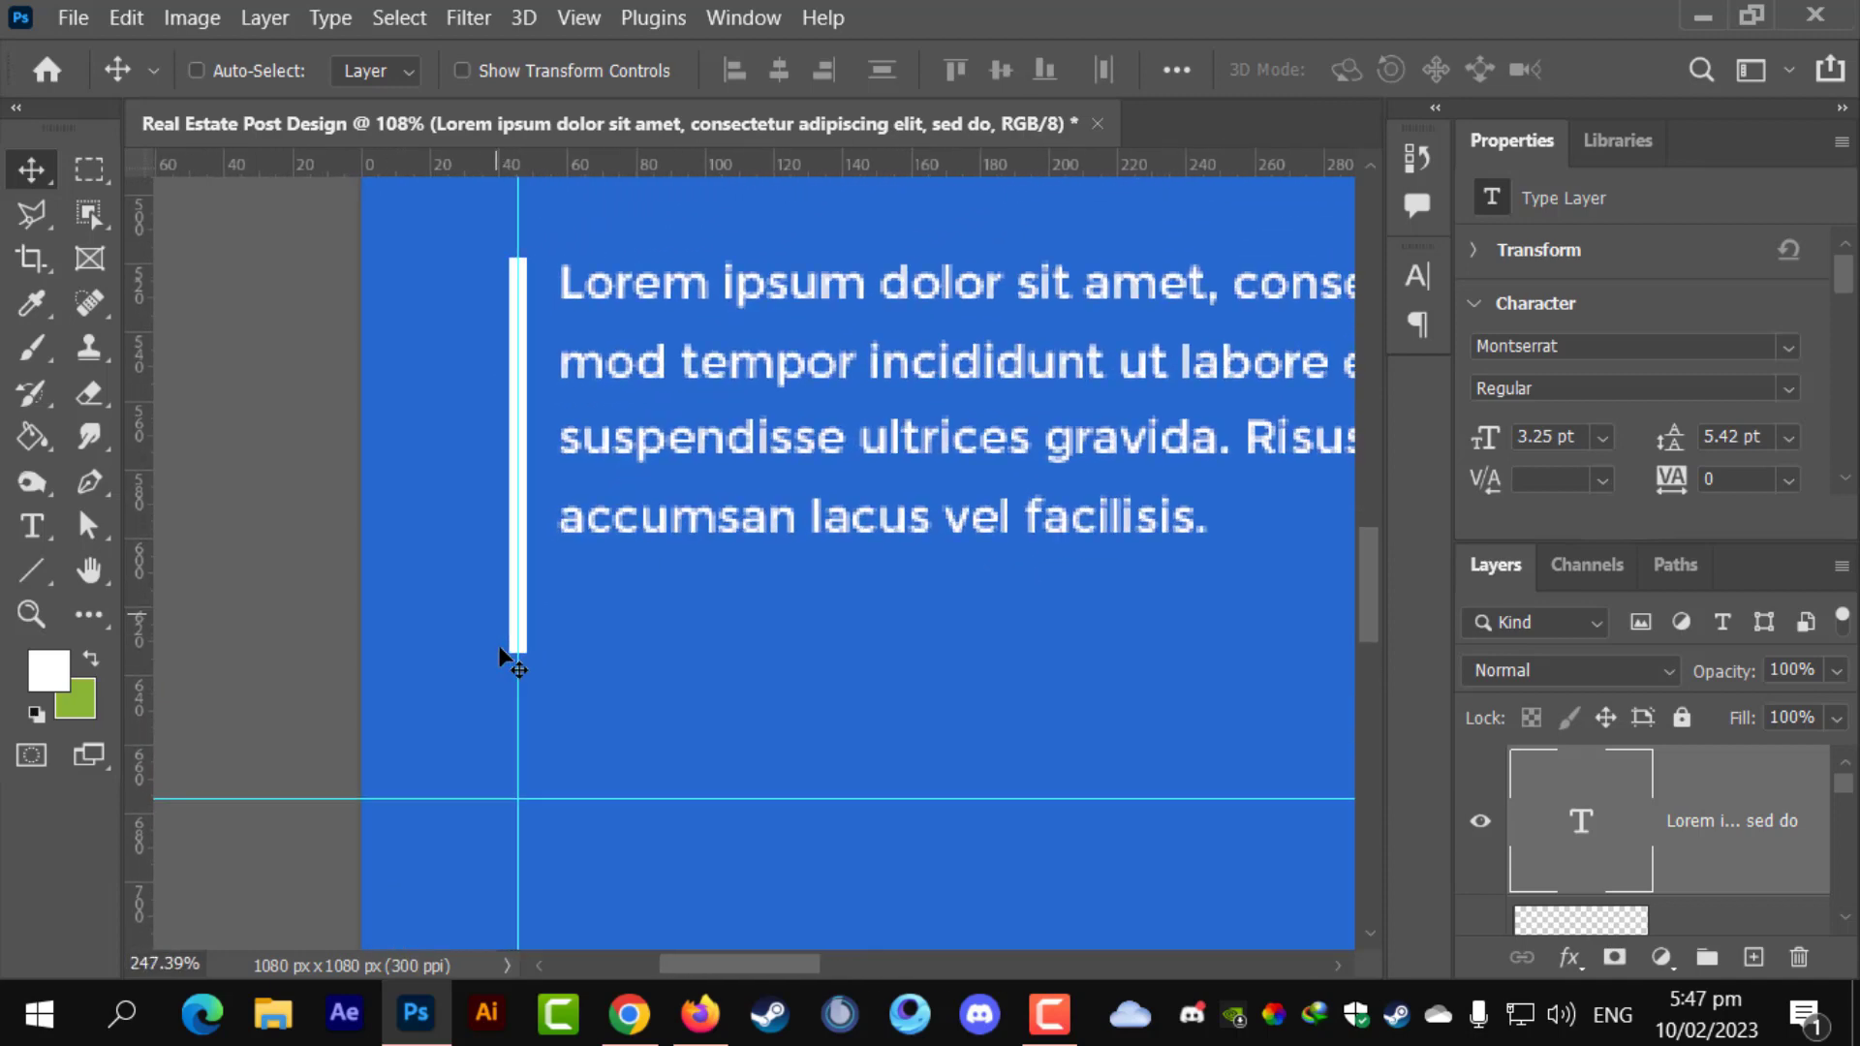
pyautogui.scroll(2, 500, 648)
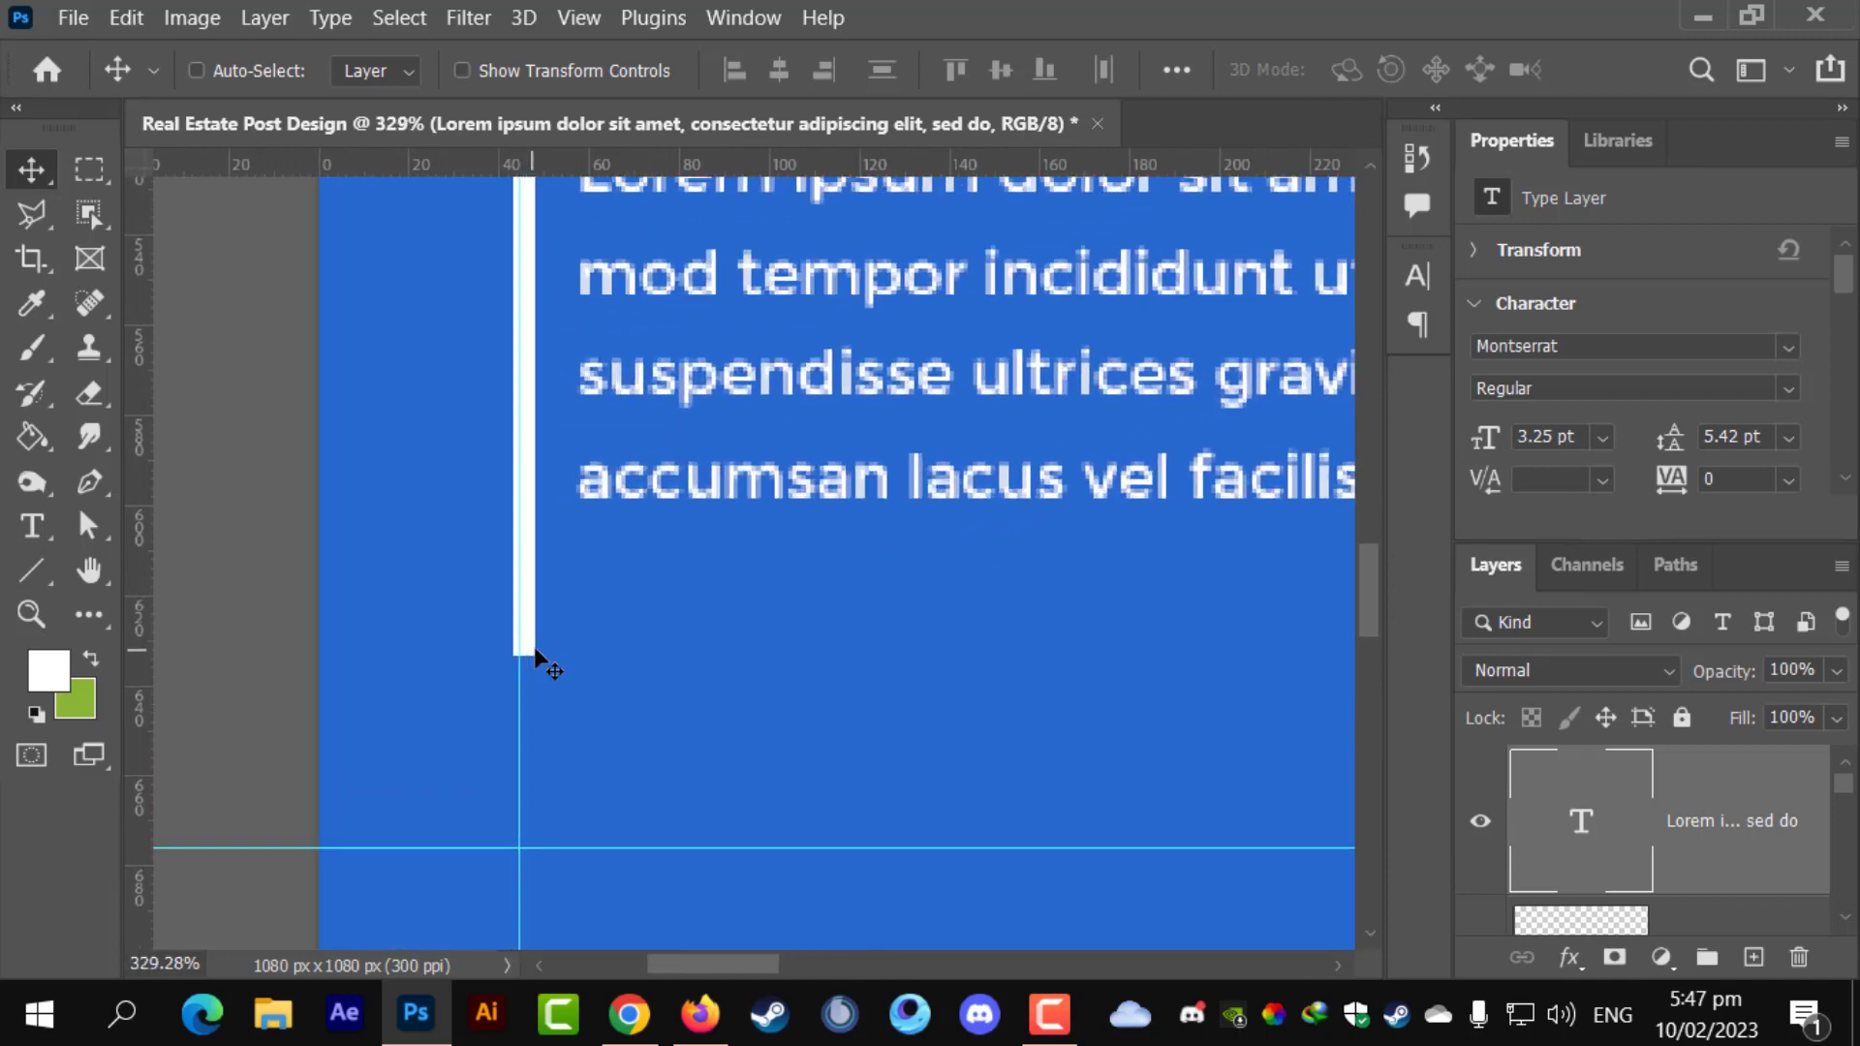
# - Center the vertical guide on the white line and shorten the line from its lower end to about 69.57% of its height
pyautogui.moveTo(520, 651); pyautogui.dragTo(529, 647)
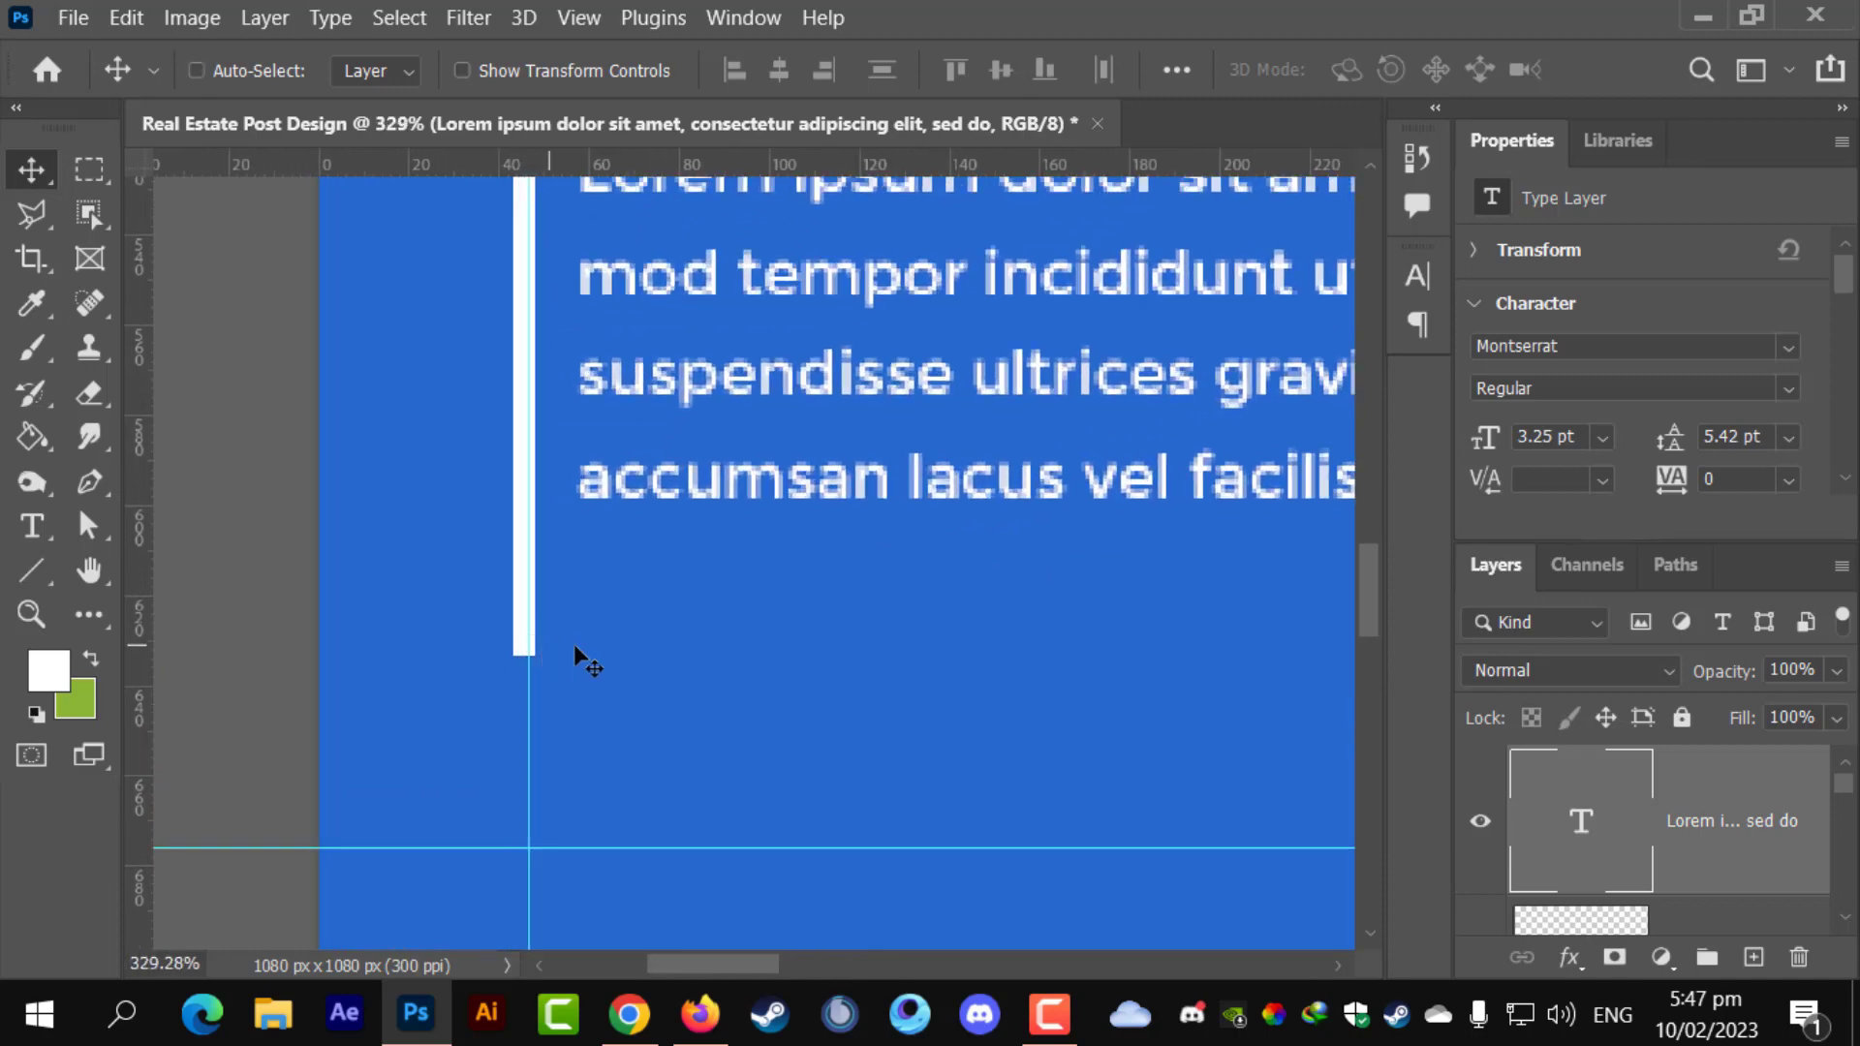
pyautogui.hotkey('ctrl', 'z')
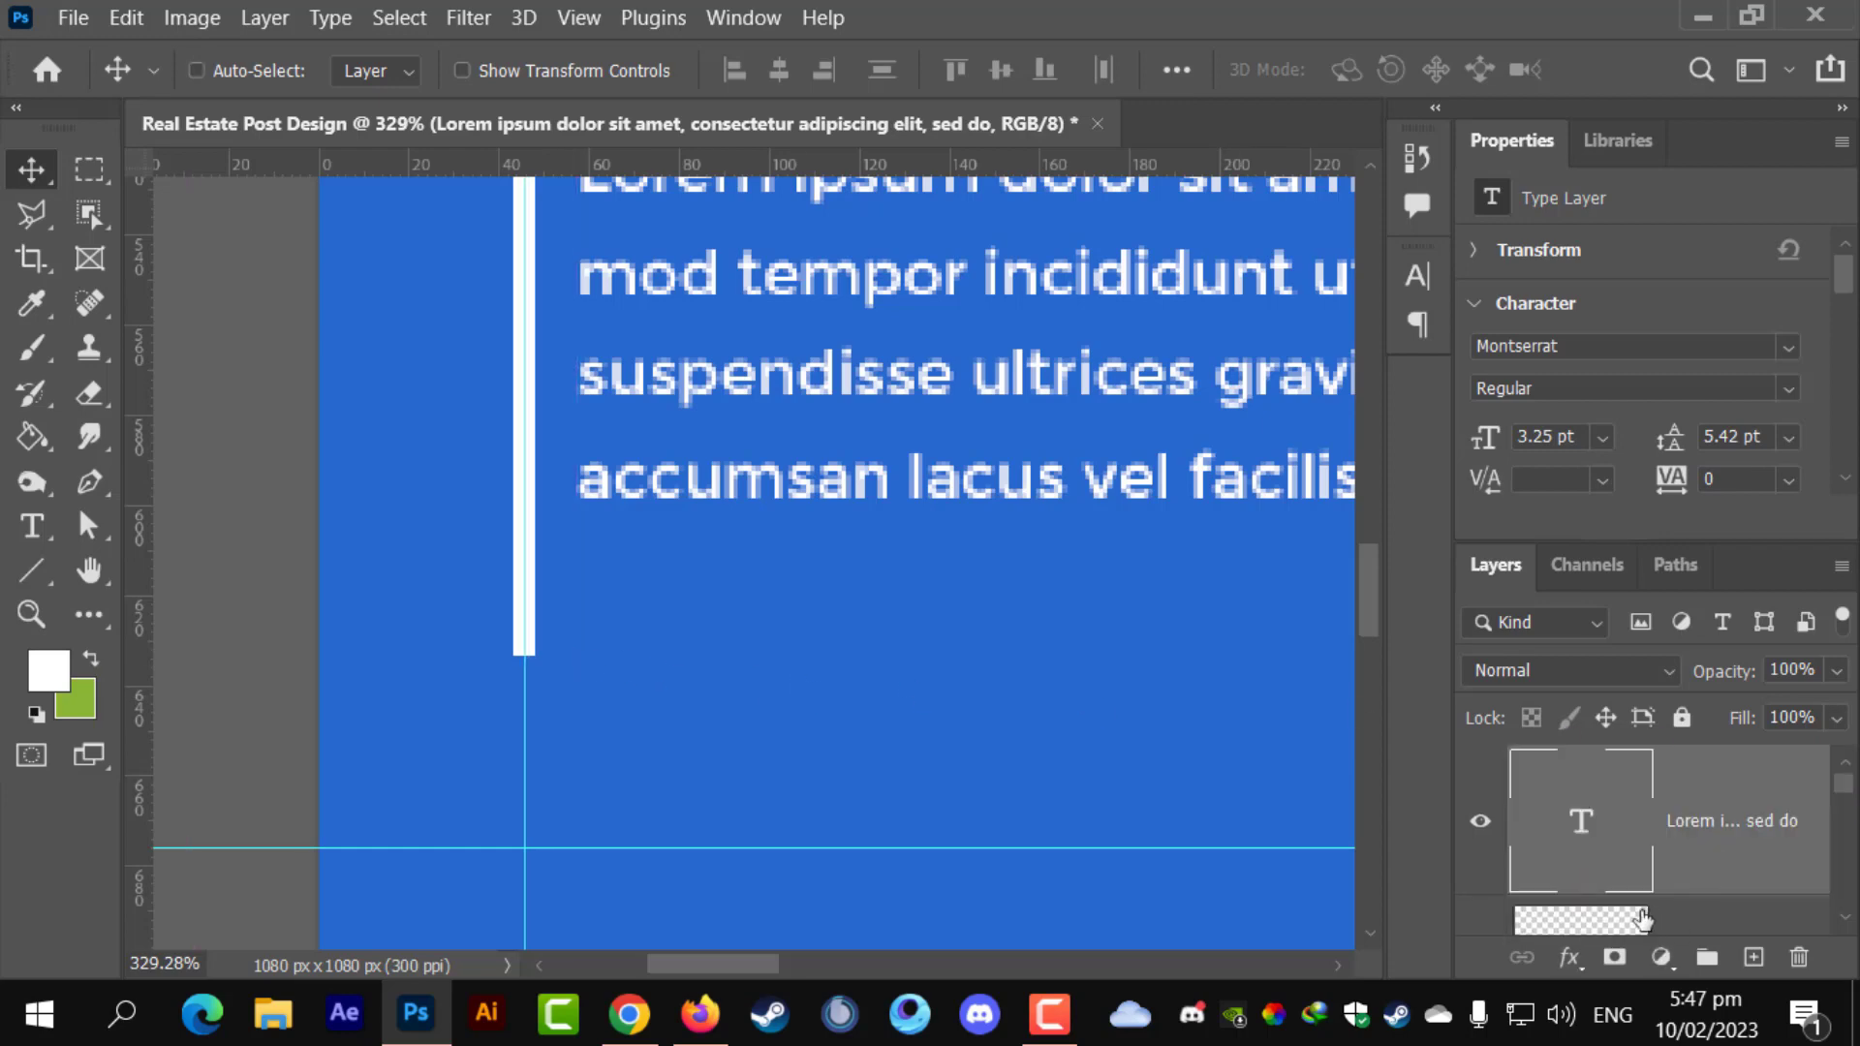
pyautogui.click(1680, 922)
pyautogui.hotkey('ctrl', 't')
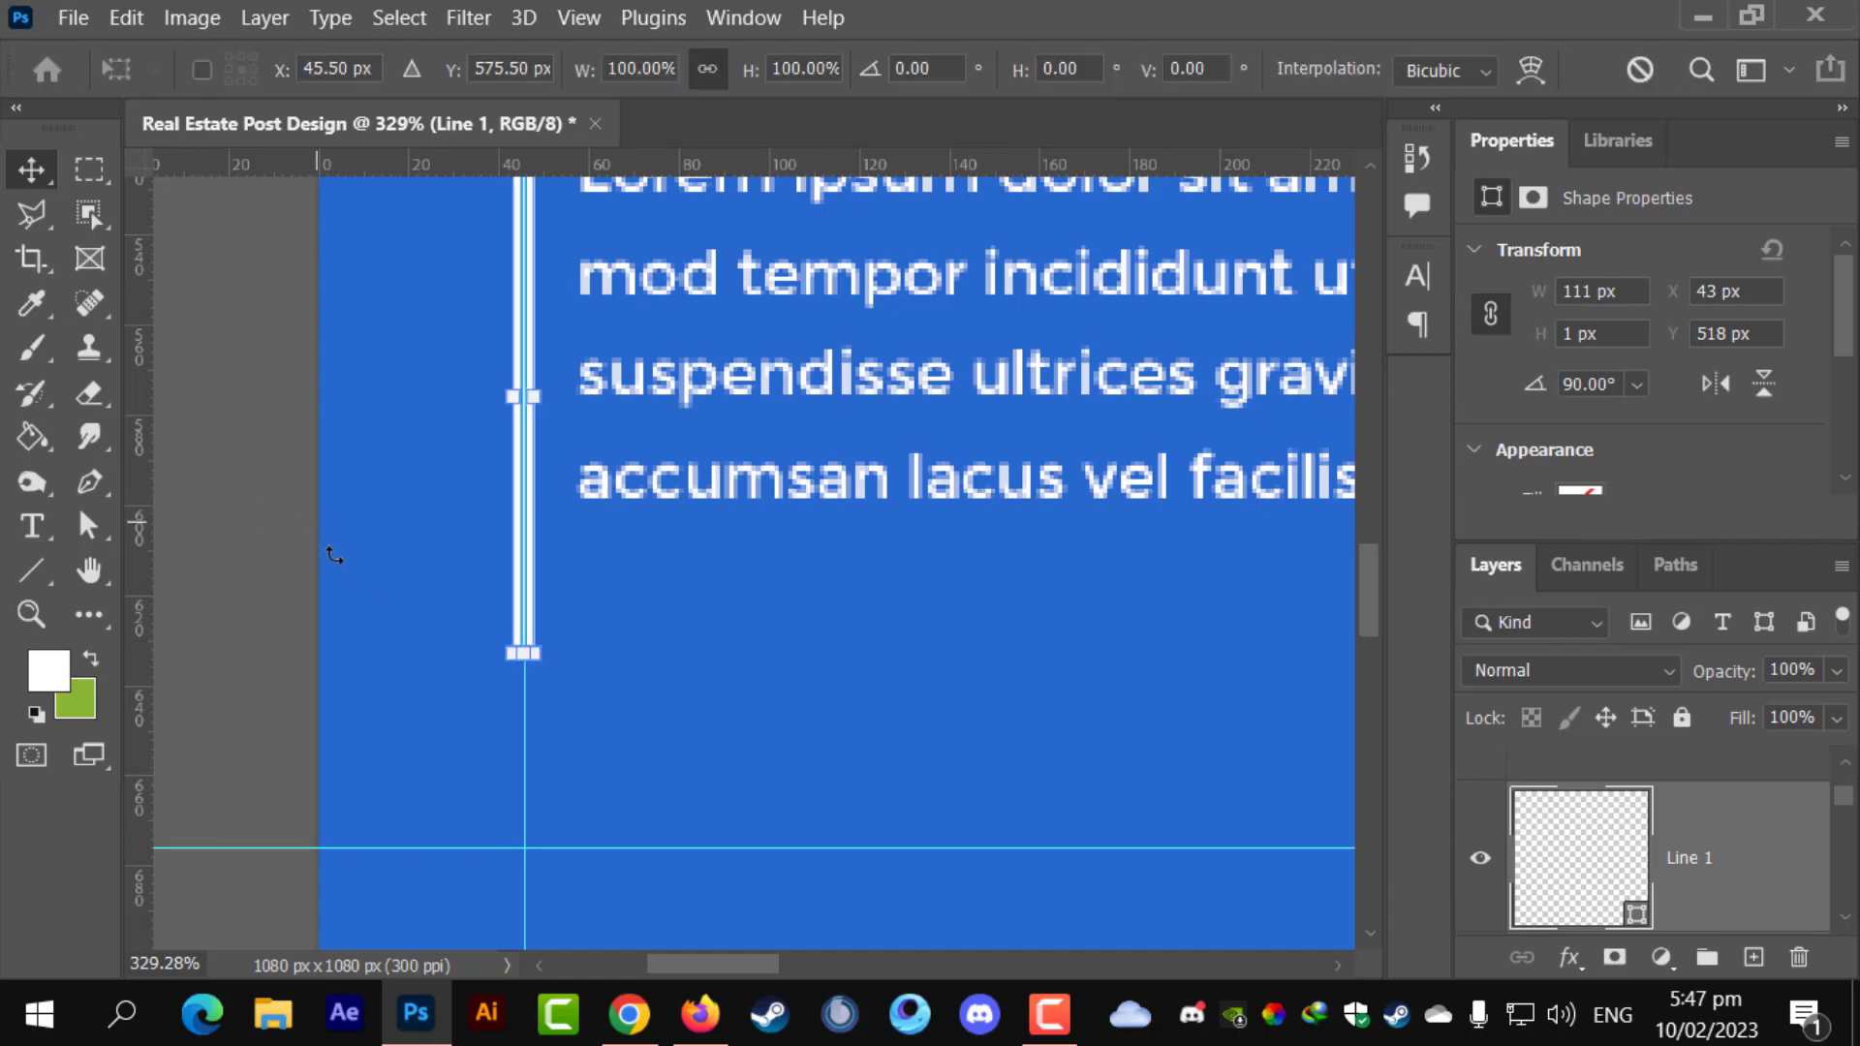
pyautogui.scroll(2, 455, 640)
pyautogui.moveTo(542, 660); pyautogui.dragTo(532, 475)
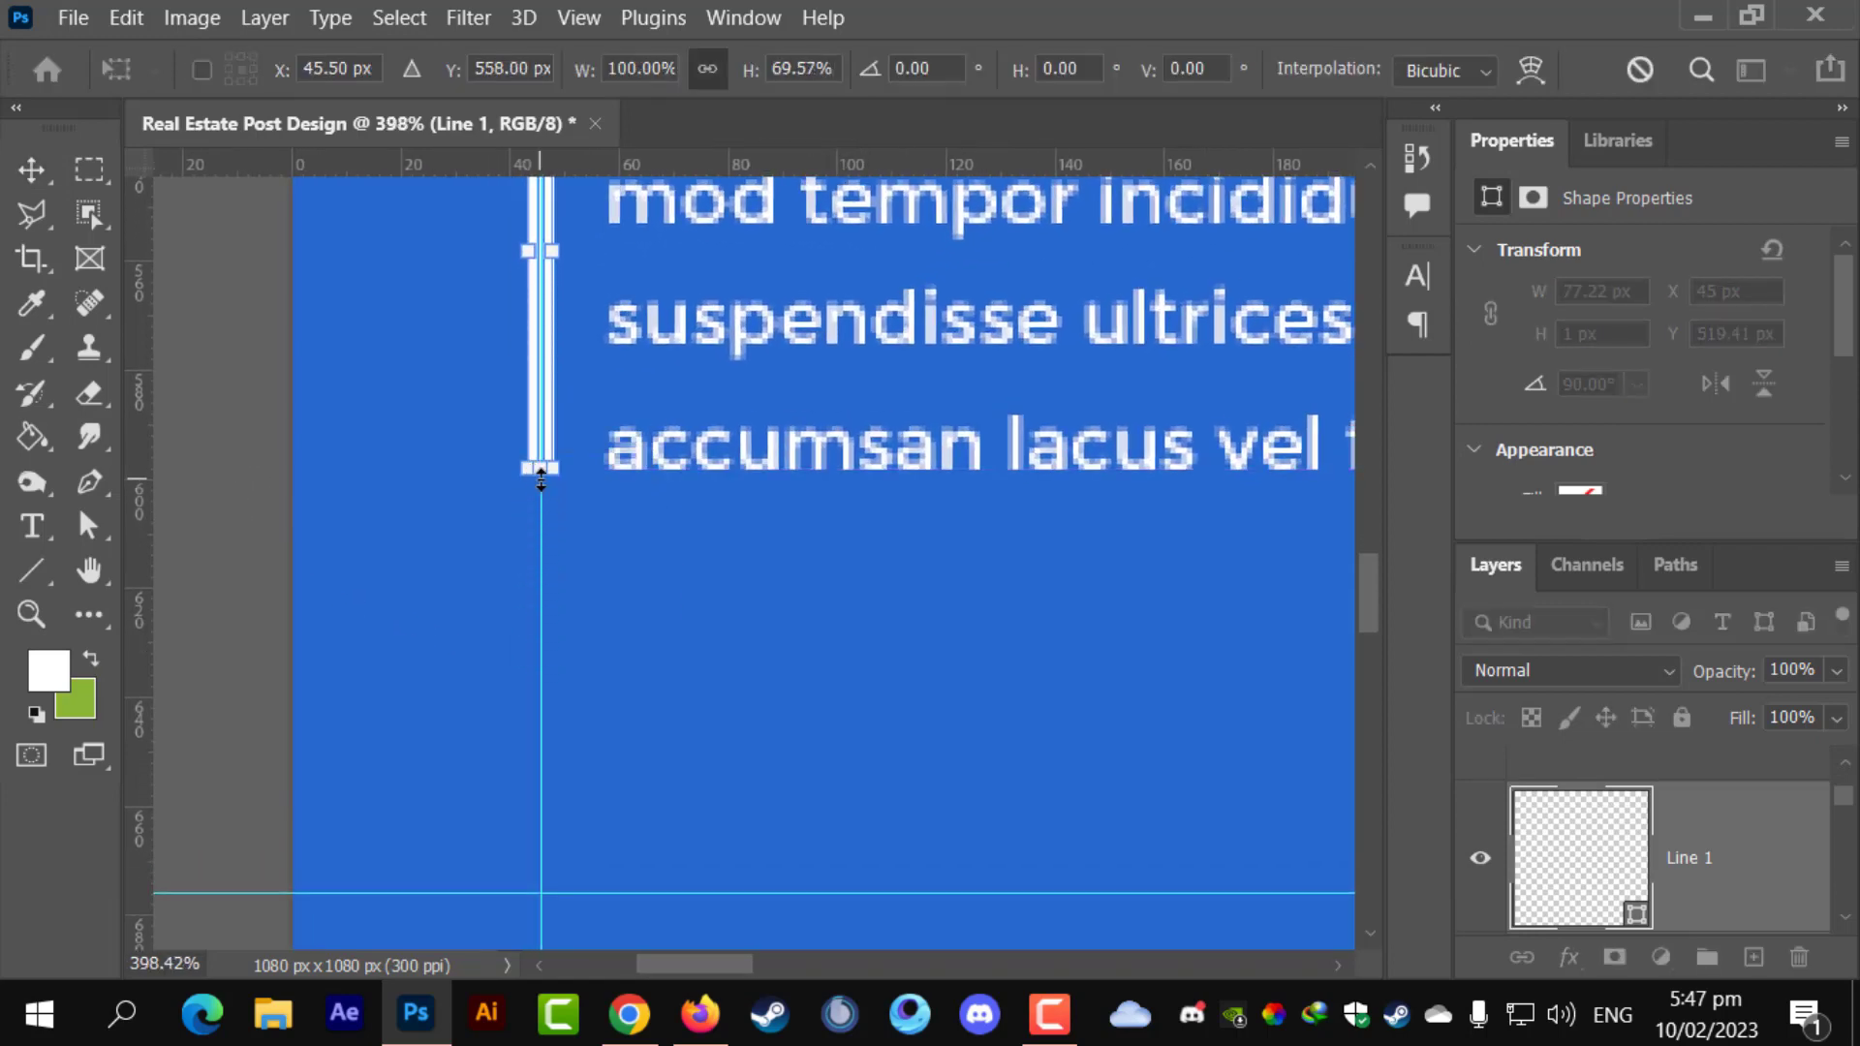
pyautogui.press('Return')
pyautogui.hotkey('ctrl', '0')
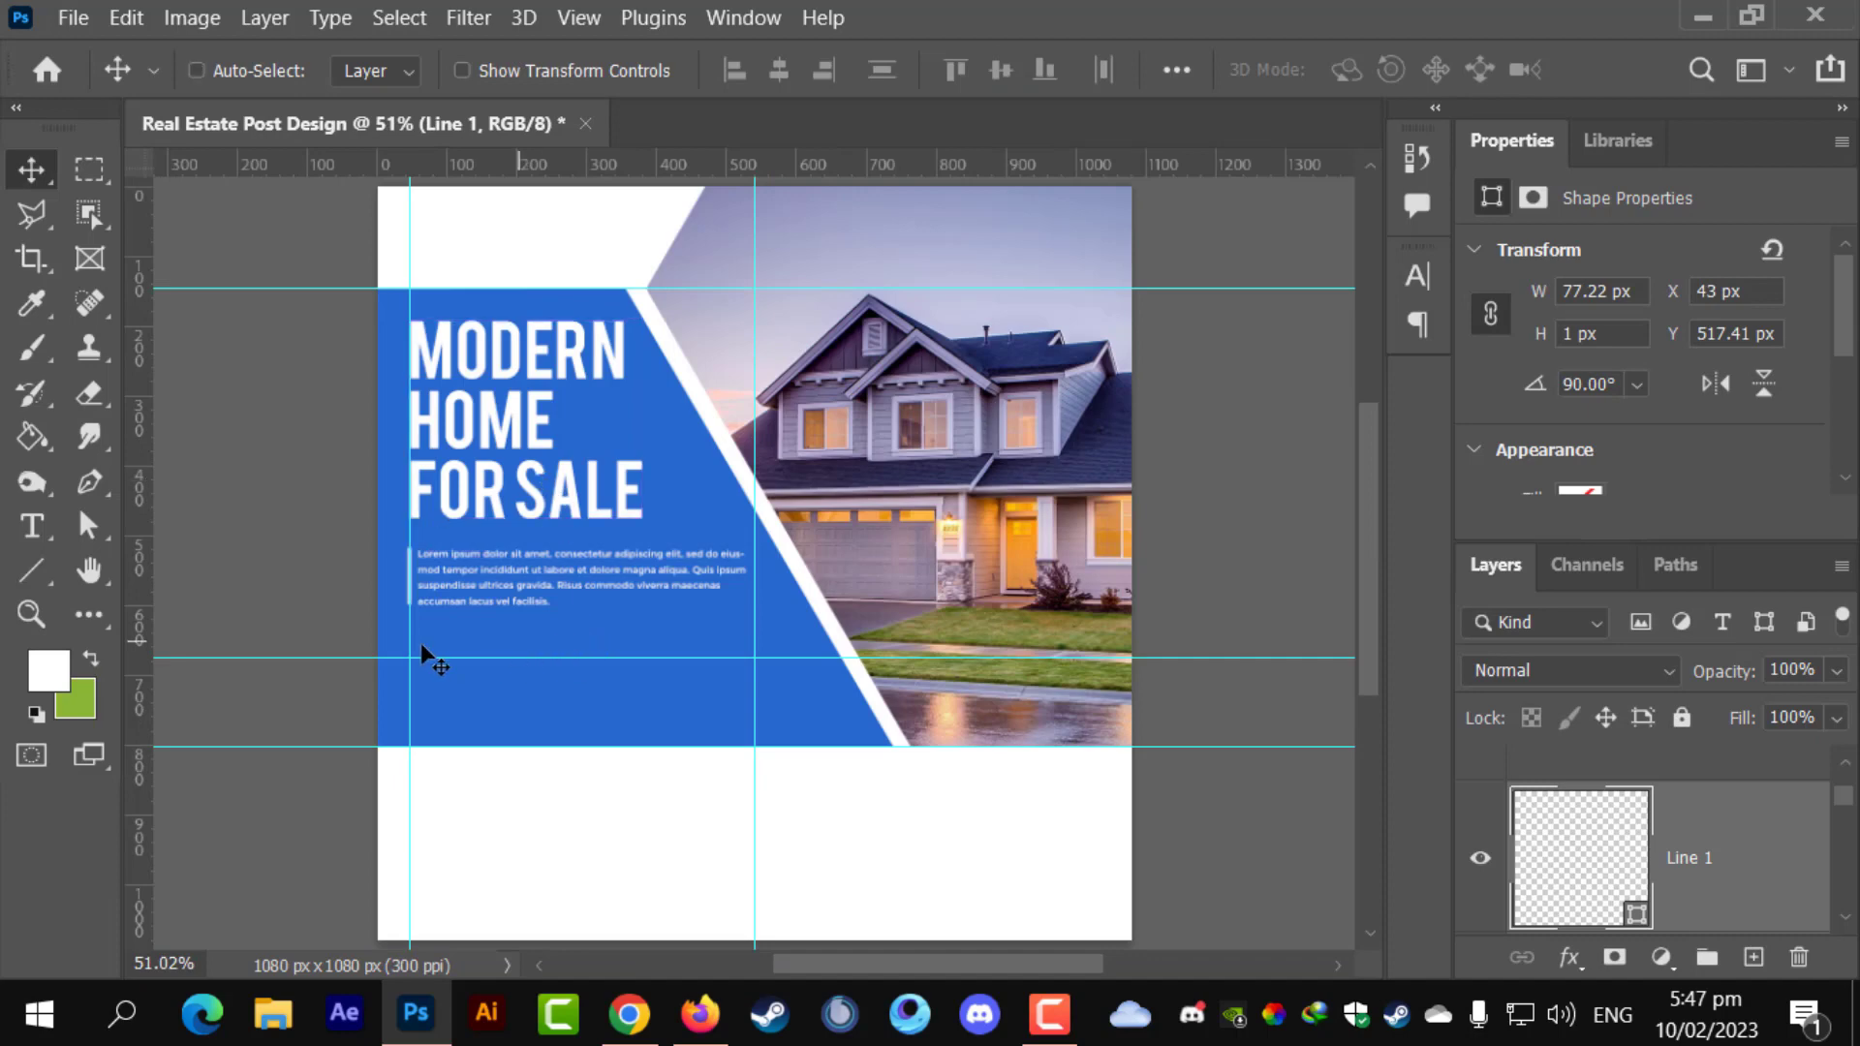
# - Add the text "START PRICE" below the paragraph and set its font style to Montserrat ExtraBold
pyautogui.scroll(5, 421, 642)
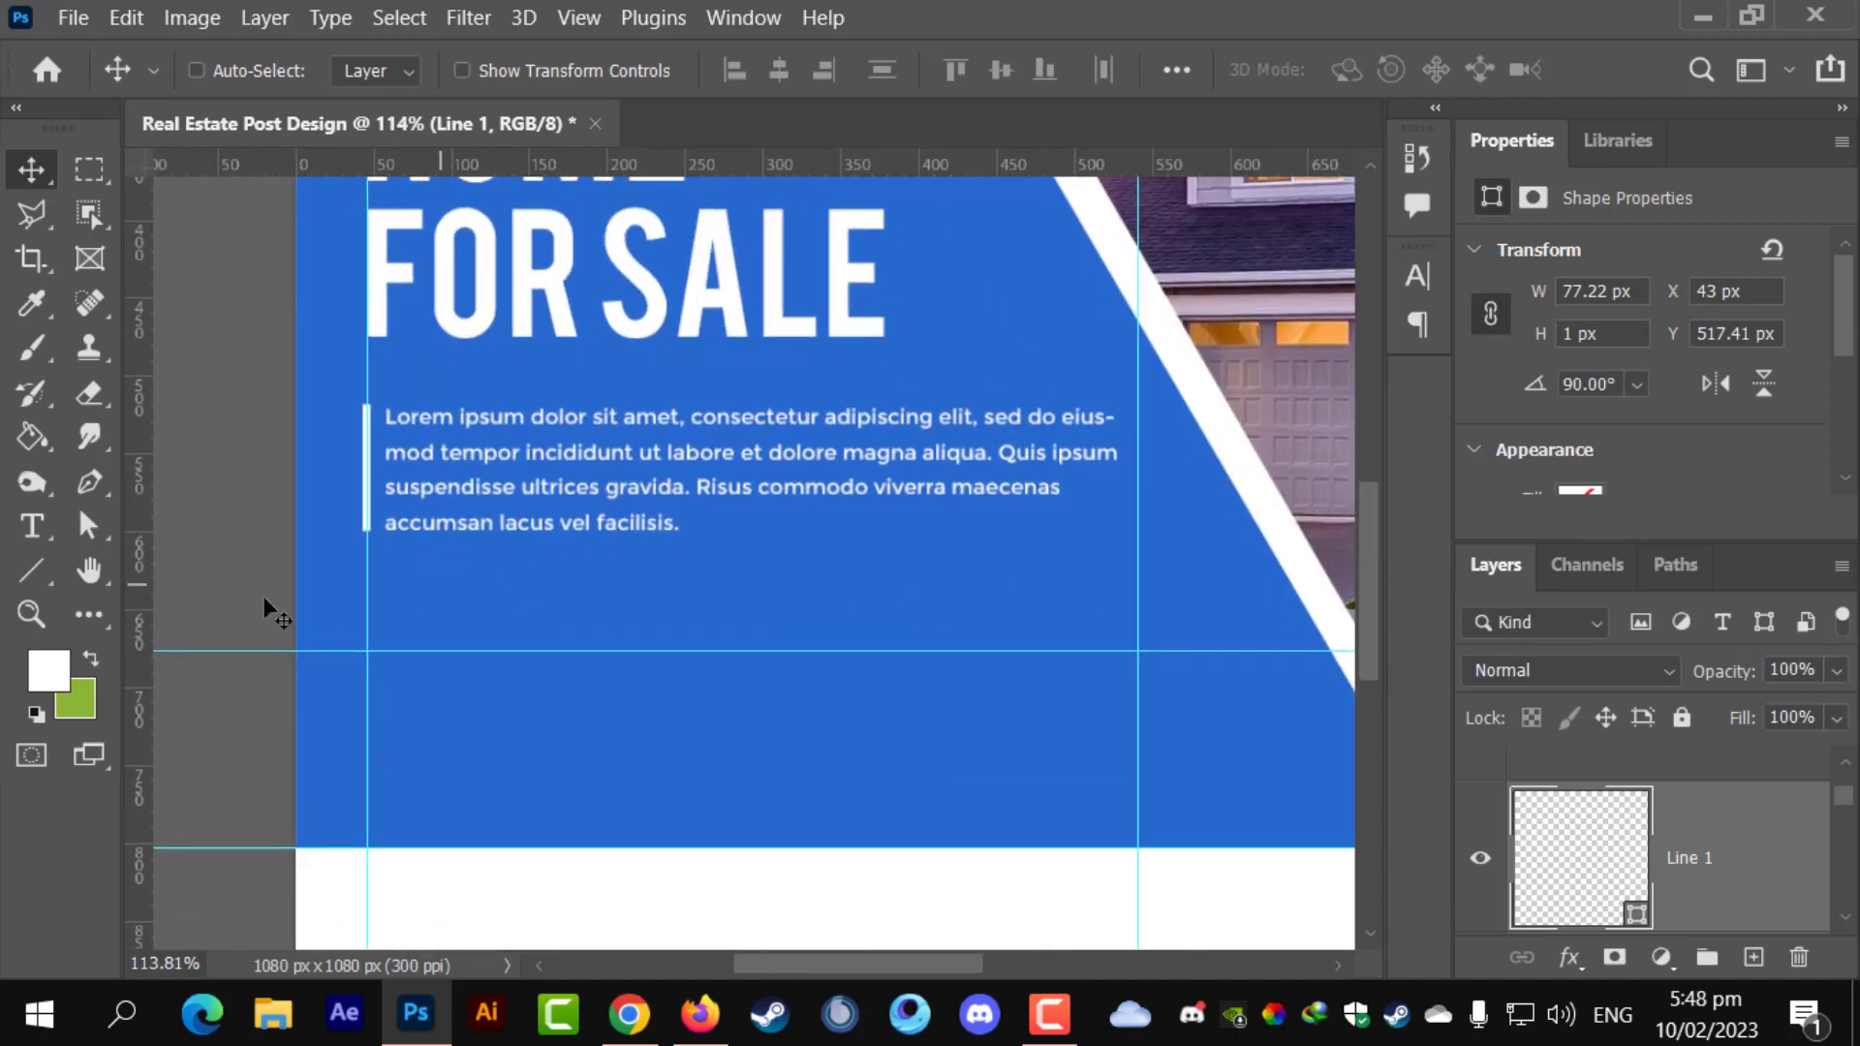
pyautogui.click(32, 526)
pyautogui.click(410, 613)
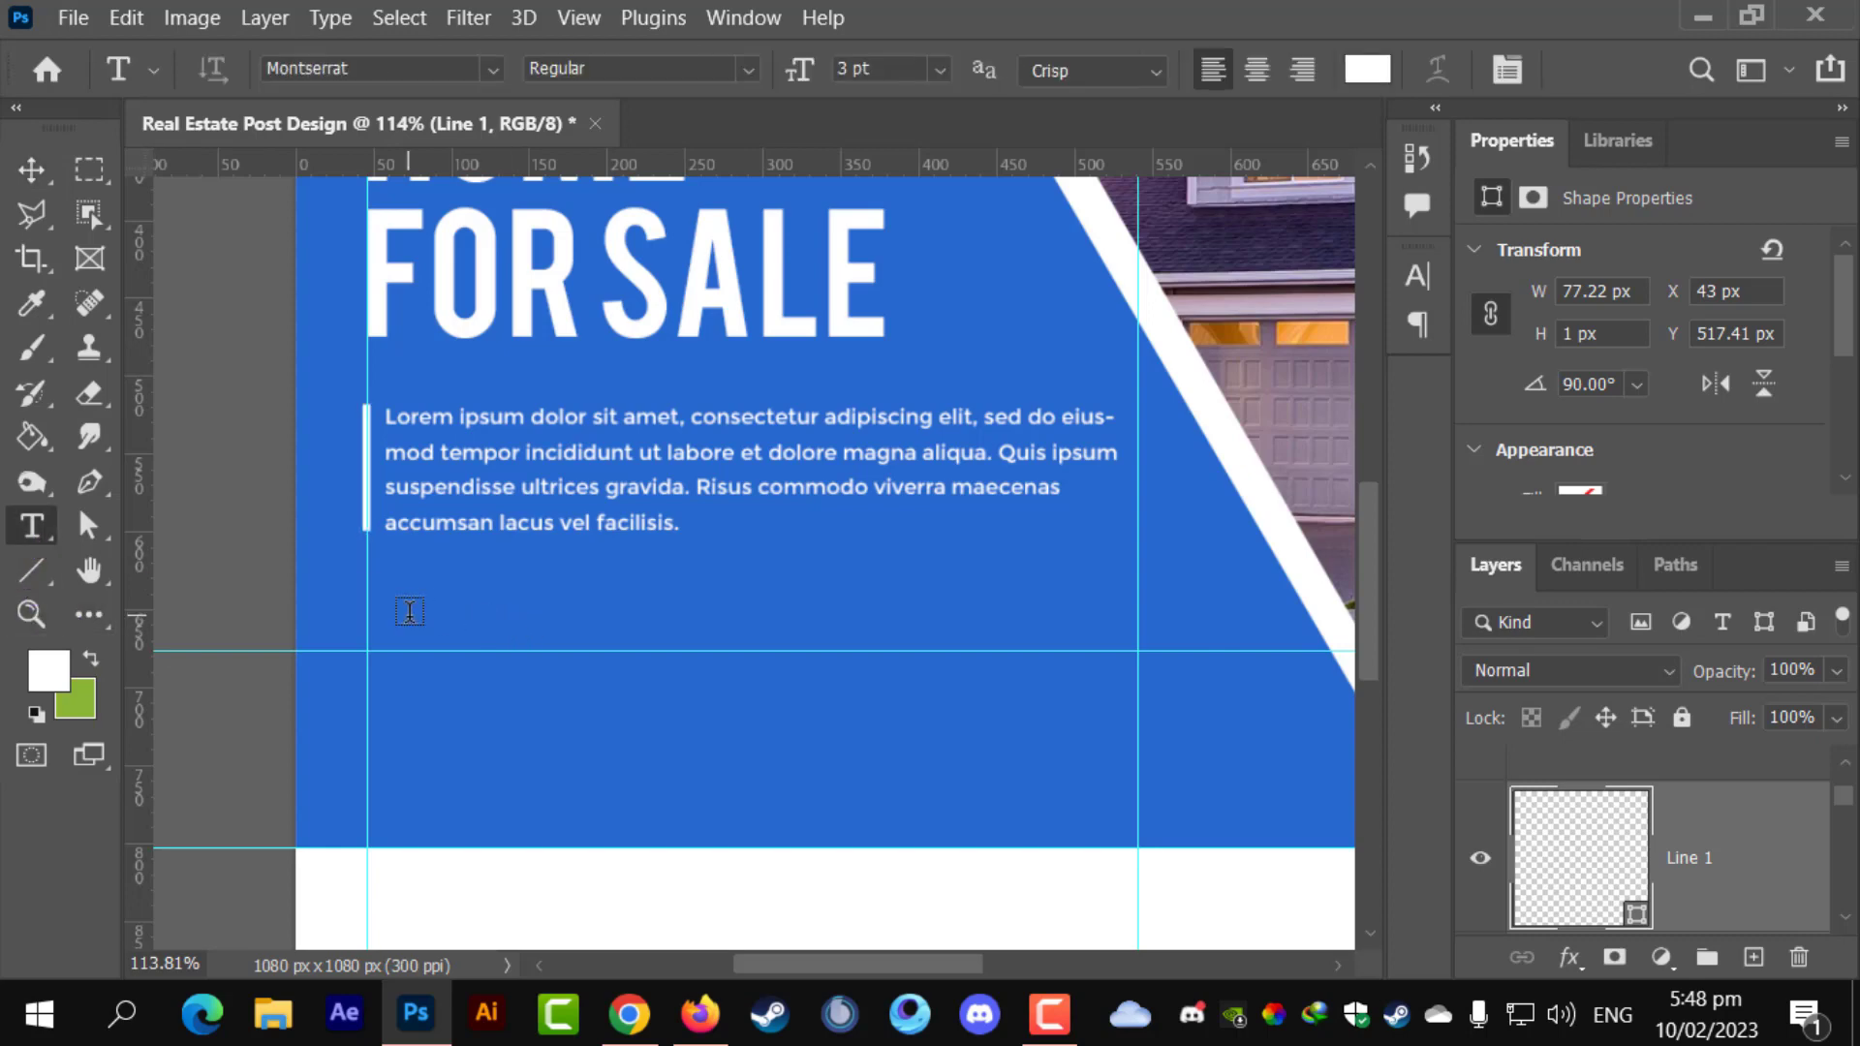
pyautogui.write('s')
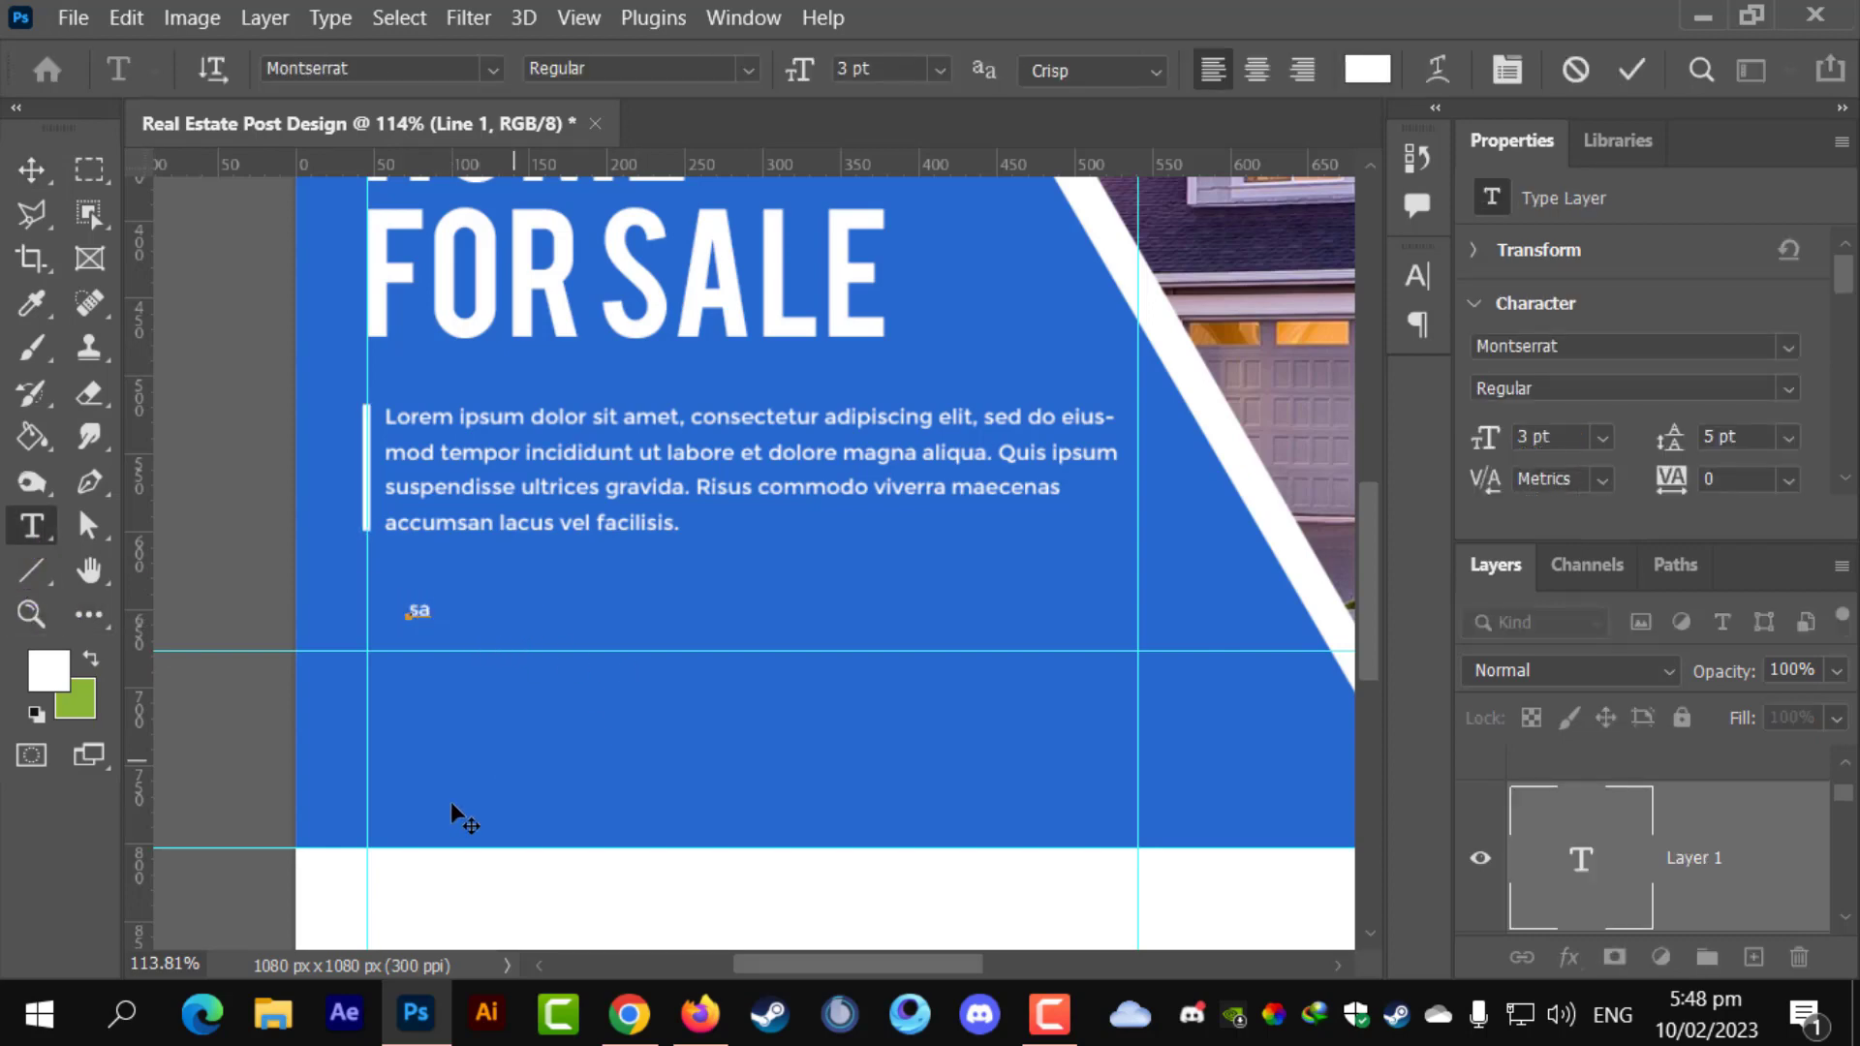
pyautogui.write('TART PRICE')
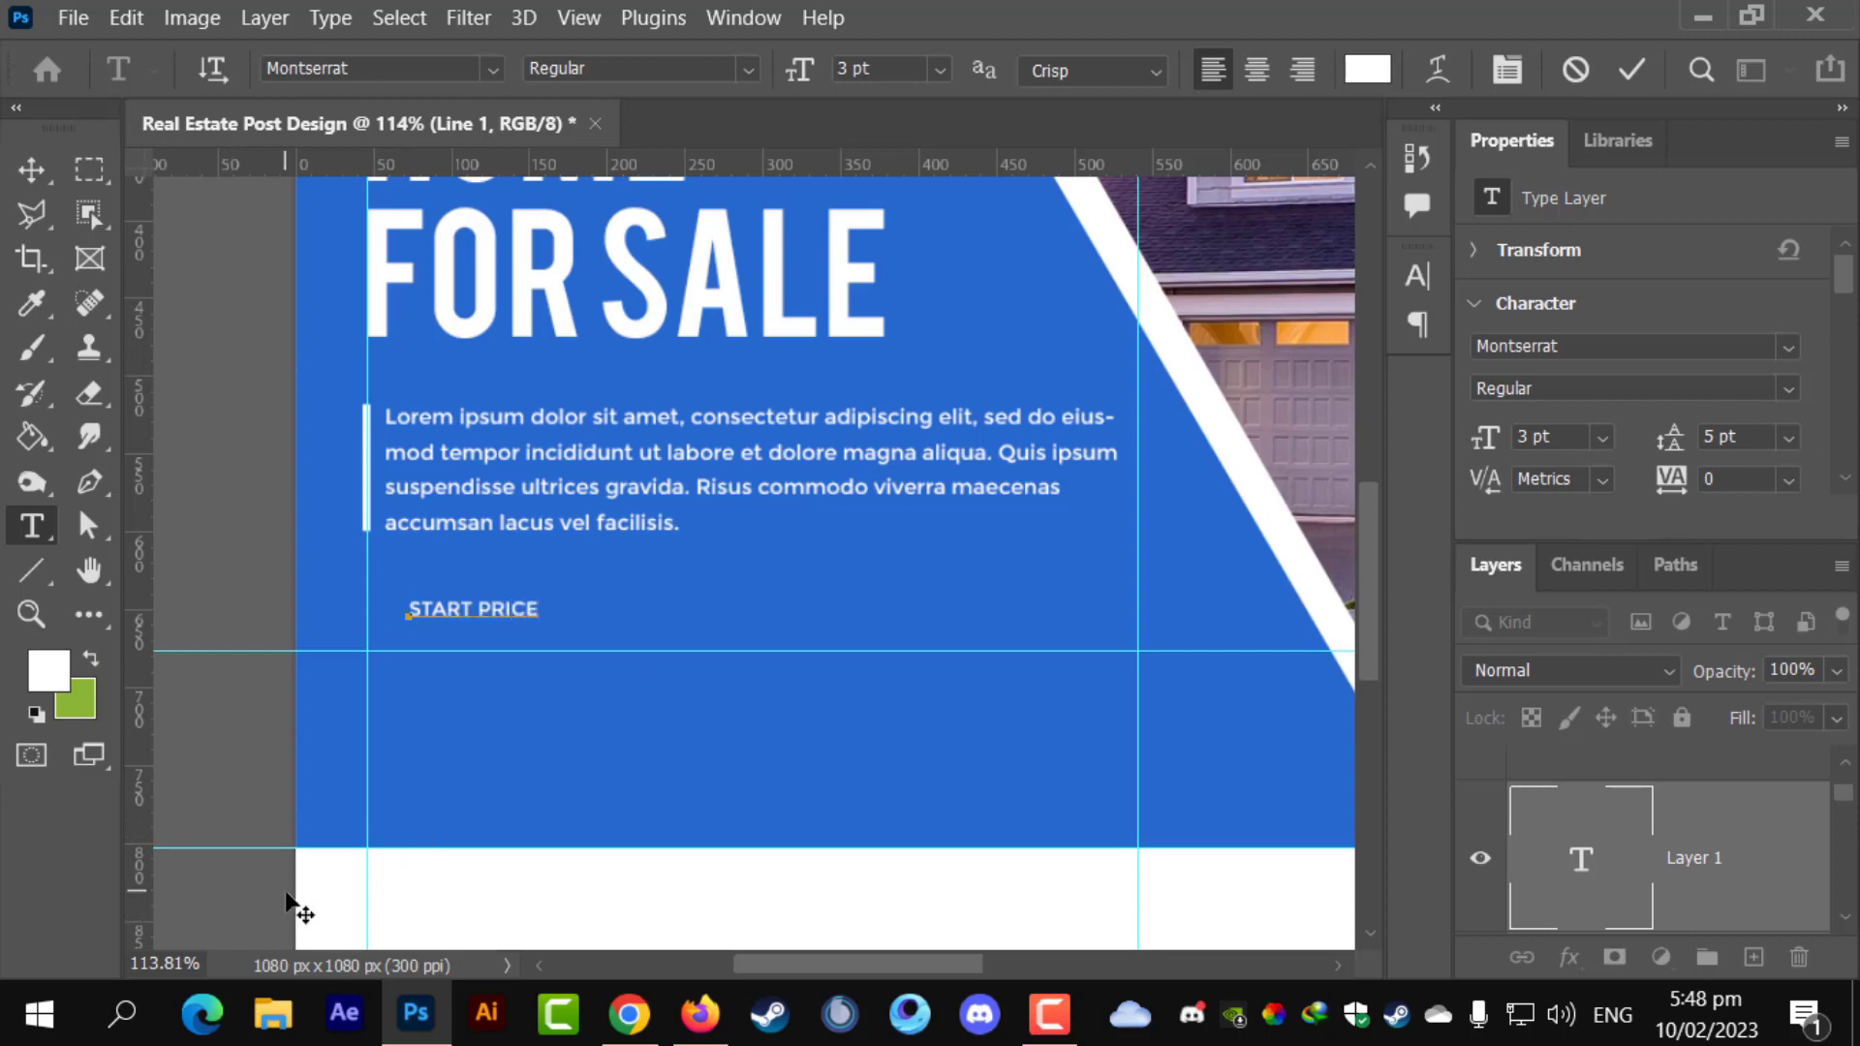
pyautogui.hotkey('ctrl', 'a')
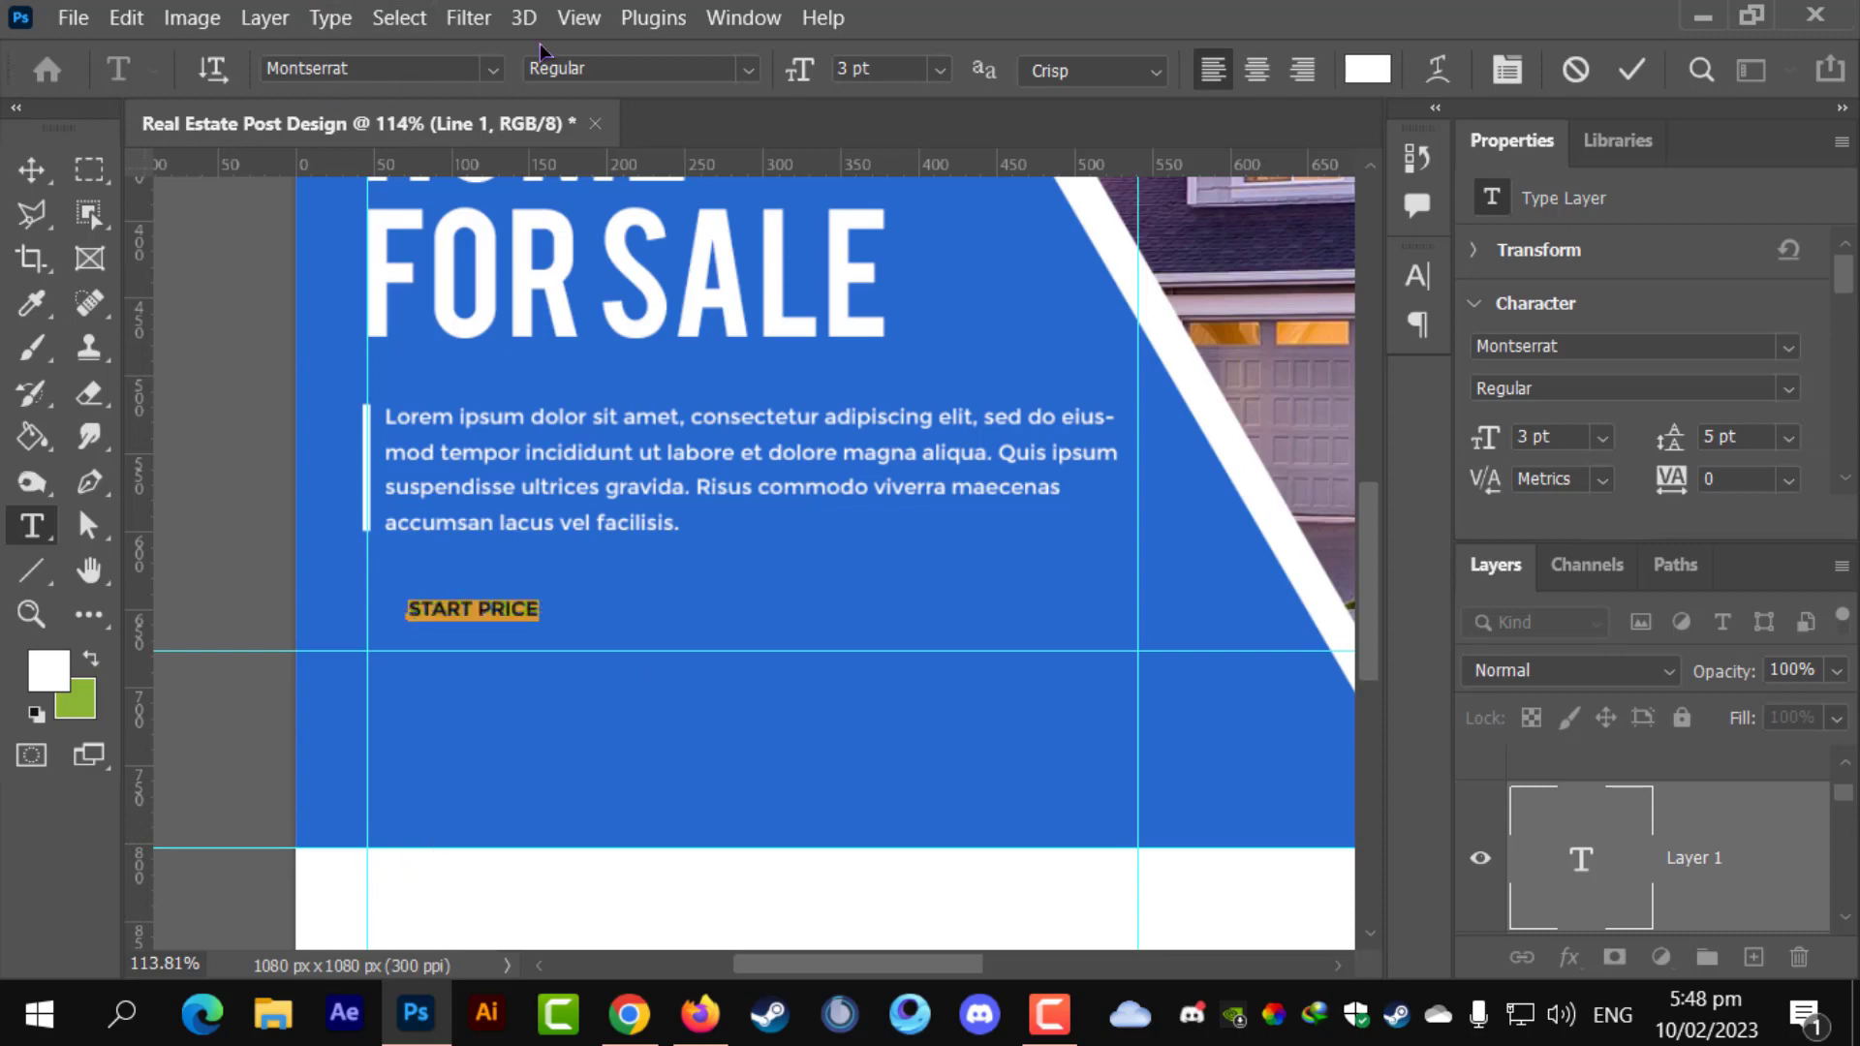
pyautogui.click(748, 68)
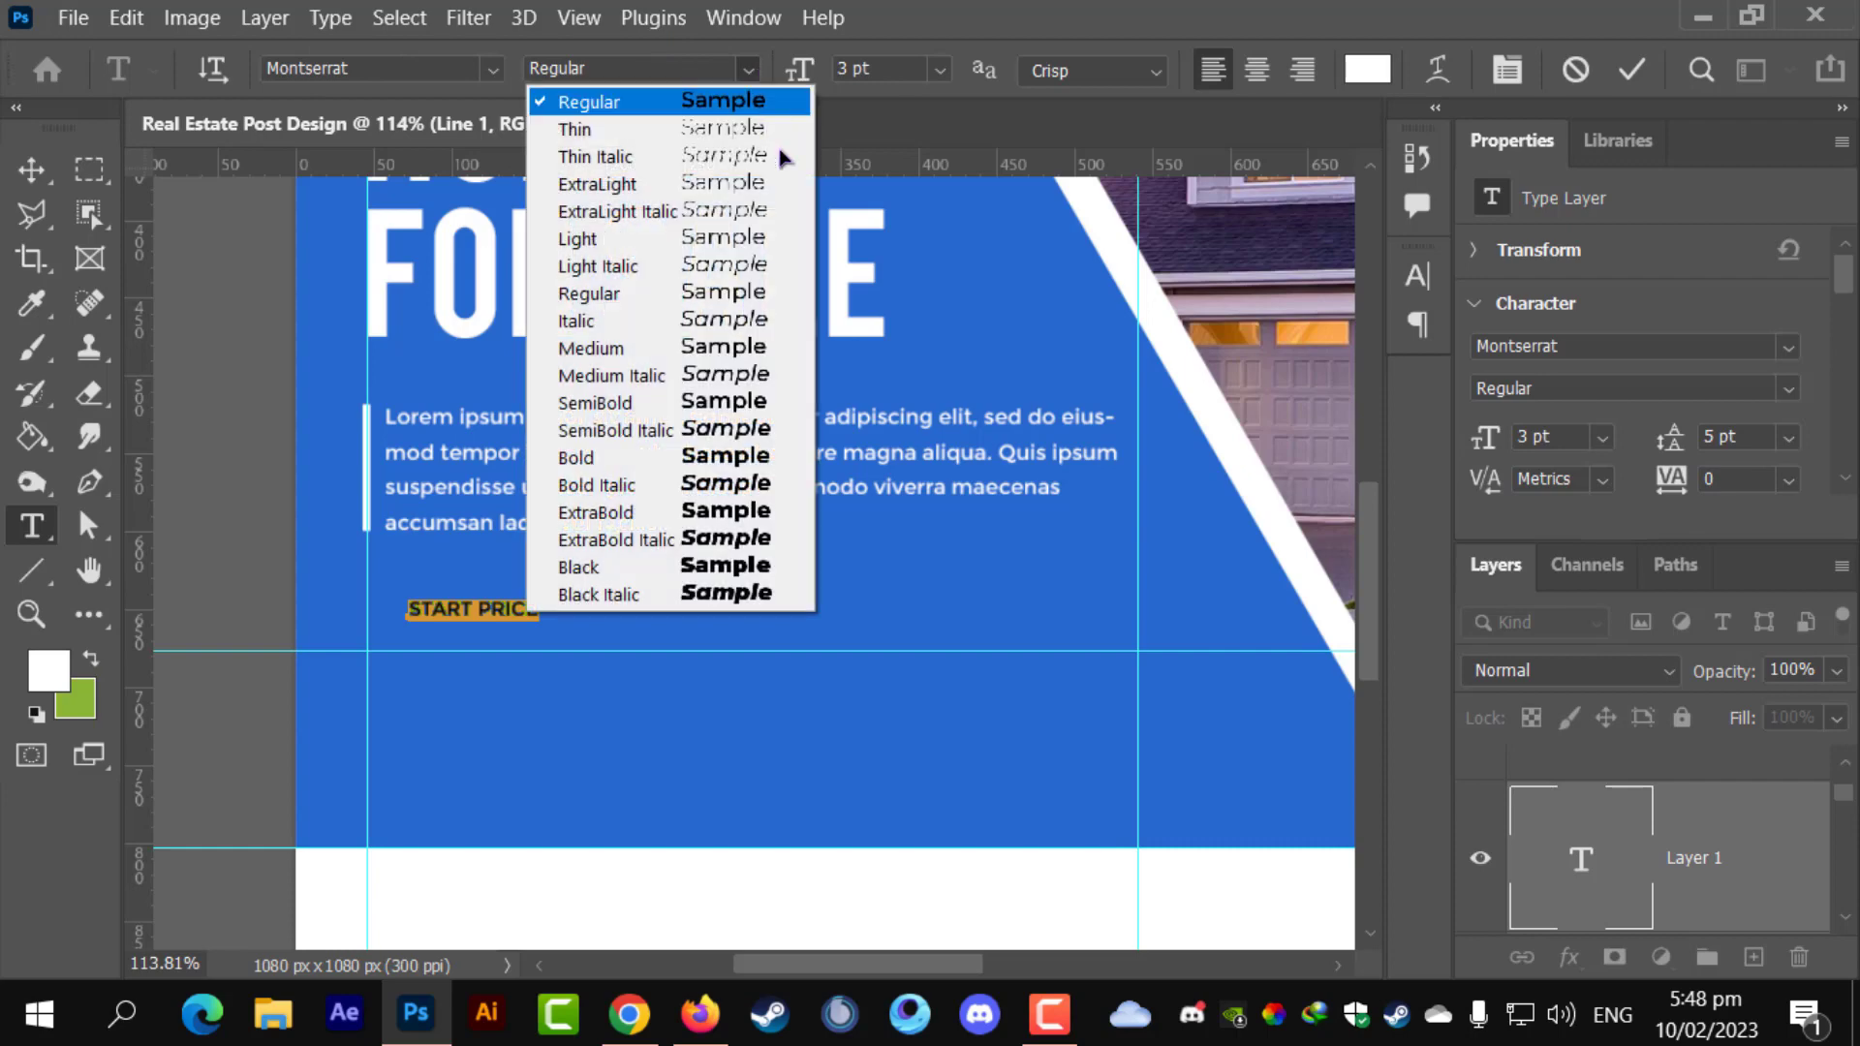
pyautogui.click(775, 507)
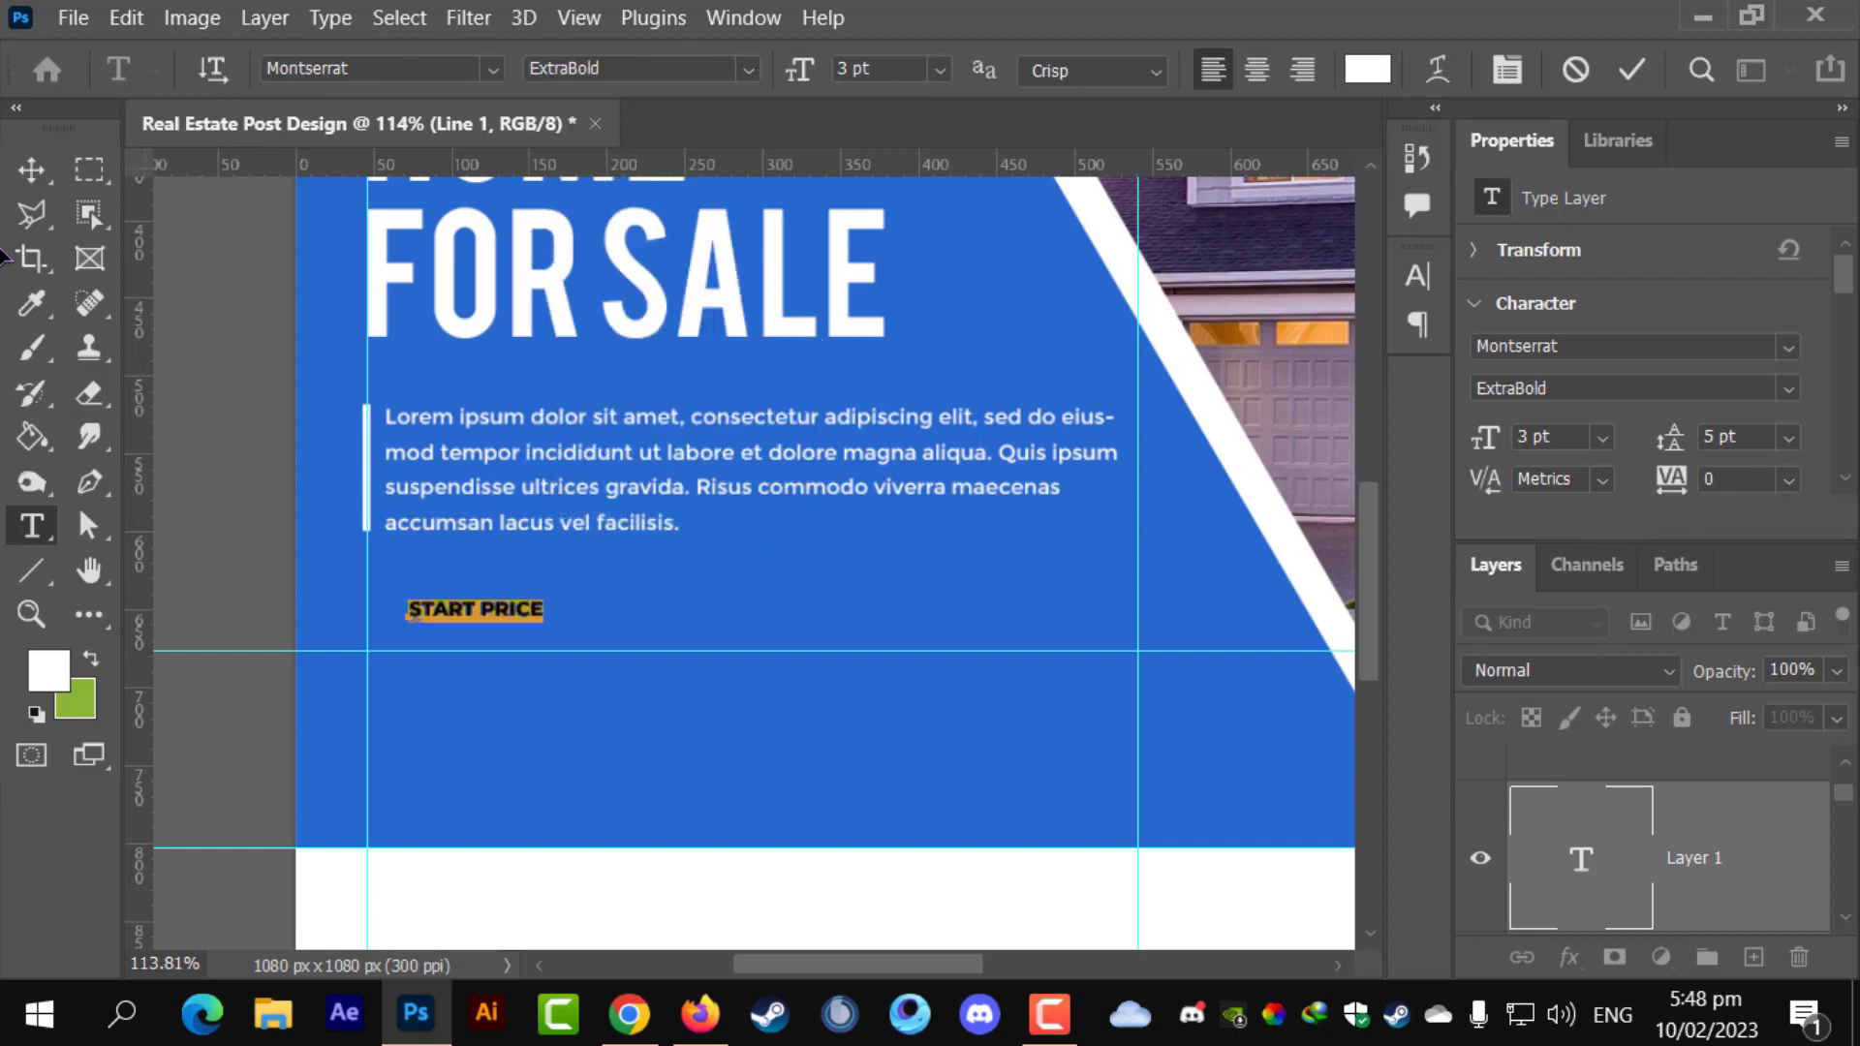
# - Enlarge START PRICE to about 7.22 pt and align its left edge with the vertical guide just below the paragraph
pyautogui.click(32, 169)
pyautogui.hotkey('ctrl', 't')
pyautogui.moveTo(544, 620); pyautogui.dragTo(707, 634)
pyautogui.moveTo(702, 623); pyautogui.dragTo(655, 613)
pyautogui.scroll(1, 548, 668)
pyautogui.press('Return')
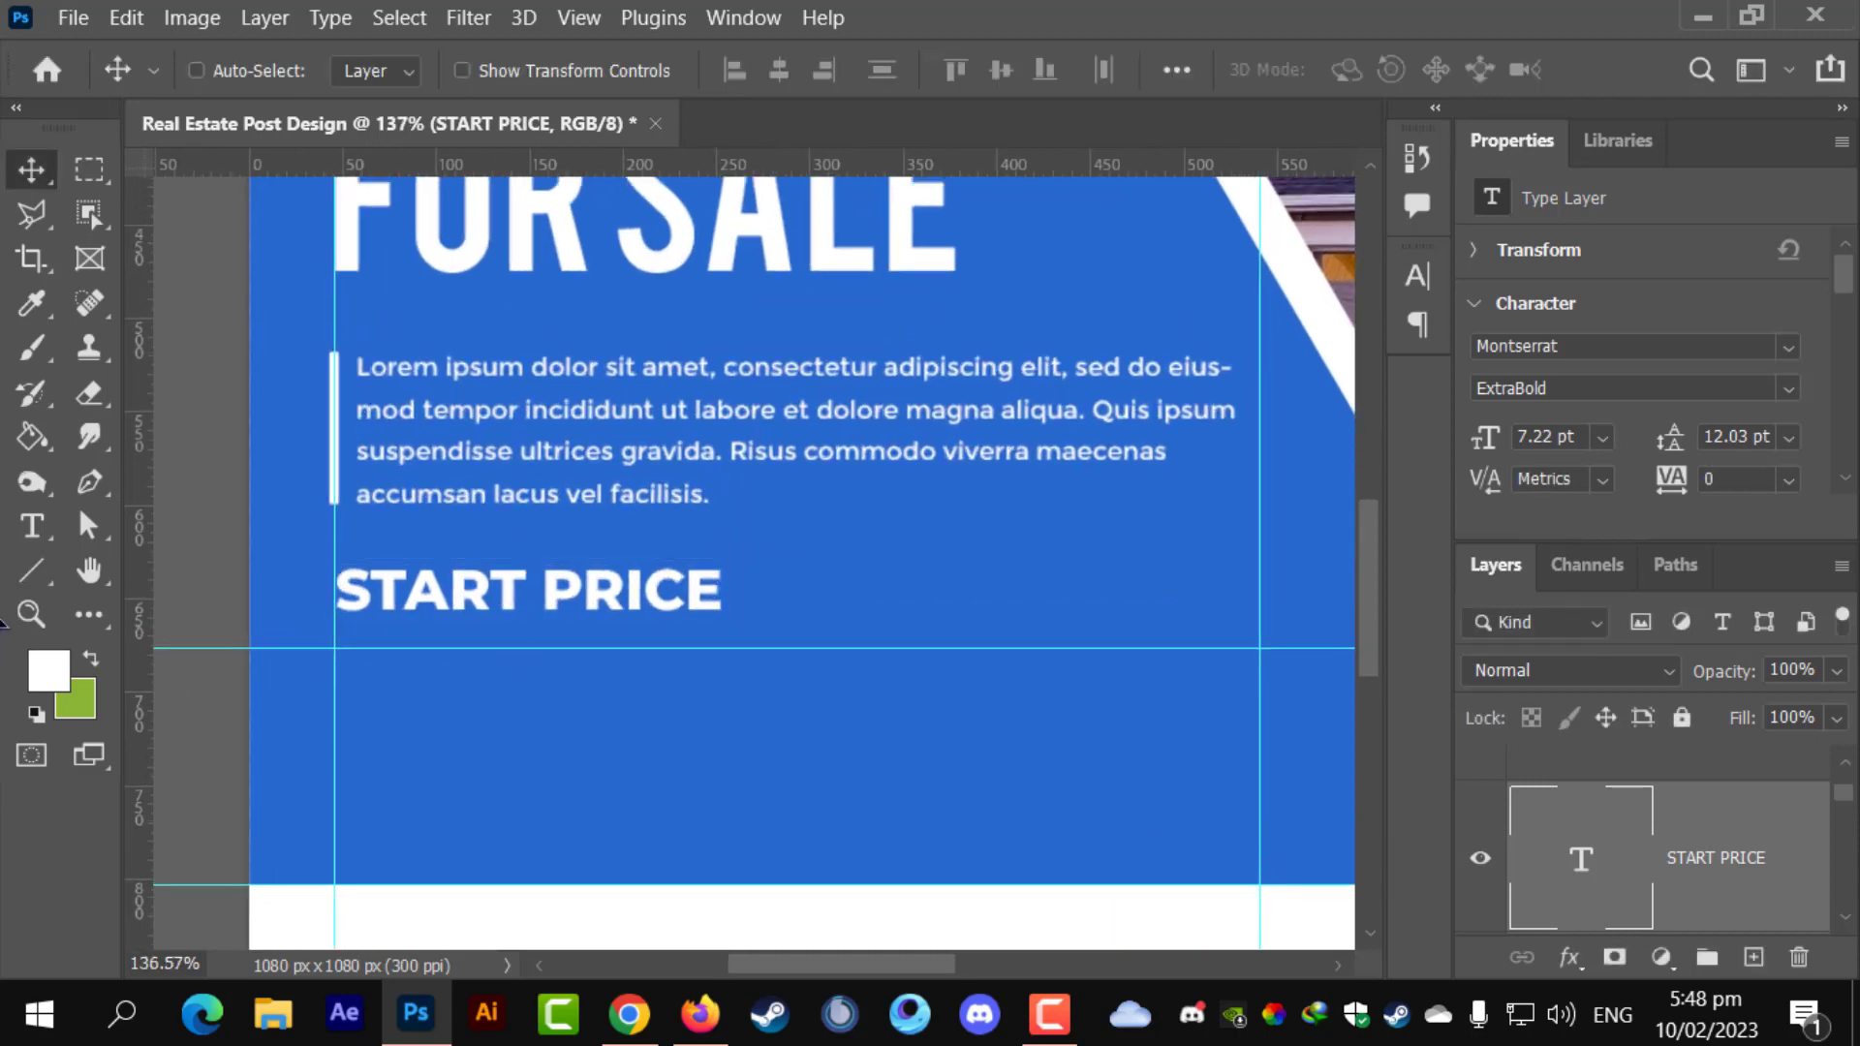
# - Add the text "45K", scale it to about 659.91%, and place it under START PRICE against the vertical guide
pyautogui.click(31, 526)
pyautogui.click(441, 774)
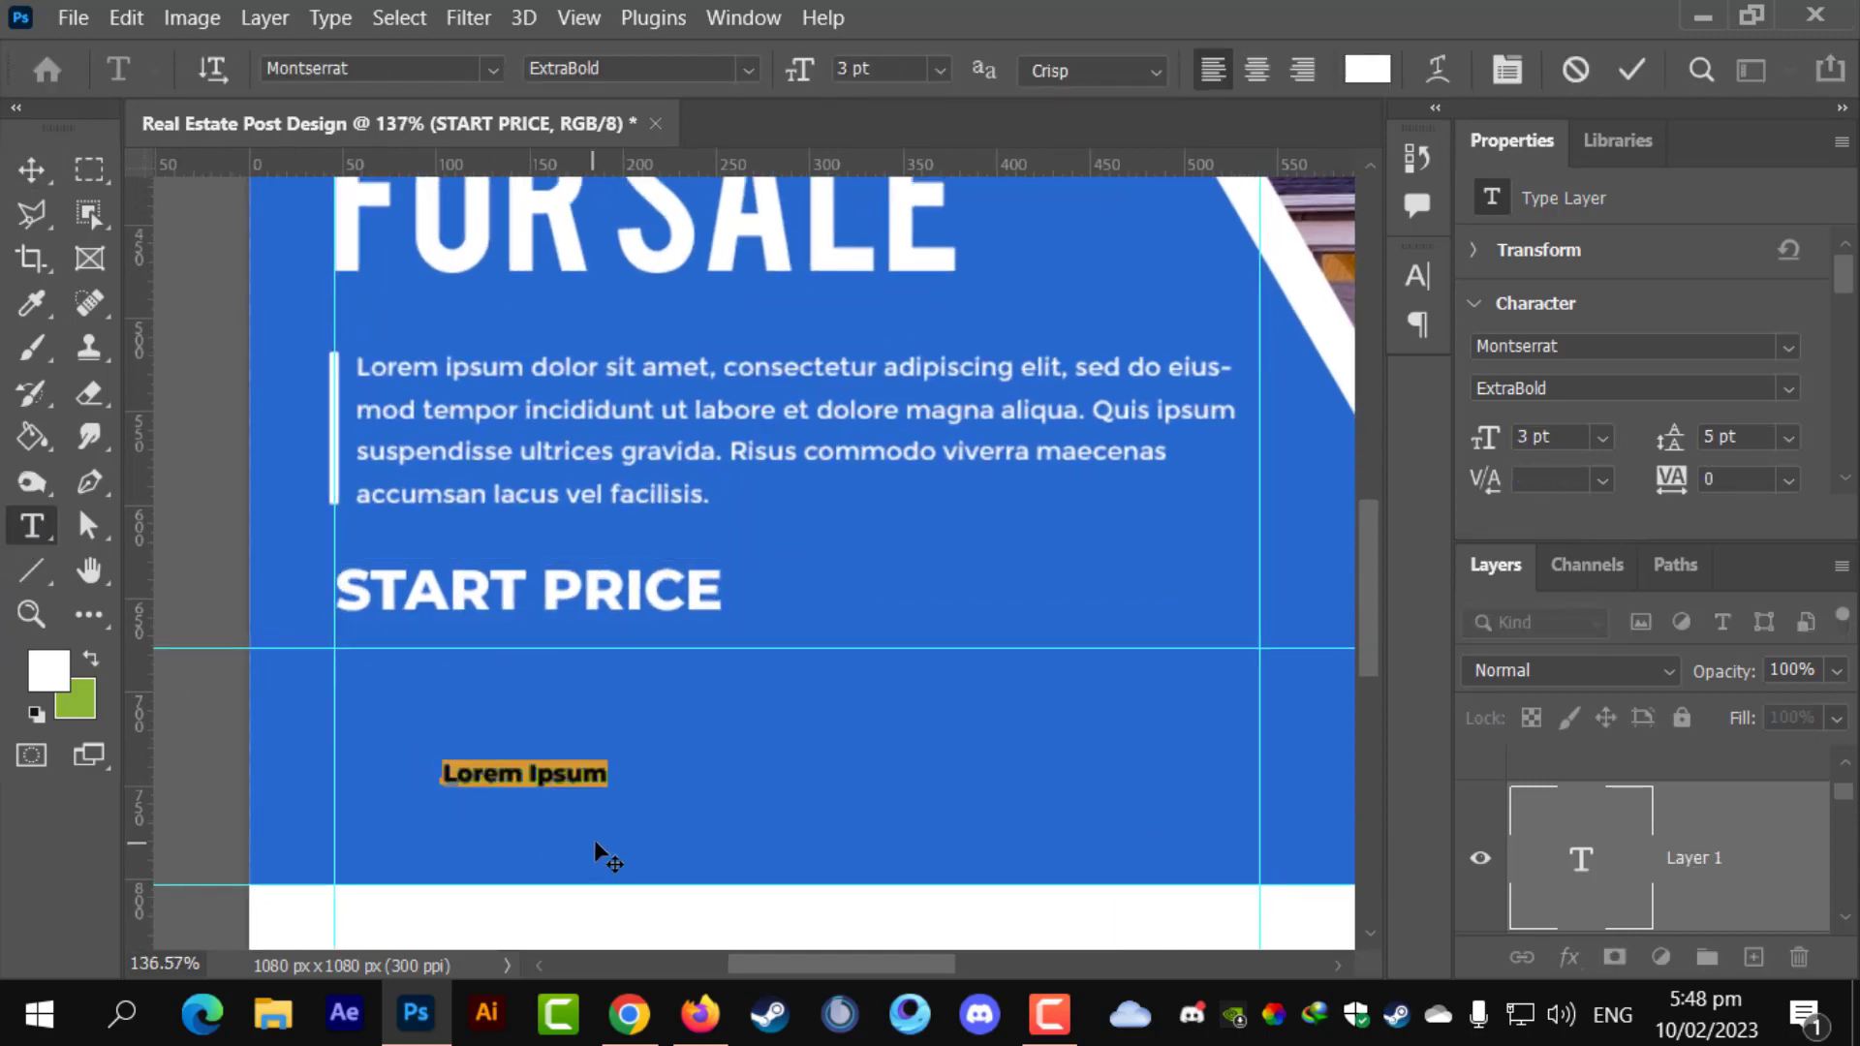
pyautogui.write('45K')
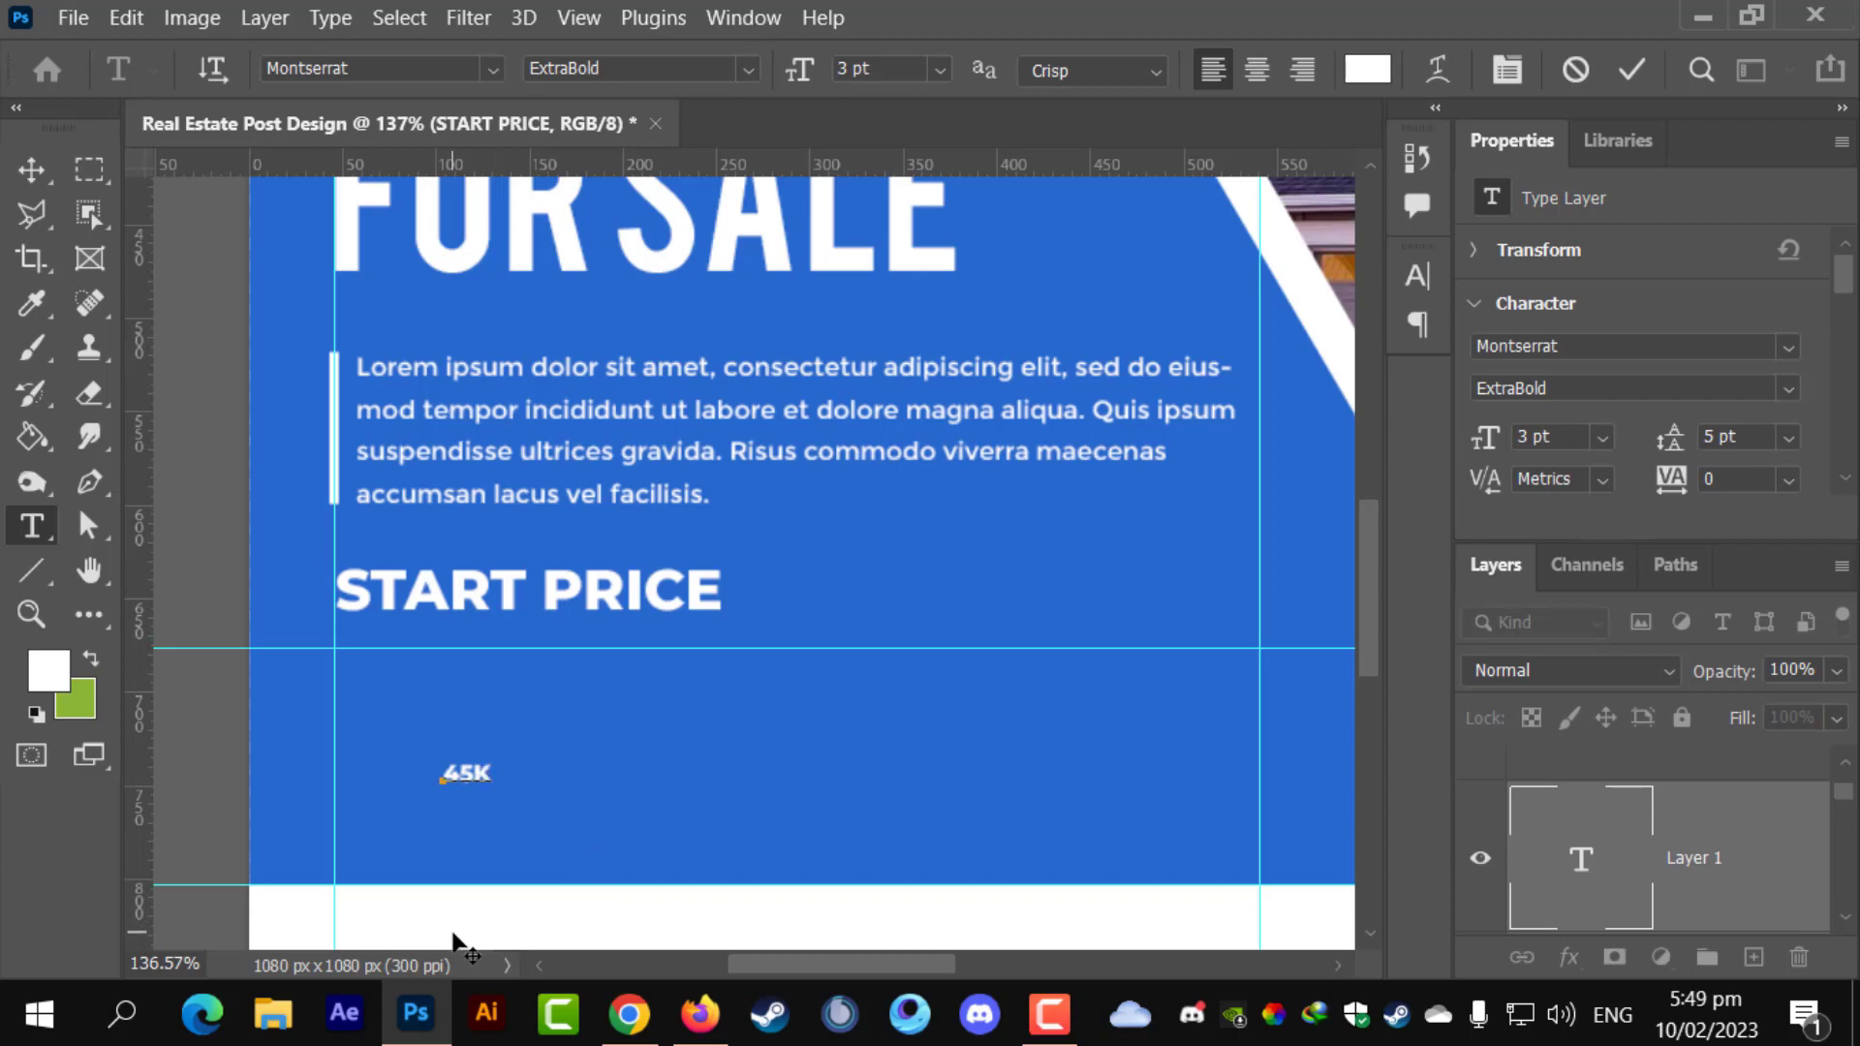
pyautogui.click(31, 169)
pyautogui.hotkey('ctrl', 't')
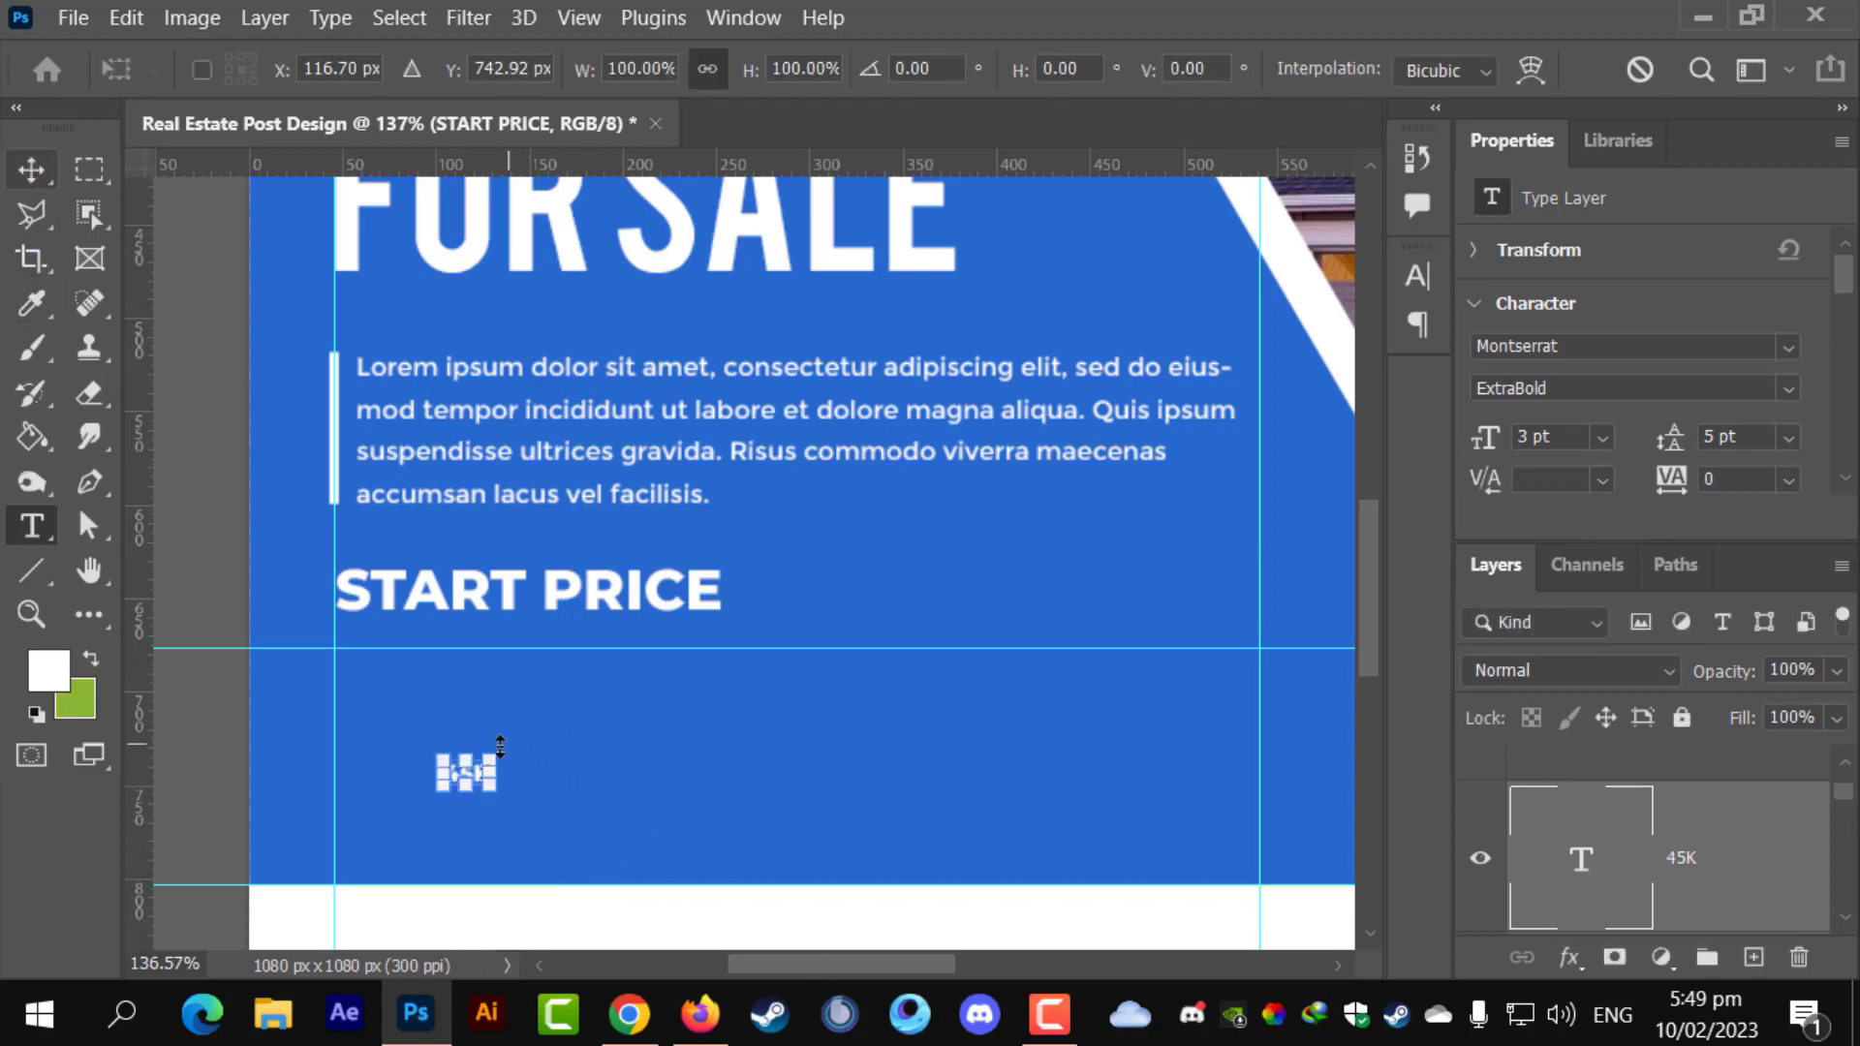
pyautogui.moveTo(499, 746); pyautogui.dragTo(801, 652)
pyautogui.moveTo(663, 756); pyautogui.dragTo(562, 768)
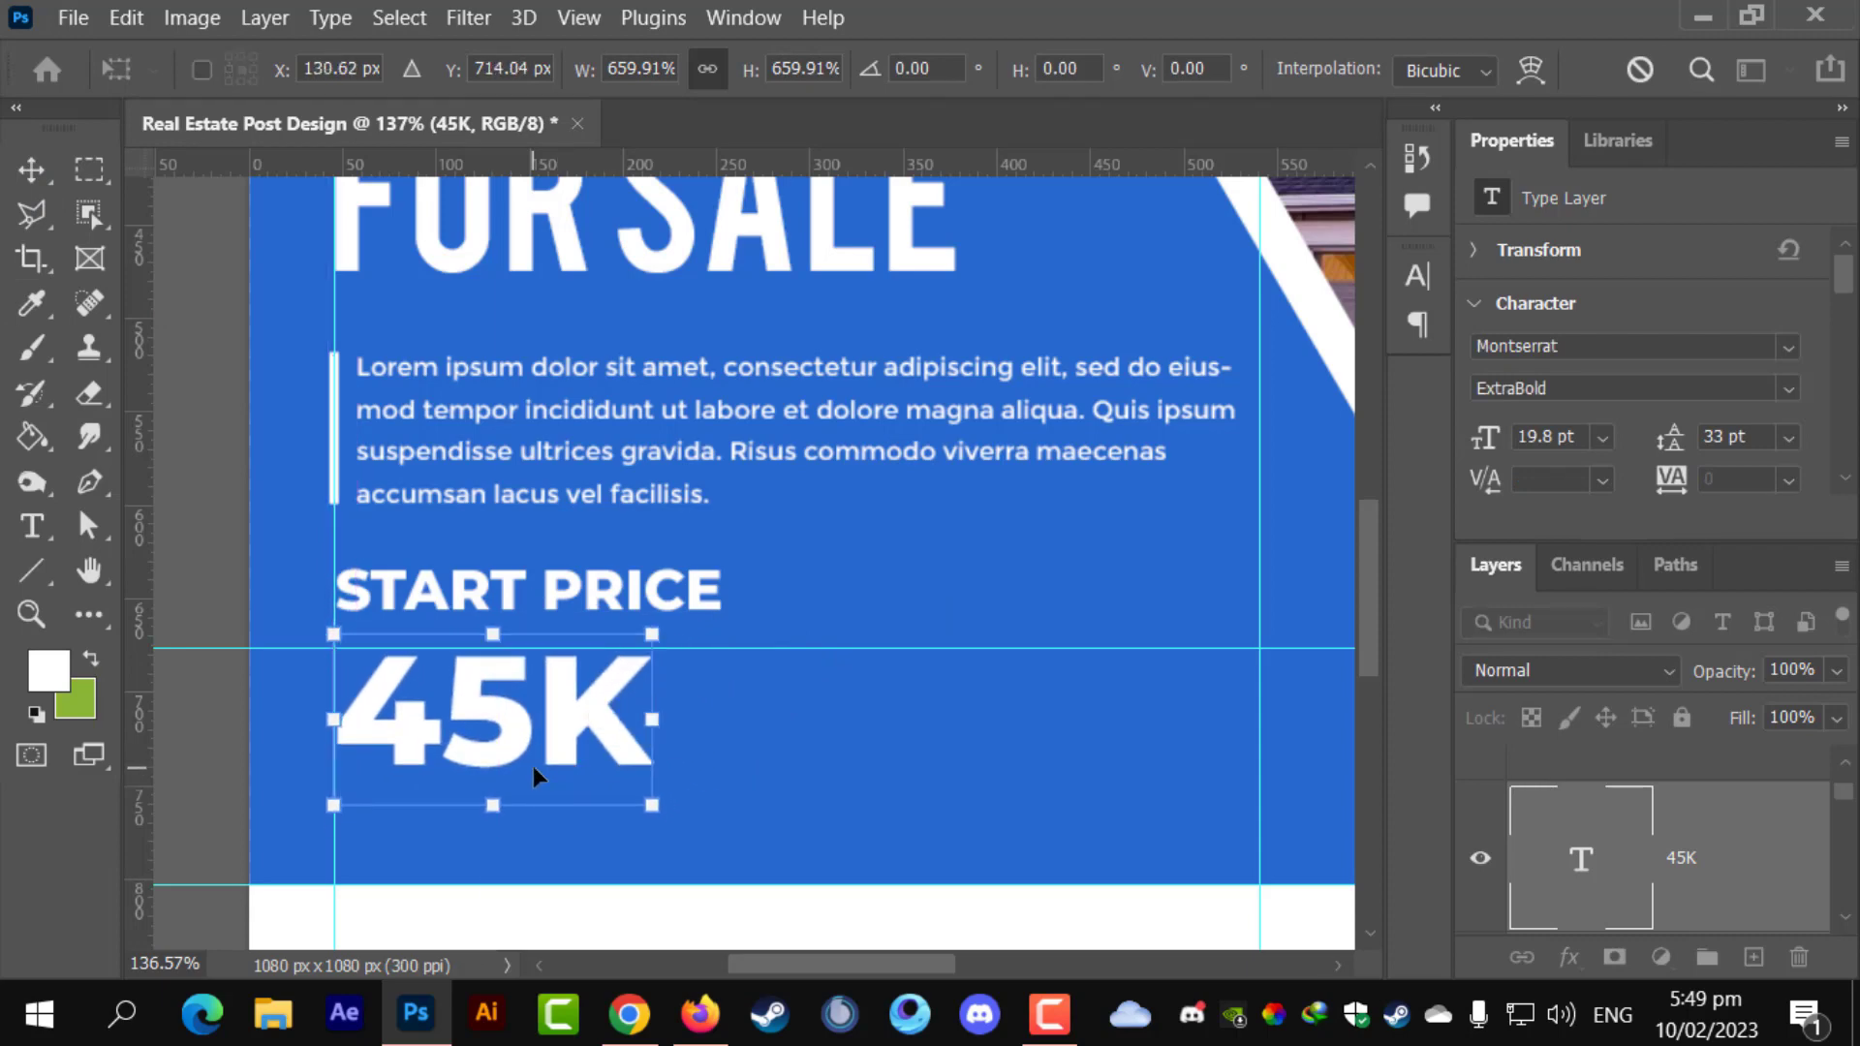
pyautogui.press('Return')
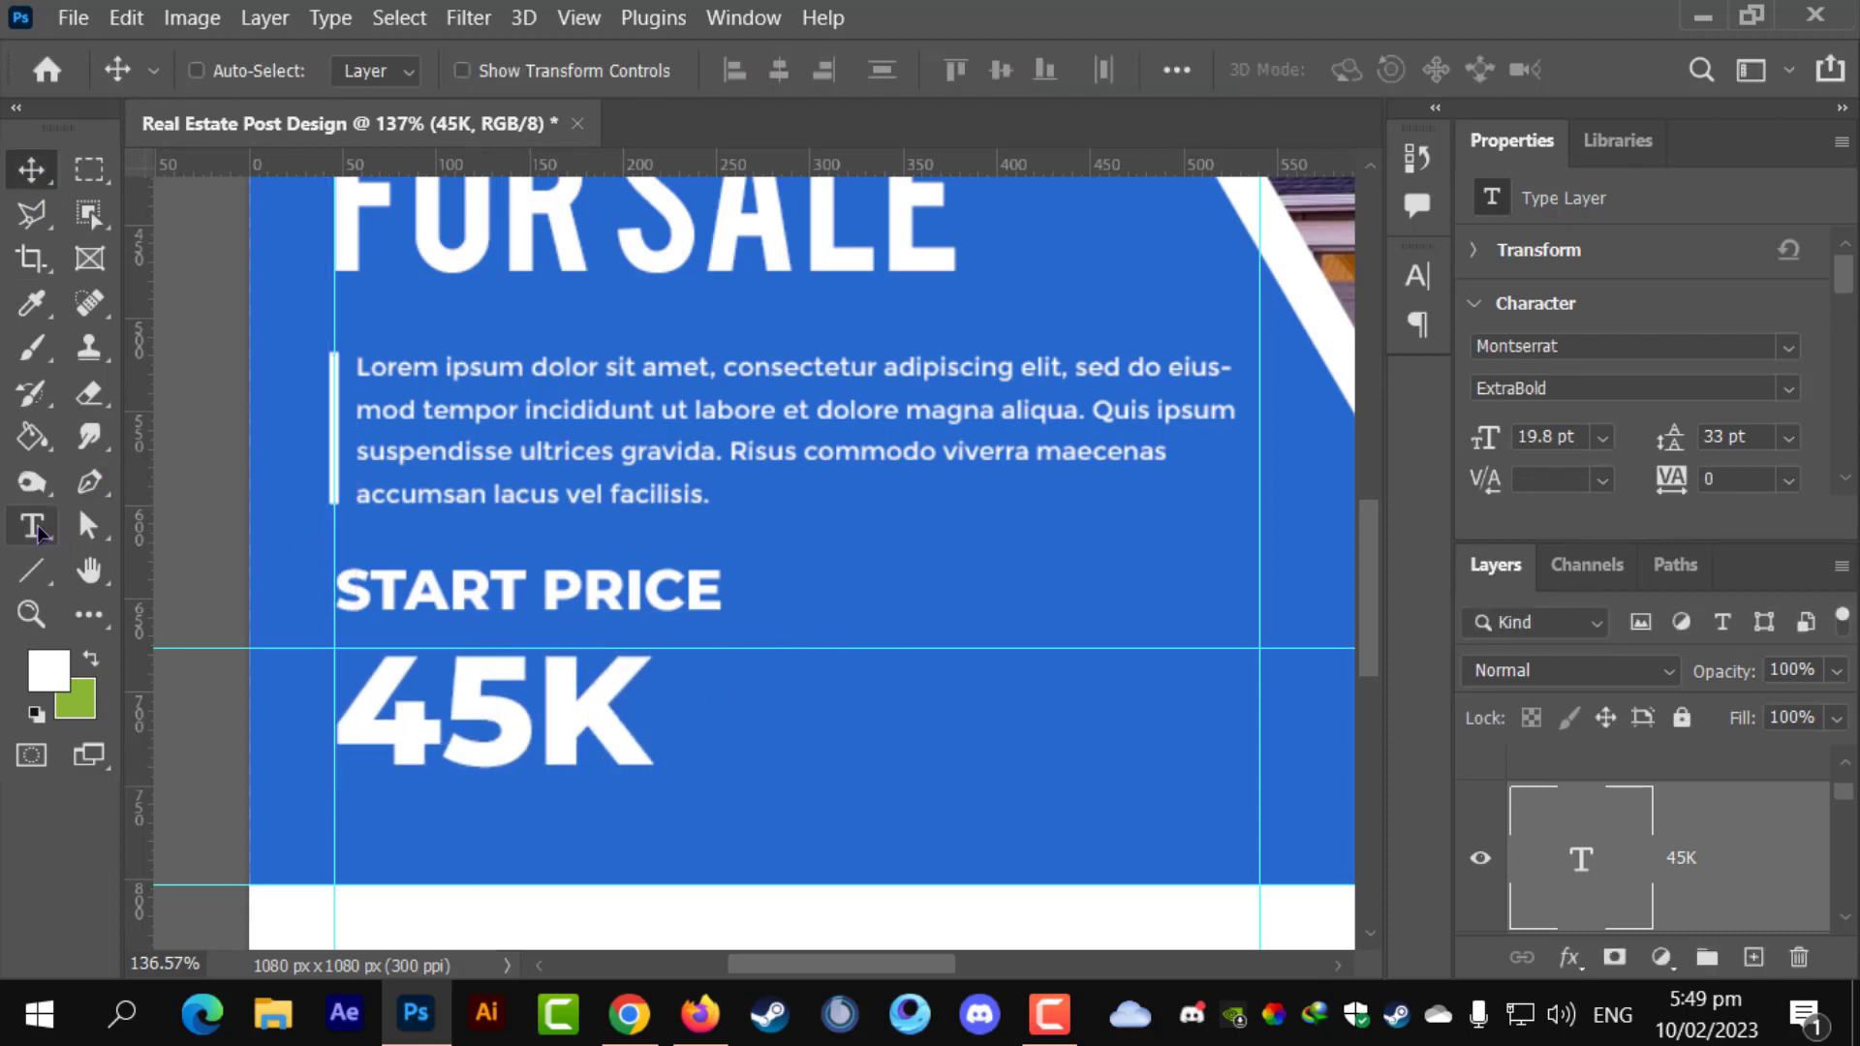
# - Change the START PRICE text to the Montserrat Medium style and commit it
pyautogui.click(37, 531)
pyautogui.tripleClick(486, 566)
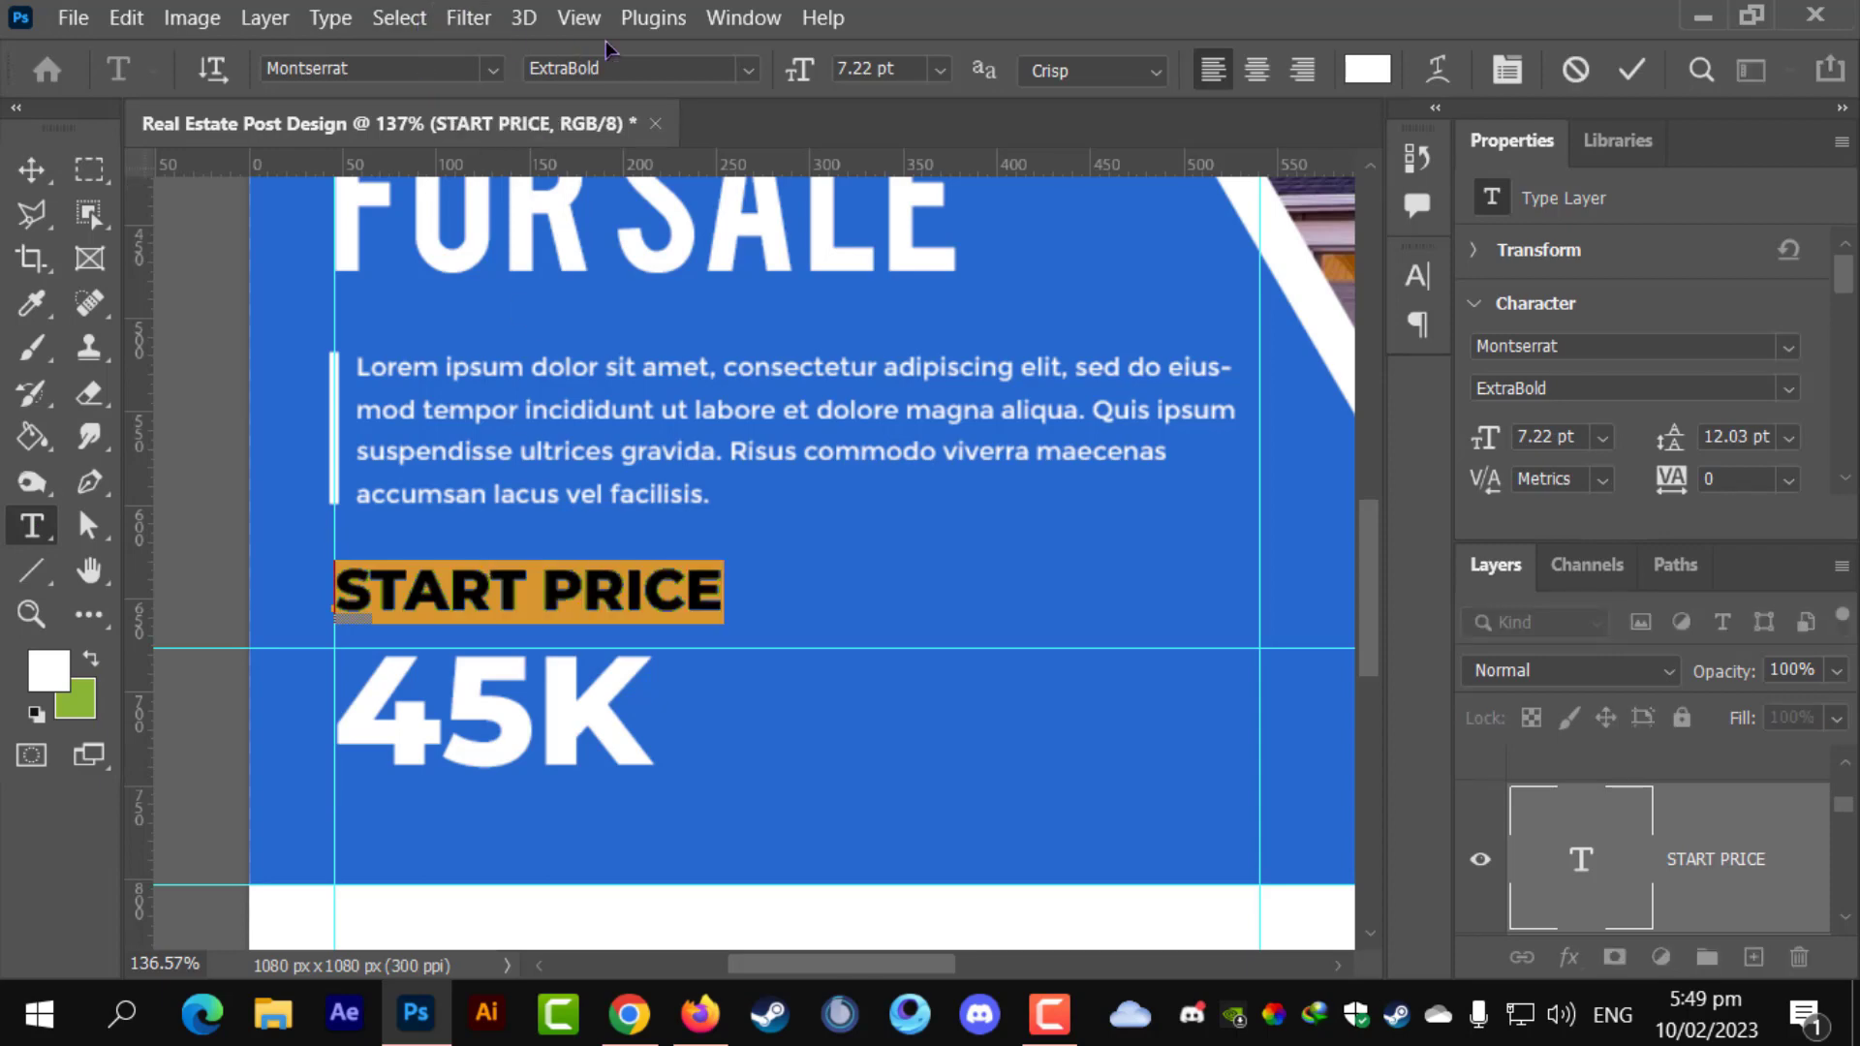
pyautogui.click(753, 78)
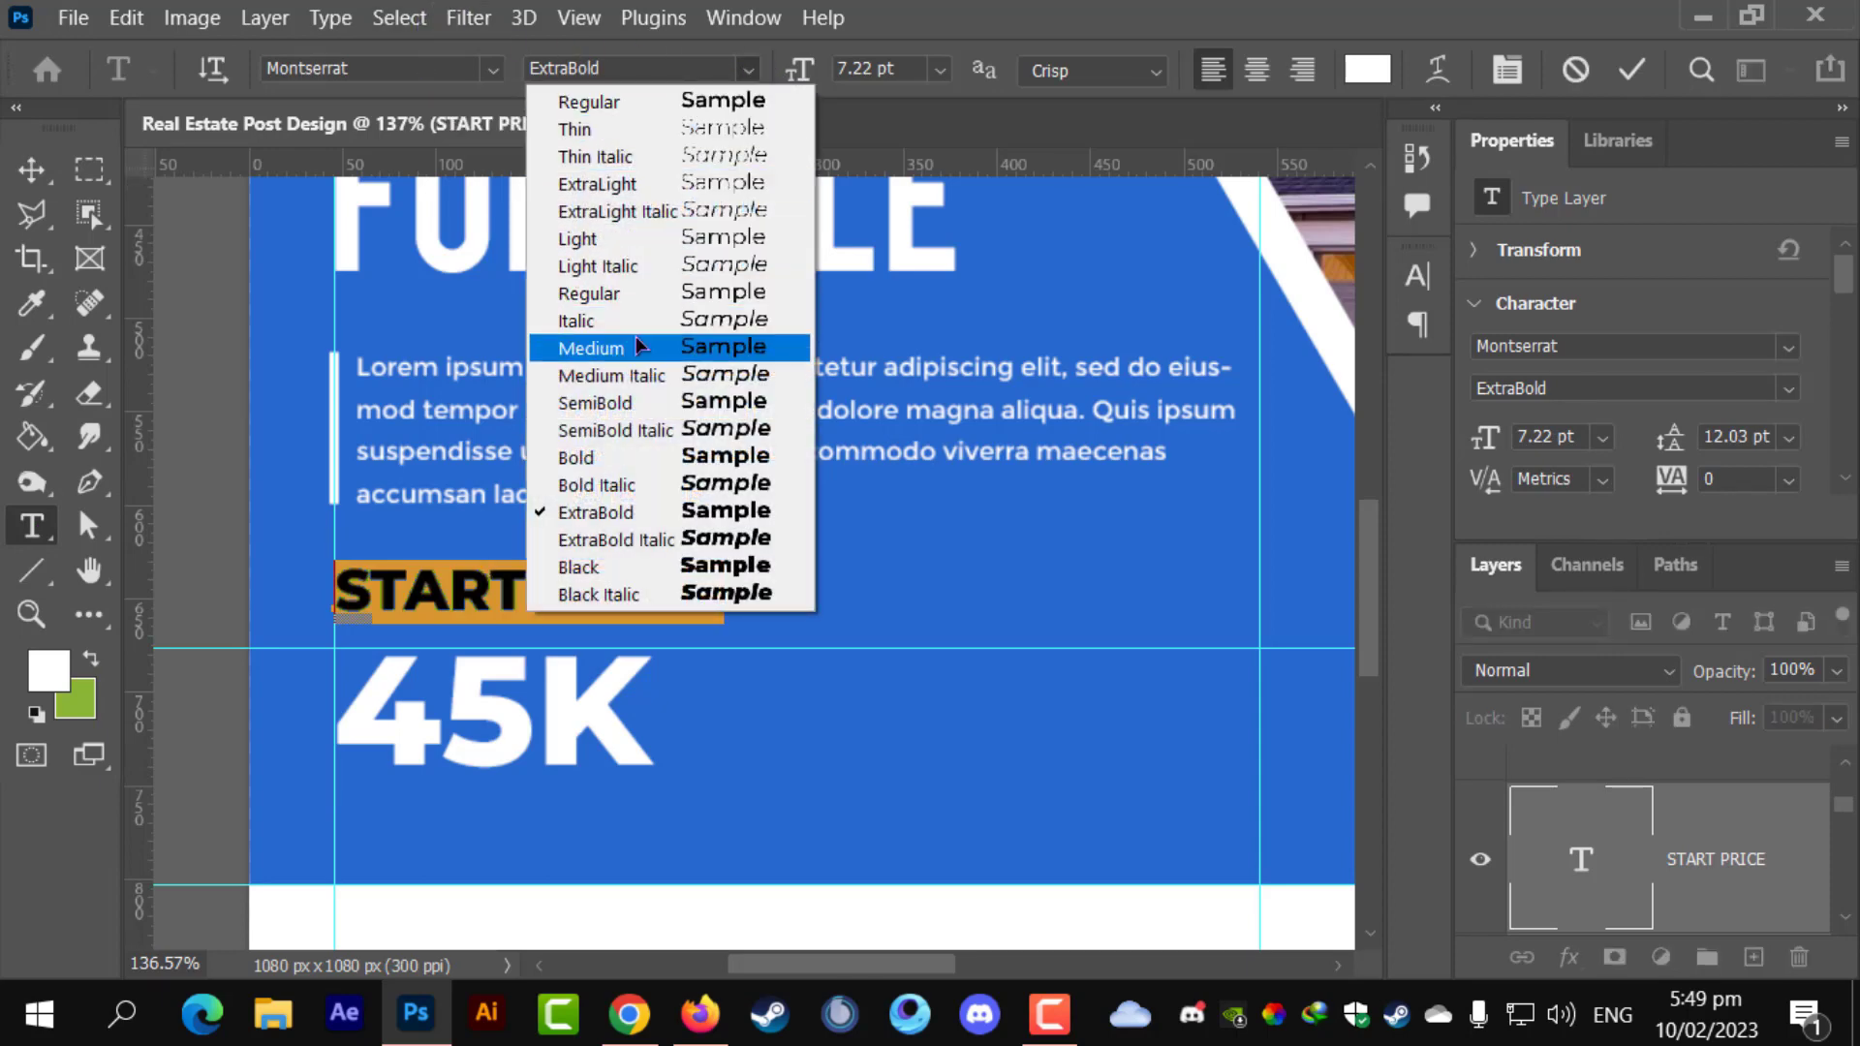
pyautogui.click(600, 350)
pyautogui.hotkey('ctrl', 'Return')
pyautogui.press('v')
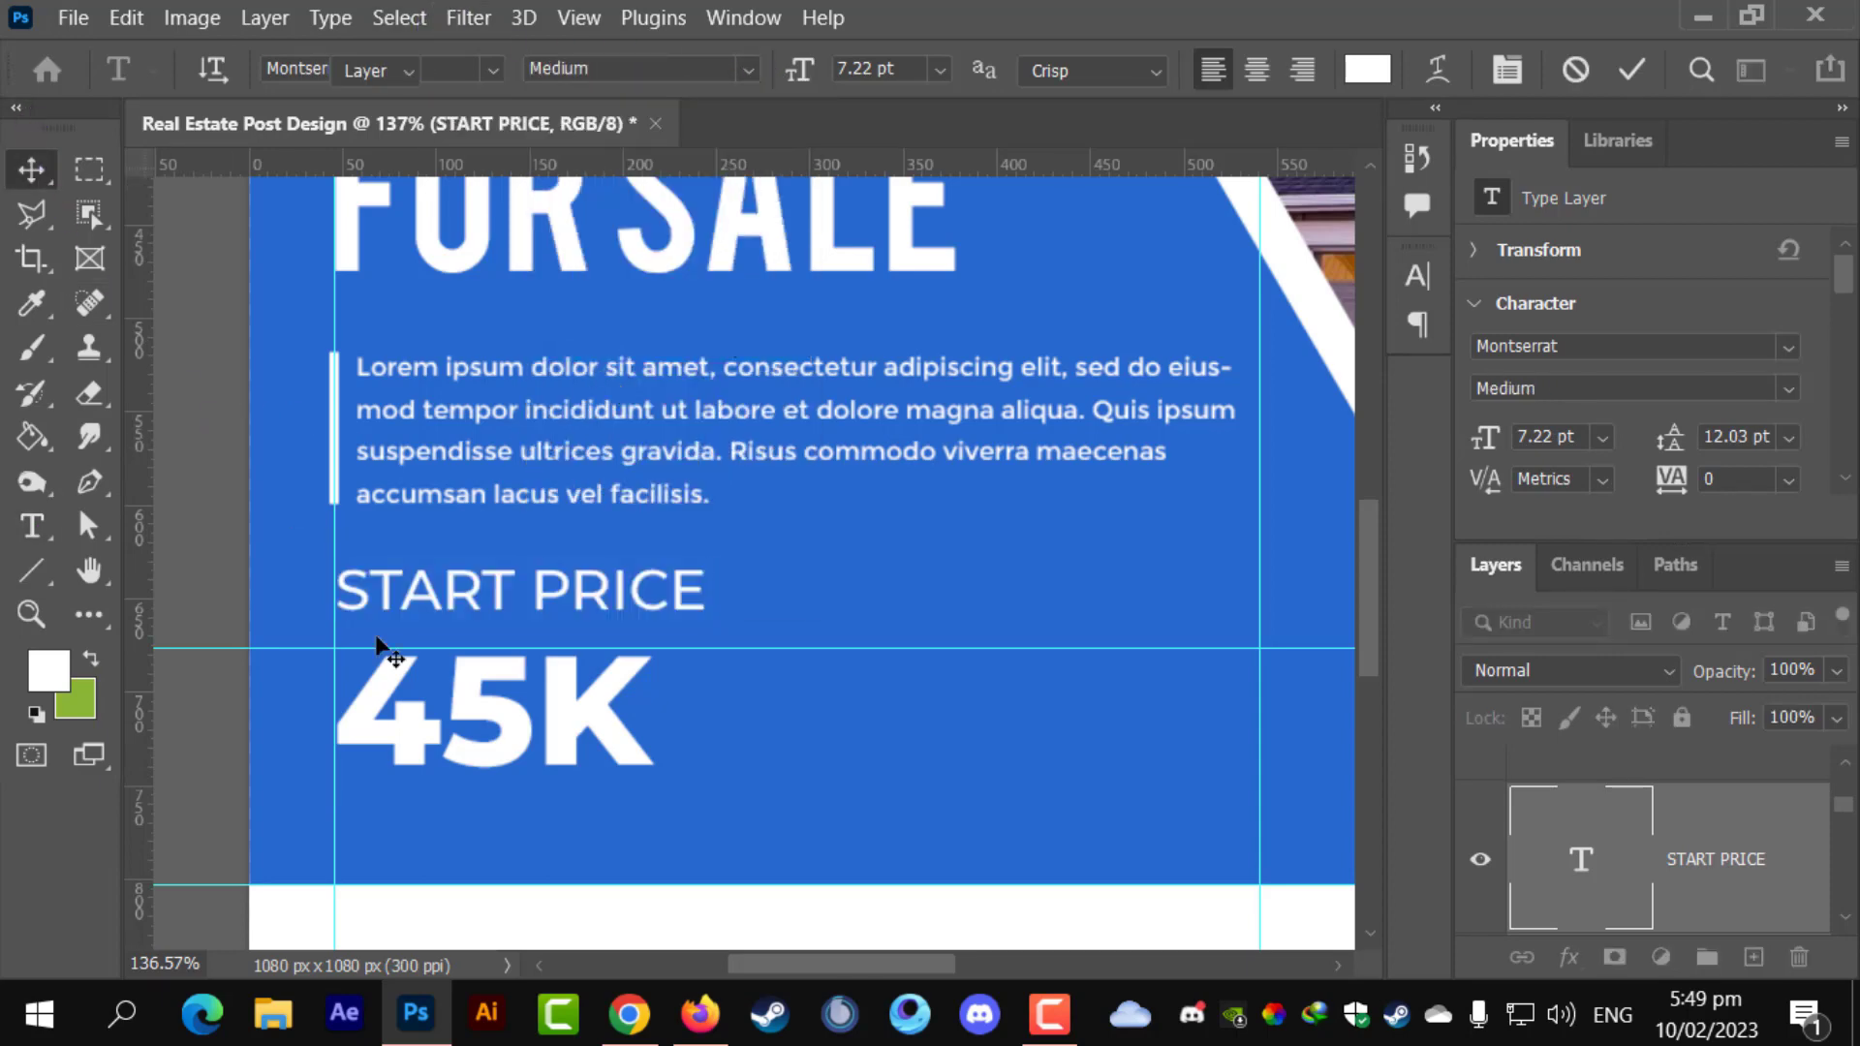
# - Enlarge the 45K text to about 148.13%, keeping its left edge at the vertical guide
pyautogui.press('ctrl')
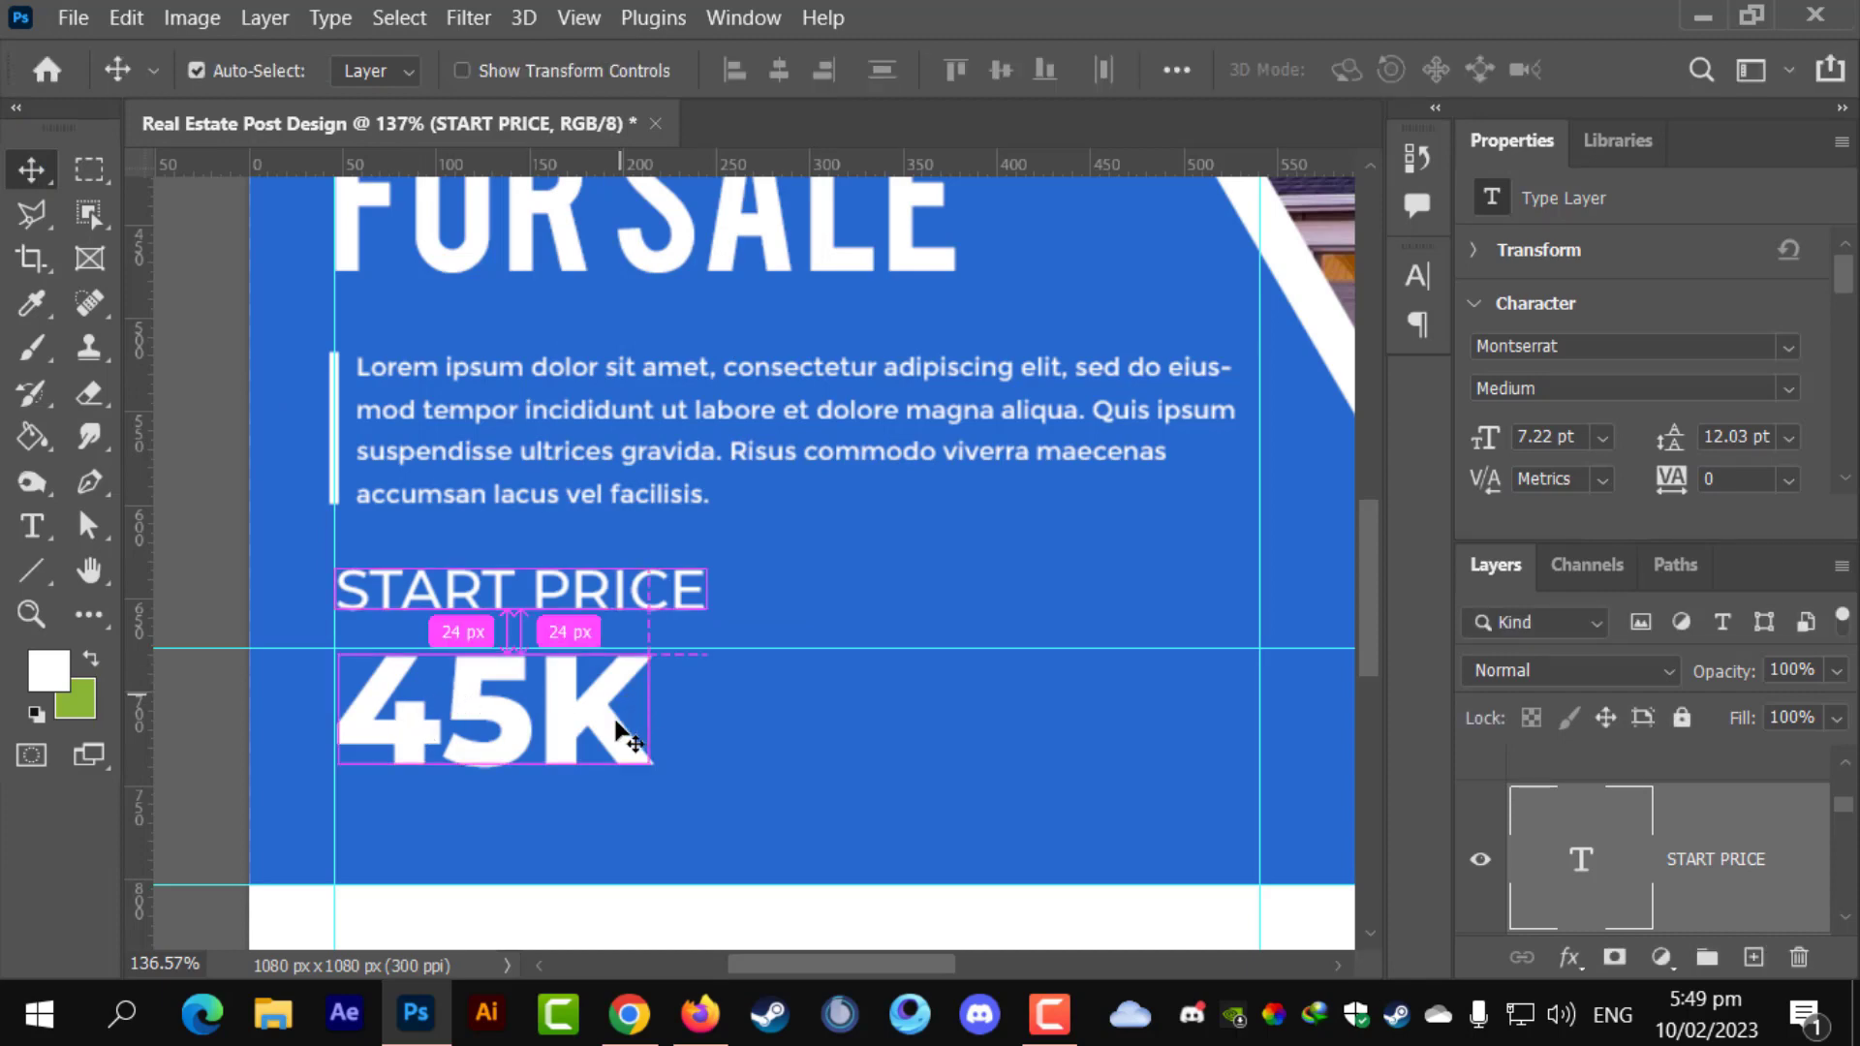
pyautogui.scroll(2, 1759, 855)
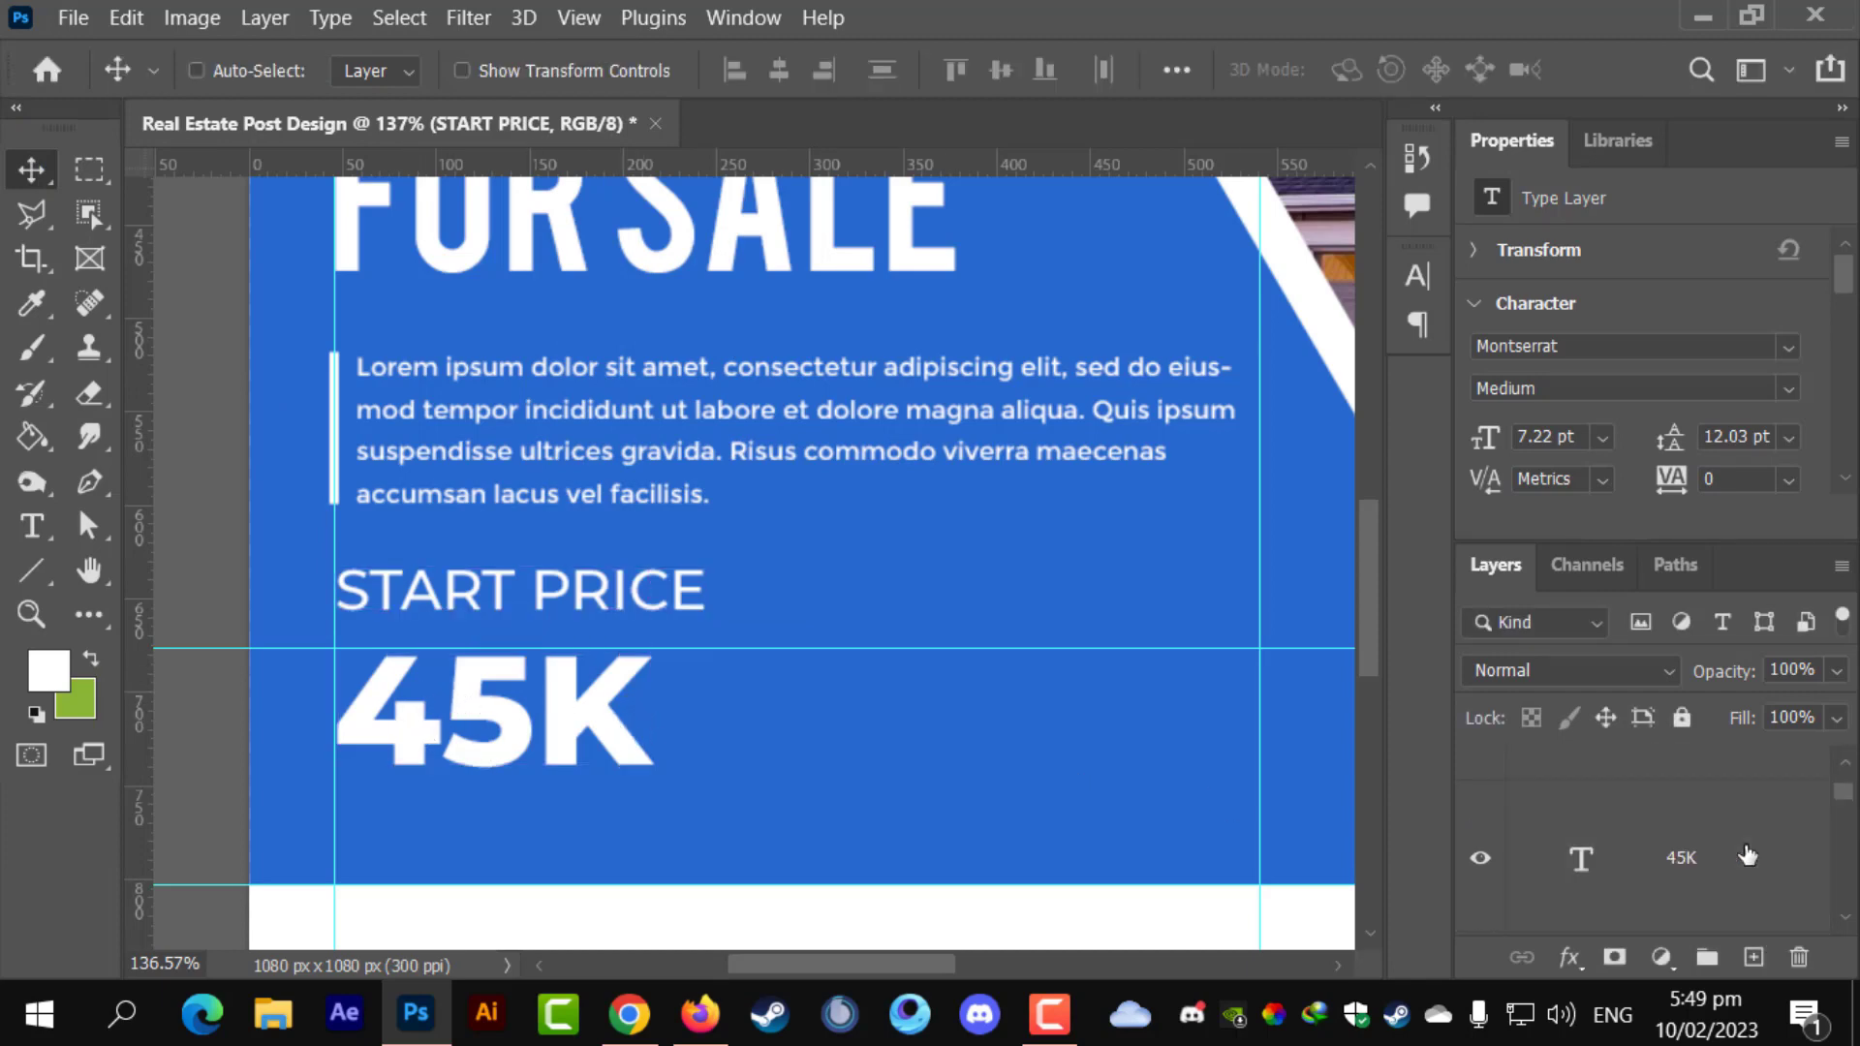
pyautogui.click(1748, 854)
pyautogui.hotkey('ctrl', 't')
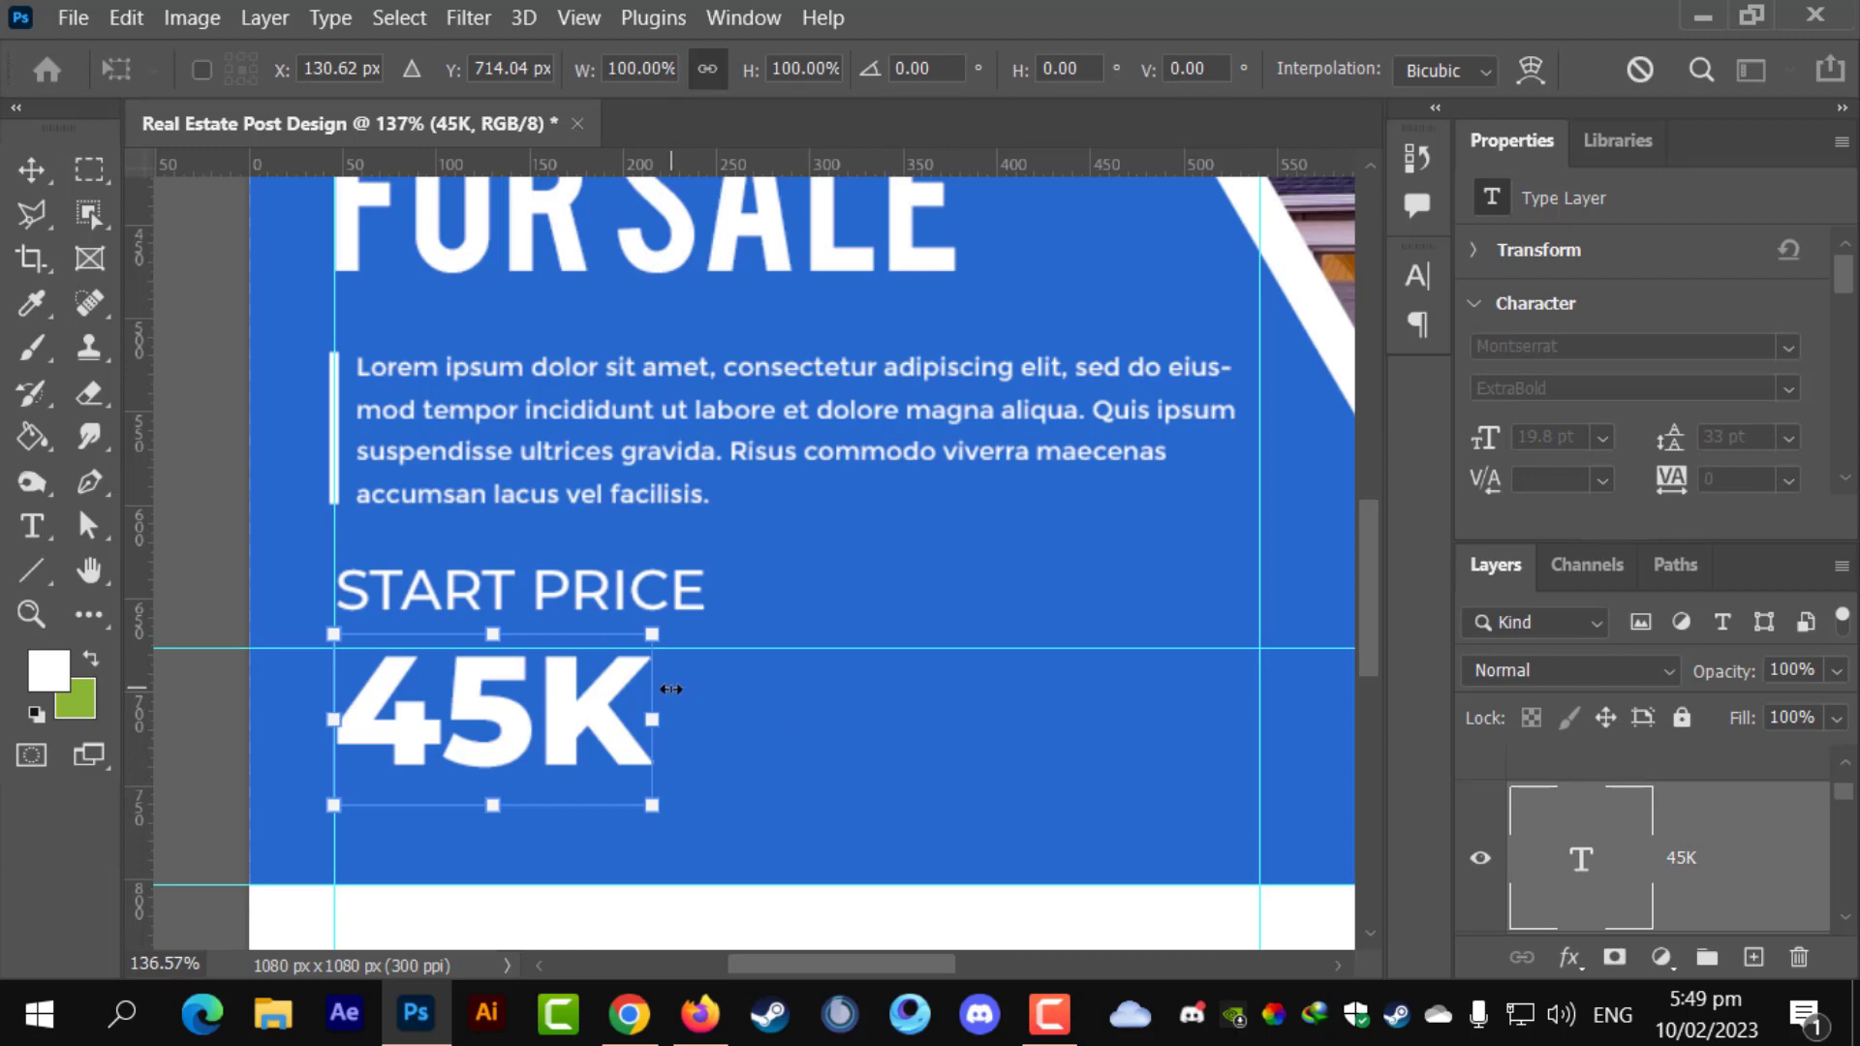
pyautogui.moveTo(670, 689); pyautogui.dragTo(802, 719)
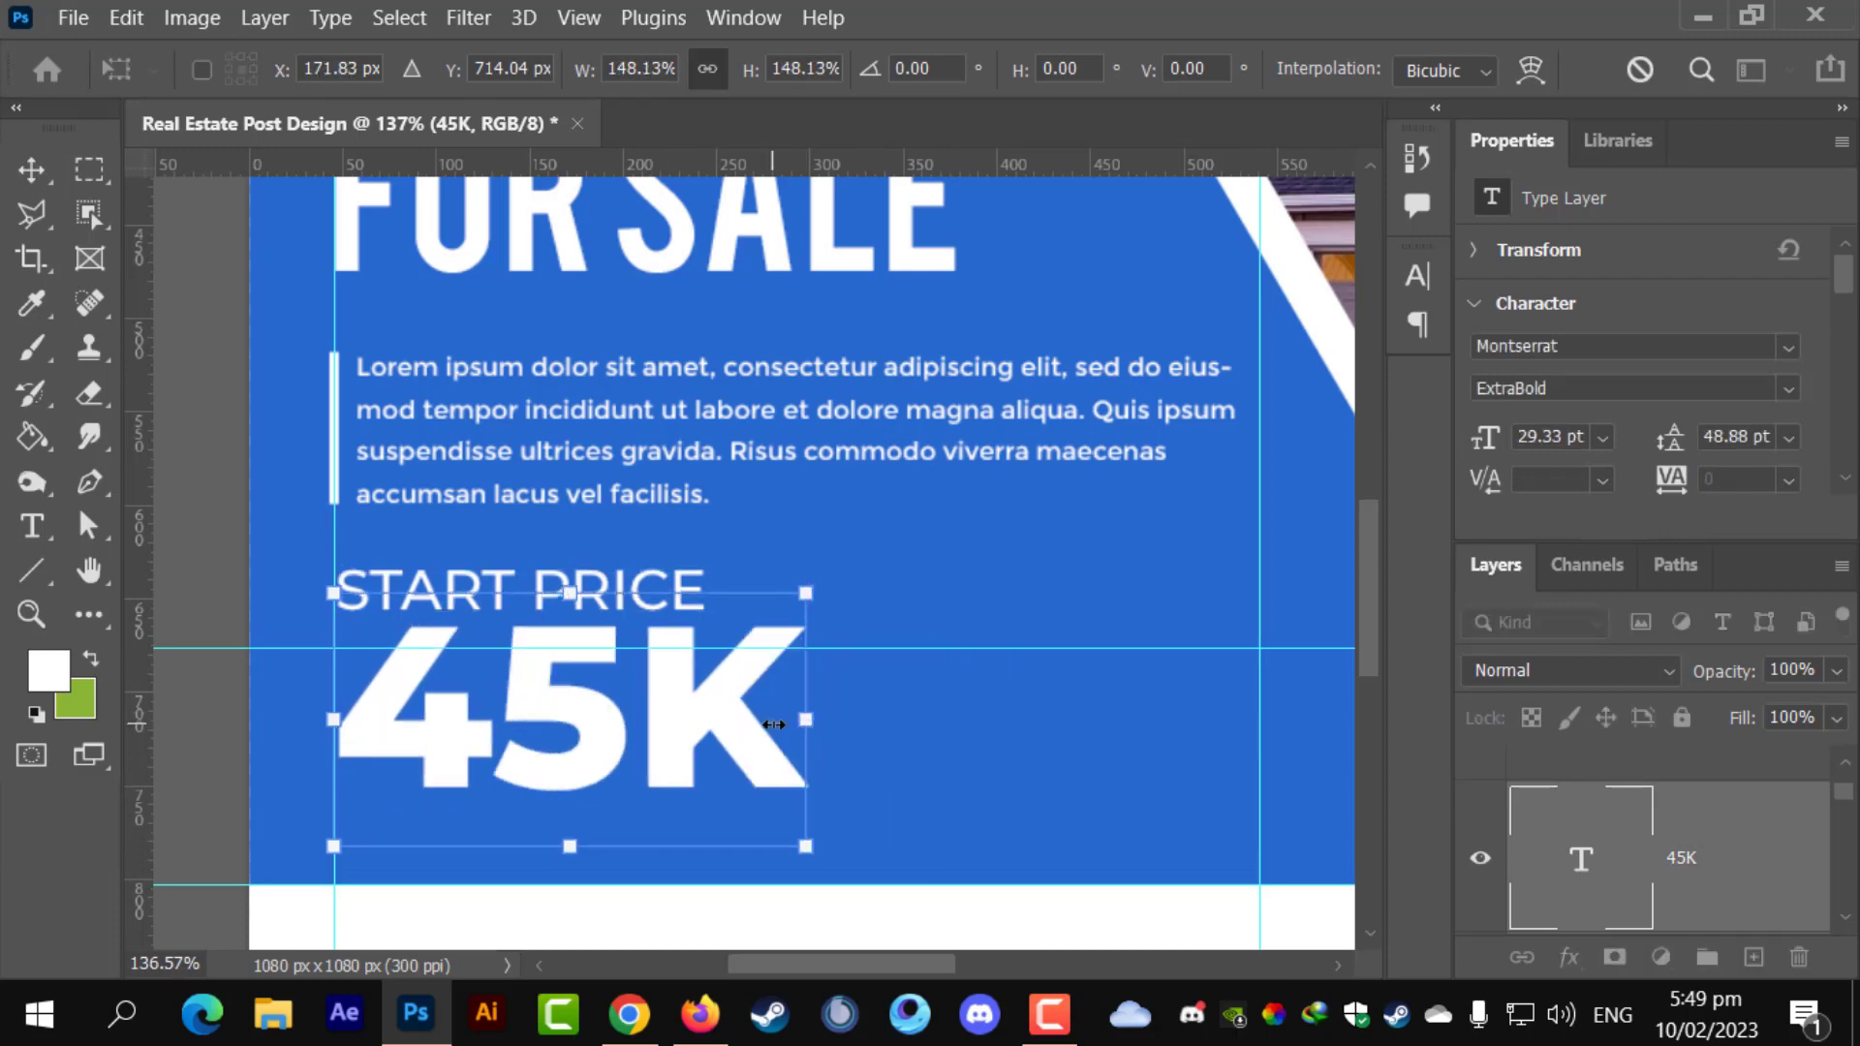
pyautogui.press('Return')
# - Scale START PRICE down to about 72.03% and place it just above the 45K text
pyautogui.scroll(2, 1761, 772)
pyautogui.click(1724, 871)
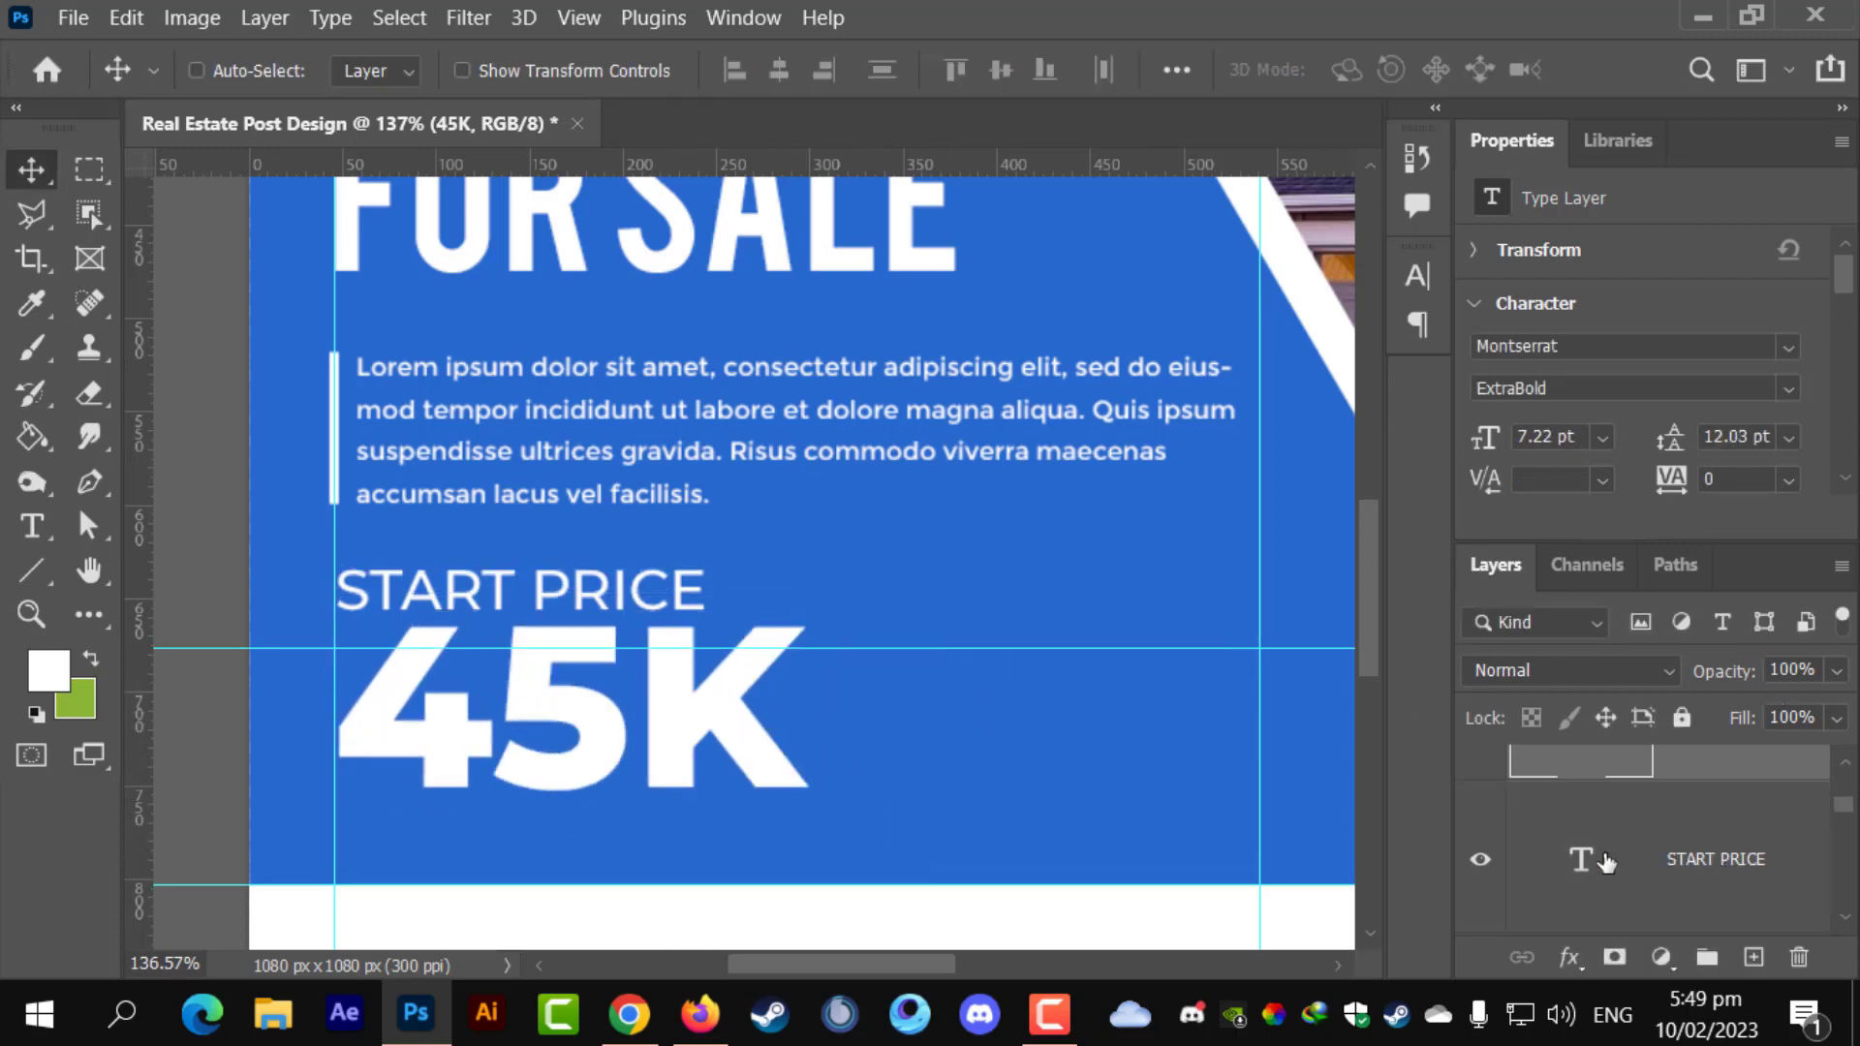
pyautogui.hotkey('ctrl', 't')
pyautogui.moveTo(681, 575)
pyautogui.mouseDown()
pyautogui.moveTo(601, 581)
pyautogui.moveTo(651, 581)
pyautogui.mouseUp()
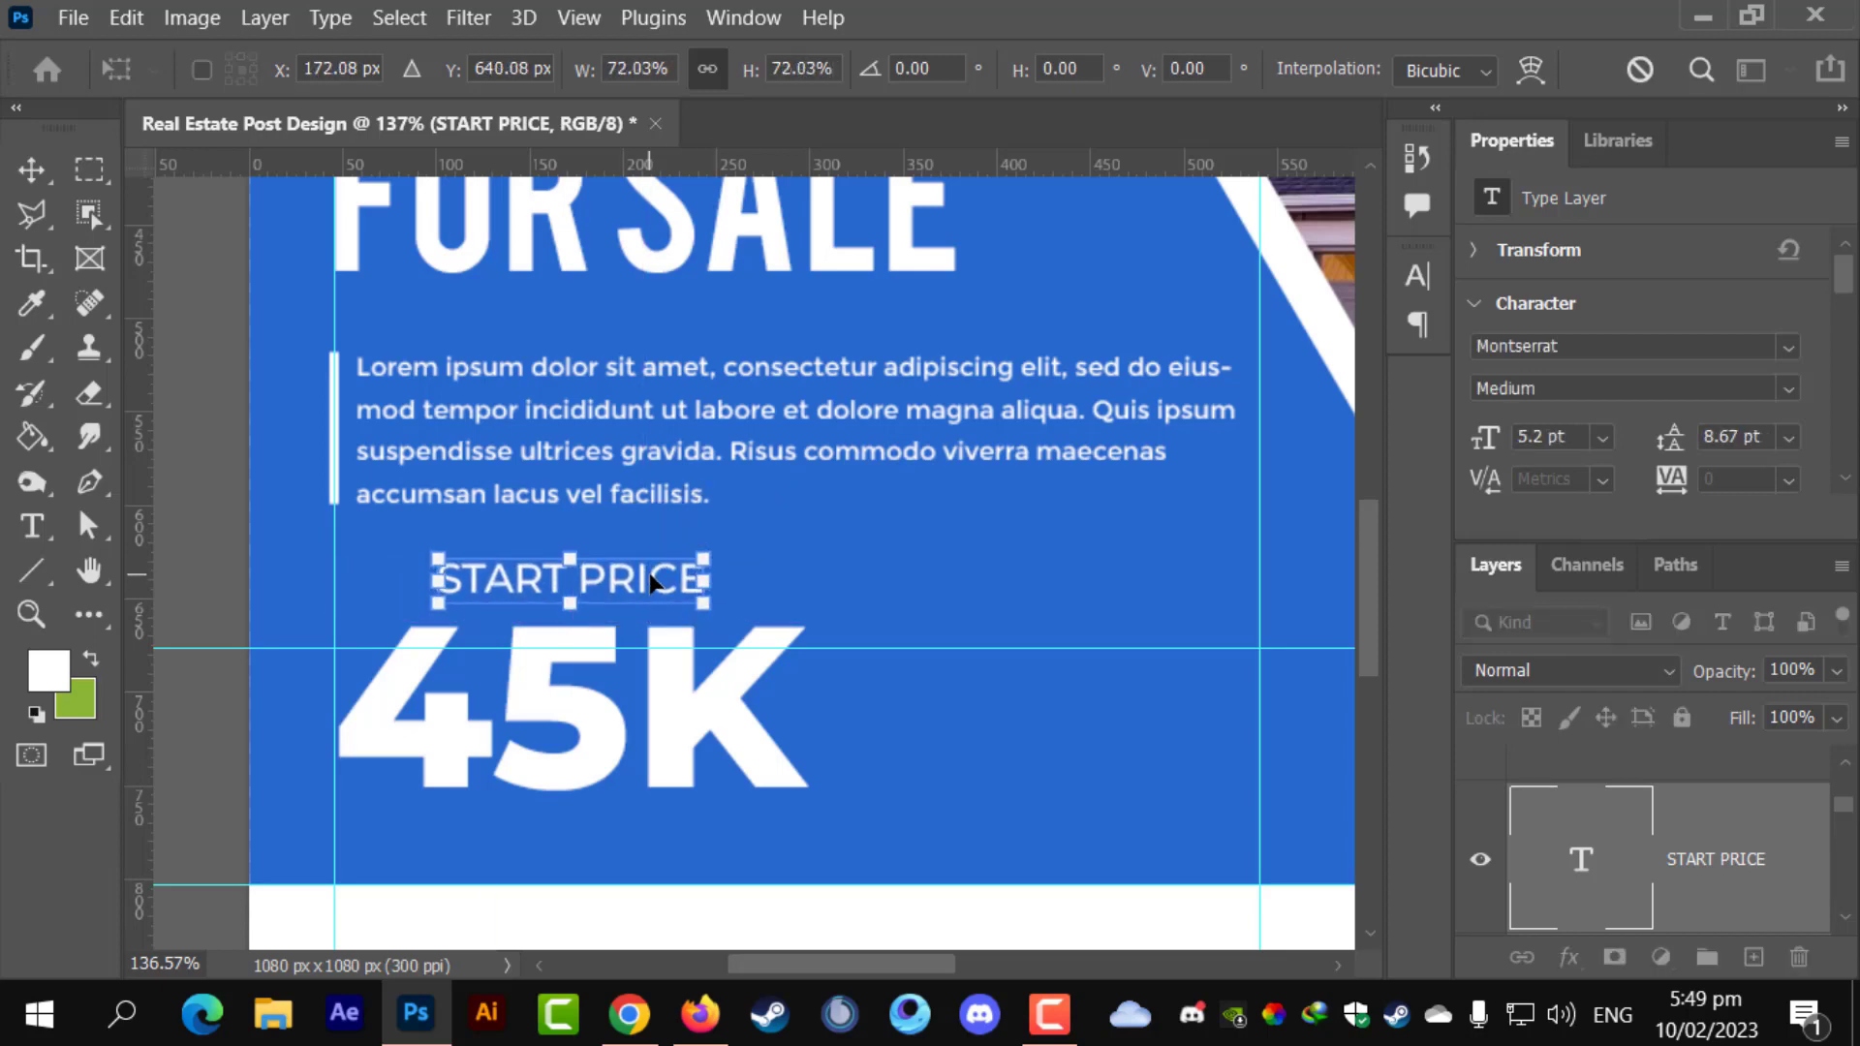
pyautogui.press('Return')
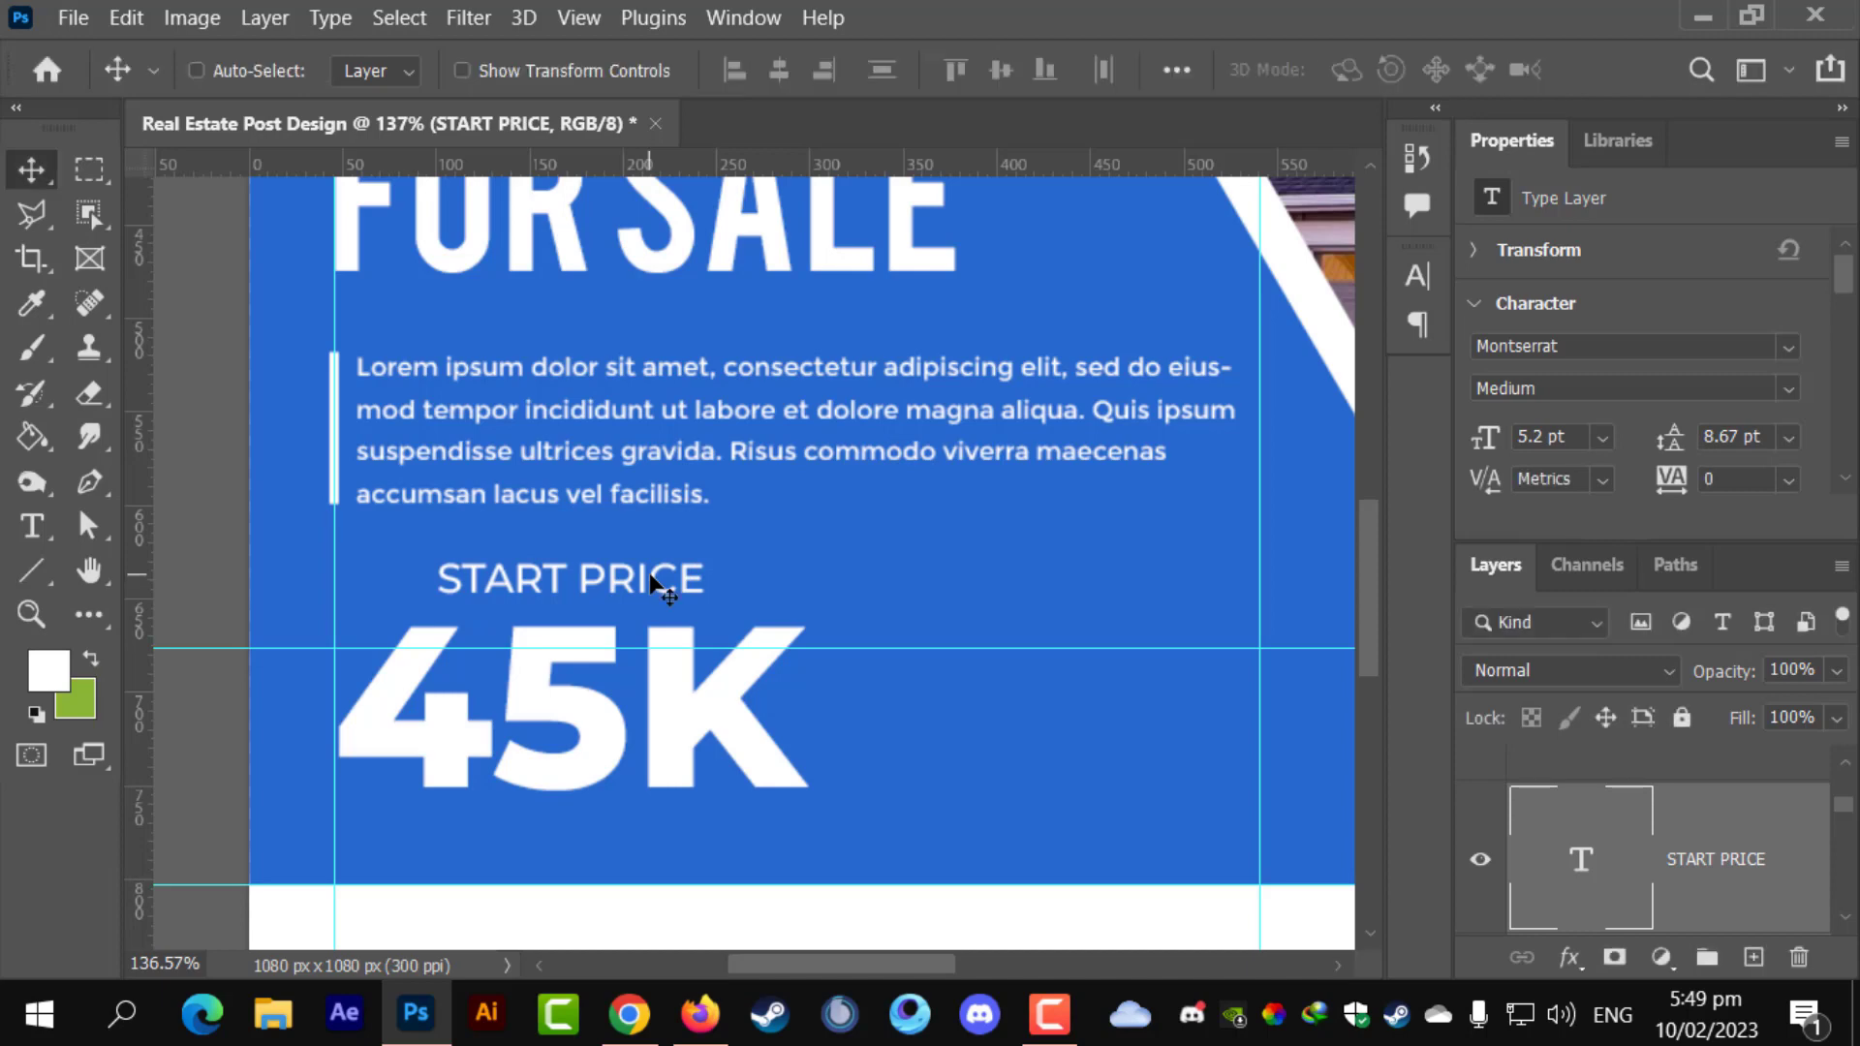
# - Duplicate START PRICE straight down below the 45K text and replace the copy's wording with "LIMITED"
pyautogui.scroll(2, 651, 582)
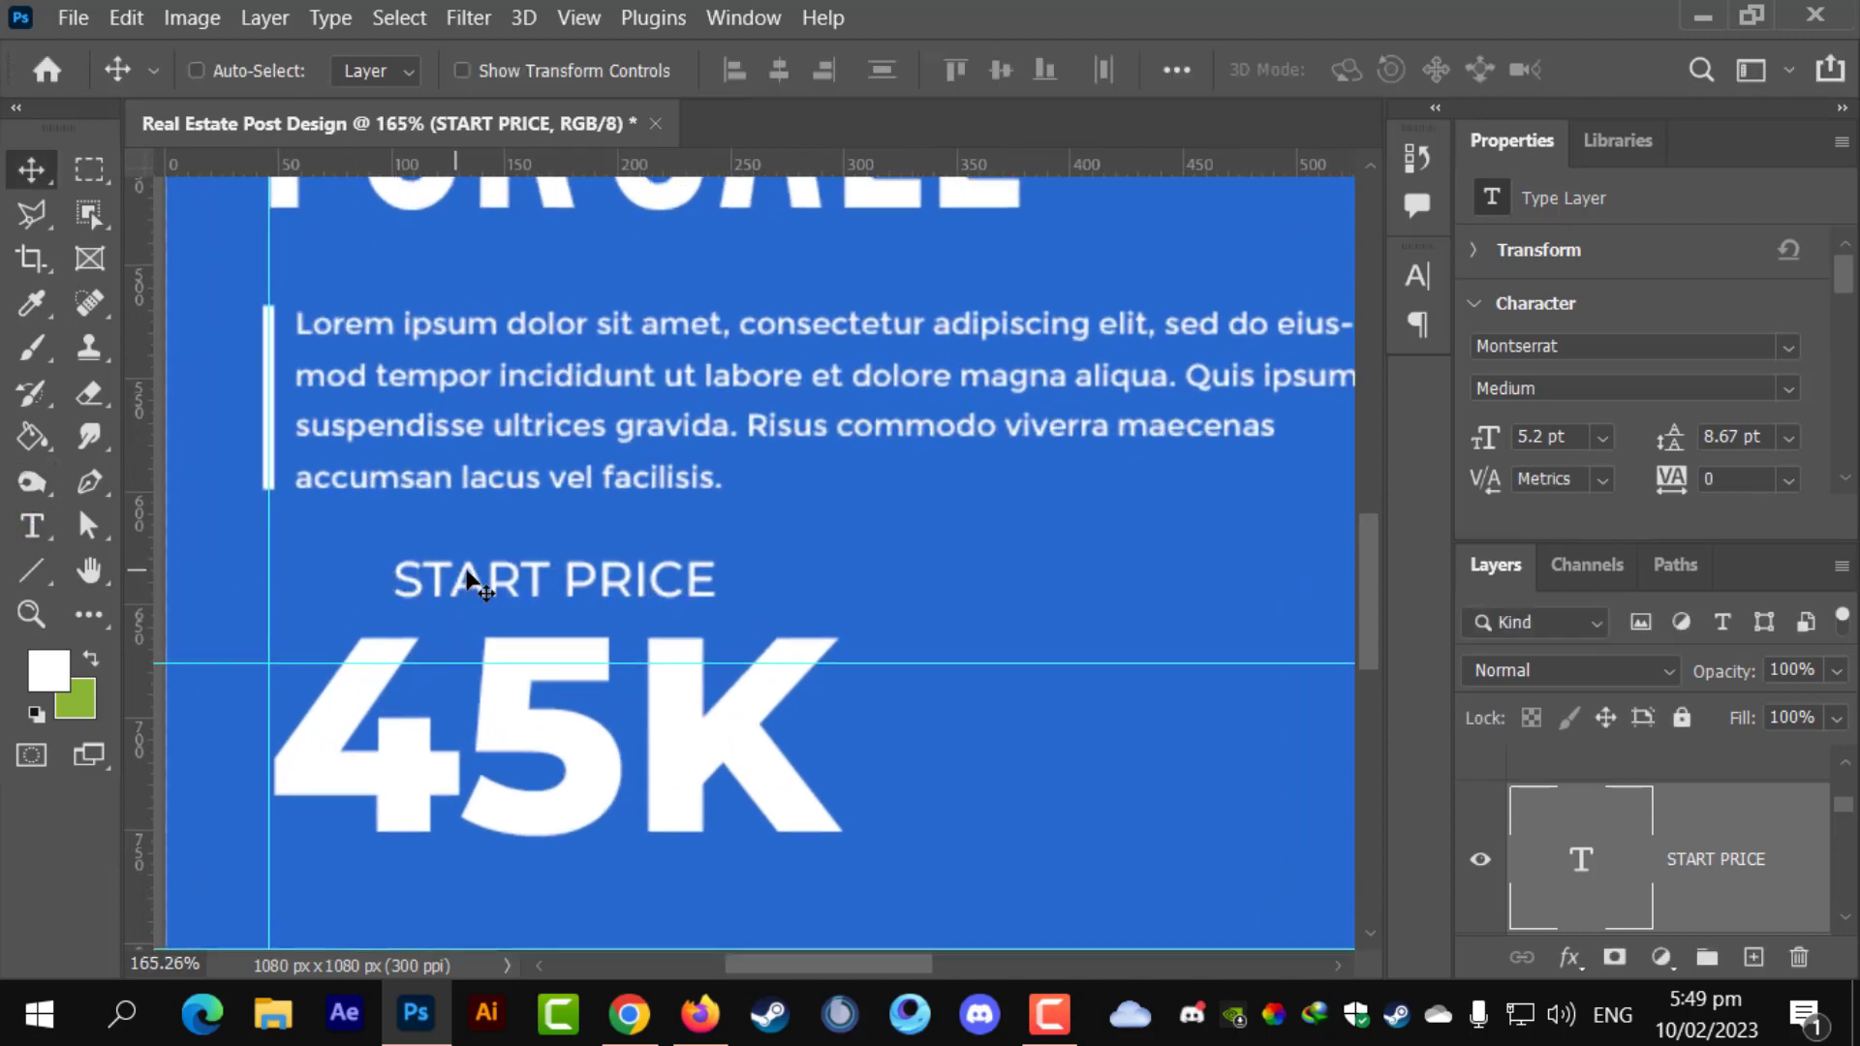
pyautogui.moveTo(498, 591); pyautogui.dragTo(502, 903)
pyautogui.click(15, 523)
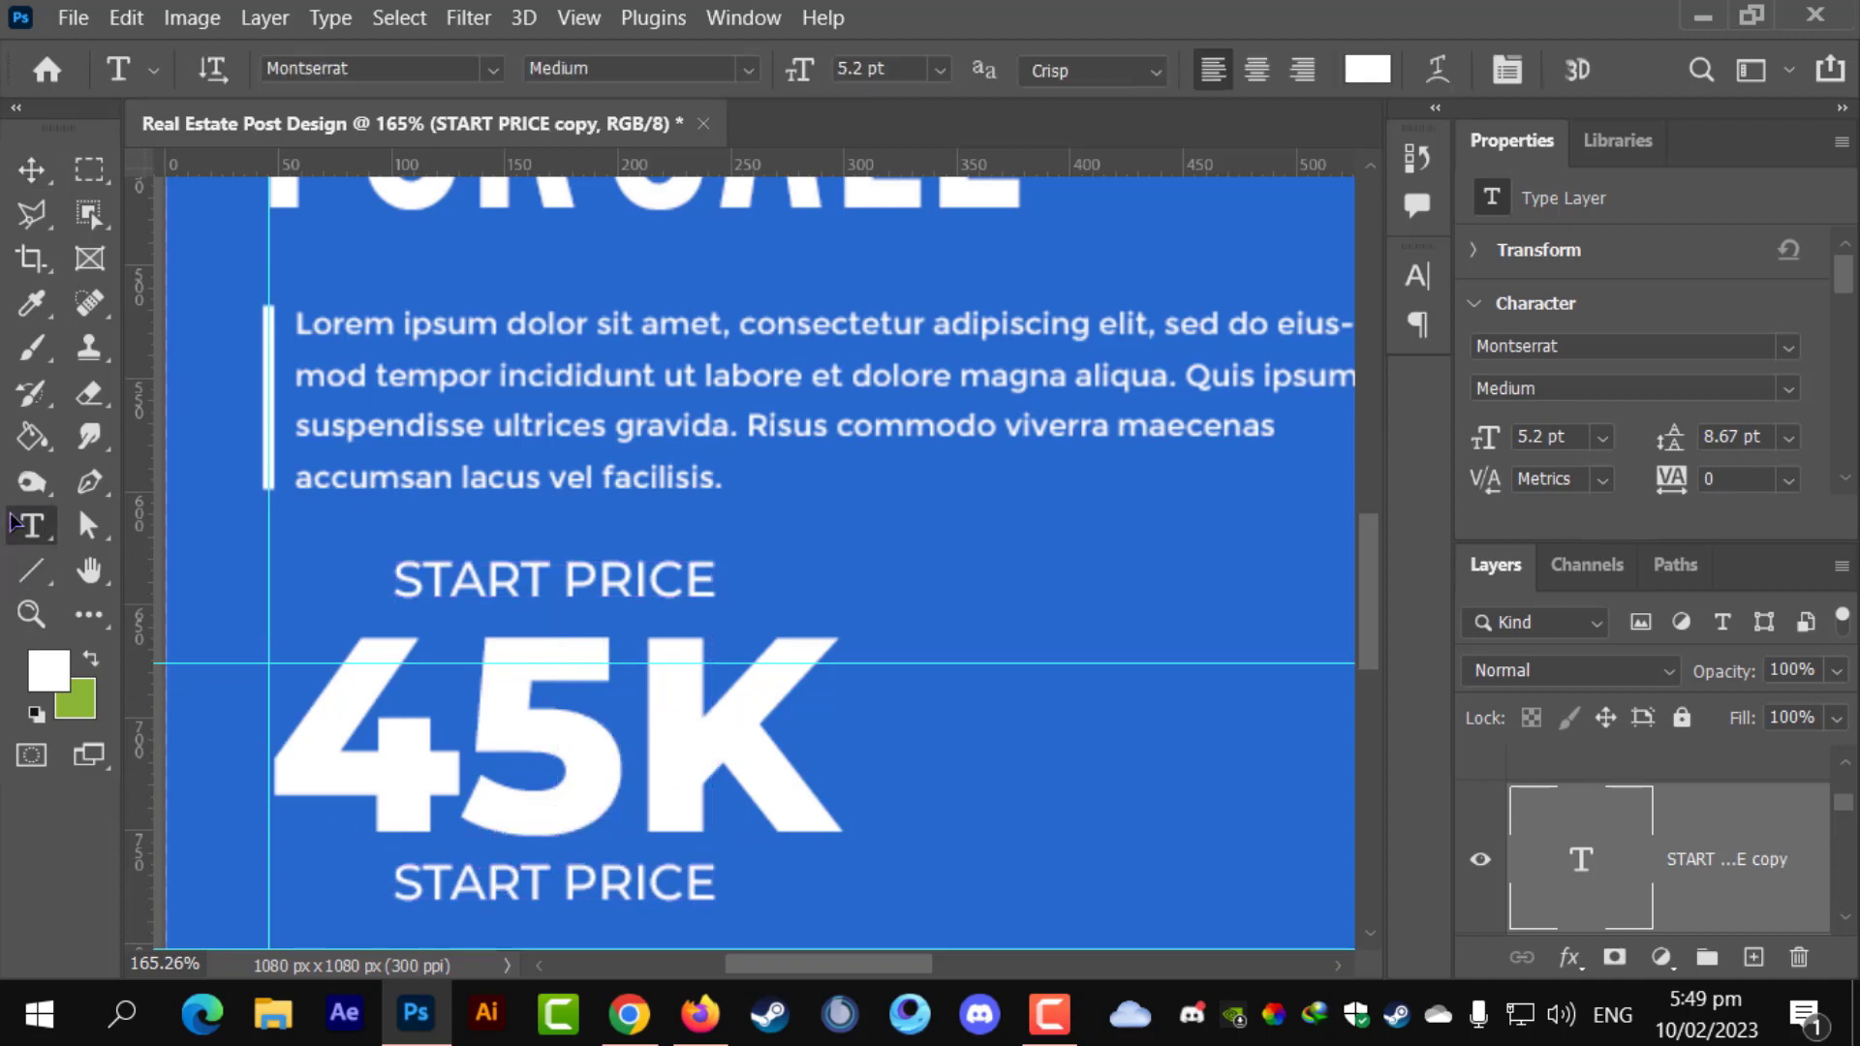
pyautogui.tripleClick(465, 875)
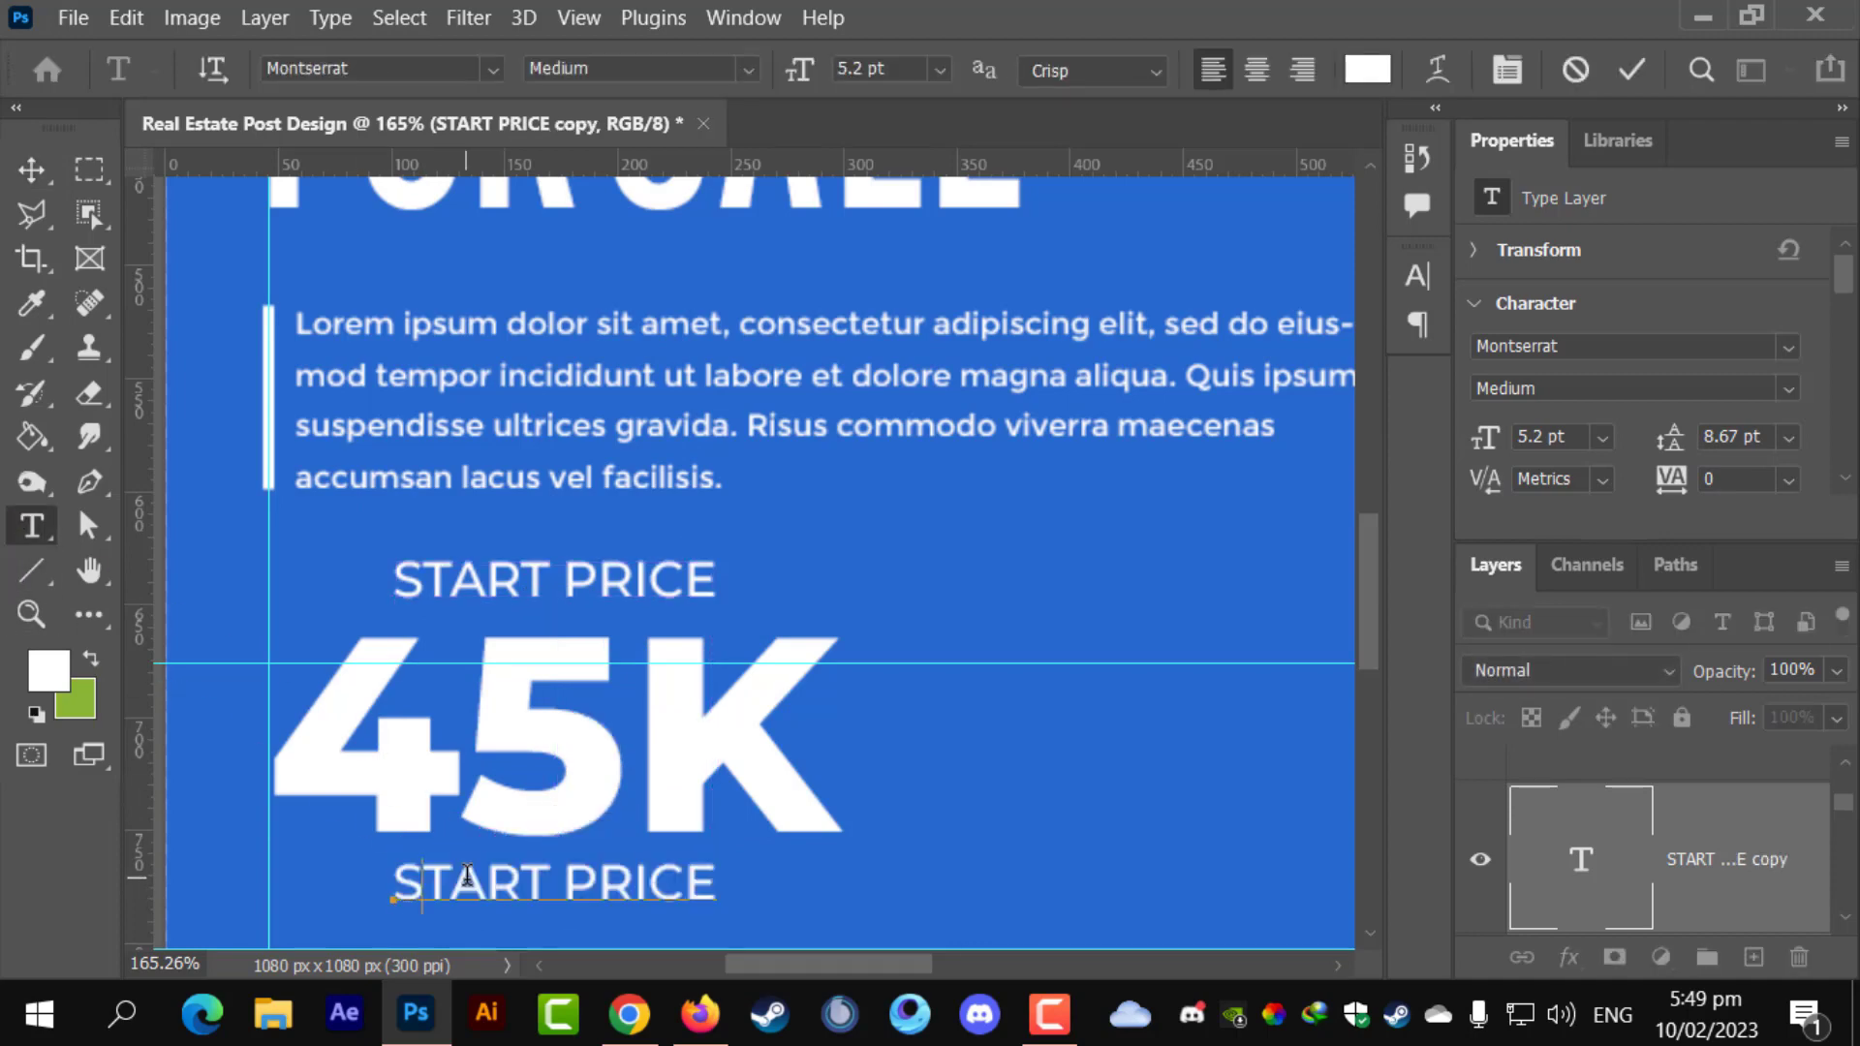
pyautogui.write('LIMITED')
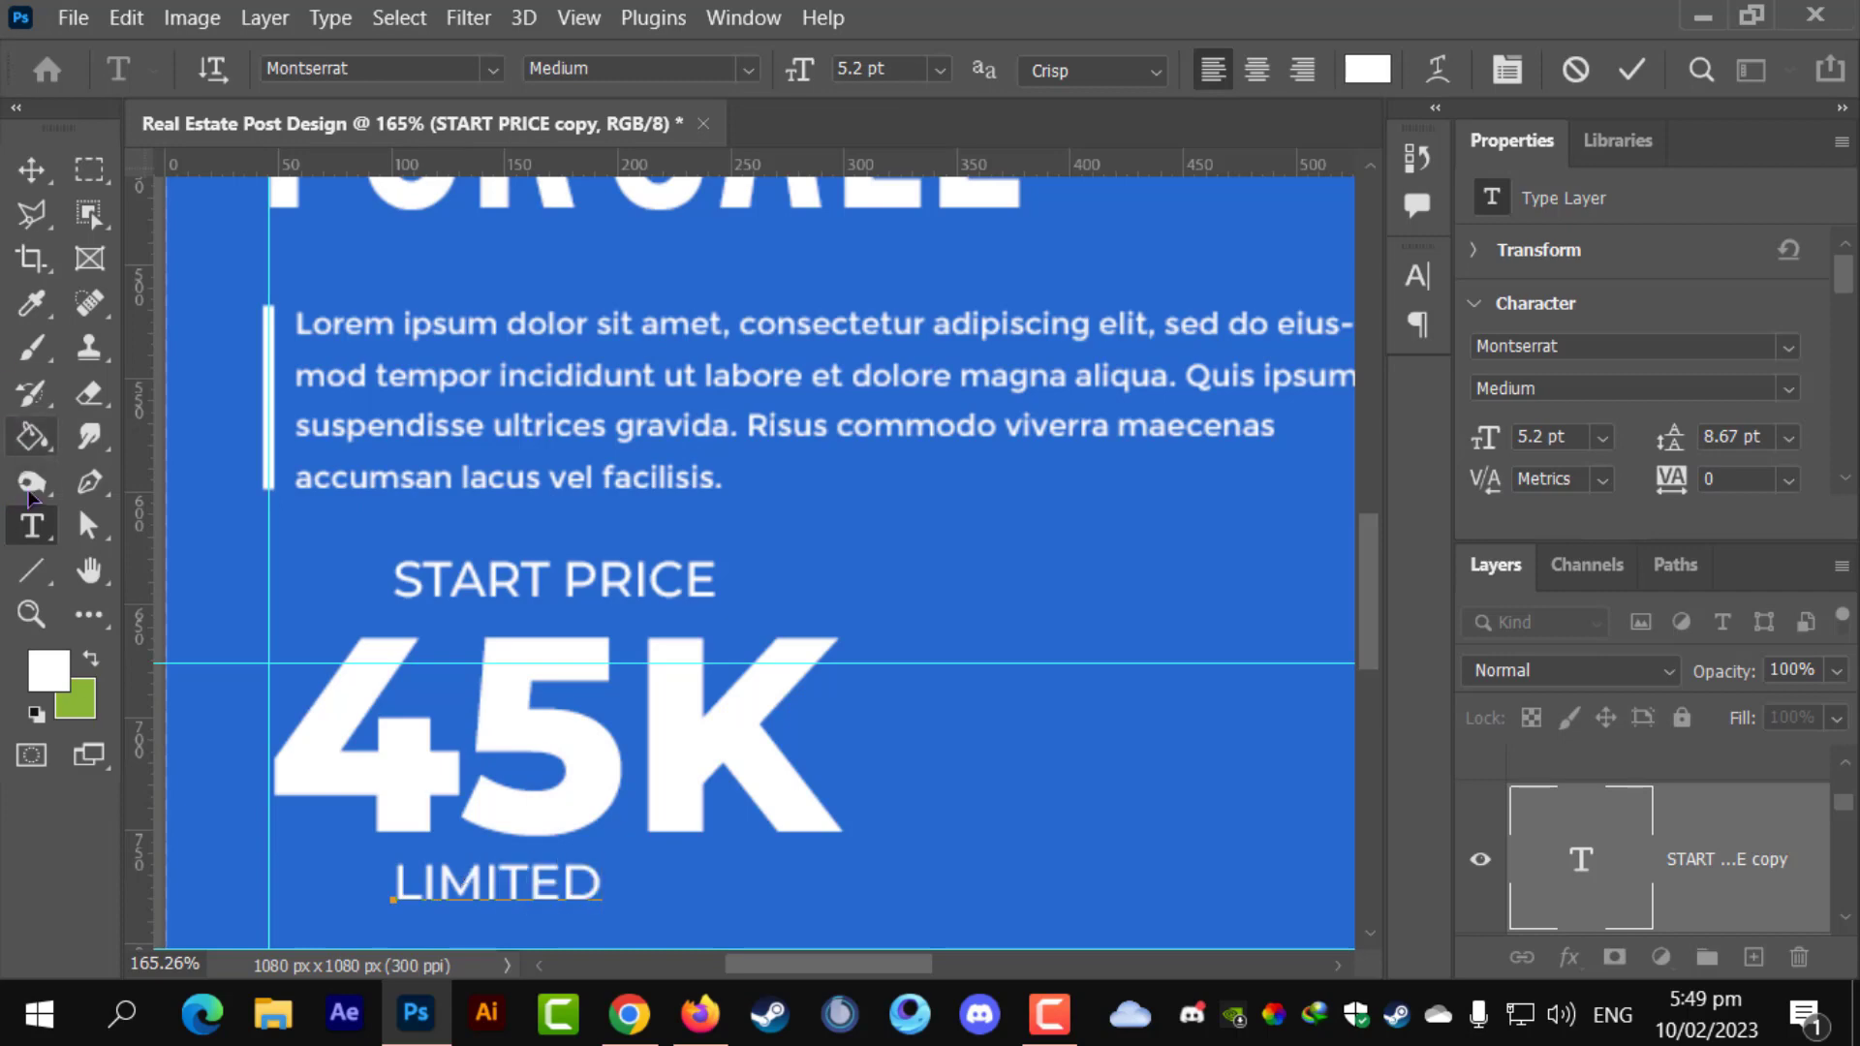
pyautogui.click(31, 169)
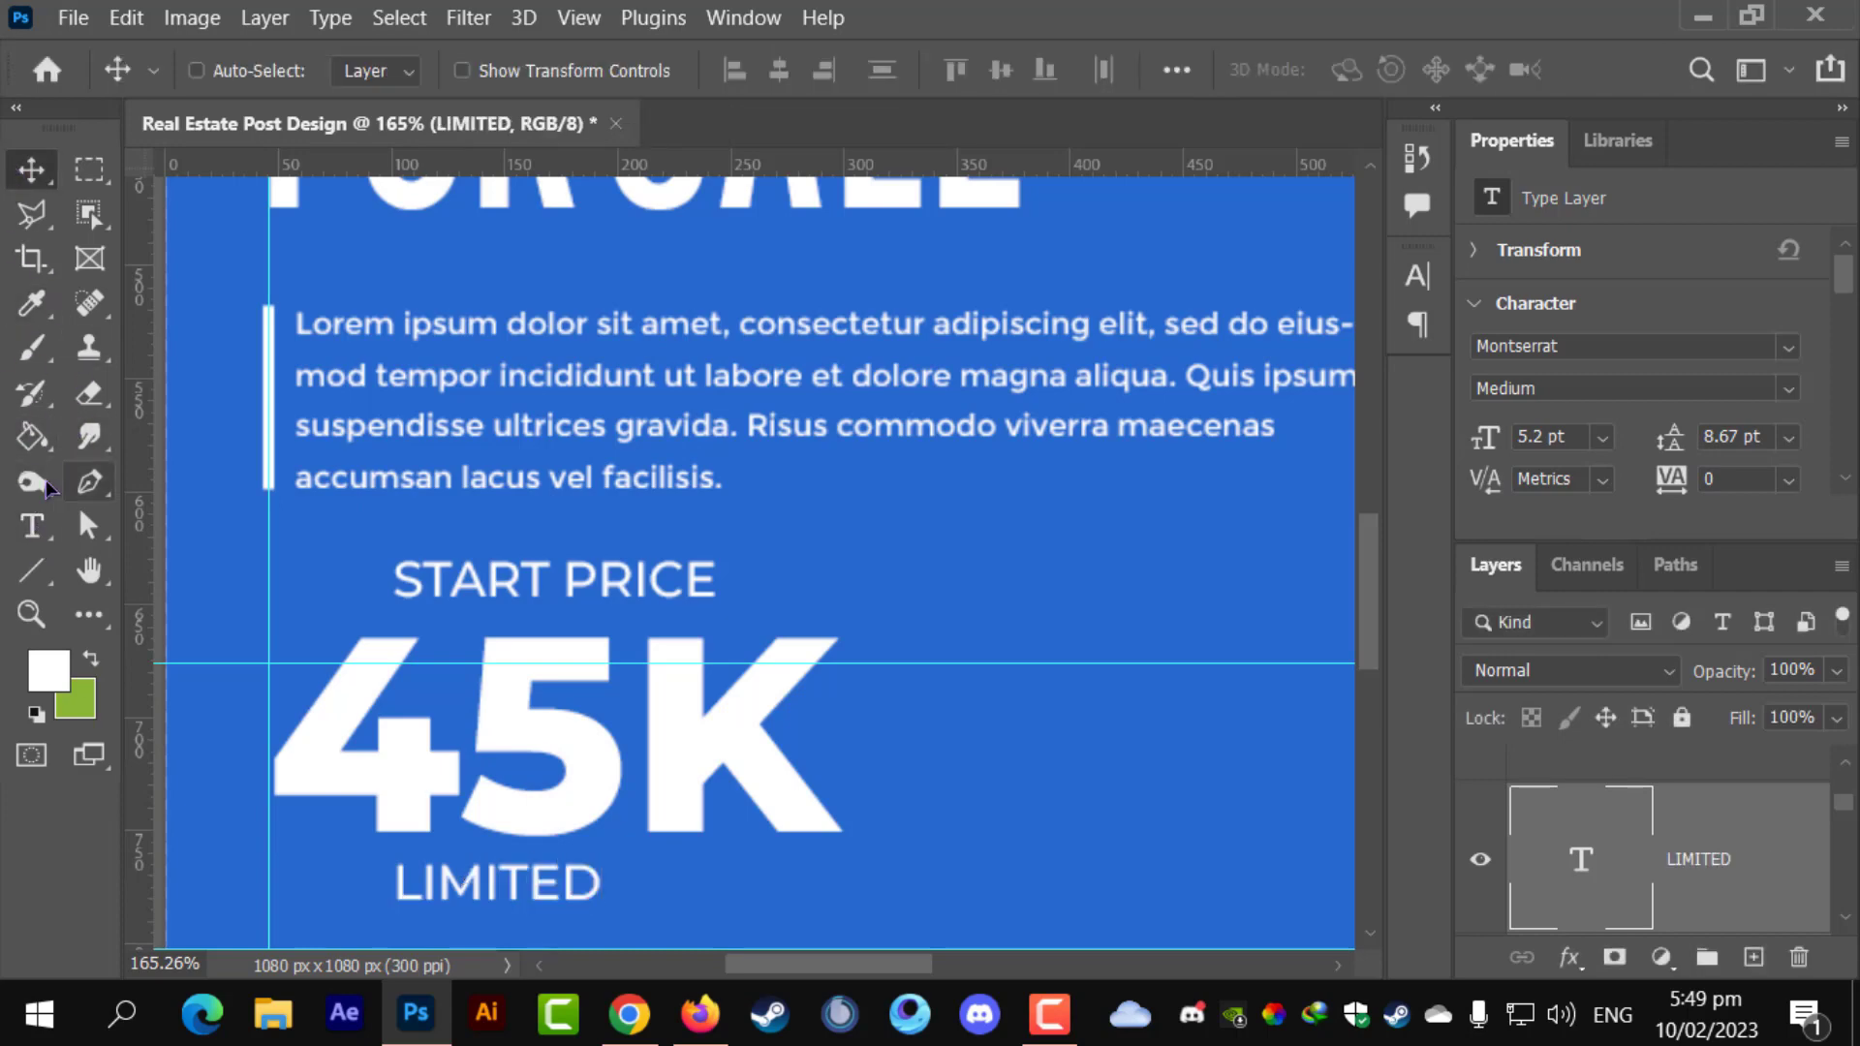
pyautogui.click(33, 528)
pyautogui.scroll(2, 637, 913)
pyautogui.moveTo(633, 897); pyautogui.dragTo(806, 727)
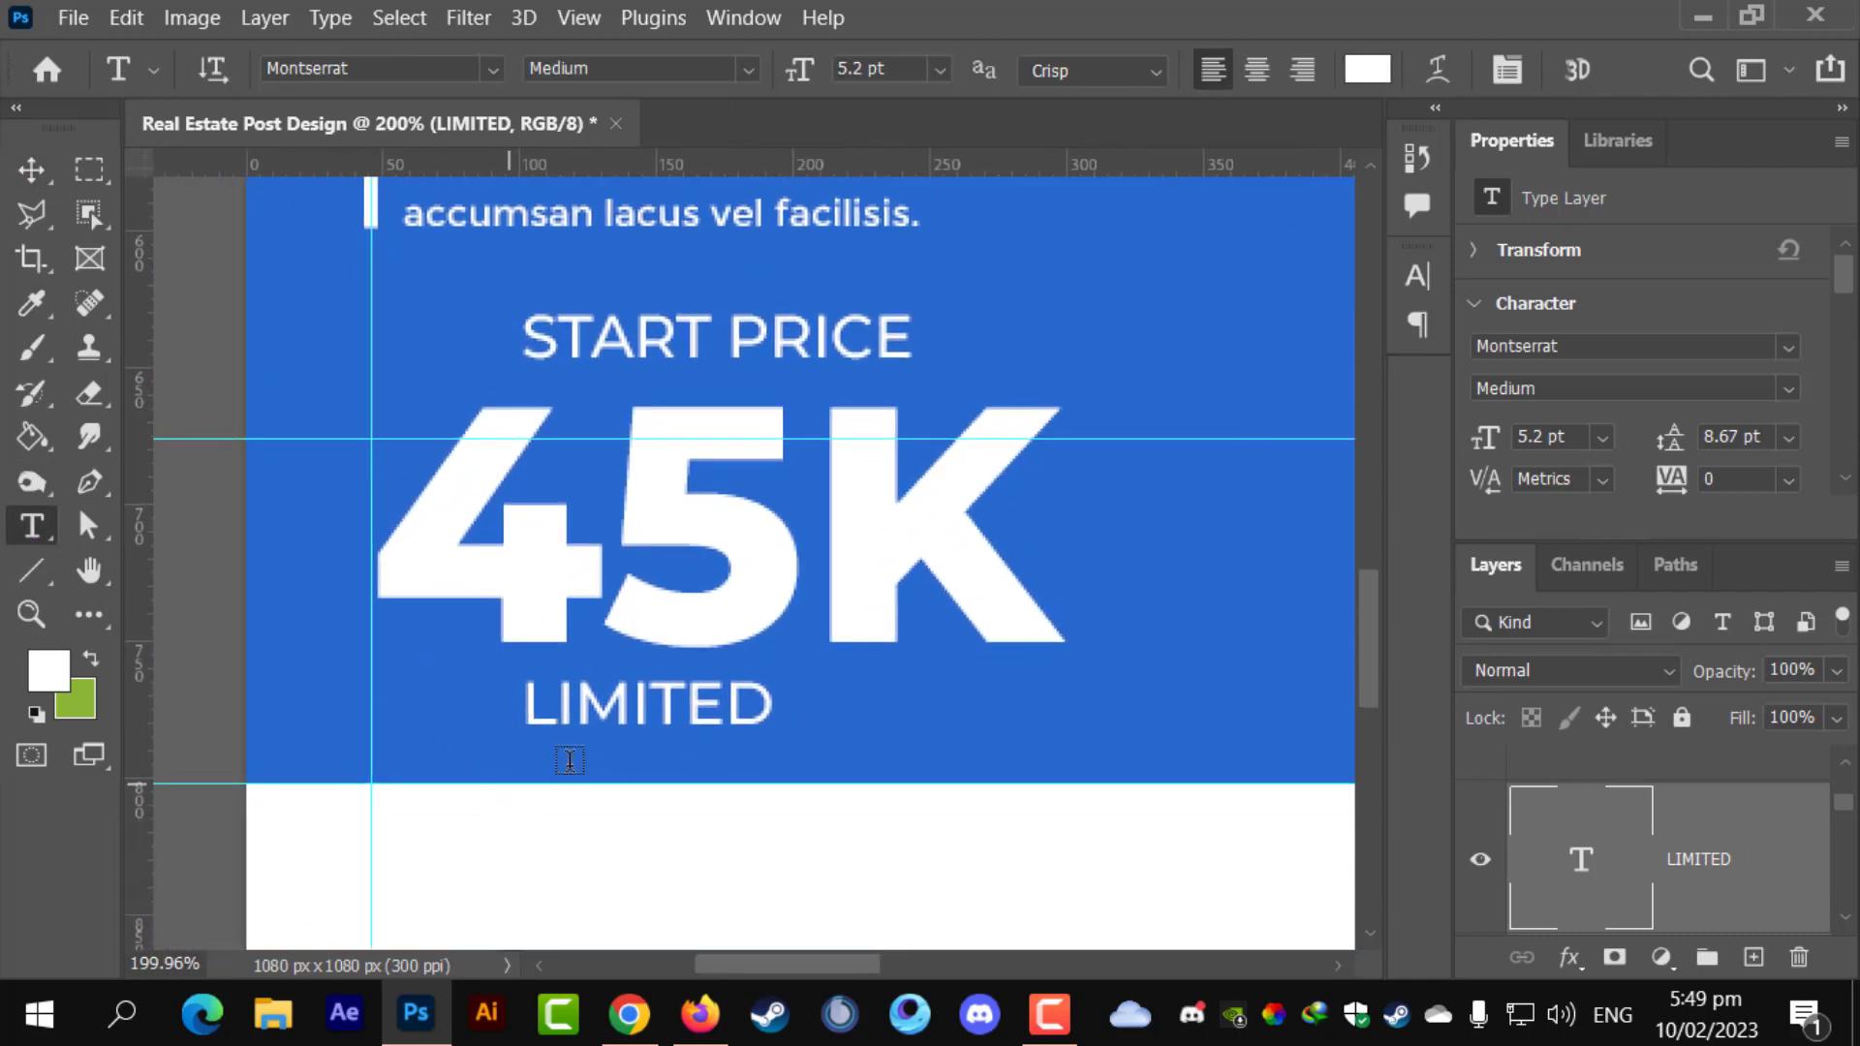
pyautogui.click(31, 170)
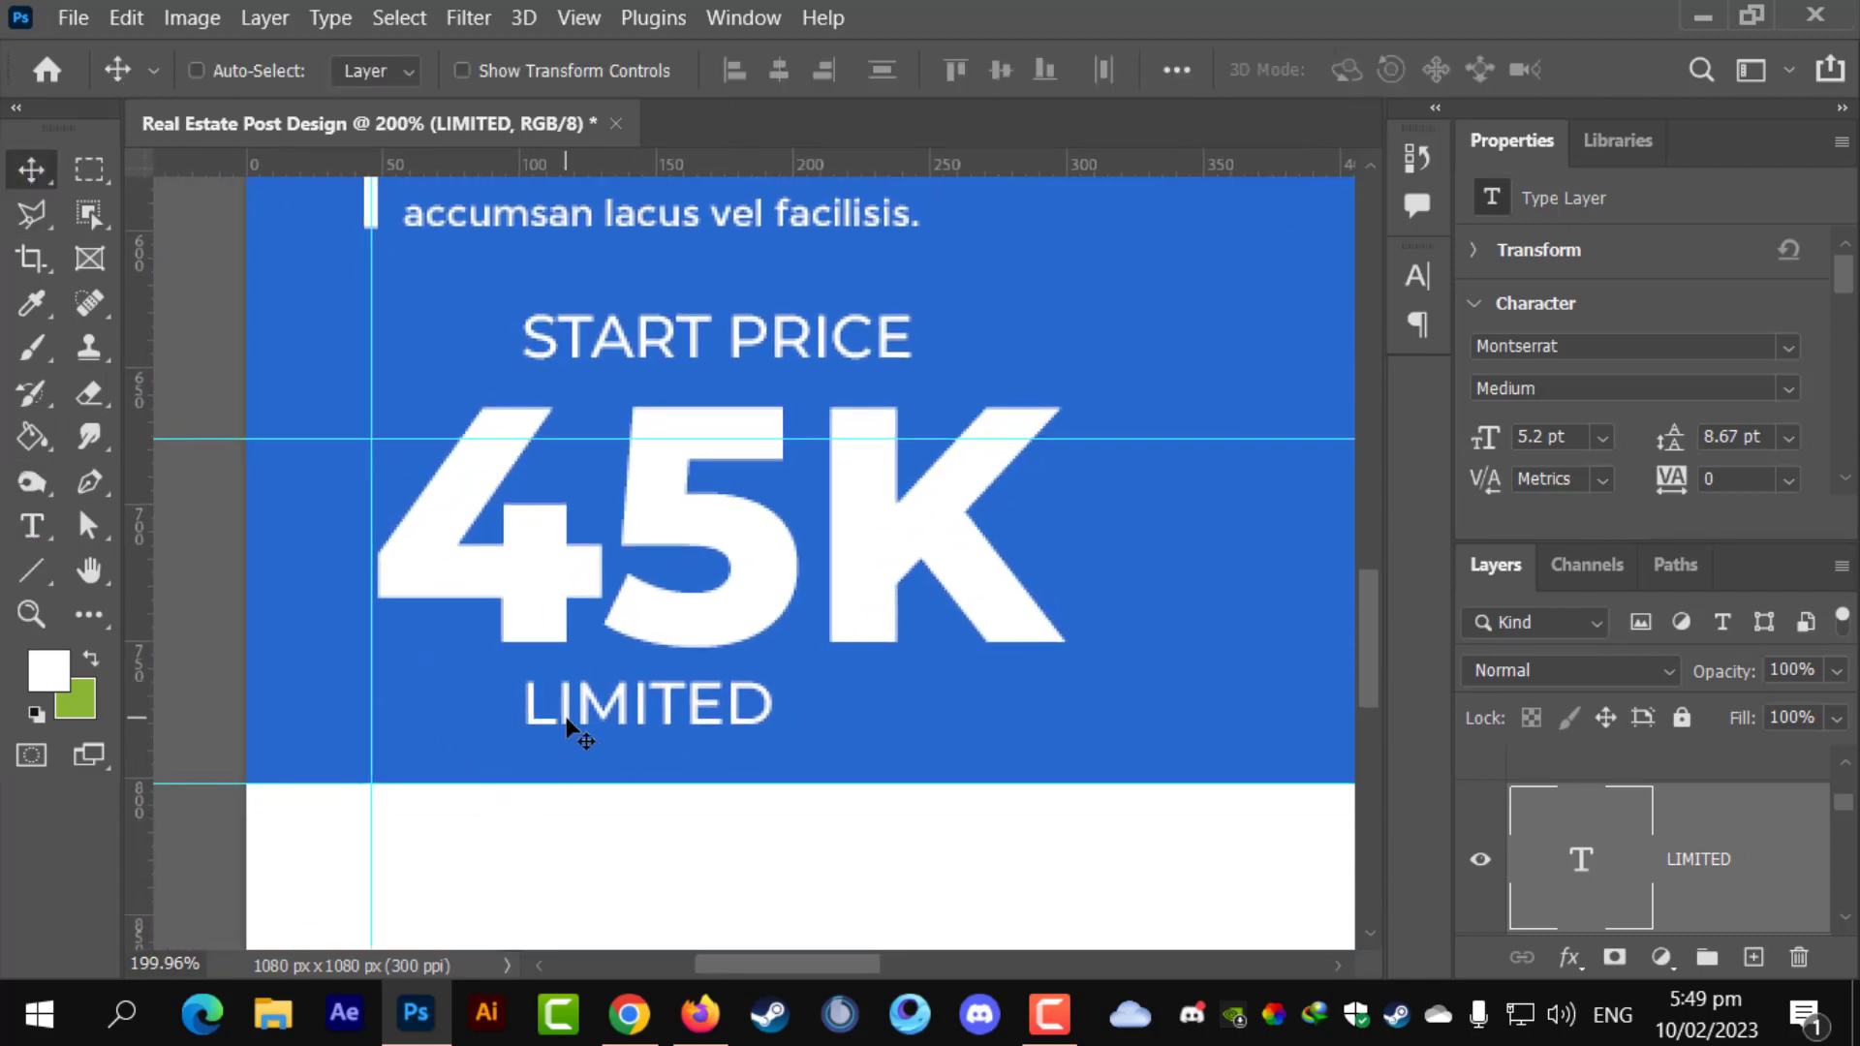
# - Duplicate LIMITED below itself, replace the copy's wording with "TIME OFFER" and place it close beneath LIMITED
pyautogui.moveTo(581, 722); pyautogui.dragTo(581, 789)
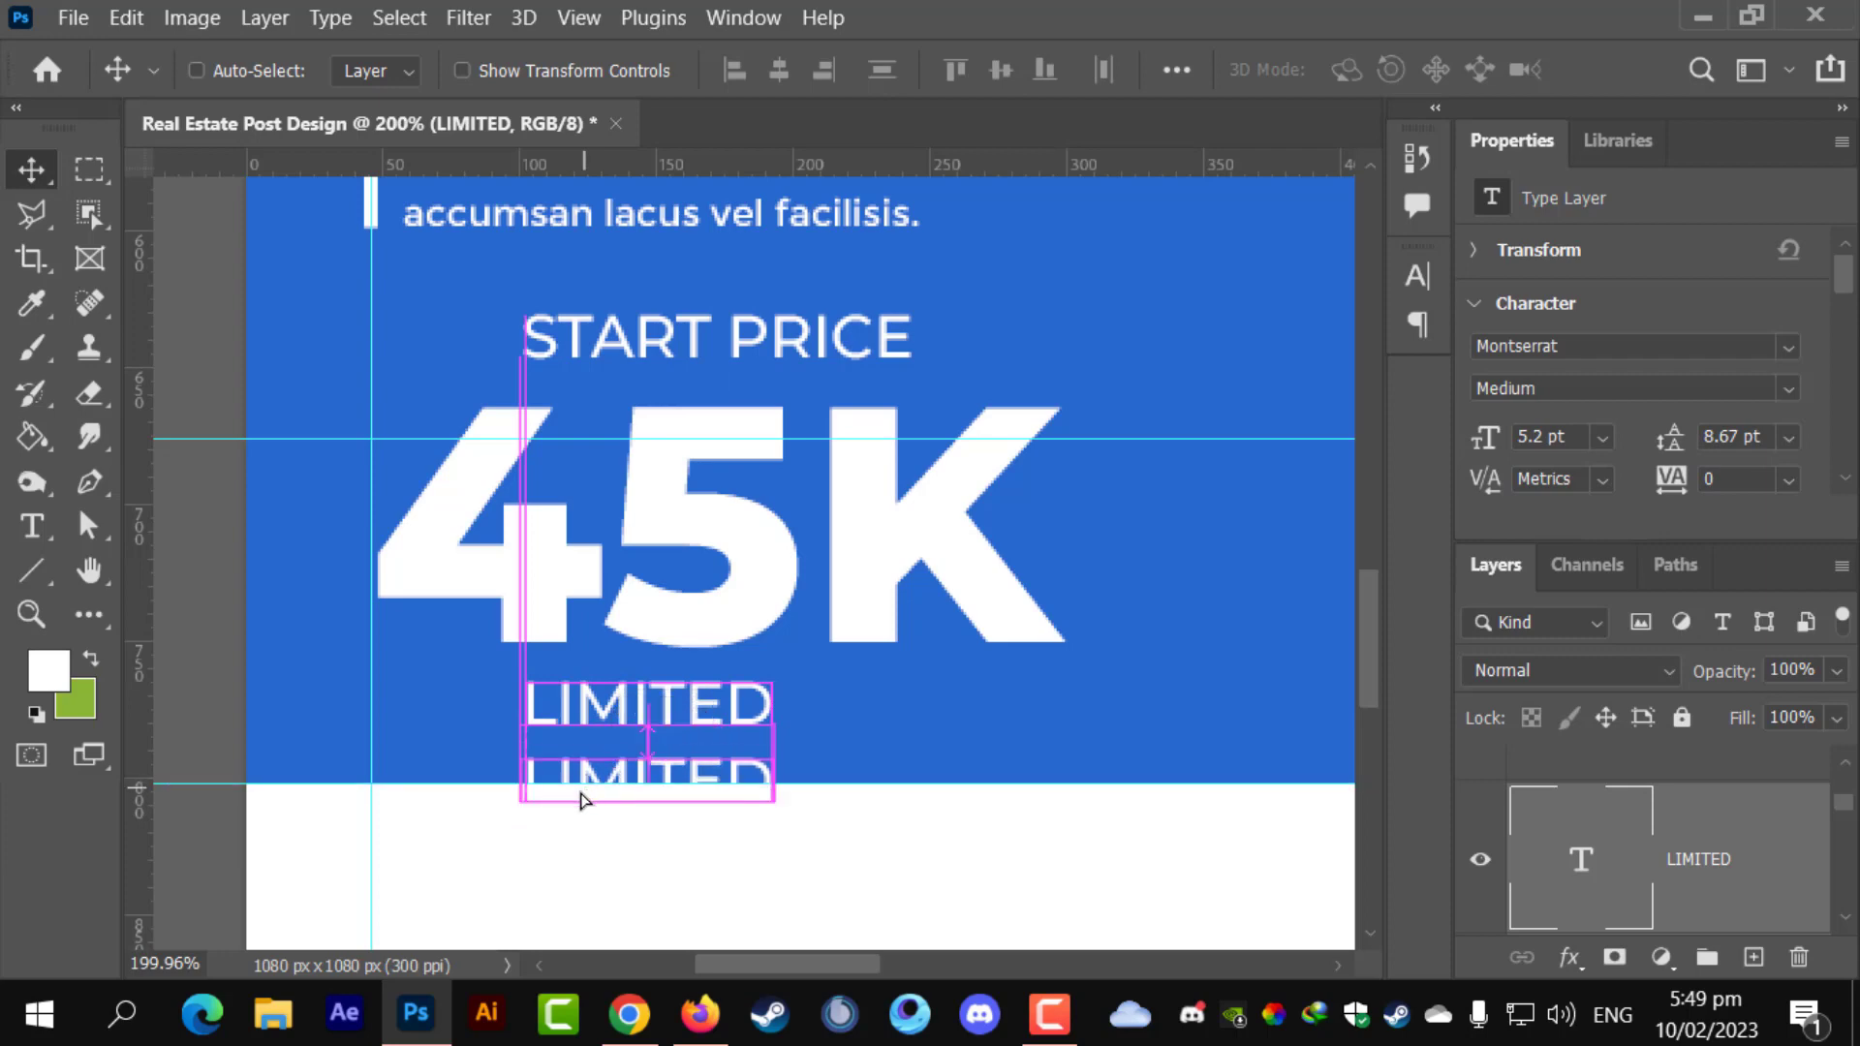
pyautogui.click(49, 542)
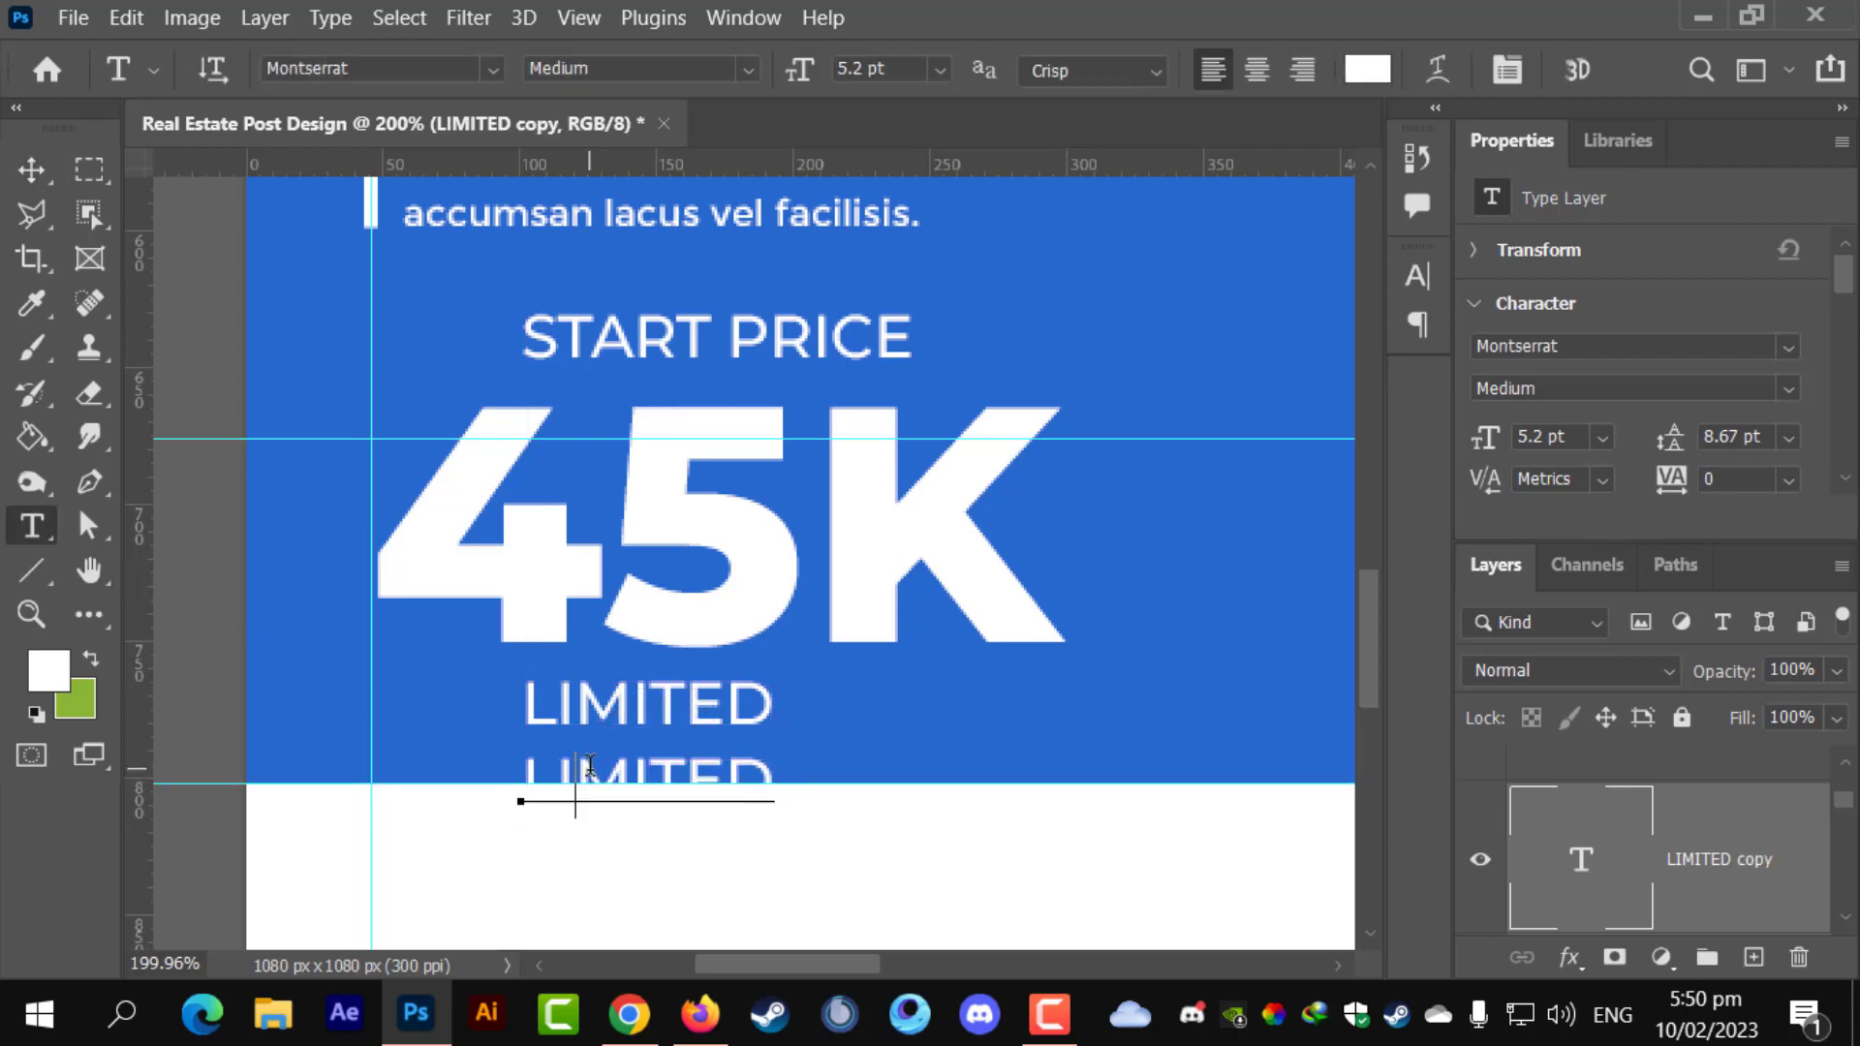
pyautogui.doubleClick(590, 765)
pyautogui.write('TIM')
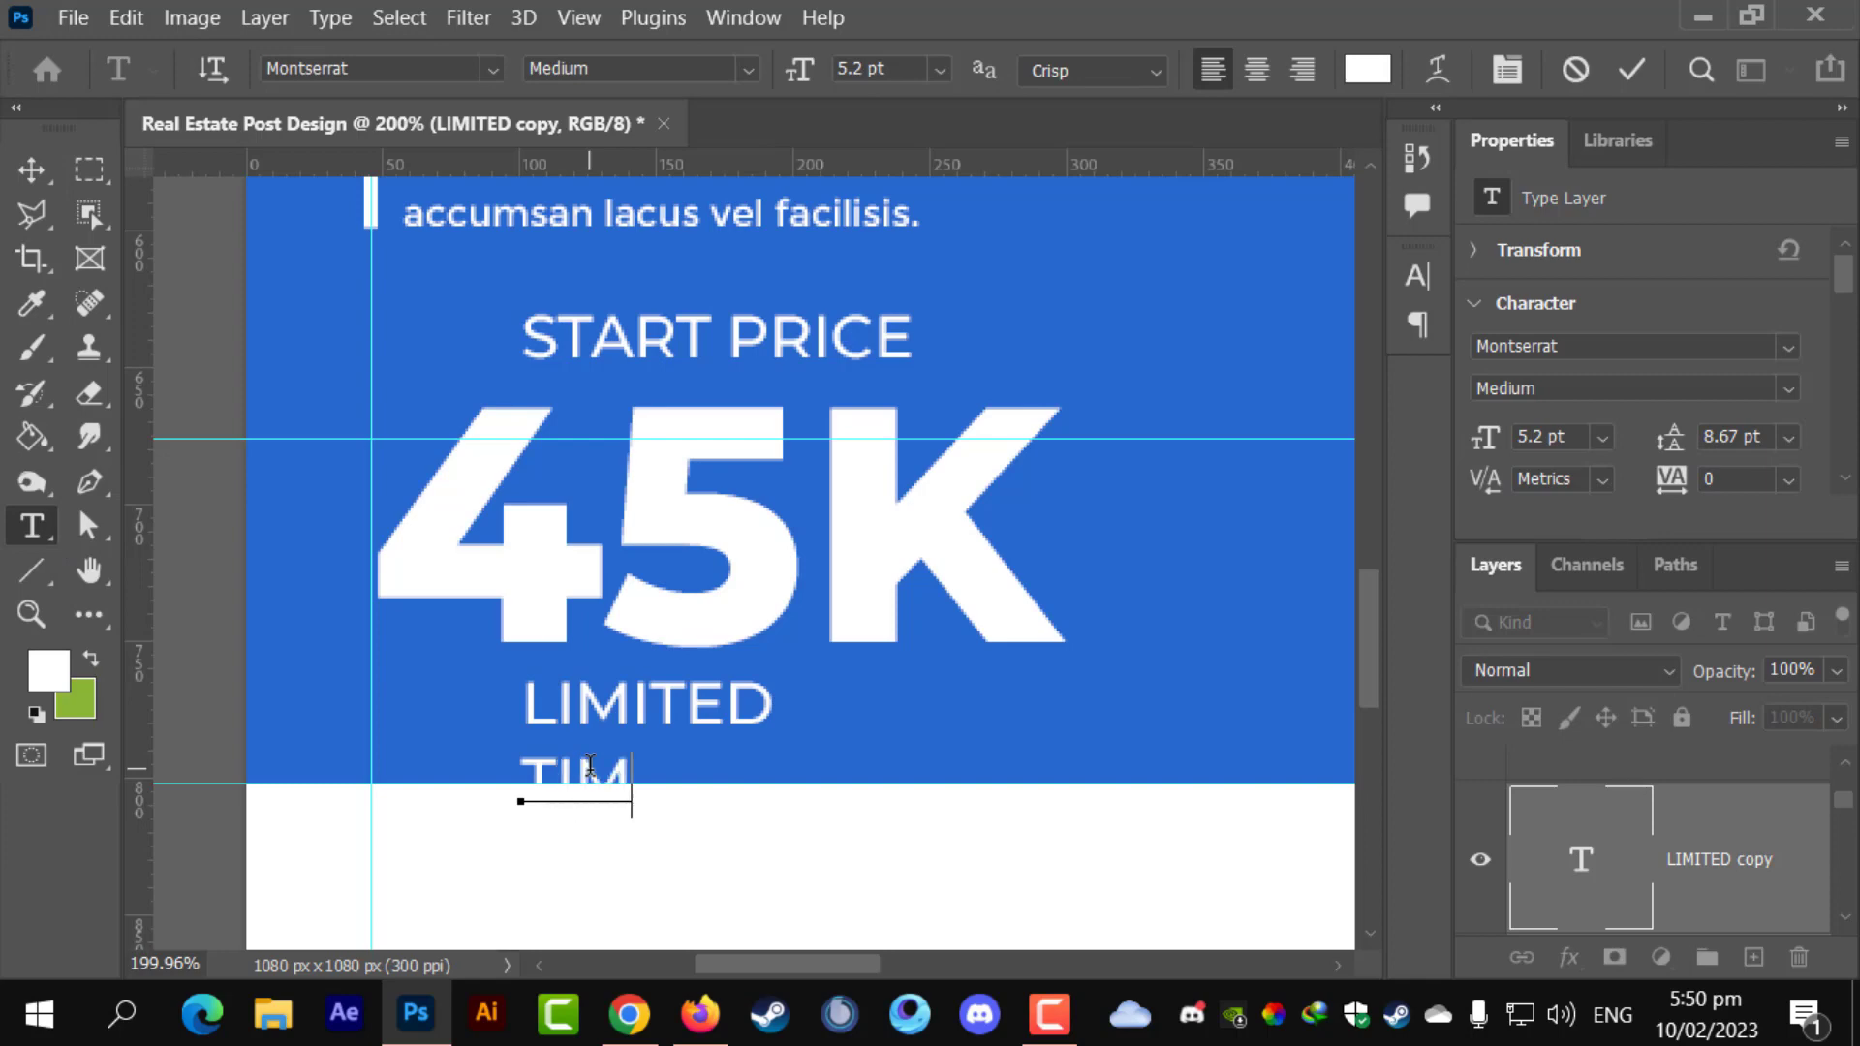
pyautogui.write('E OFFER')
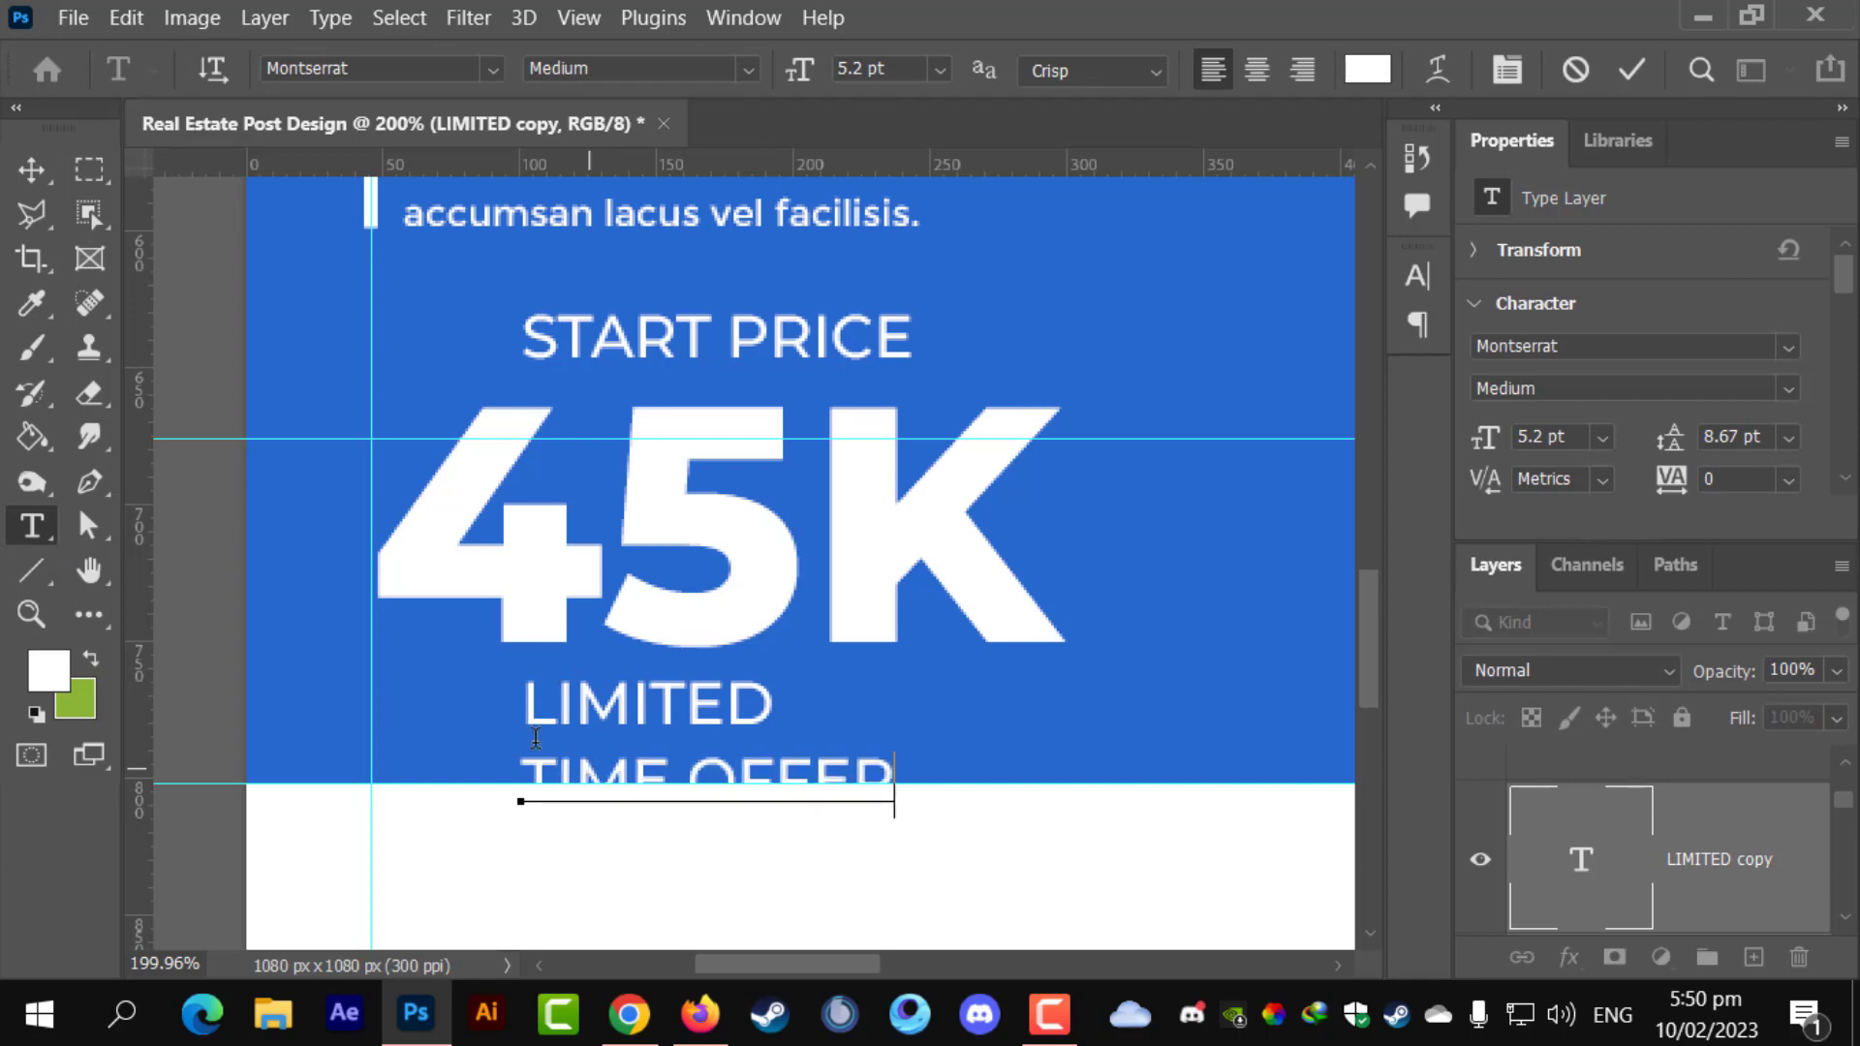
pyautogui.click(29, 177)
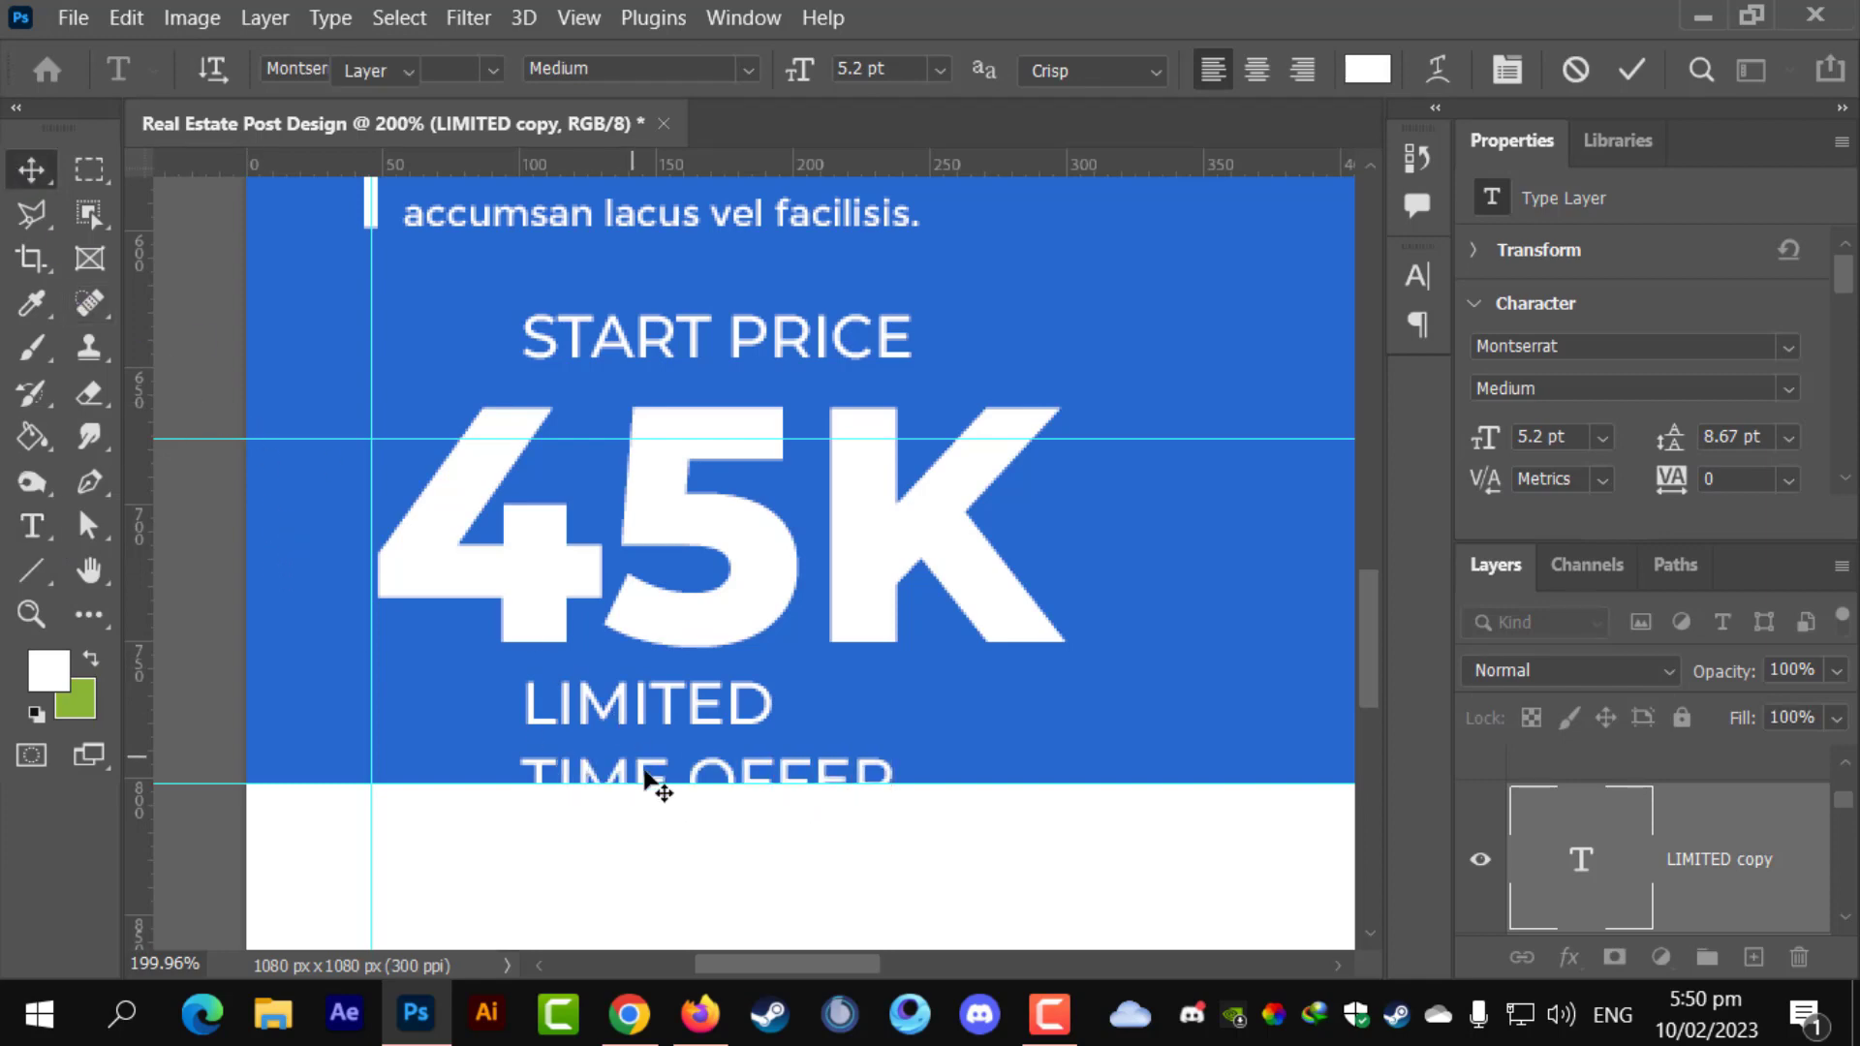
pyautogui.moveTo(706, 714); pyautogui.dragTo(755, 686)
# - Align the START PRICE, 45K, LIMITED and TIME OFFER text layers on their horizontal centers
pyautogui.scroll(-1, 1603, 820)
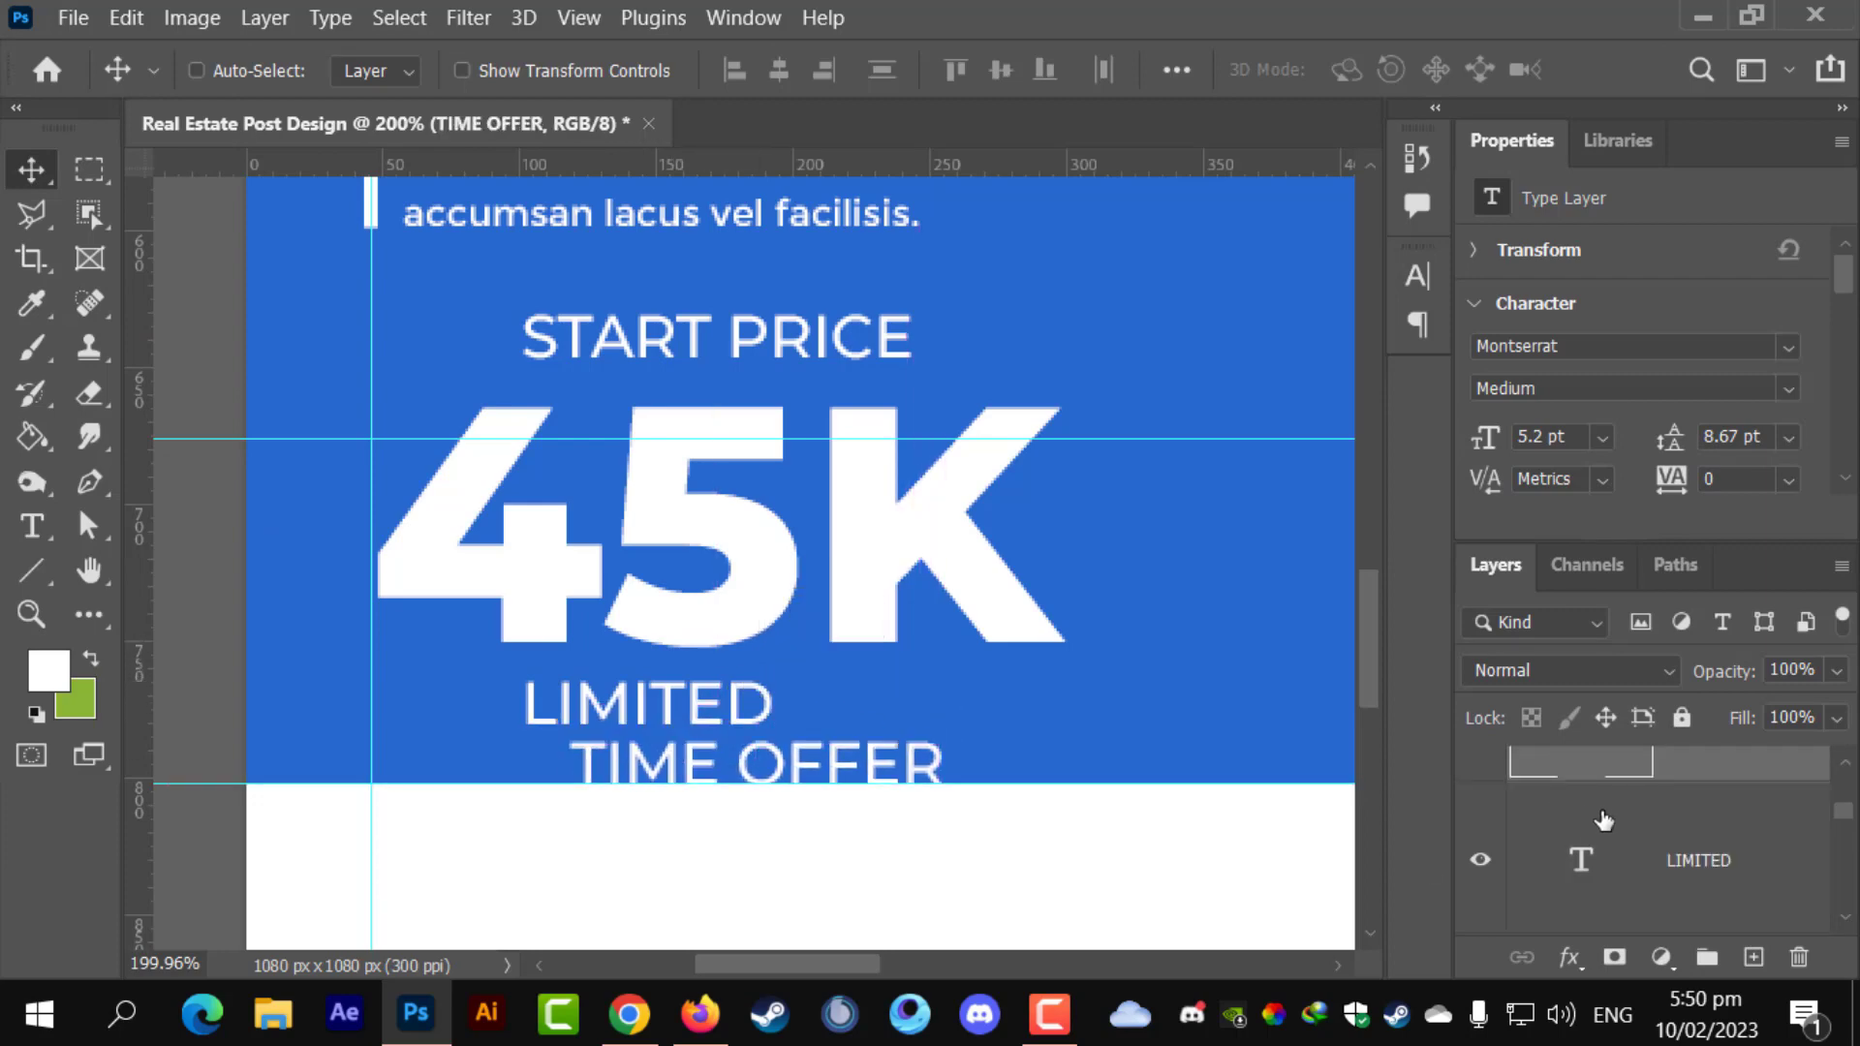
pyautogui.scroll(-1, 1656, 852)
pyautogui.keyDown('shift'); pyautogui.click(1690, 889); pyautogui.keyUp('shift')
pyautogui.scroll(-2, 1690, 887)
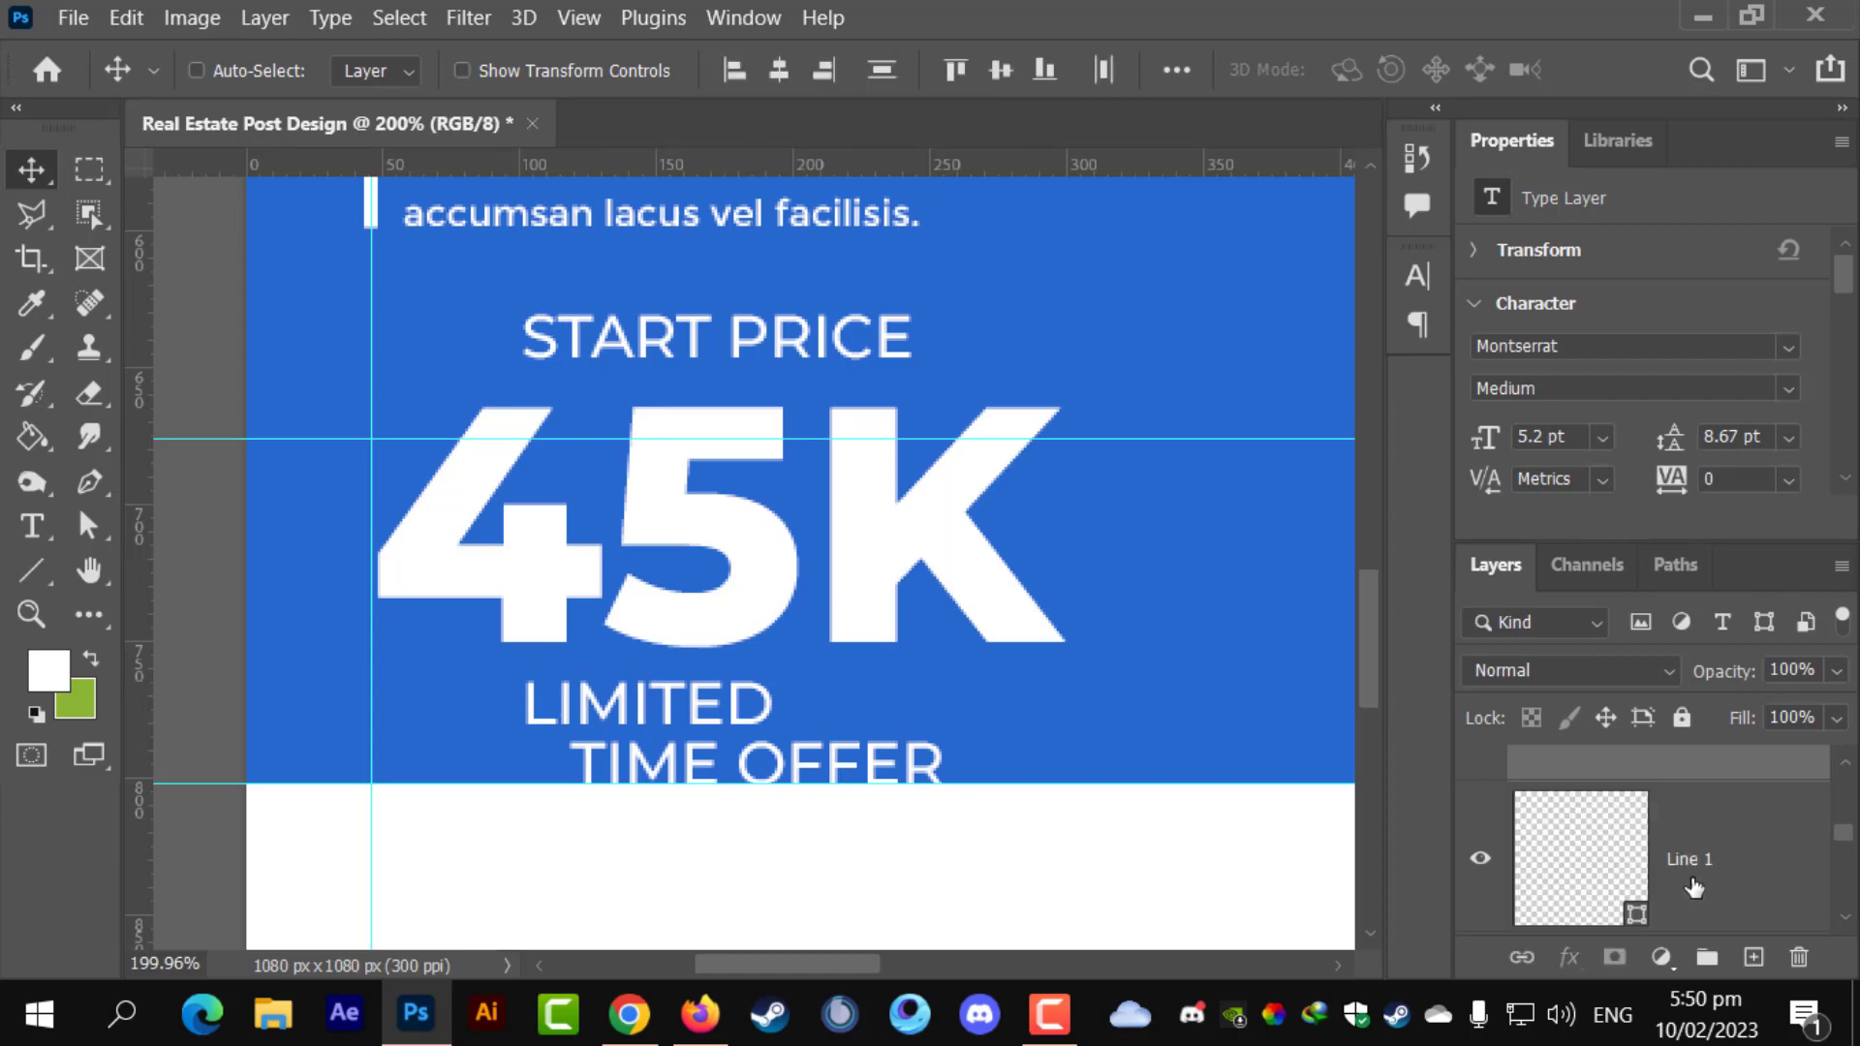
pyautogui.scroll(4, 1690, 885)
pyautogui.scroll(-3, 1666, 860)
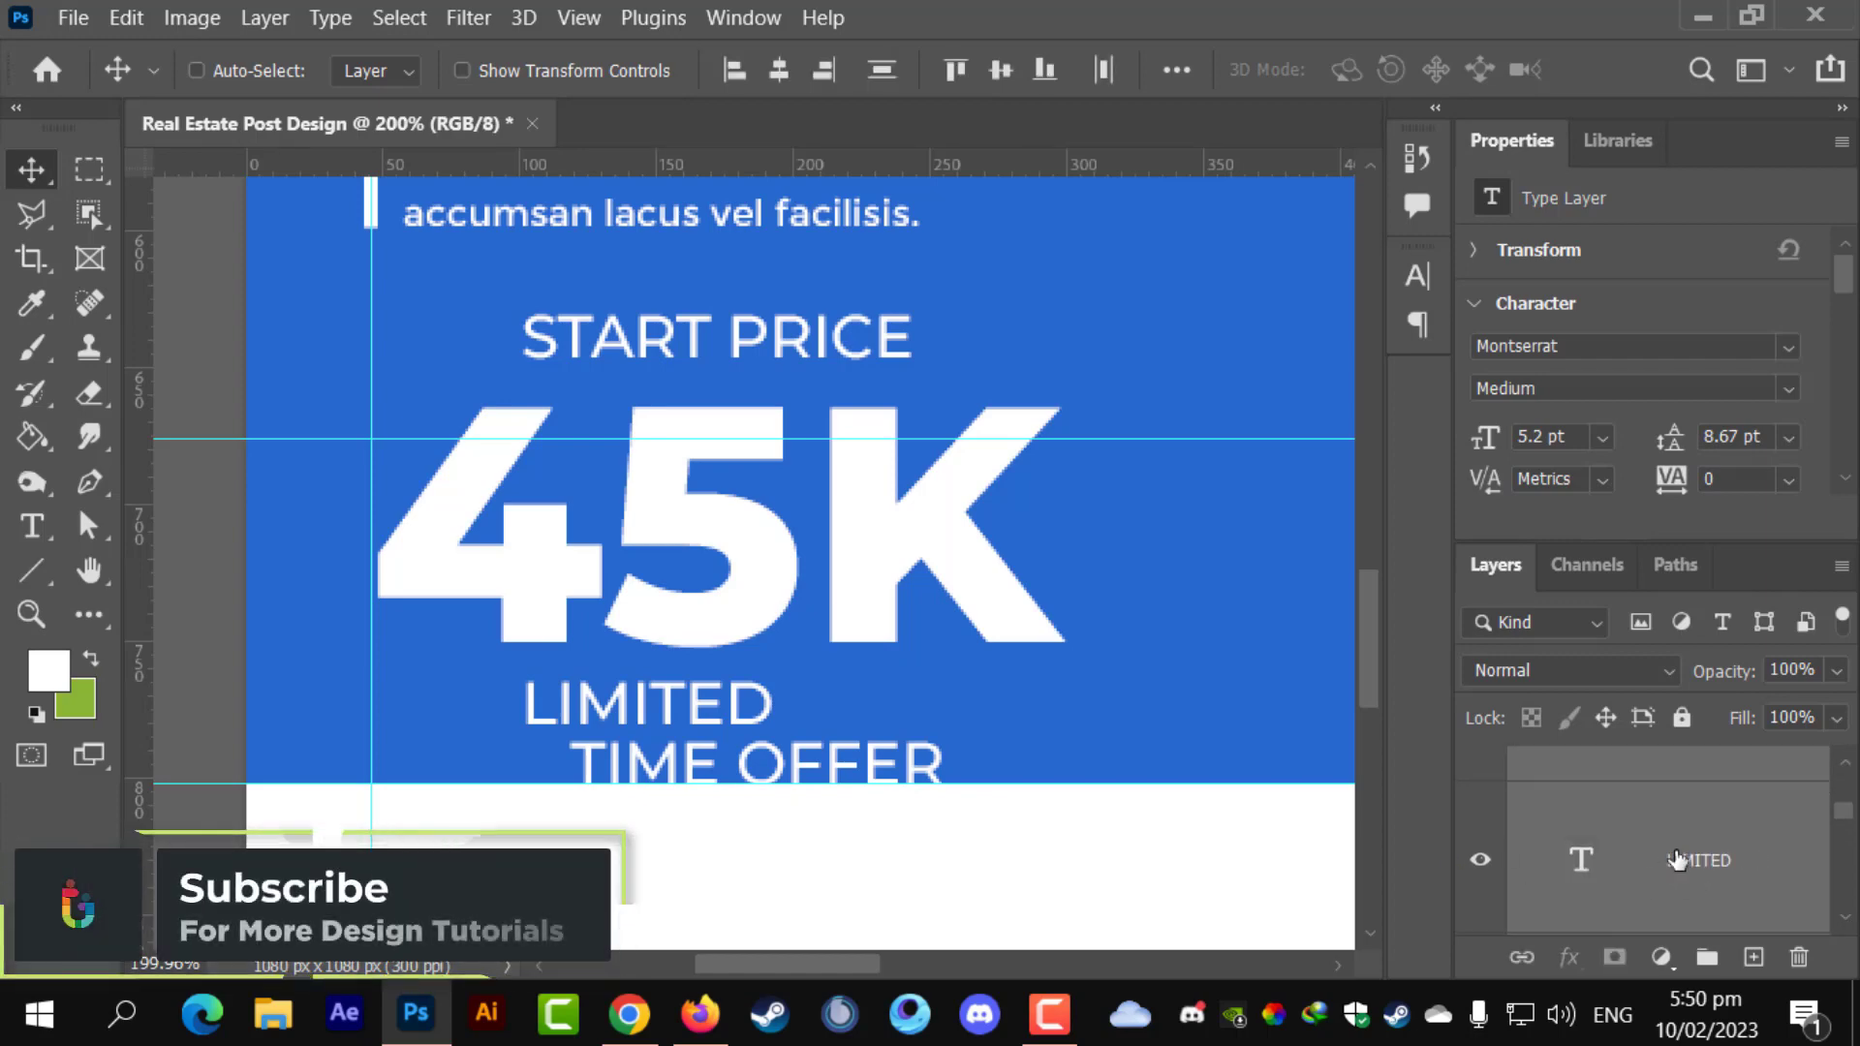
pyautogui.scroll(2, 1680, 860)
pyautogui.scroll(3, 1679, 860)
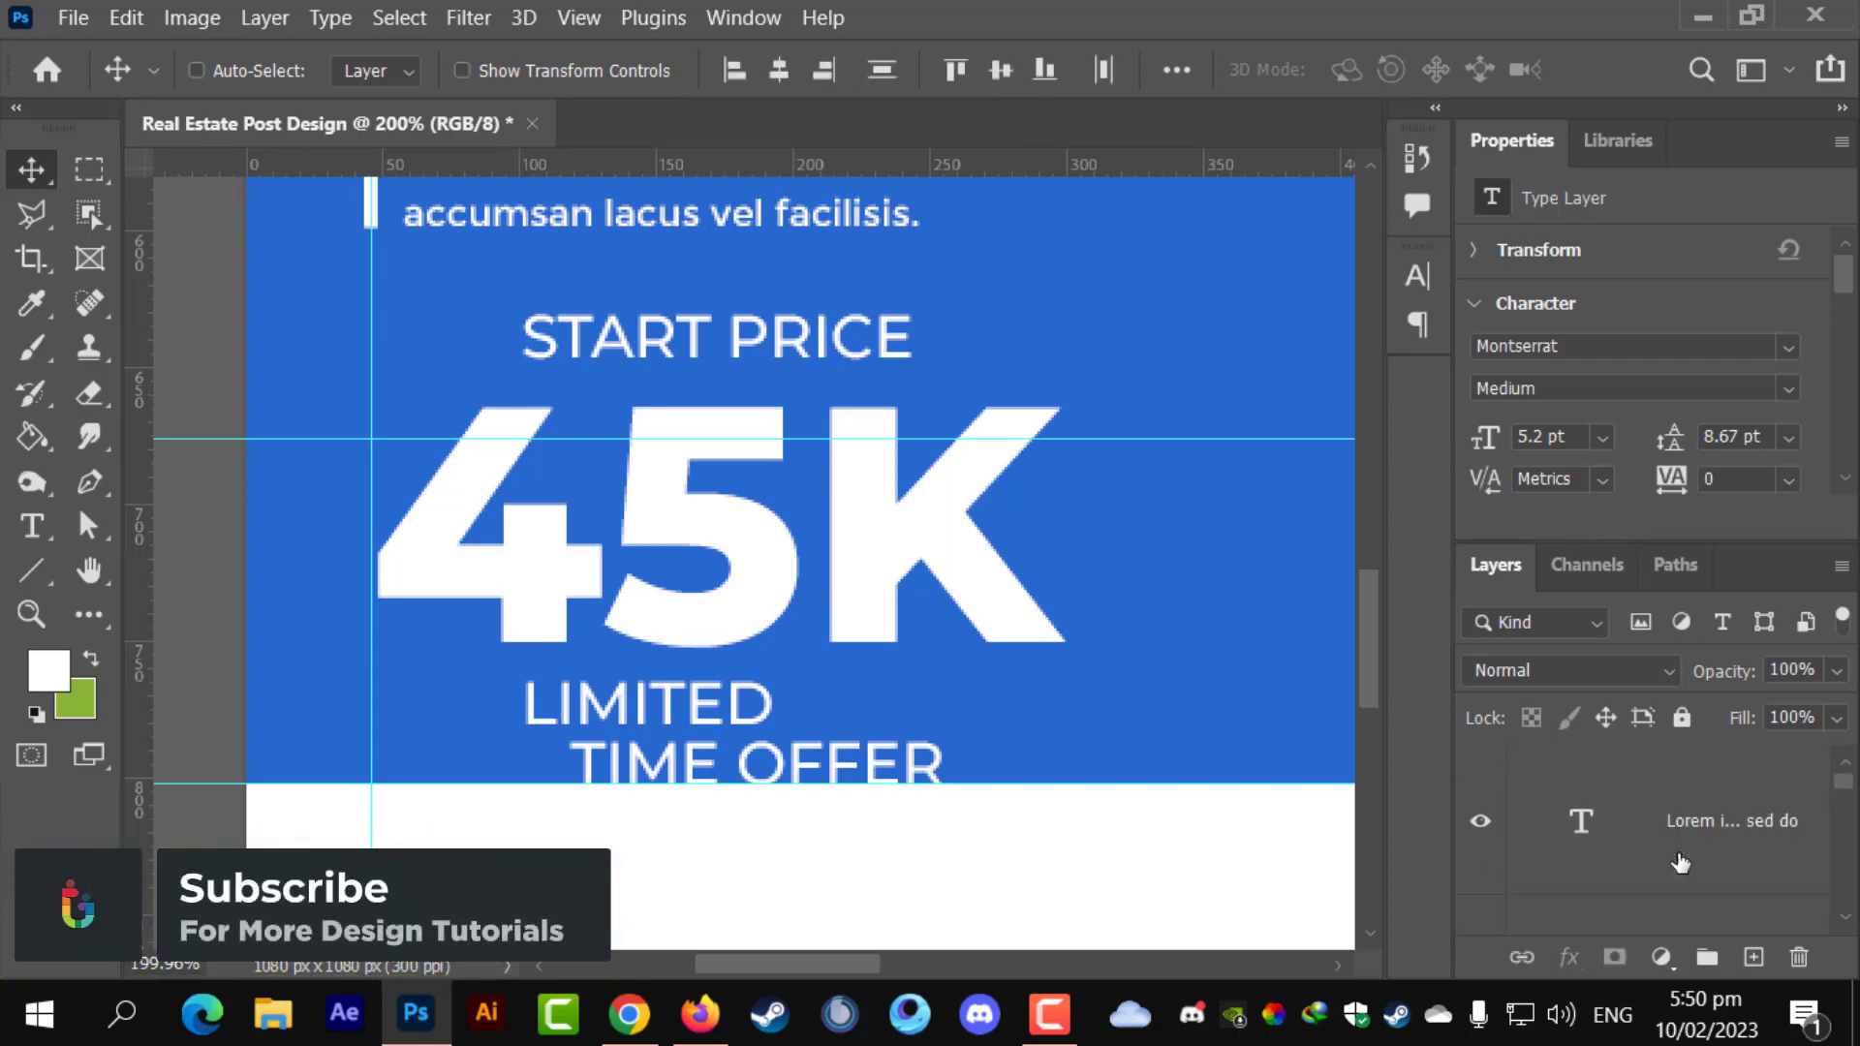
pyautogui.press('ctrl')
pyautogui.keyDown('ctrl'); pyautogui.click(1679, 862); pyautogui.keyUp('ctrl')
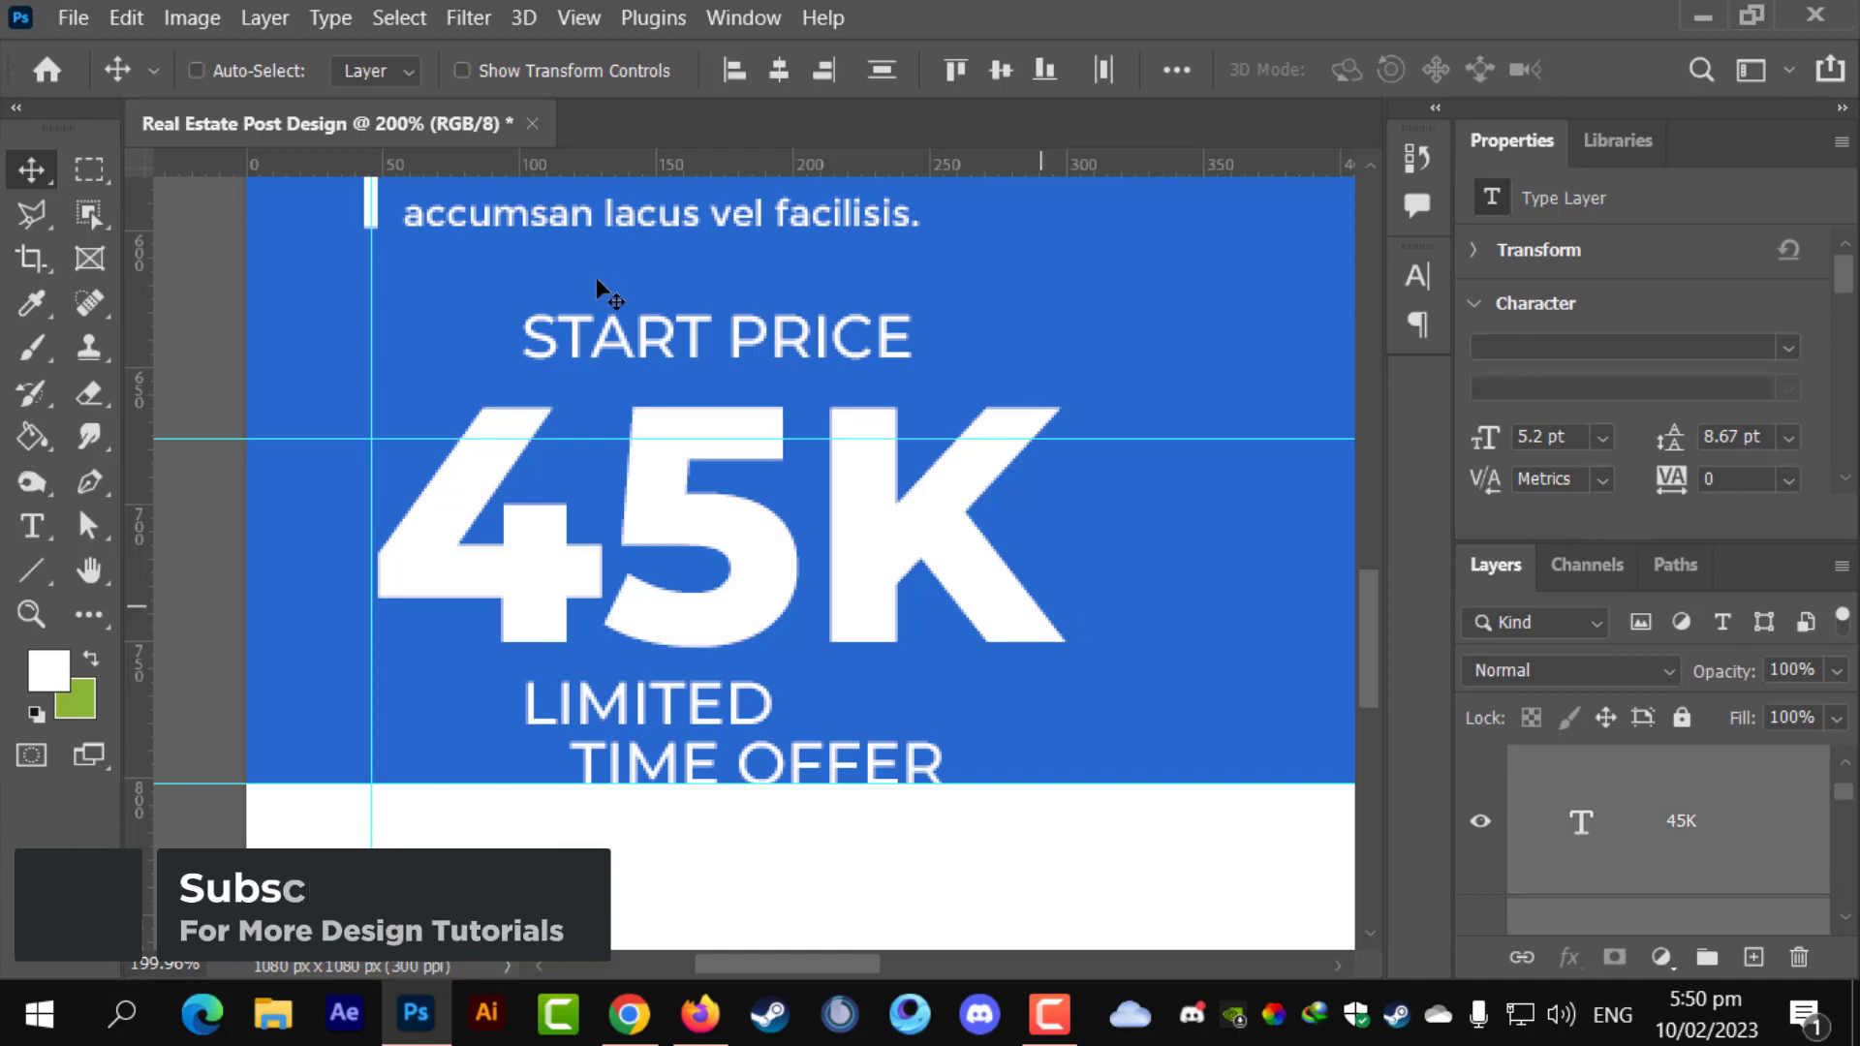
pyautogui.click(789, 81)
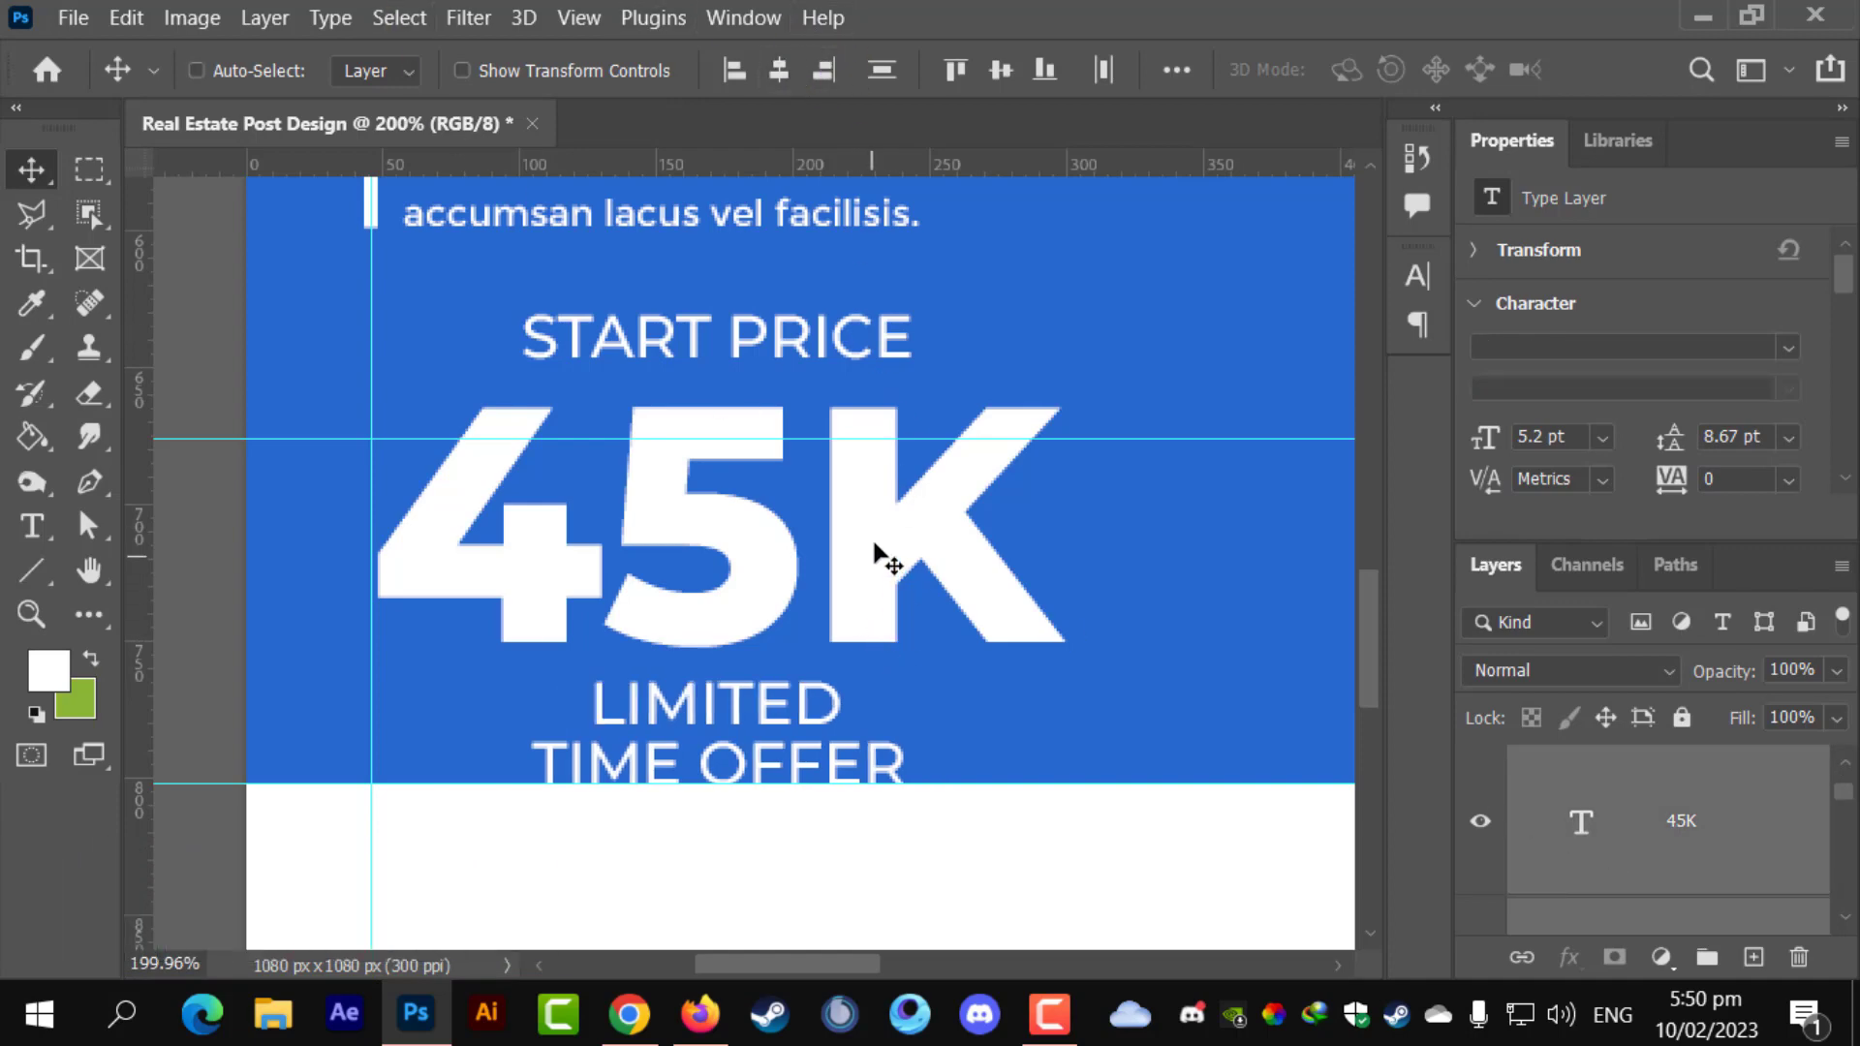
# - Move the TIME OFFER text slightly straight down to widen the gap beneath LIMITED
pyautogui.scroll(-2, 1665, 895)
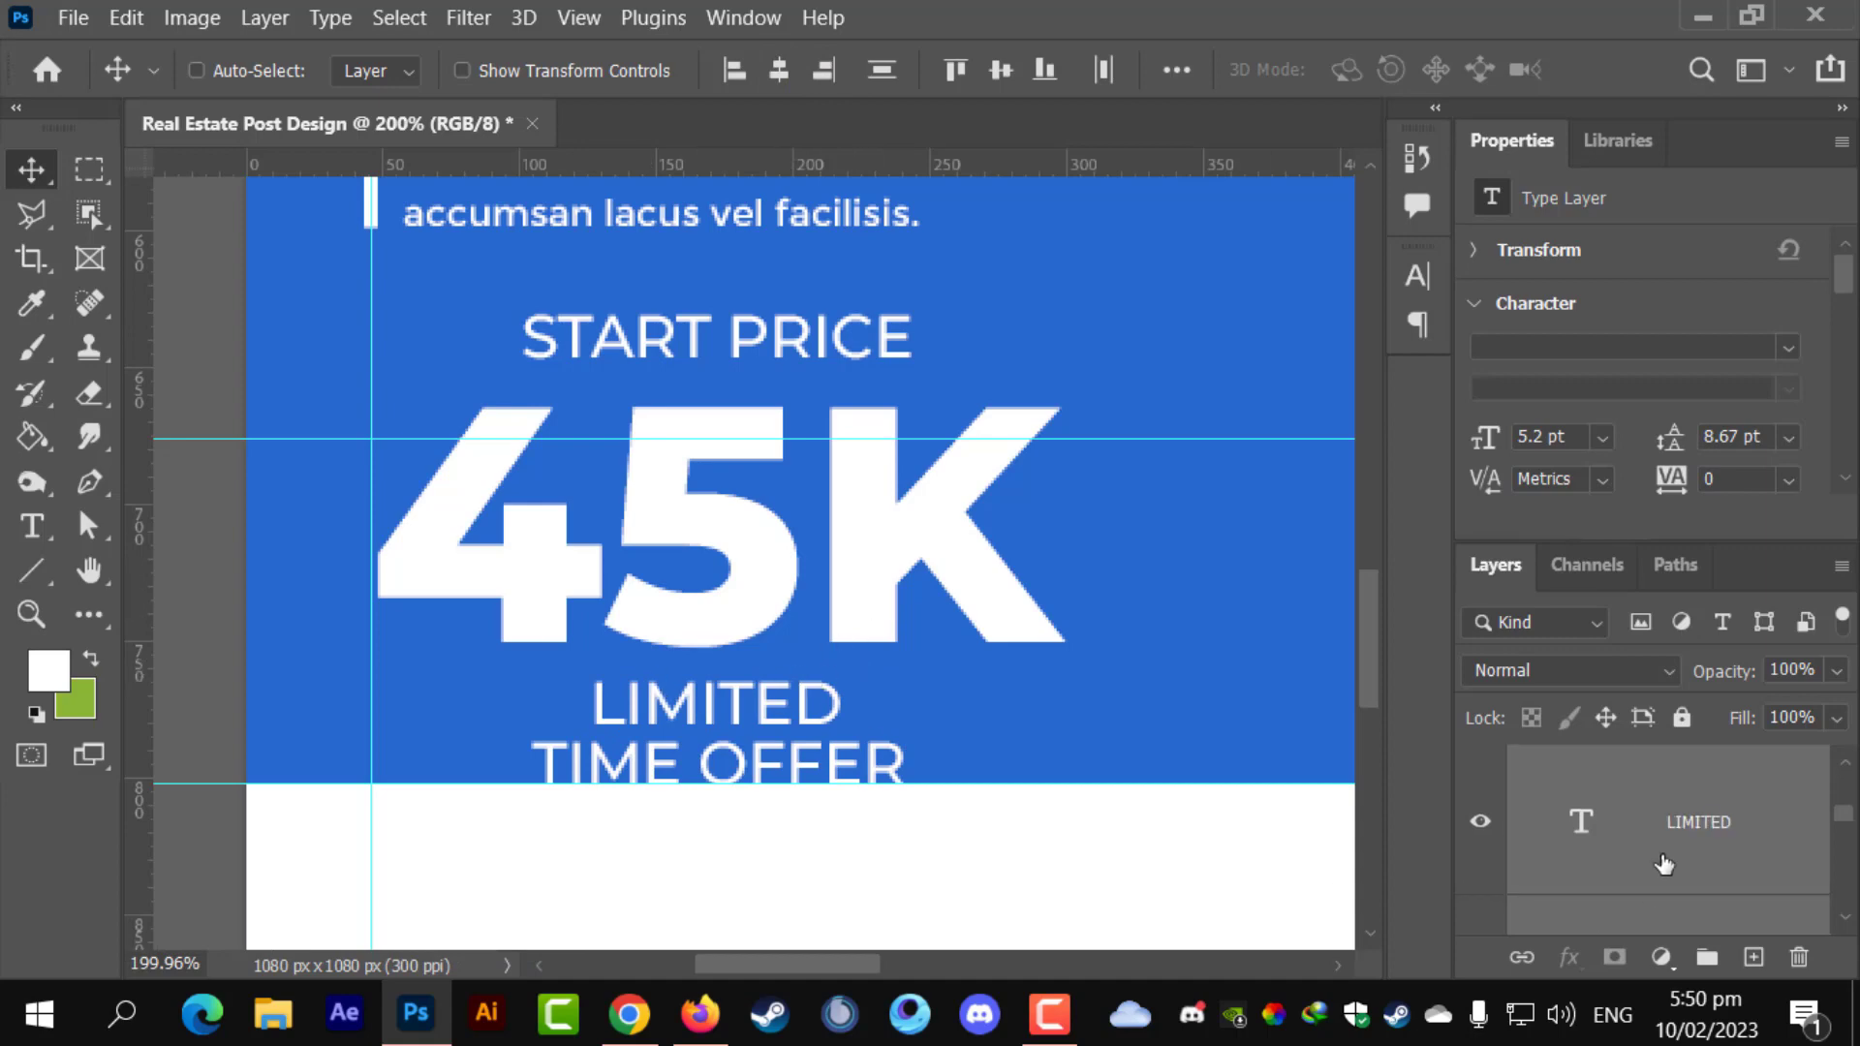
pyautogui.click(1681, 854)
pyautogui.scroll(2, 784, 814)
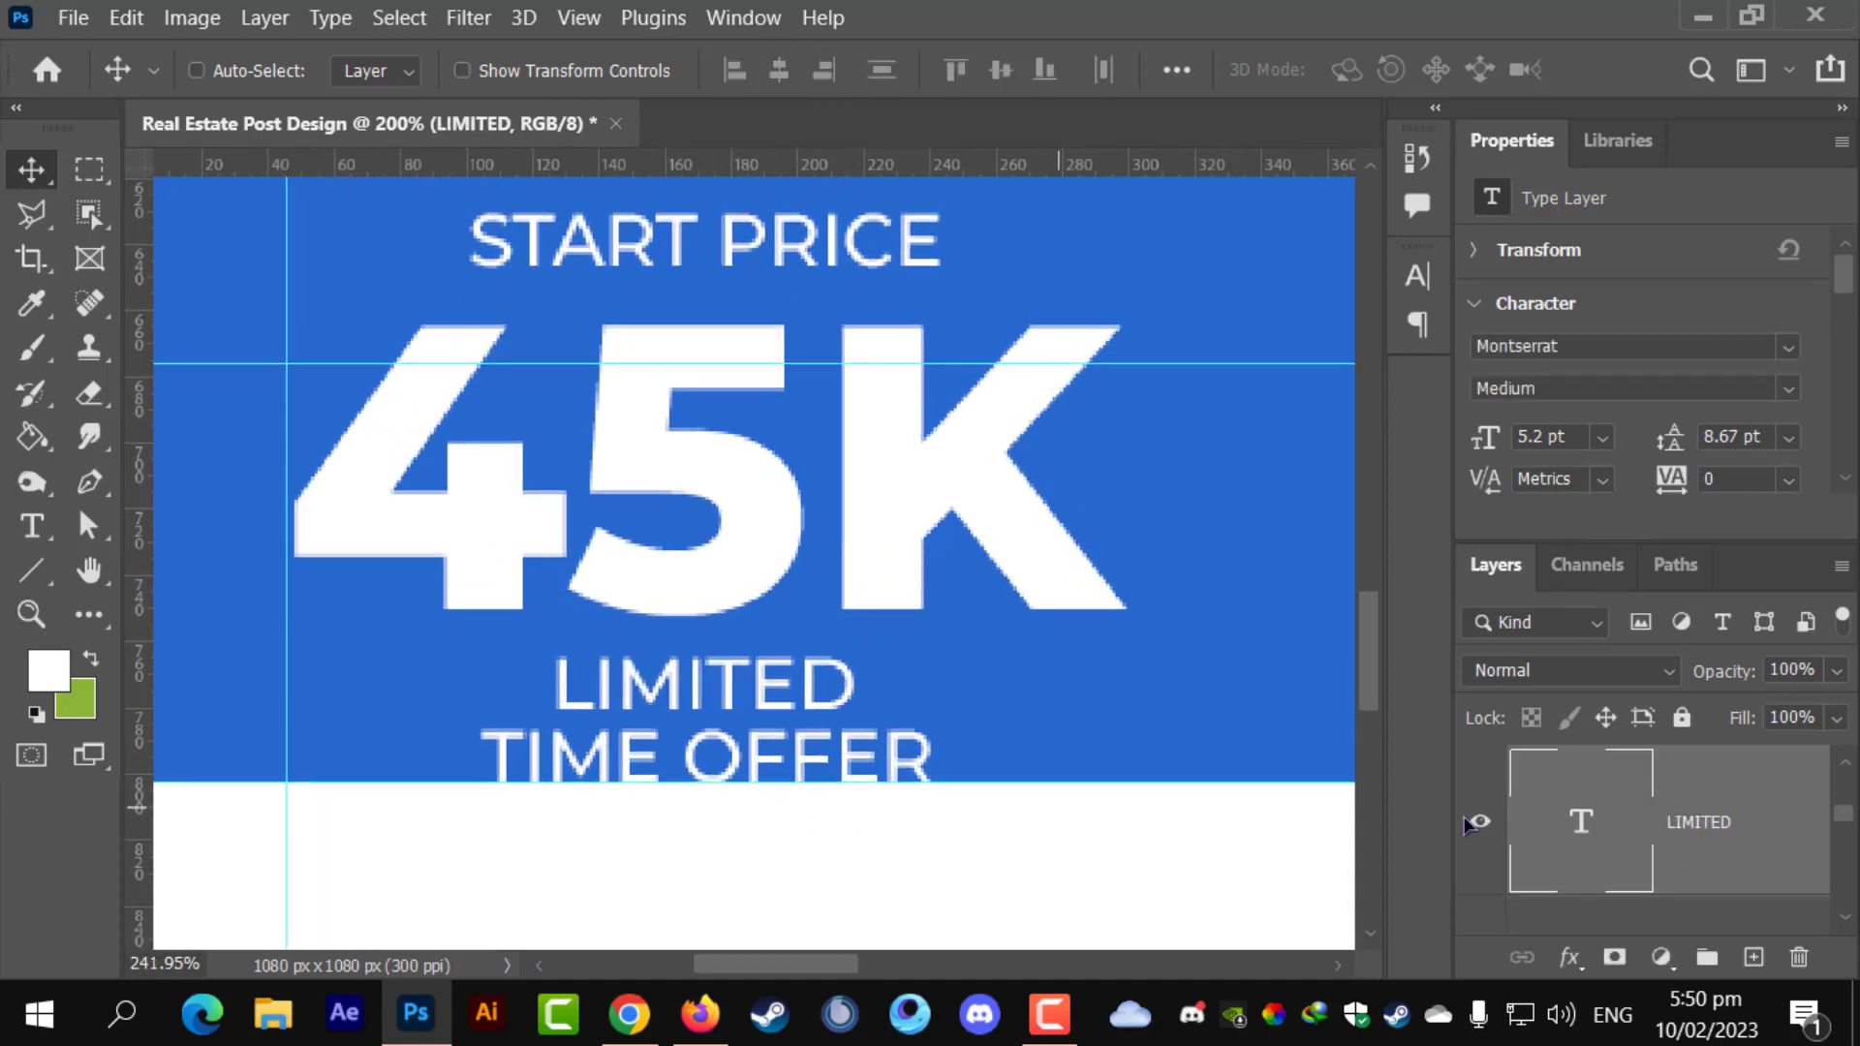
pyautogui.scroll(-1, 1644, 830)
pyautogui.click(1501, 847)
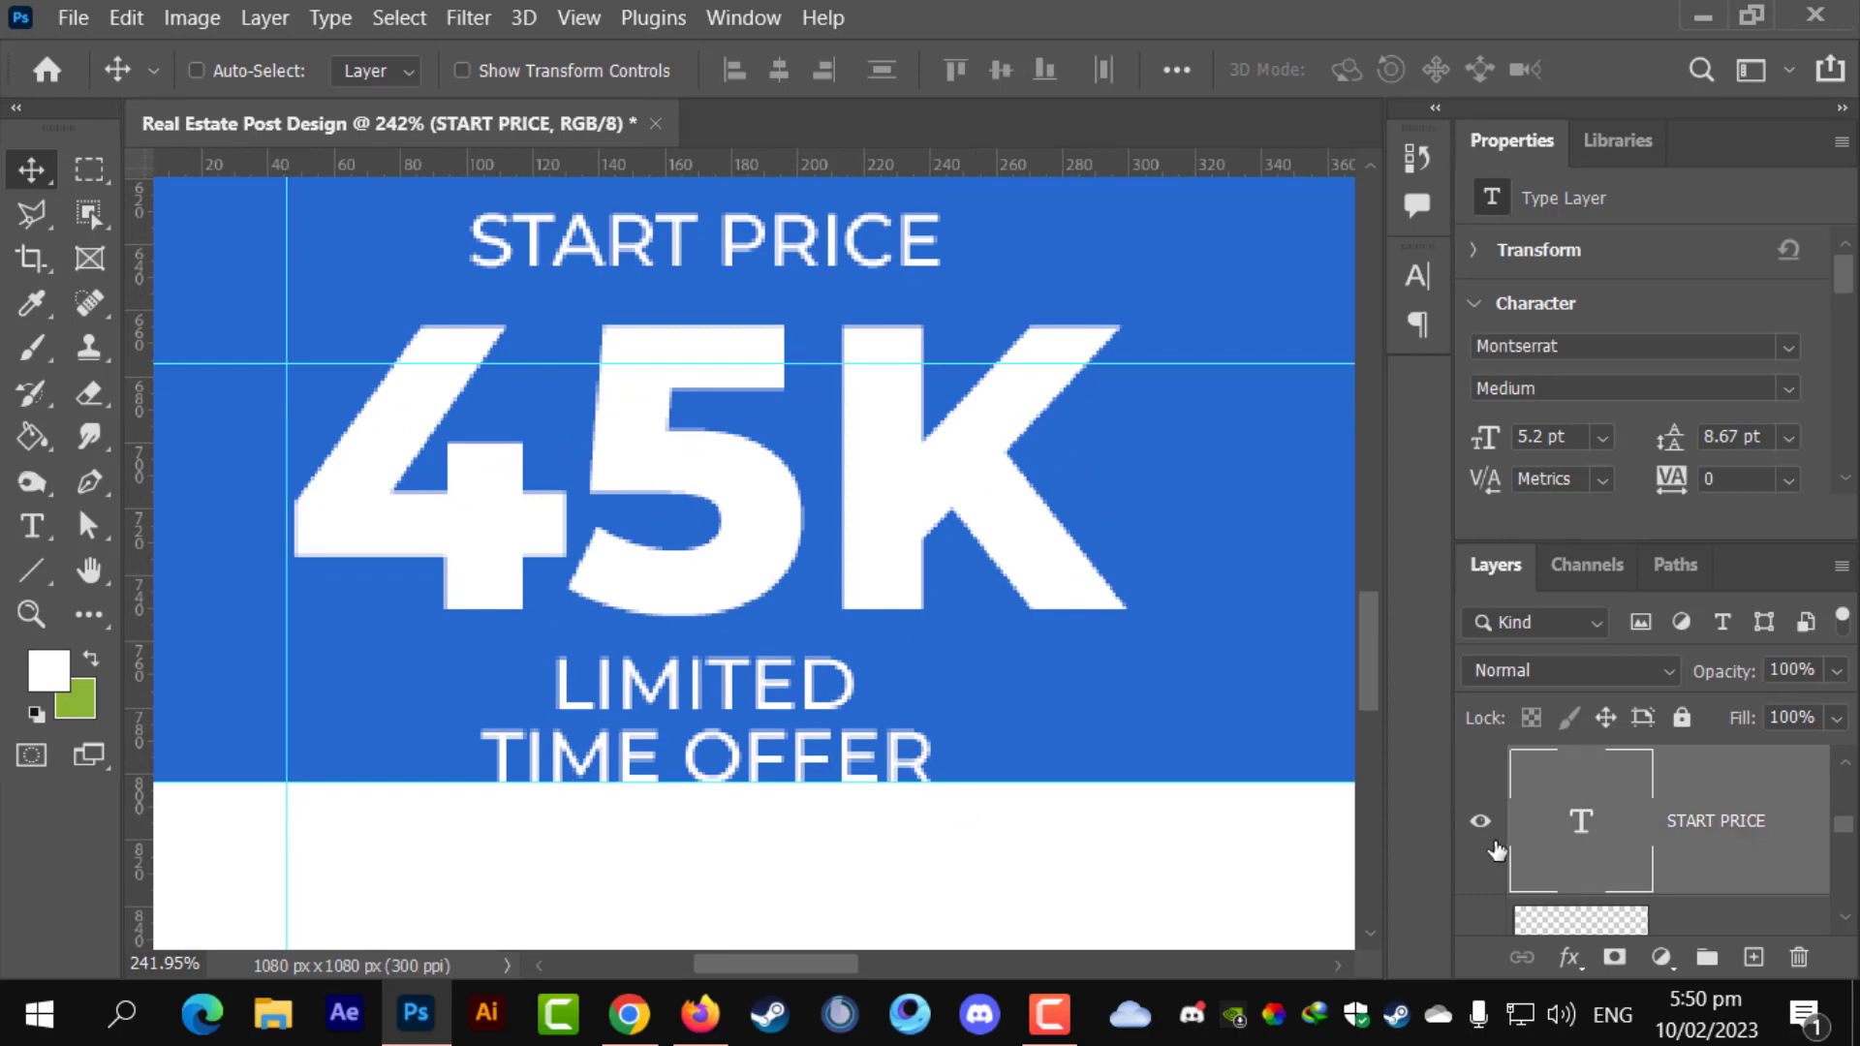
pyautogui.scroll(2, 1627, 851)
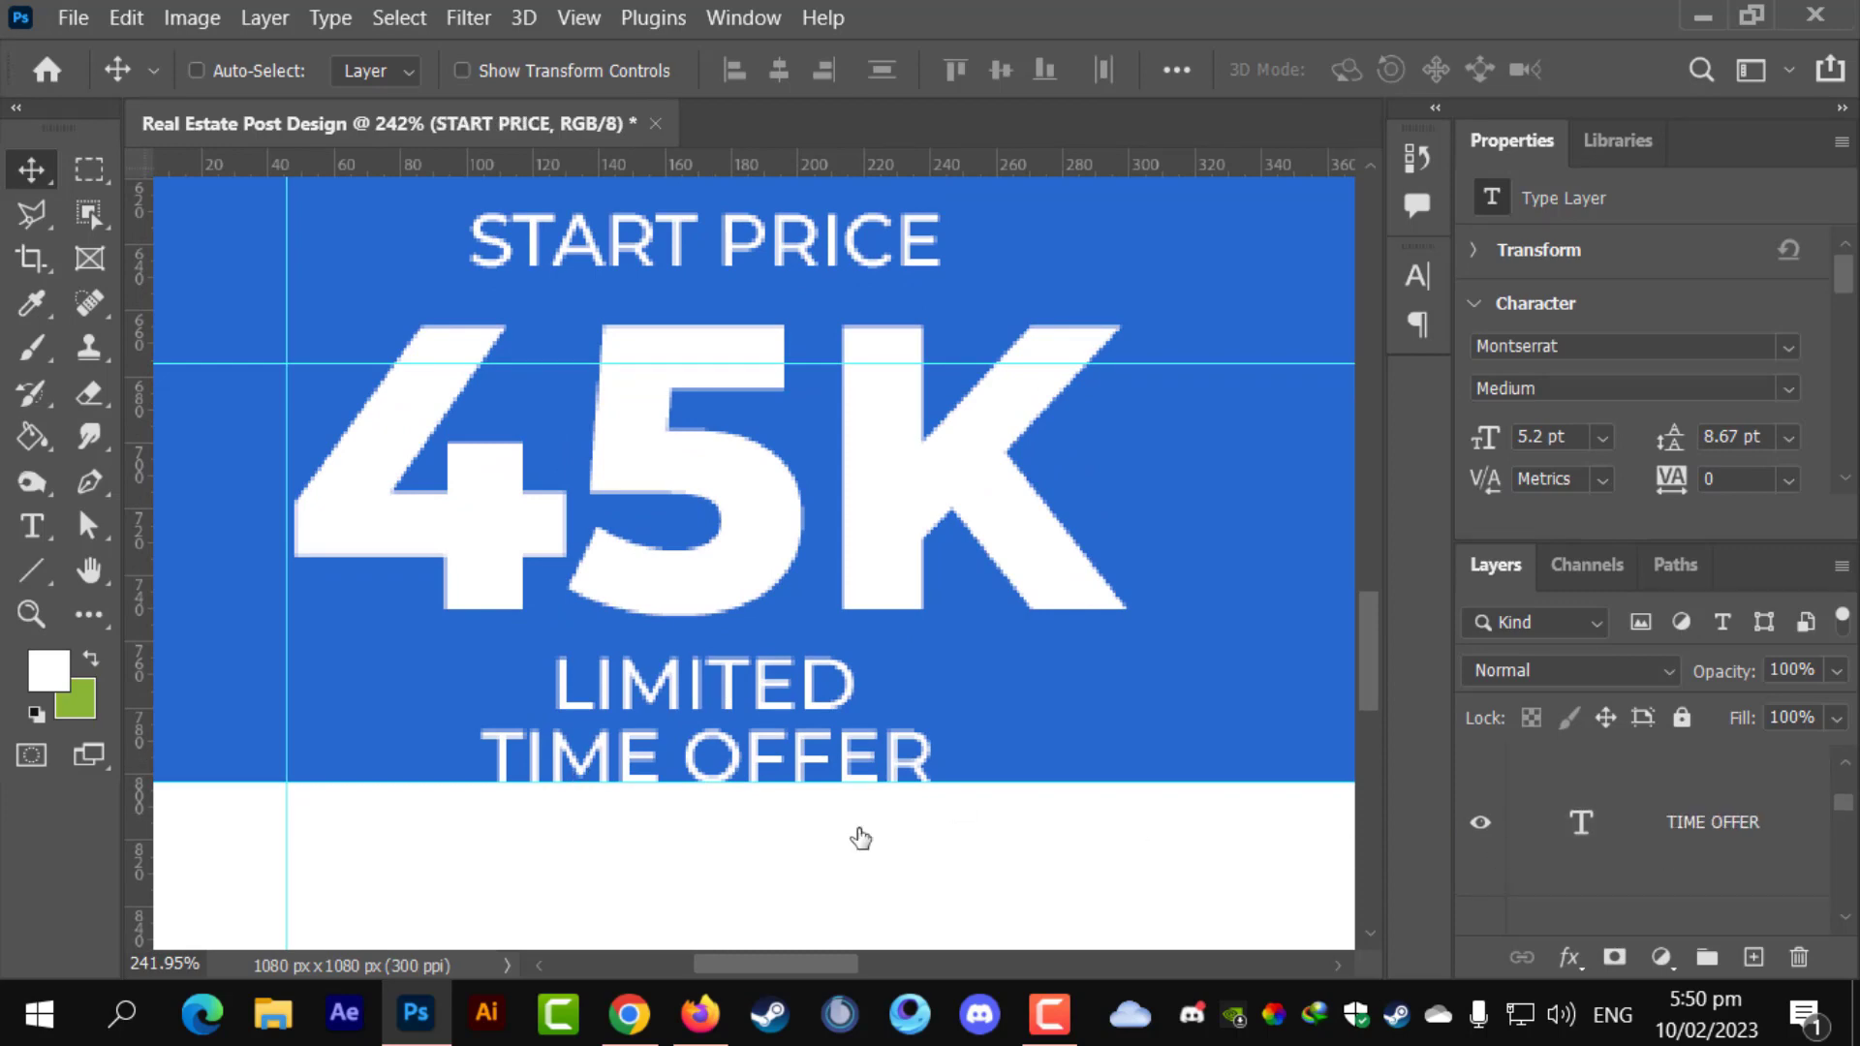
pyautogui.click(1628, 845)
pyautogui.scroll(2, 582, 802)
pyautogui.moveTo(631, 762); pyautogui.dragTo(614, 787)
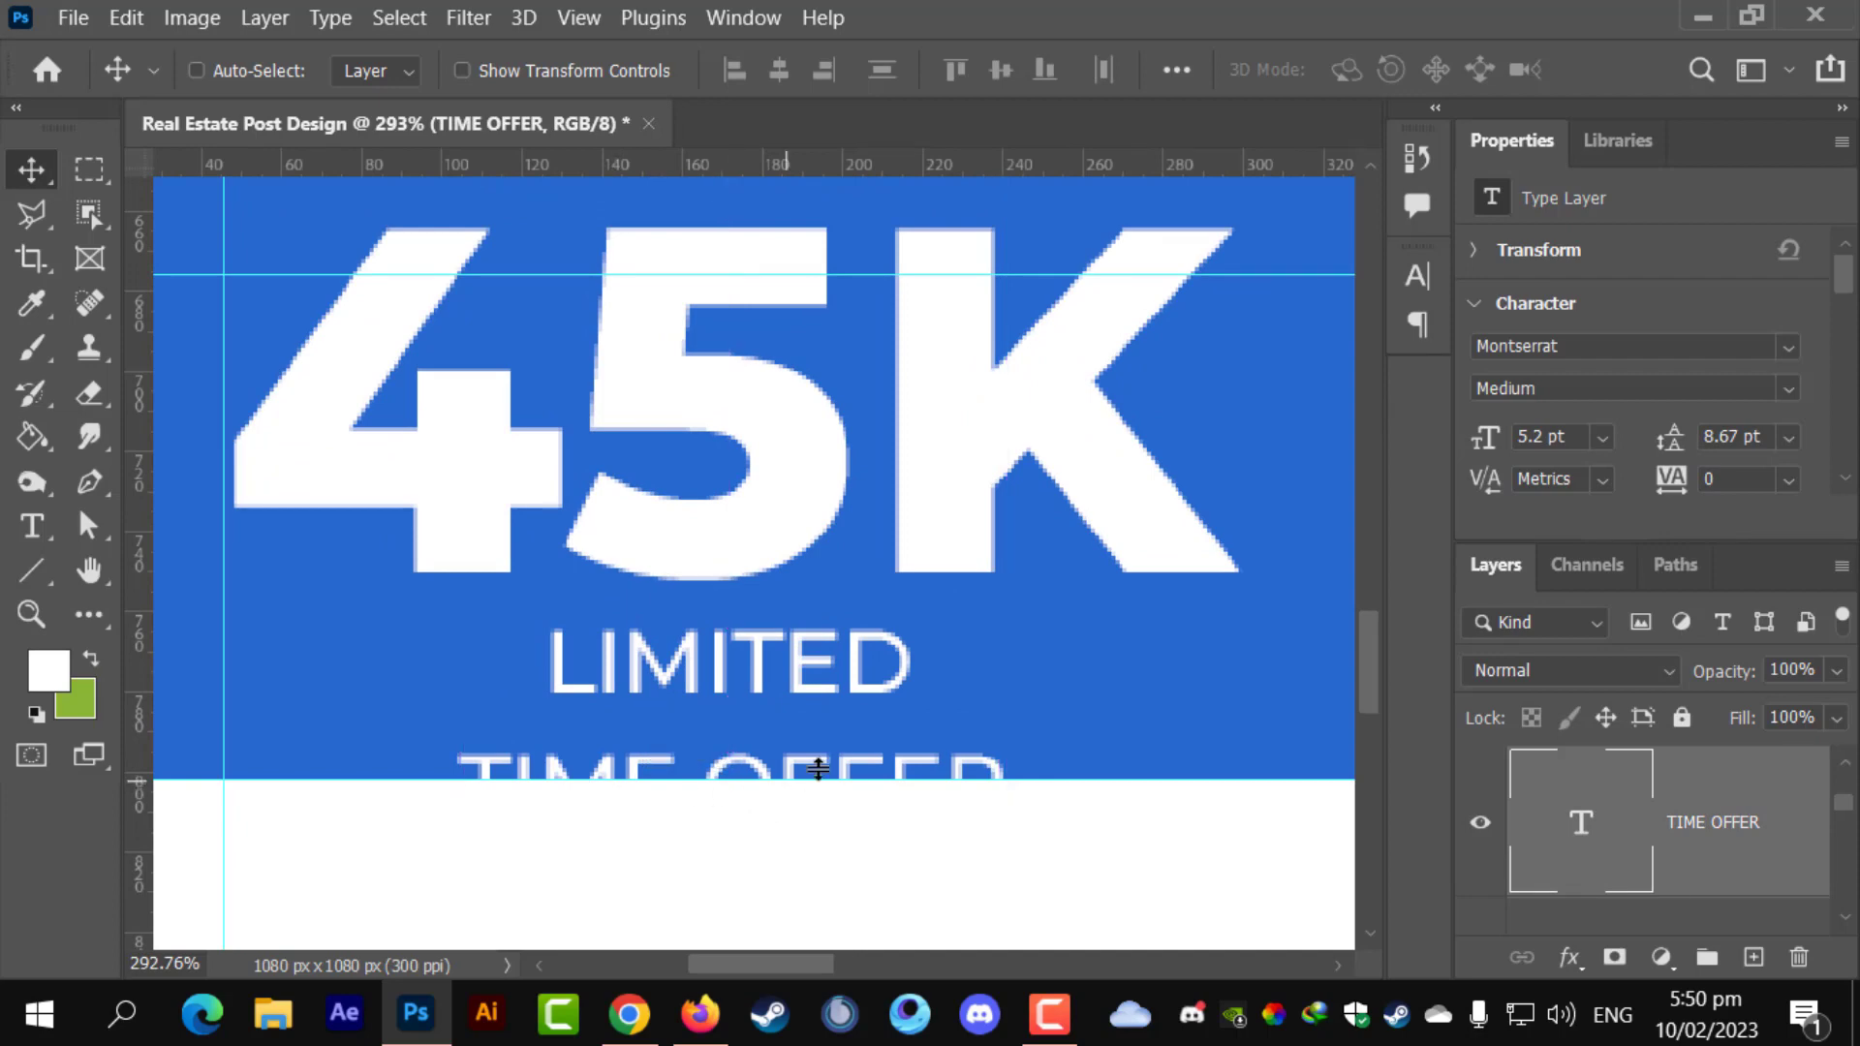
# - Scale the four price block texts down together and place them between the body text and the blue shape's lower edge, right of the vertical guide
pyautogui.scroll(-3, 819, 768)
pyautogui.scroll(-1, 1686, 851)
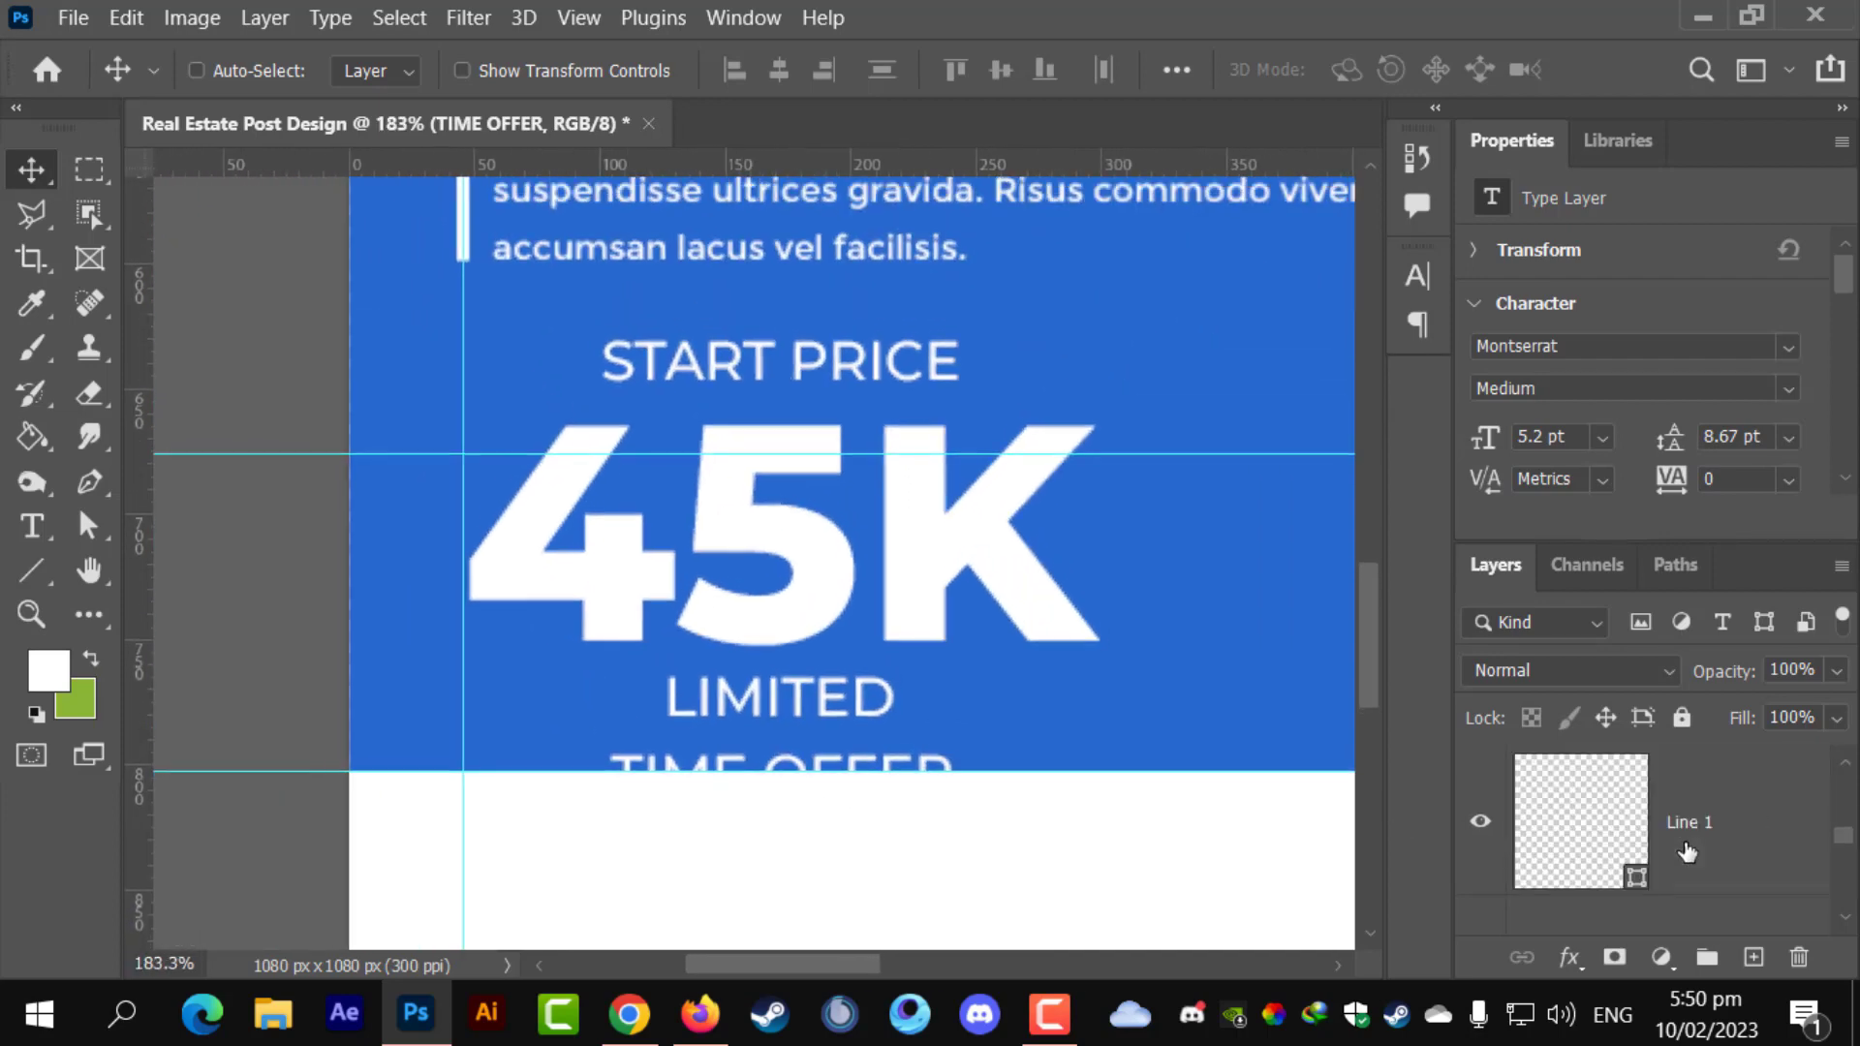
pyautogui.scroll(-1, 1686, 852)
pyautogui.click(1688, 851)
pyautogui.scroll(-1, 1689, 852)
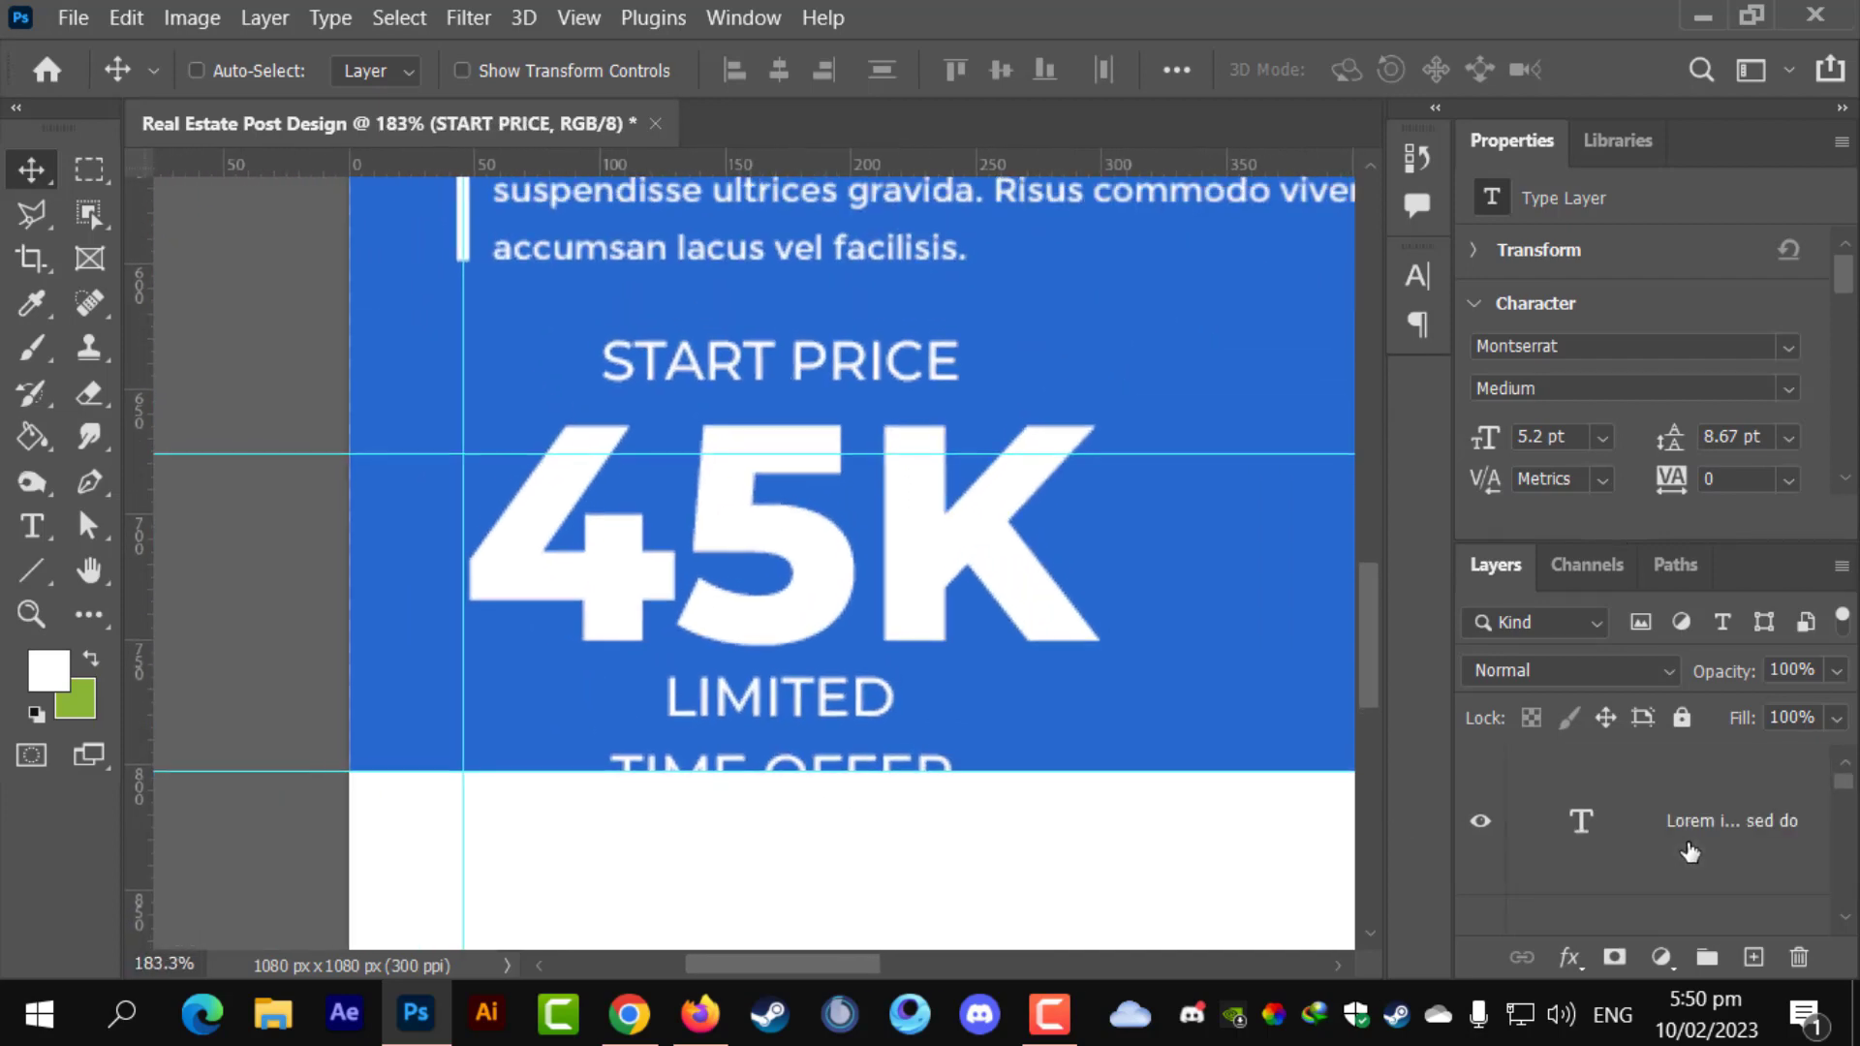
pyautogui.scroll(-1, 1690, 859)
pyautogui.keyDown('ctrl'); pyautogui.click(1691, 859); pyautogui.keyUp('ctrl')
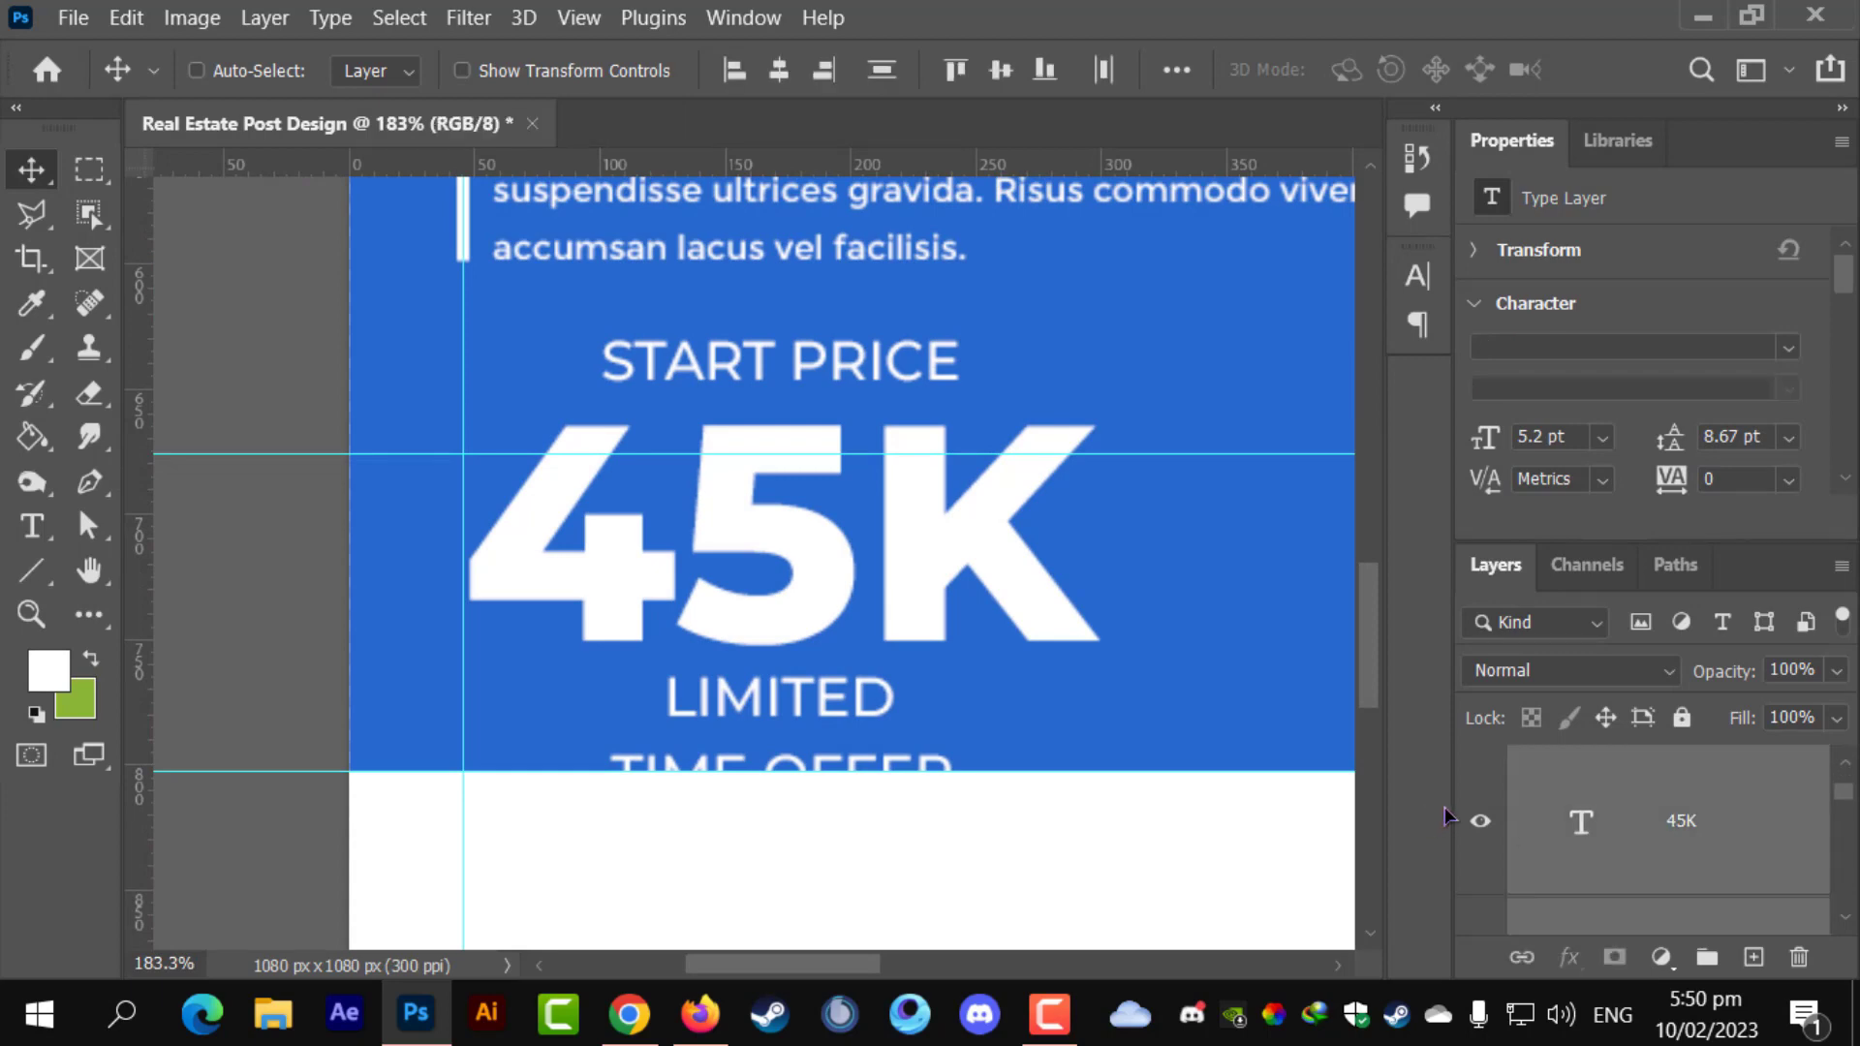
pyautogui.scroll(1, 1714, 833)
pyautogui.scroll(1, 1726, 822)
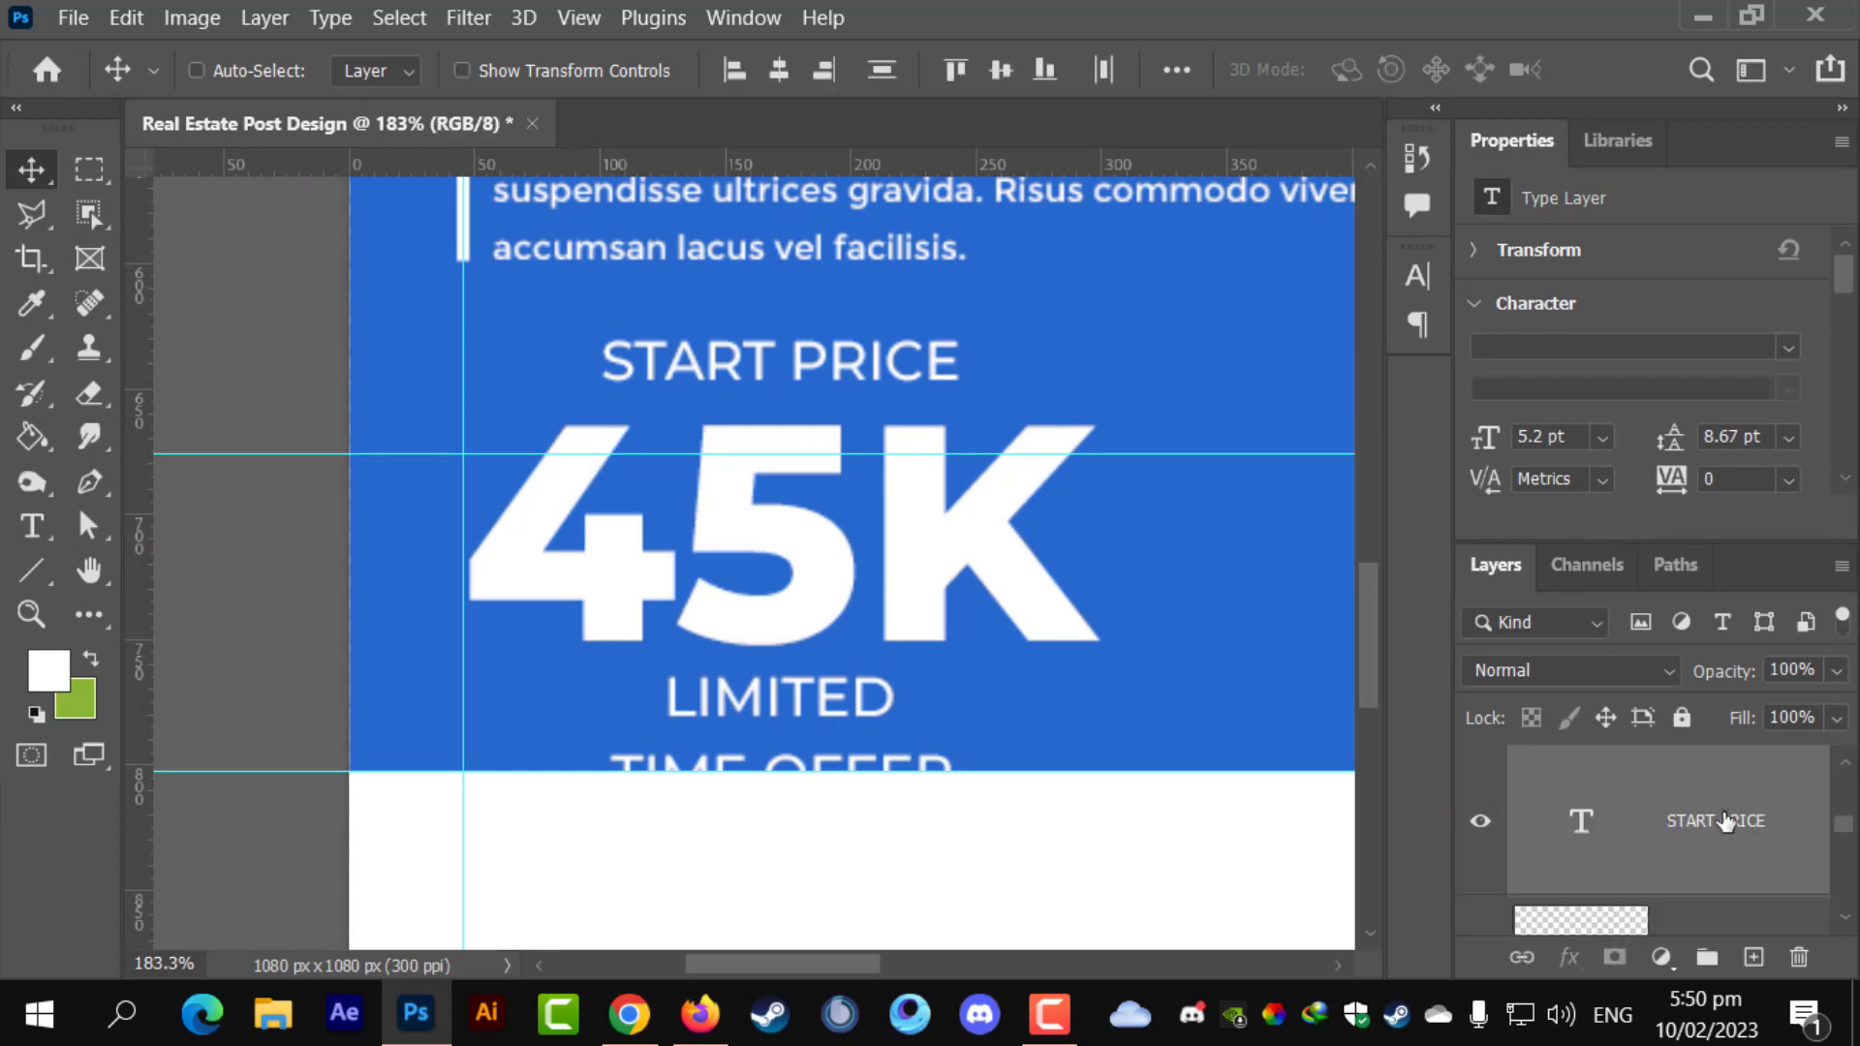
pyautogui.hotkey('ctrl', 't')
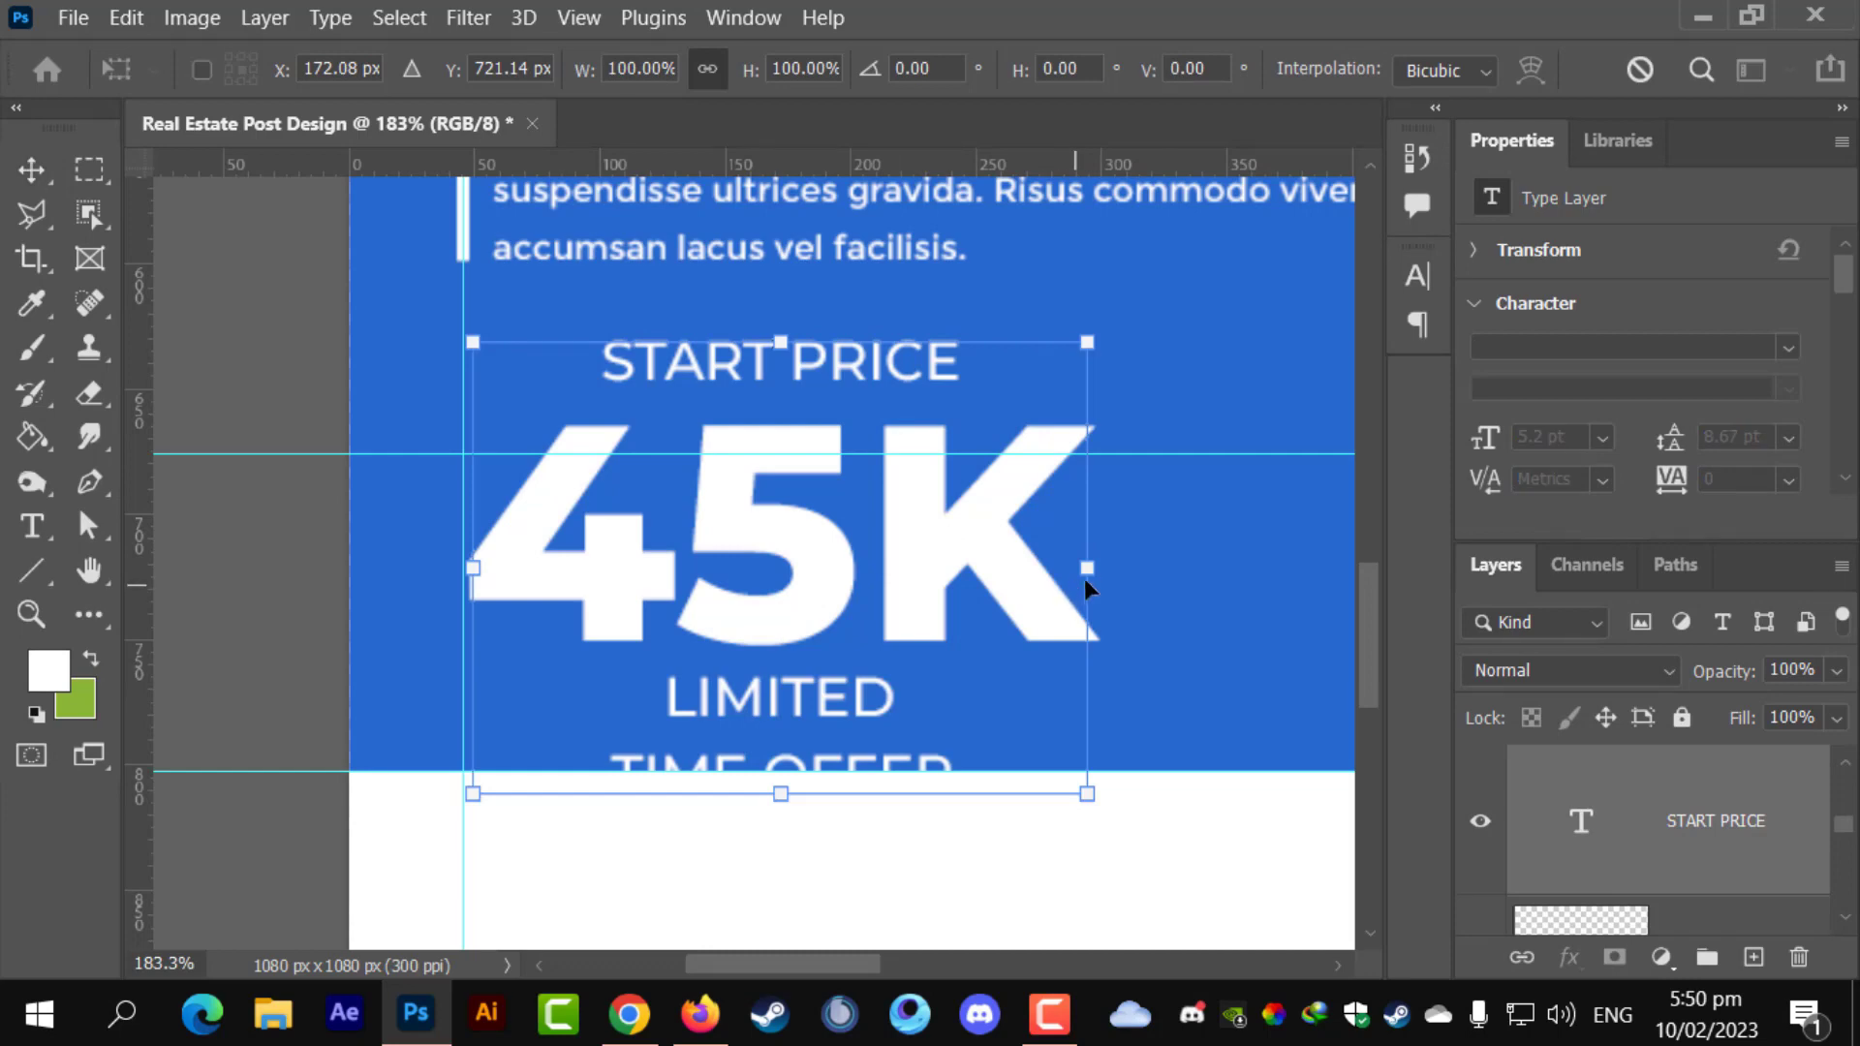
pyautogui.moveTo(1087, 569); pyautogui.dragTo(972, 569)
pyautogui.moveTo(783, 617); pyautogui.dragTo(947, 565)
pyautogui.press('Return')
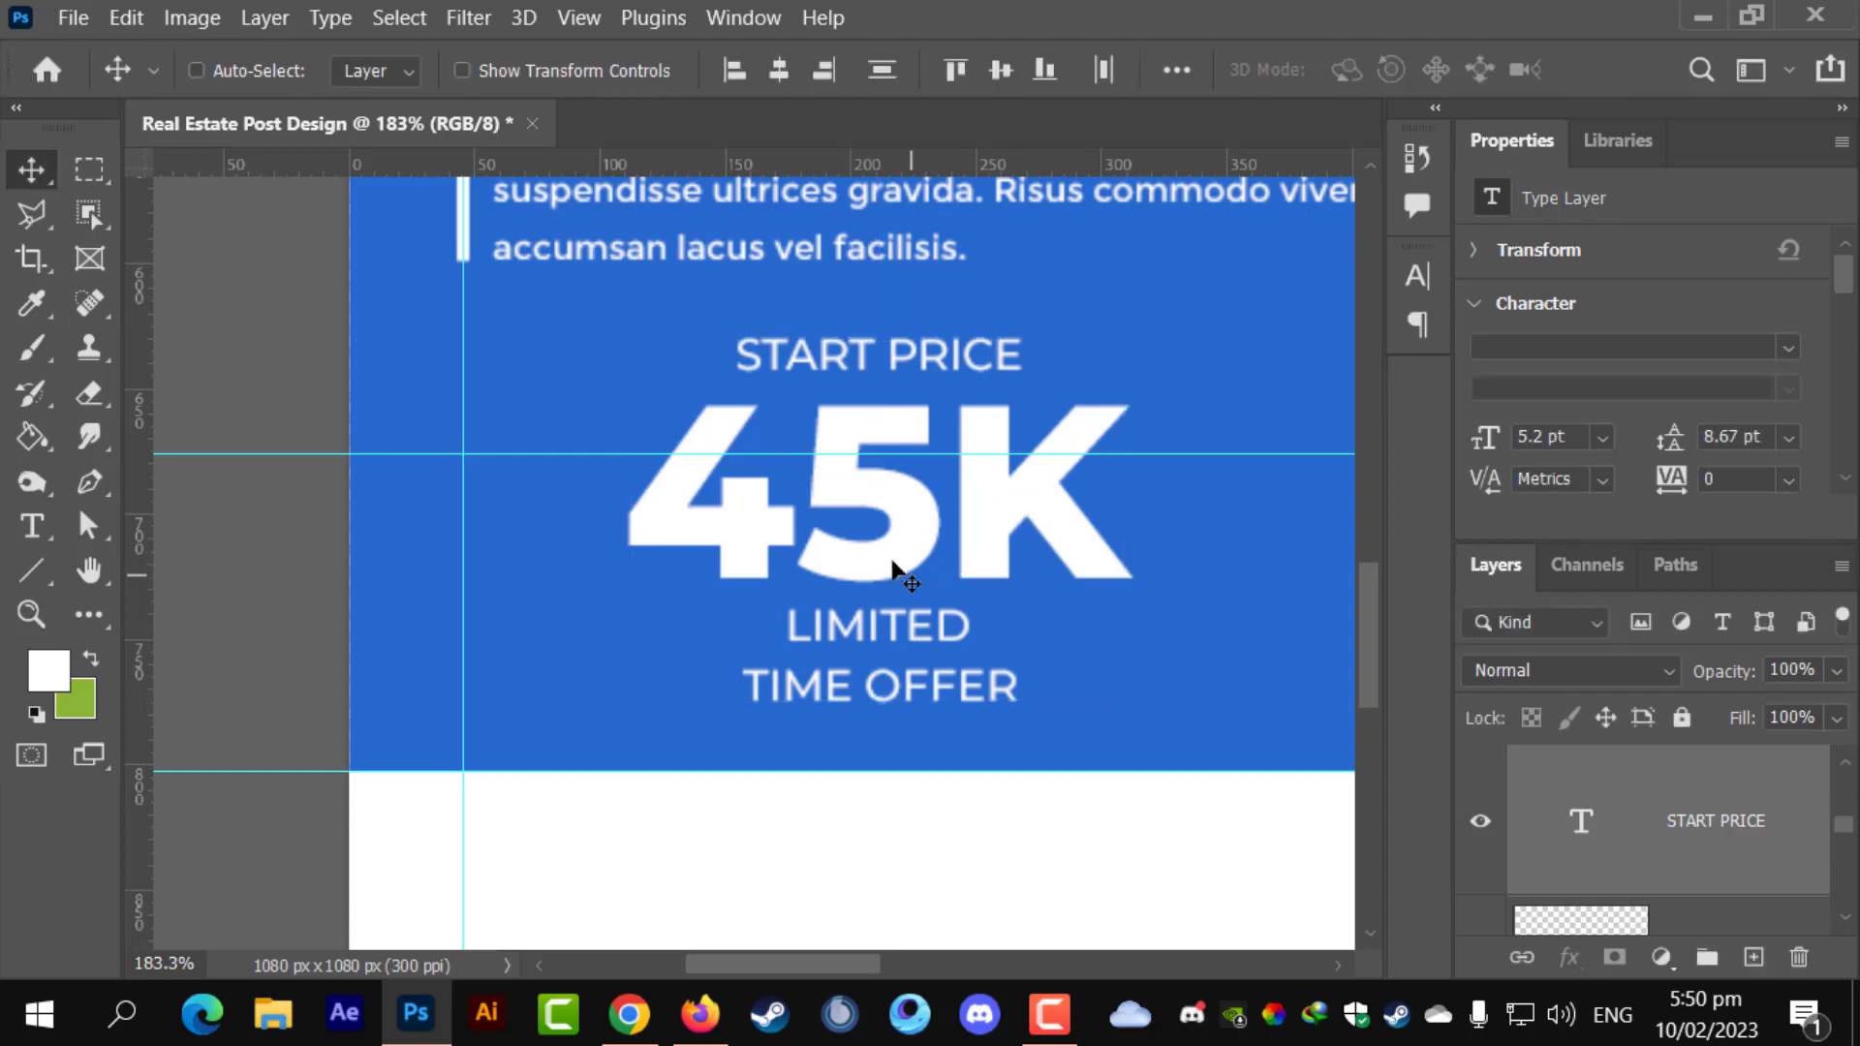
# - Examine the price block's size and placement against the body text and the blue shape
pyautogui.scroll(-1, 896, 547)
pyautogui.scroll(-4, 895, 538)
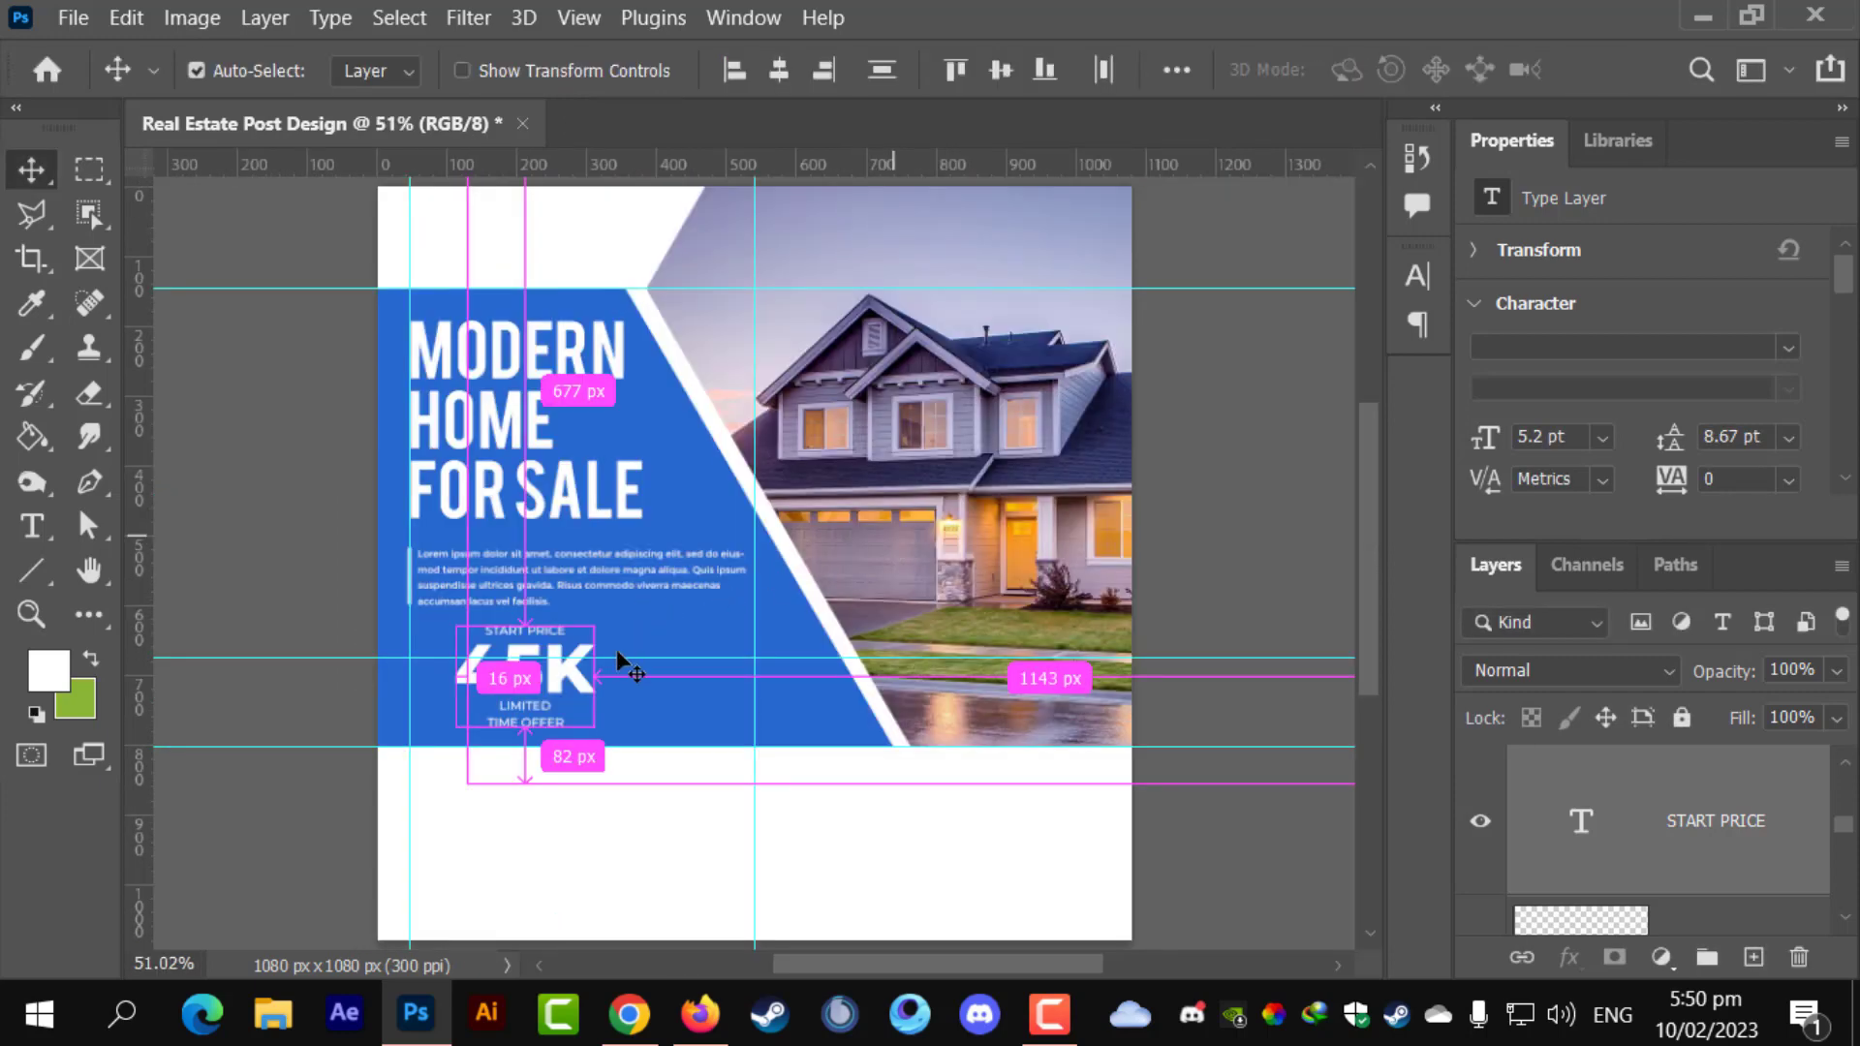
pyautogui.scroll(6, 631, 714)
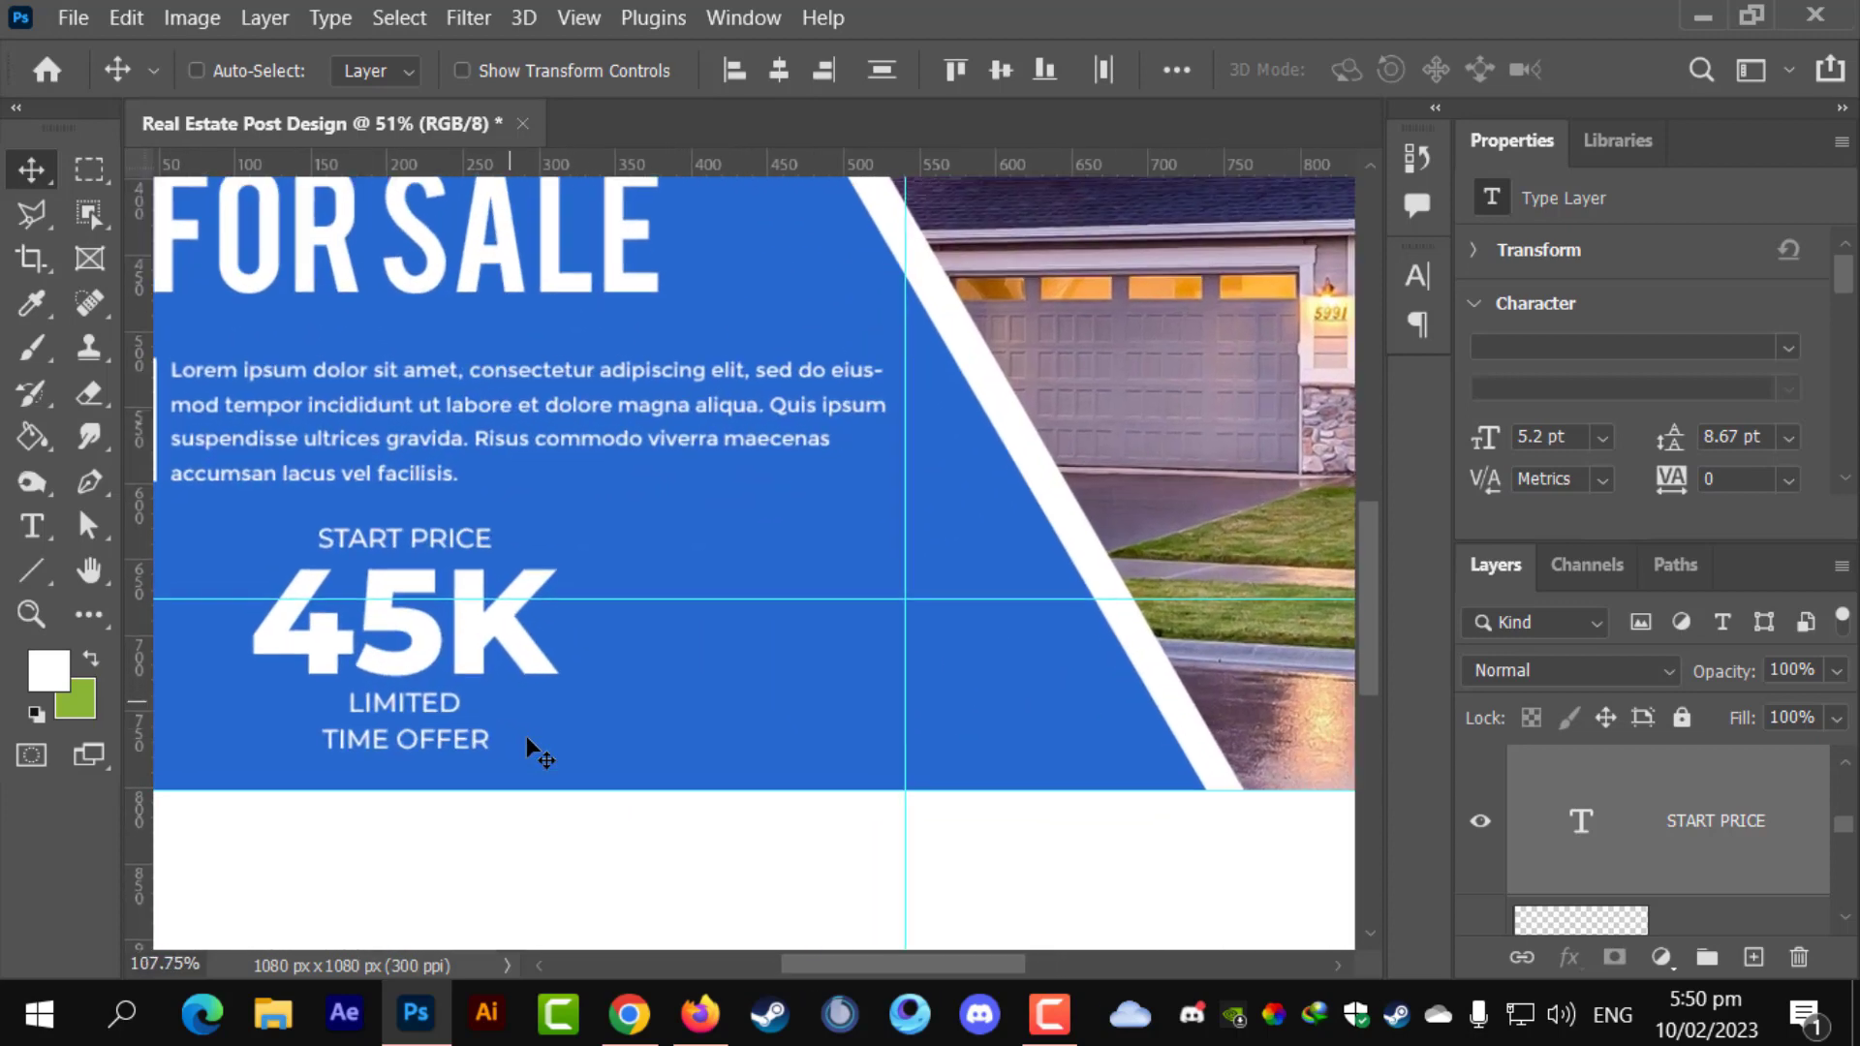
pyautogui.moveTo(899, 728); pyautogui.dragTo(954, 725)
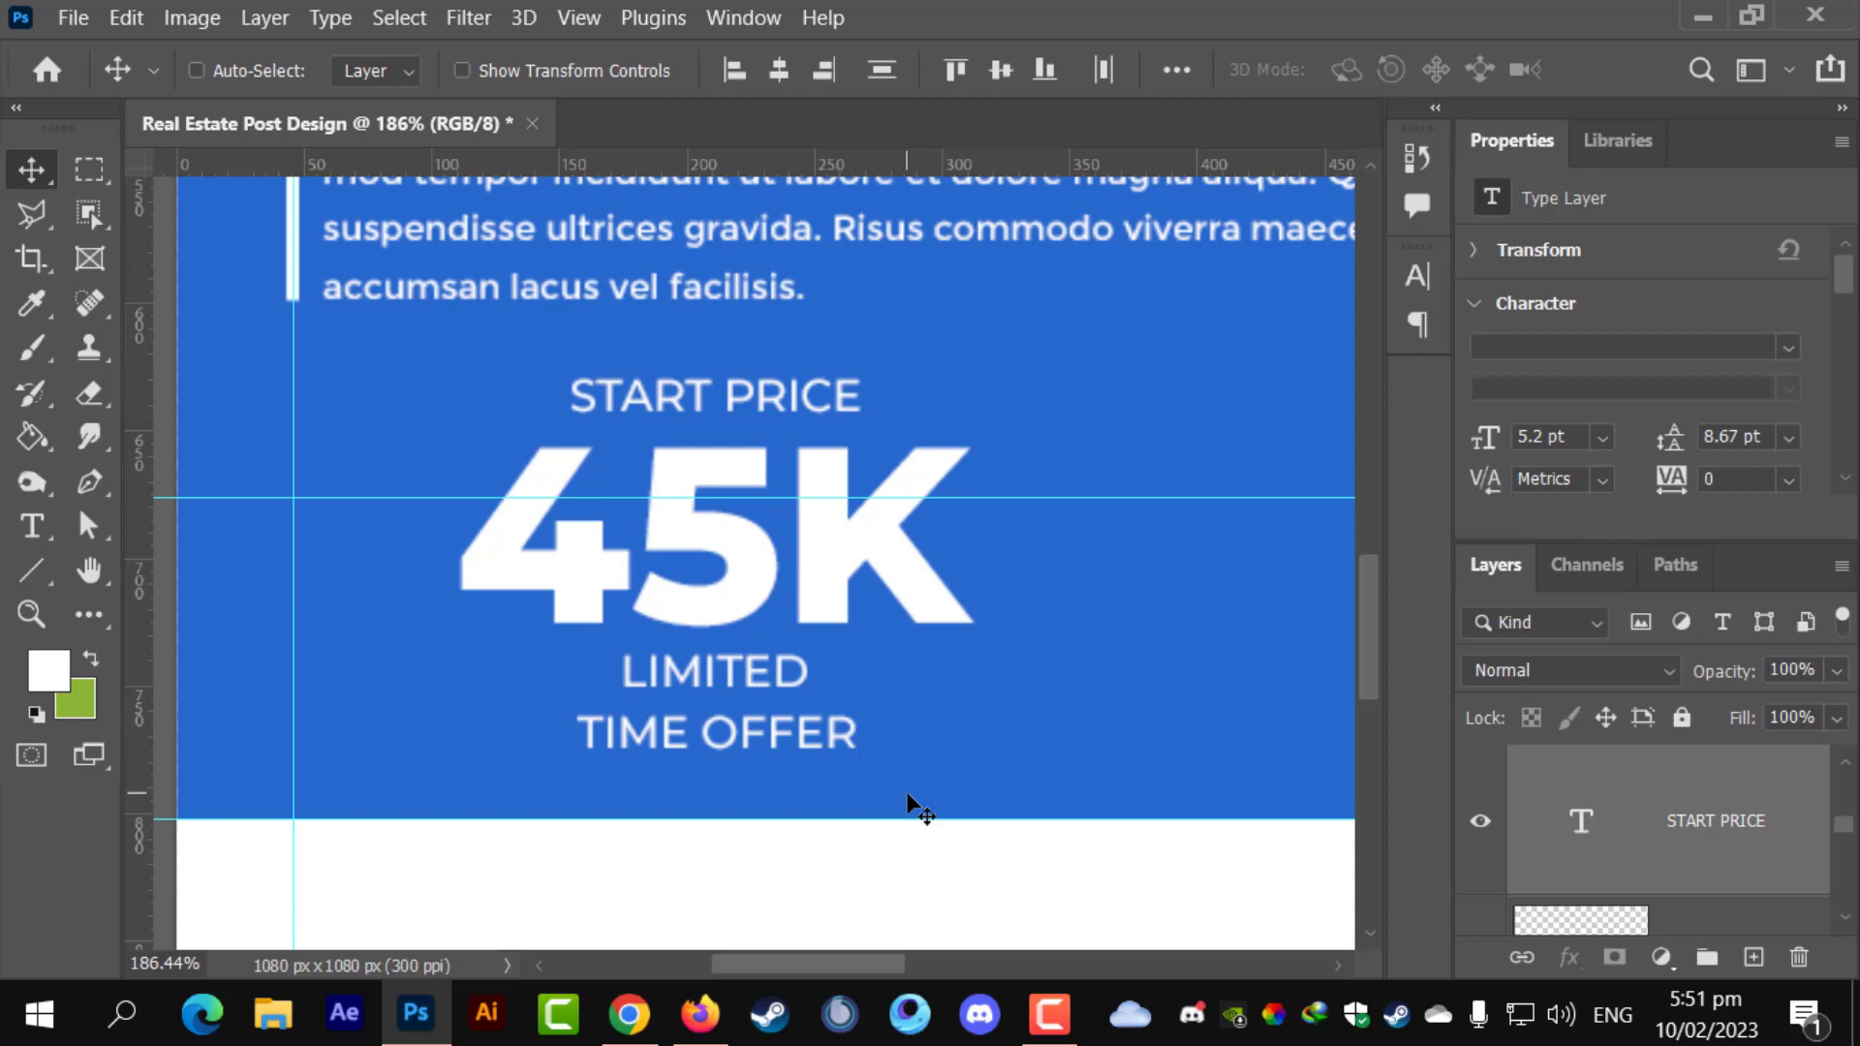
pyautogui.scroll(-1, 883, 741)
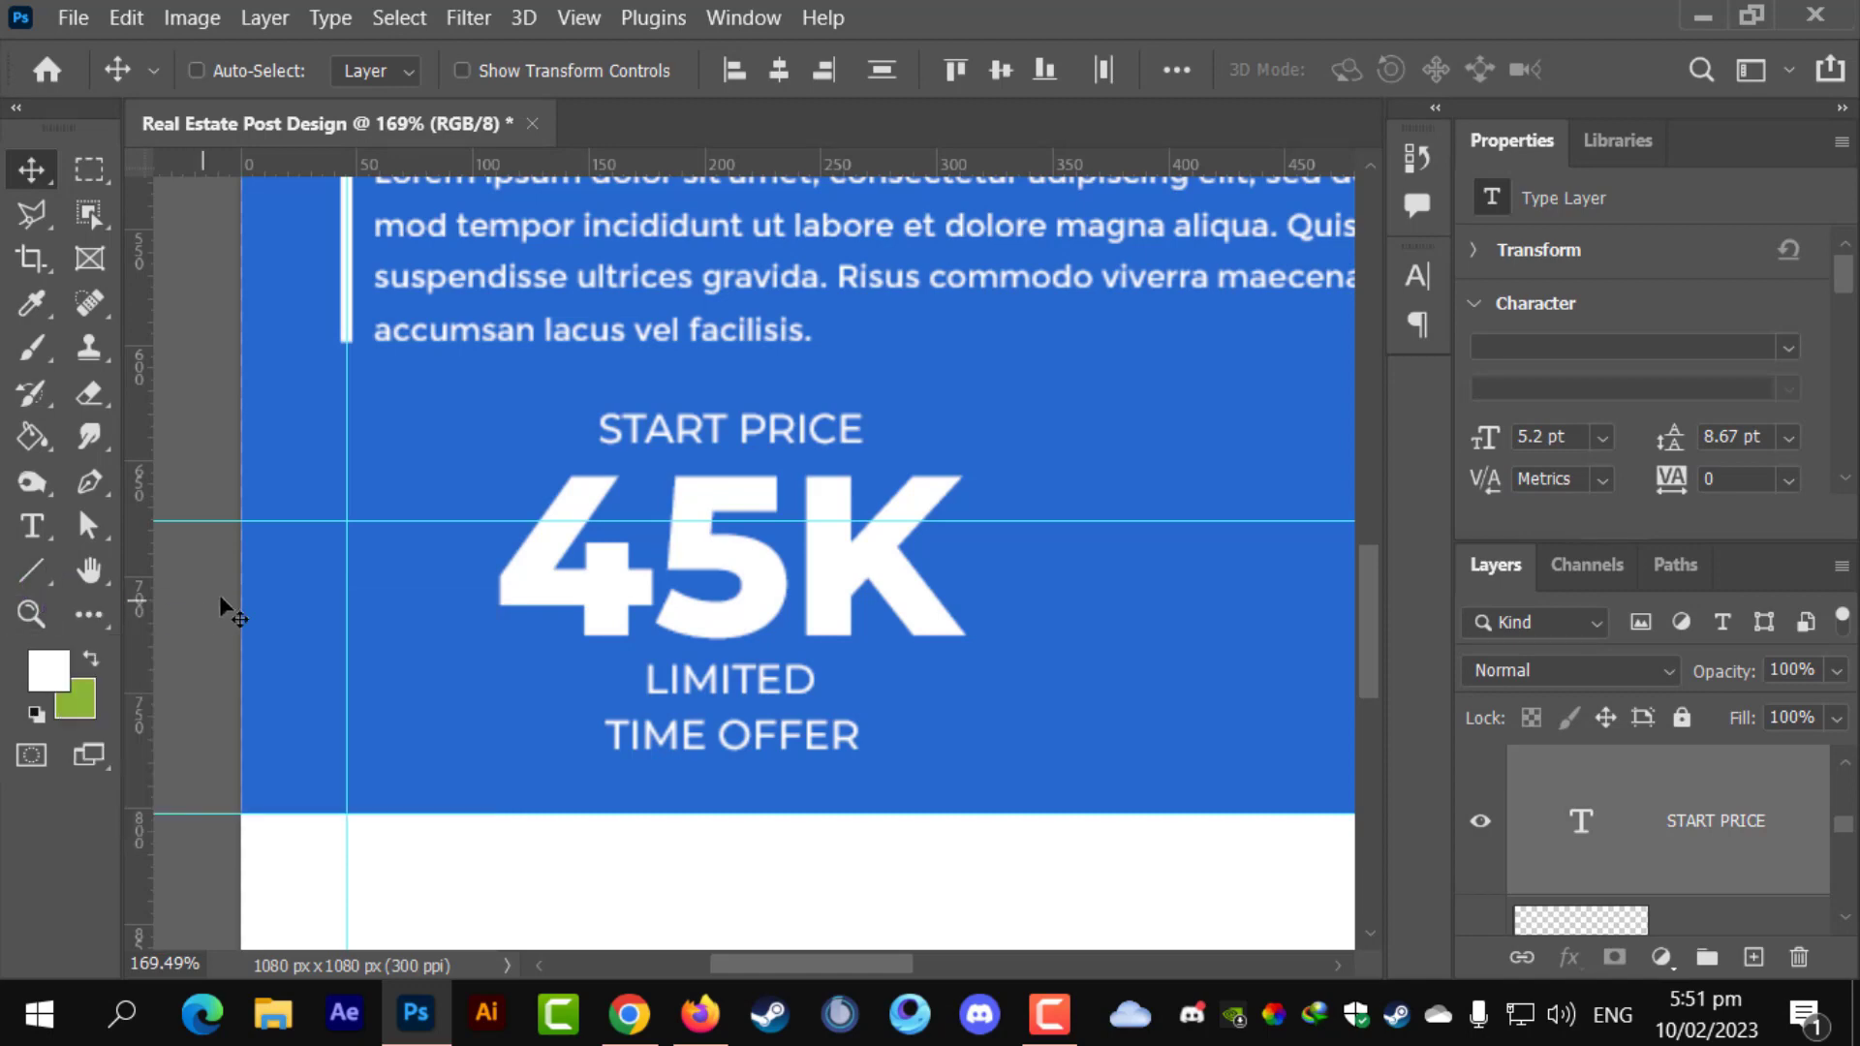
pyautogui.scroll(-8, 232, 657)
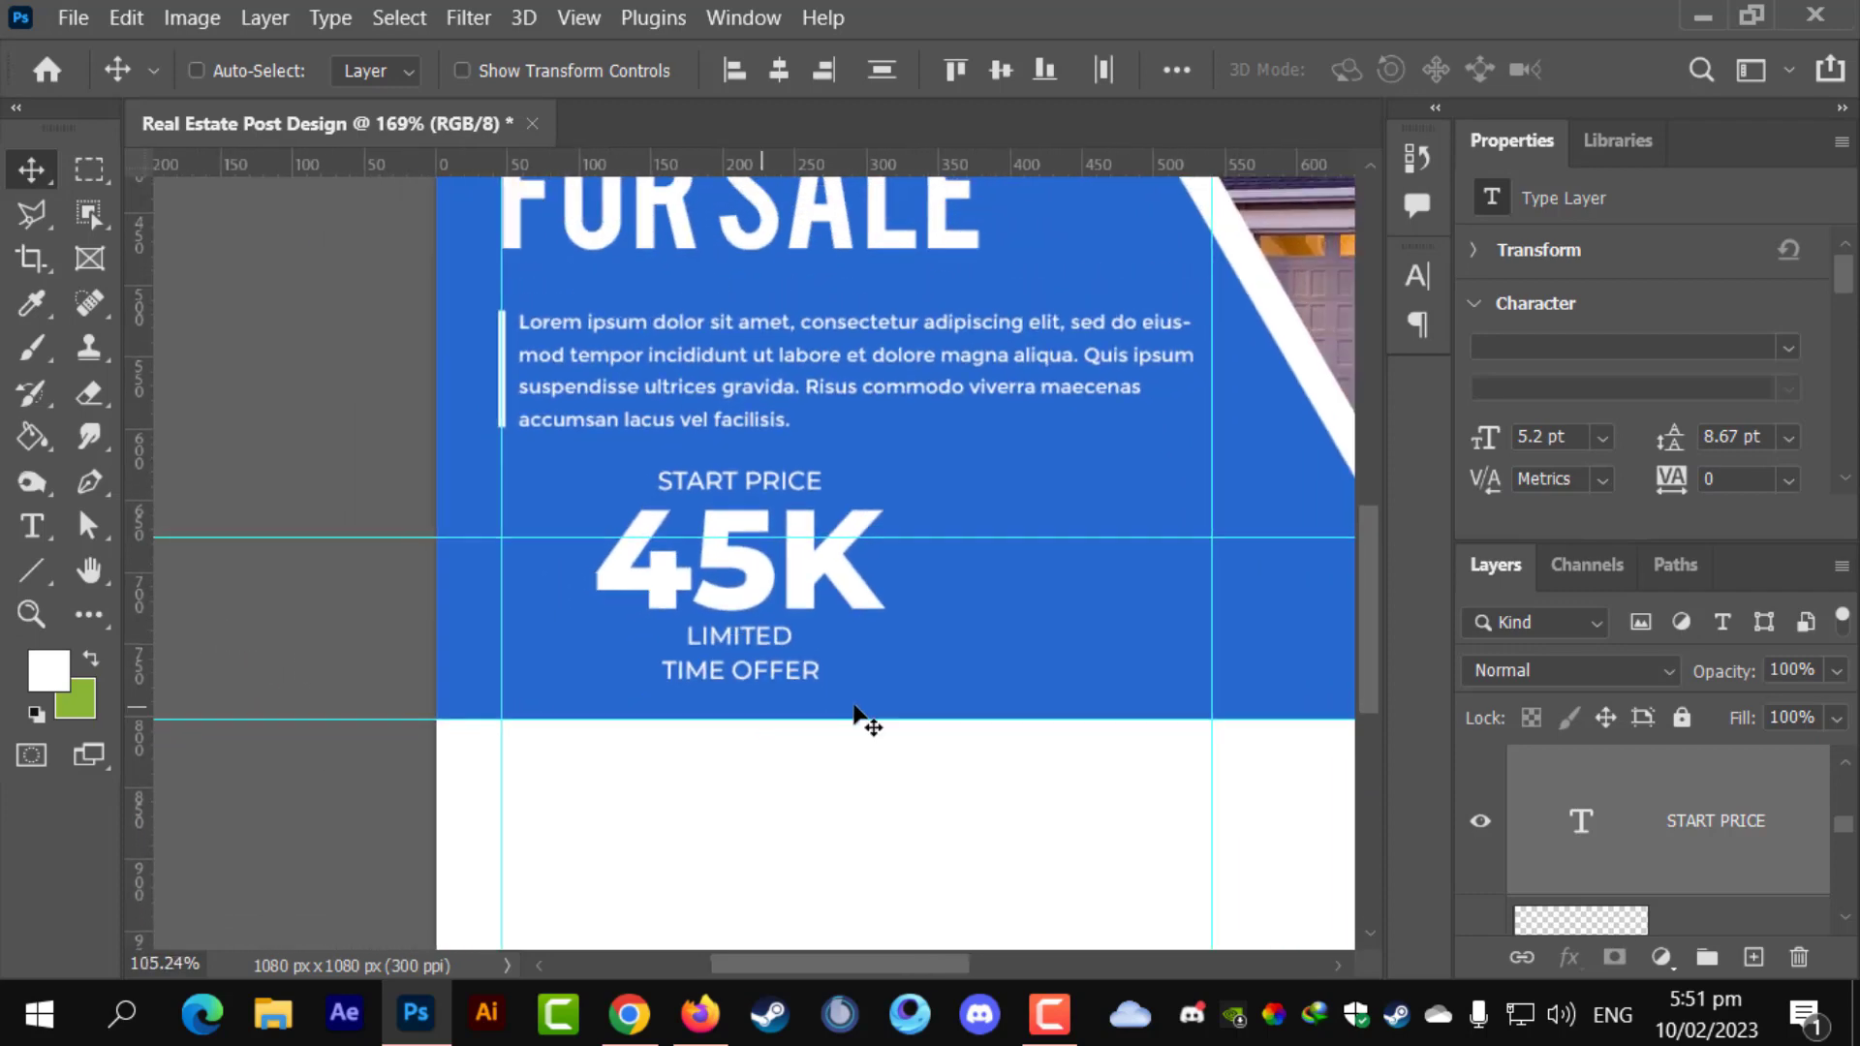
pyautogui.scroll(-1, 959, 736)
pyautogui.scroll(1, 775, 705)
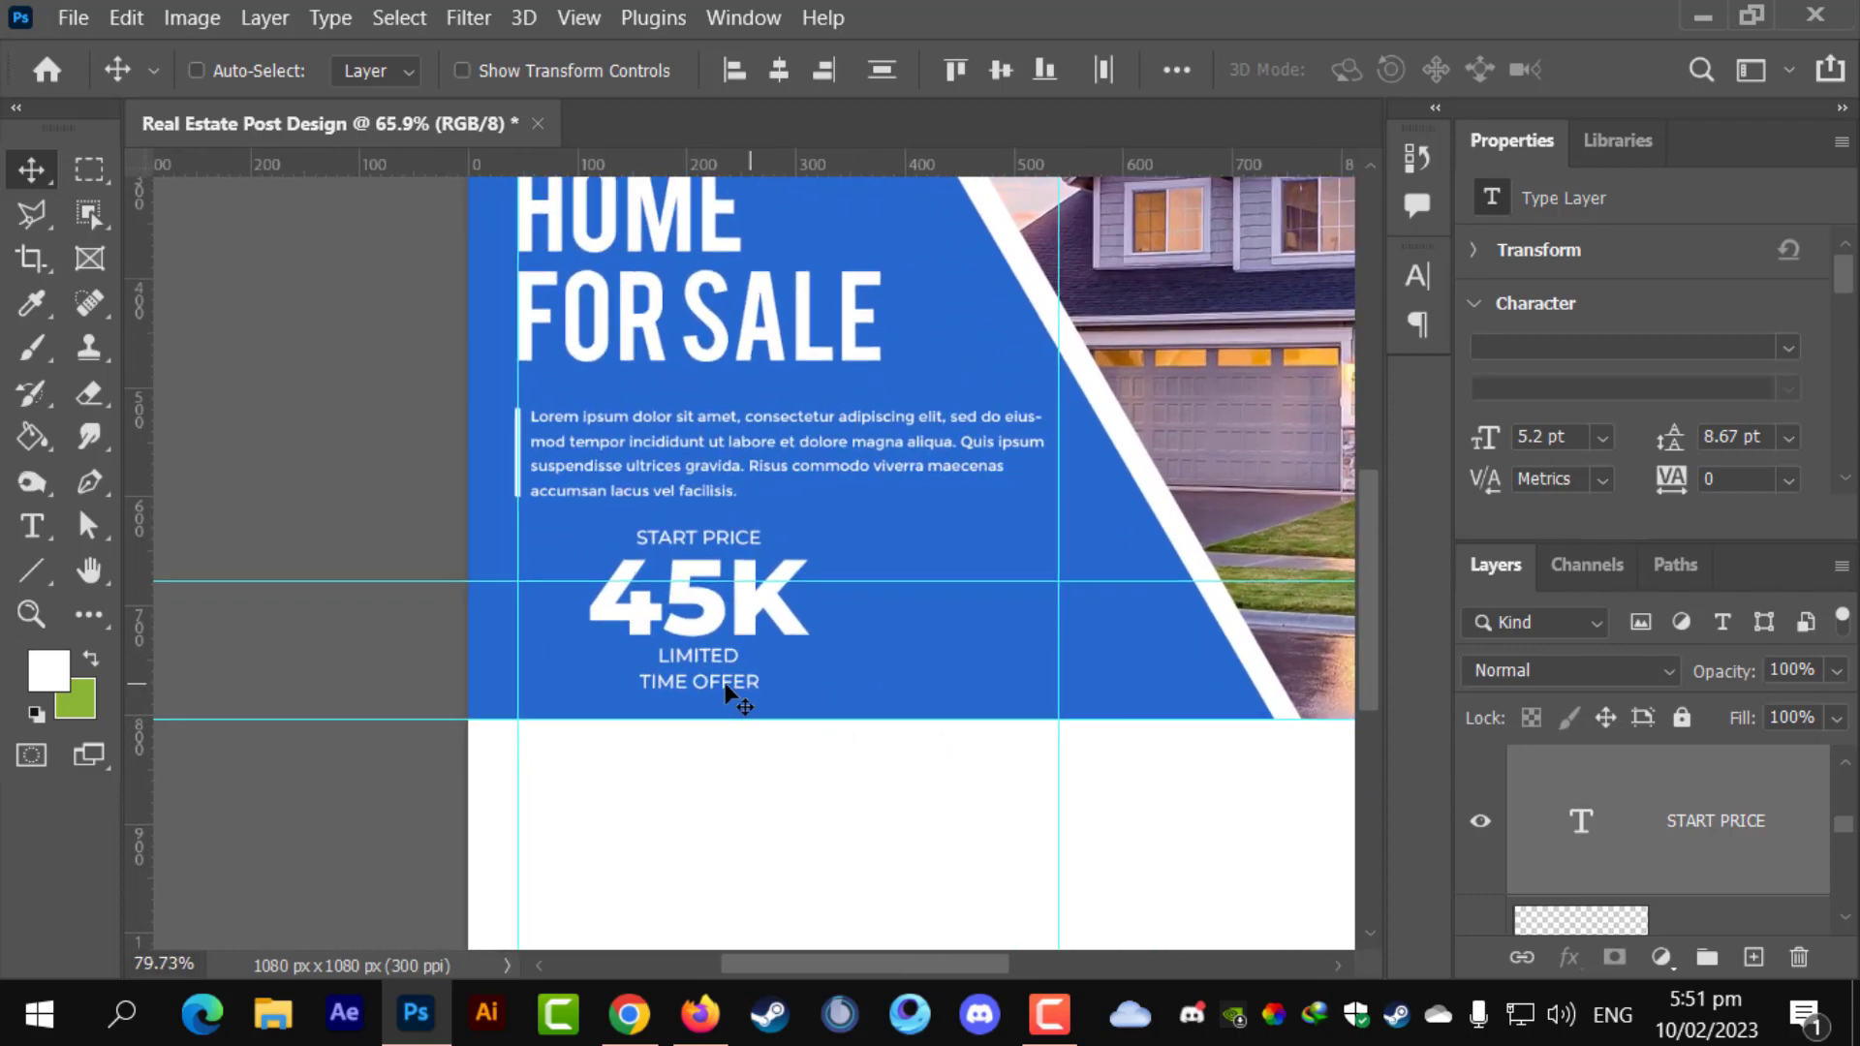
# - Draw a circle about 182 px in diameter and center it where the middle vertical guide meets the blue shape's lower edge
pyautogui.click(29, 579)
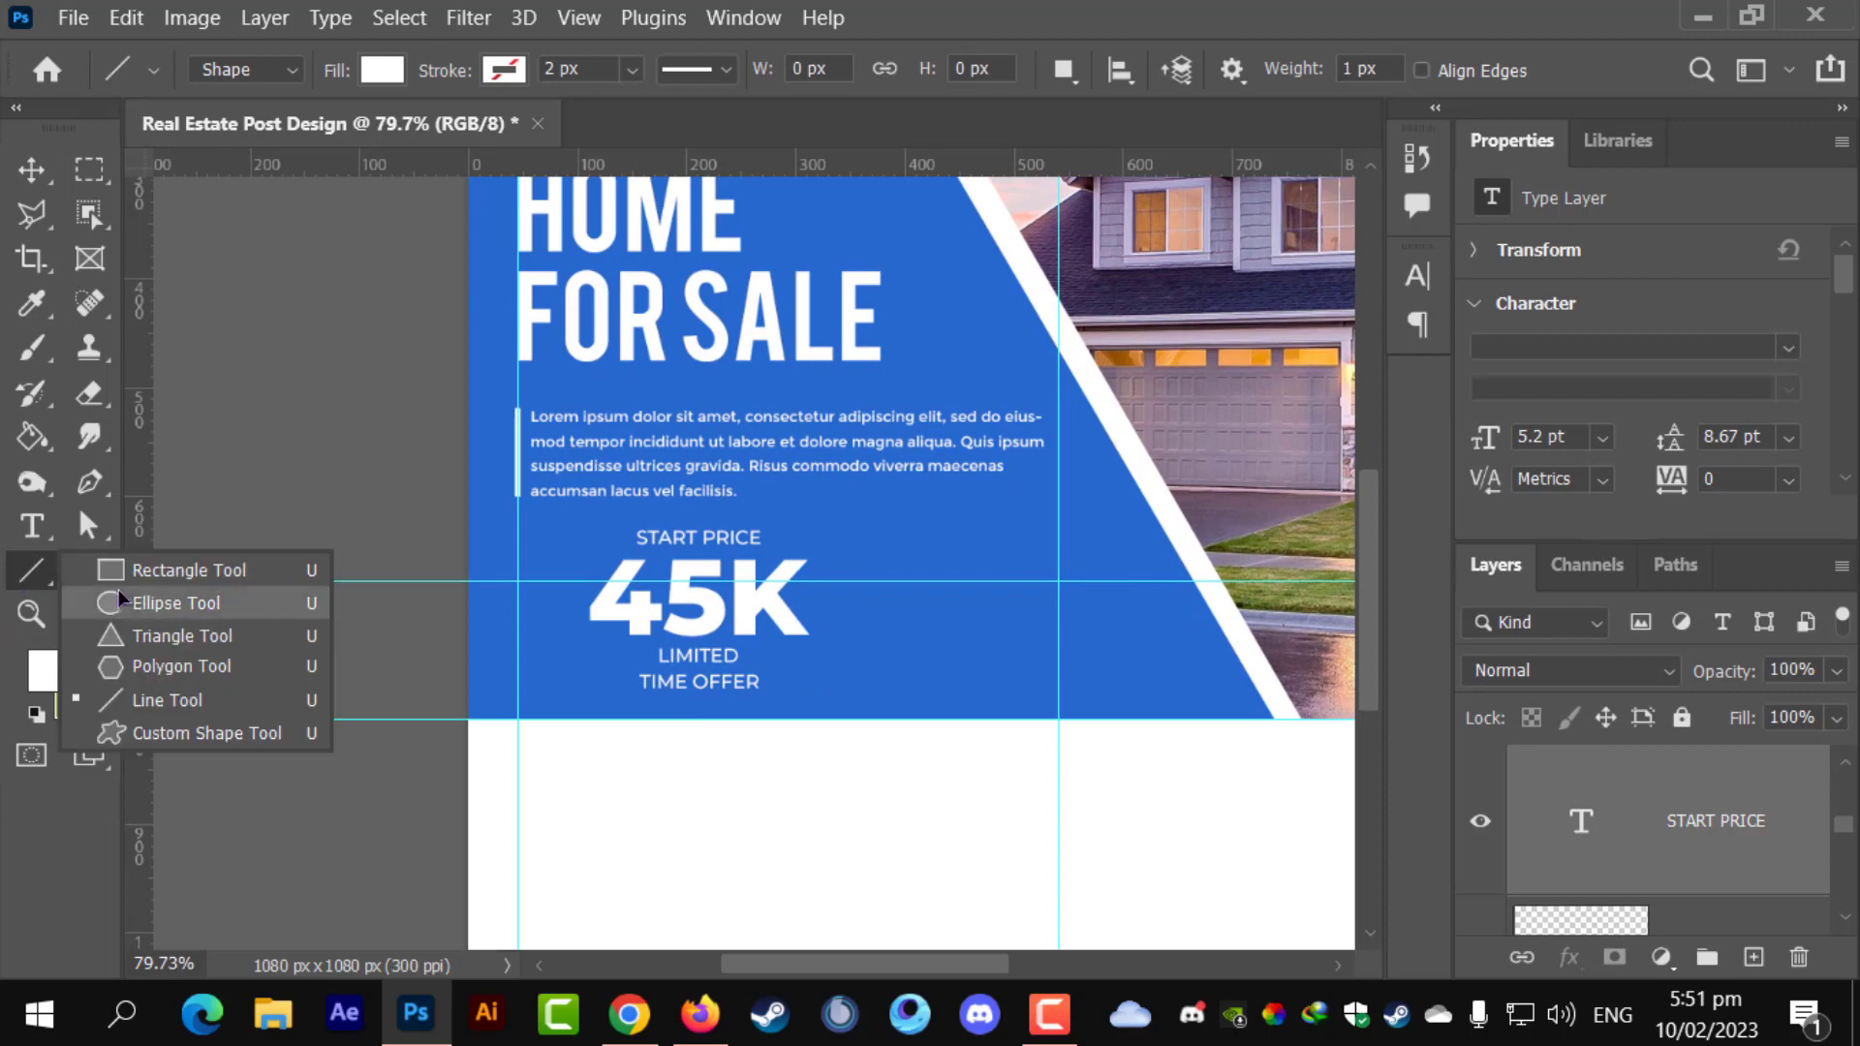
pyautogui.click(120, 594)
pyautogui.moveTo(945, 666); pyautogui.dragTo(1192, 863)
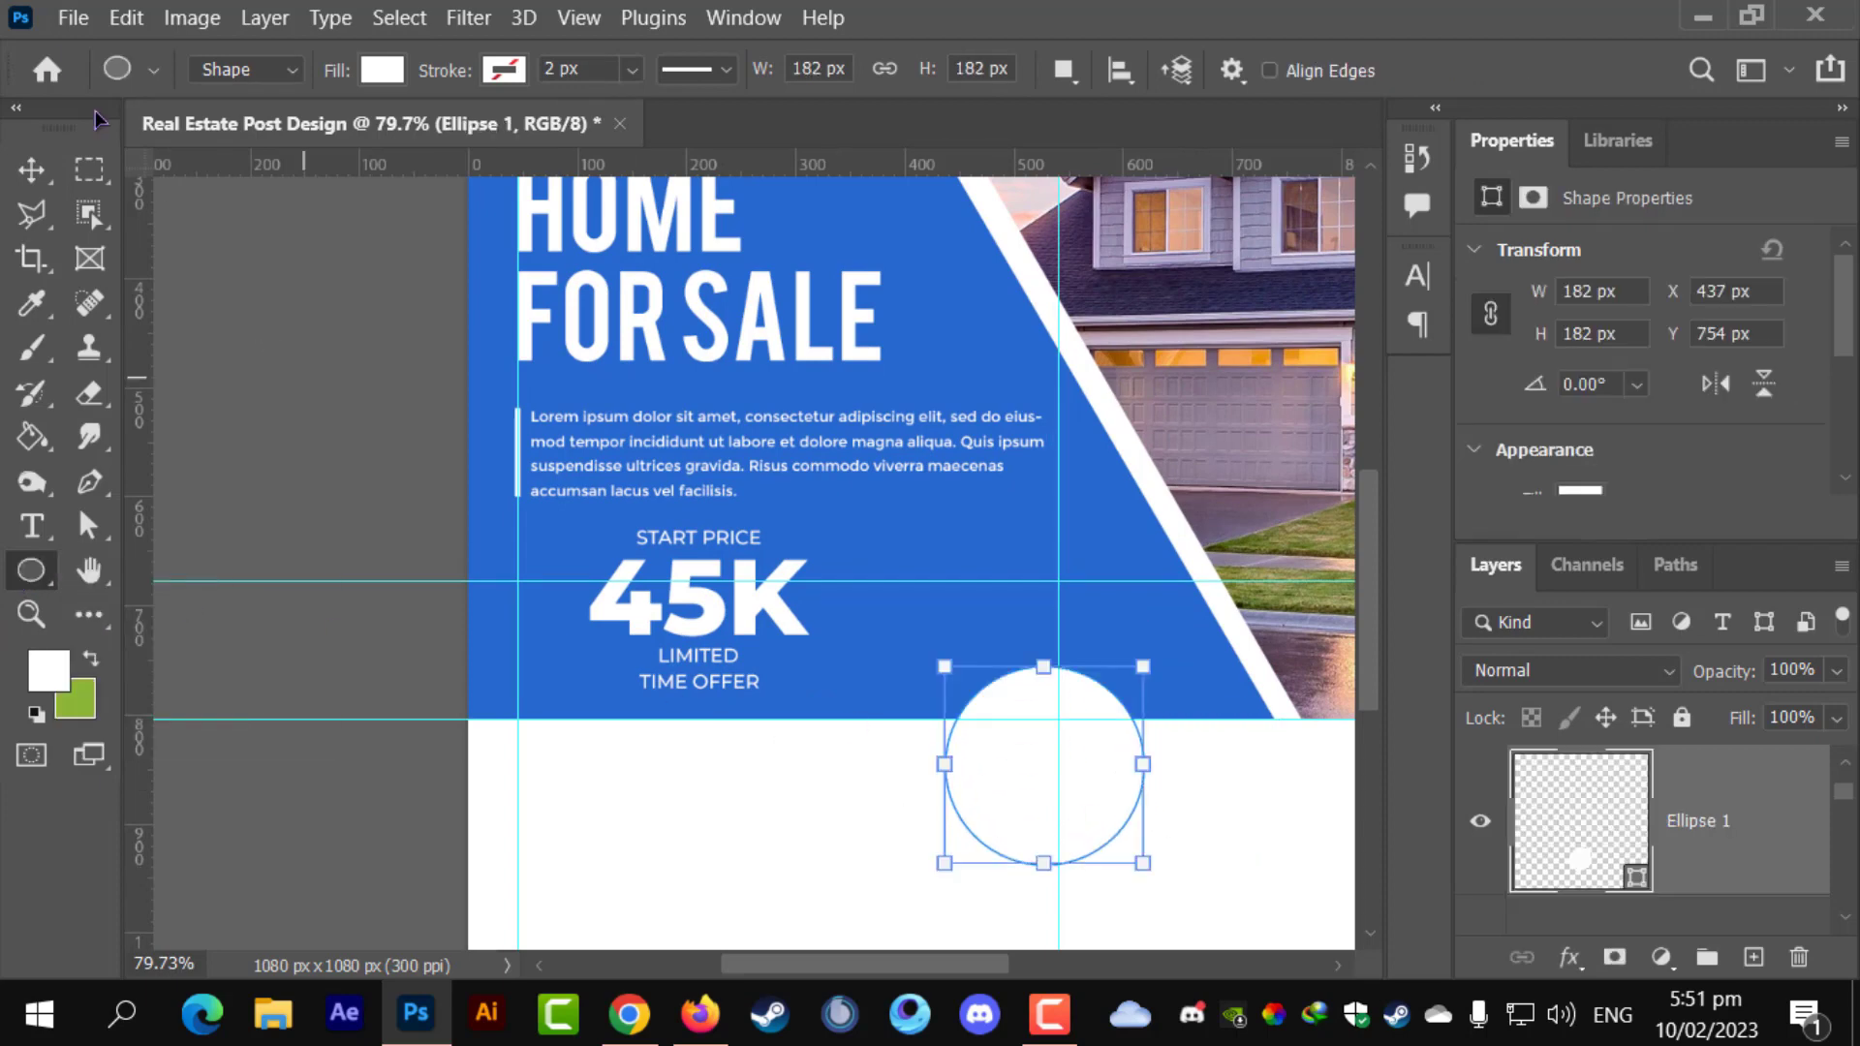
pyautogui.click(27, 168)
pyautogui.moveTo(1059, 685); pyautogui.dragTo(821, 666)
# - Fill the circle with the darker blue #1b4f9e, starting from the background blue
pyautogui.doubleClick(1551, 772)
pyautogui.click(845, 639)
pyautogui.moveTo(1163, 331); pyautogui.dragTo(1446, 296)
pyautogui.click(1595, 566)
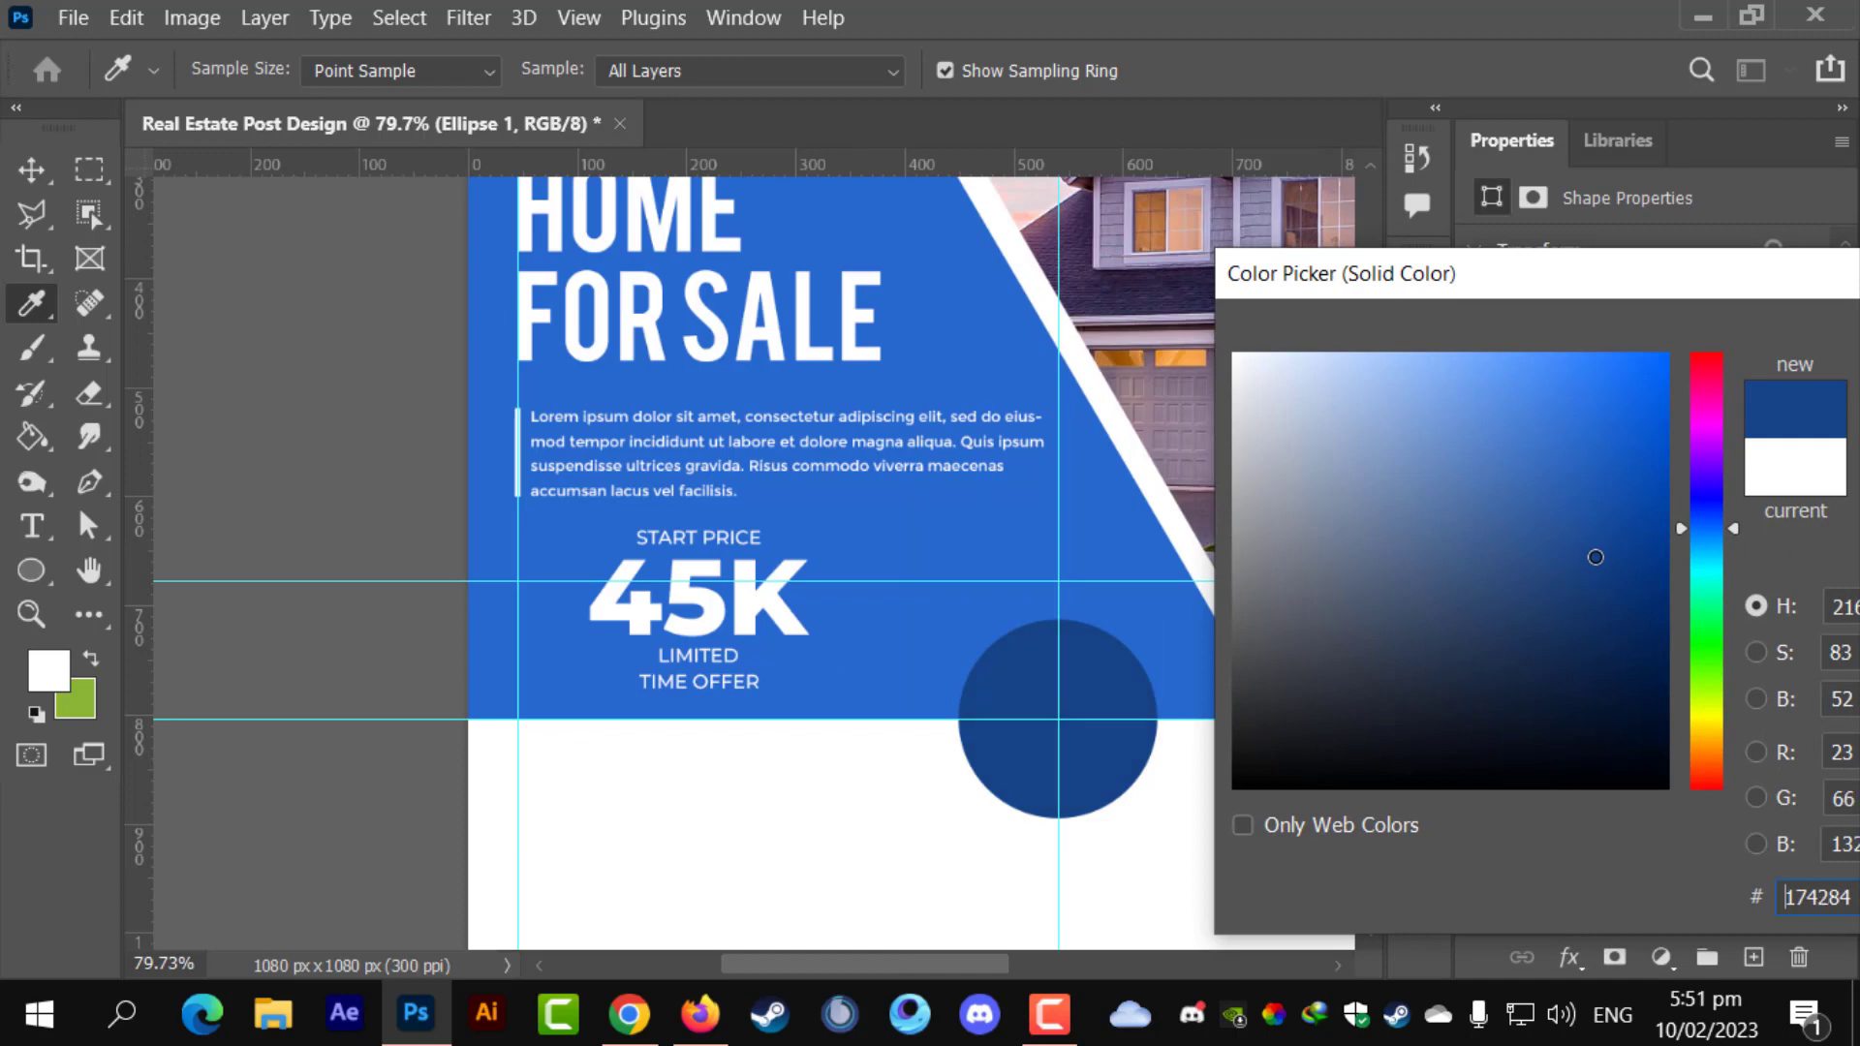
pyautogui.moveTo(1595, 557)
pyautogui.mouseDown()
pyautogui.moveTo(1595, 497)
pyautogui.moveTo(1596, 519)
pyautogui.mouseUp()
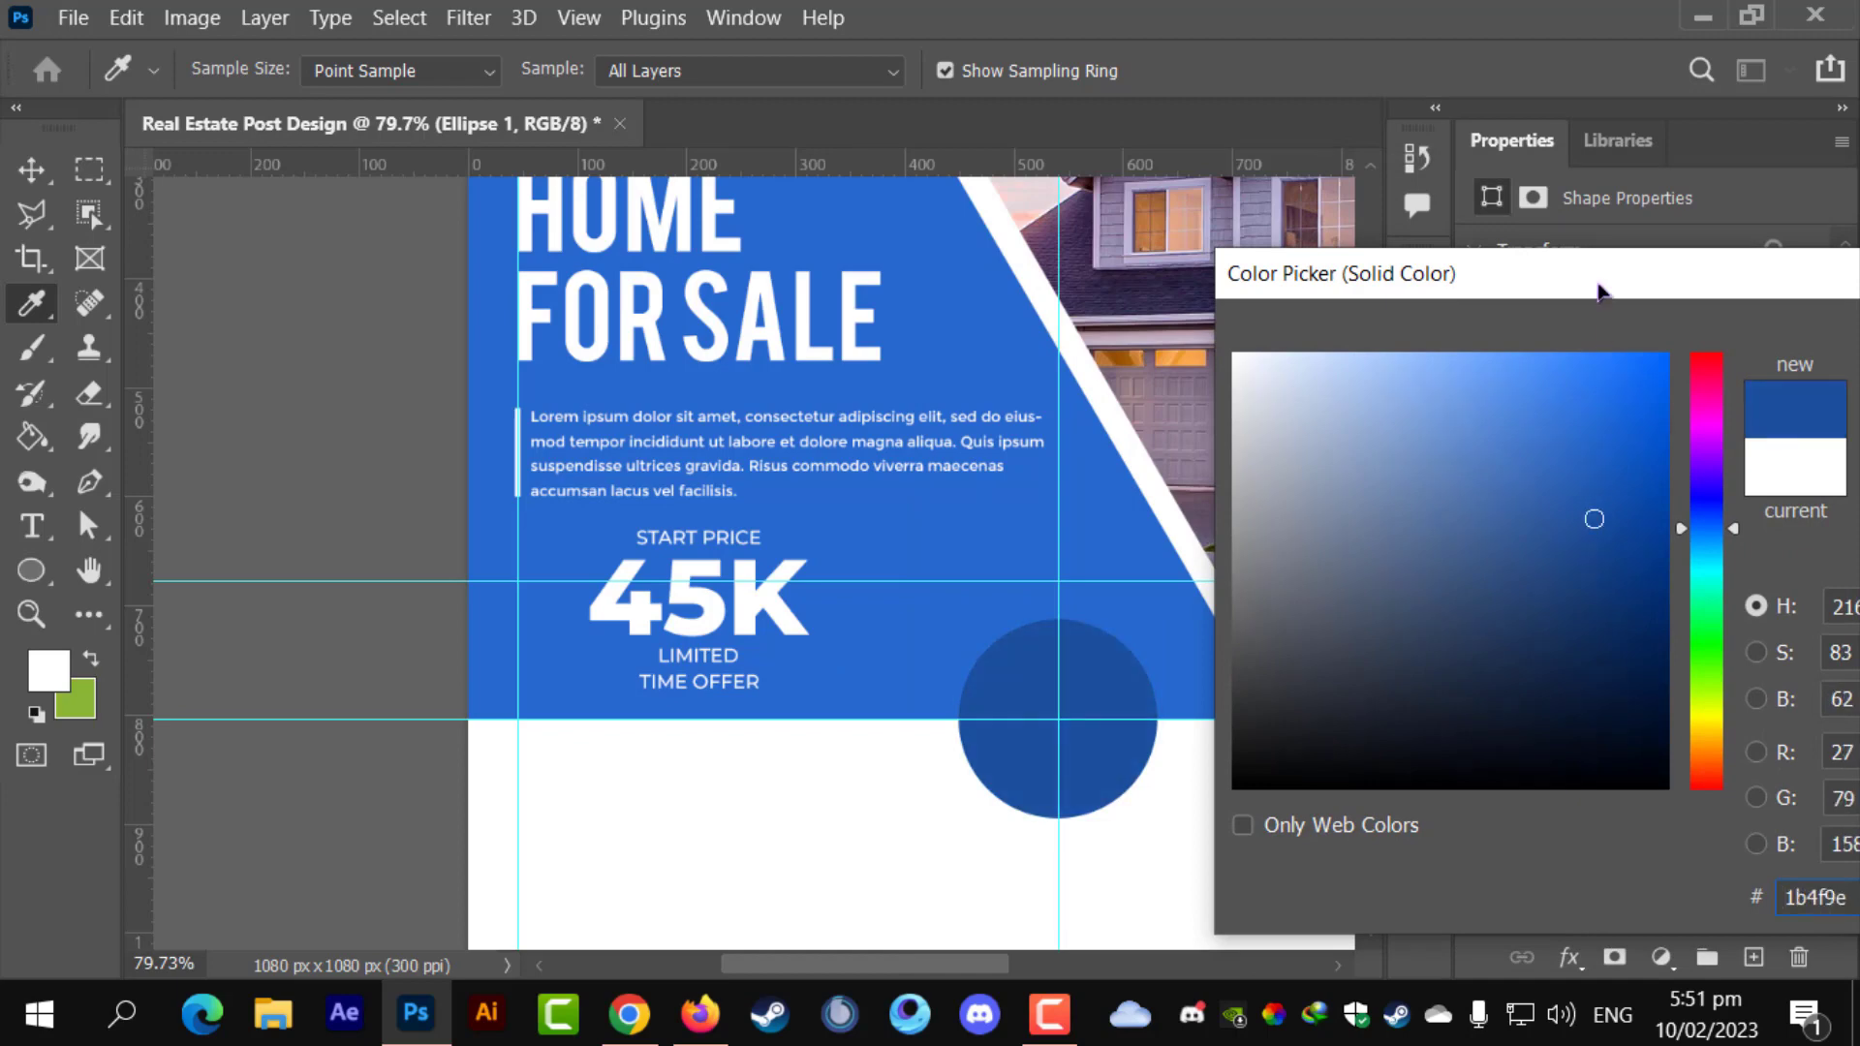
pyautogui.moveTo(1598, 291); pyautogui.dragTo(1193, 291)
pyautogui.click(1585, 341)
# - Dock Properties and Libraries as collapsed icons to give the layer list full height, and select the body text layer
pyautogui.scroll(-2, 1737, 862)
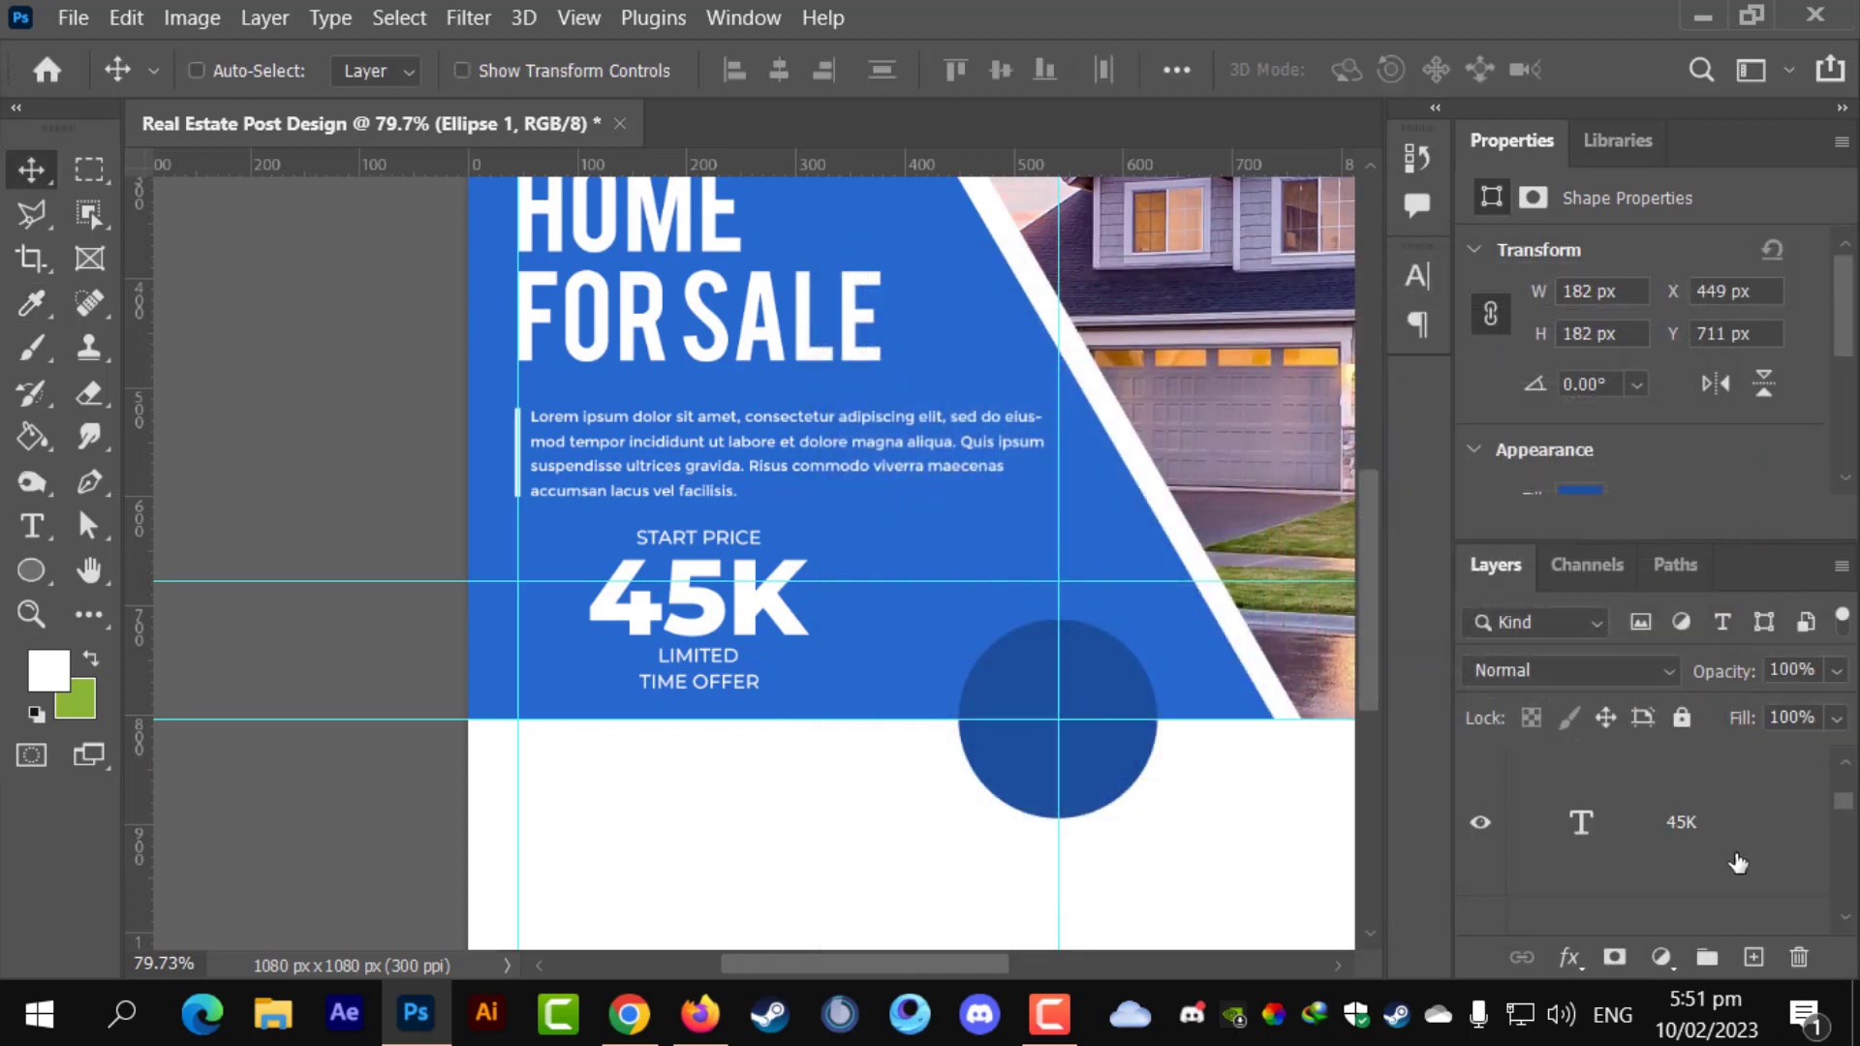
pyautogui.moveTo(1840, 156); pyautogui.dragTo(1416, 417)
pyautogui.scroll(-1, 1527, 544)
pyautogui.scroll(3, 1627, 558)
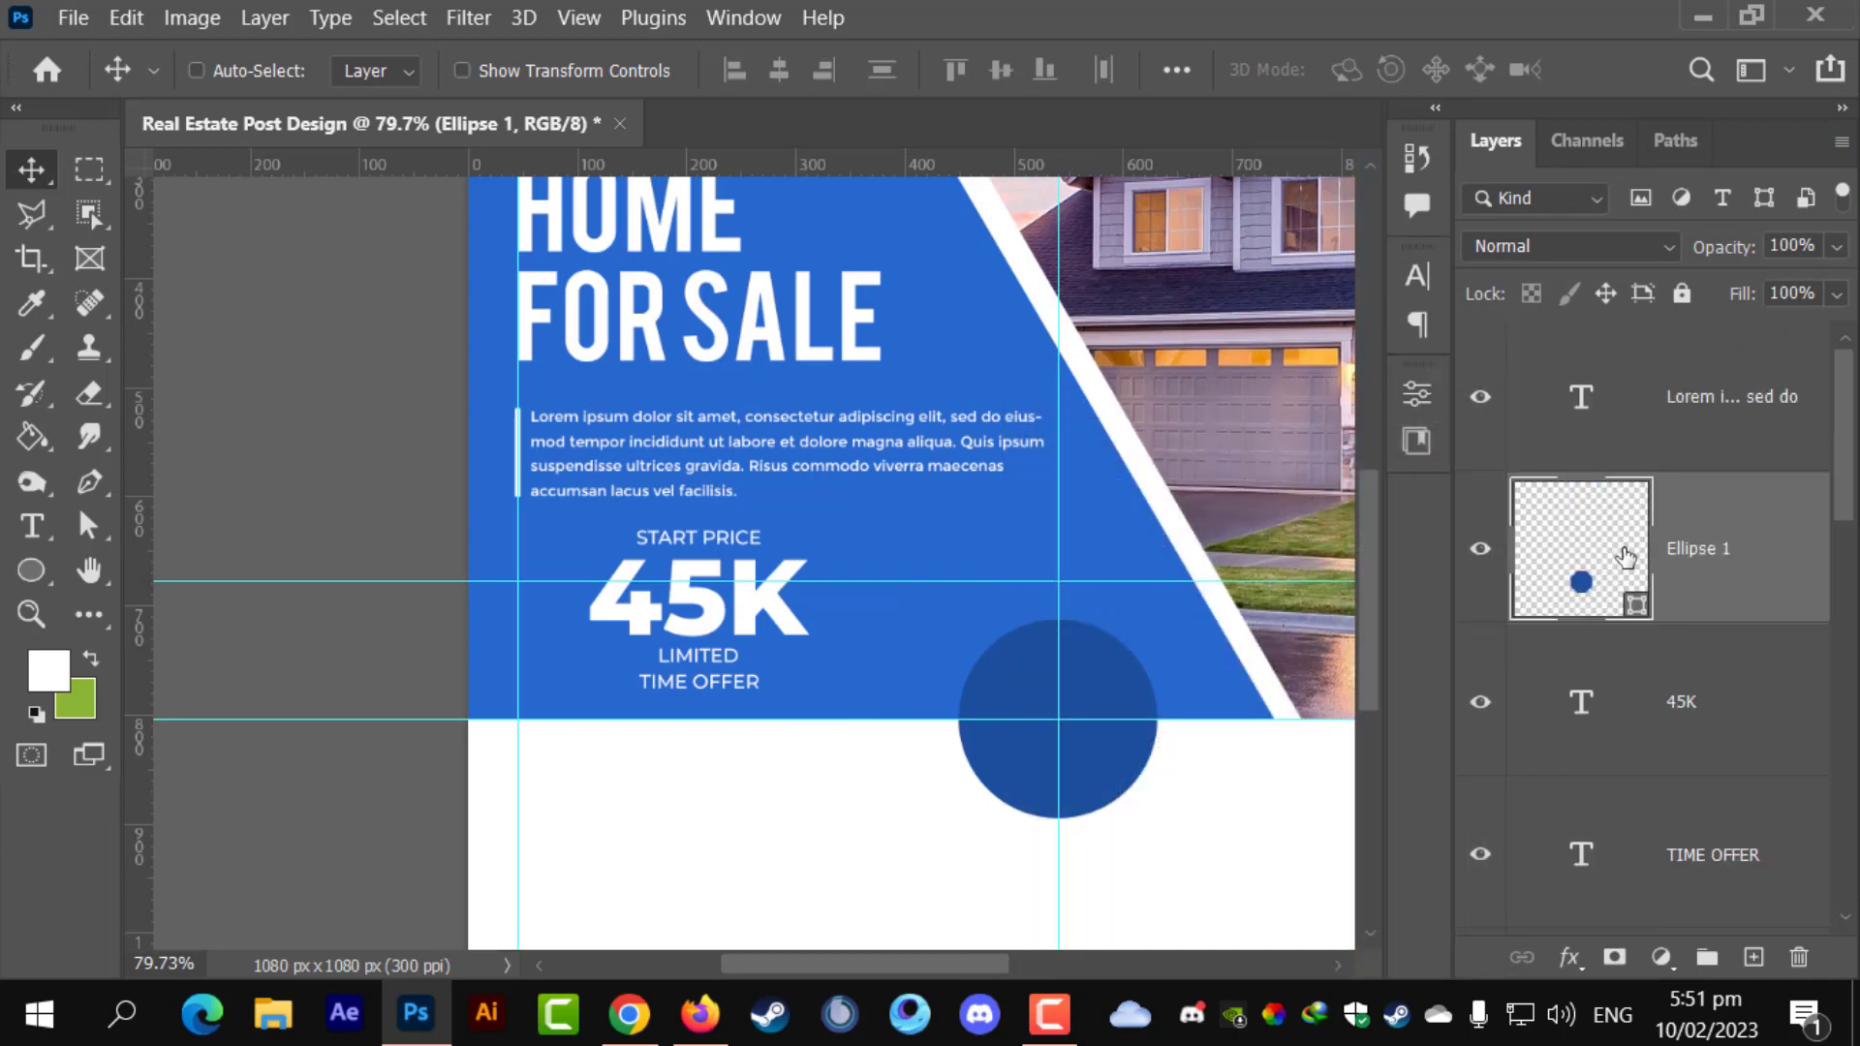
pyautogui.click(1692, 428)
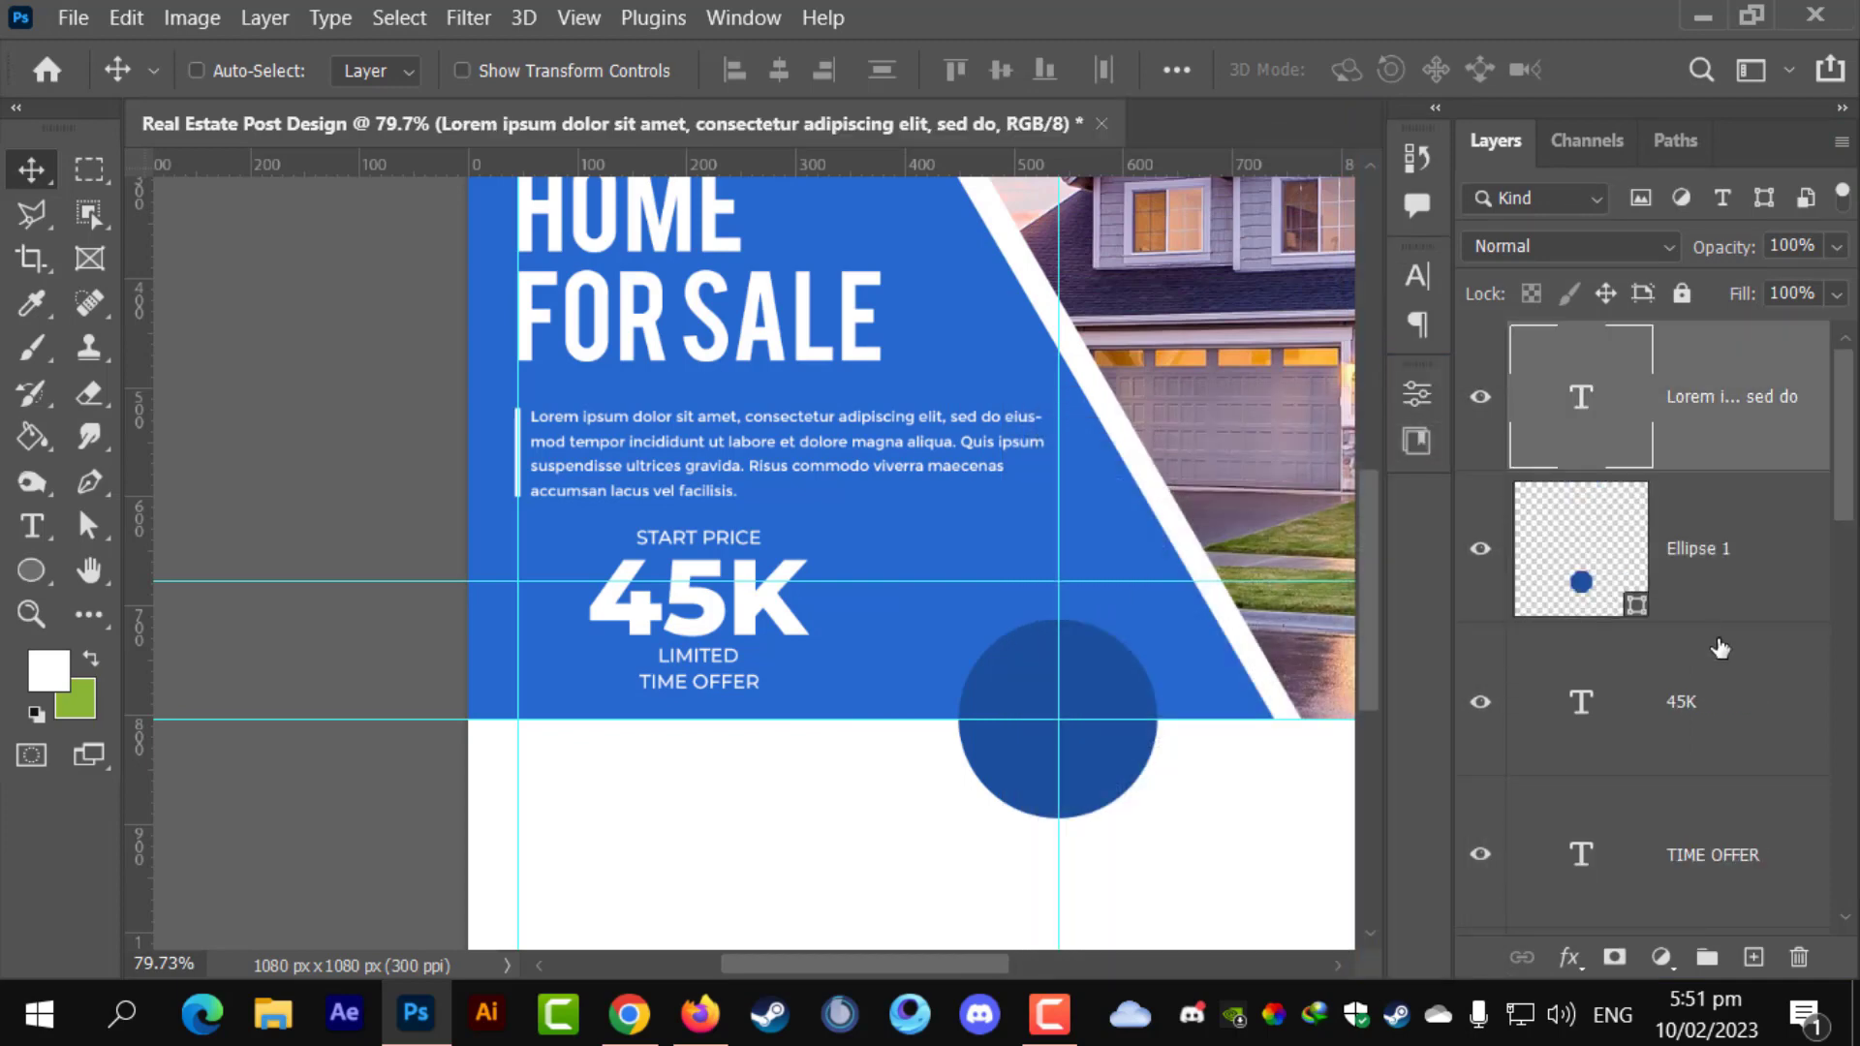
# - Center the START PRICE, 45K, LIMITED and TIME OFFER text layers on the circle and scale them down together to fit inside it
pyautogui.click(1702, 710)
pyautogui.scroll(-1, 1724, 848)
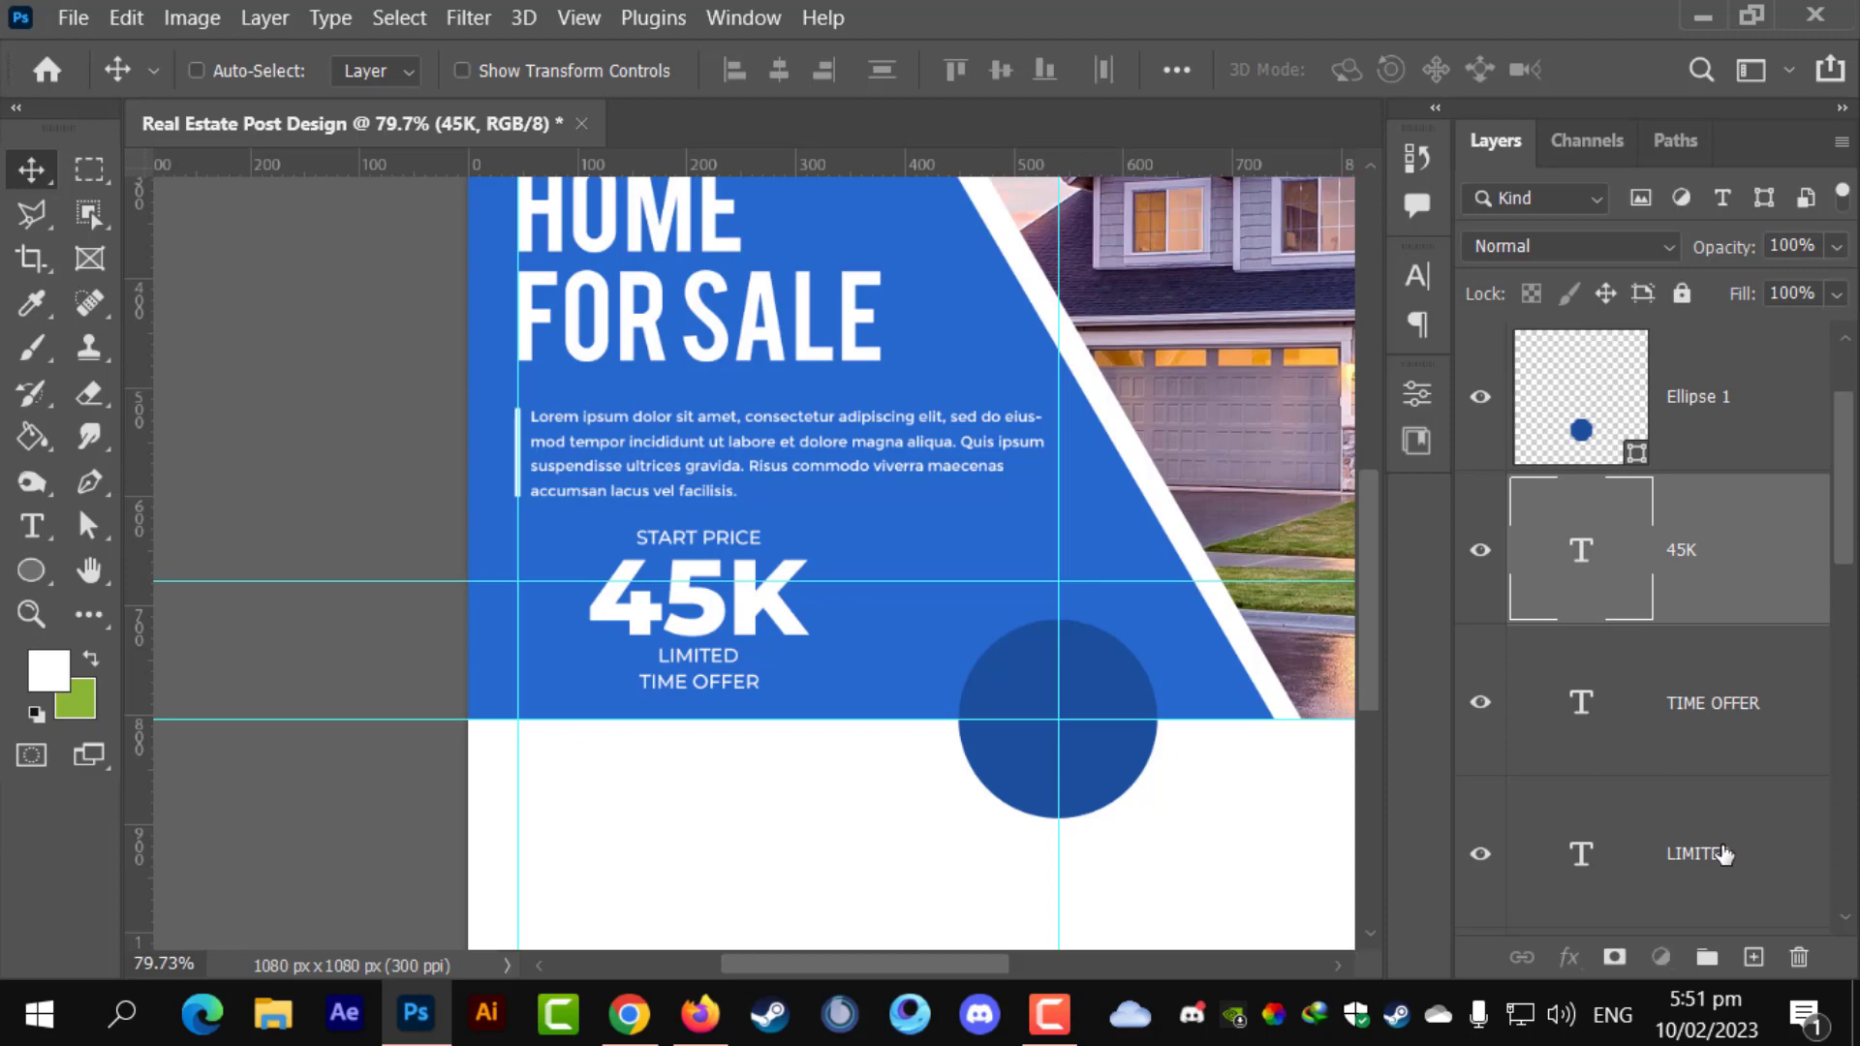
pyautogui.keyDown('shift'); pyautogui.click(1723, 853); pyautogui.keyUp('shift')
pyautogui.scroll(-1, 1723, 851)
pyautogui.keyDown('shift'); pyautogui.click(1726, 850); pyautogui.keyUp('shift')
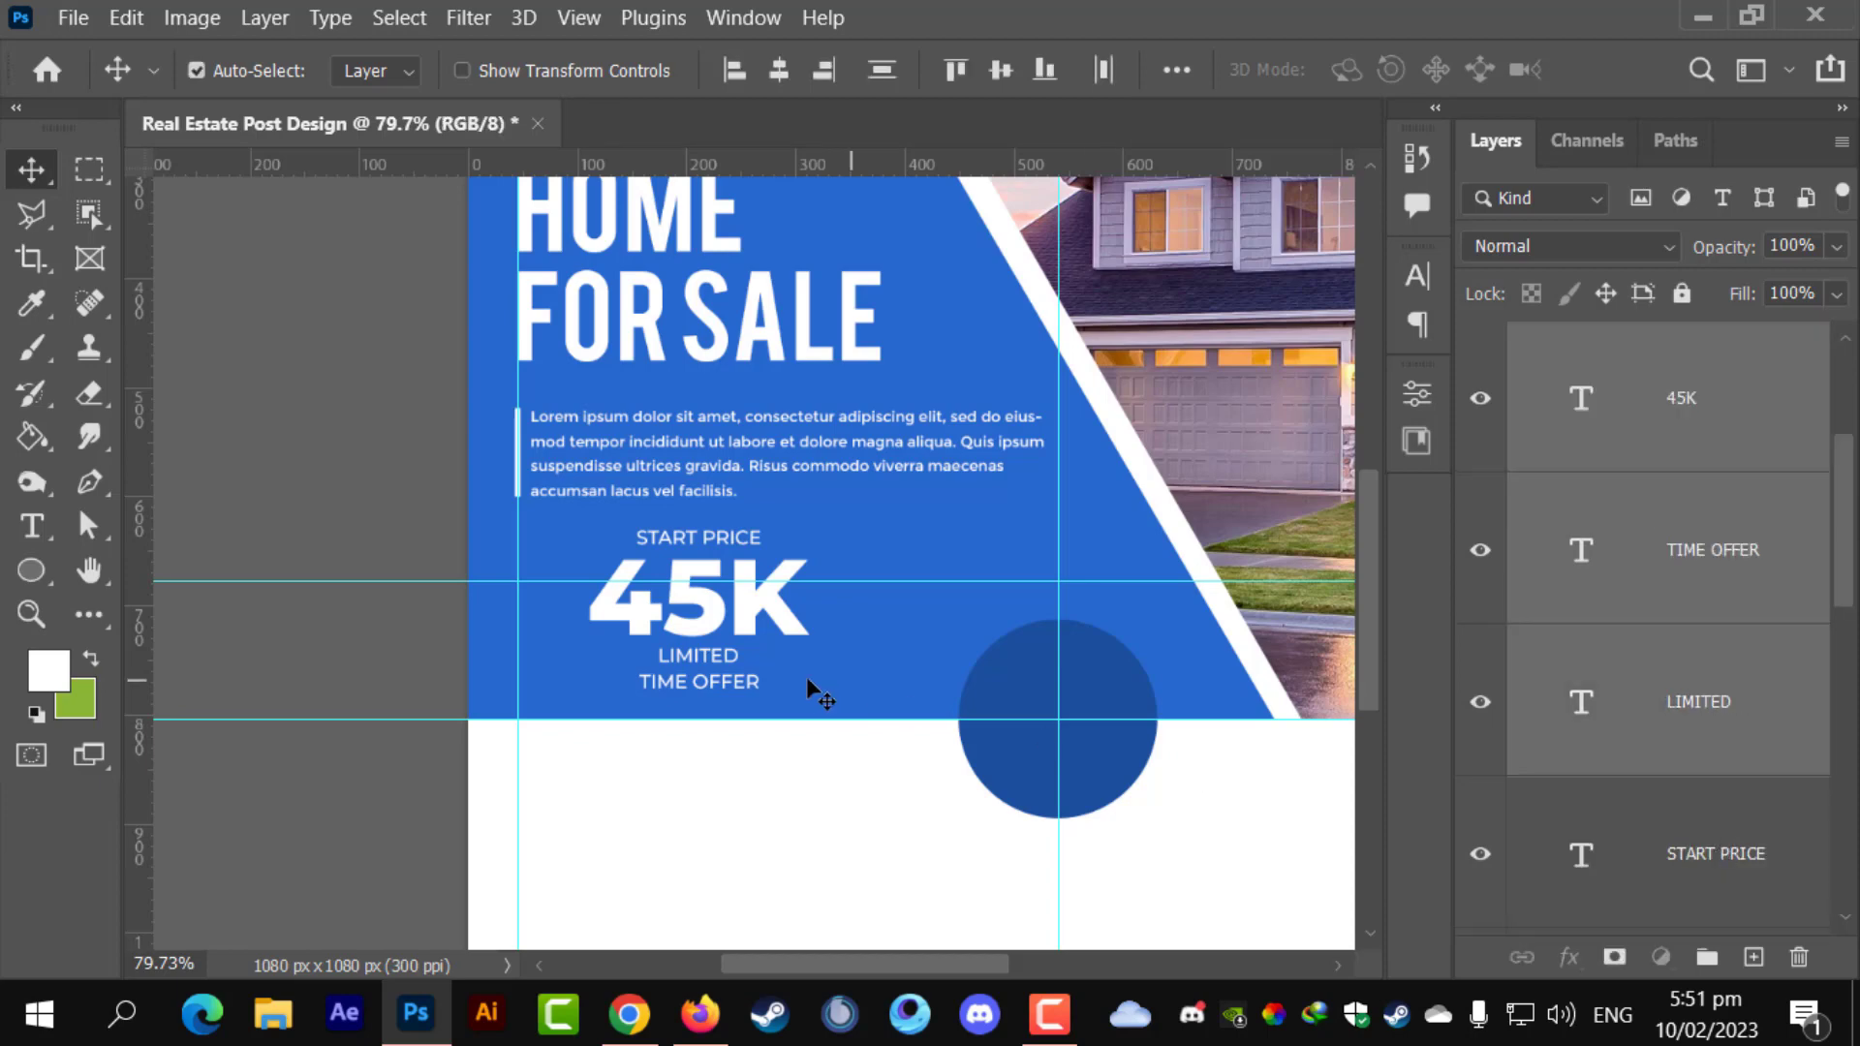
pyautogui.hotkey('ctrl', 't')
pyautogui.moveTo(809, 693); pyautogui.dragTo(1090, 711)
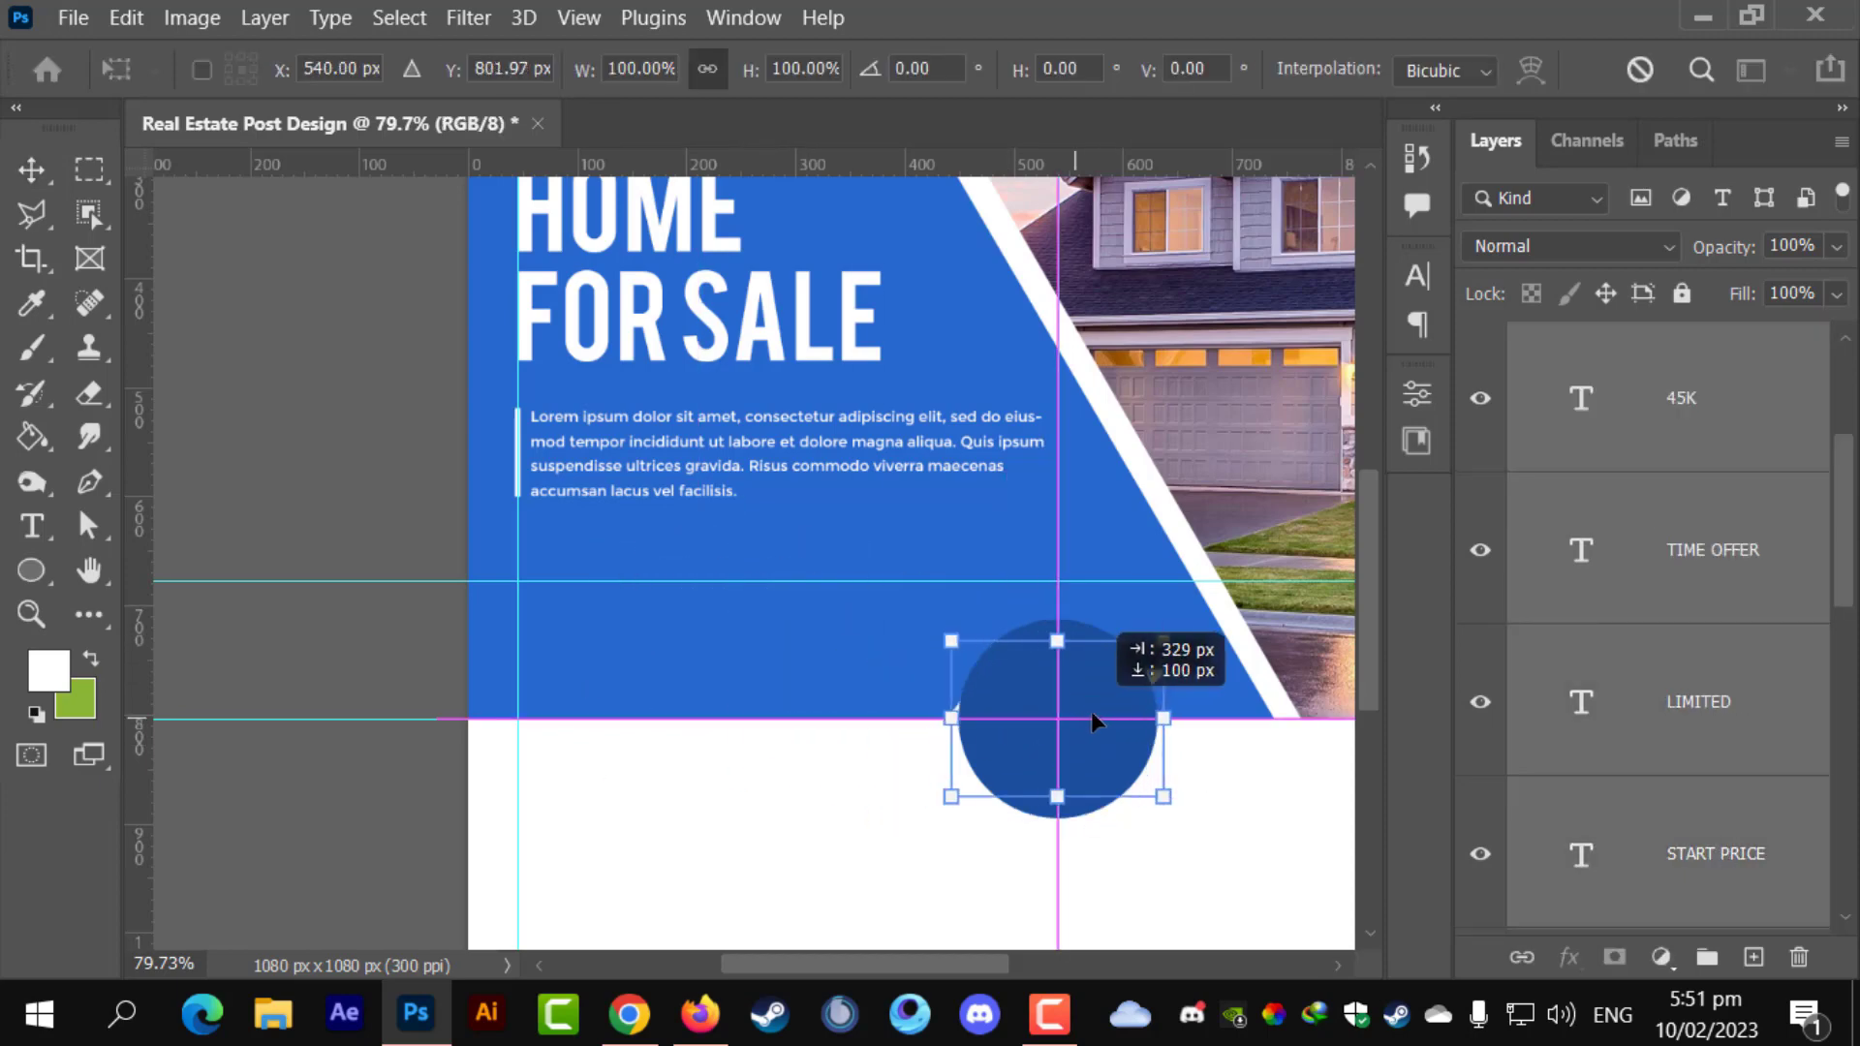
pyautogui.moveTo(1163, 640); pyautogui.dragTo(1141, 673)
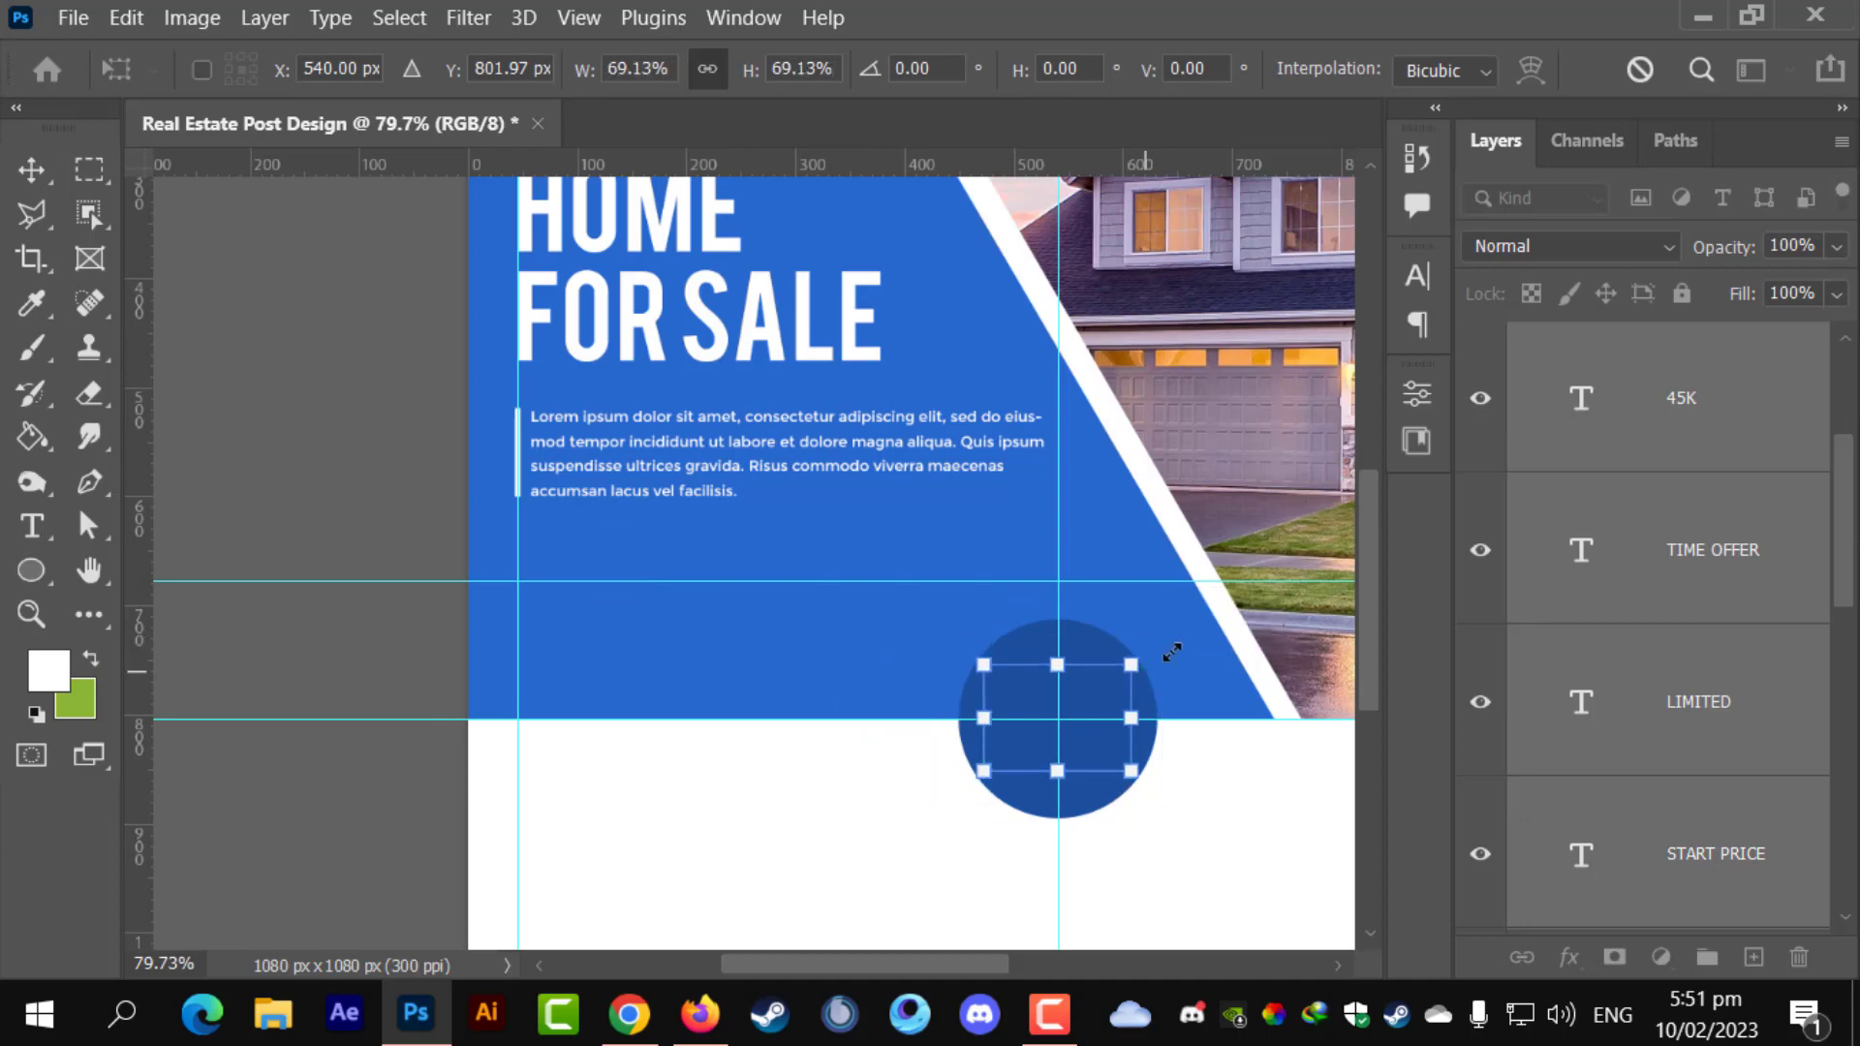
pyautogui.press('Return')
# - Reorder the layers so the four price text layers sit directly above the Ellipse 1 circle layer
pyautogui.scroll(1, 1690, 616)
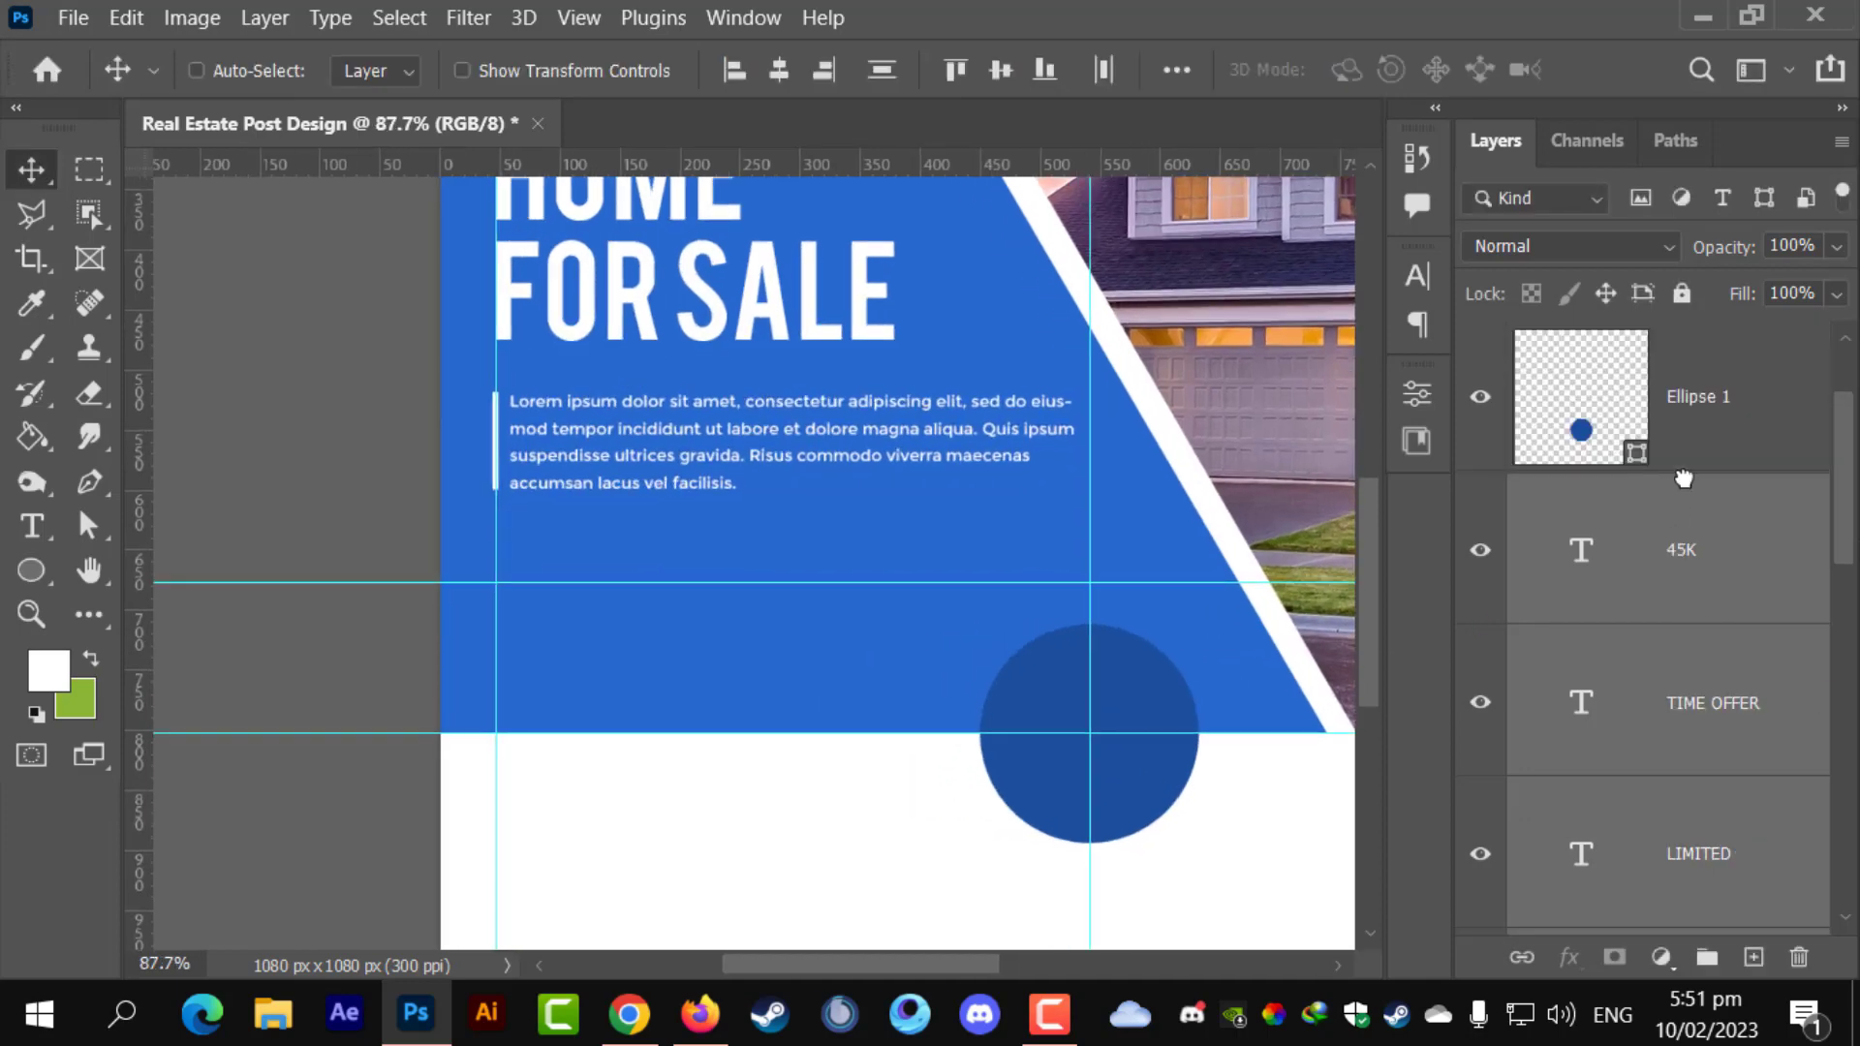
pyautogui.moveTo(1683, 479); pyautogui.dragTo(1686, 921)
pyautogui.scroll(3, 1201, 736)
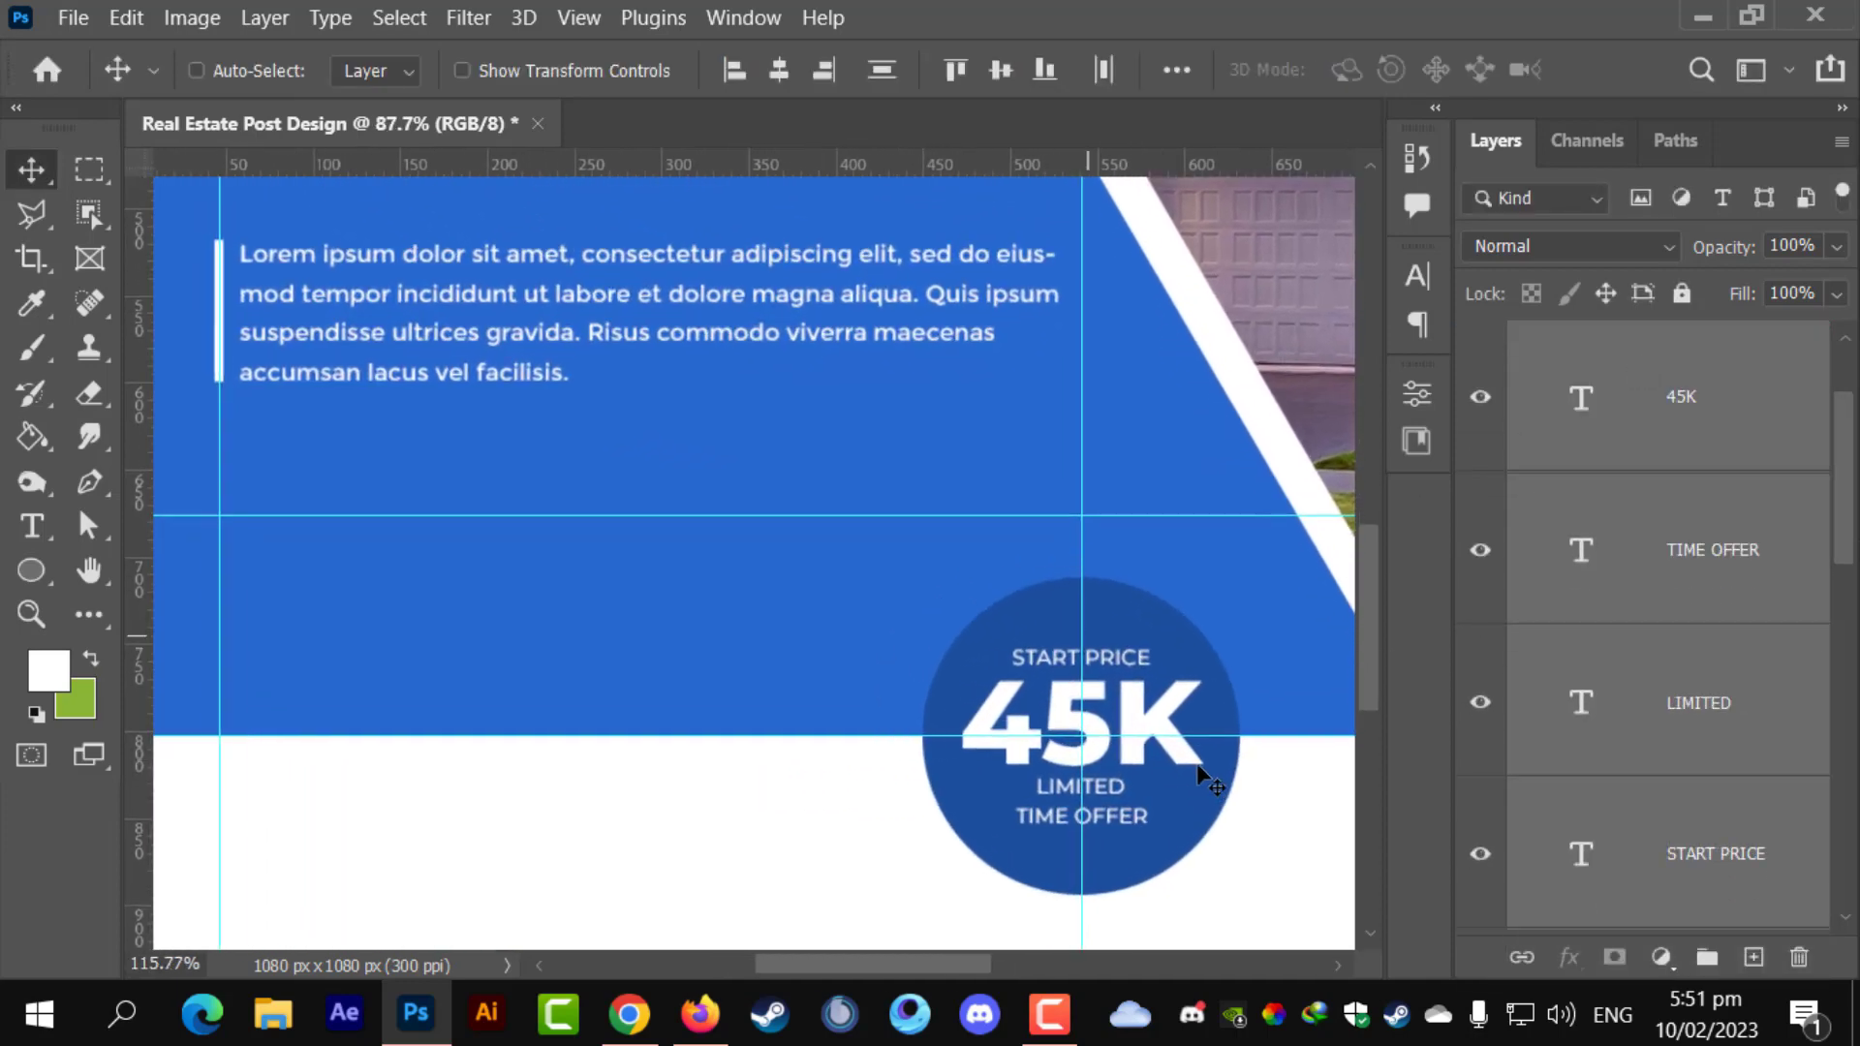
pyautogui.scroll(3, 1199, 766)
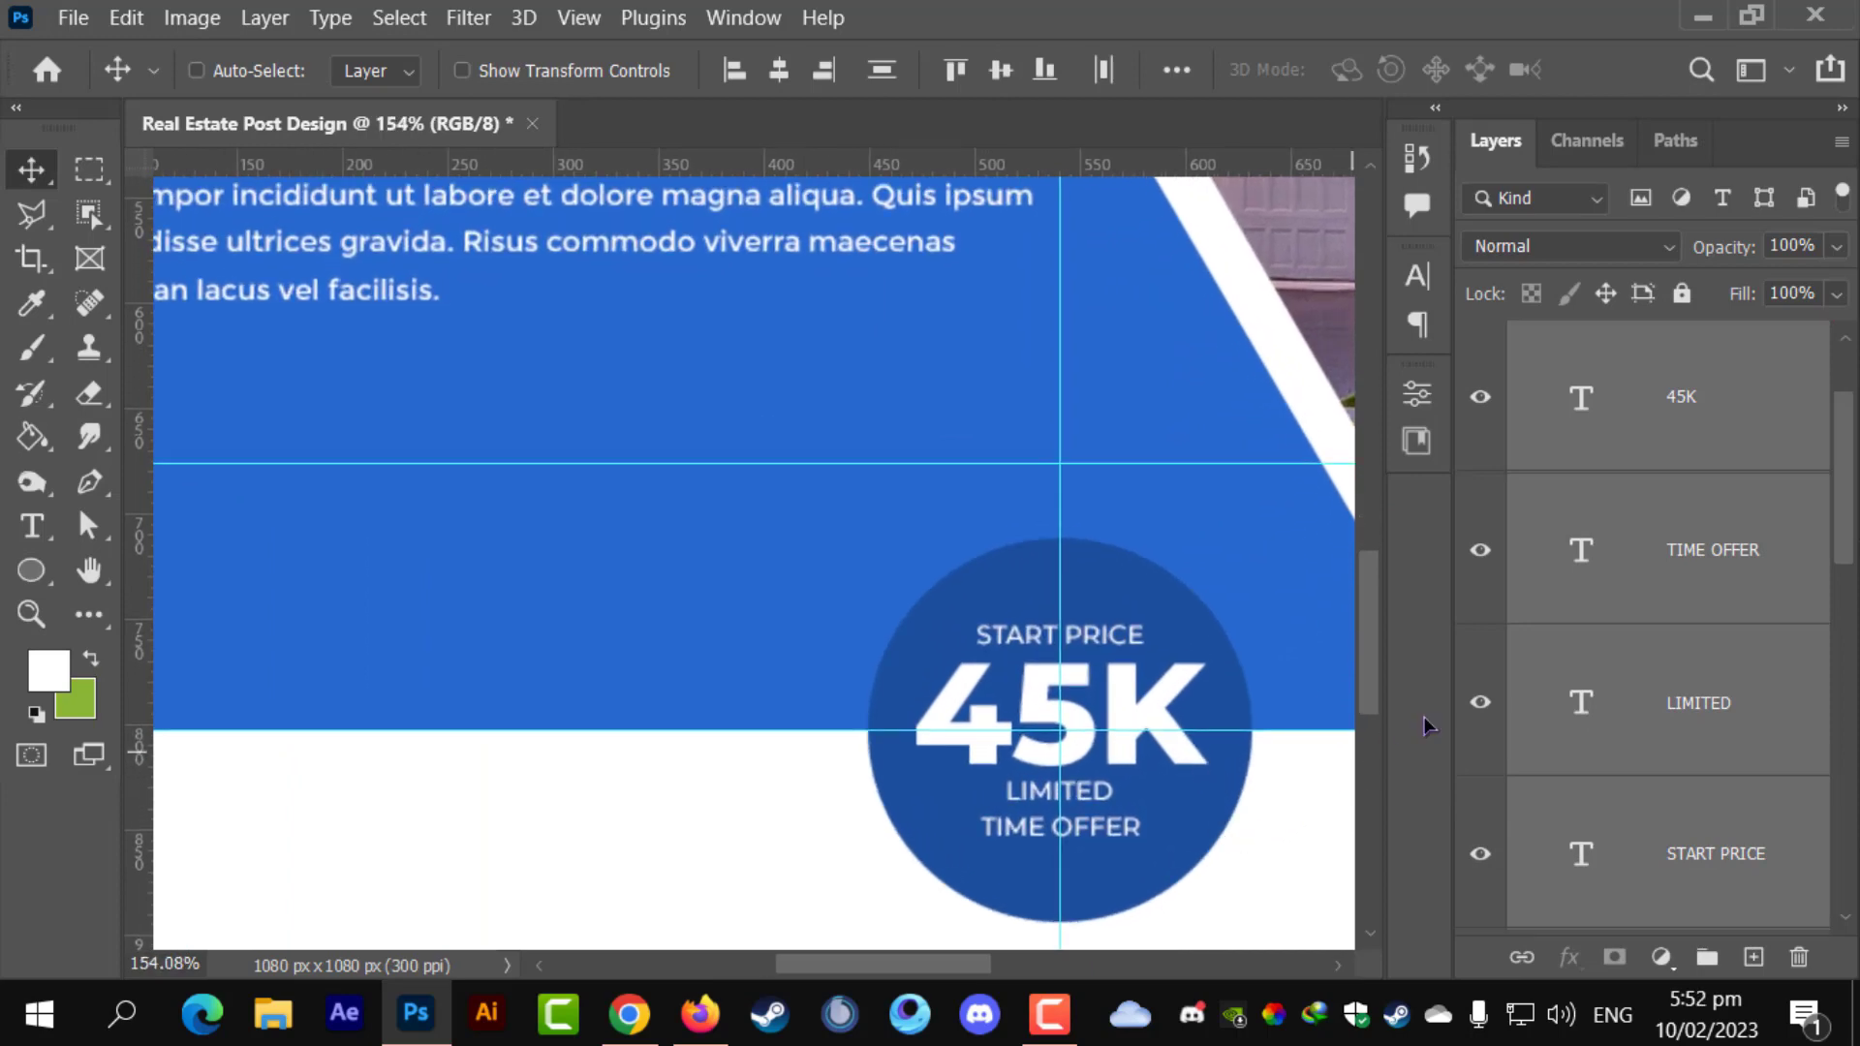
# - Set the START PRICE text in the circle to Montserrat Bold
pyautogui.scroll(-2, 1627, 717)
pyautogui.click(1730, 602)
pyautogui.scroll(3, 1158, 693)
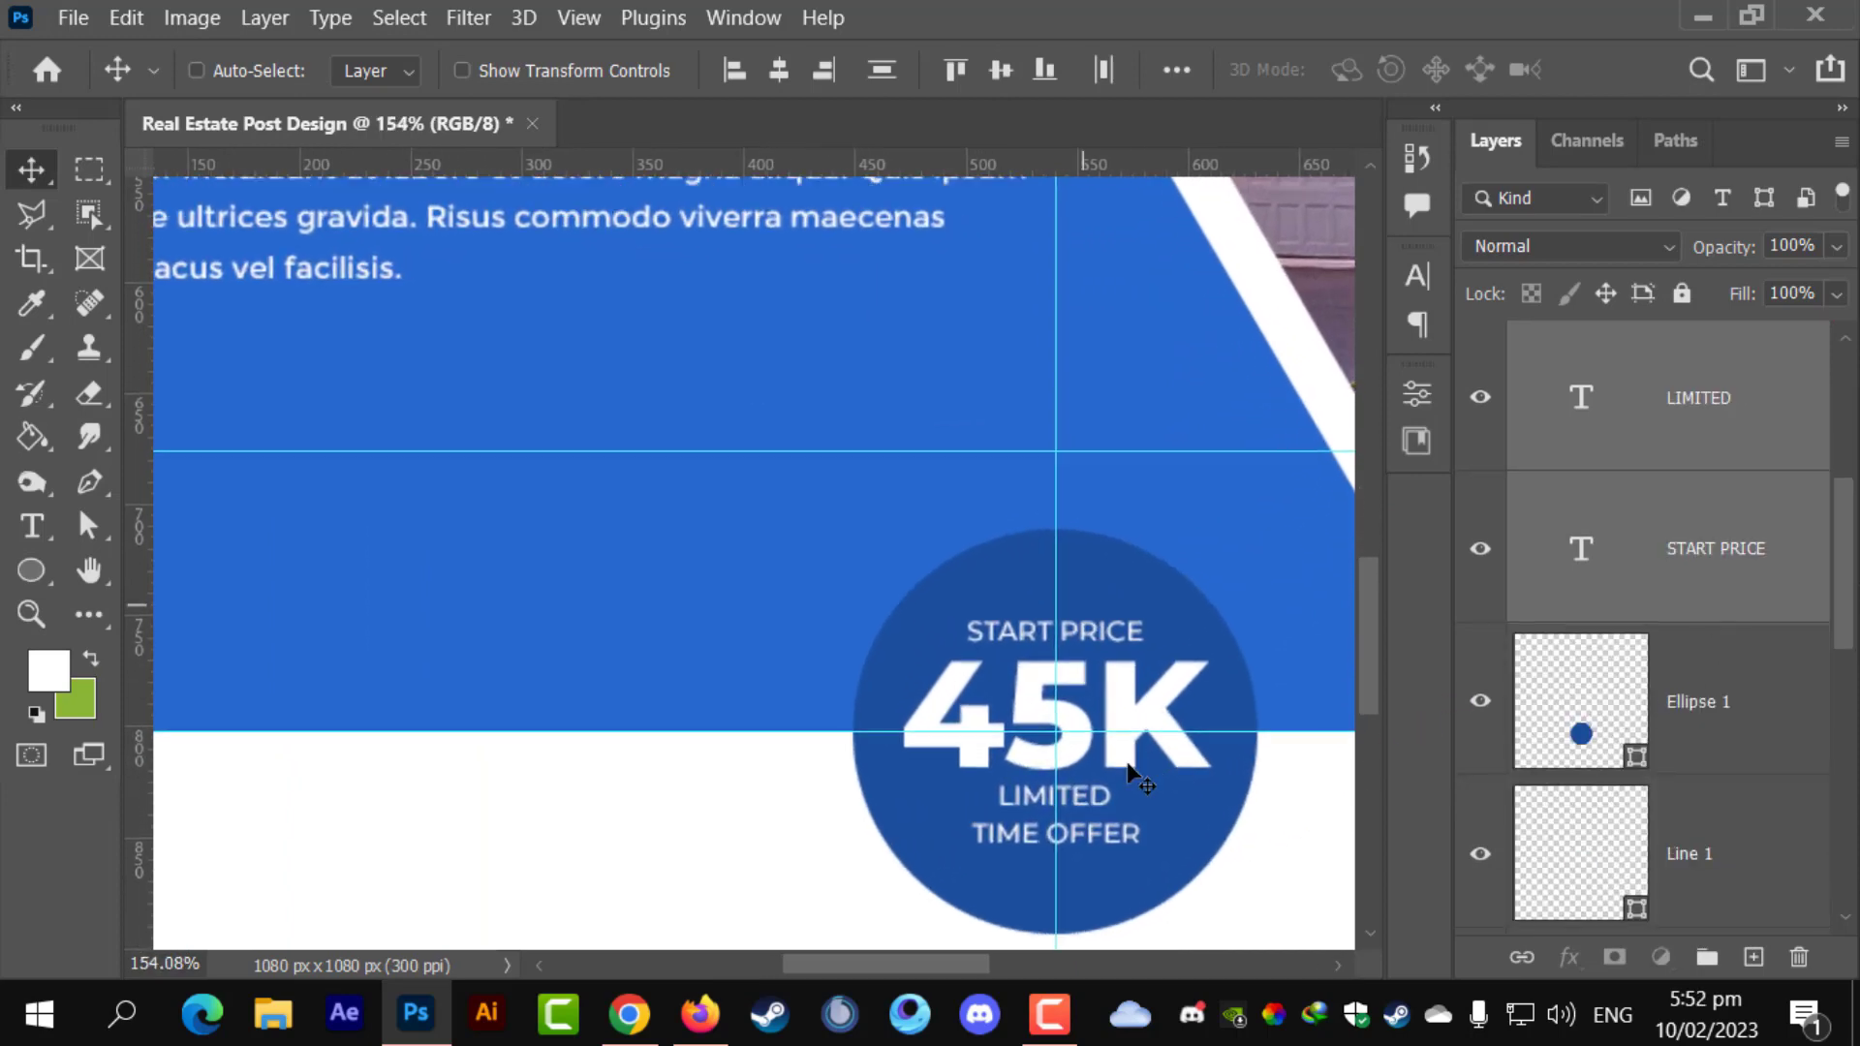
pyautogui.click(53, 529)
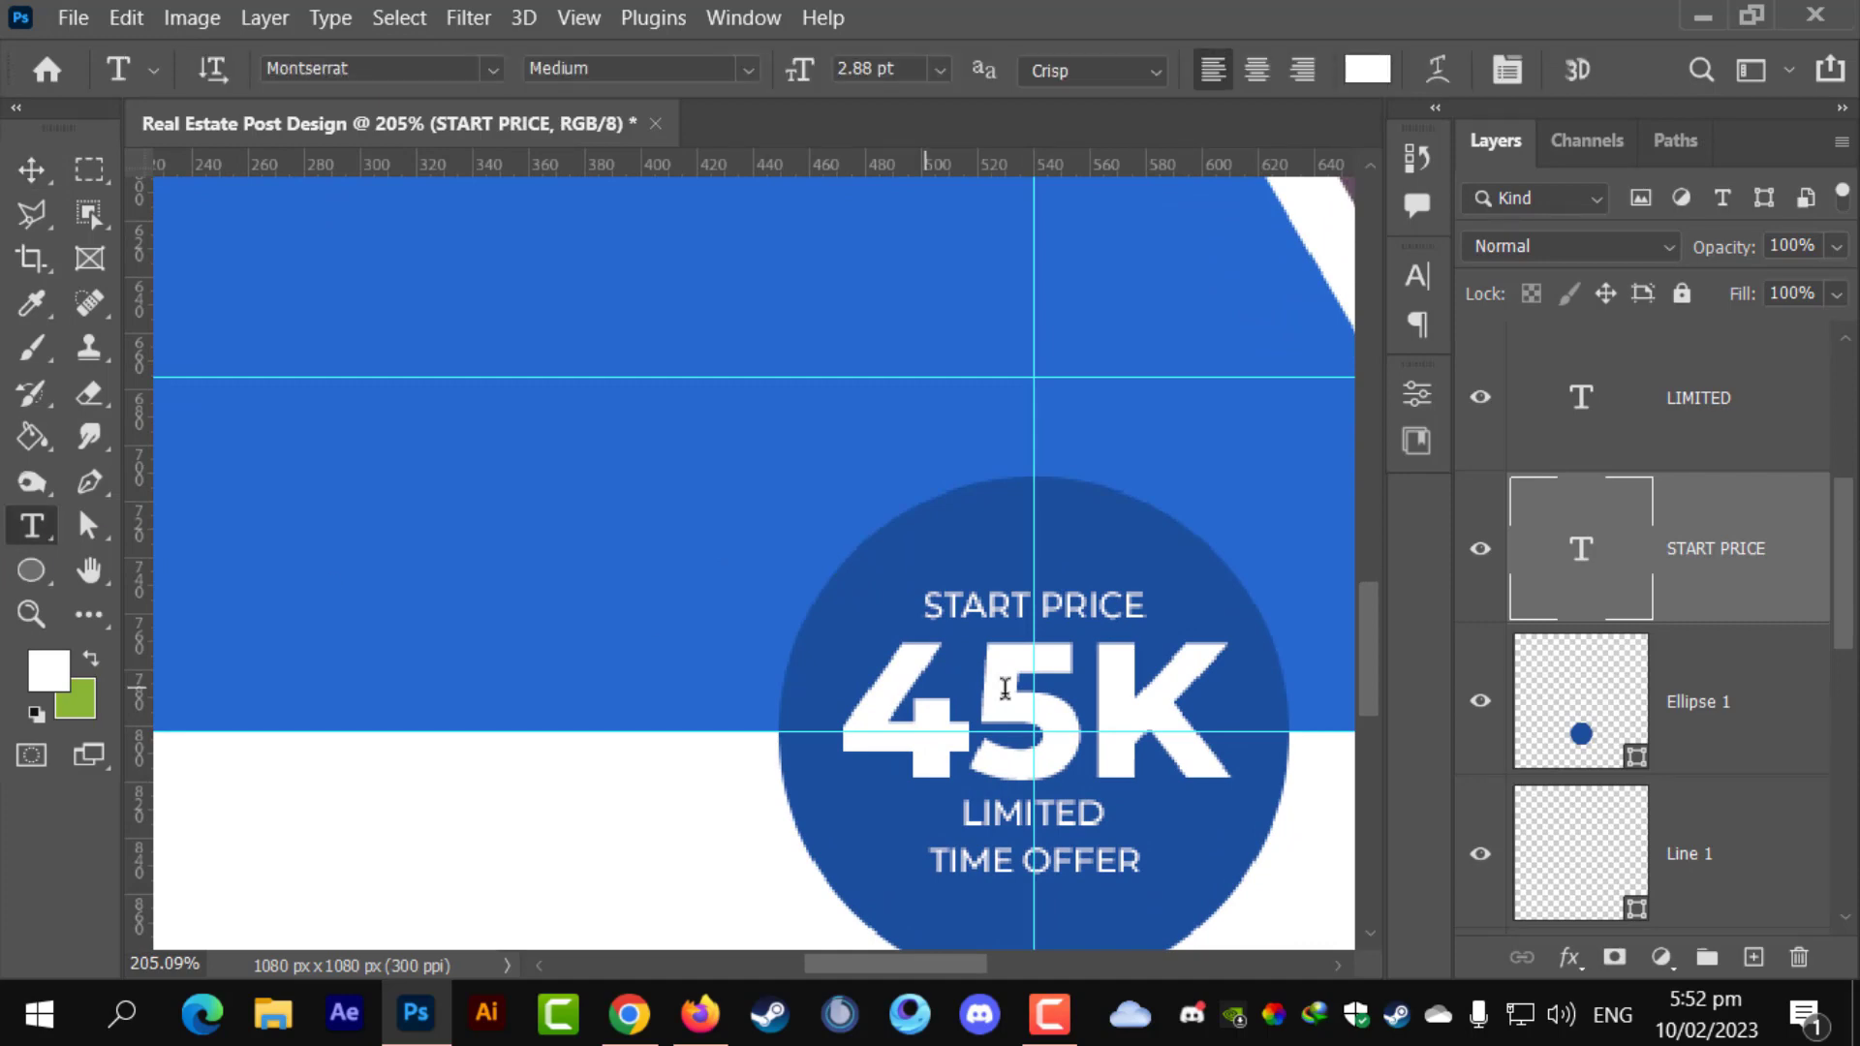
pyautogui.tripleClick(1000, 609)
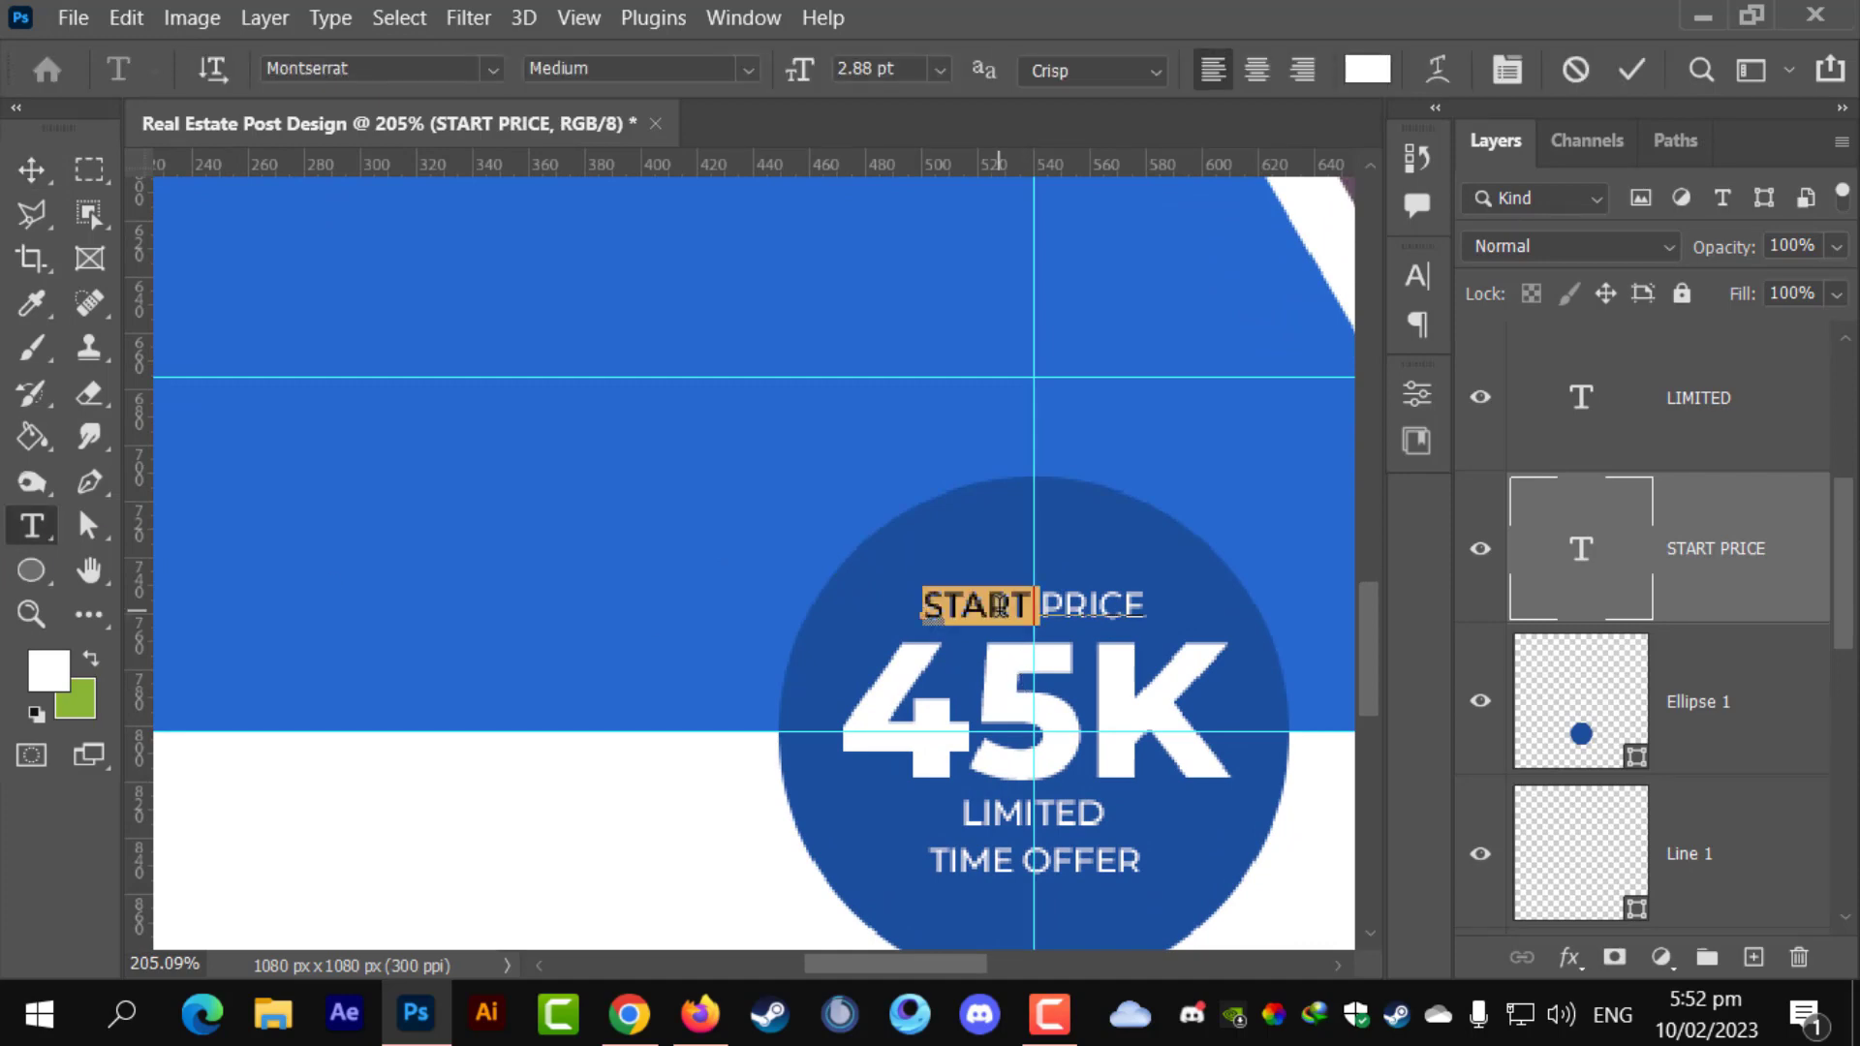
pyautogui.click(704, 76)
pyautogui.click(704, 456)
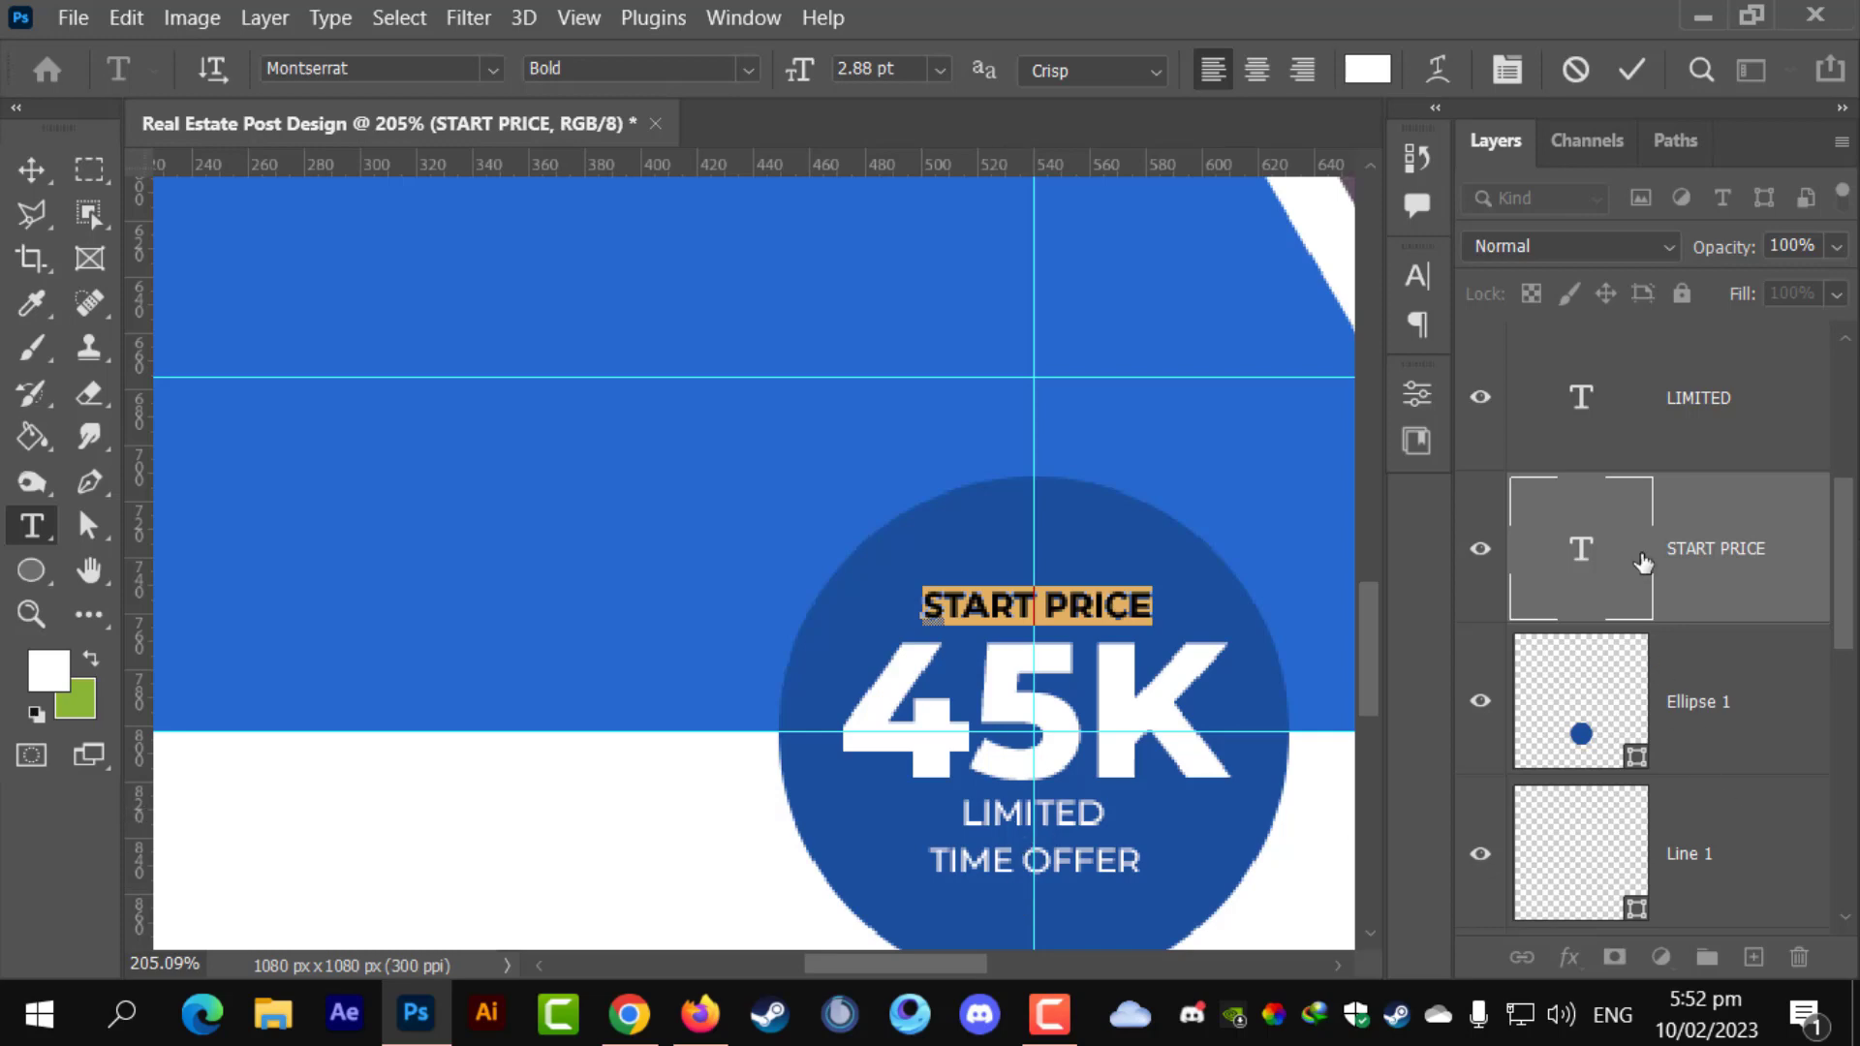
# - Change the LIMITED and TIME OFFER text layers together to the Bold font style
pyautogui.scroll(1, 1644, 562)
pyautogui.click(1694, 570)
pyautogui.keyDown('shift'); pyautogui.click(1702, 419); pyautogui.keyUp('shift')
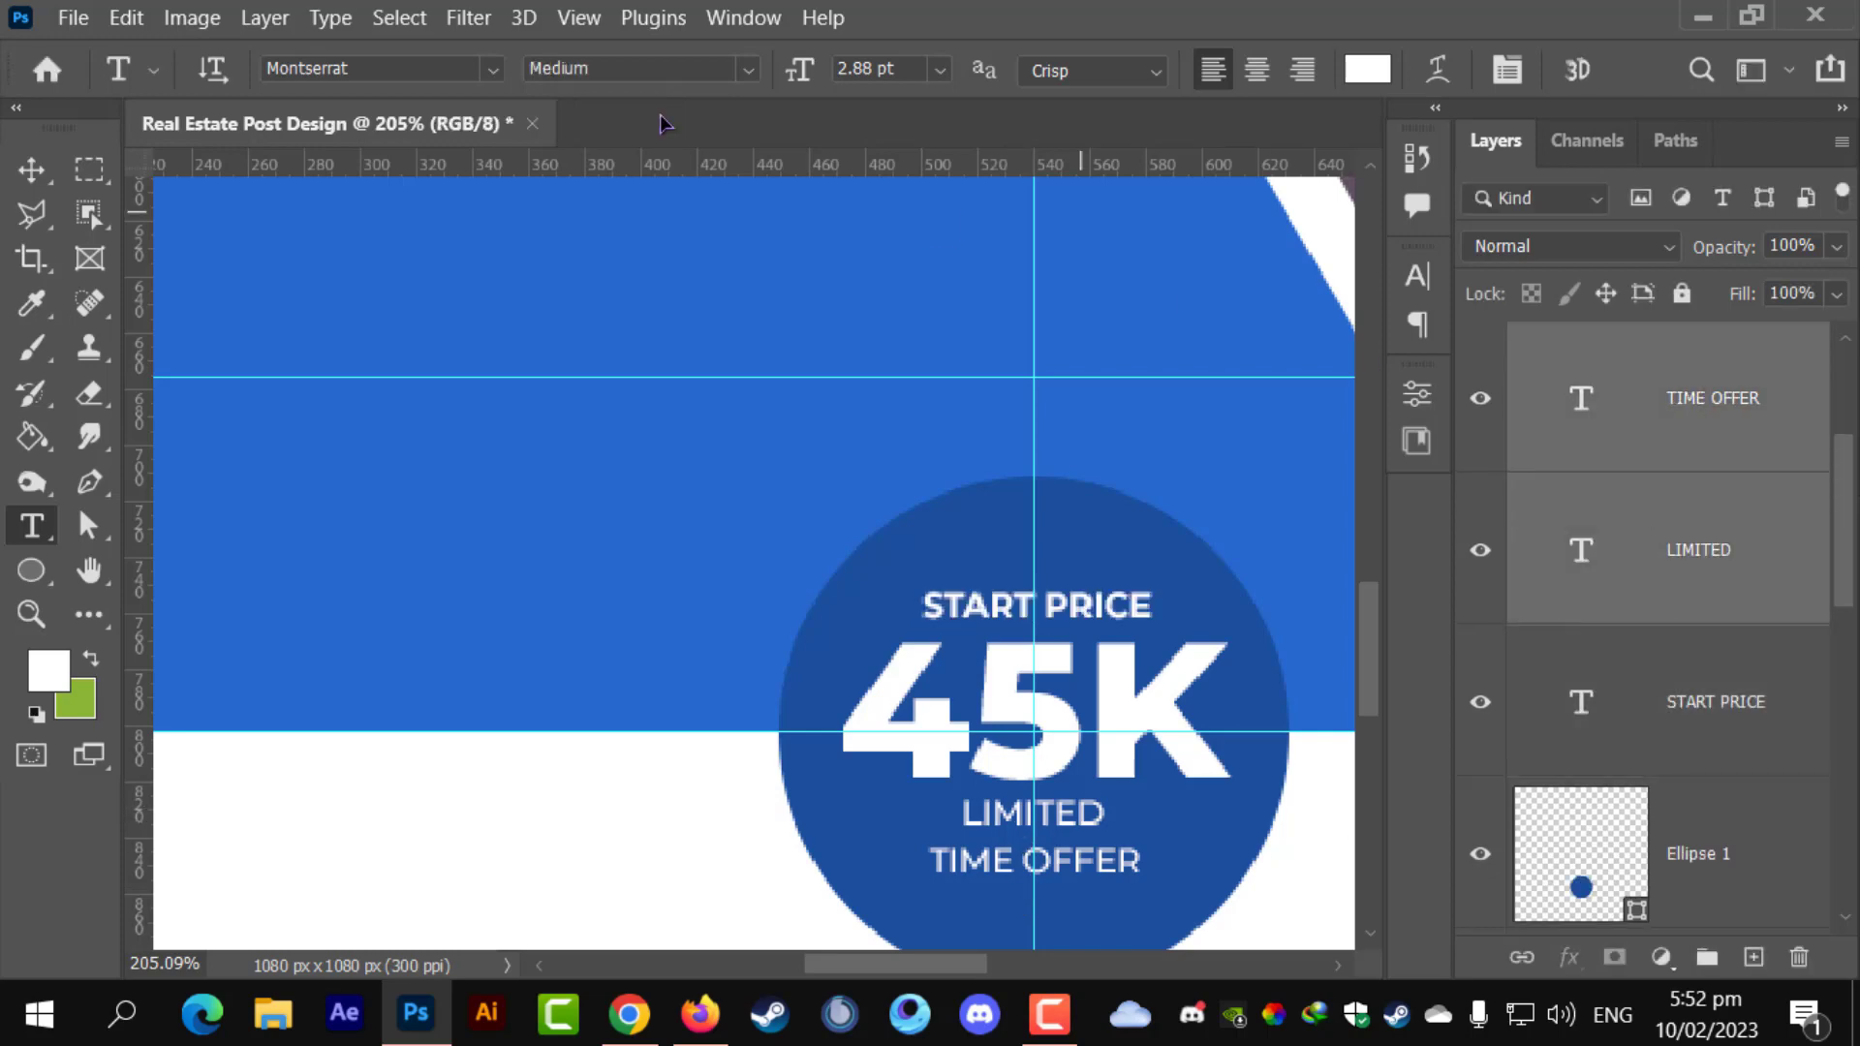
pyautogui.click(748, 76)
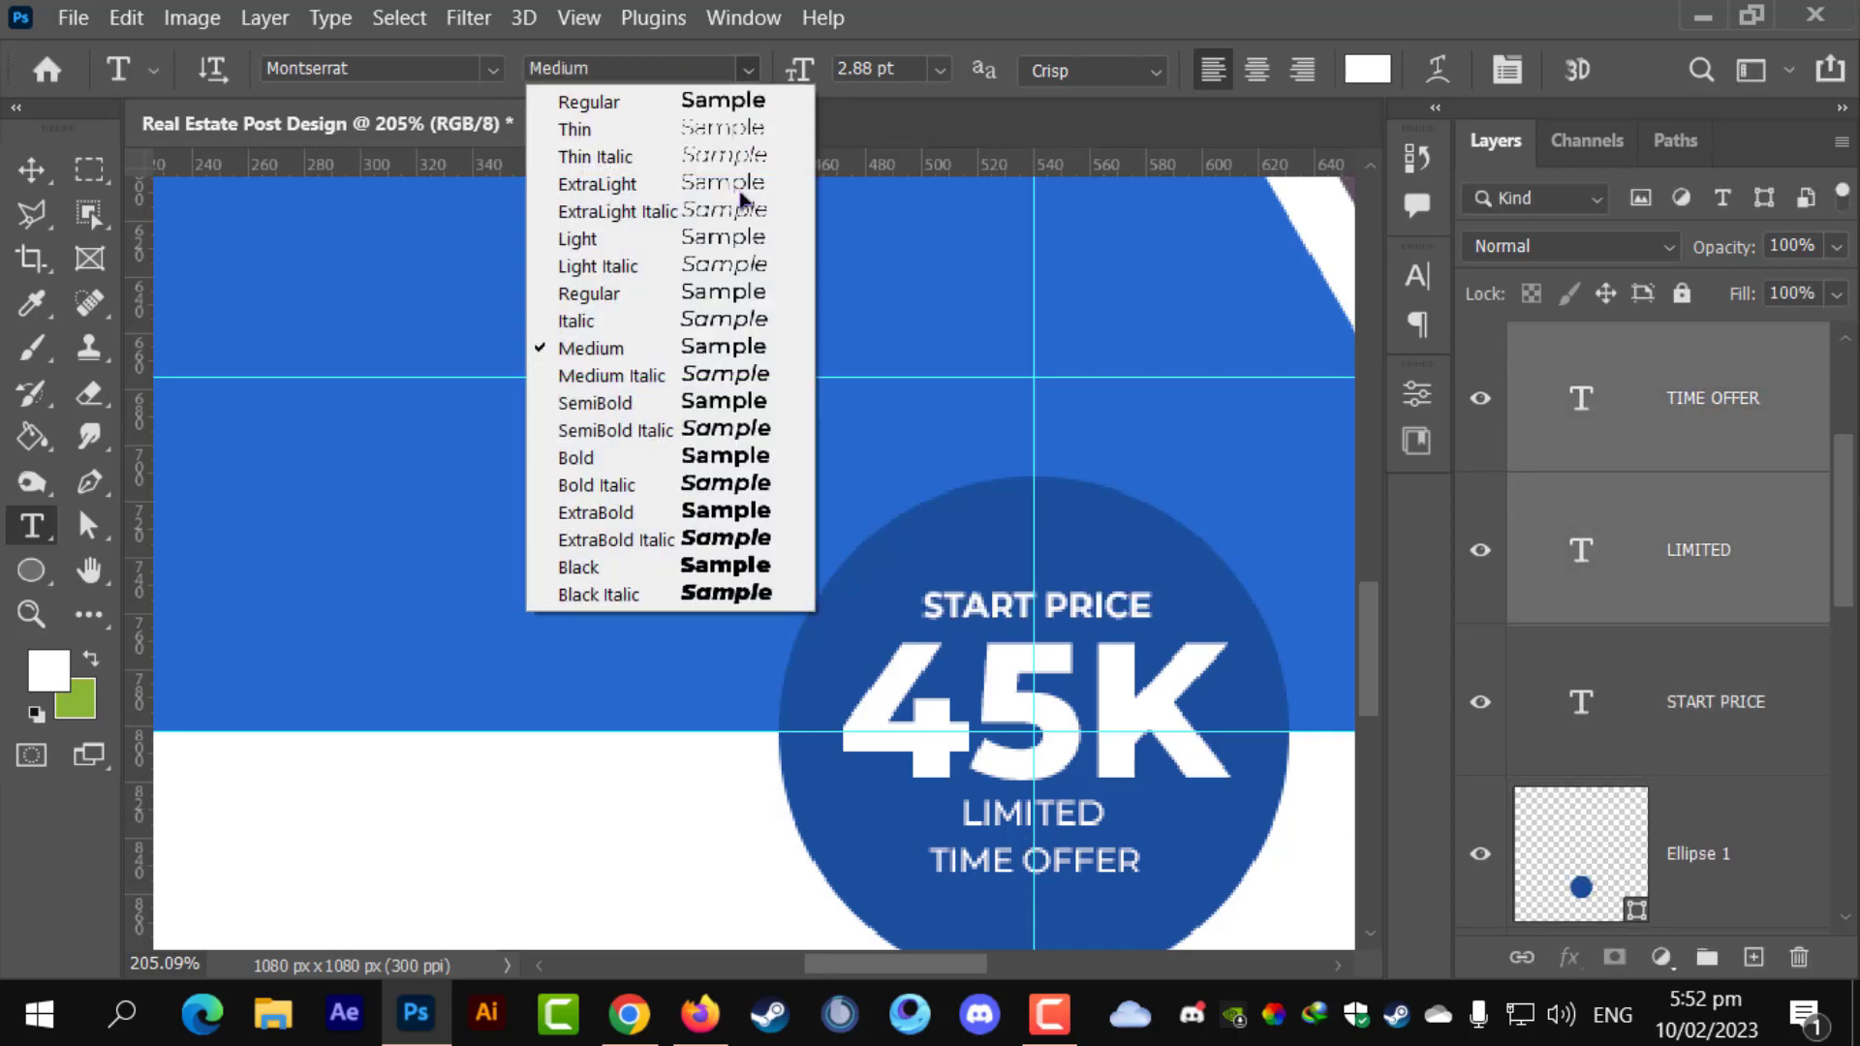
pyautogui.click(631, 457)
pyautogui.click(43, 173)
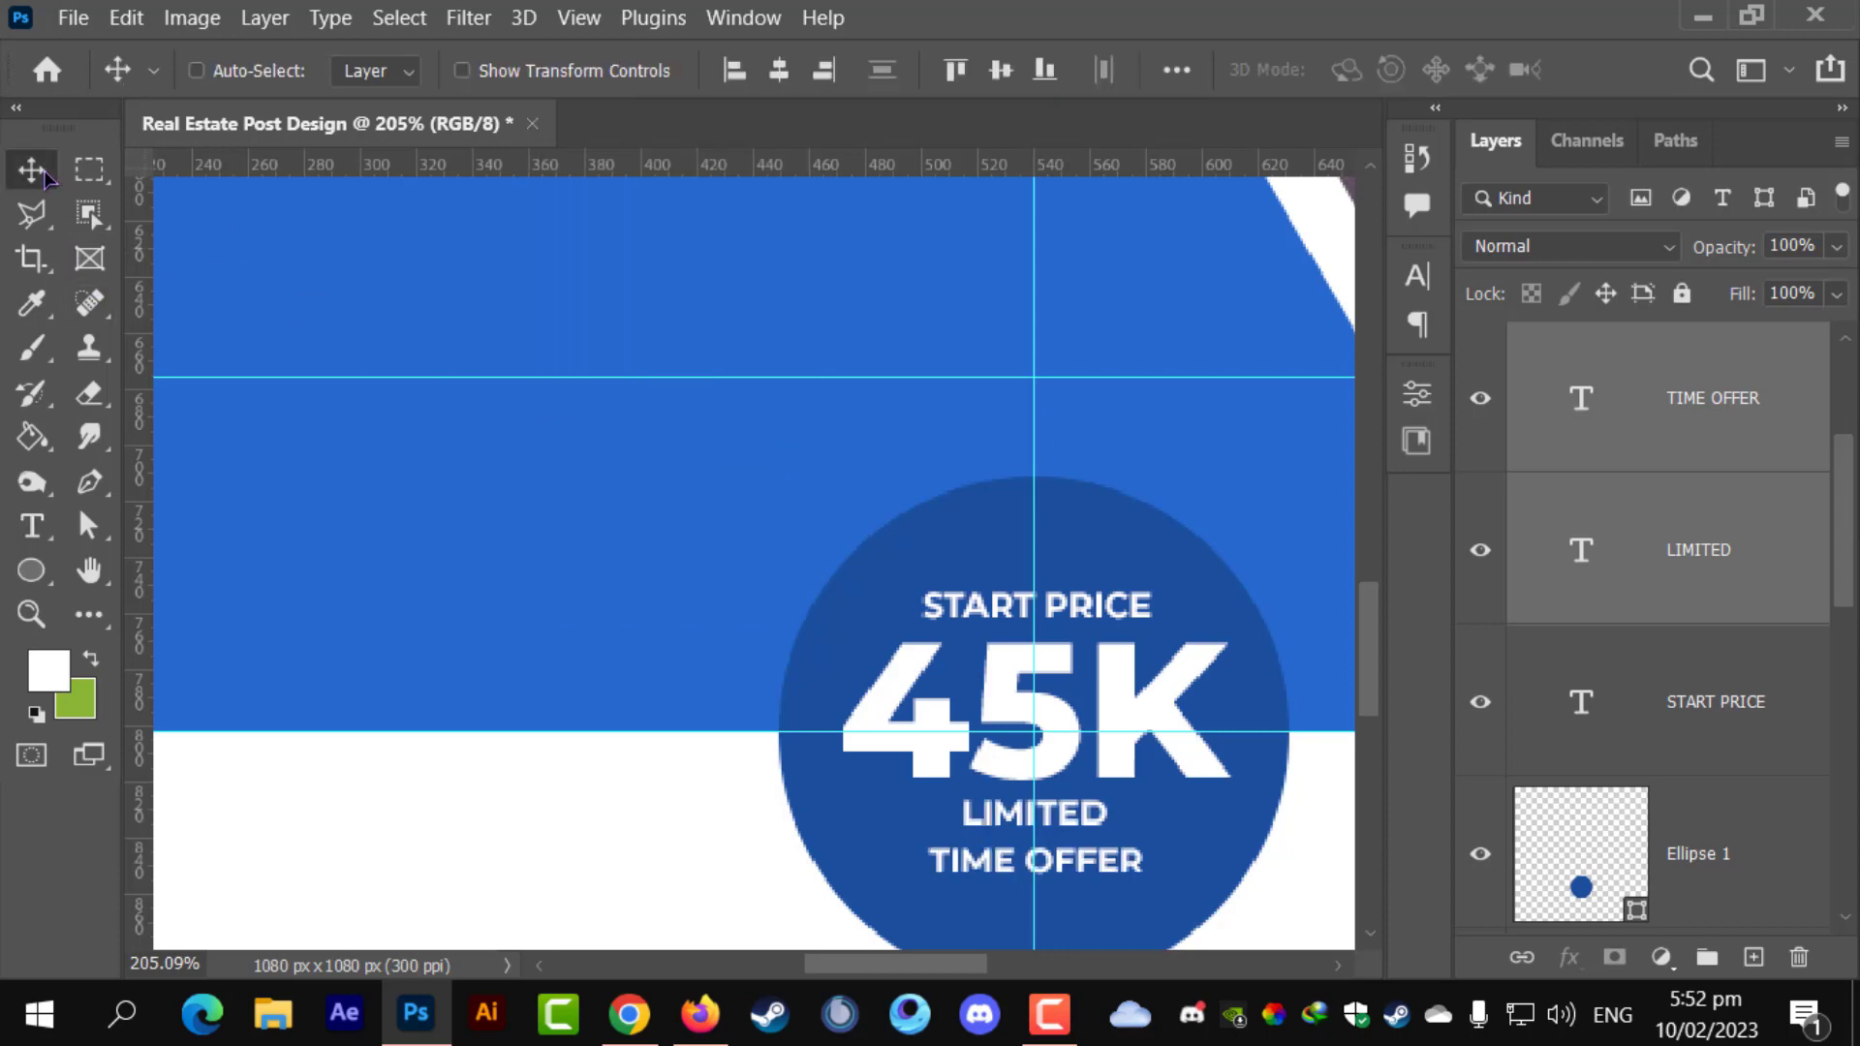
# - Enlarge the six-item room feature list proportionally and position it between the body text and the blue shape's lower edge
pyautogui.hotkey('ctrl', '0')
pyautogui.scroll(3, 409, 504)
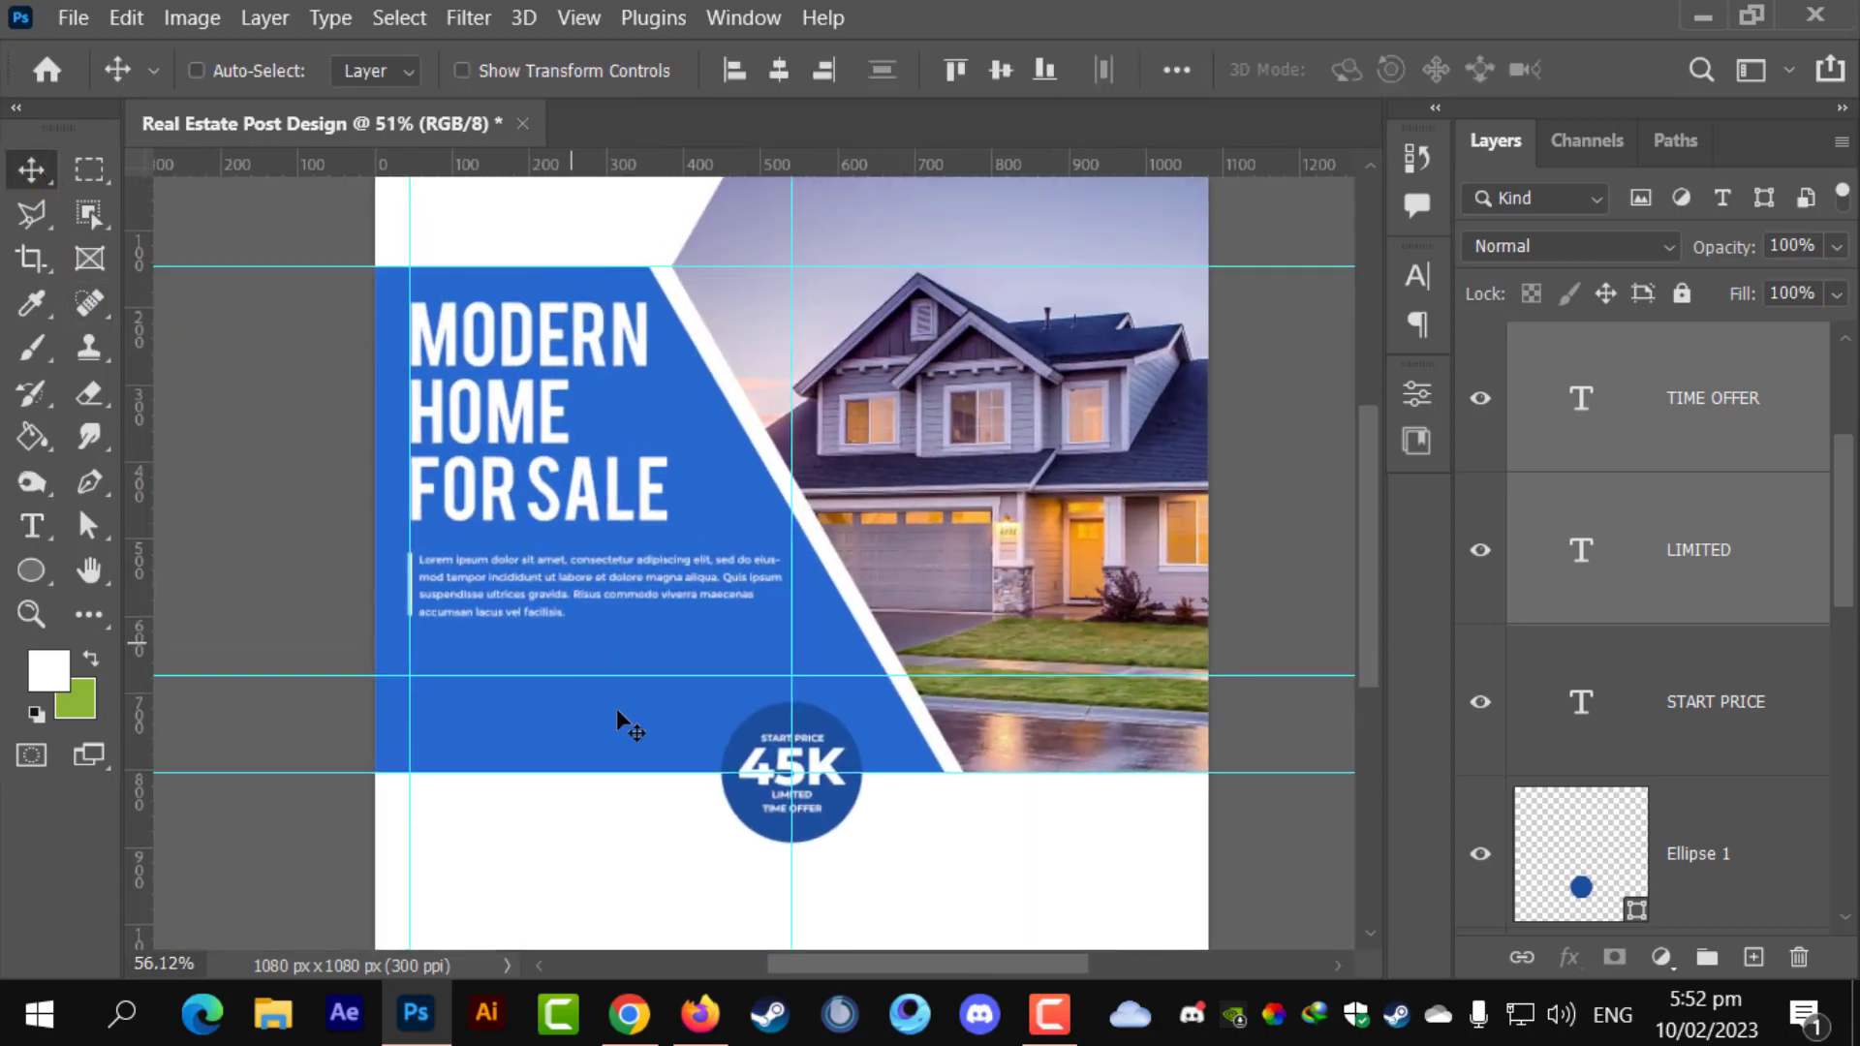
pyautogui.scroll(3, 641, 835)
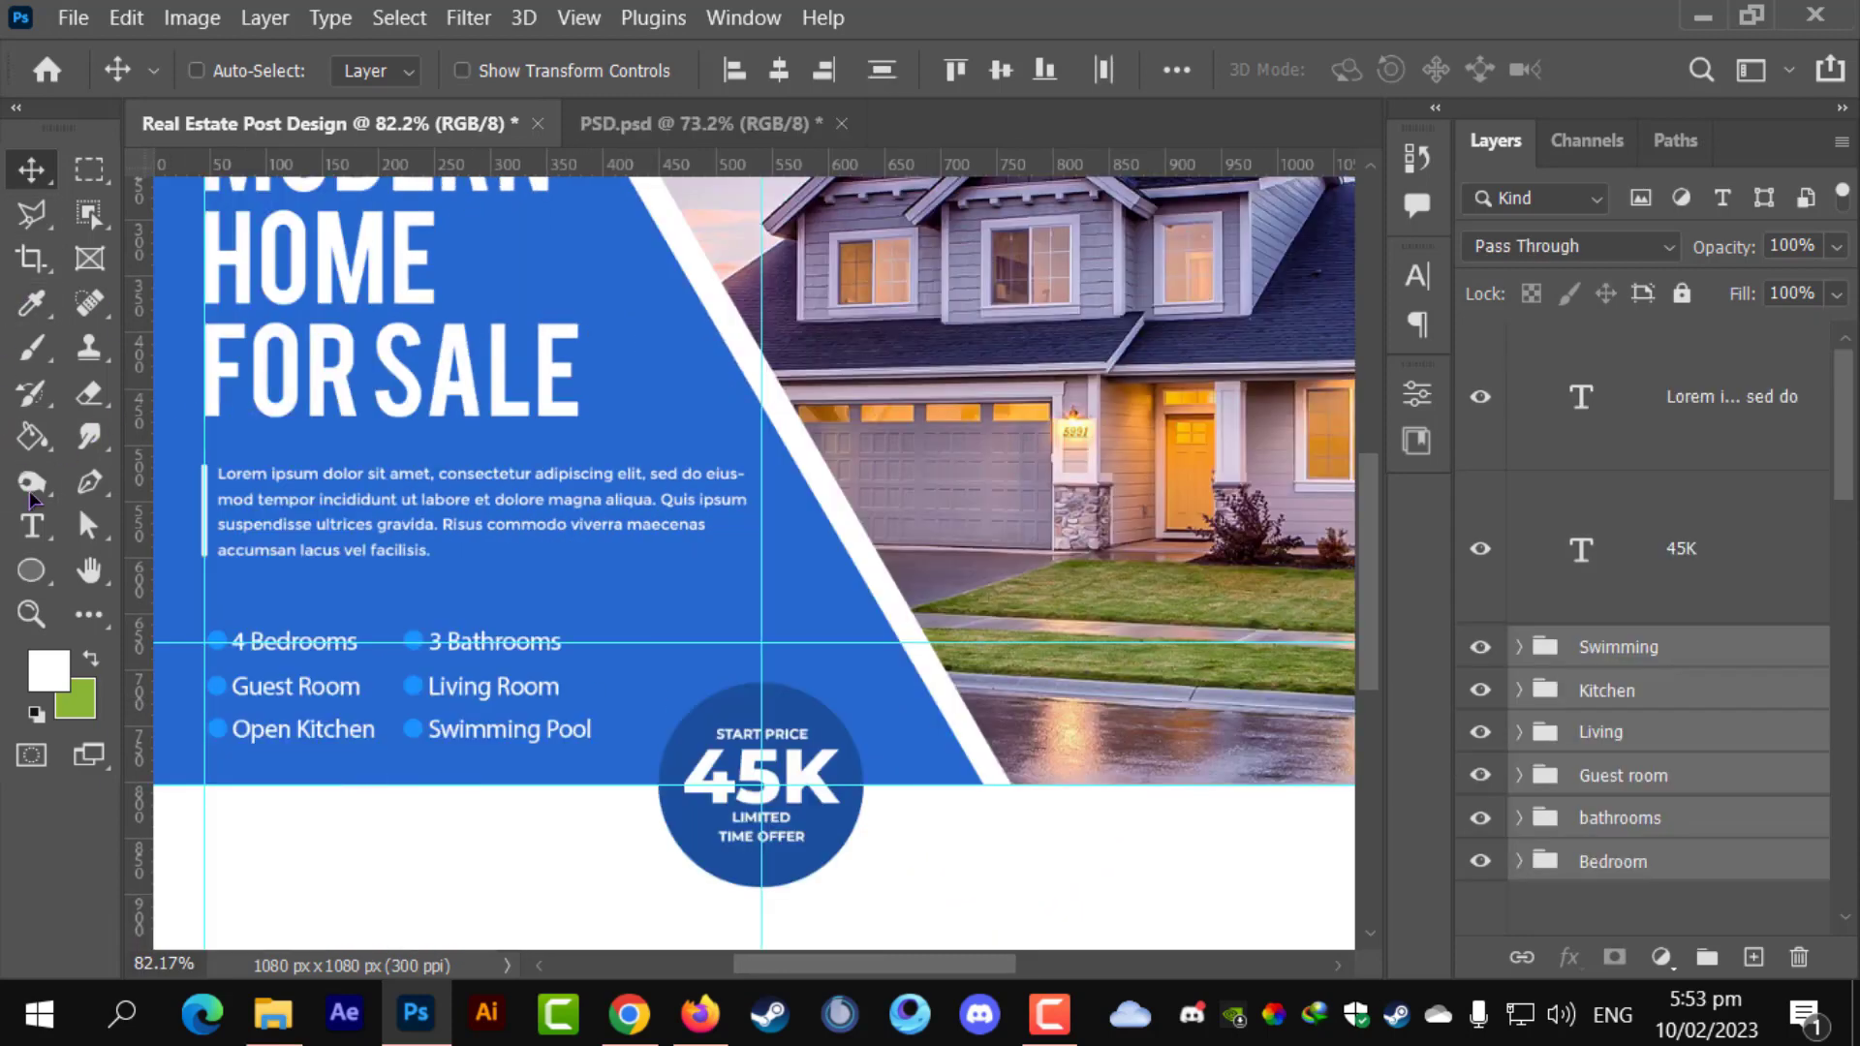
pyautogui.hotkey('ctrl', '+')
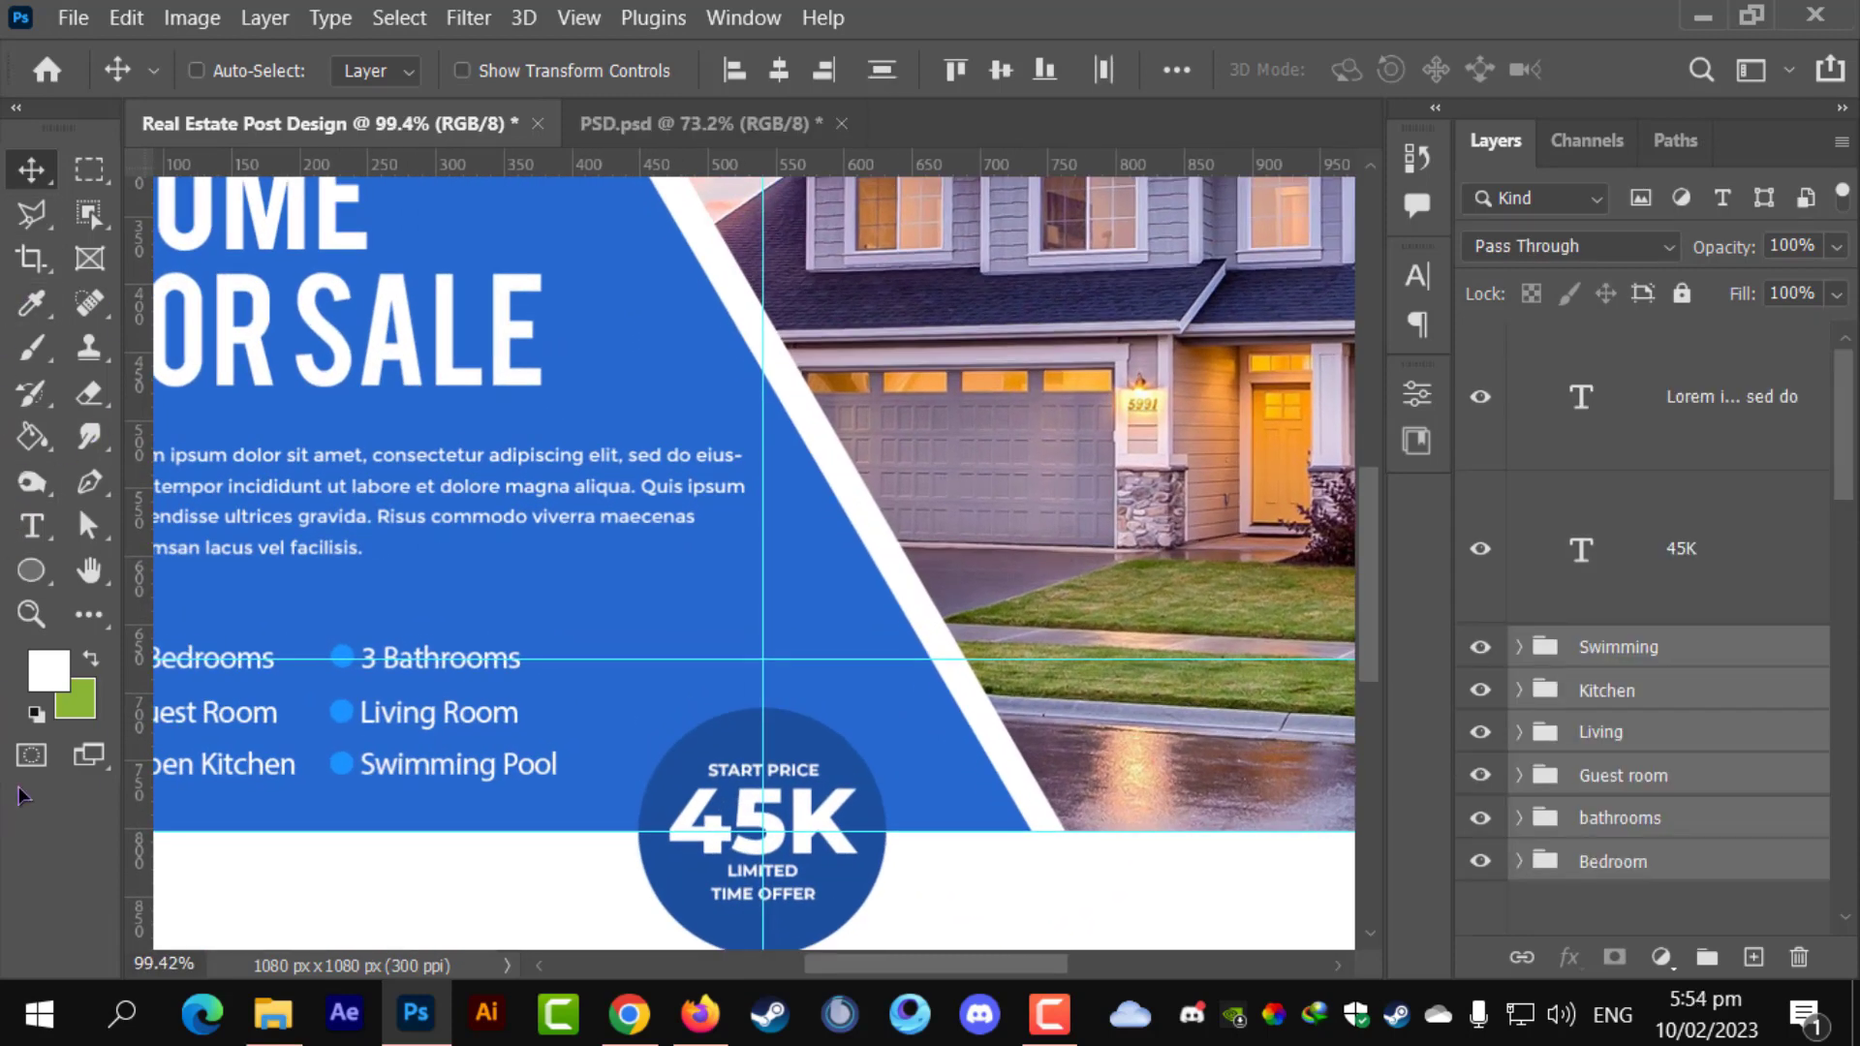
pyautogui.moveTo(440, 721); pyautogui.dragTo(664, 661)
pyautogui.hotkey('ctrl', 't')
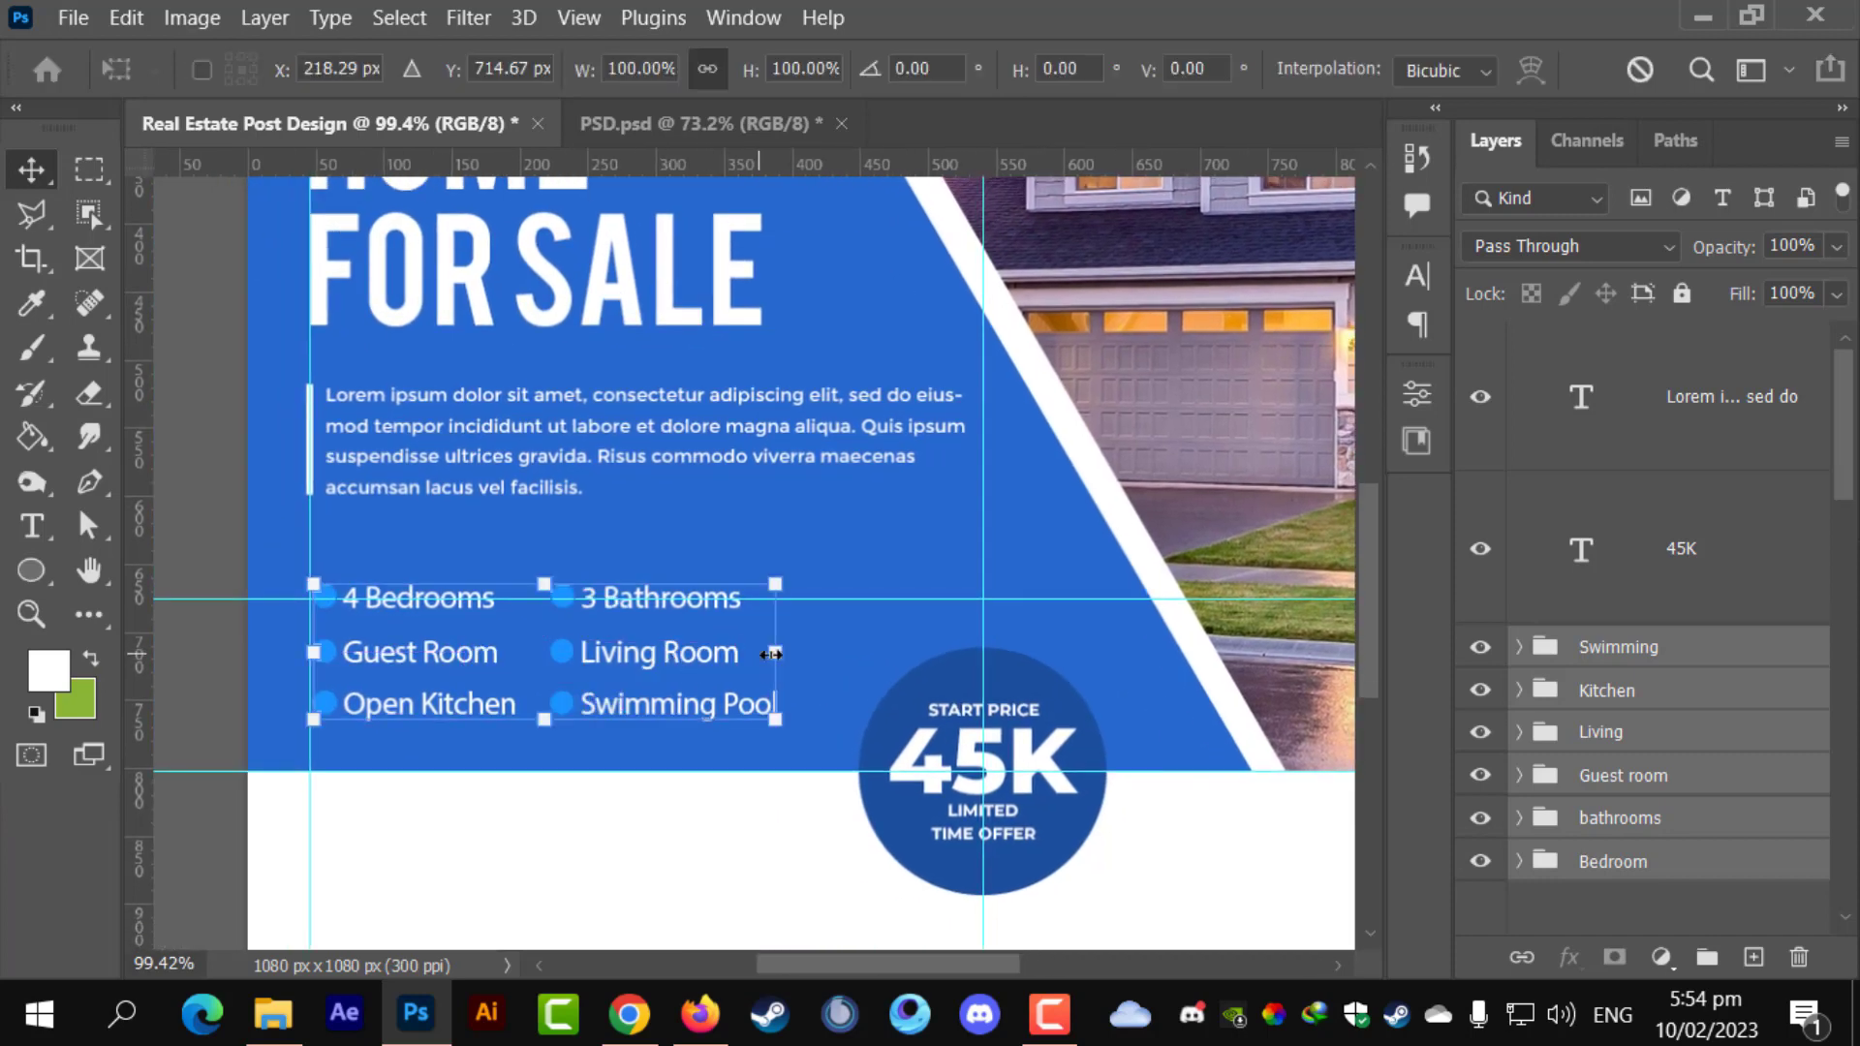
pyautogui.moveTo(774, 655); pyautogui.dragTo(830, 656)
pyautogui.moveTo(682, 659); pyautogui.dragTo(661, 648)
pyautogui.press('Return')
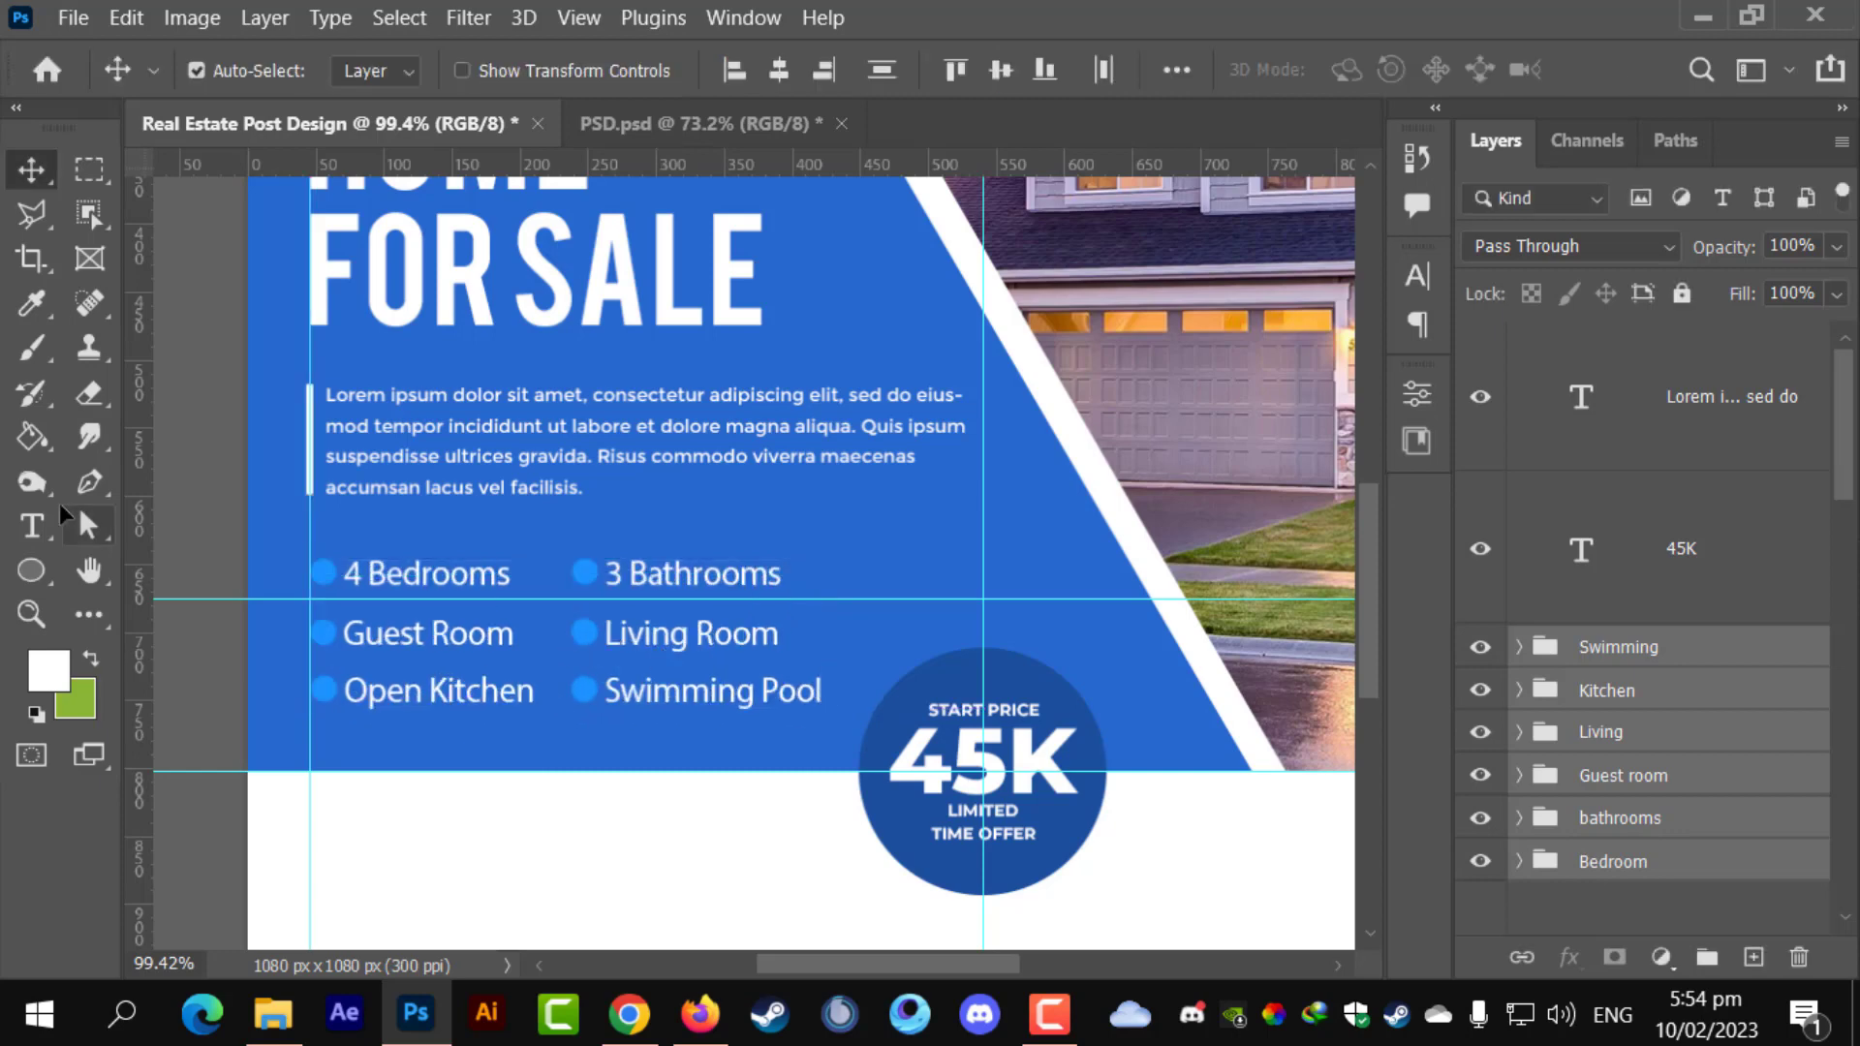
# - Draw a rectangle about 680 × 183 px from the canvas's left edge in the white area below the blue shape
pyautogui.hotkey('ctrl', '0')
pyautogui.scroll(4, 581, 812)
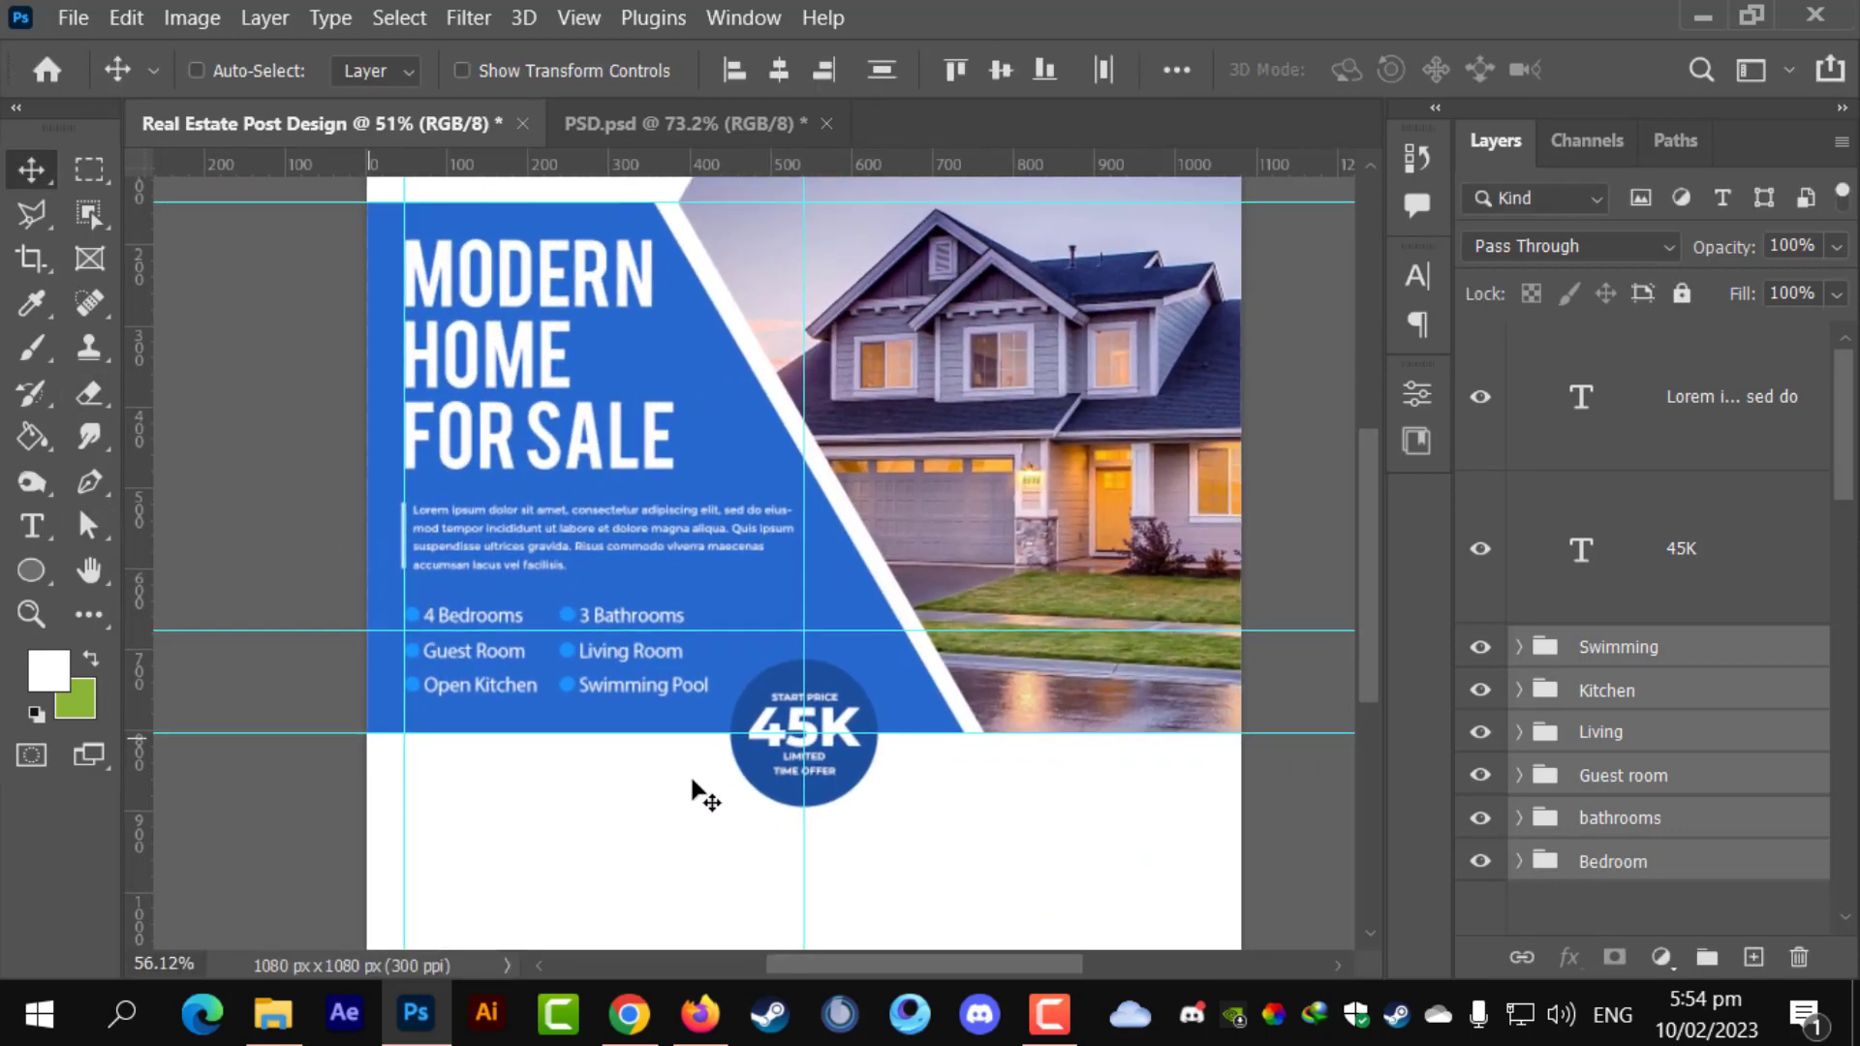
pyautogui.moveTo(764, 741); pyautogui.dragTo(796, 639)
pyautogui.scroll(2, 685, 718)
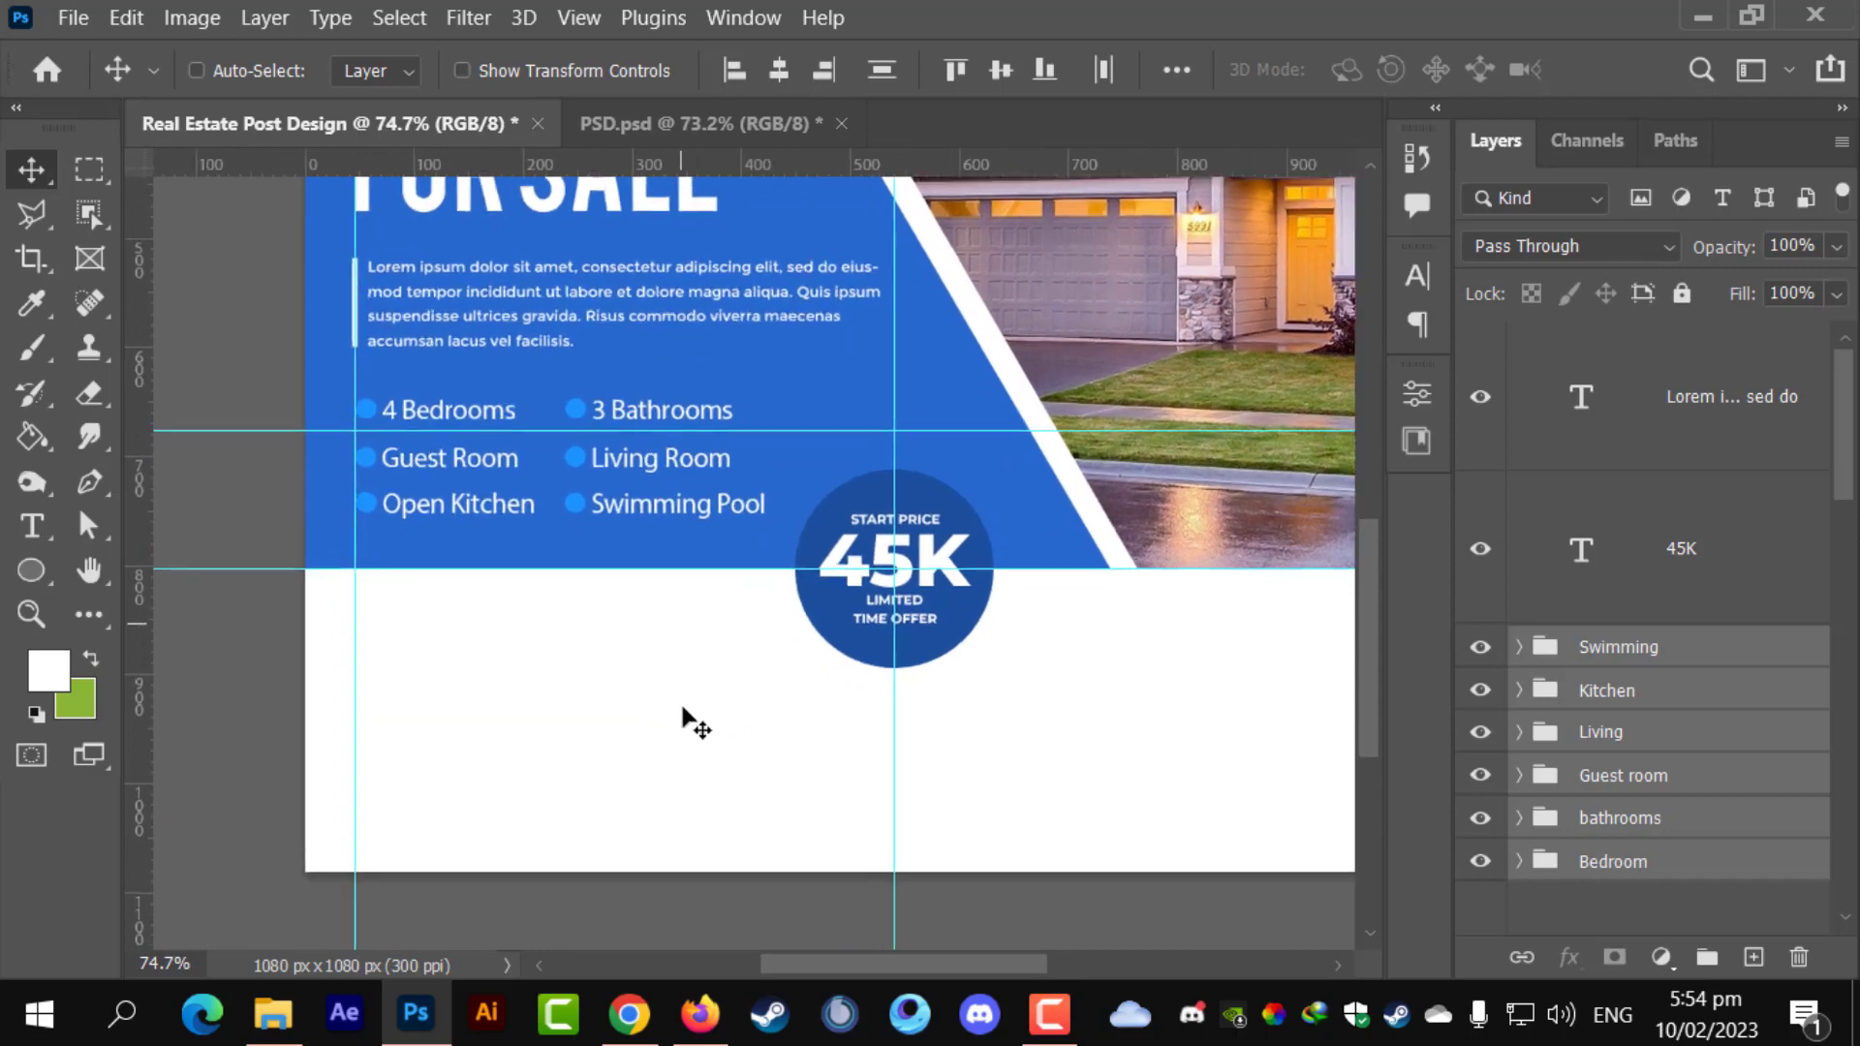
pyautogui.scroll(-2, 643, 765)
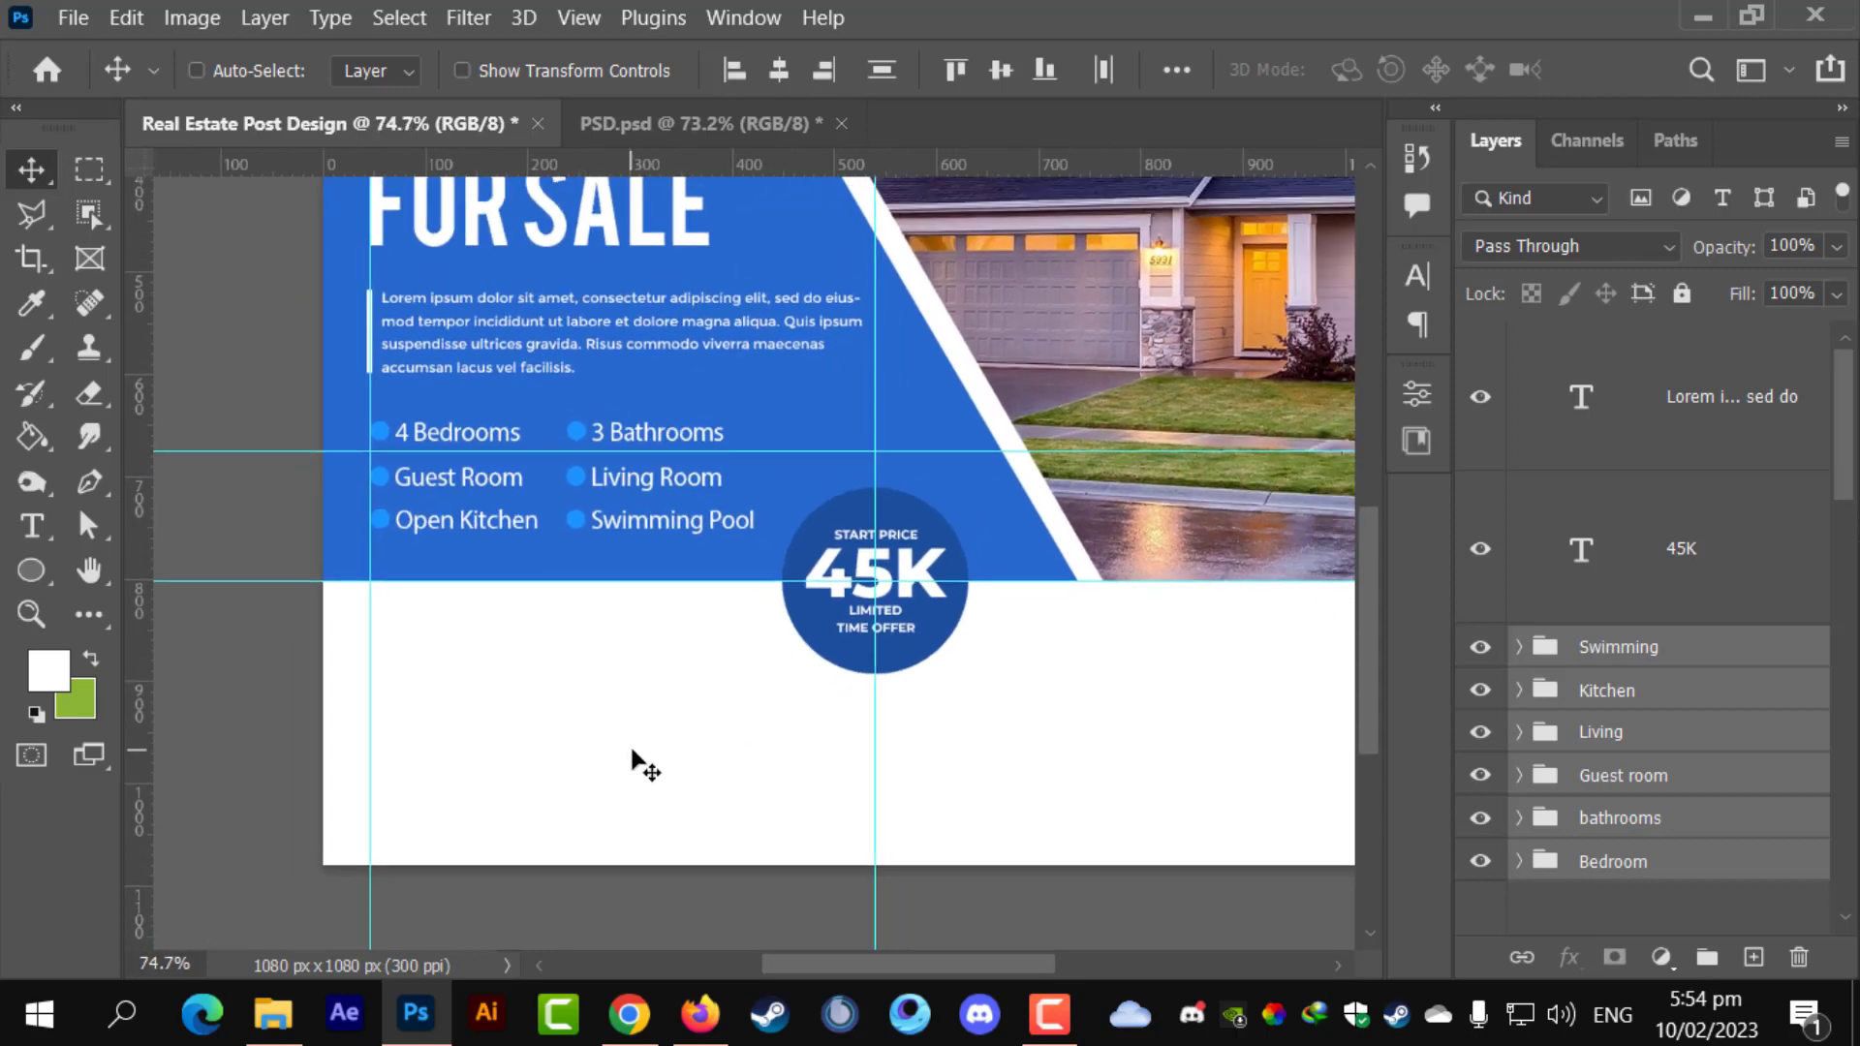
pyautogui.scroll(-1, 632, 765)
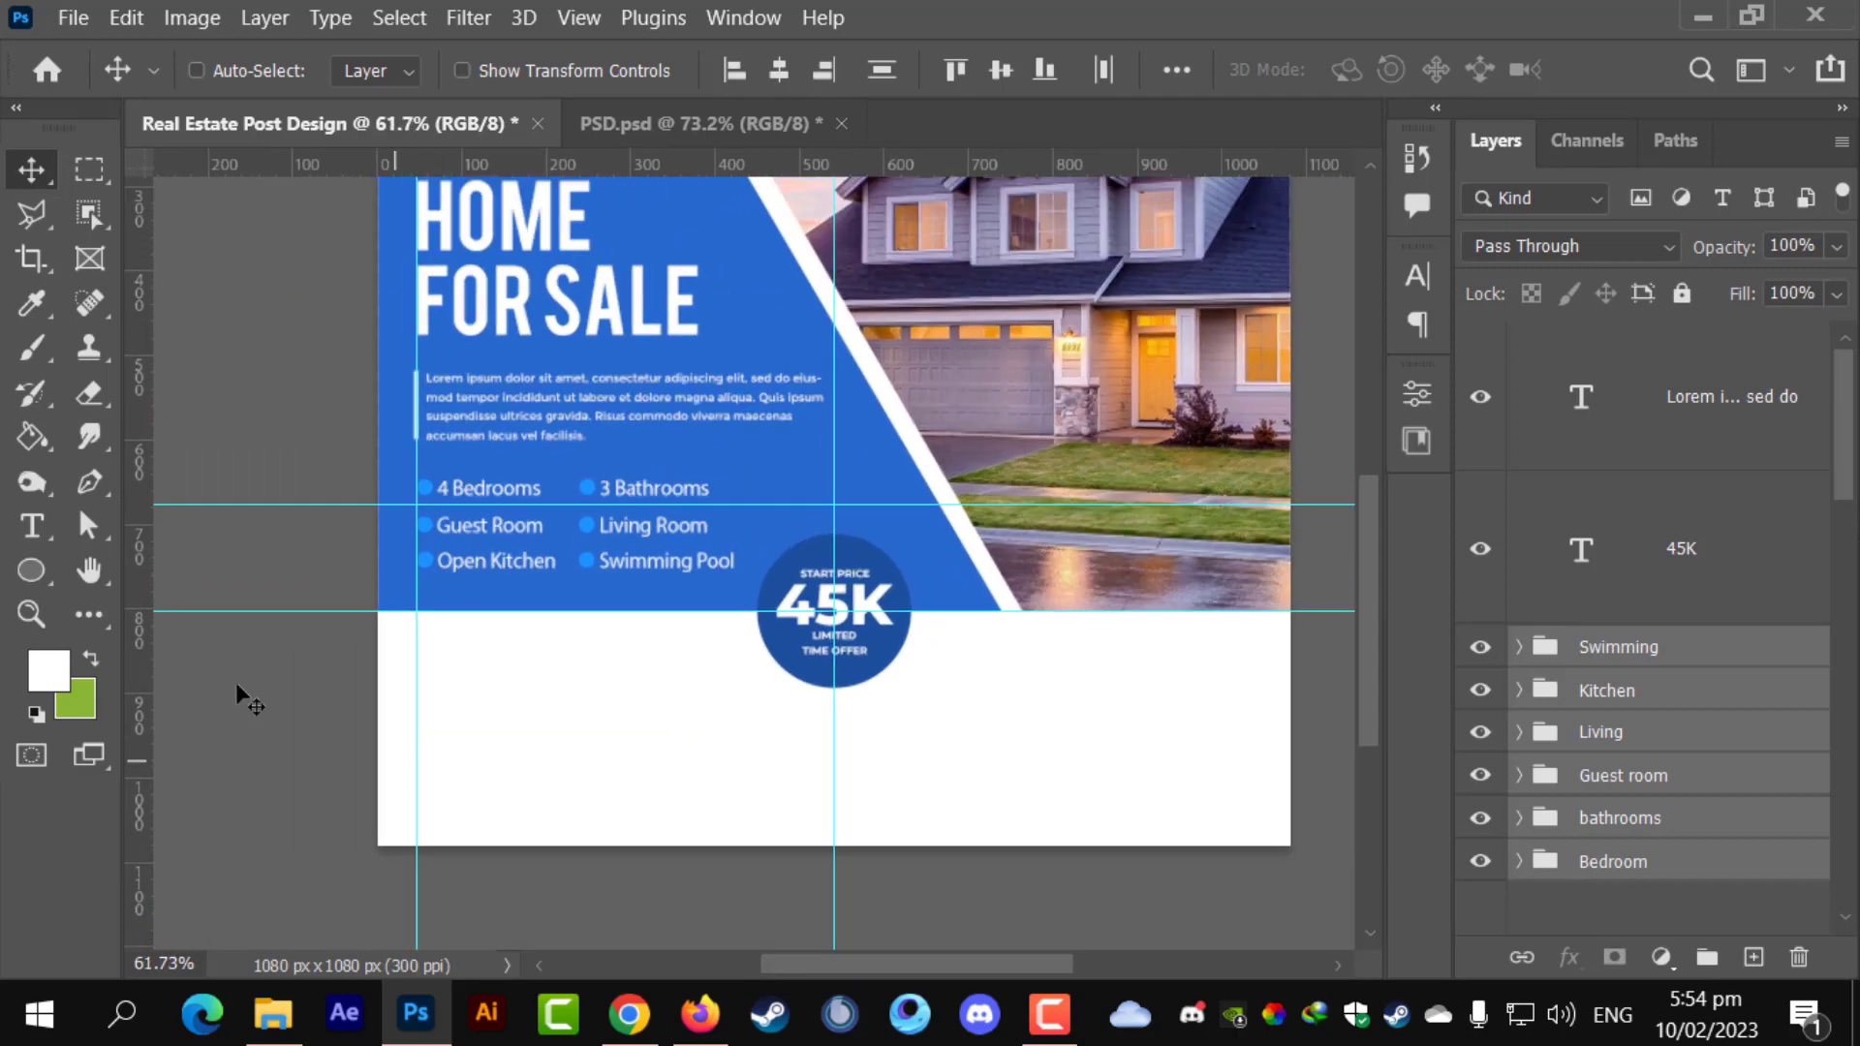
pyautogui.click(32, 570)
pyautogui.click(140, 562)
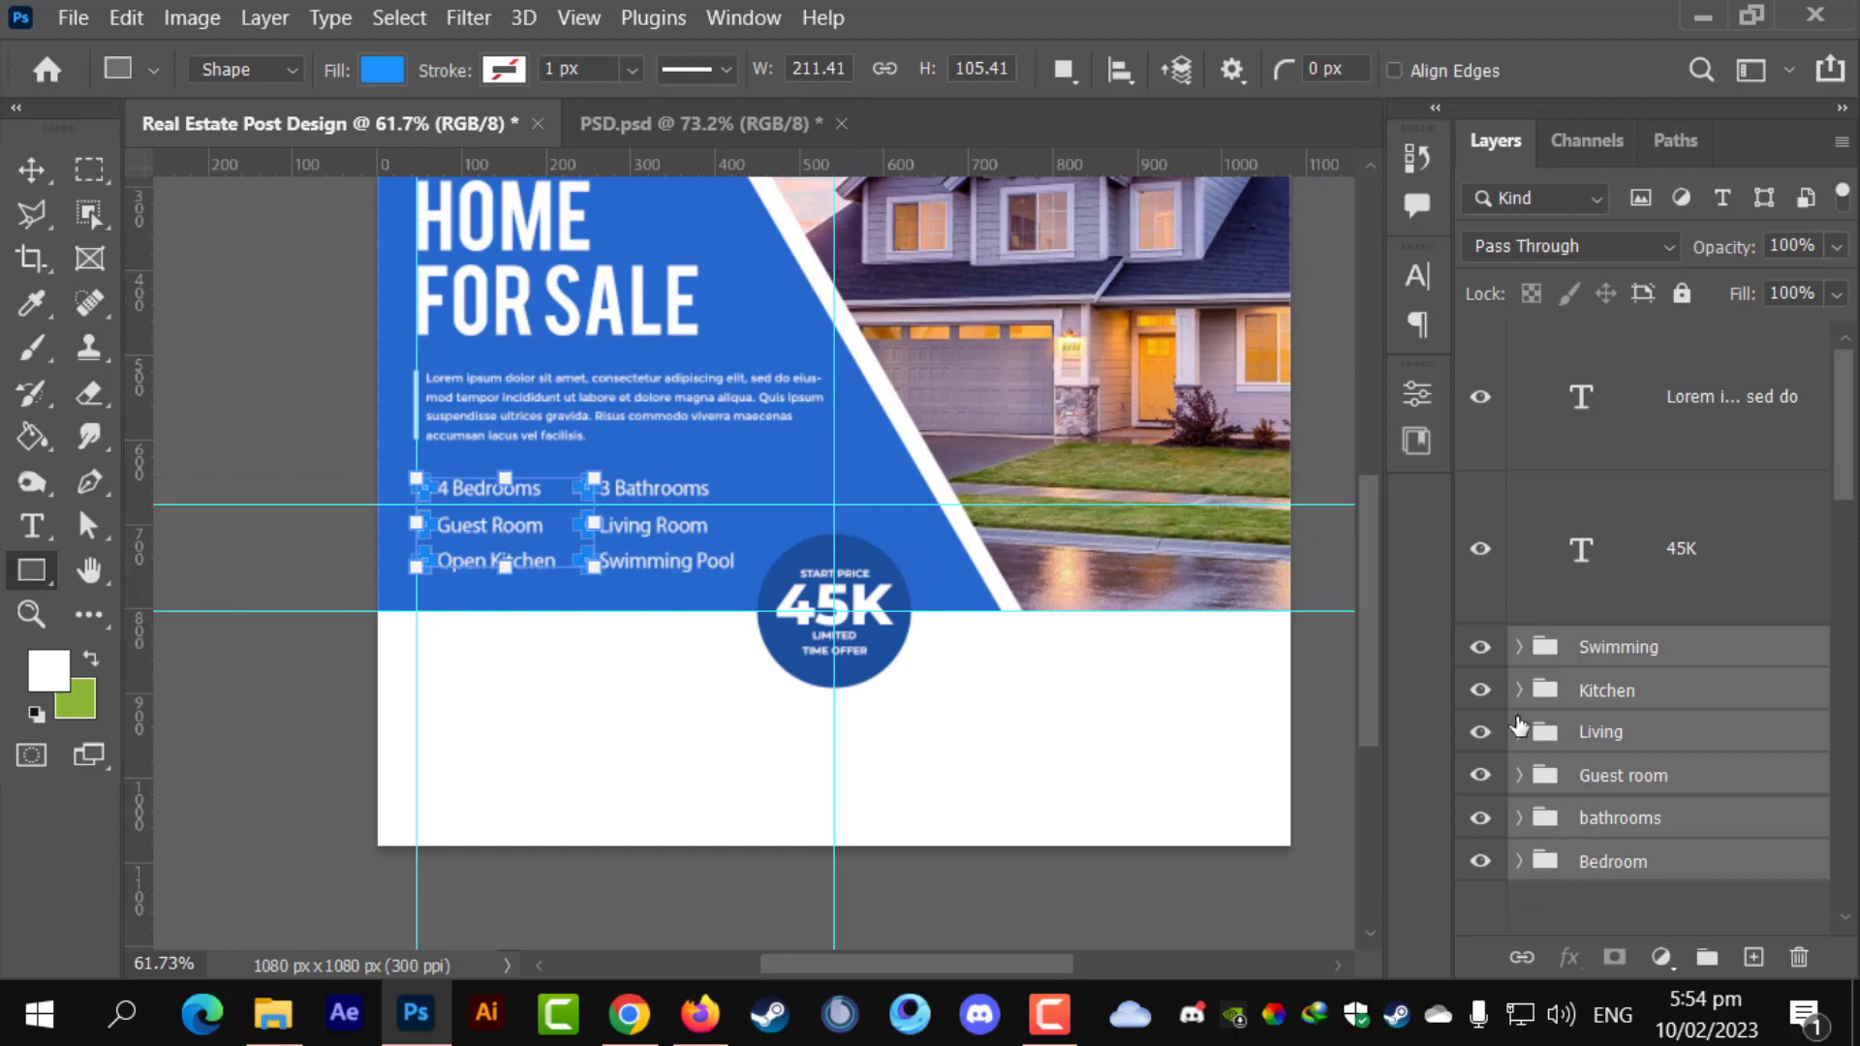
pyautogui.click(1591, 386)
pyautogui.moveTo(377, 663); pyautogui.dragTo(949, 816)
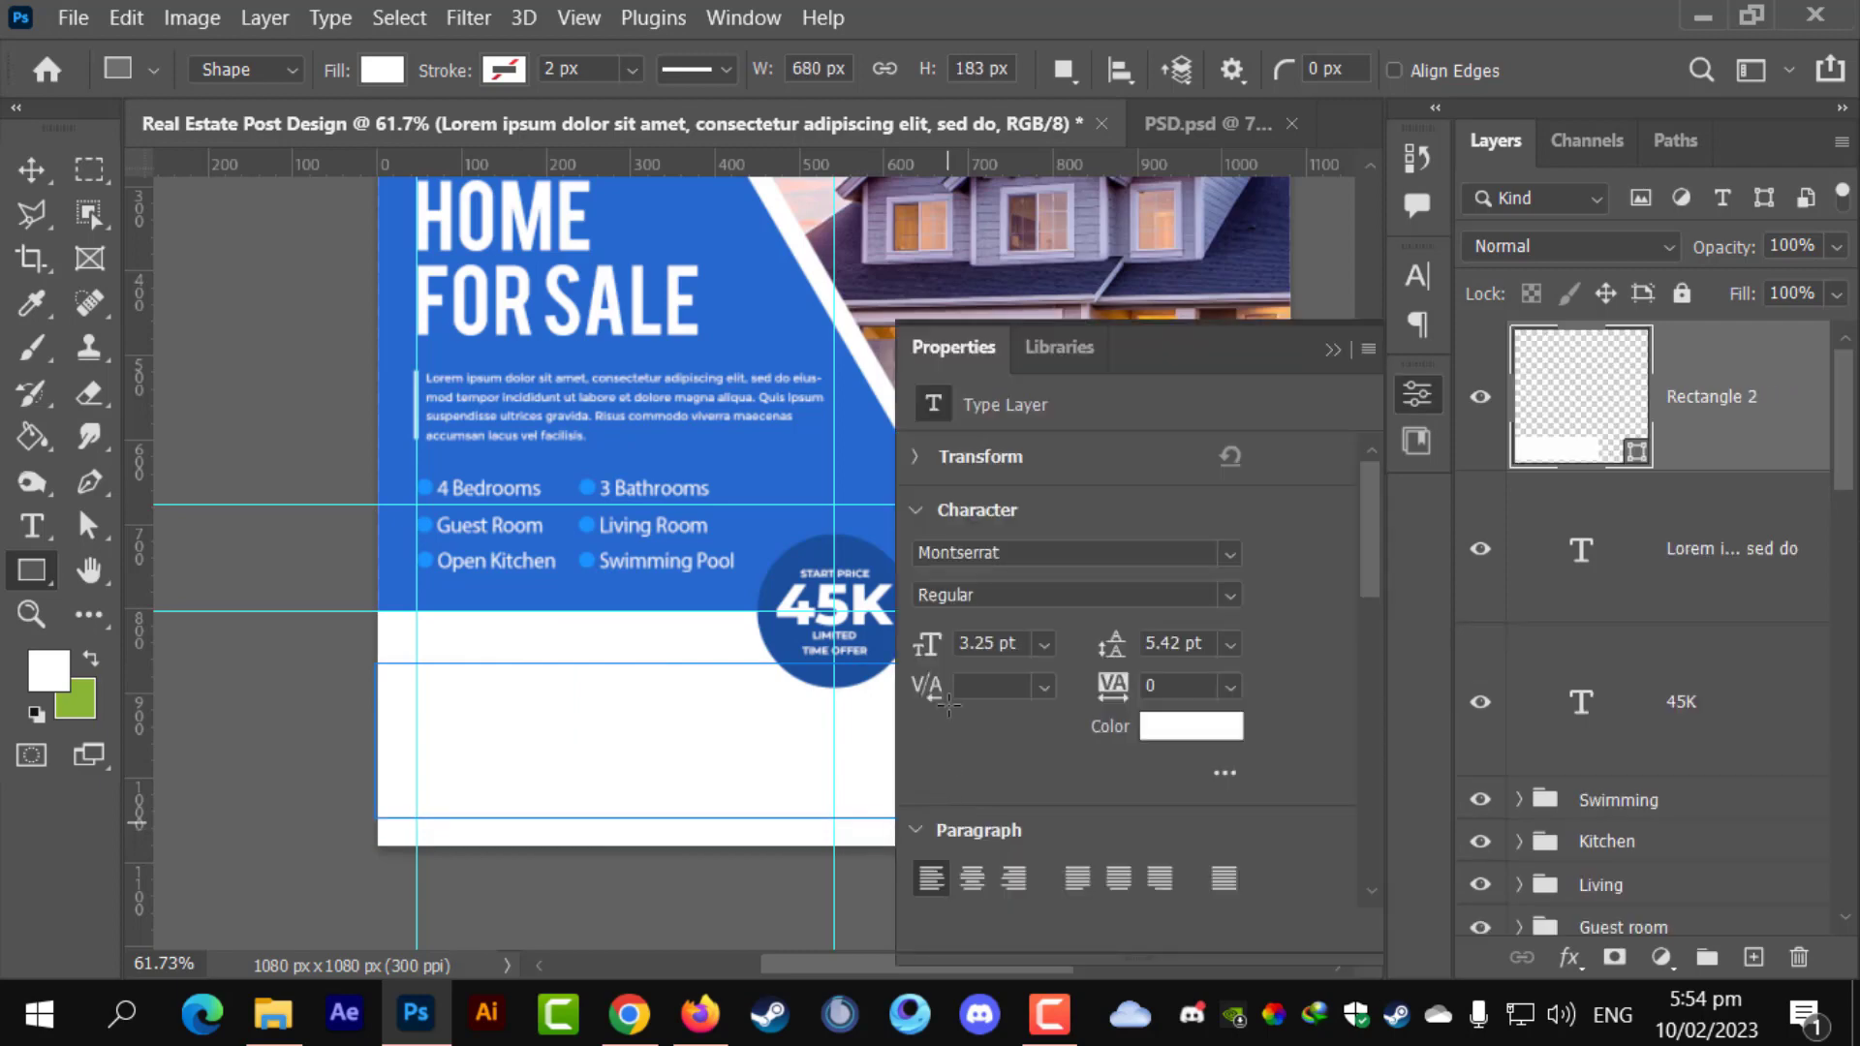
pyautogui.click(1333, 349)
# - Fill the new rectangle below the blue shape with light gray #e0e0e0
pyautogui.scroll(2, 818, 741)
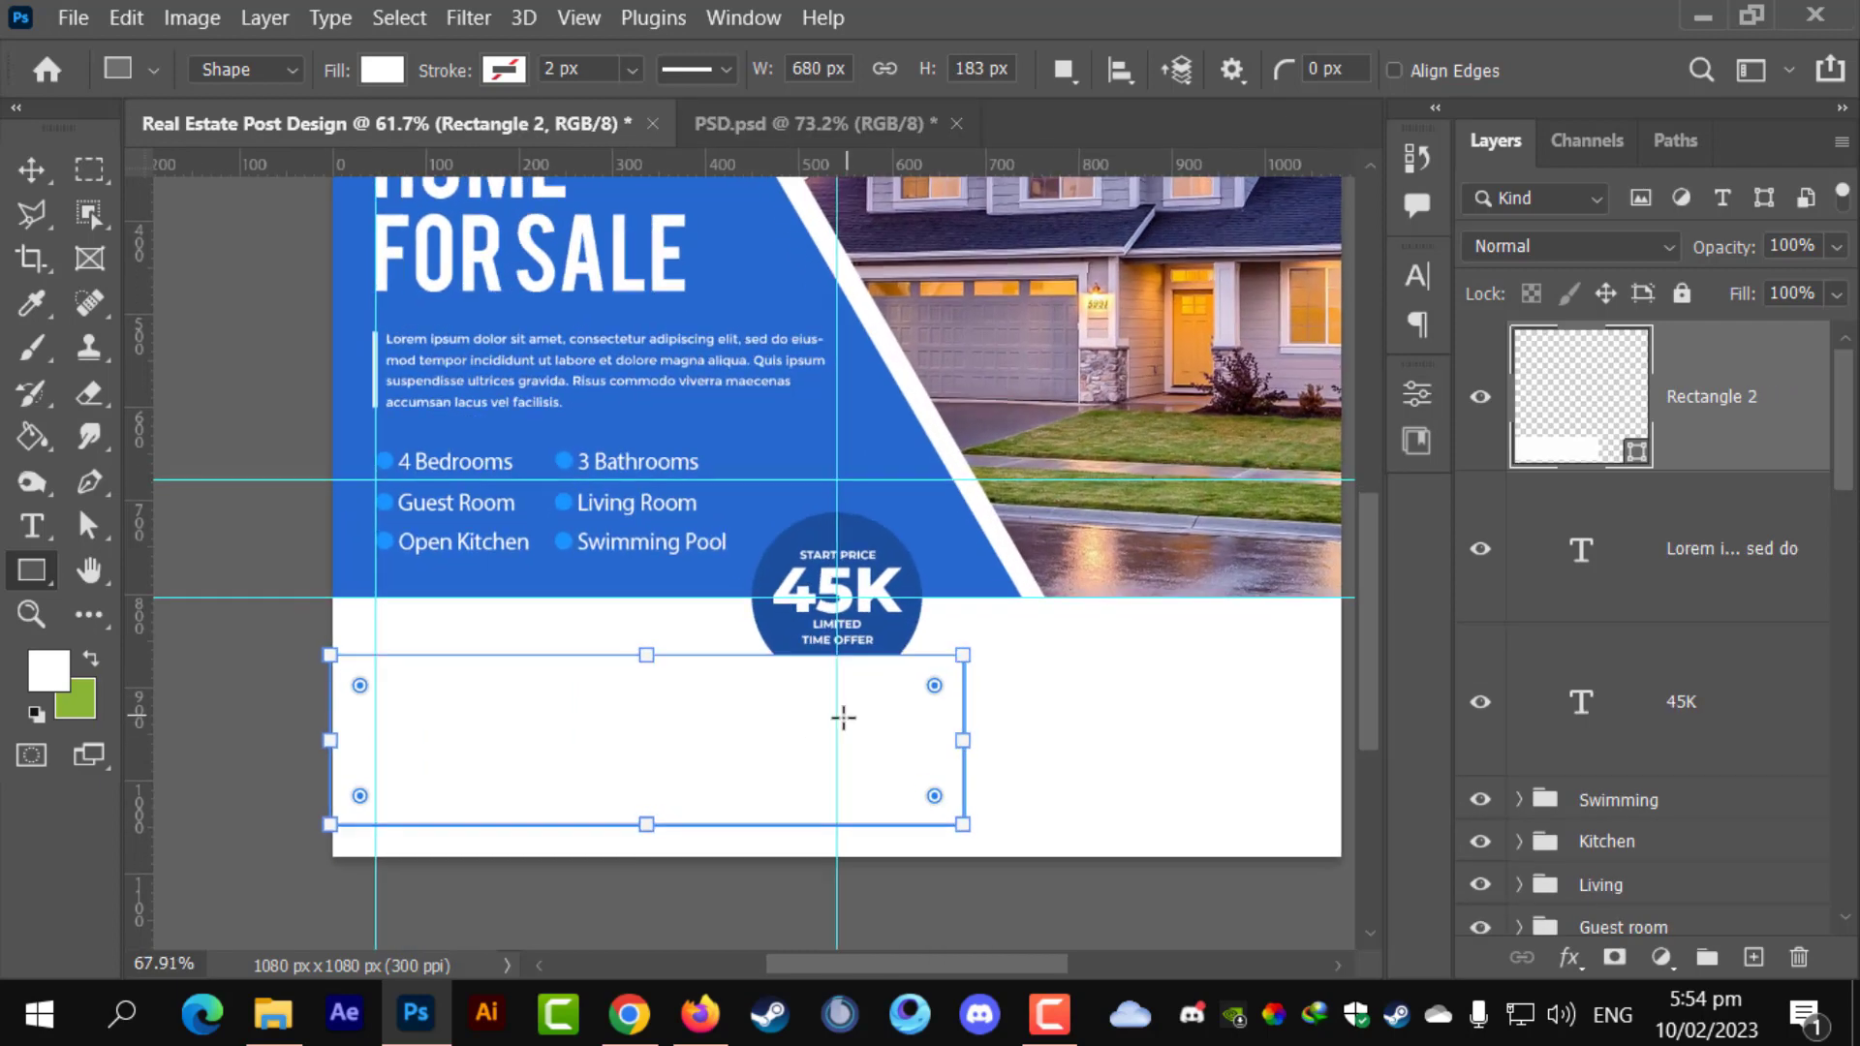
pyautogui.doubleClick(1594, 417)
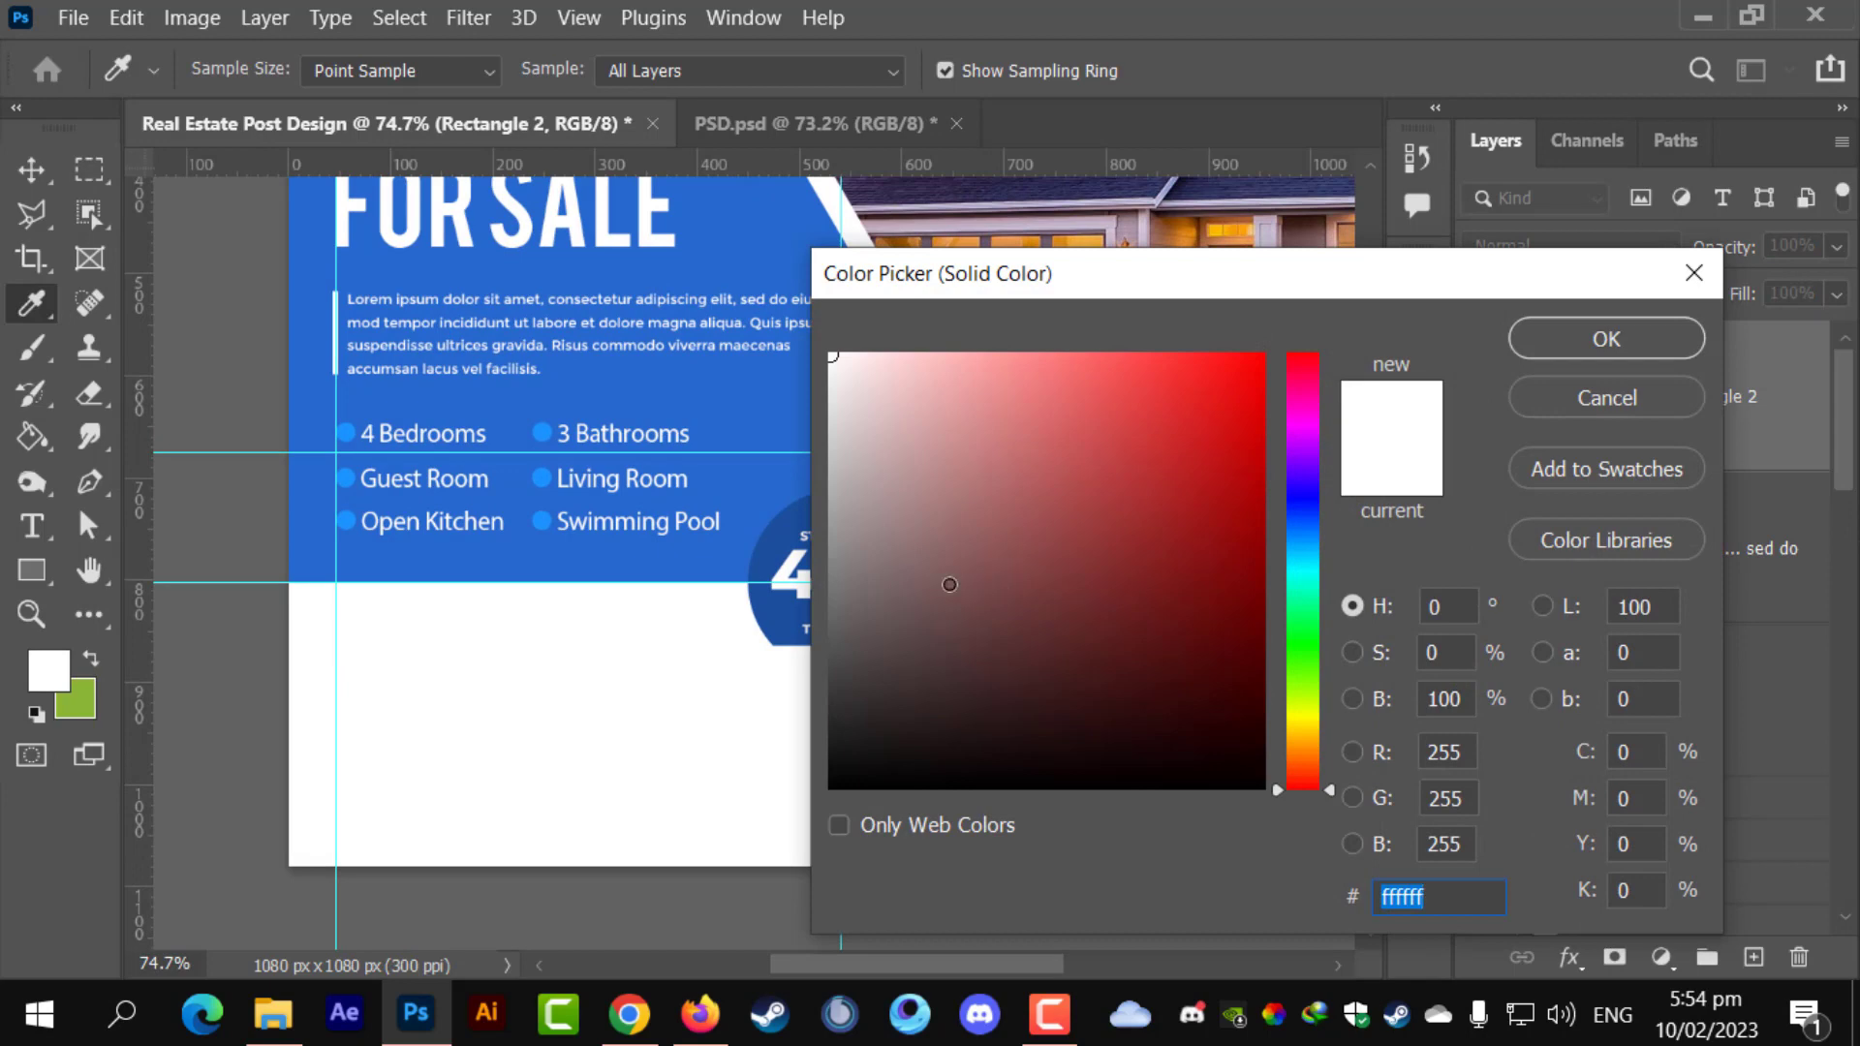
pyautogui.moveTo(949, 584); pyautogui.dragTo(682, 406)
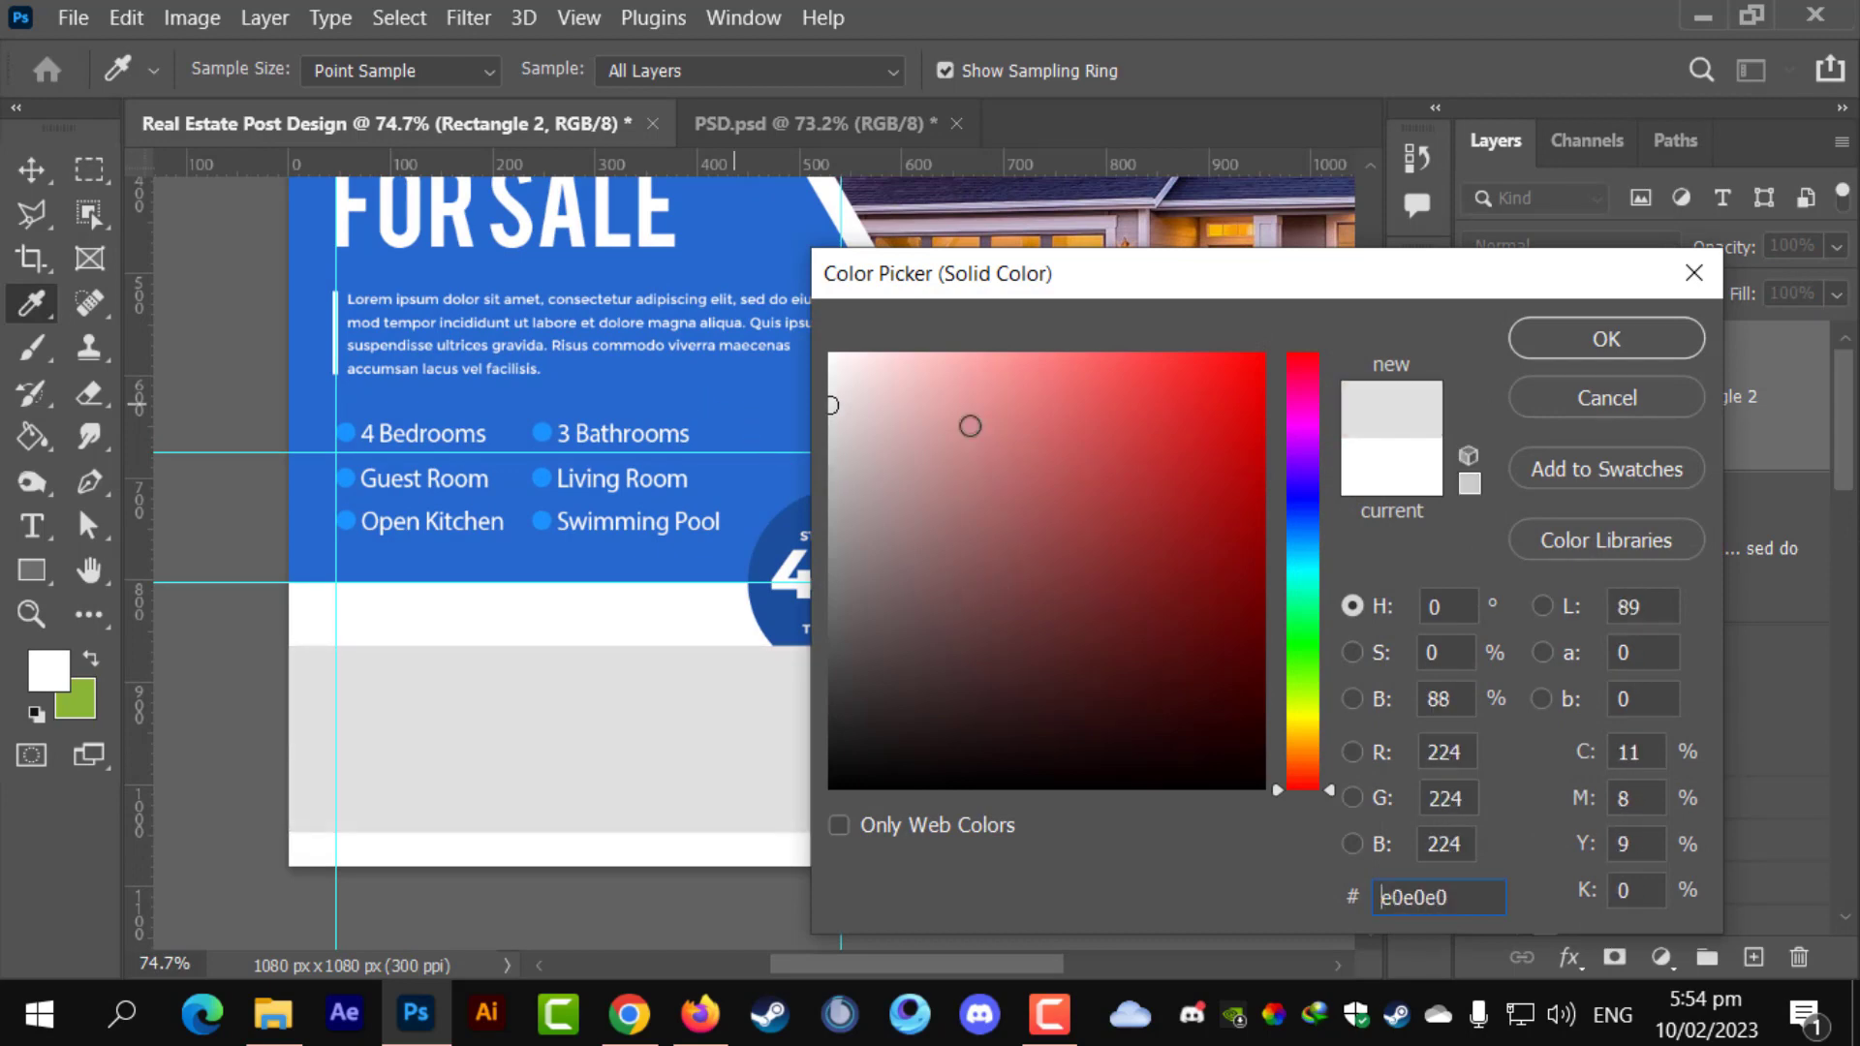
pyautogui.click(1593, 344)
# - Slant the gray rectangle's right side by moving only its upper-right corner inward, close to the middle vertical guide
pyautogui.scroll(2, 1041, 654)
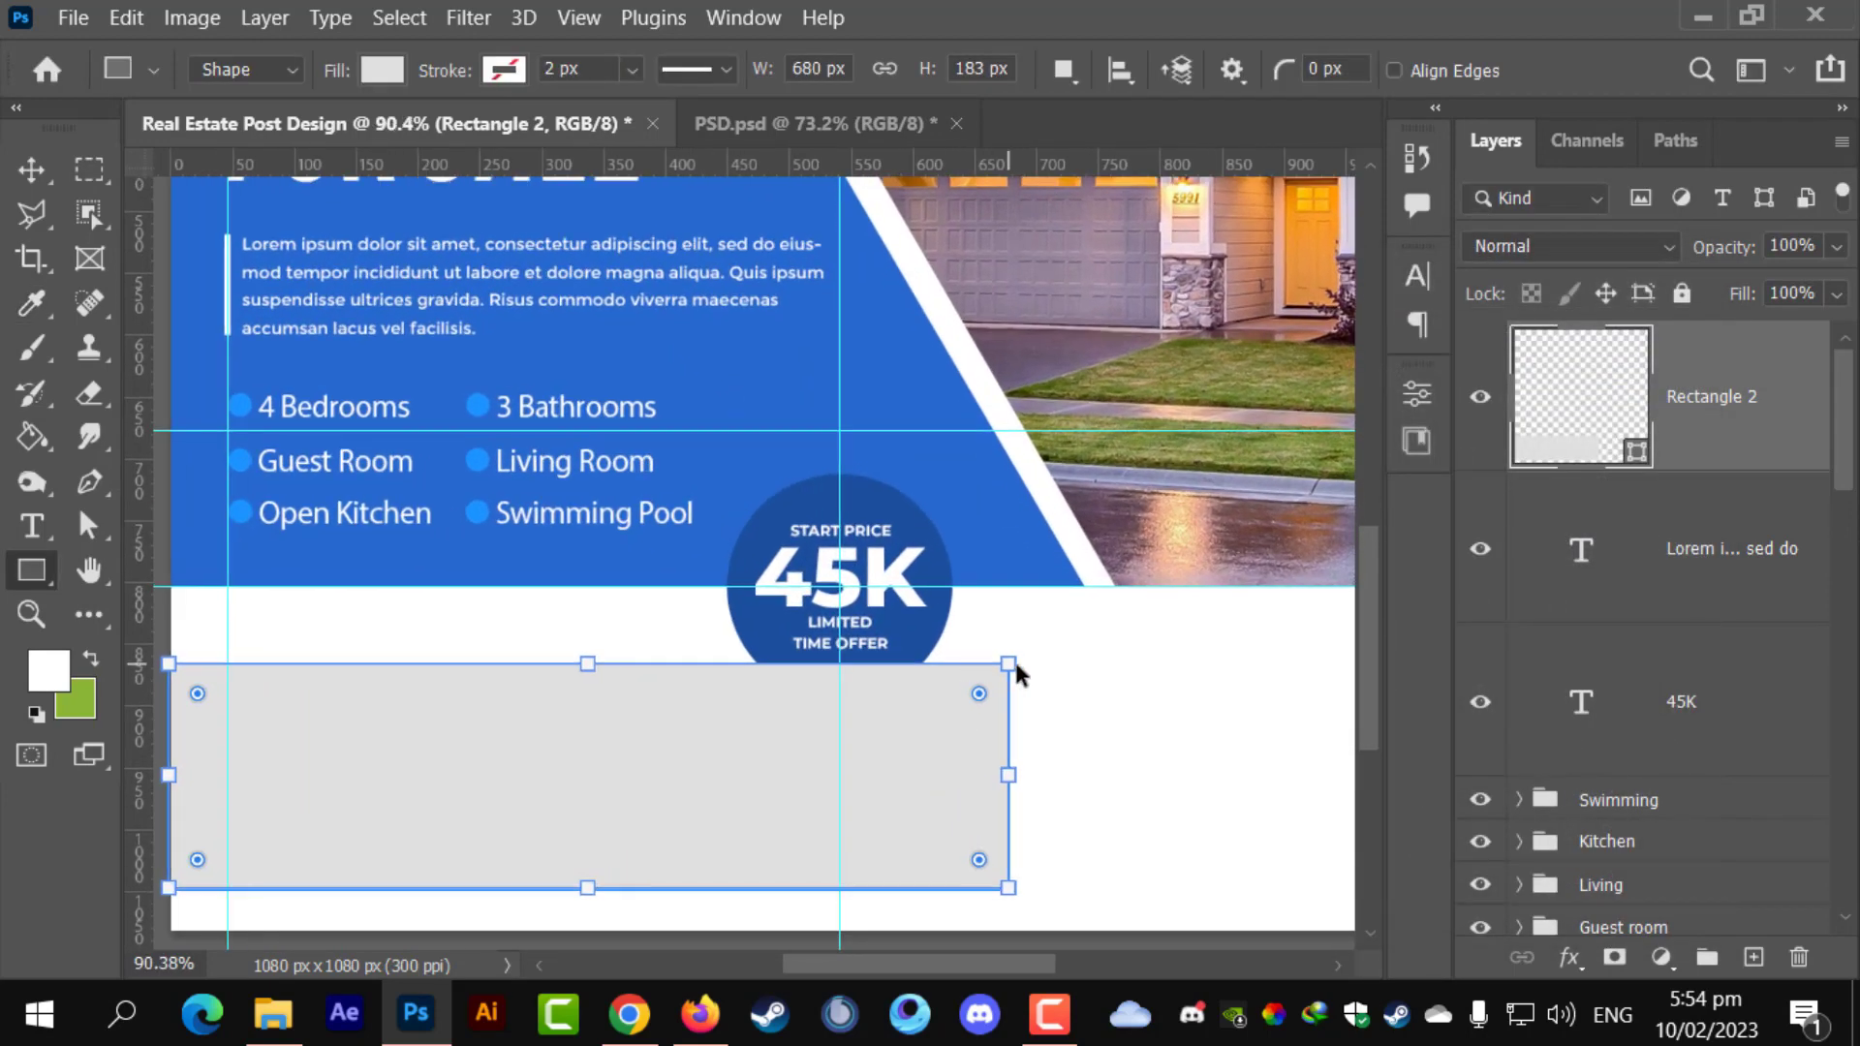
pyautogui.moveTo(1016, 666); pyautogui.dragTo(835, 726)
pyautogui.hotkey('ctrl', 'z')
pyautogui.click(937, 419)
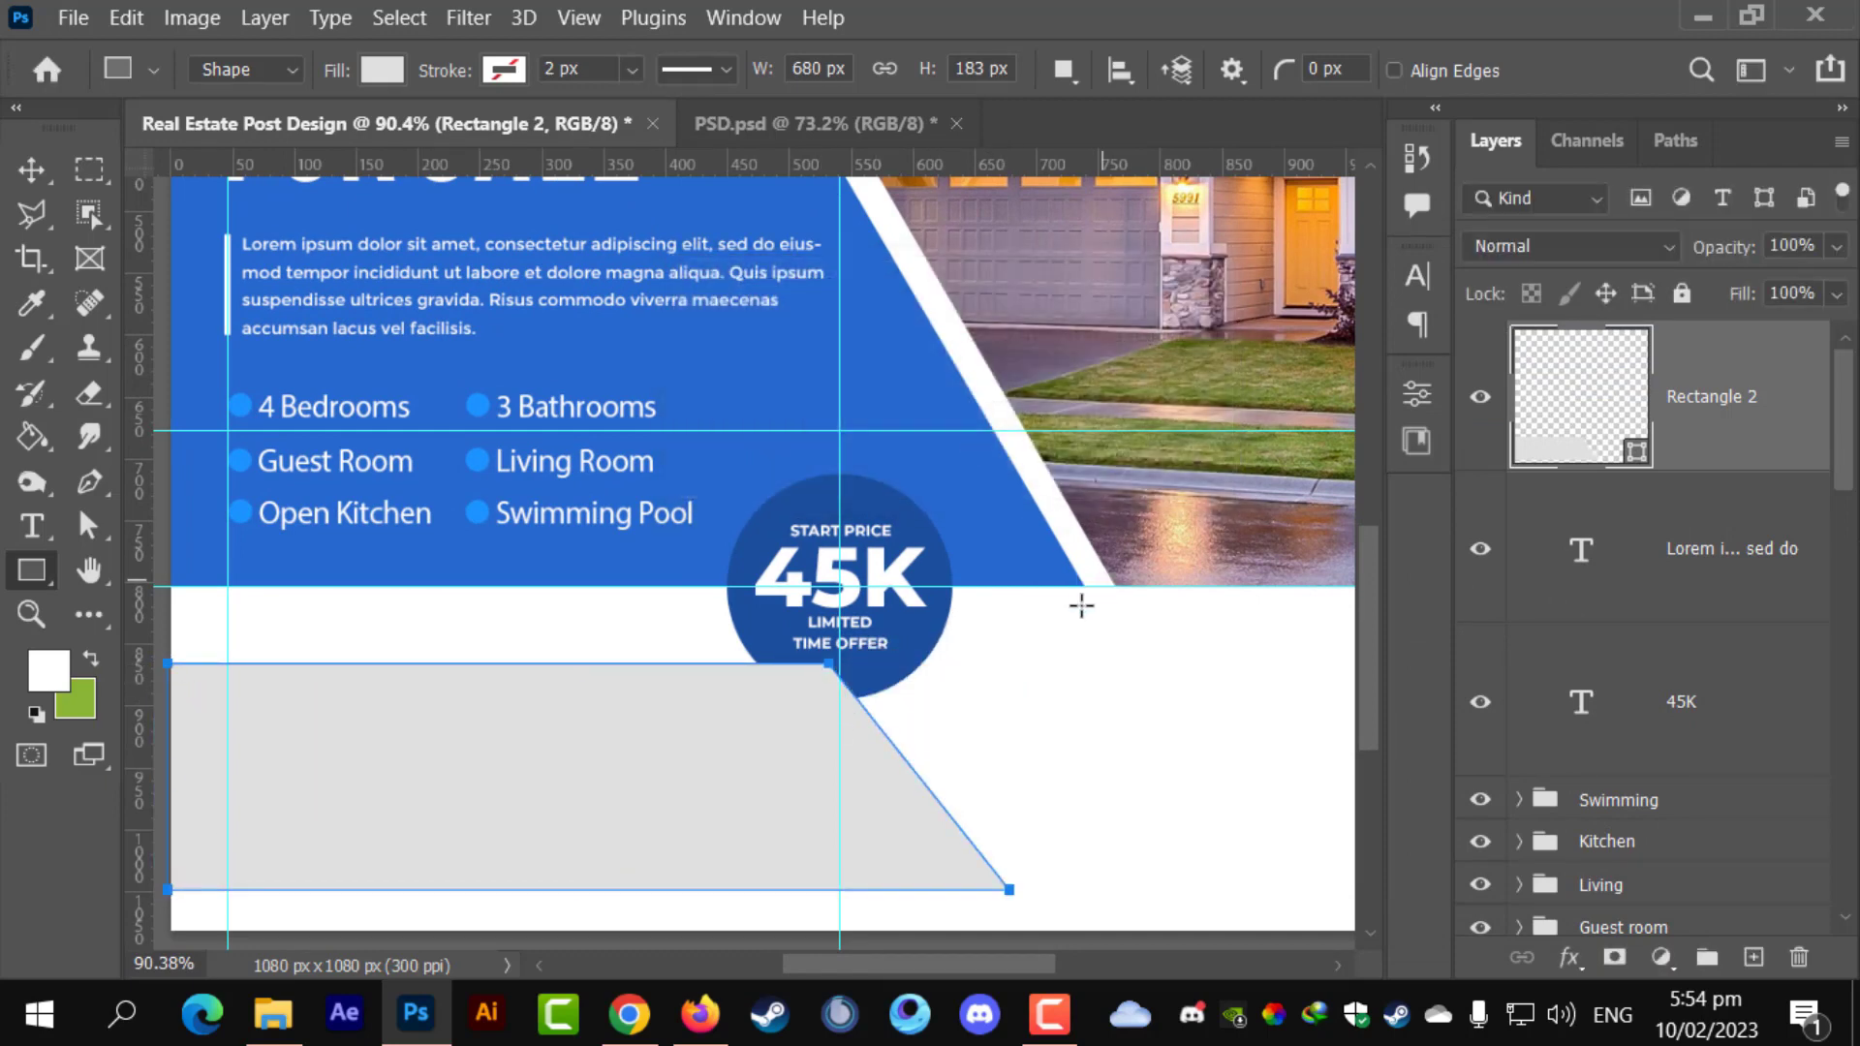
# - Move the gray shape's layer below Line 1, just above the headline layer, and raise the shape about 10 px on the canvas
pyautogui.moveTo(1707, 452); pyautogui.dragTo(1687, 790)
pyautogui.scroll(-2, 694, 722)
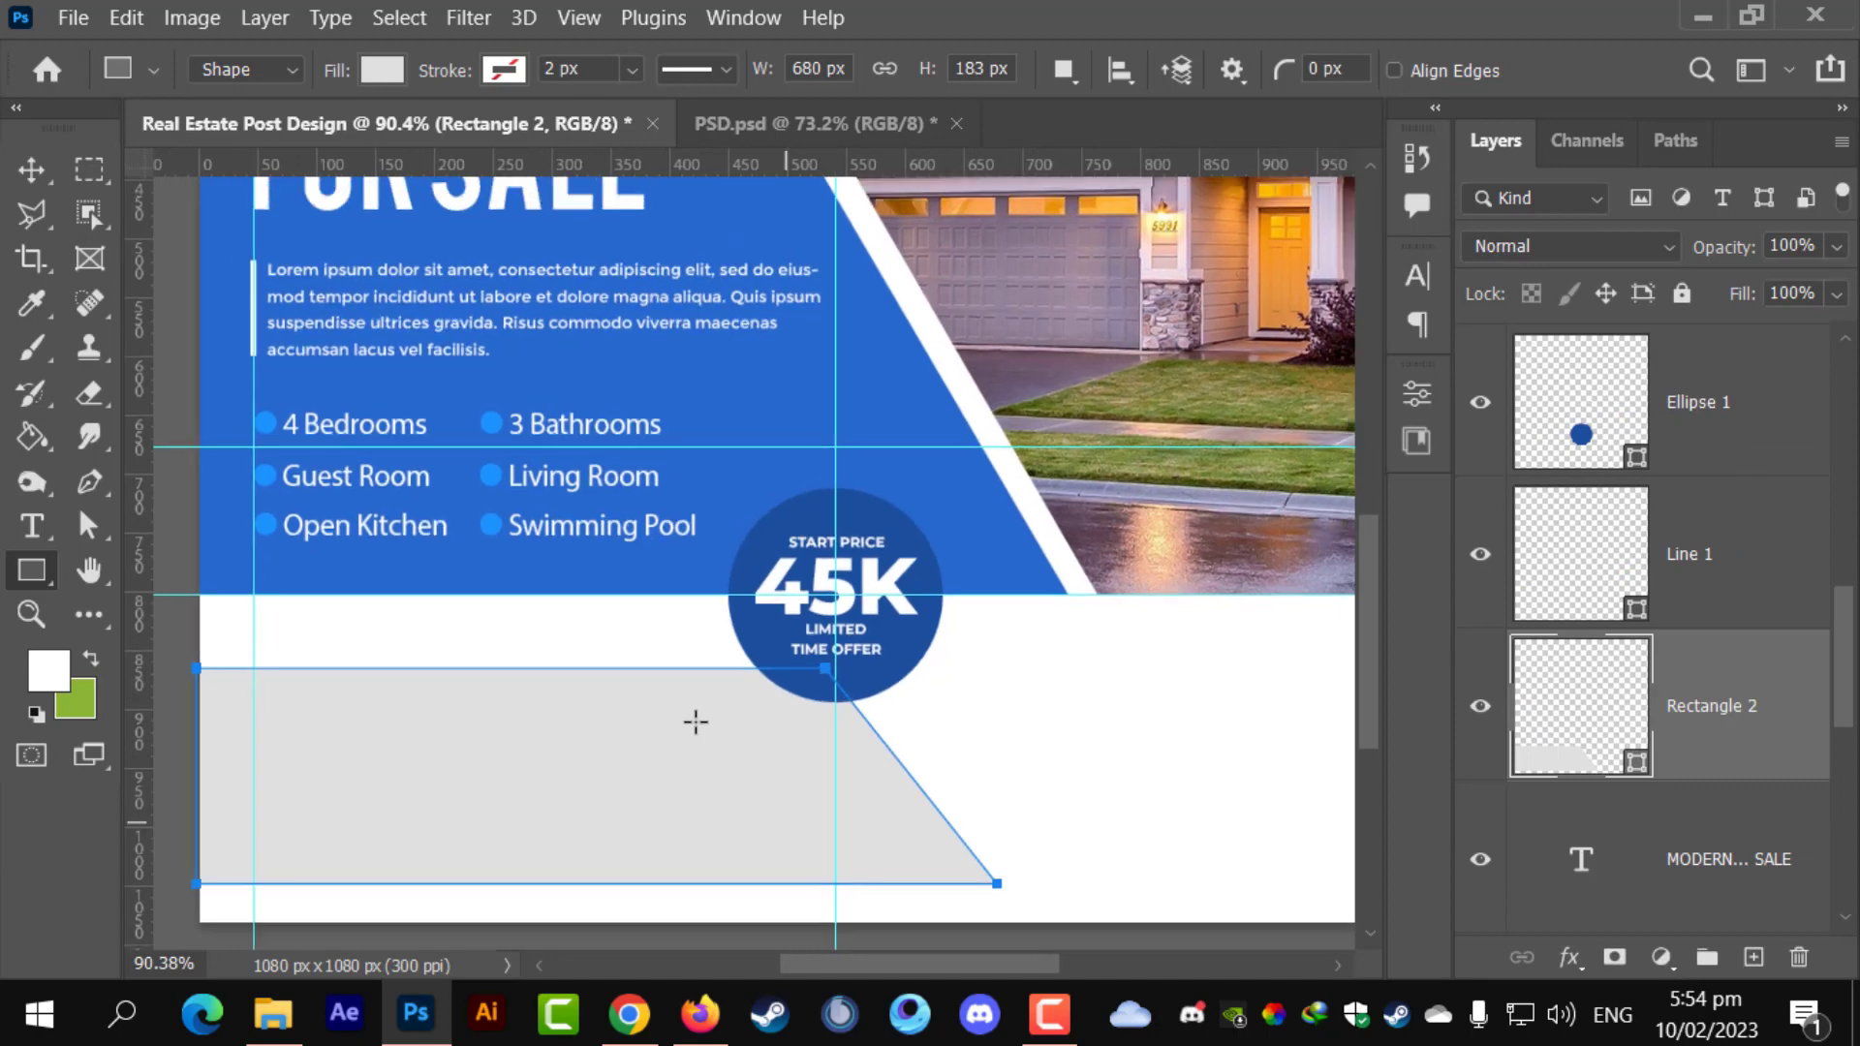
pyautogui.click(26, 174)
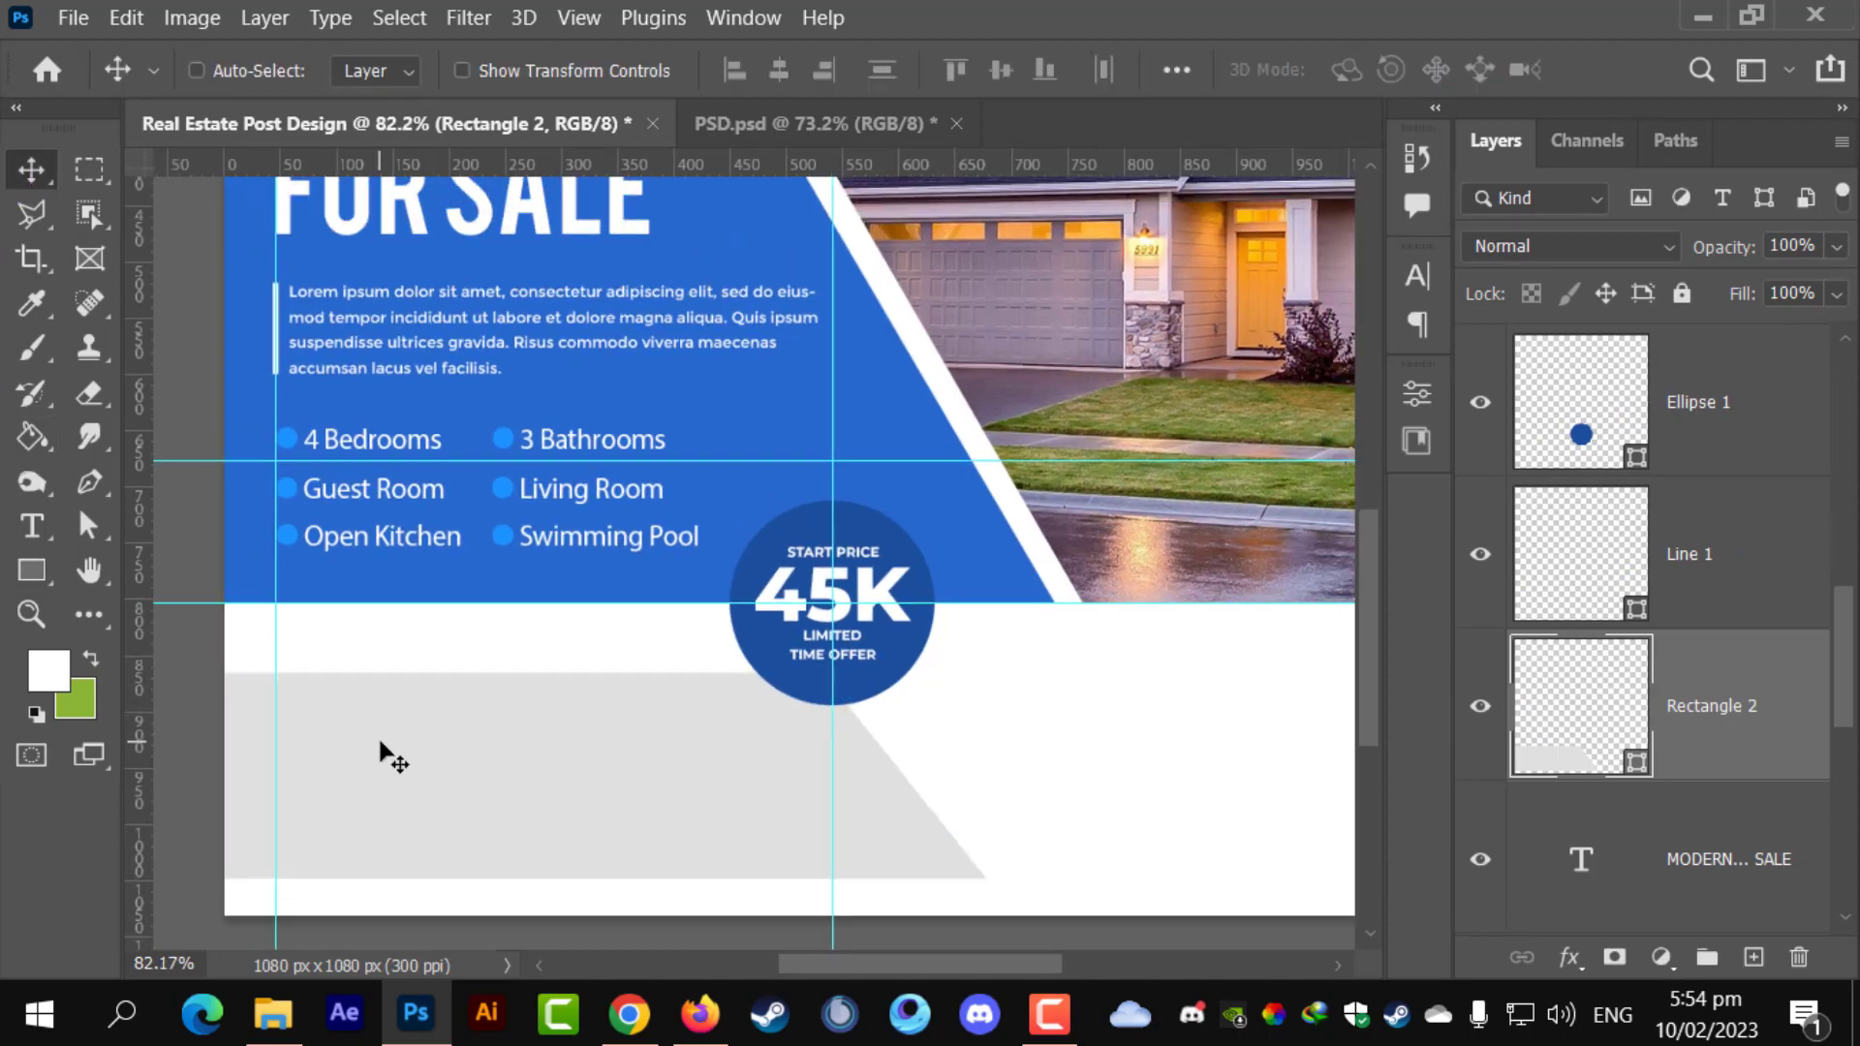
pyautogui.moveTo(382, 752); pyautogui.dragTo(379, 738)
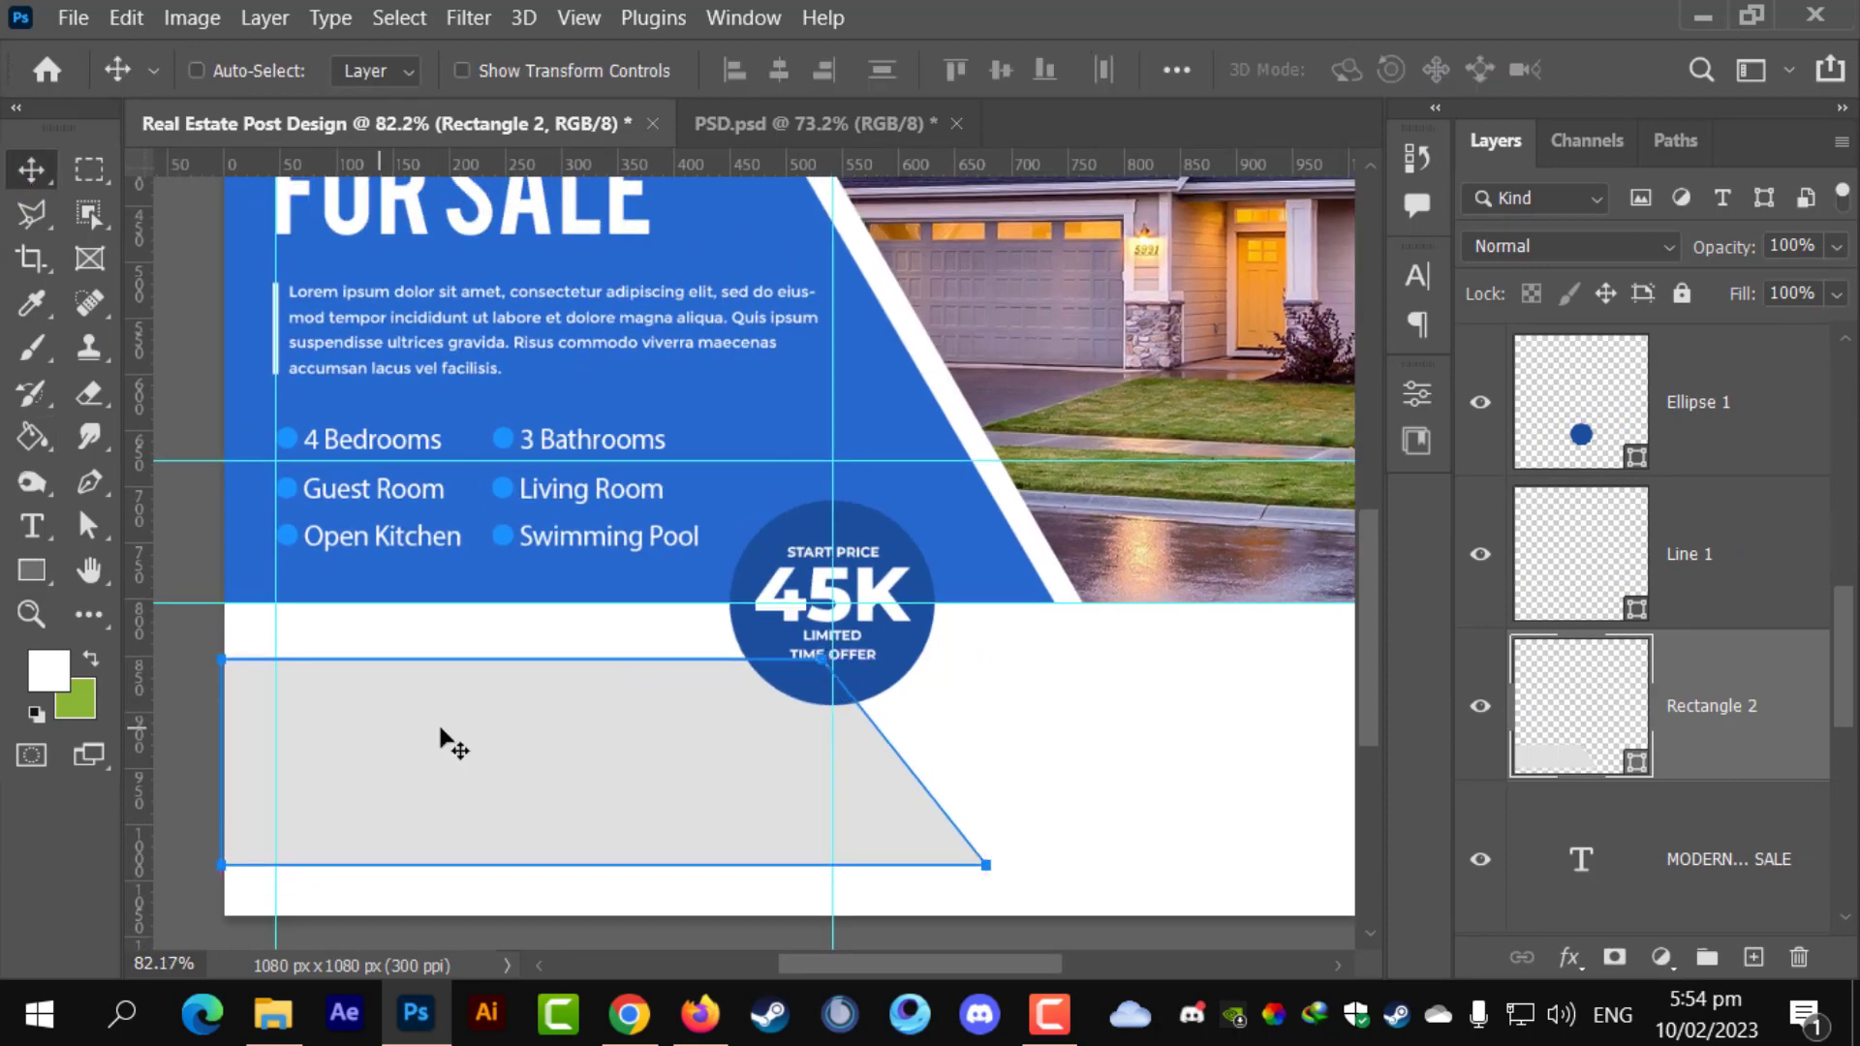
pyautogui.scroll(-8, 714, 756)
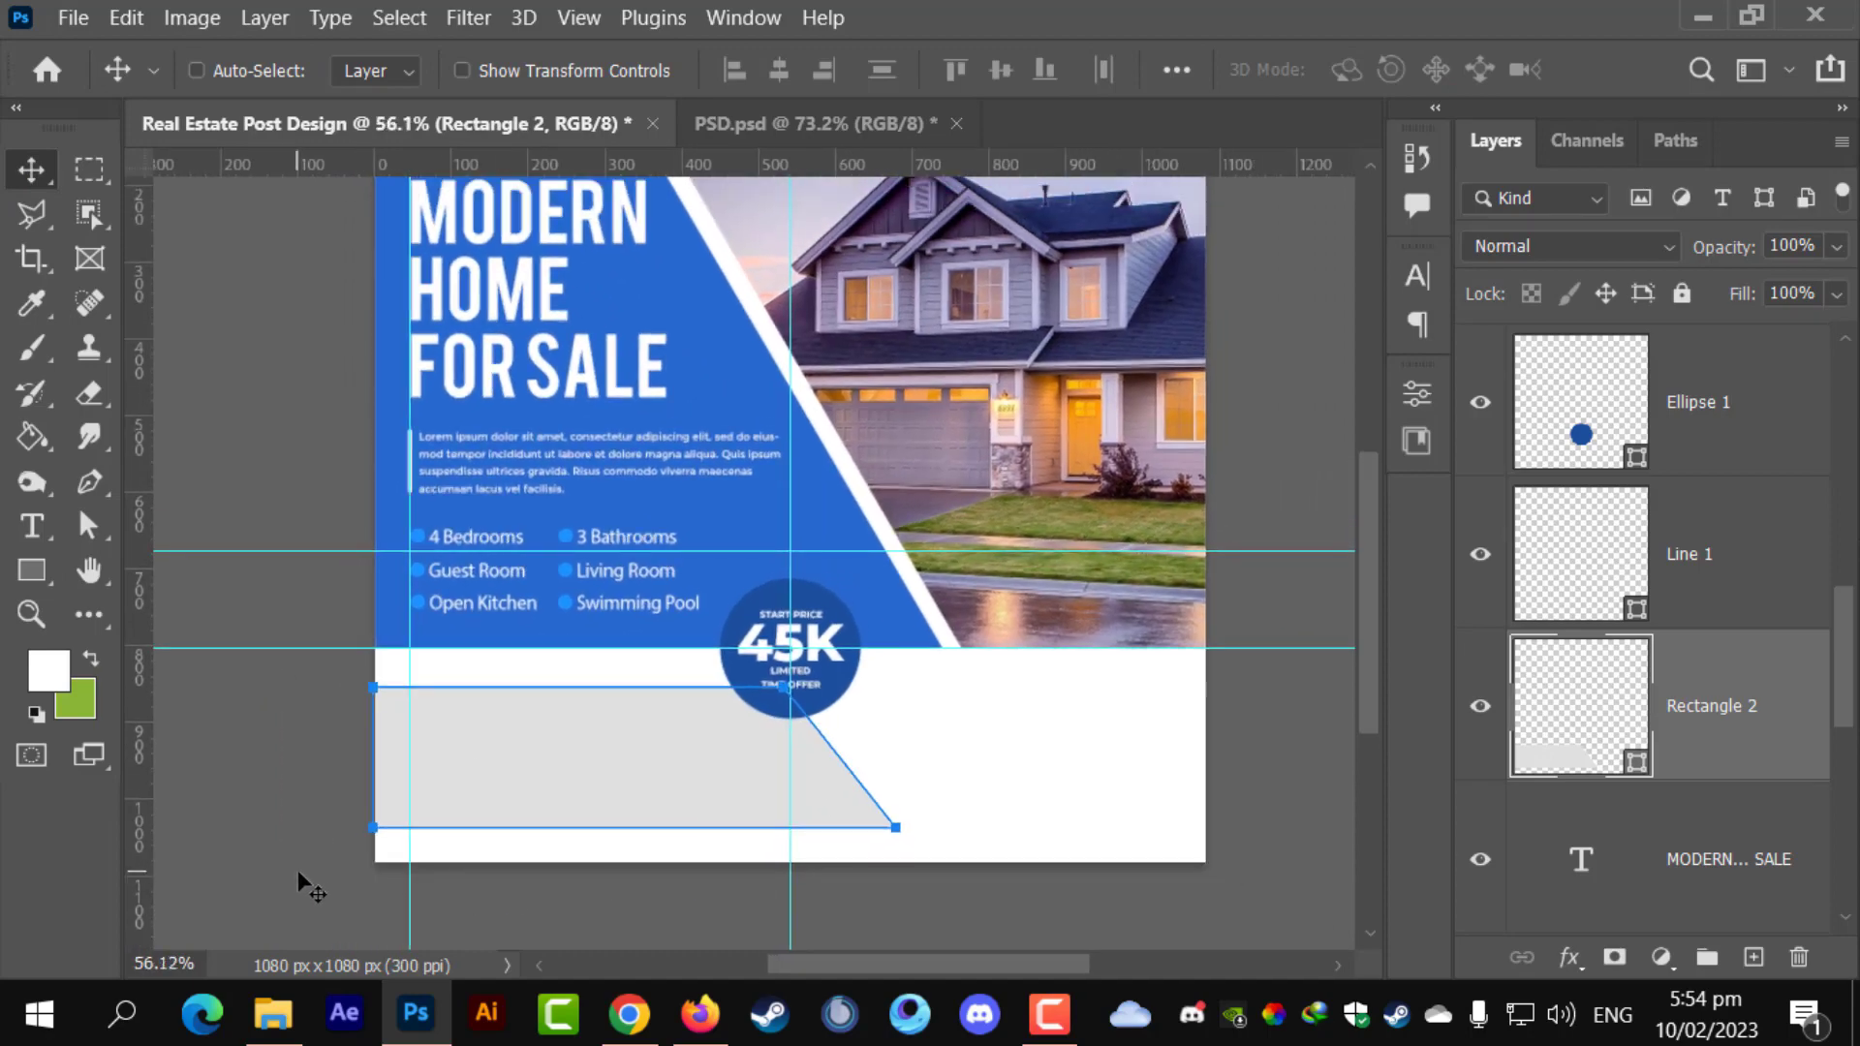
pyautogui.scroll(3, 298, 870)
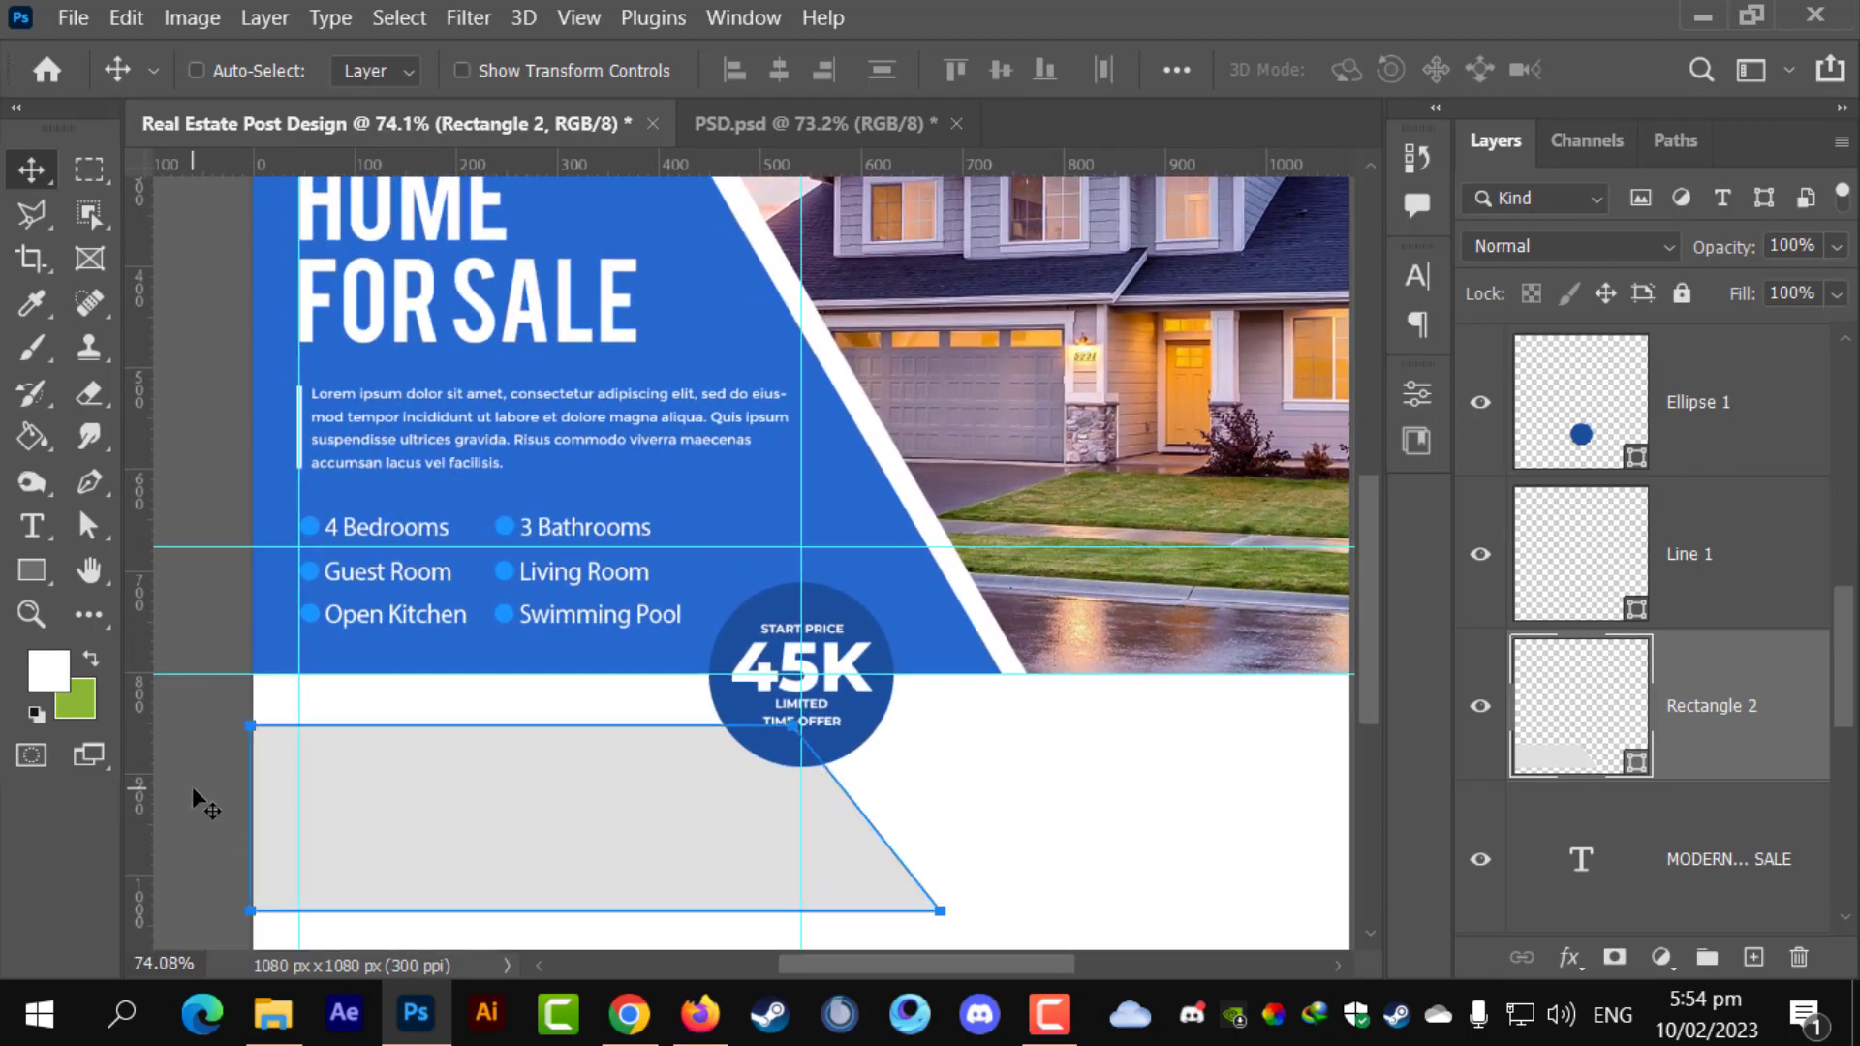
# - Move the contact details group, Group 2, to the top of the layer stack
pyautogui.scroll(1, 520, 752)
pyautogui.moveTo(520, 752); pyautogui.dragTo(533, 717)
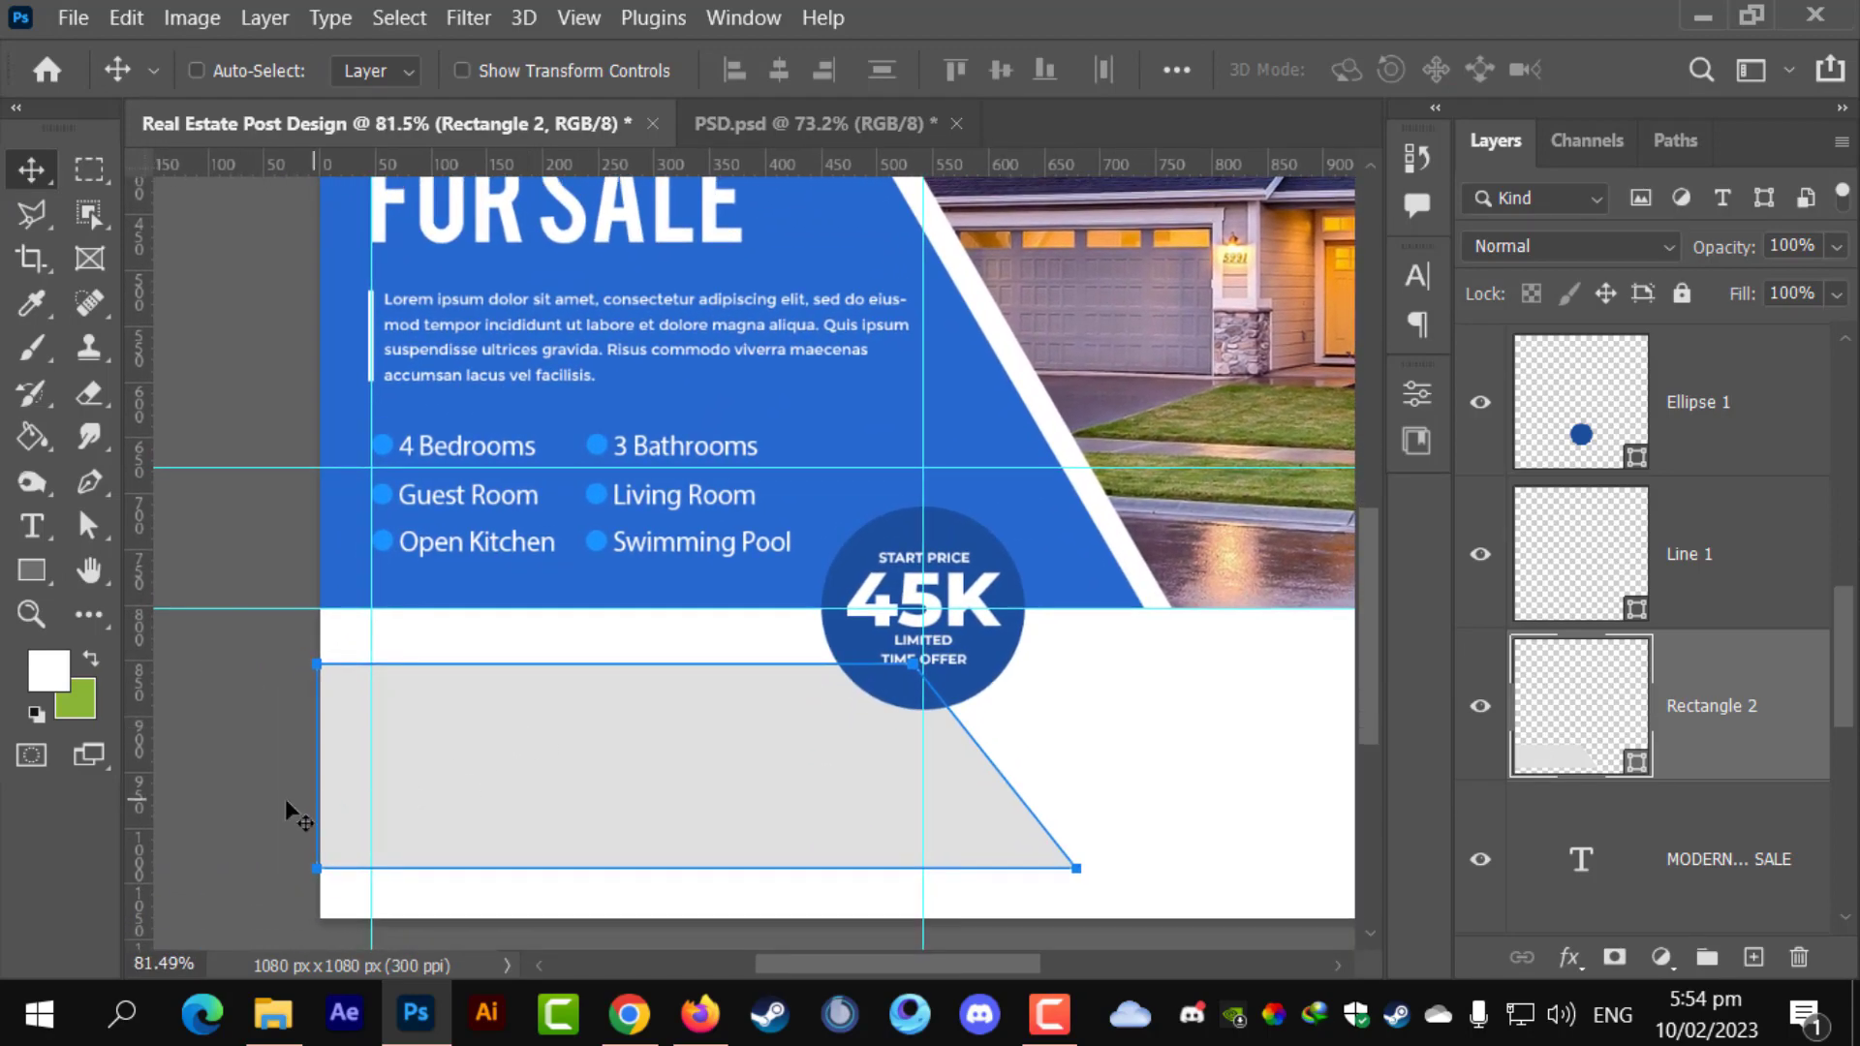
pyautogui.press('Return')
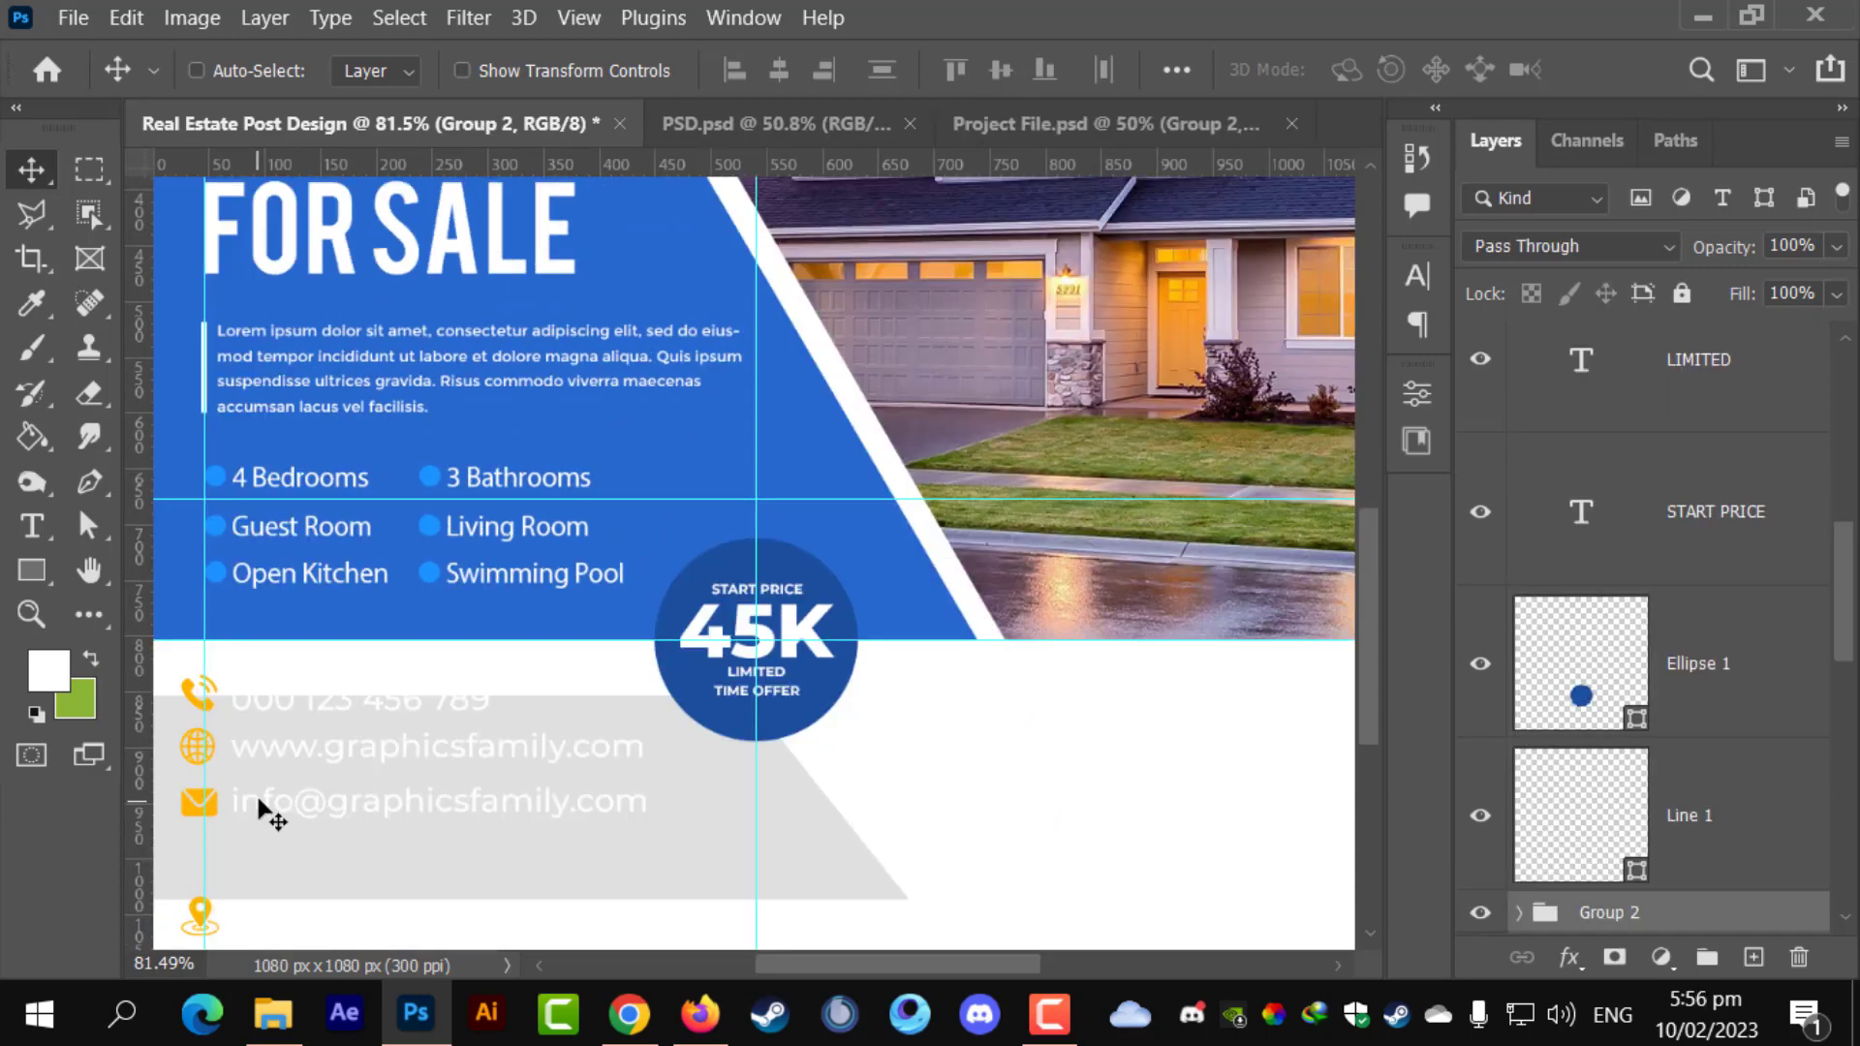
pyautogui.scroll(3, 444, 789)
pyautogui.moveTo(650, 617); pyautogui.dragTo(660, 660)
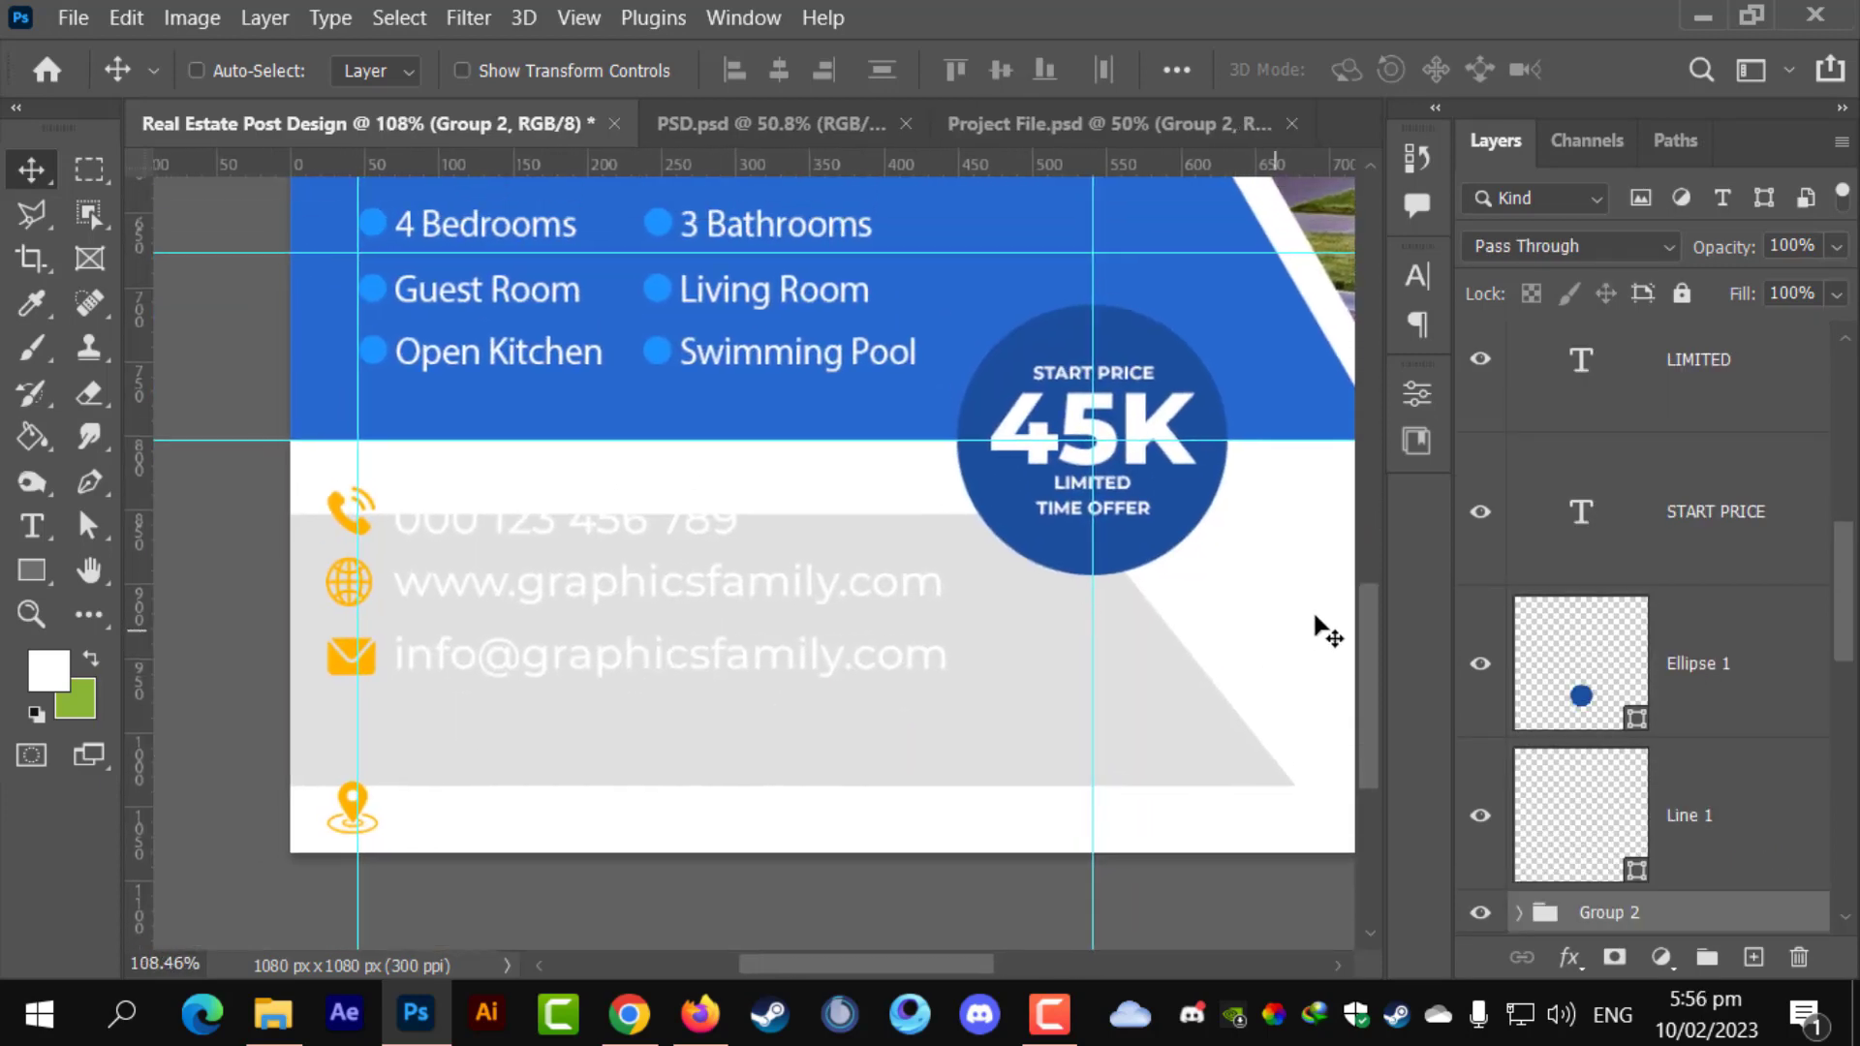
pyautogui.moveTo(1747, 933); pyautogui.dragTo(1660, 308)
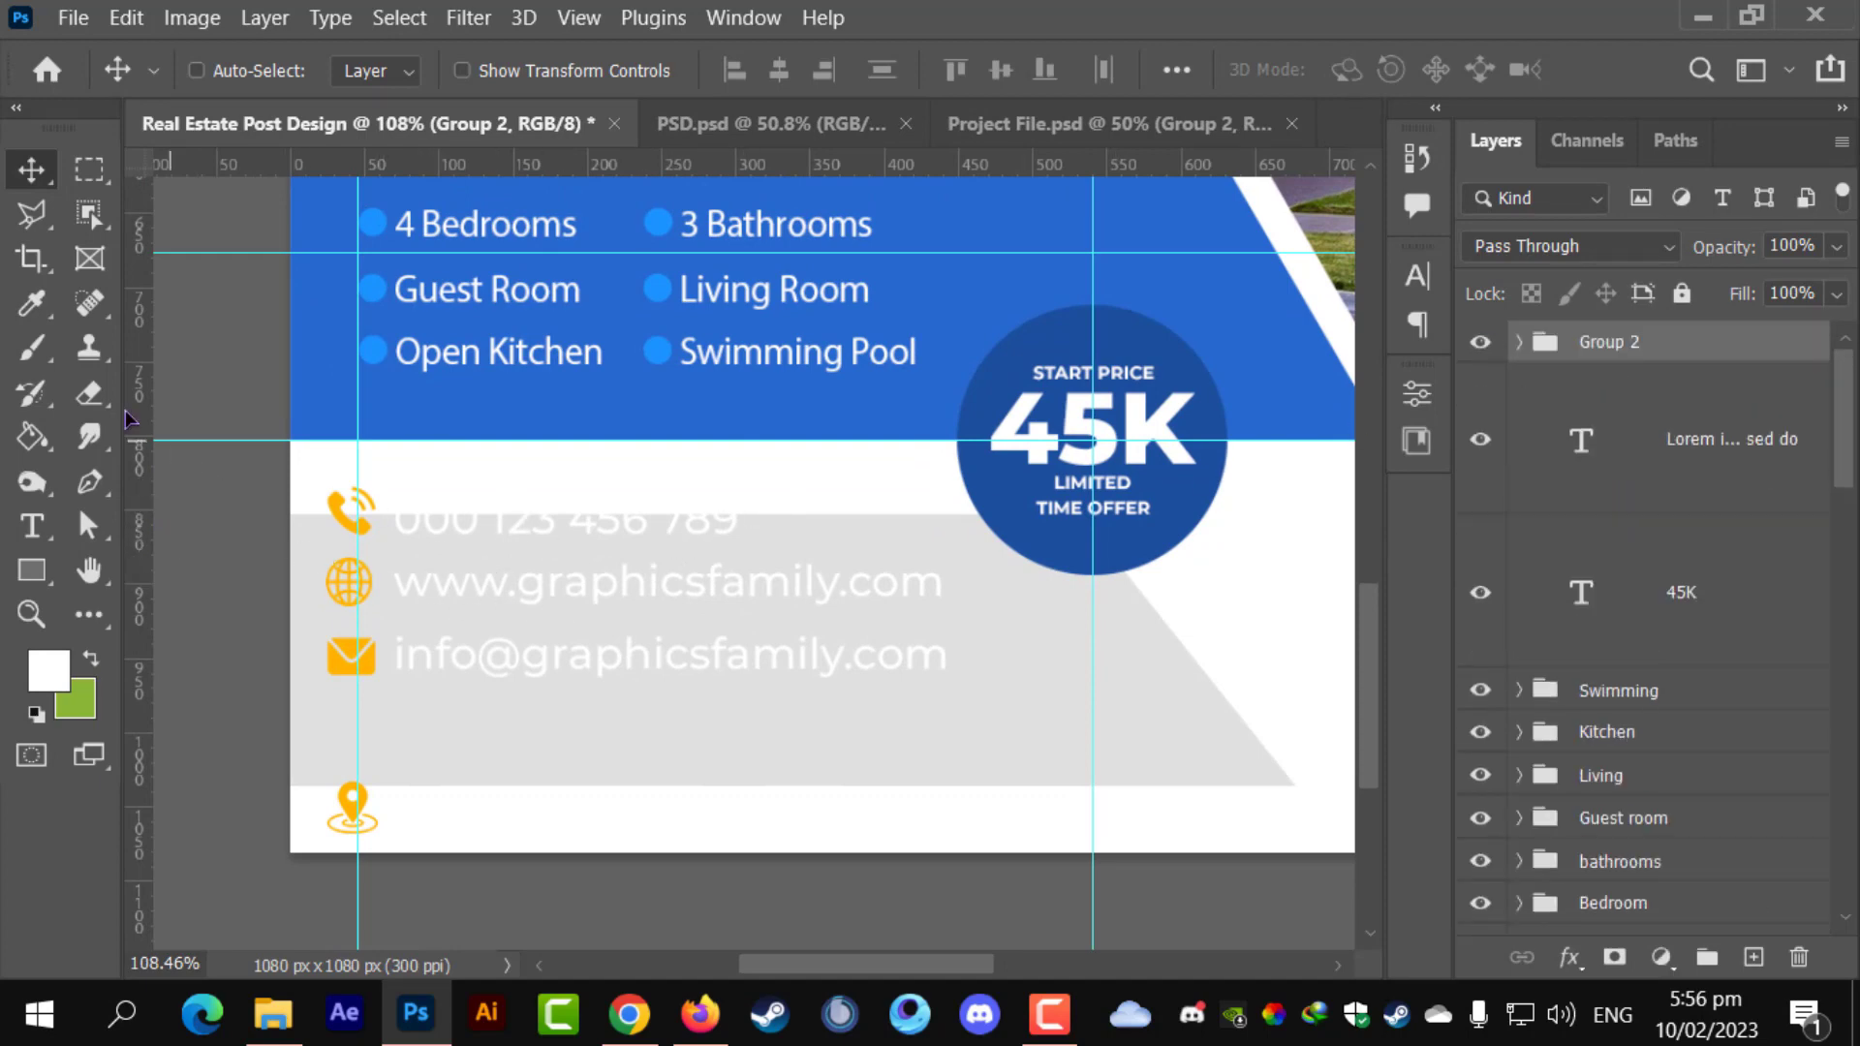
# - Expand Group 2 and group its address text layer together with the location pin icon layer
pyautogui.click(1517, 344)
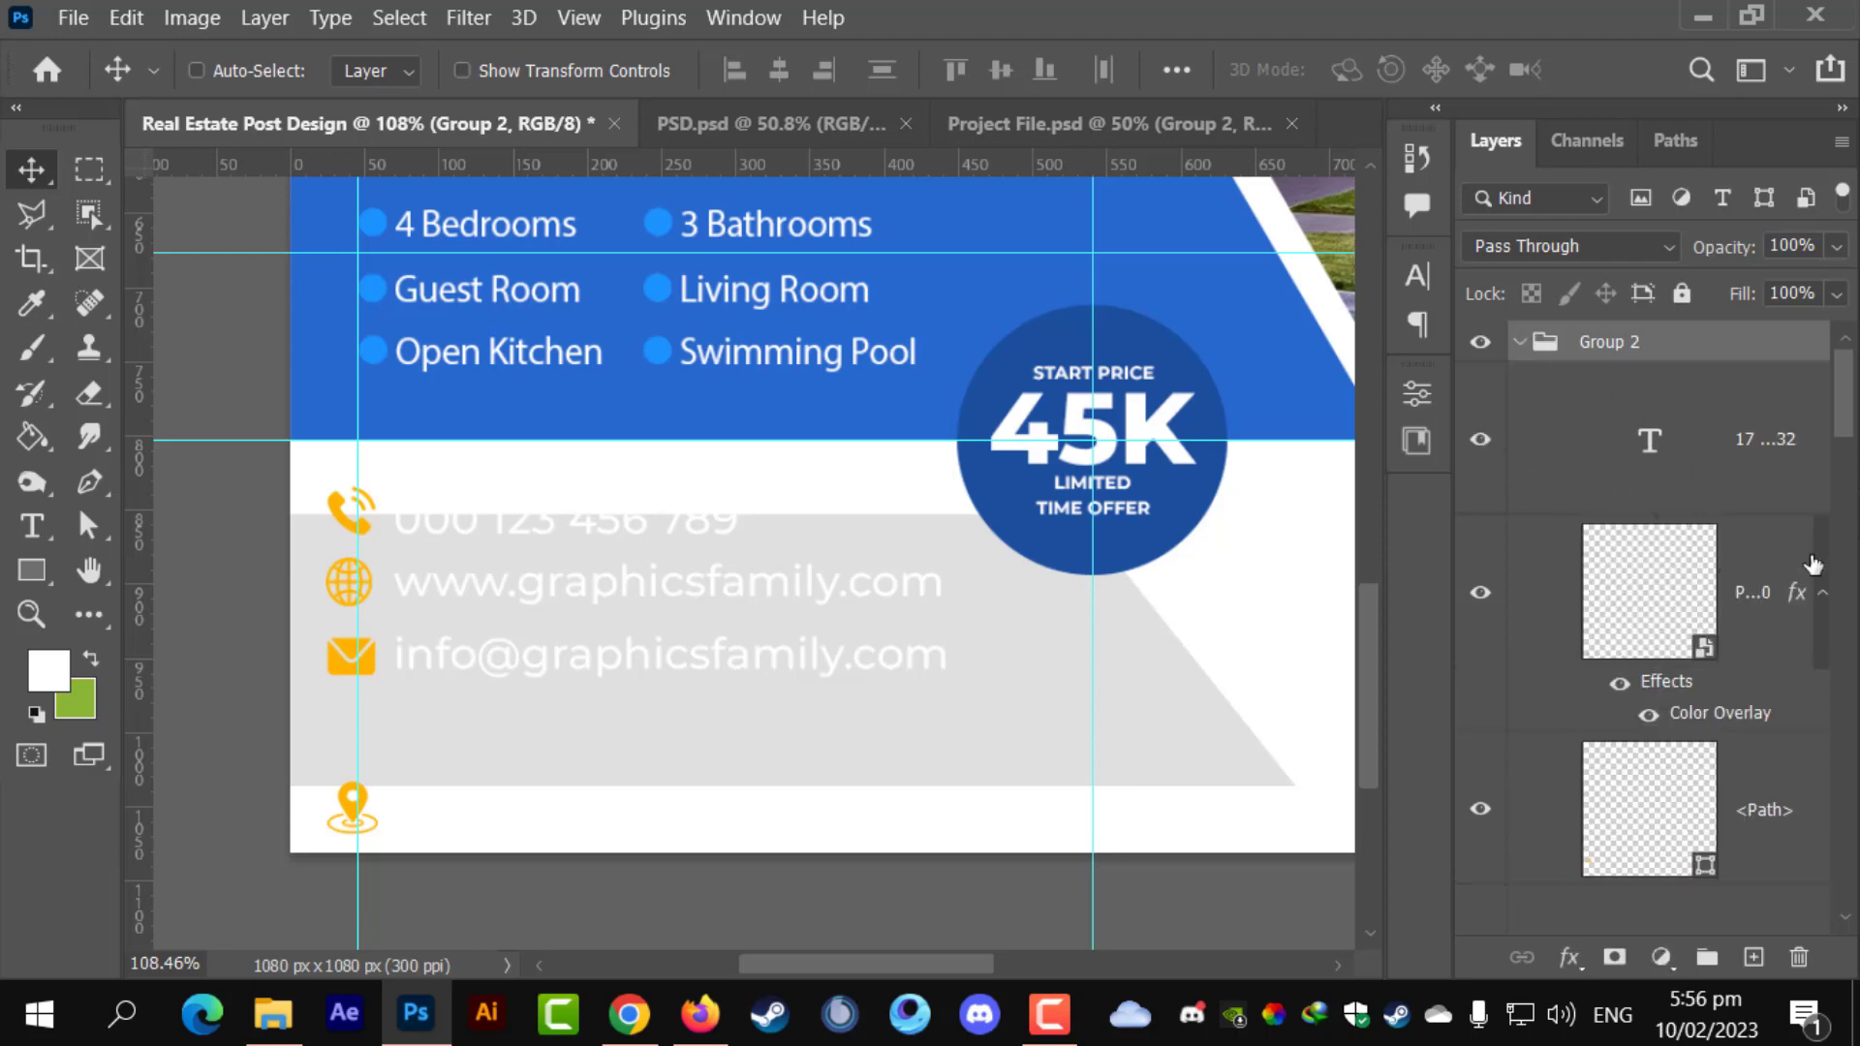
pyautogui.click(1714, 496)
pyautogui.keyDown('ctrl'); pyautogui.click(1746, 610); pyautogui.keyUp('ctrl')
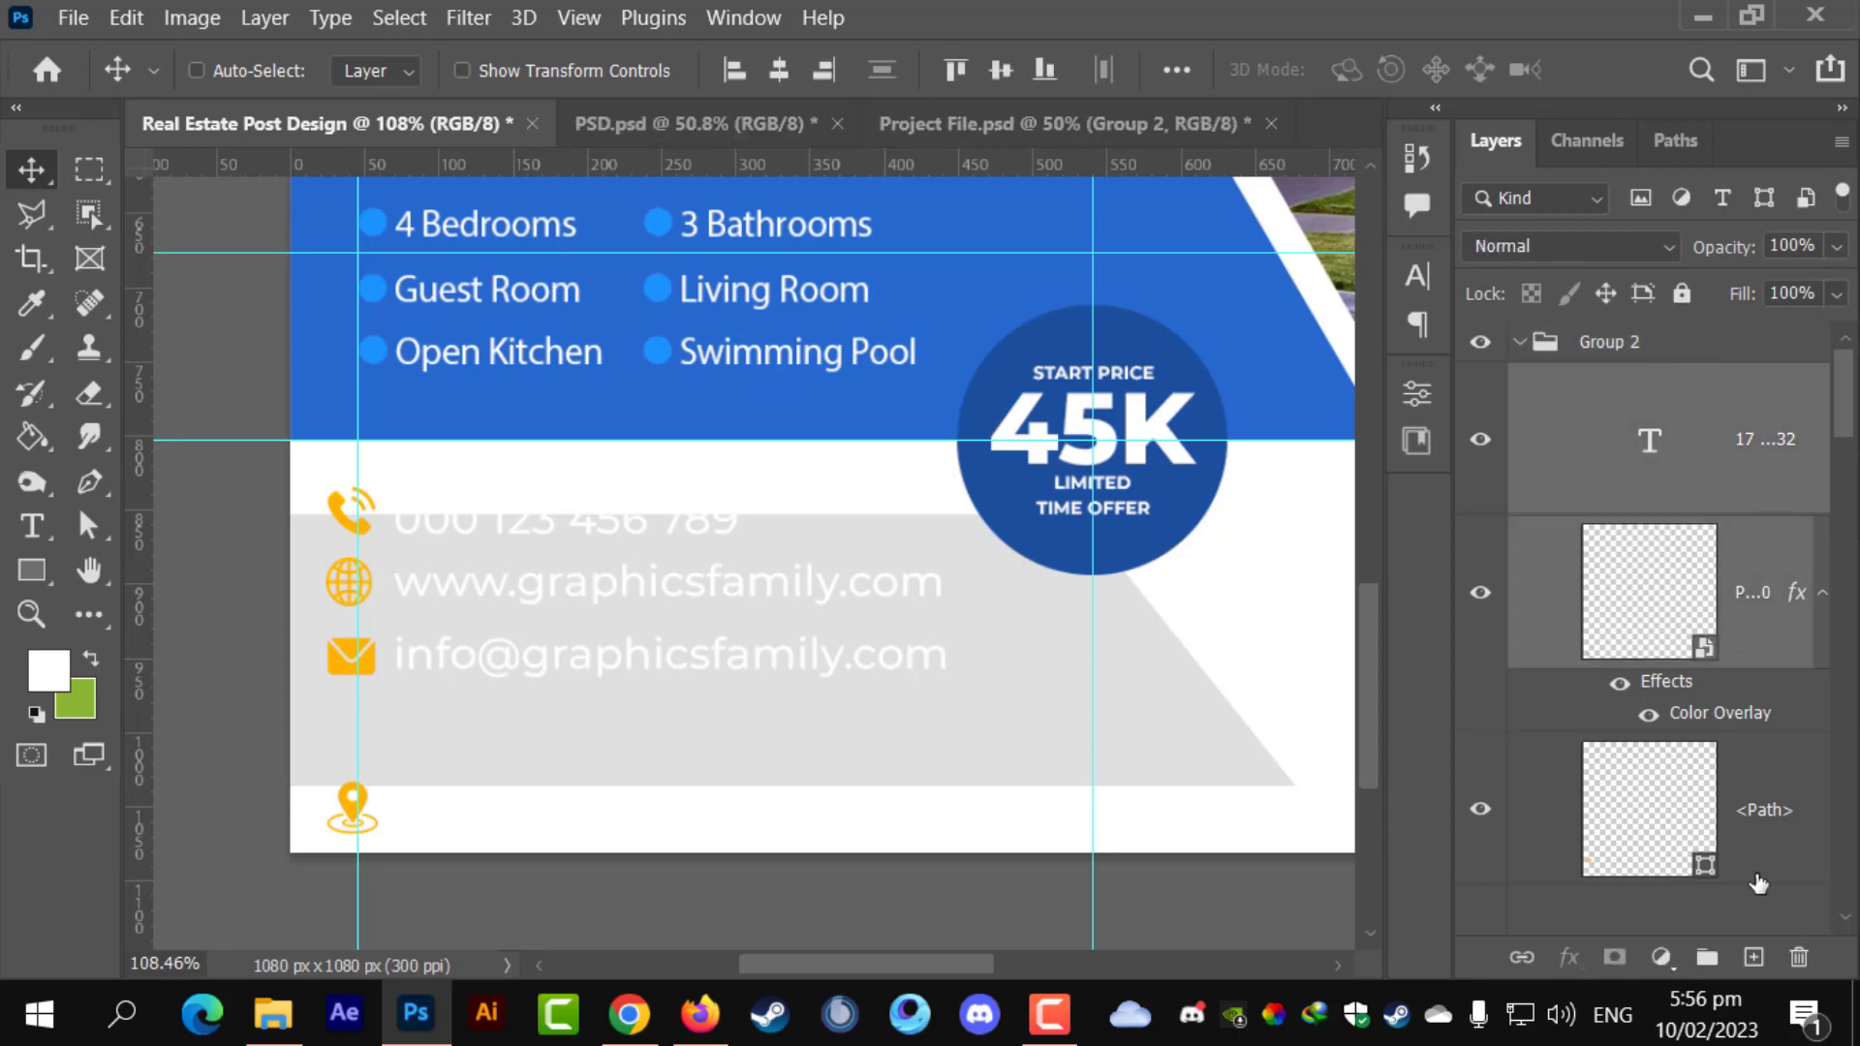
pyautogui.hotkey('ctrl', 'g')
# - Recolor the envelope icon to blue #2769cd by sampling the large blue shape on the canvas
pyautogui.click(1744, 509)
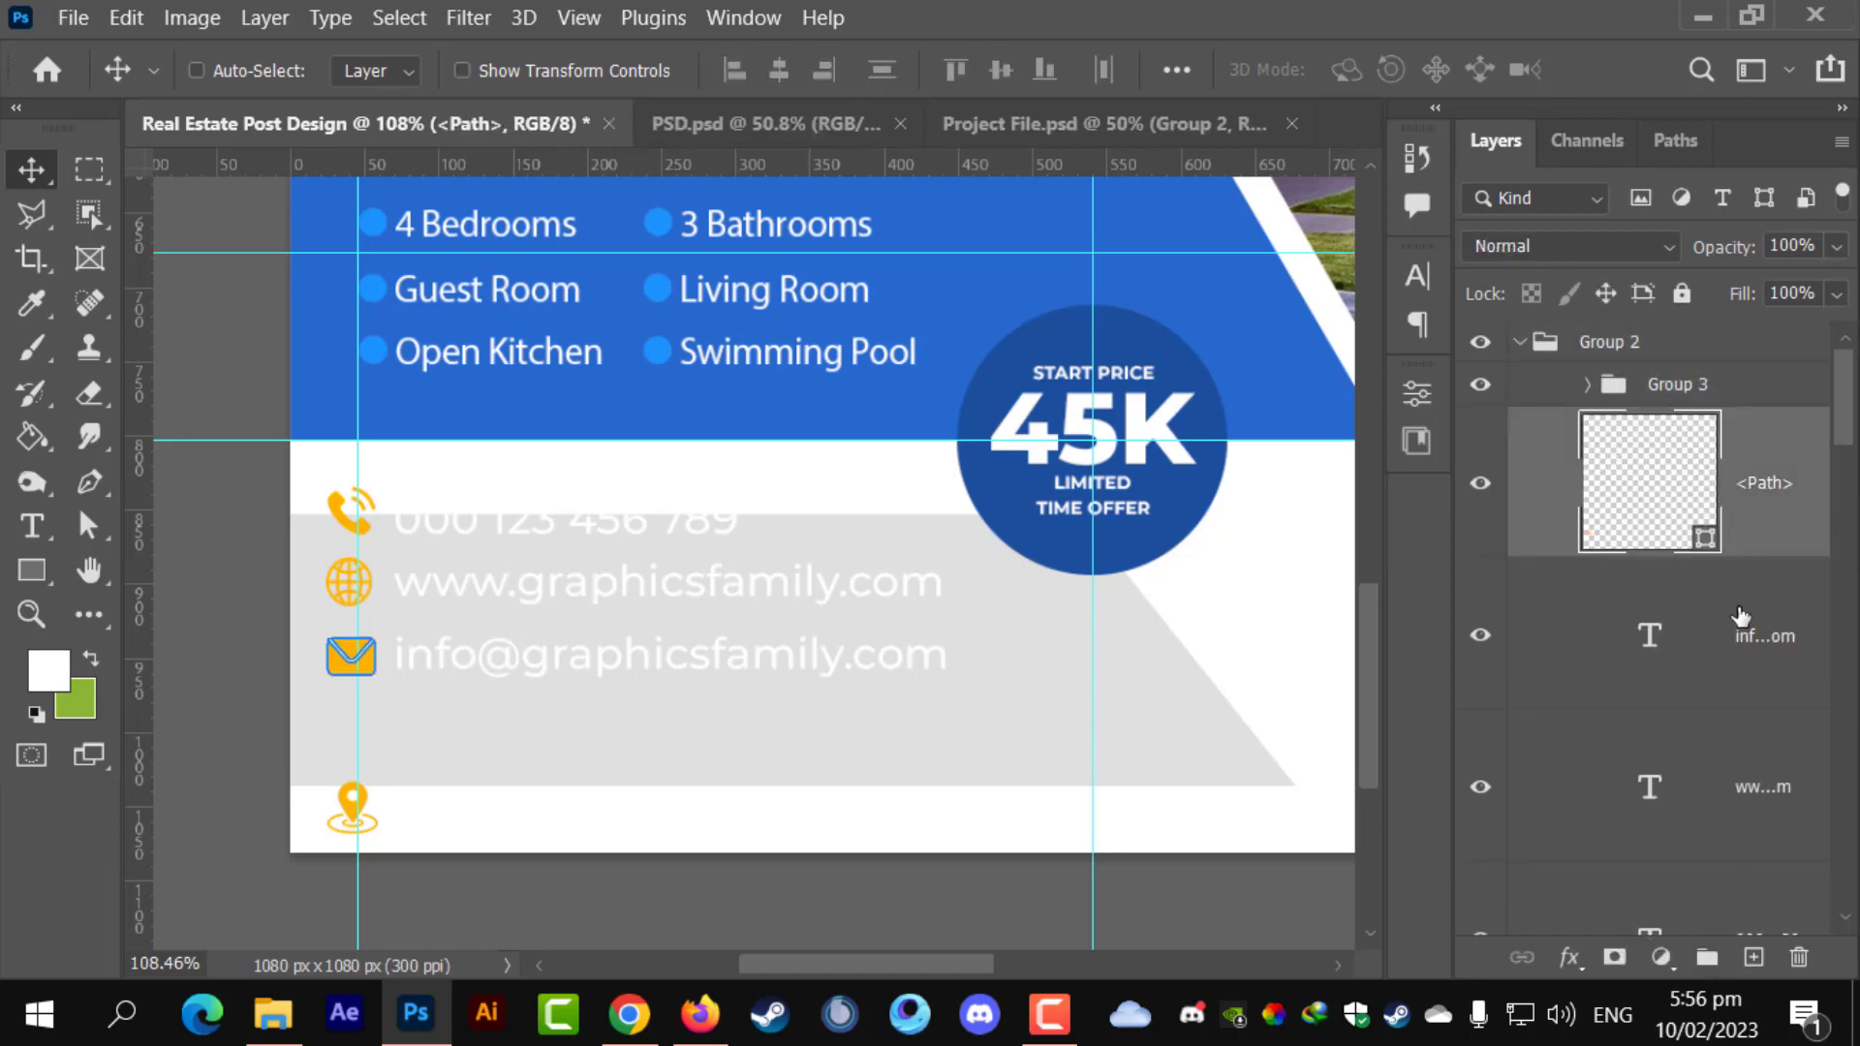
pyautogui.doubleClick(1658, 512)
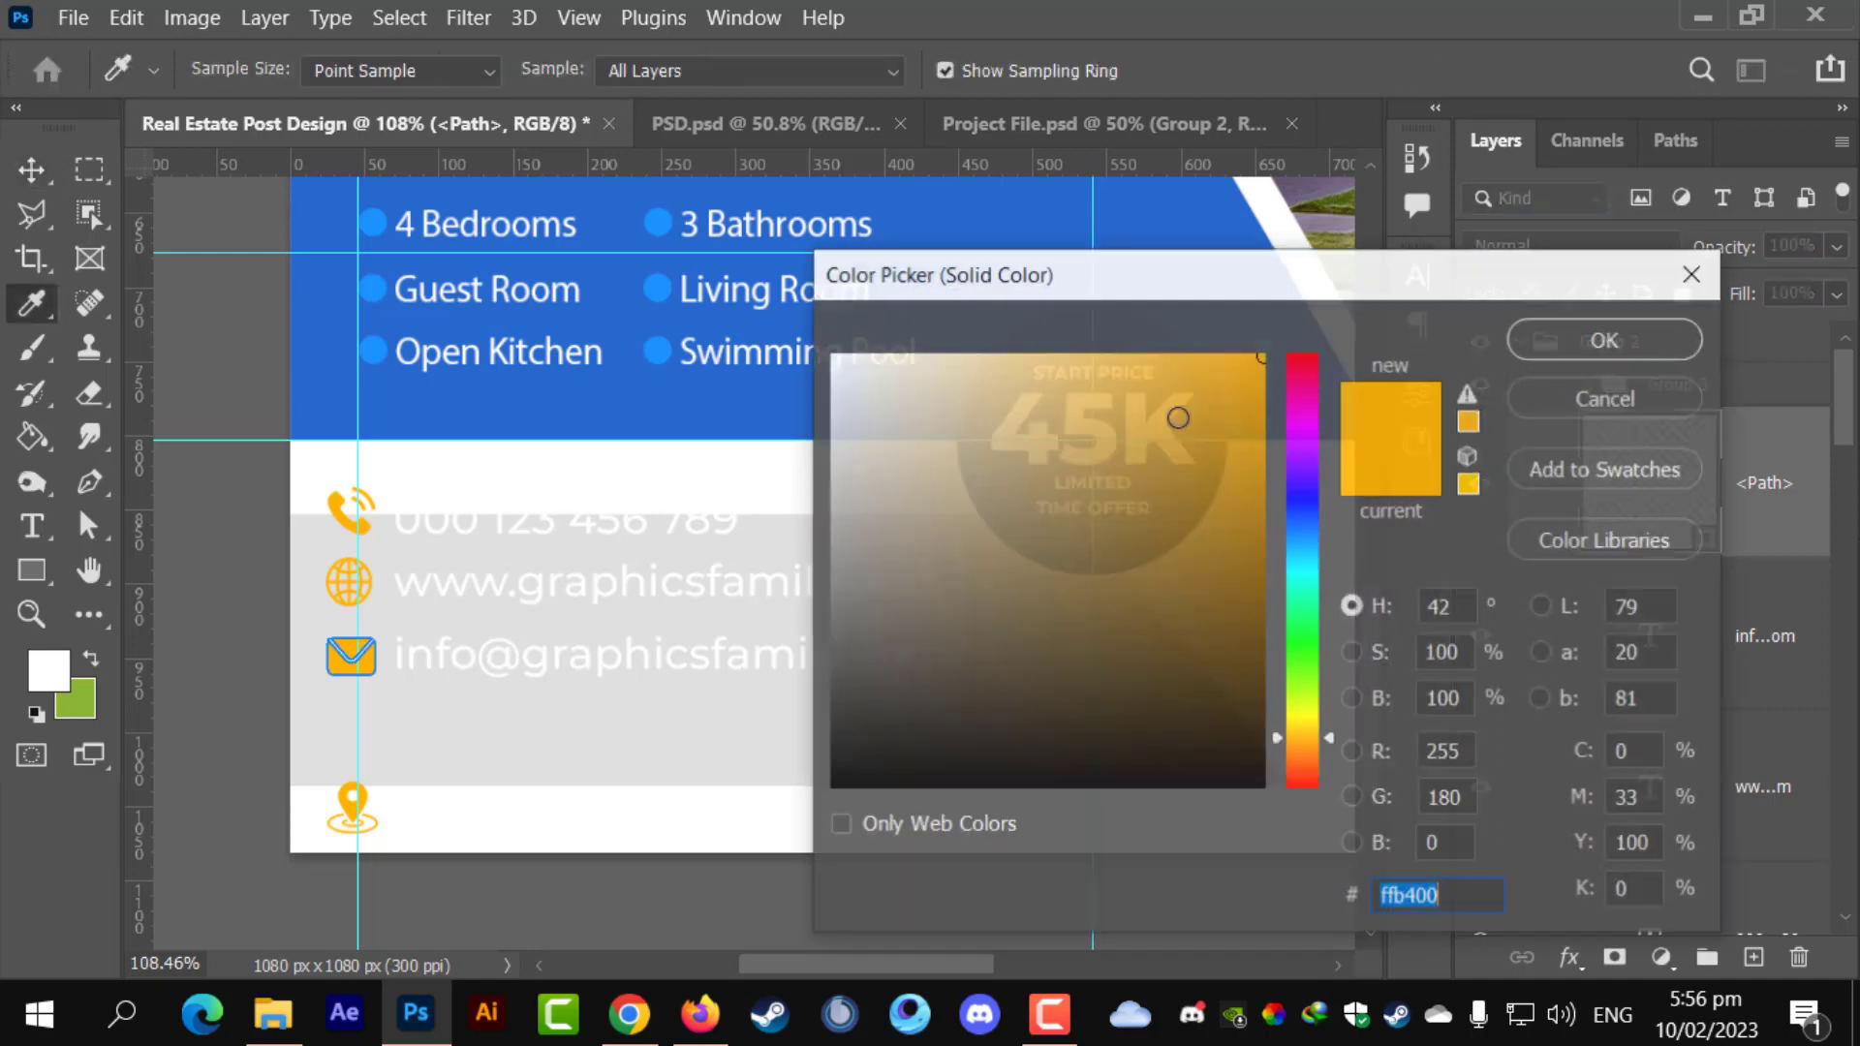
pyautogui.click(615, 405)
pyautogui.click(1569, 341)
pyautogui.press('v')
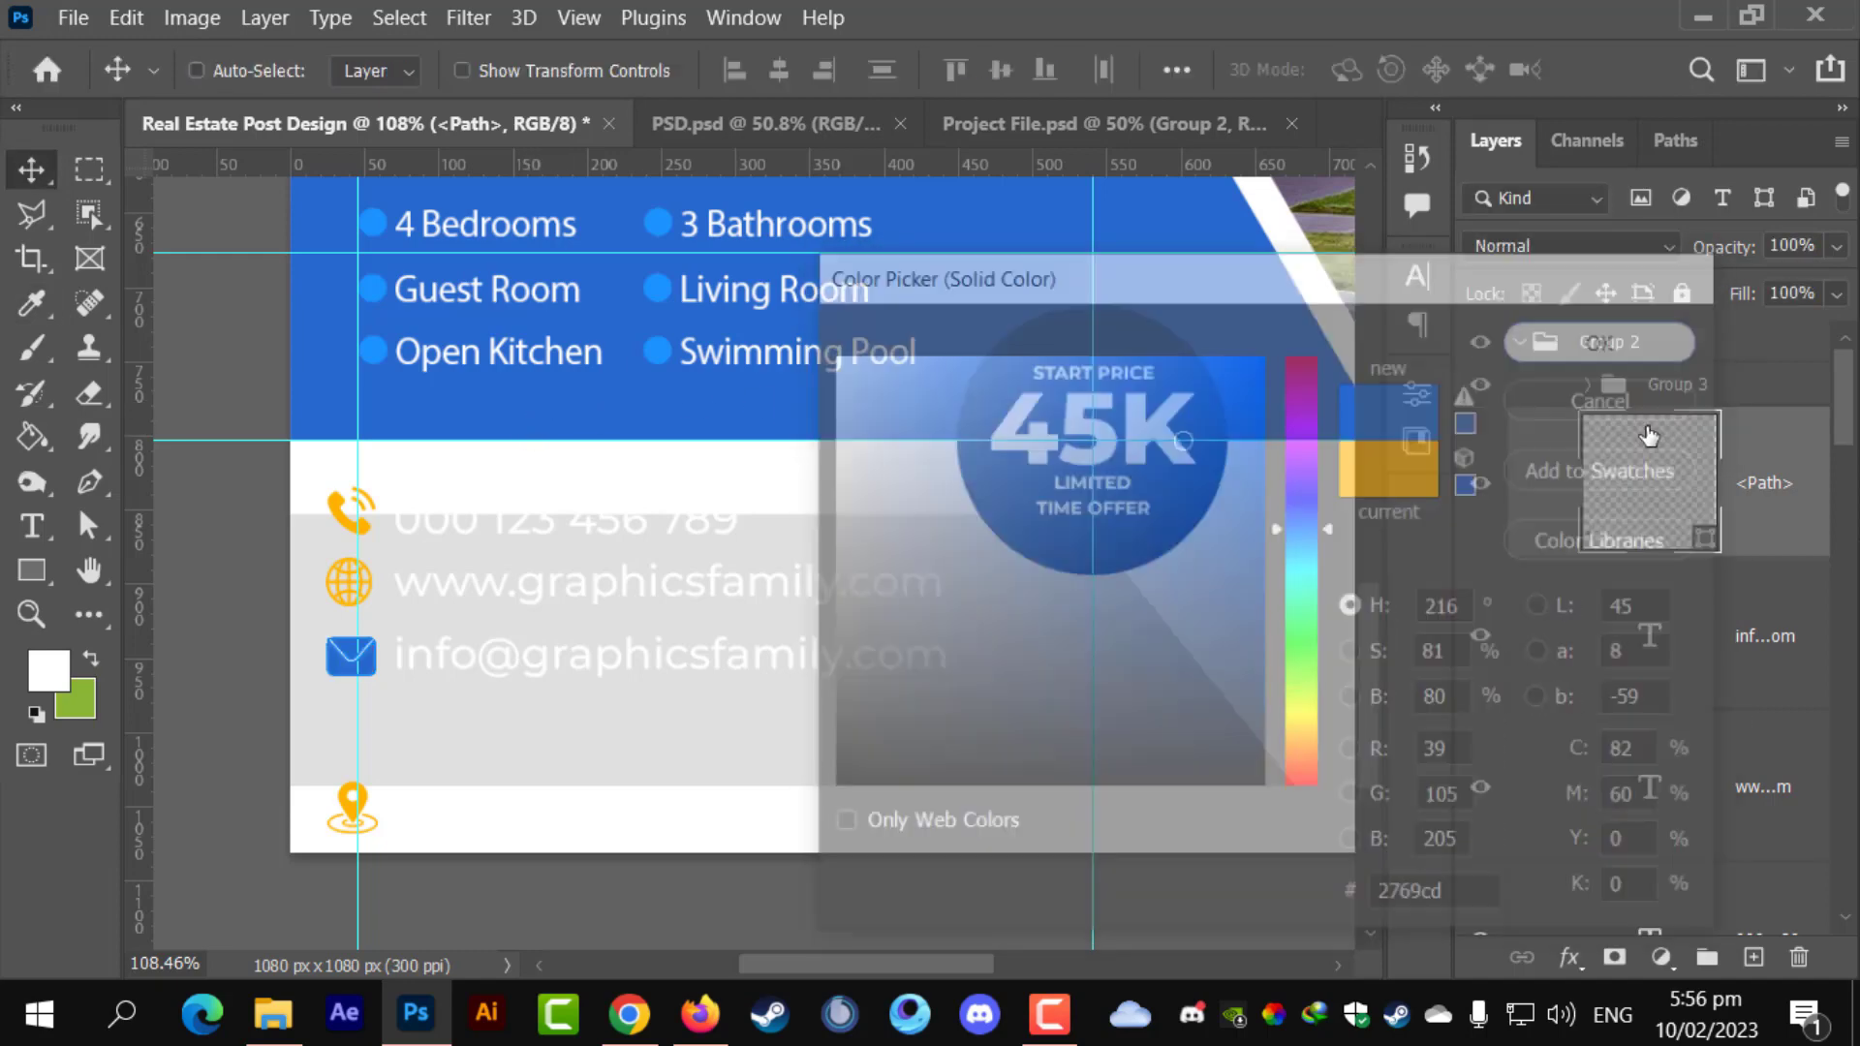
# - Change the globe icon's Color Overlay to the blue sampled from the large shape behind the feature list
pyautogui.scroll(-3, 1685, 716)
pyautogui.scroll(-1, 1685, 717)
pyautogui.click(1686, 717)
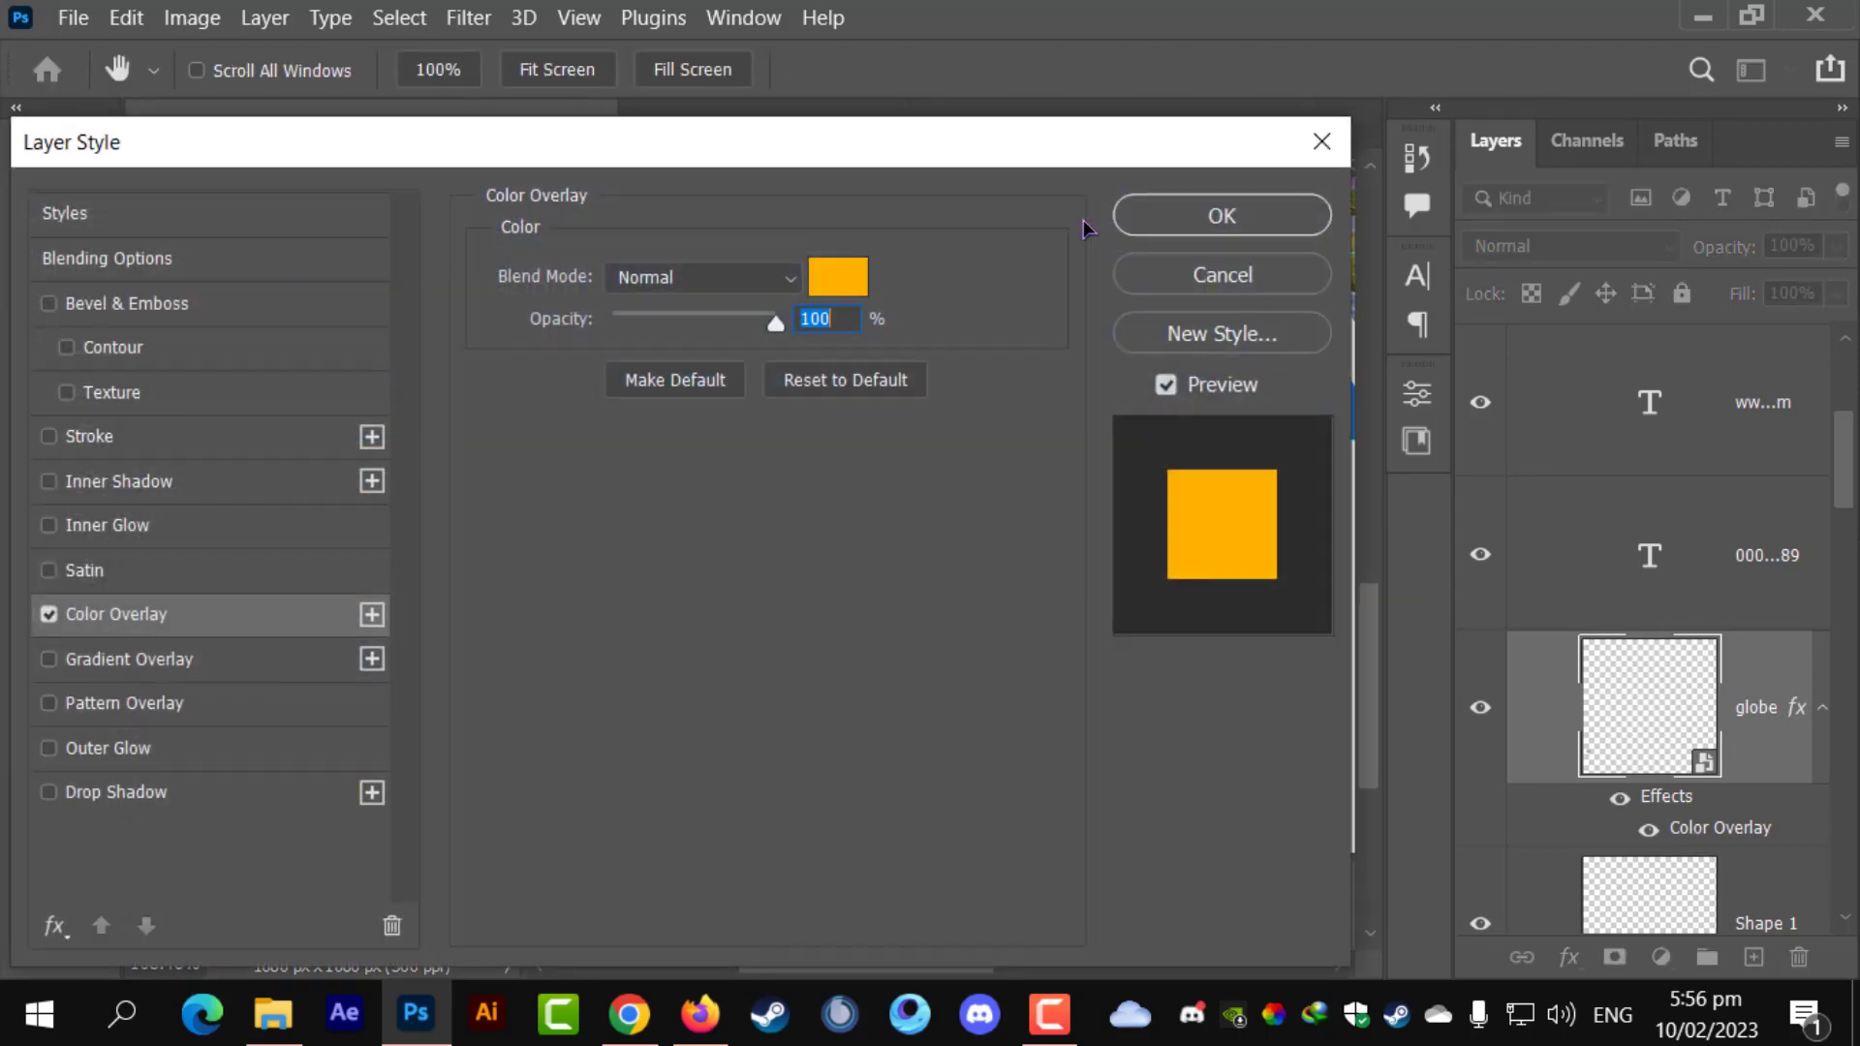
pyautogui.moveTo(1008, 146); pyautogui.dragTo(1575, 344)
pyautogui.click(1410, 484)
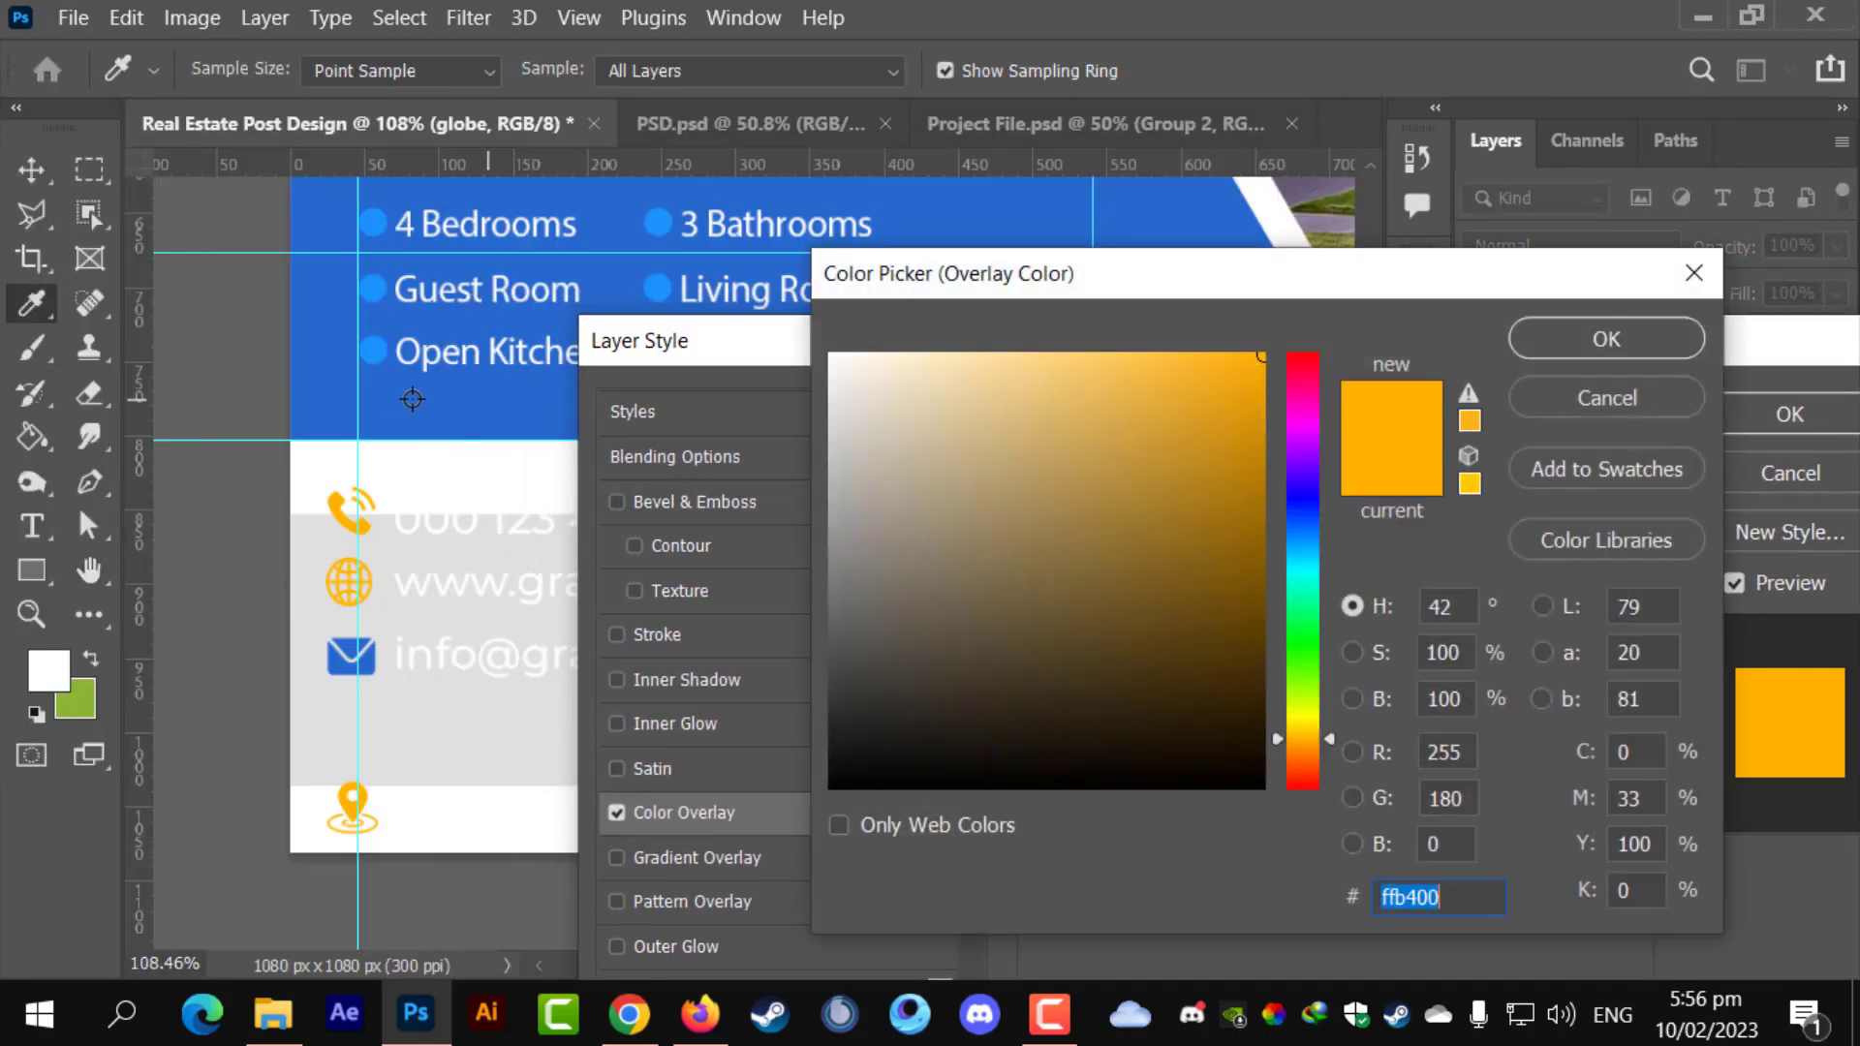
pyautogui.click(408, 399)
pyautogui.click(1666, 357)
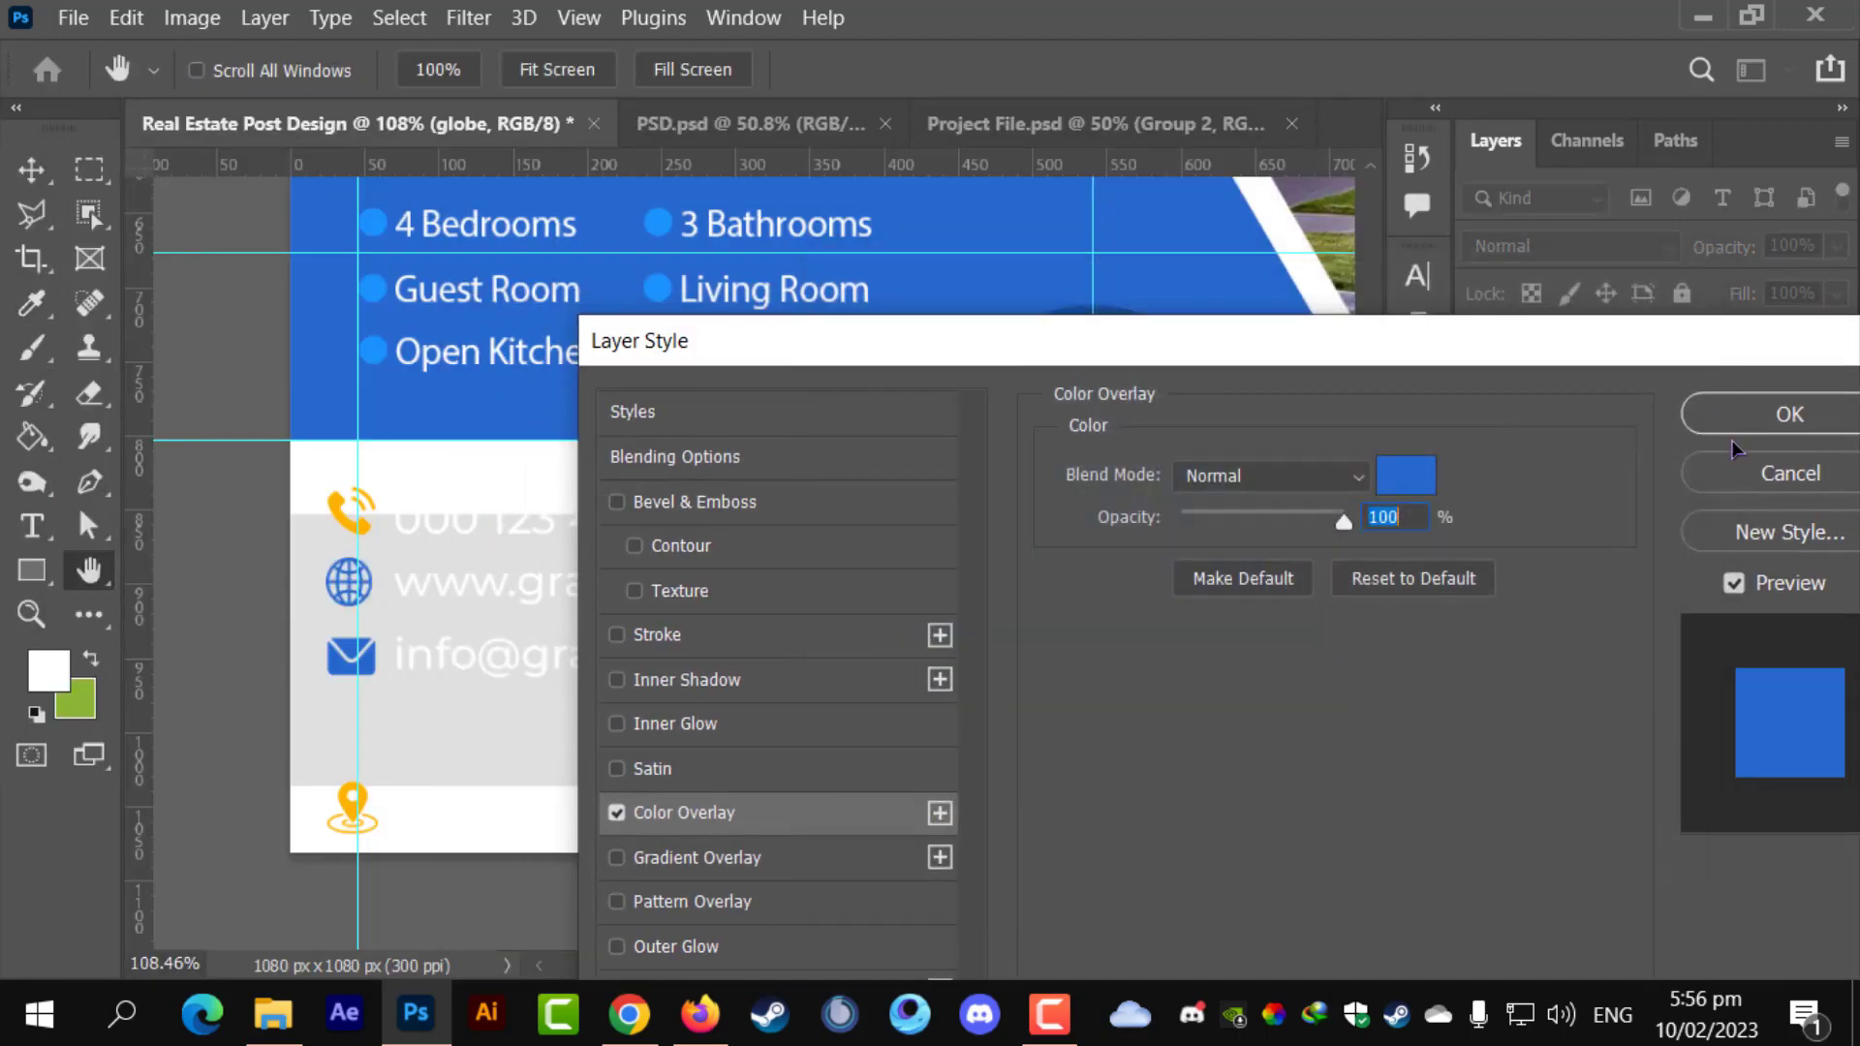
pyautogui.click(1789, 414)
# - Recolor the phone icon, Shape 1, with the blue sampled from the large shape
pyautogui.click(1712, 802)
pyautogui.doubleClick(1712, 802)
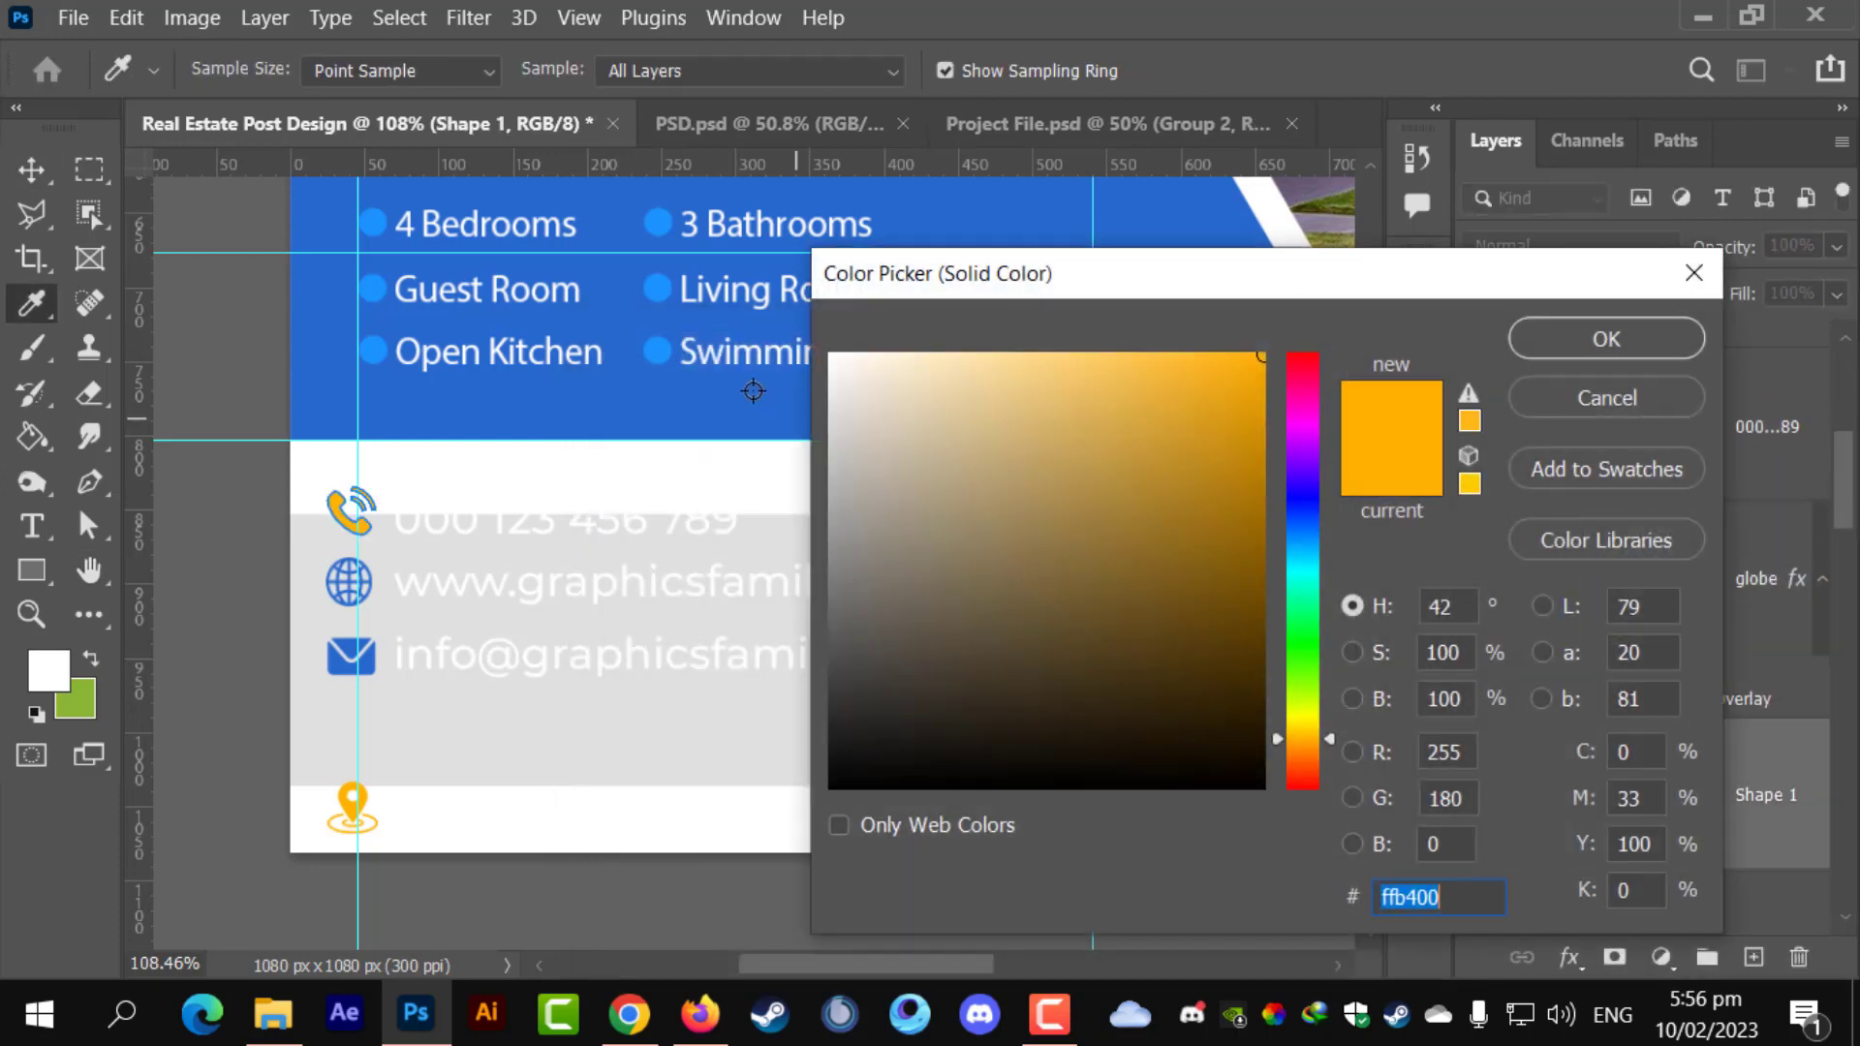
pyautogui.click(816, 389)
pyautogui.click(1594, 339)
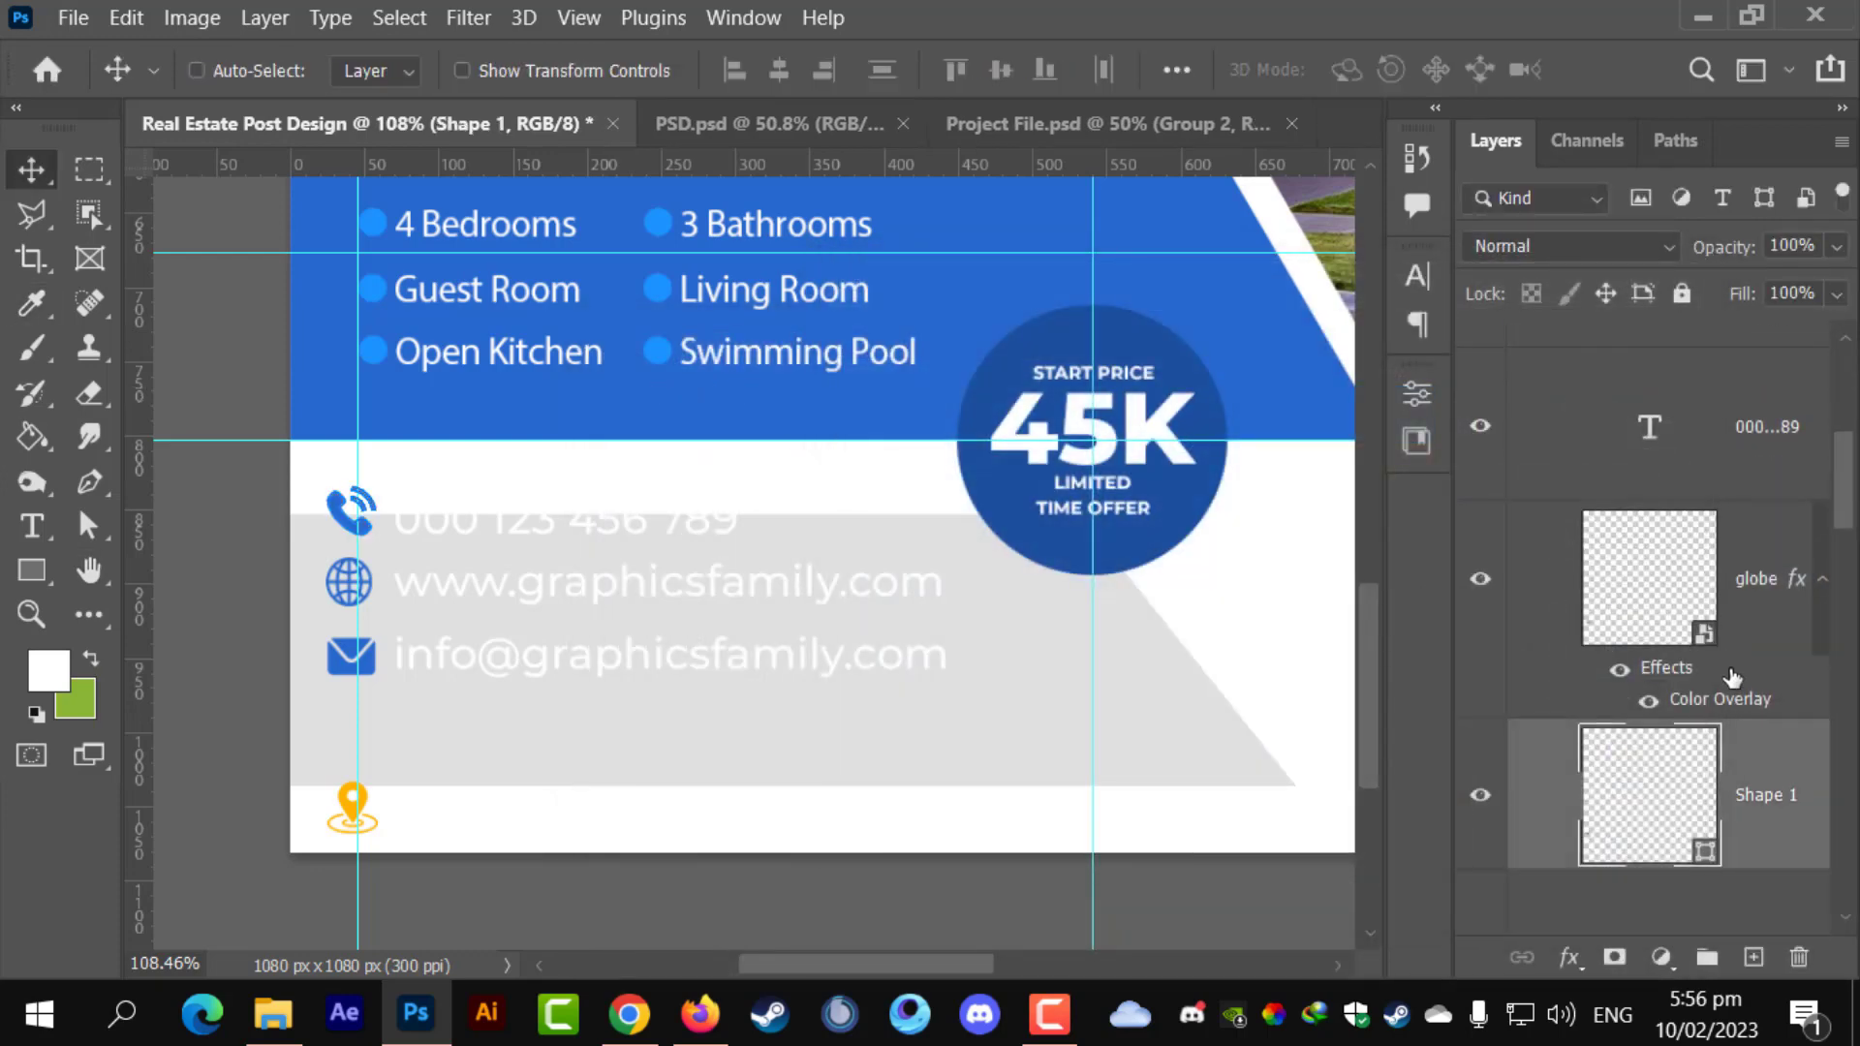
# - Select the phone, website and e-mail text layers together and set their text color to black #000000
pyautogui.scroll(2, 1773, 775)
pyautogui.scroll(2, 1748, 607)
pyautogui.click(1734, 616)
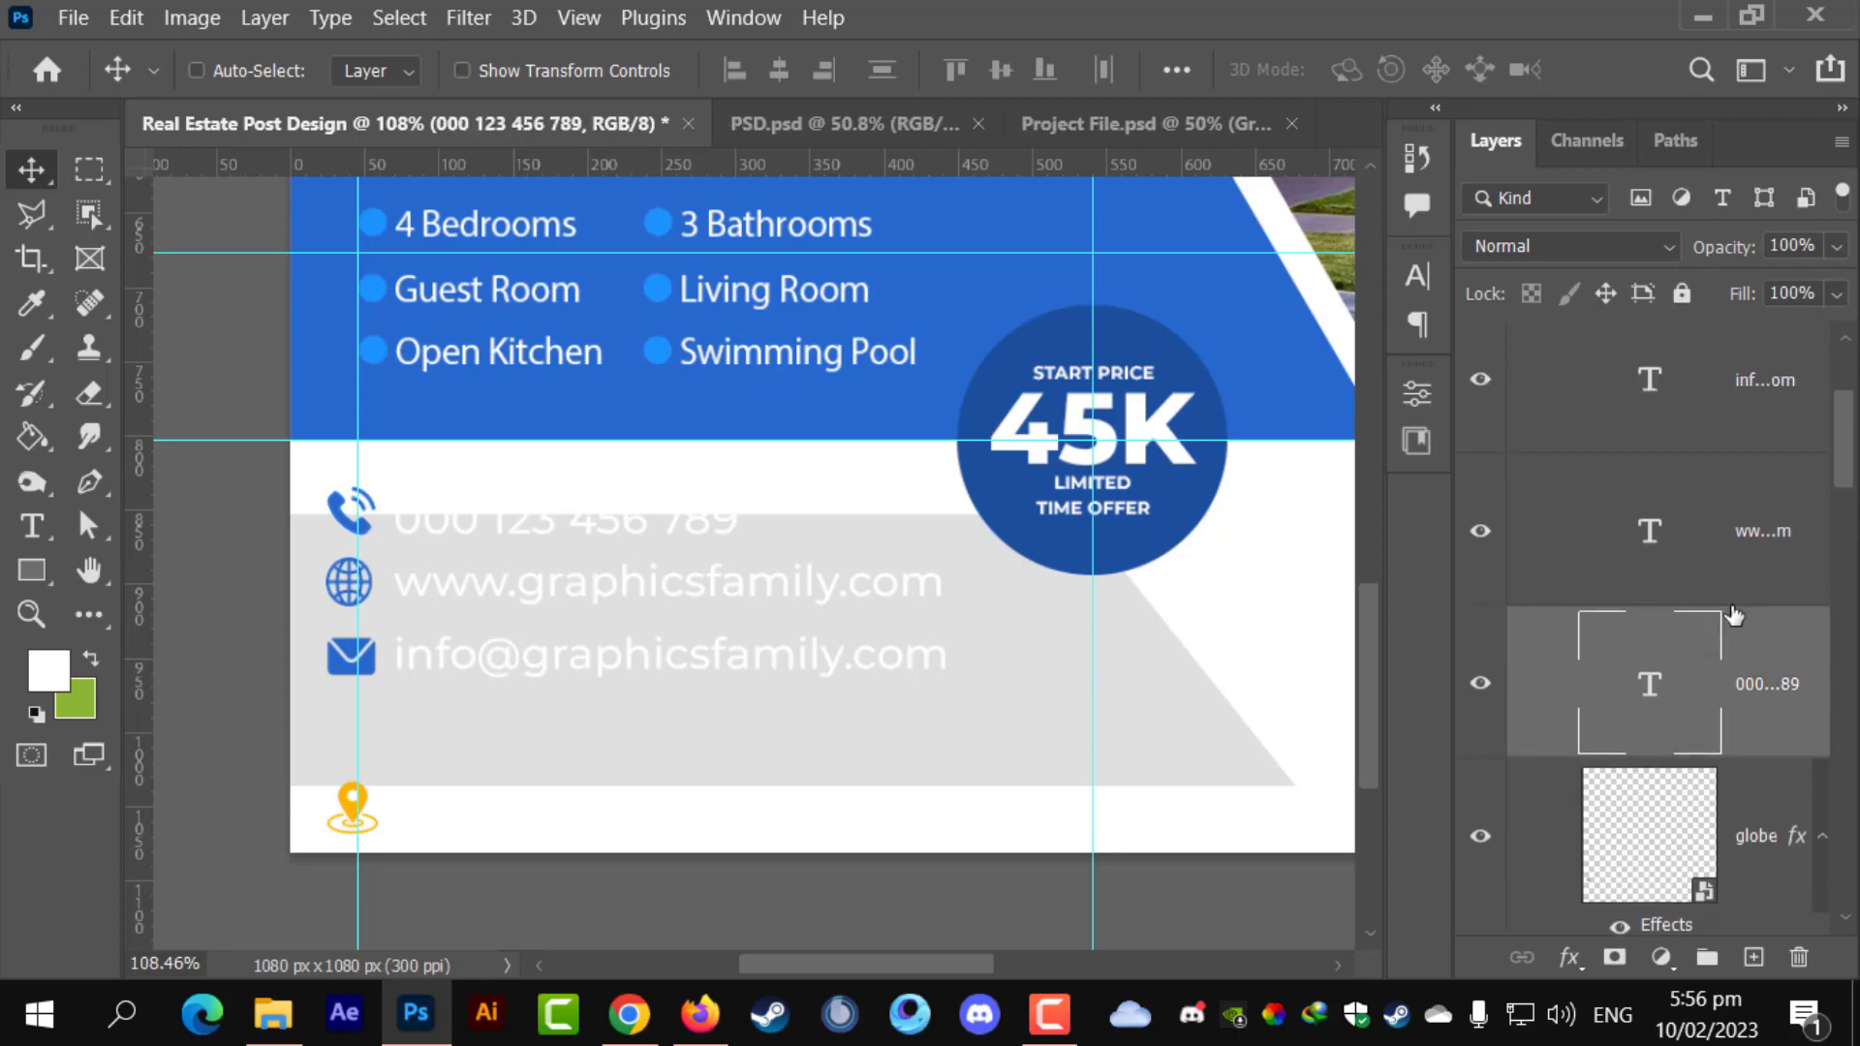
pyautogui.keyDown('ctrl'); pyautogui.click(1800, 557); pyautogui.keyUp('ctrl')
pyautogui.keyDown('ctrl'); pyautogui.click(1511, 415); pyautogui.keyUp('ctrl')
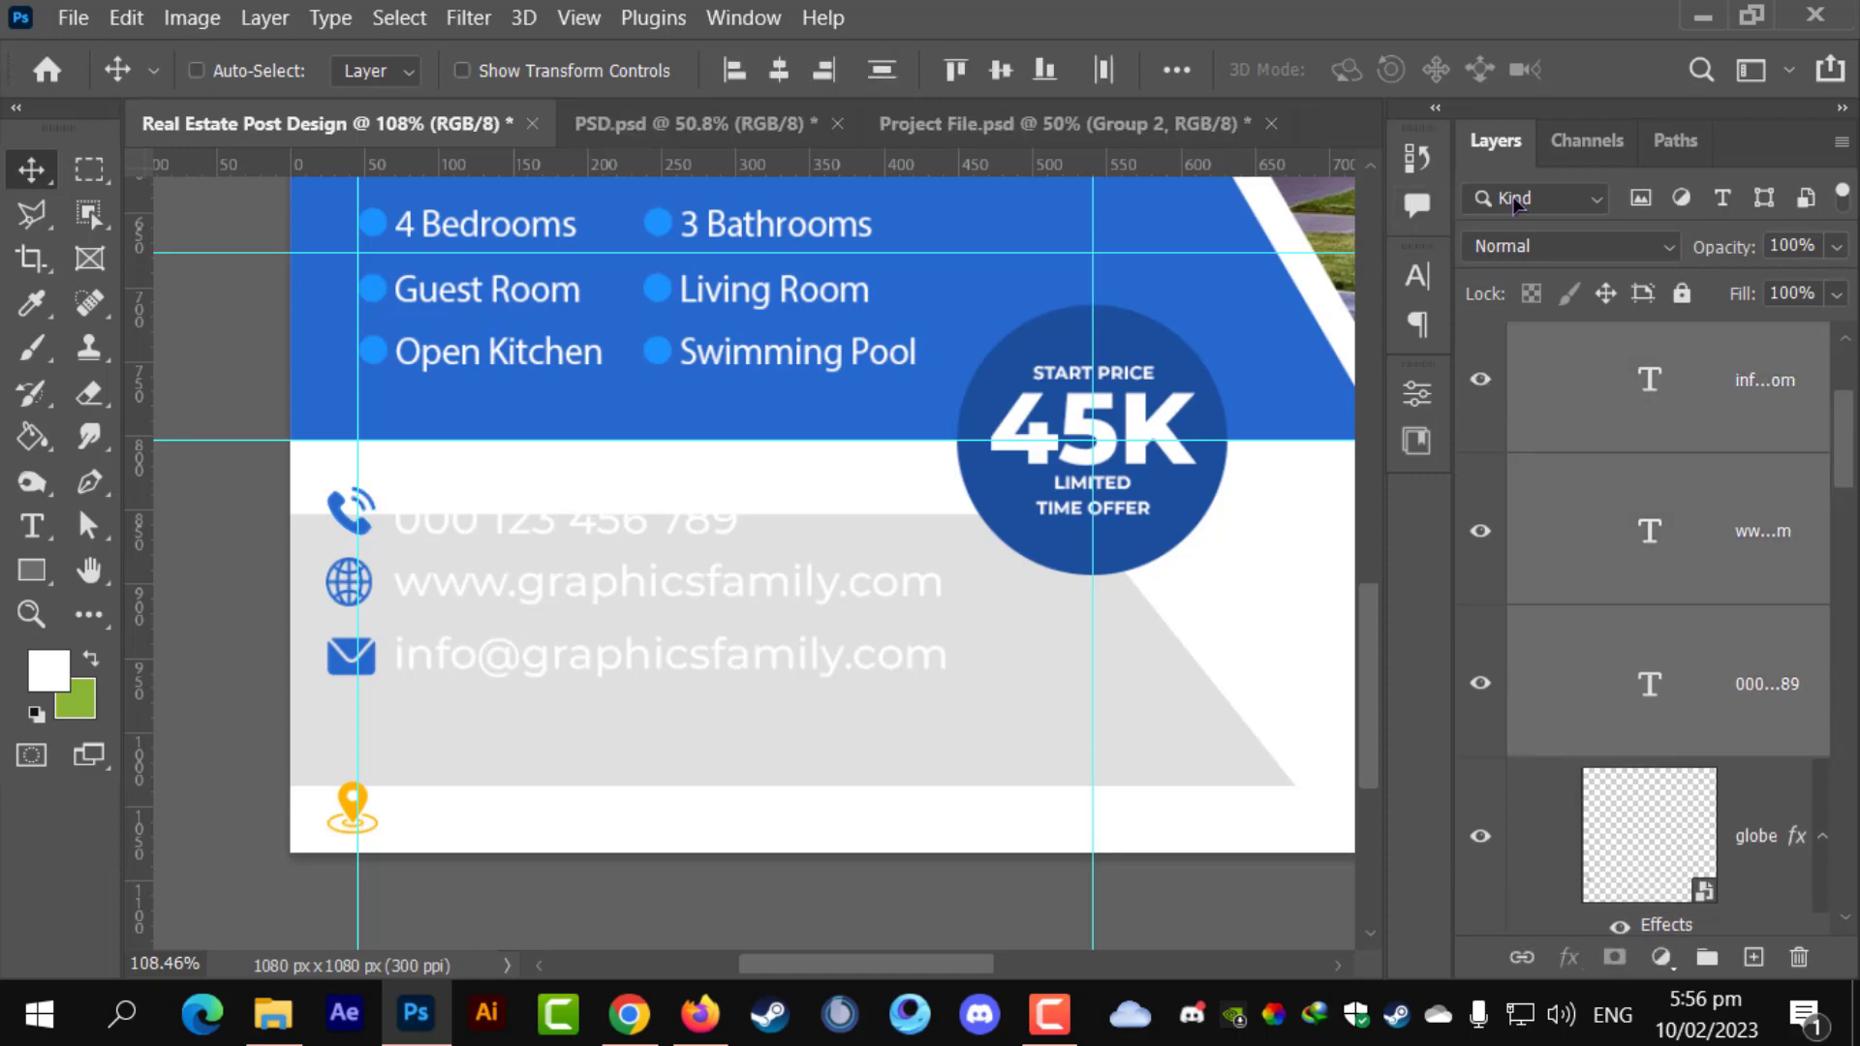
pyautogui.scroll(1, 1511, 445)
pyautogui.scroll(1, 1460, 514)
pyautogui.scroll(1, 1711, 554)
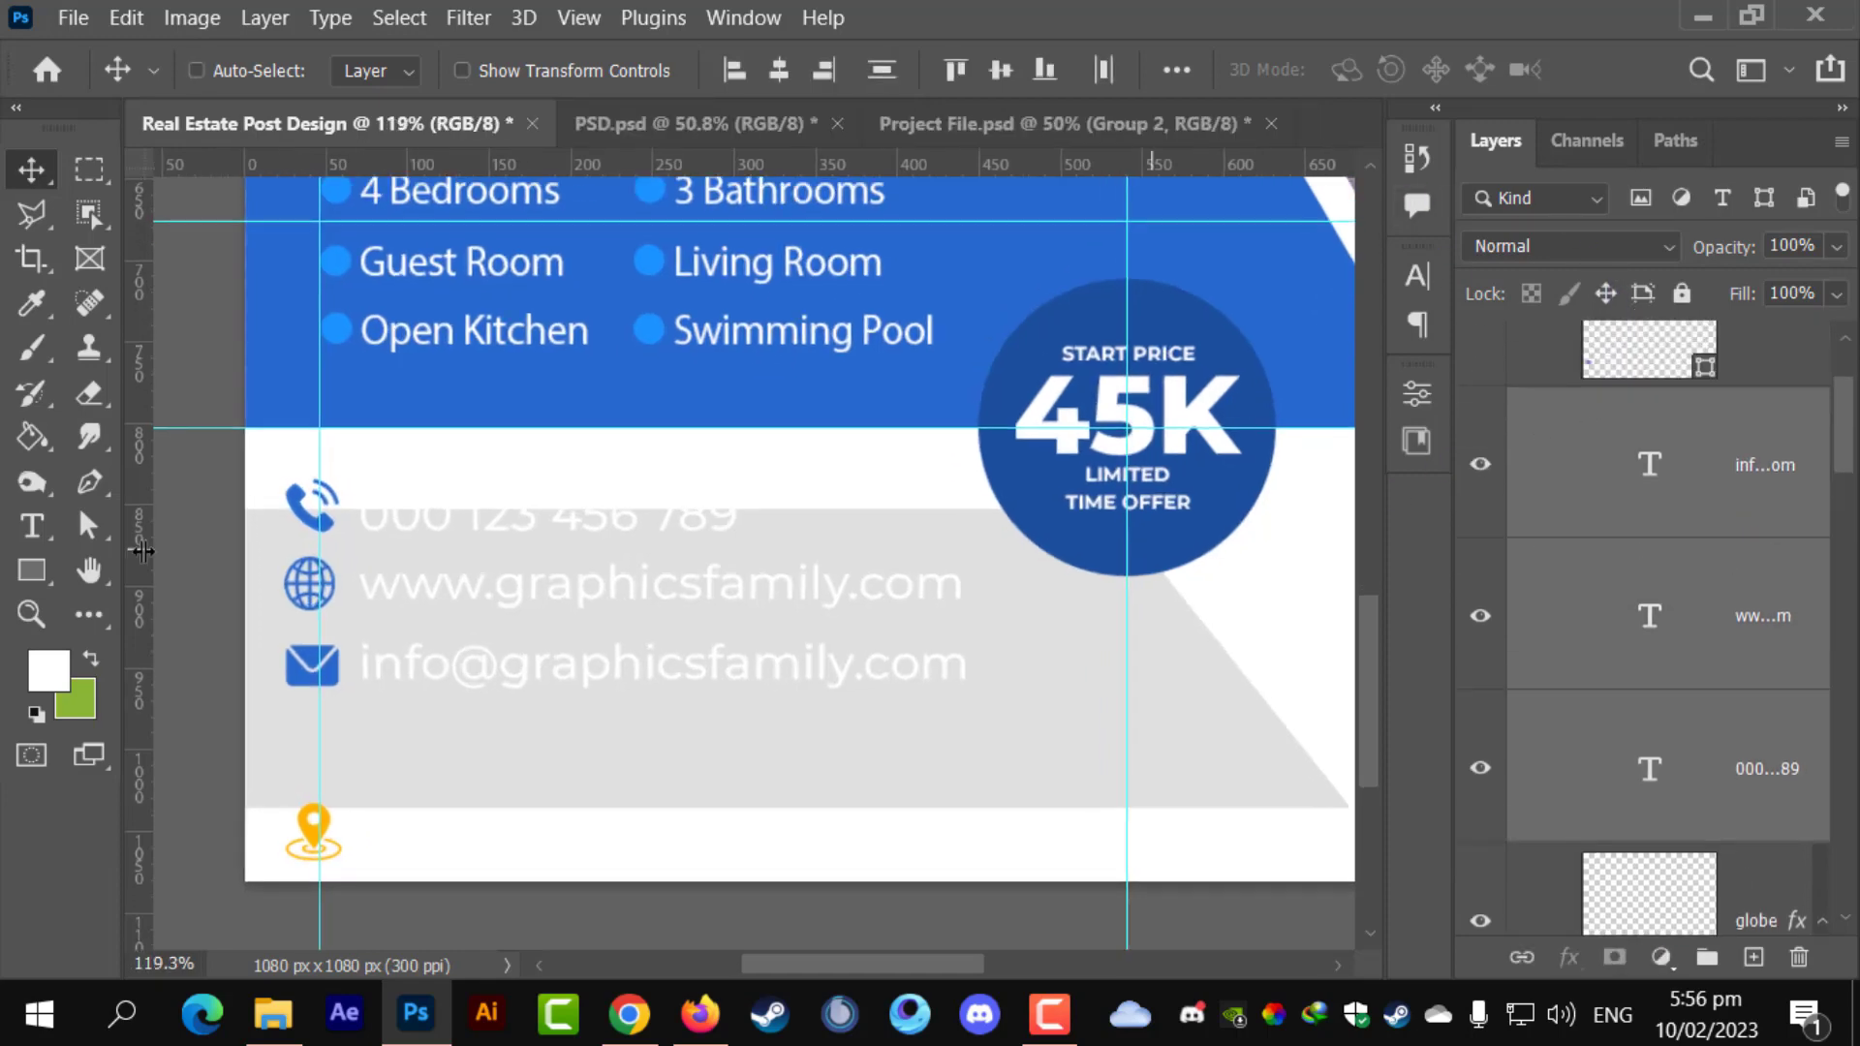
pyautogui.click(32, 526)
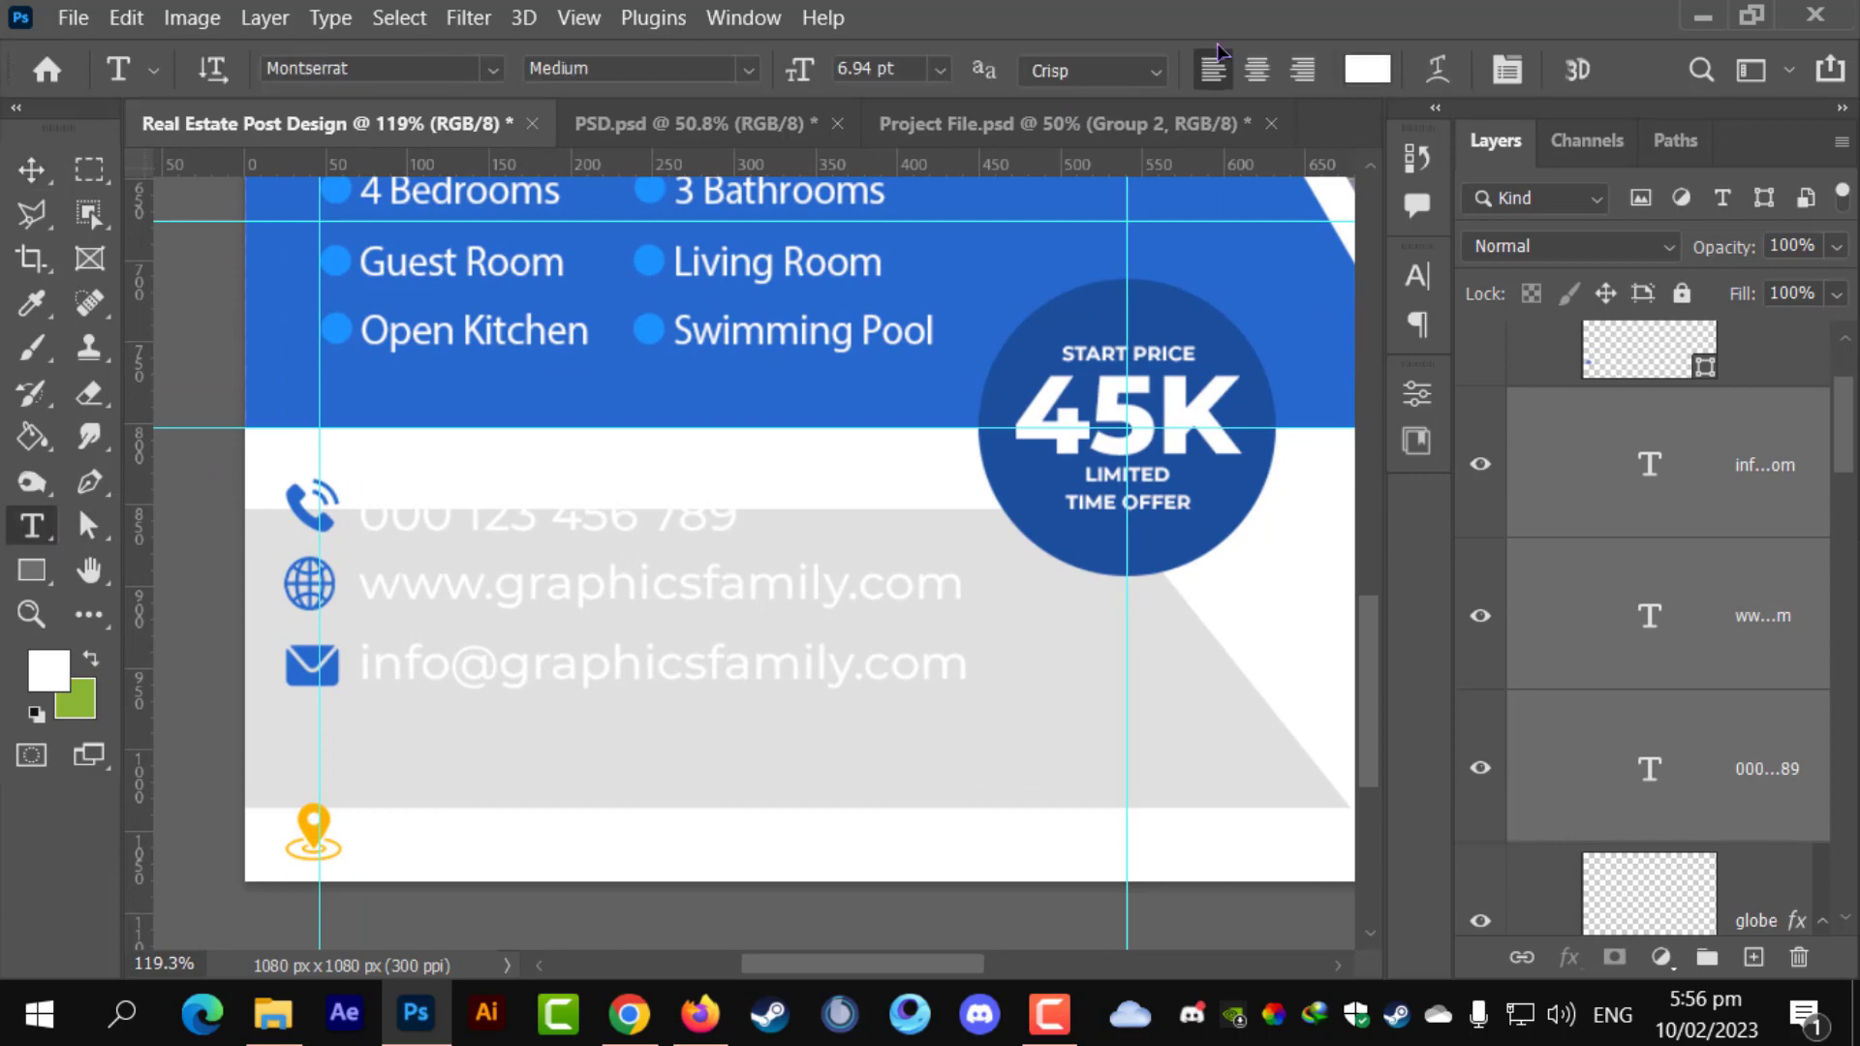
pyautogui.click(1366, 70)
pyautogui.moveTo(1035, 733); pyautogui.dragTo(723, 830)
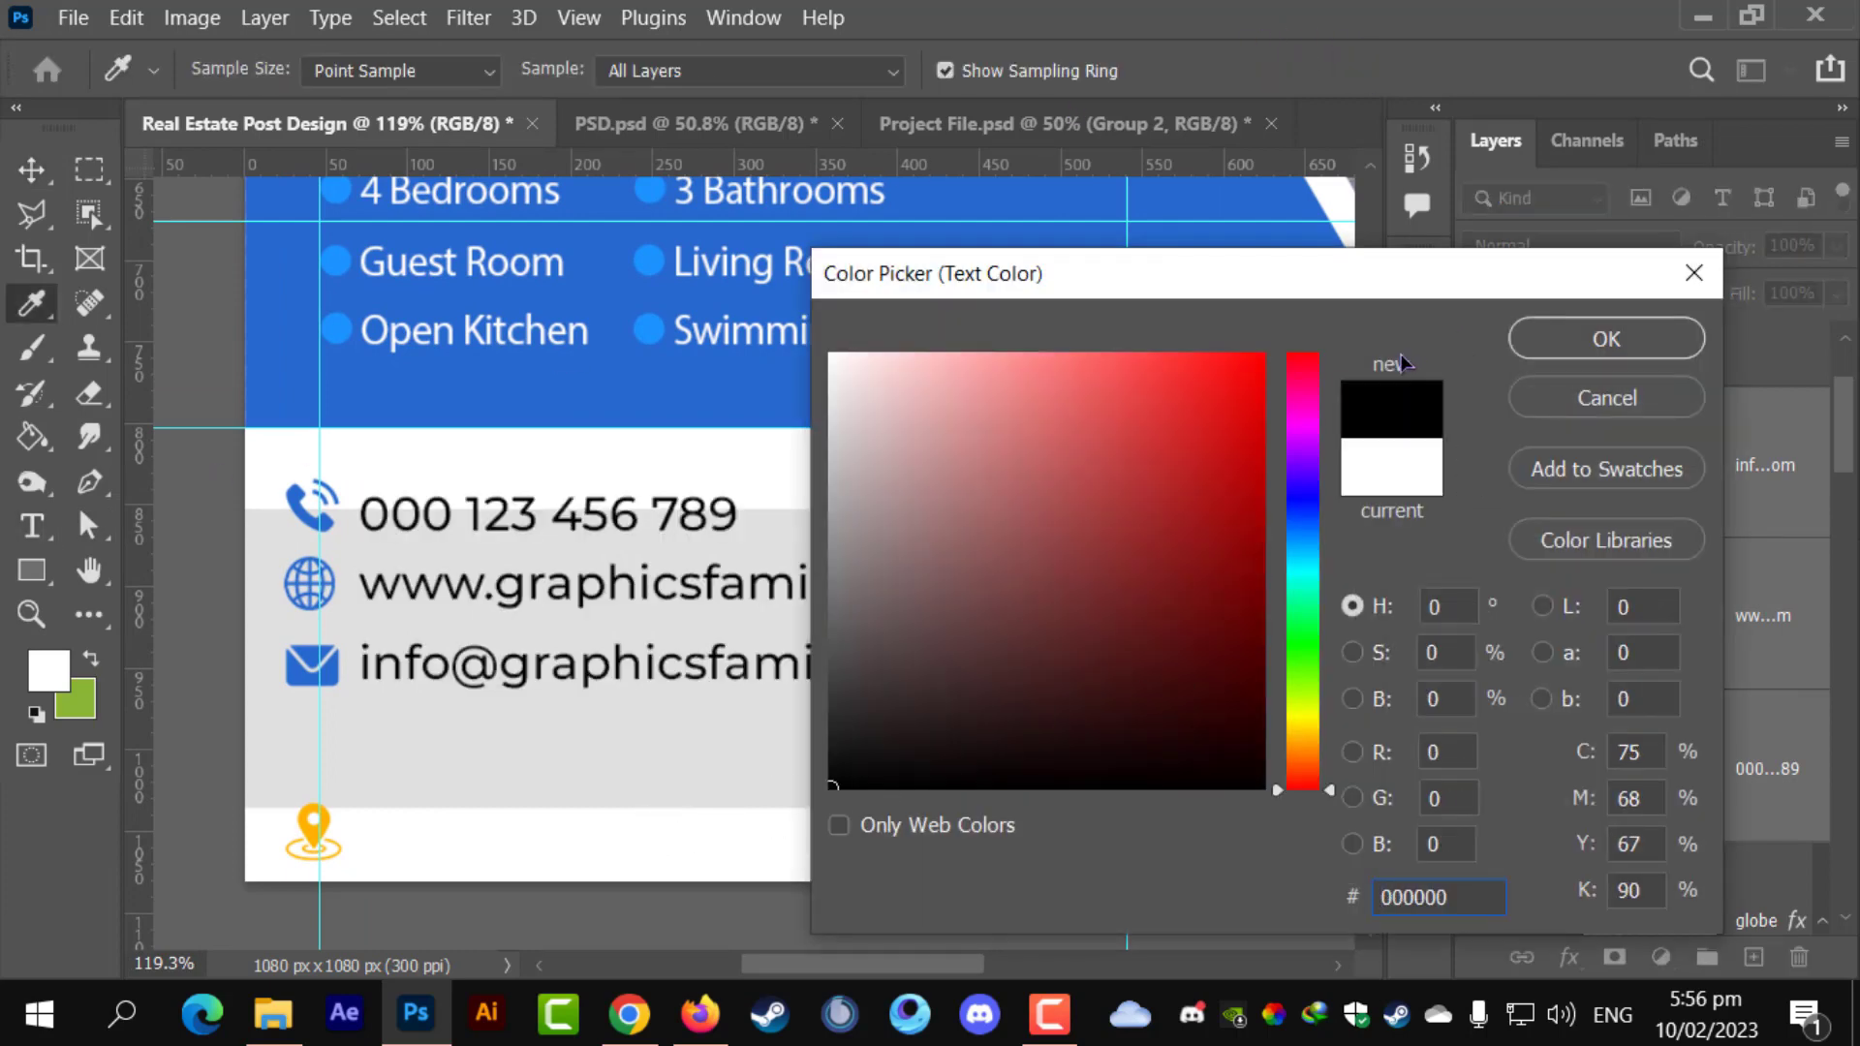
pyautogui.click(1606, 339)
# - Move Group 3 with the location pin out of Group 2 to the top of the stack, collapse Group 2 and hide Group 3
pyautogui.scroll(2, 1662, 598)
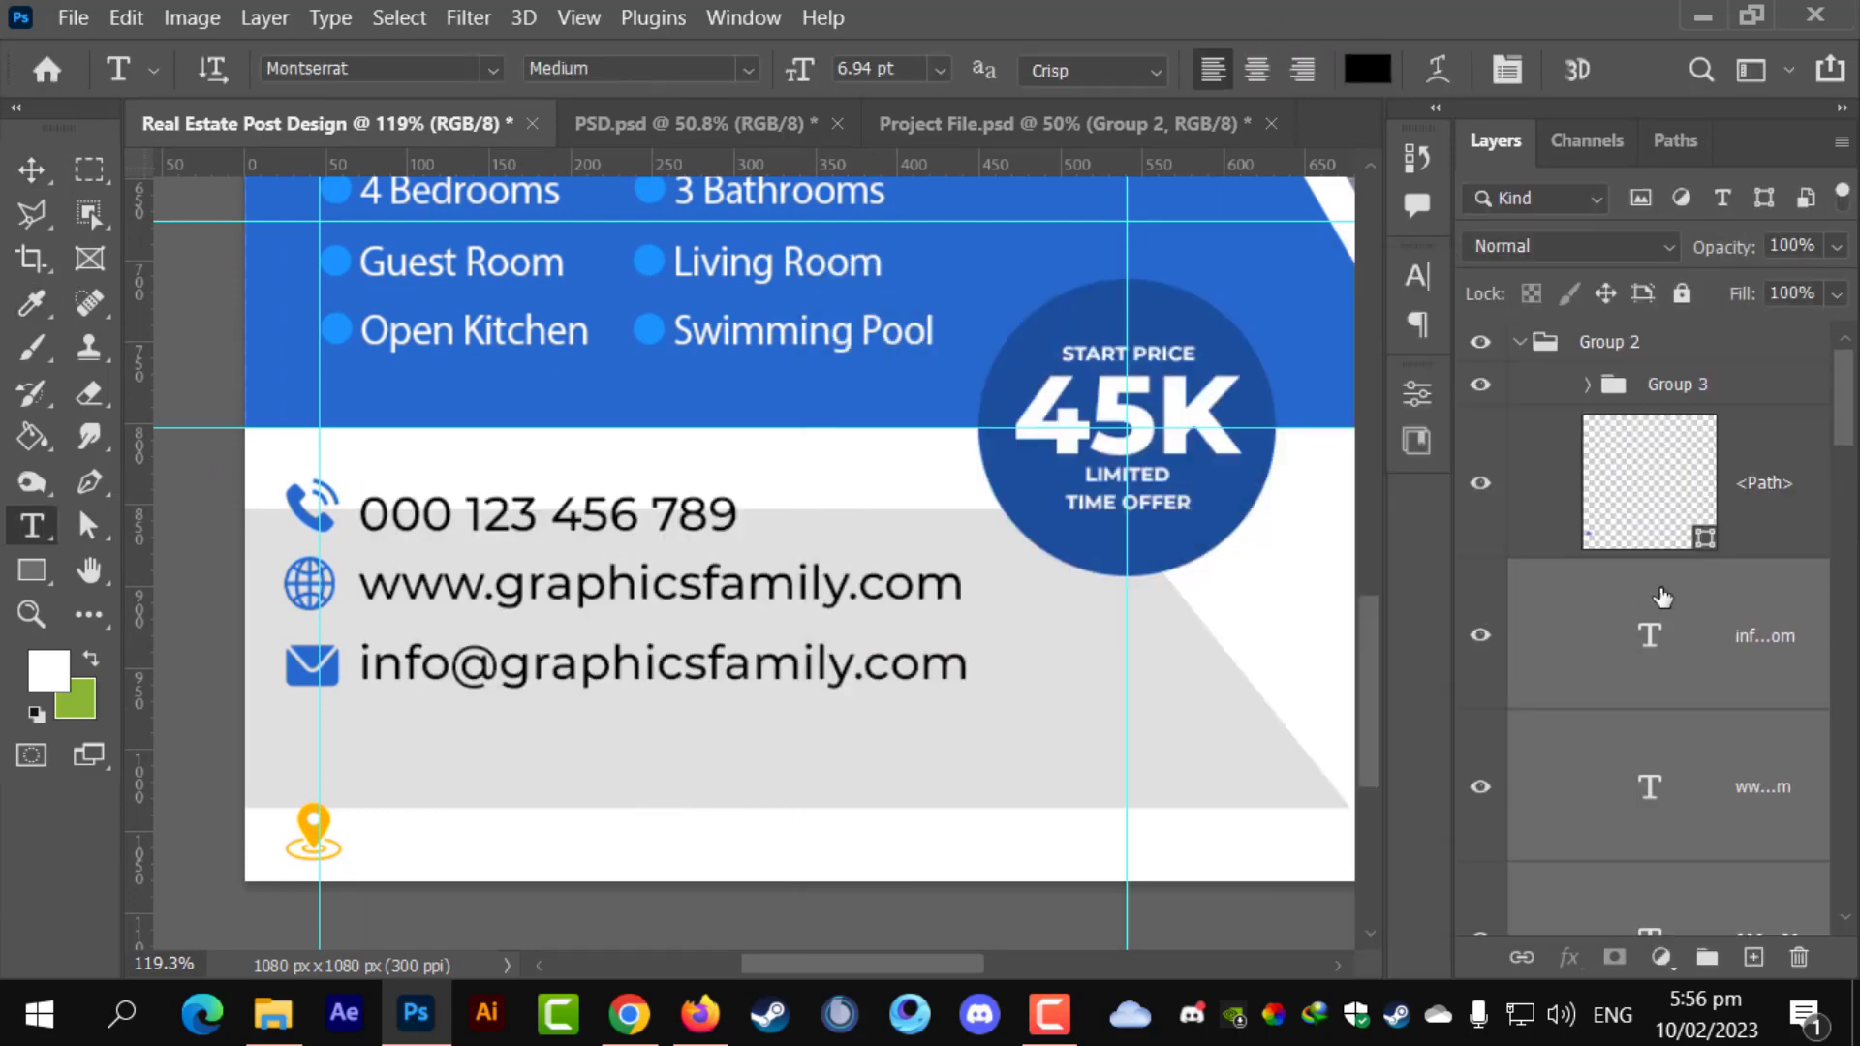
pyautogui.click(1734, 493)
pyautogui.scroll(-2, 1734, 678)
pyautogui.scroll(2, 1715, 629)
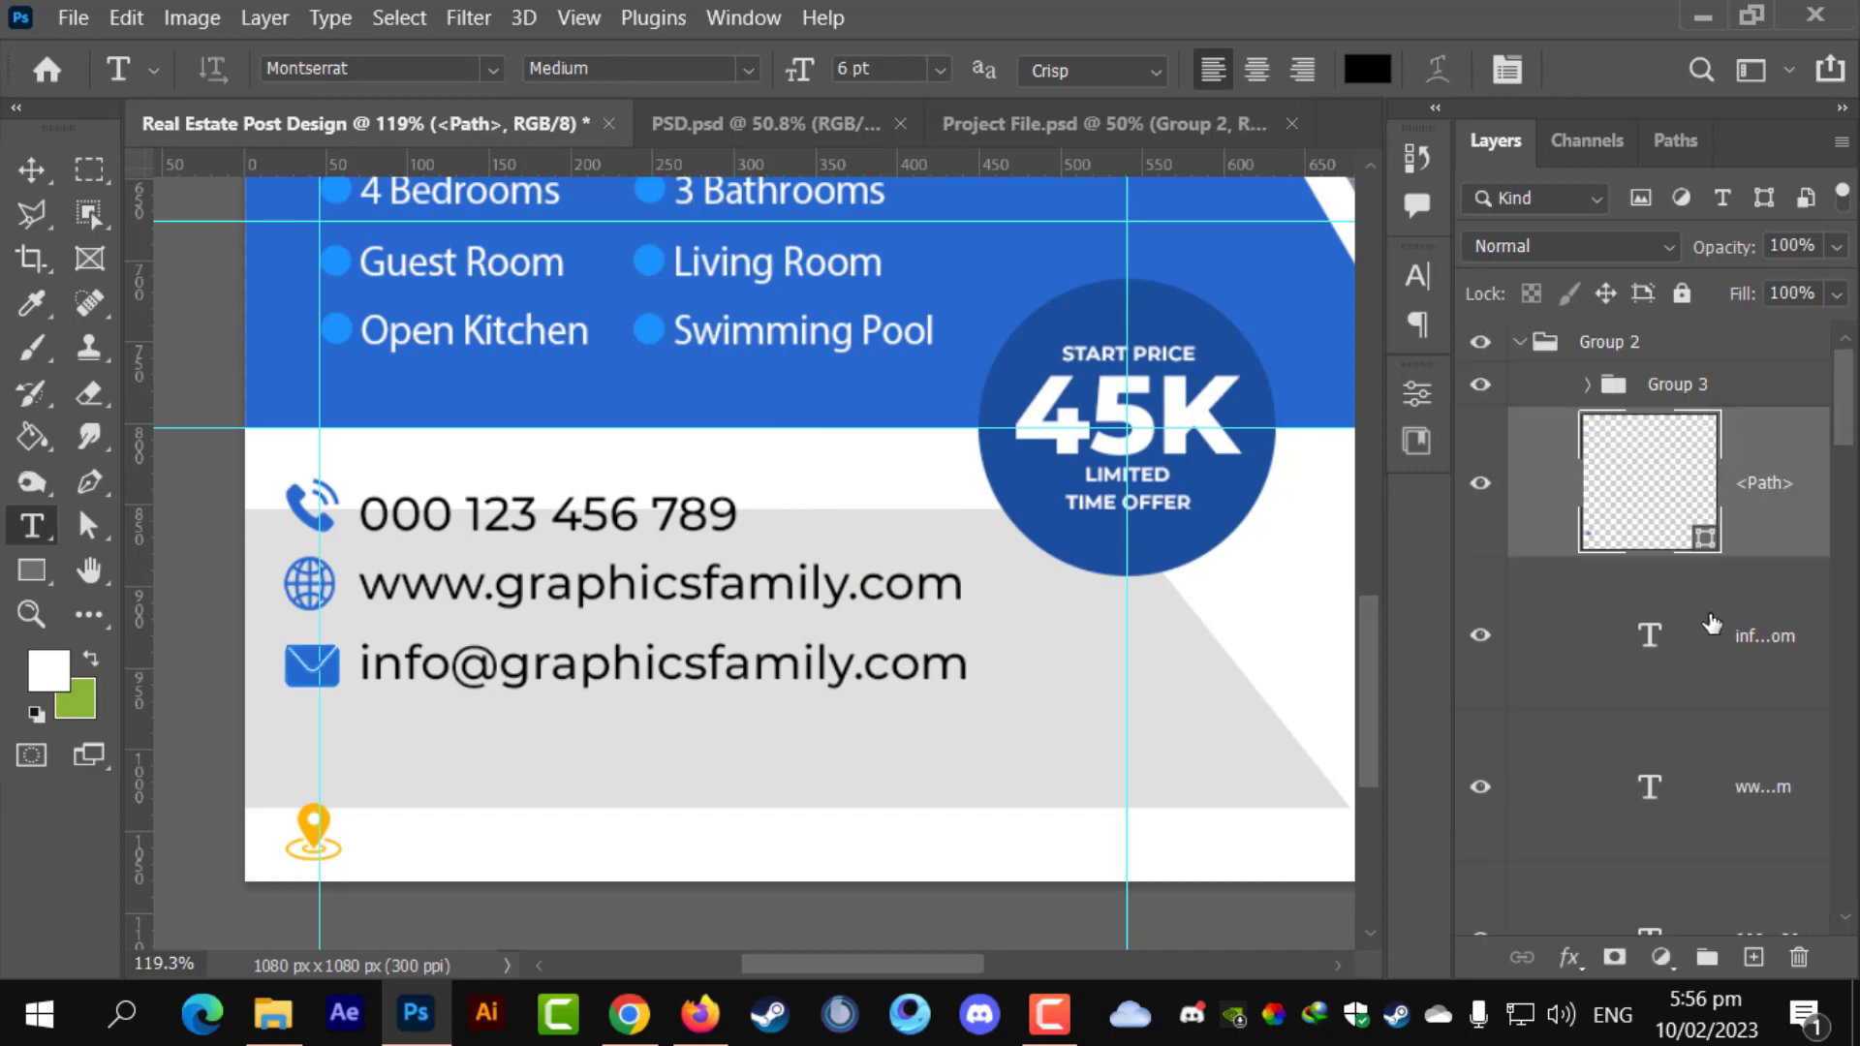
pyautogui.moveTo(1663, 365); pyautogui.dragTo(1700, 322)
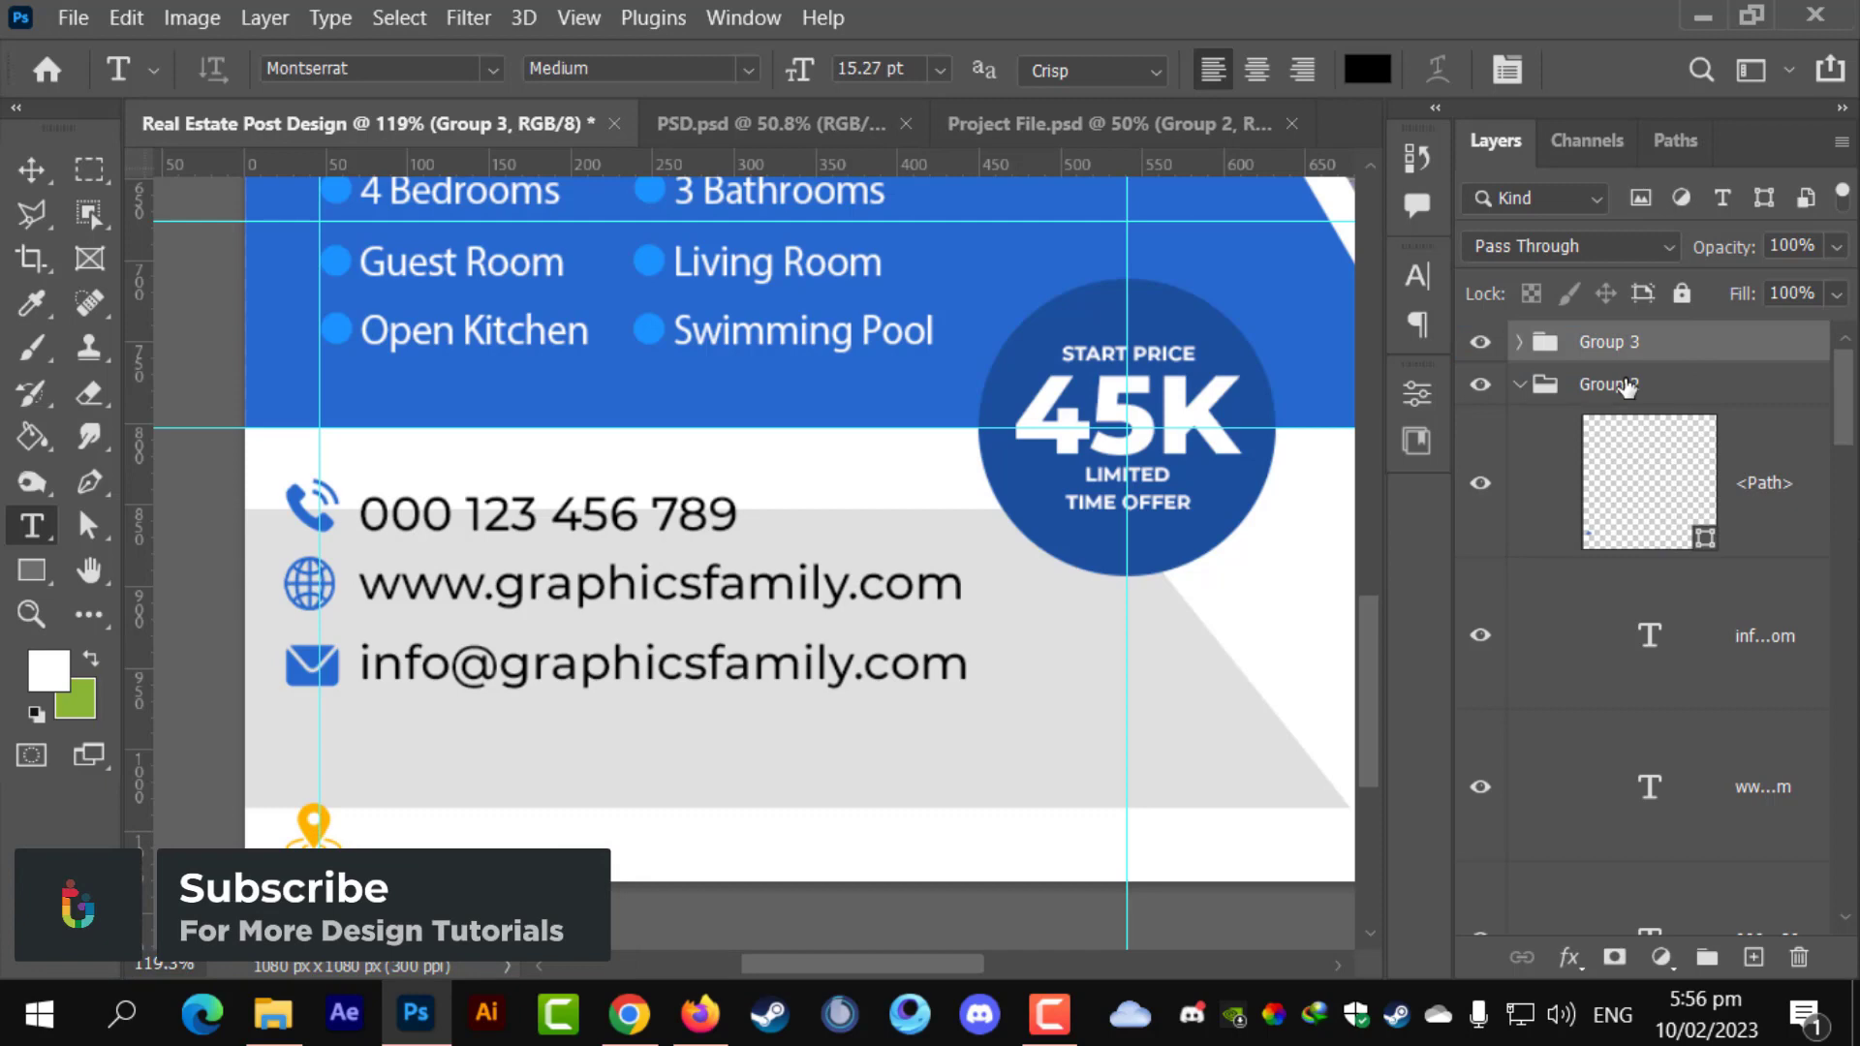
pyautogui.click(1519, 383)
pyautogui.hotkey('ctrl', 't')
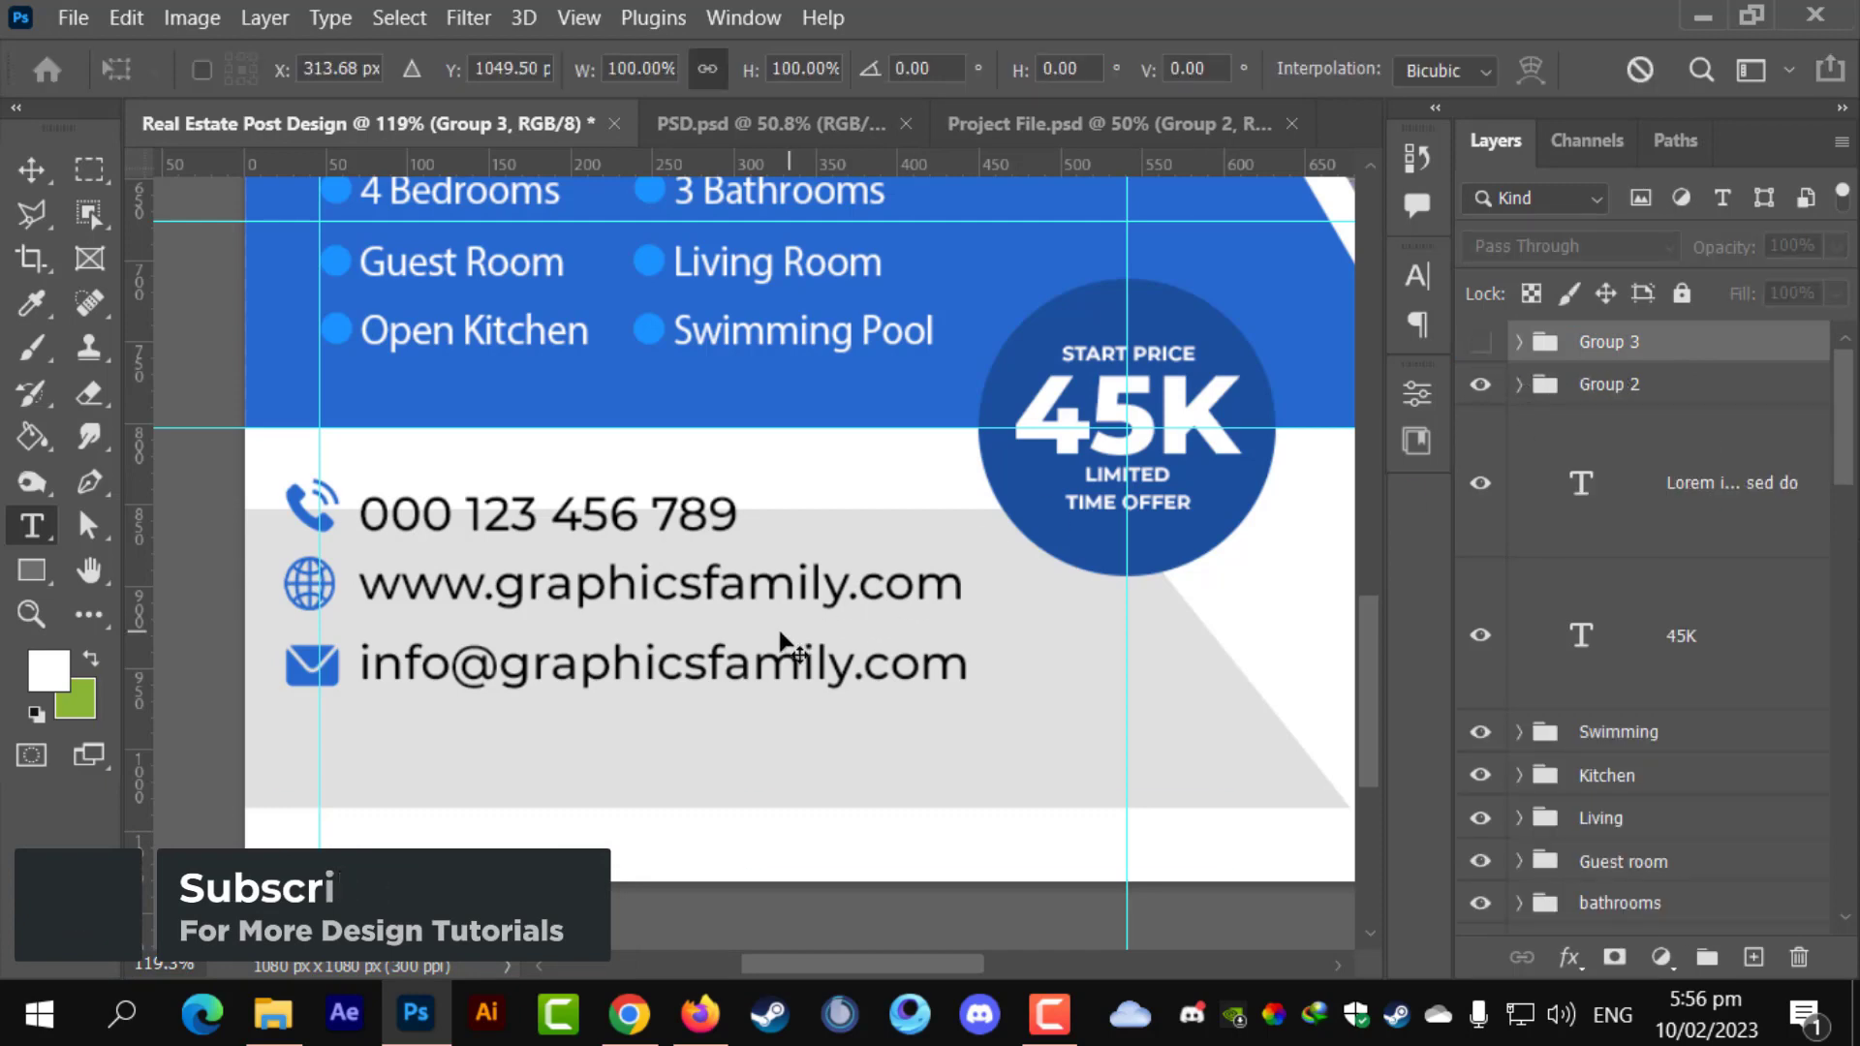
# - Move Group 2's contact details down and slightly right so they sit inside the light gray shape
pyautogui.click(1653, 393)
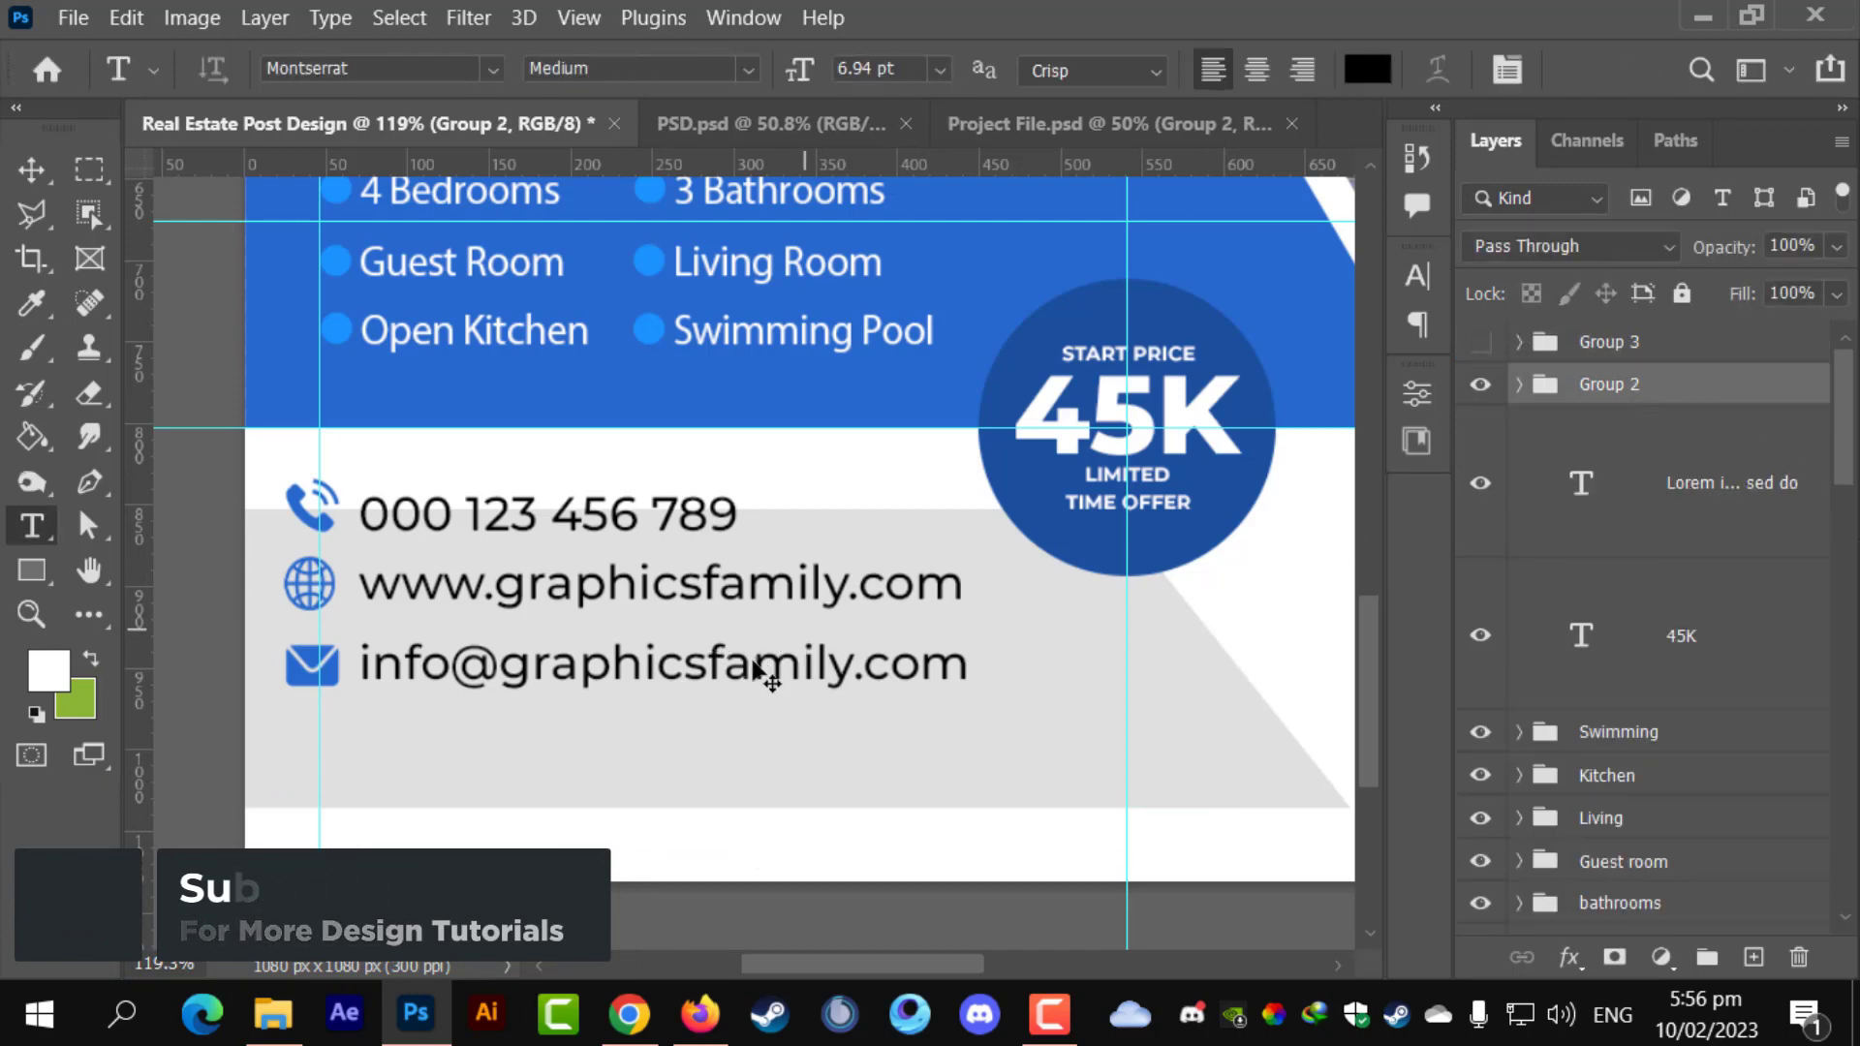
pyautogui.hotkey('ctrl', 't')
pyautogui.moveTo(658, 636); pyautogui.dragTo(714, 713)
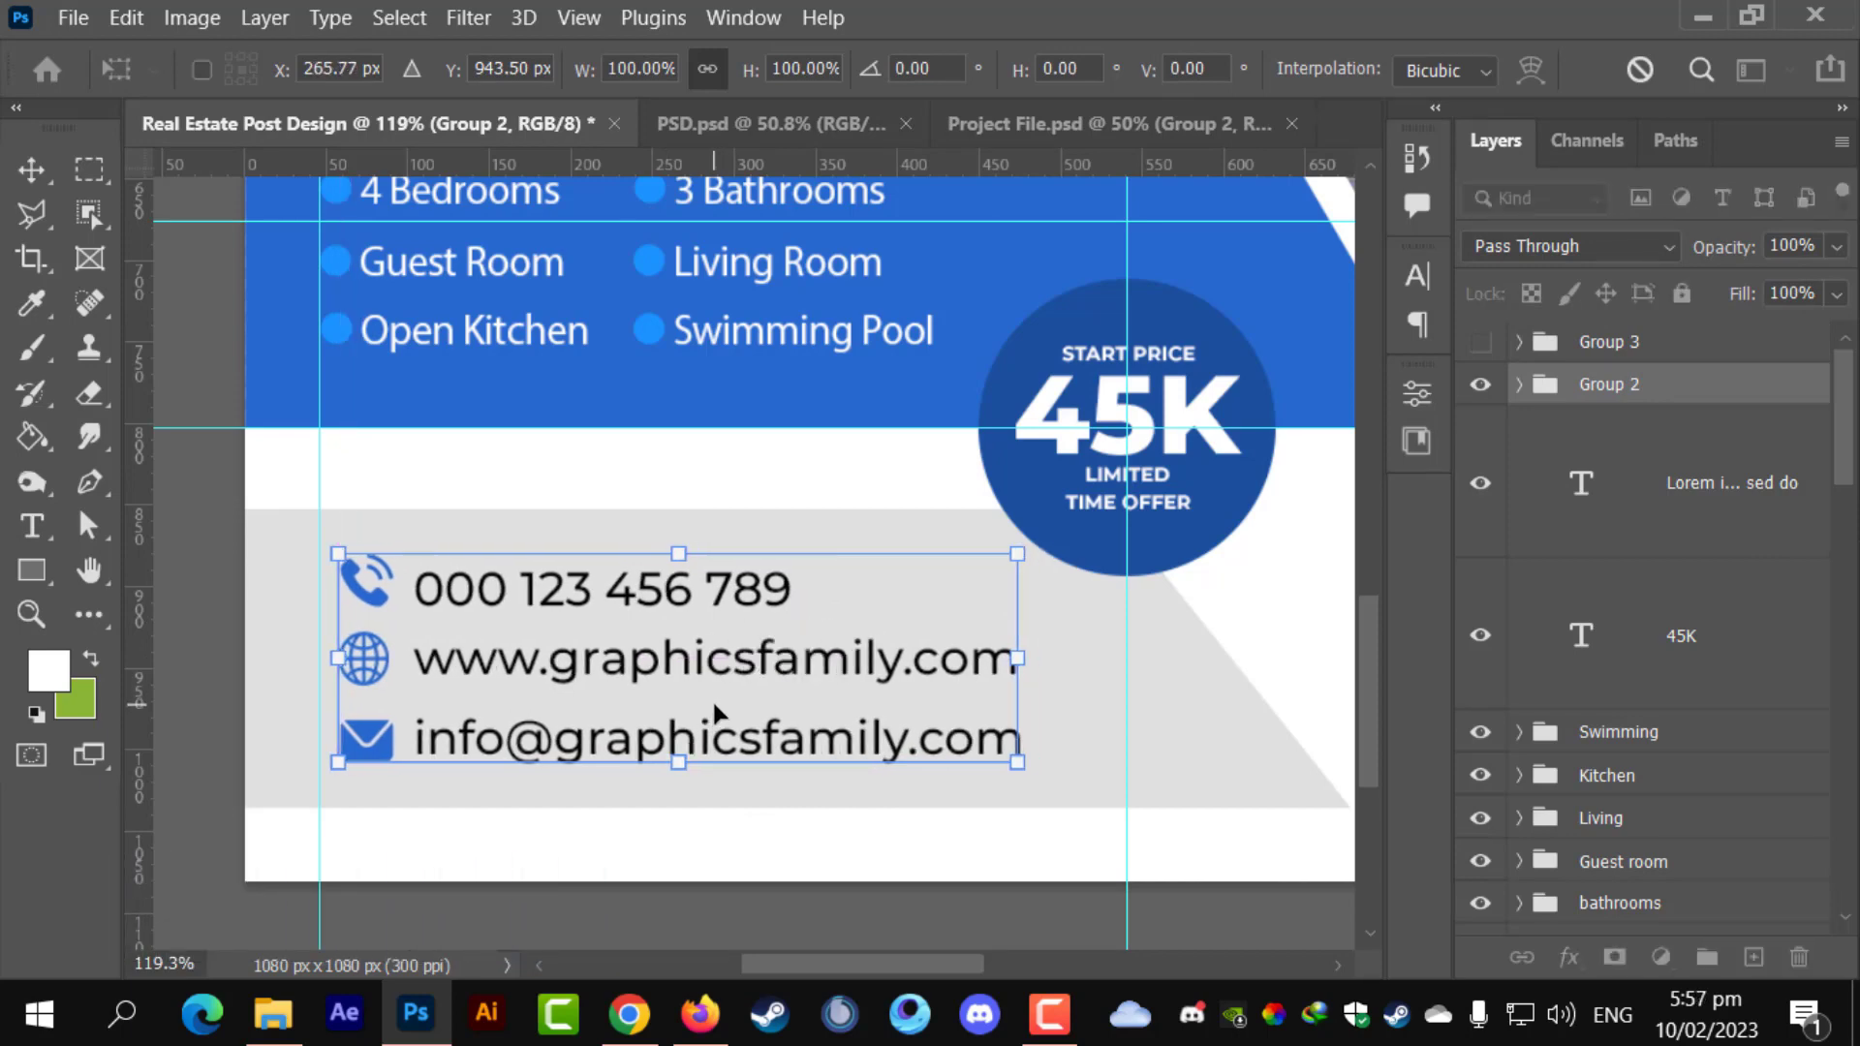
pyautogui.press('Return')
# - Draw a rectangle about 603 × 69 px from just past the canvas's right edge into the gray shape, beside the contact details
pyautogui.hotkey('ctrl', '0')
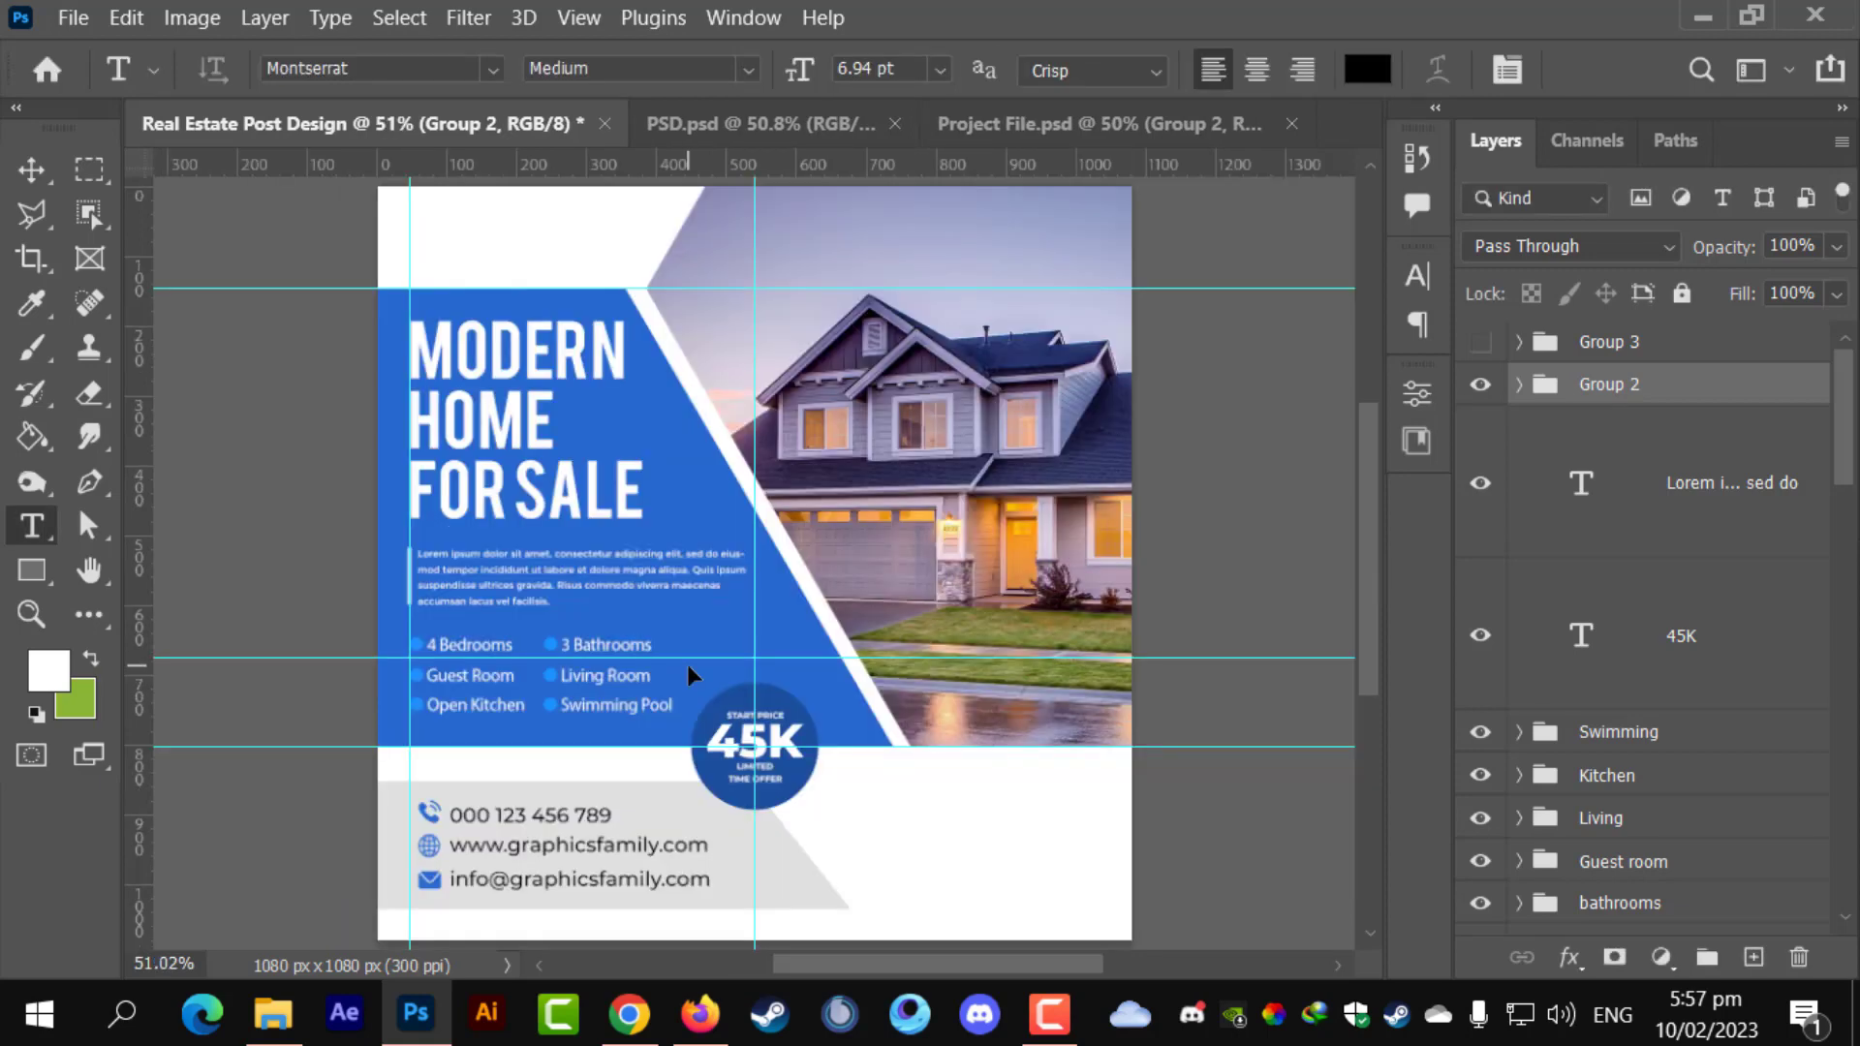
pyautogui.scroll(3, 939, 775)
pyautogui.scroll(-1, 935, 761)
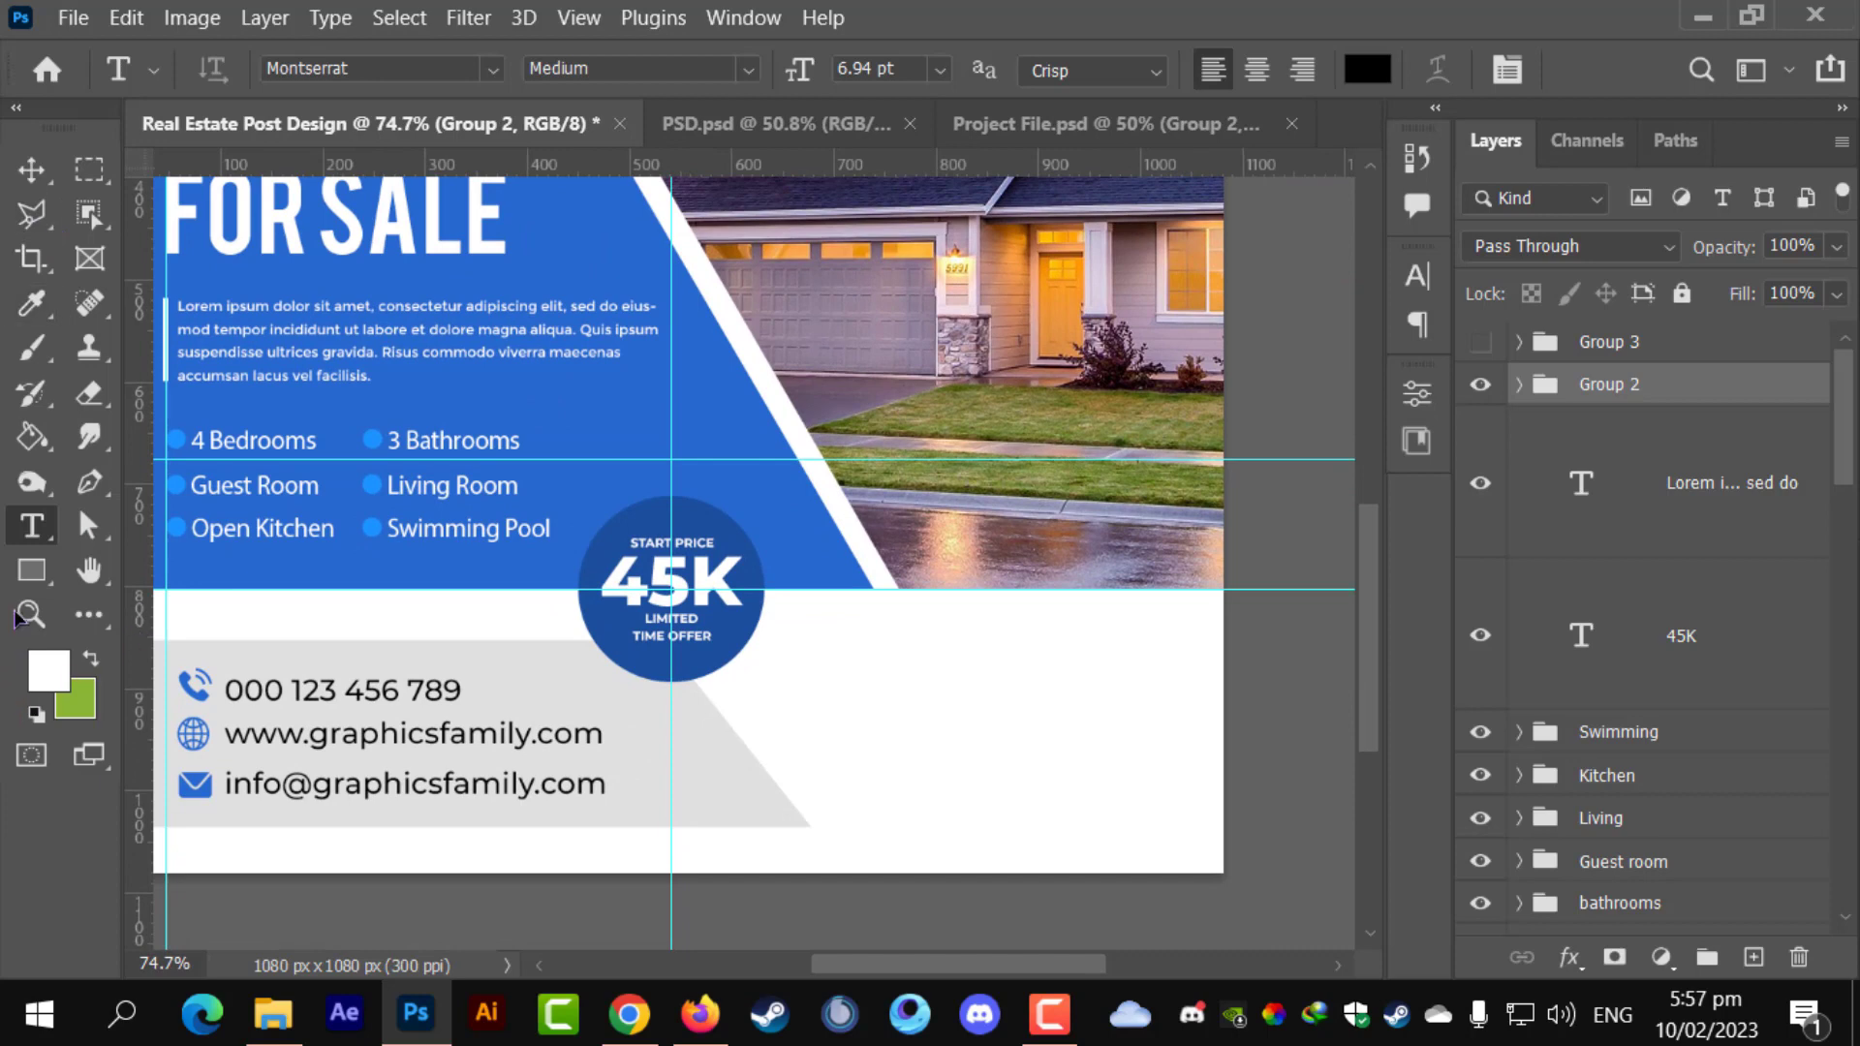
pyautogui.click(32, 570)
pyautogui.click(145, 566)
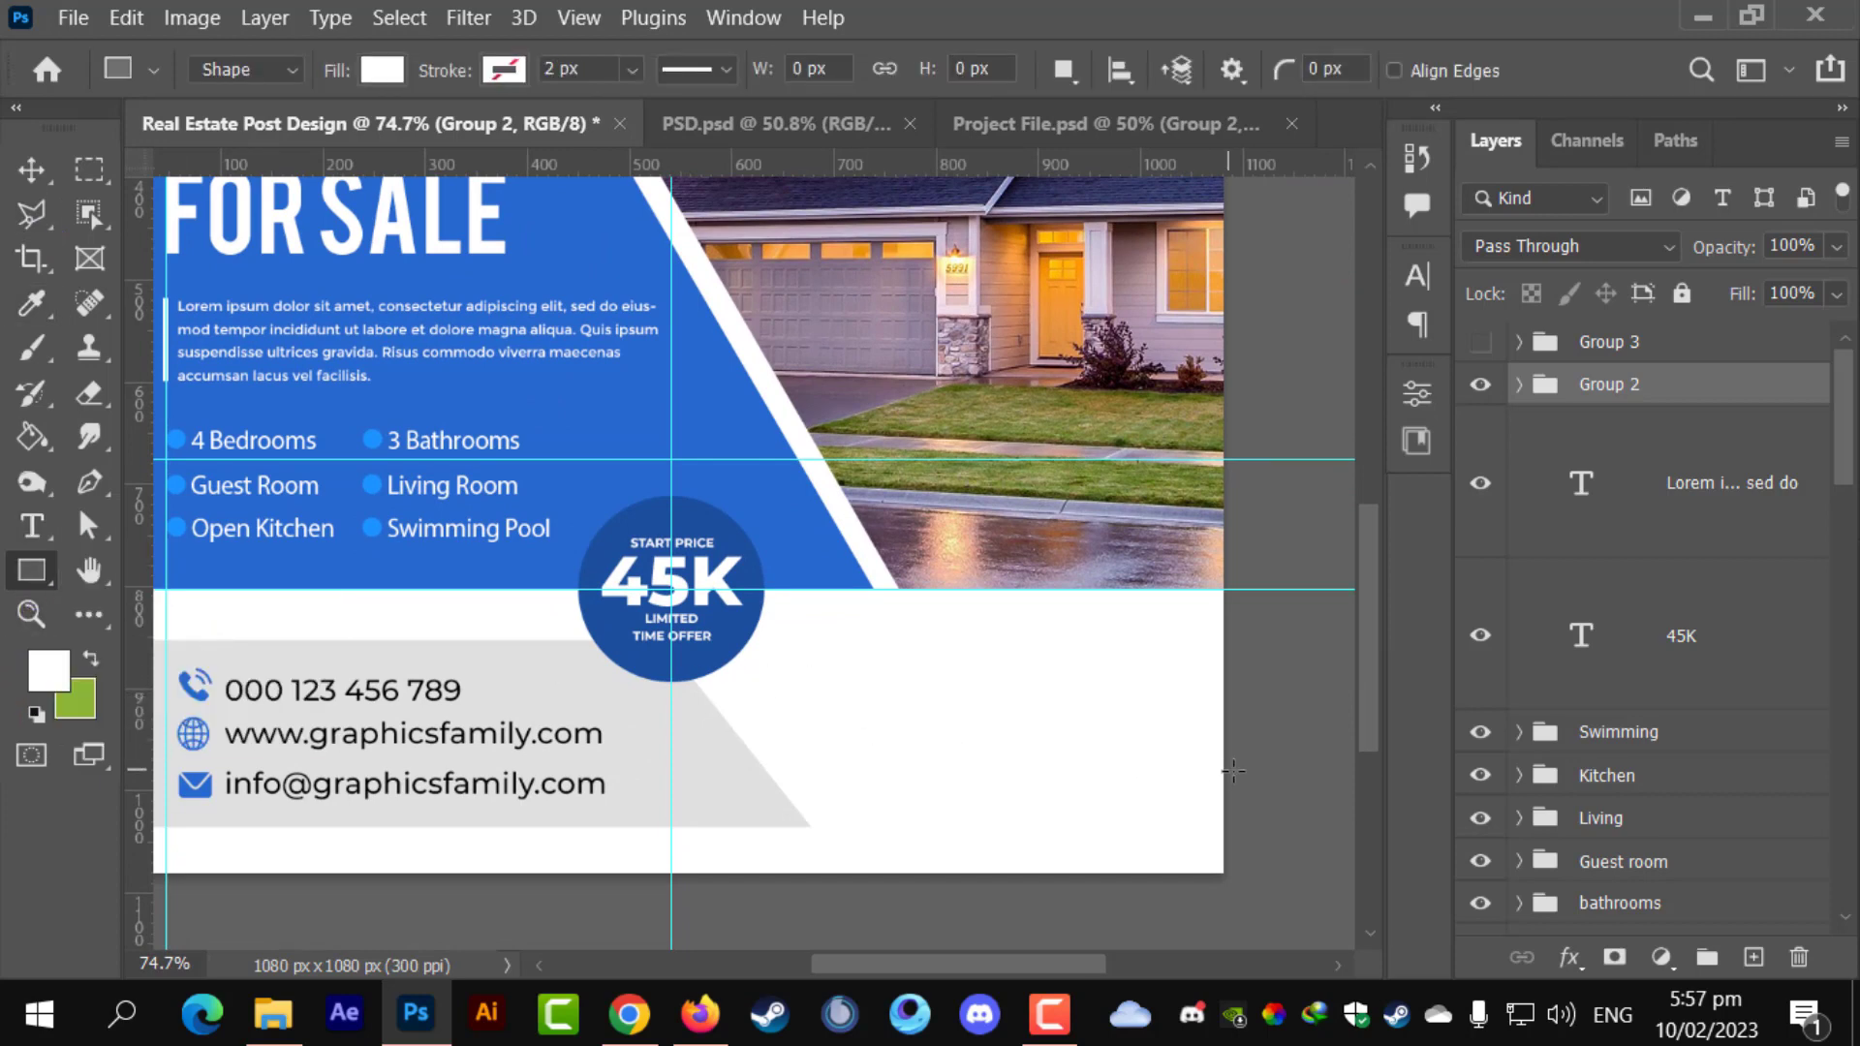
pyautogui.moveTo(1243, 766); pyautogui.dragTo(628, 696)
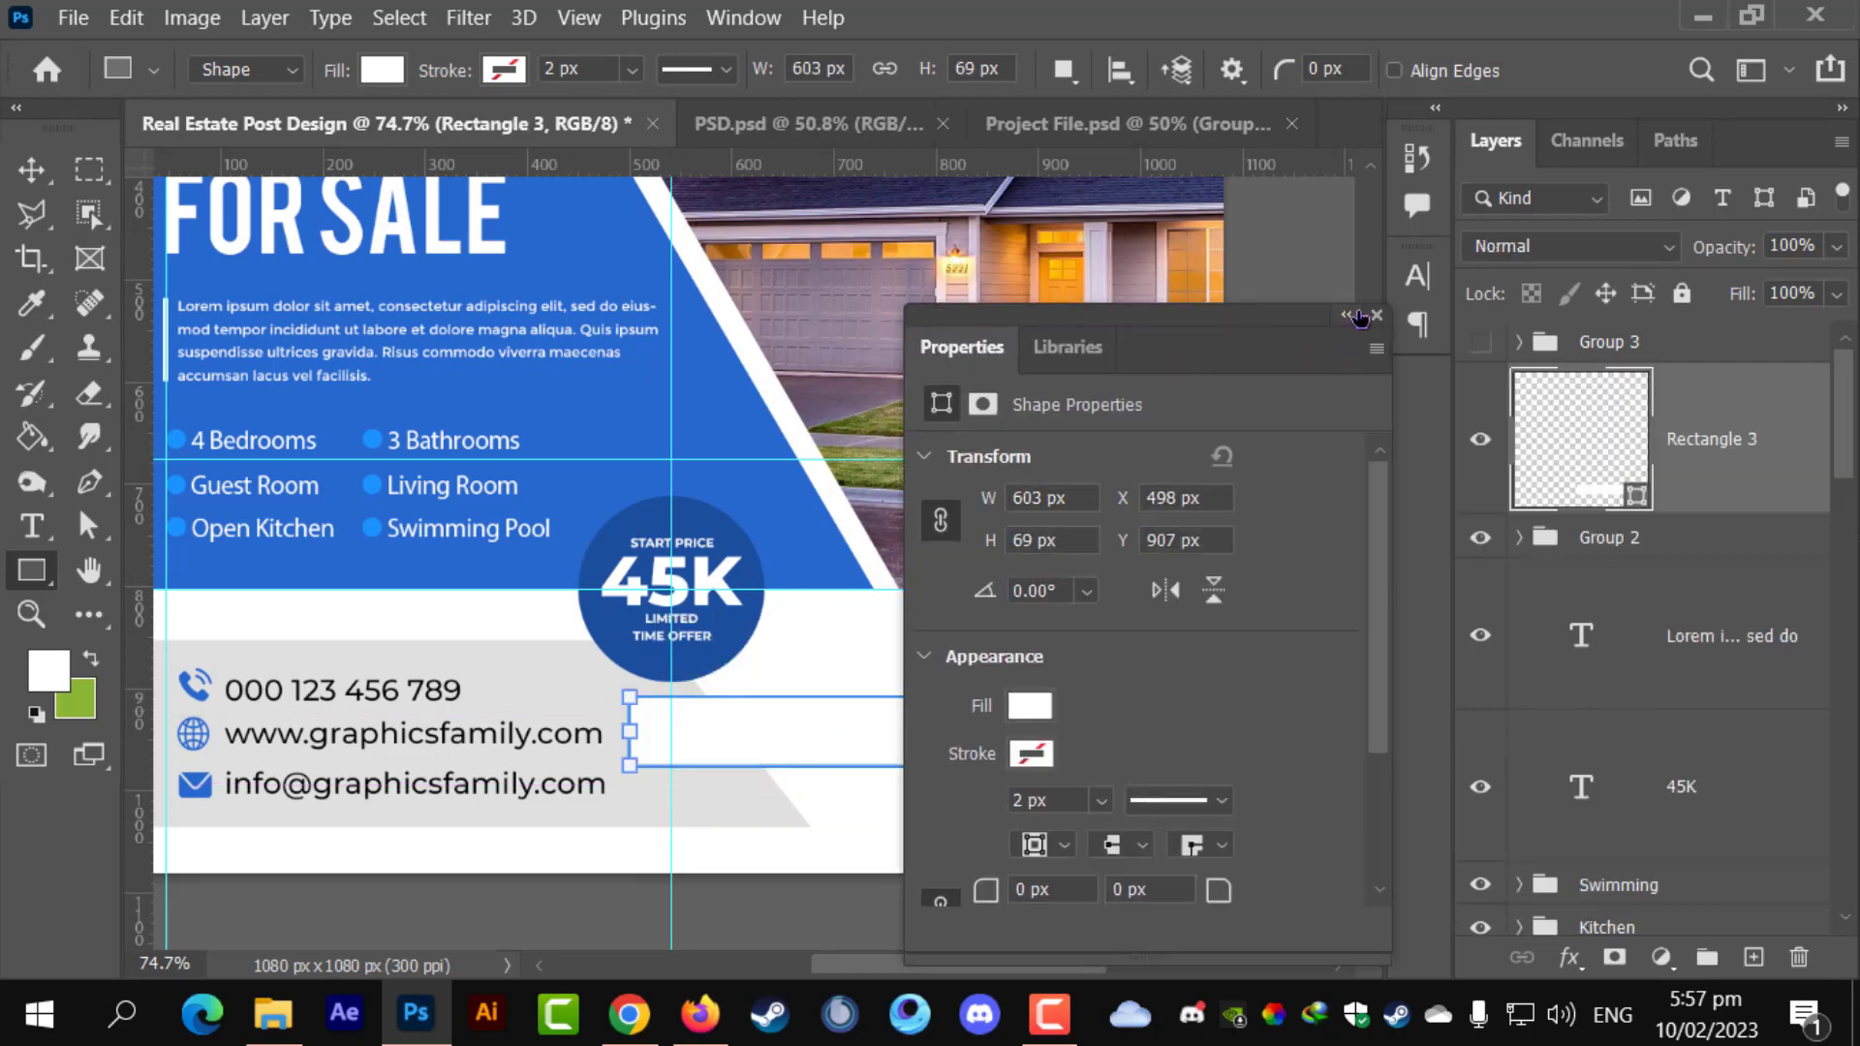
pyautogui.moveTo(1357, 321); pyautogui.dragTo(1400, 361)
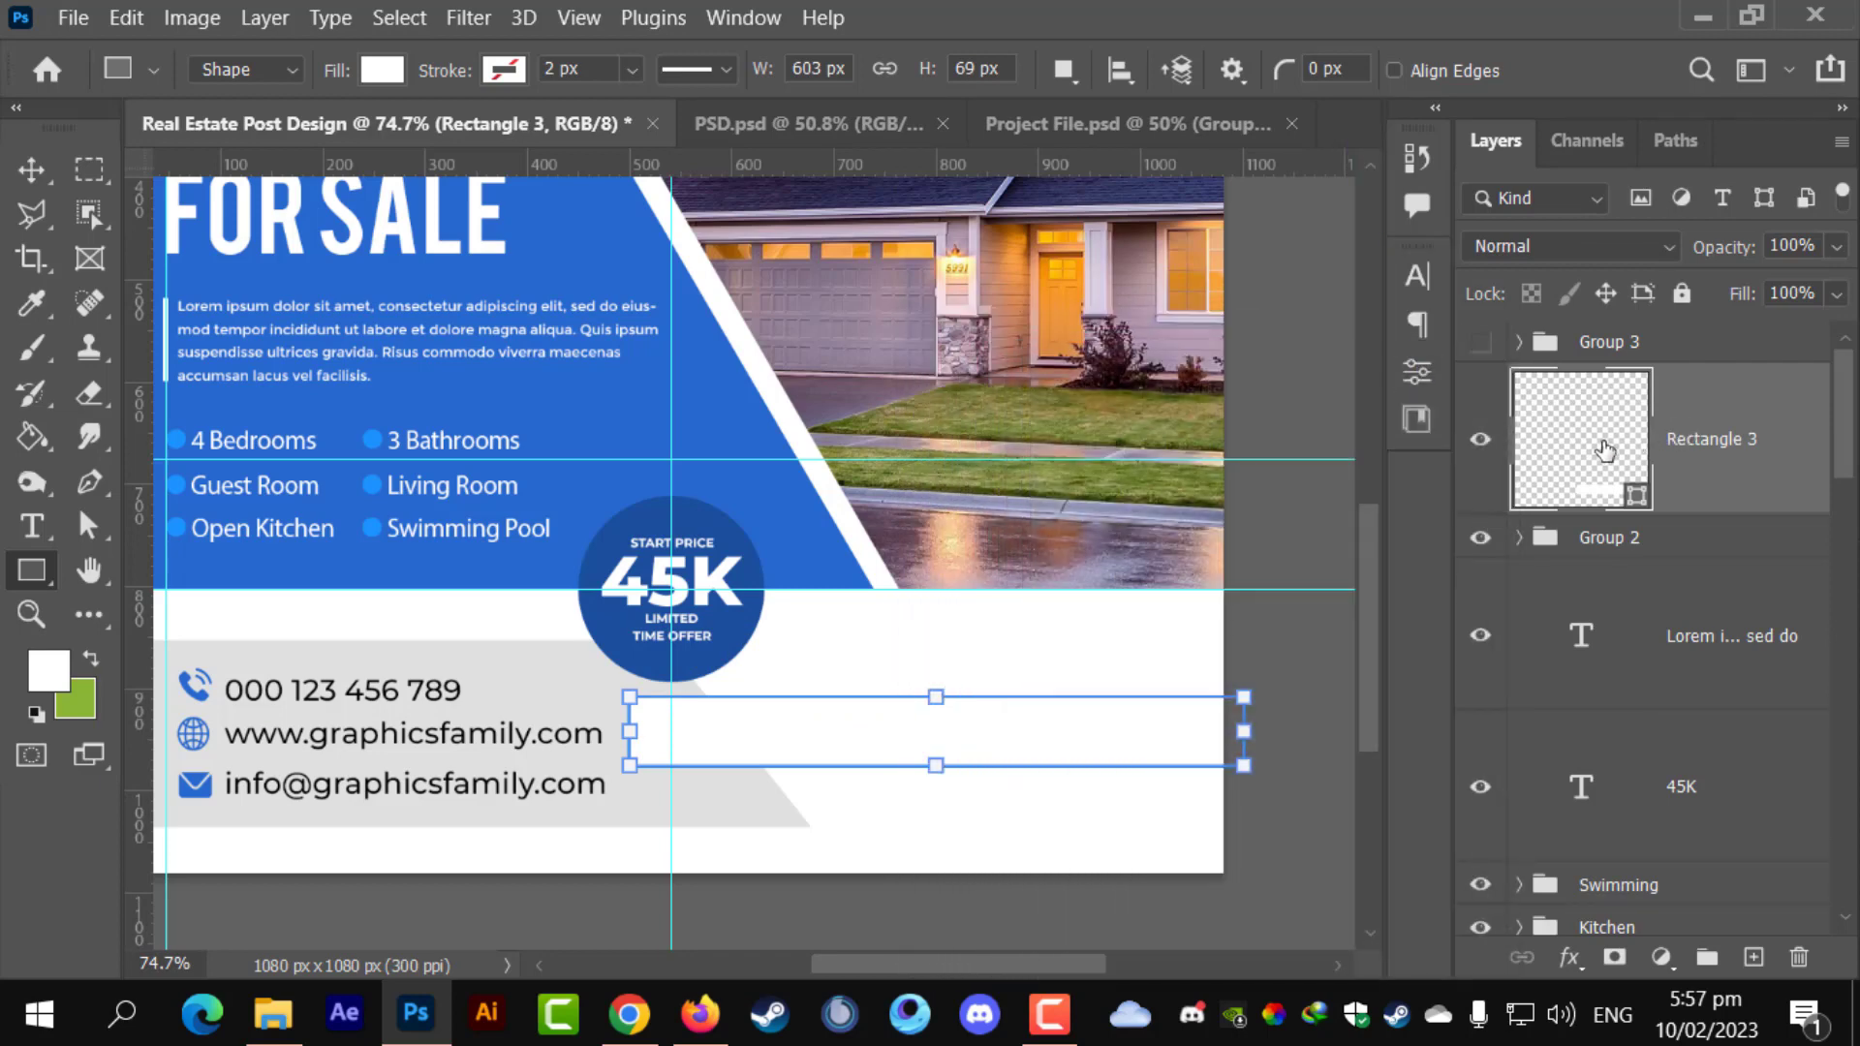
# - Fill the new rectangle with blue #2769cd sampled from the large blue shape
pyautogui.doubleClick(1604, 451)
pyautogui.click(784, 490)
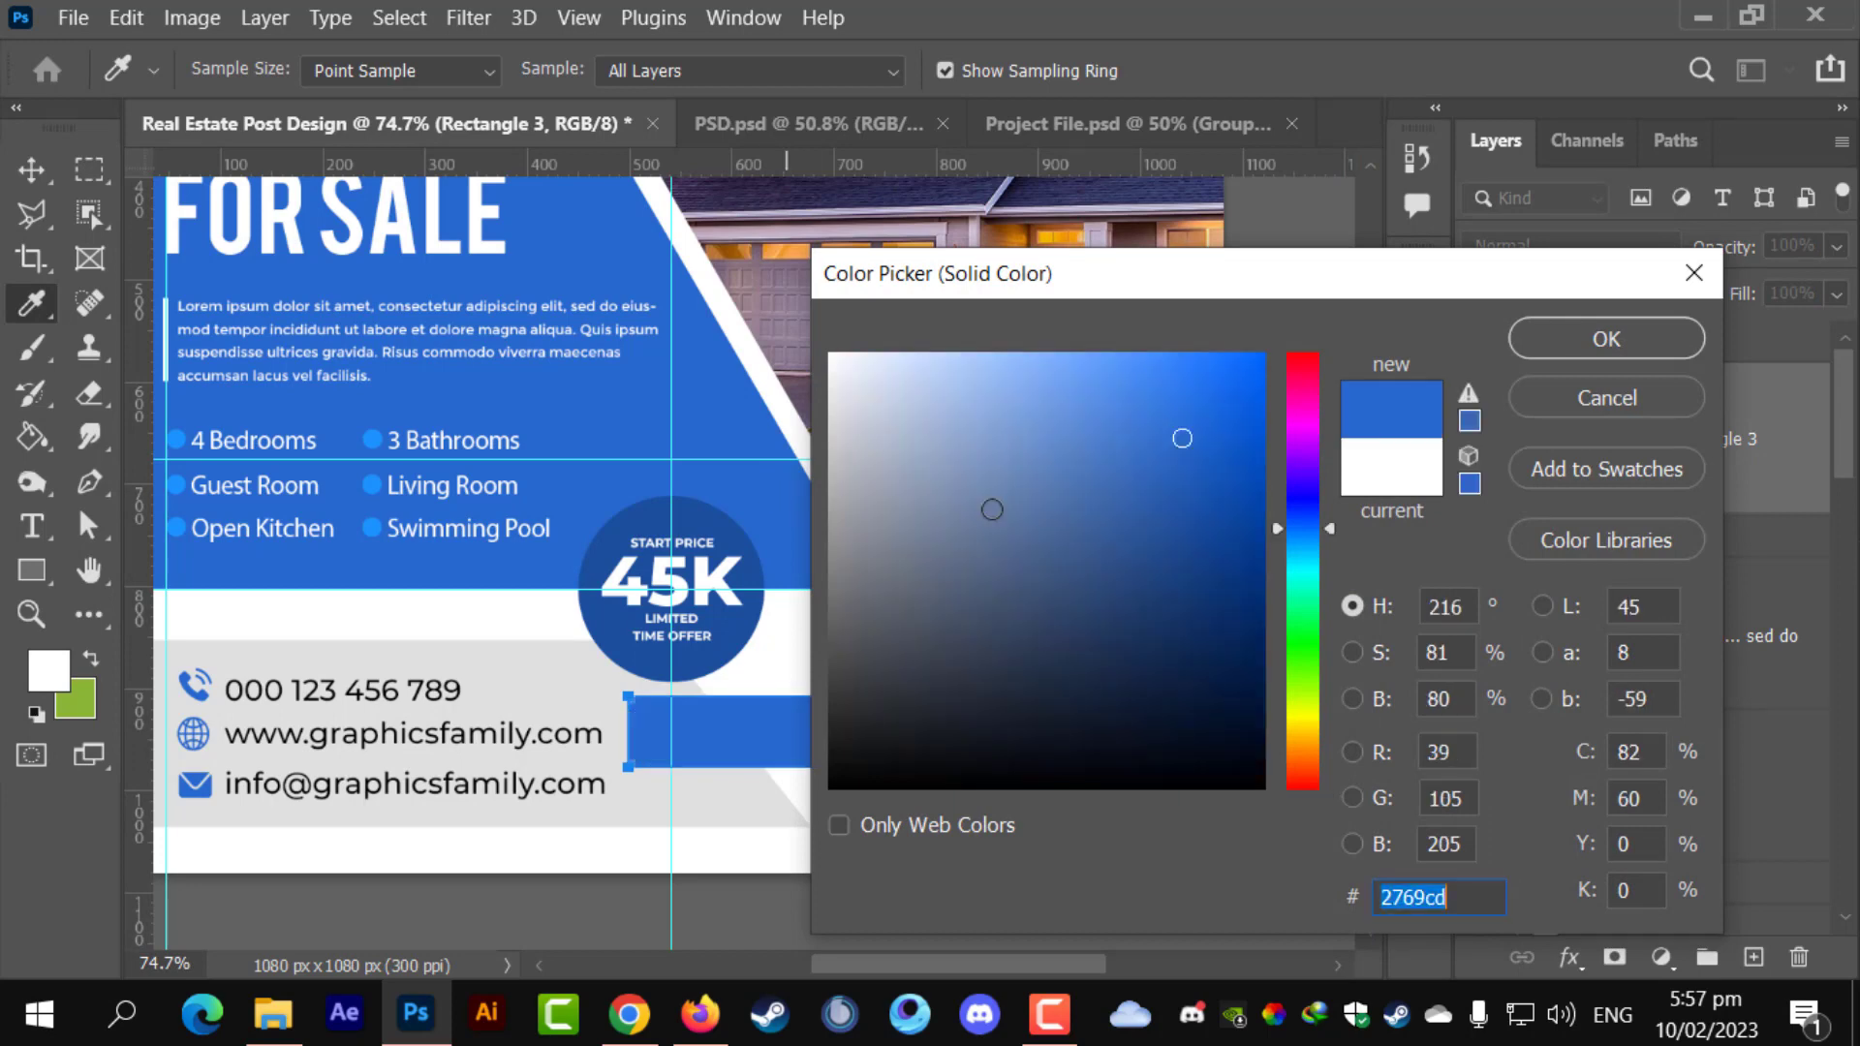
pyautogui.click(1530, 337)
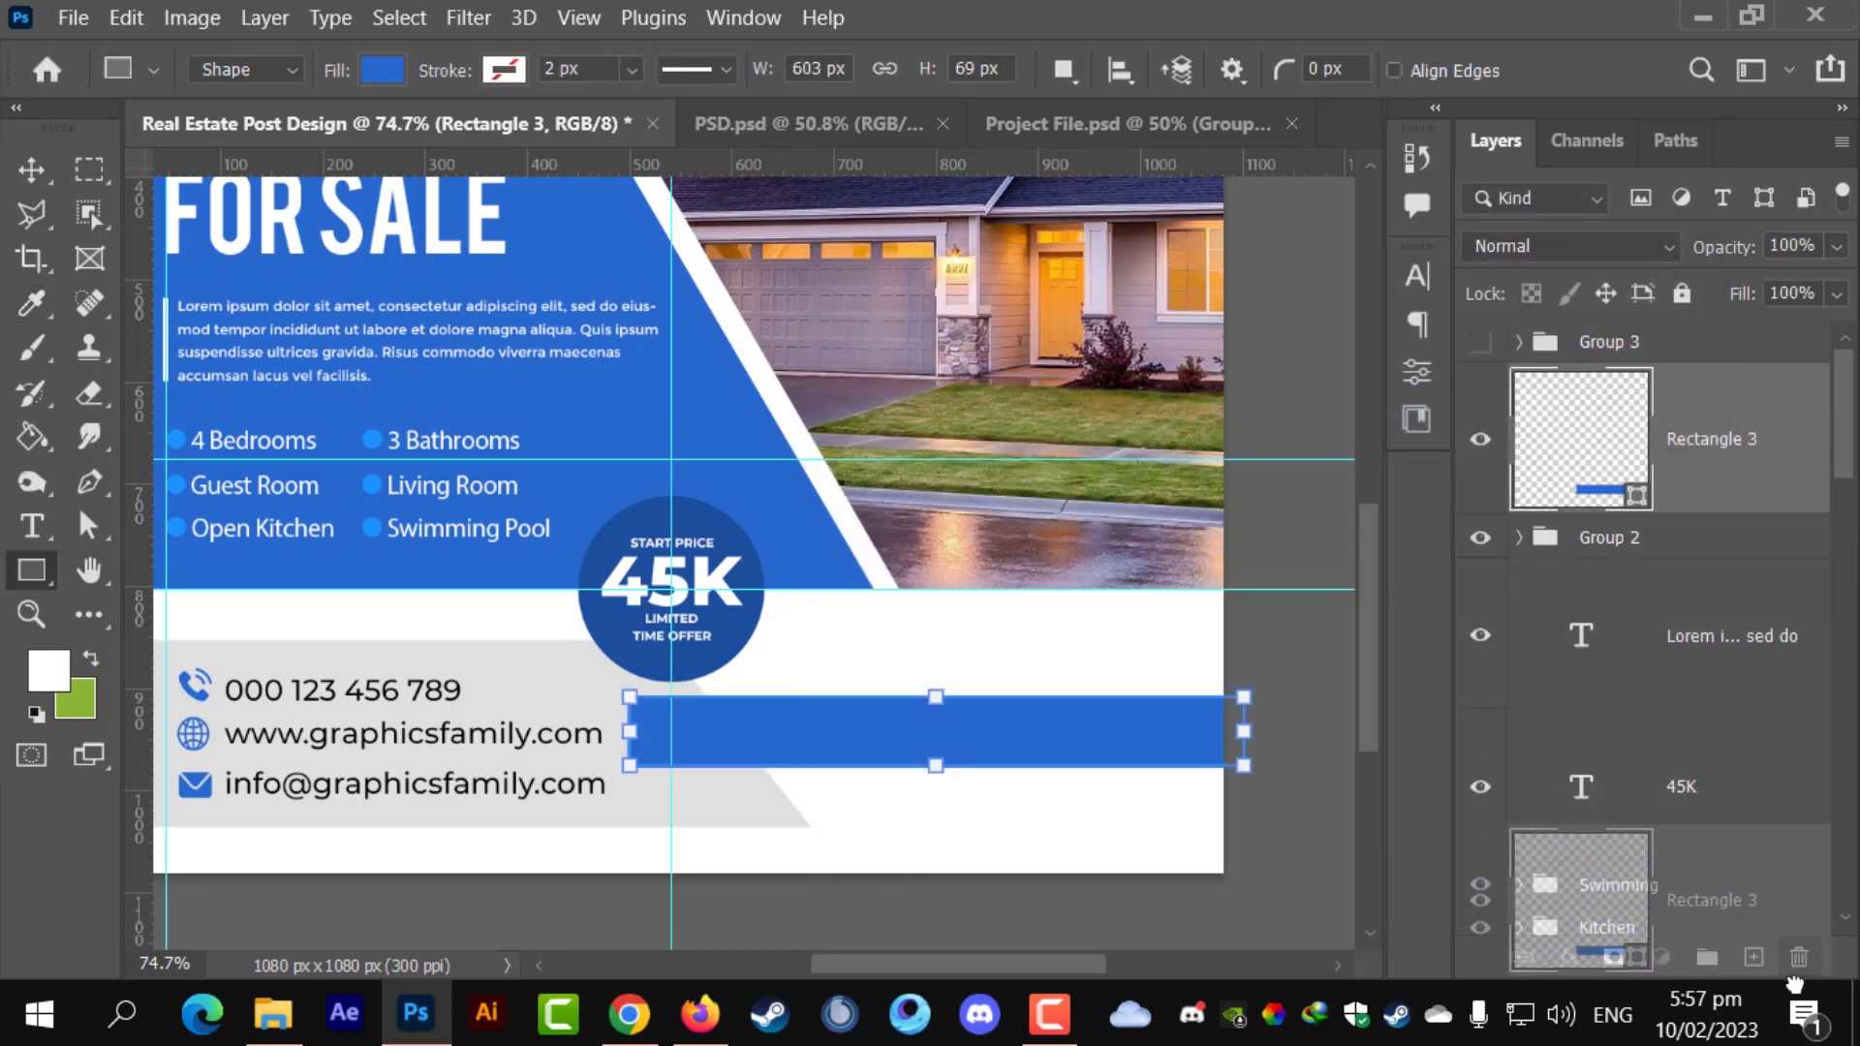
# - Move Rectangle 3's layer between Color Fill 1 and the house photo, and shift the blue bar about 80 px right and 45 px down
pyautogui.moveTo(1799, 1044); pyautogui.dragTo(1736, 541)
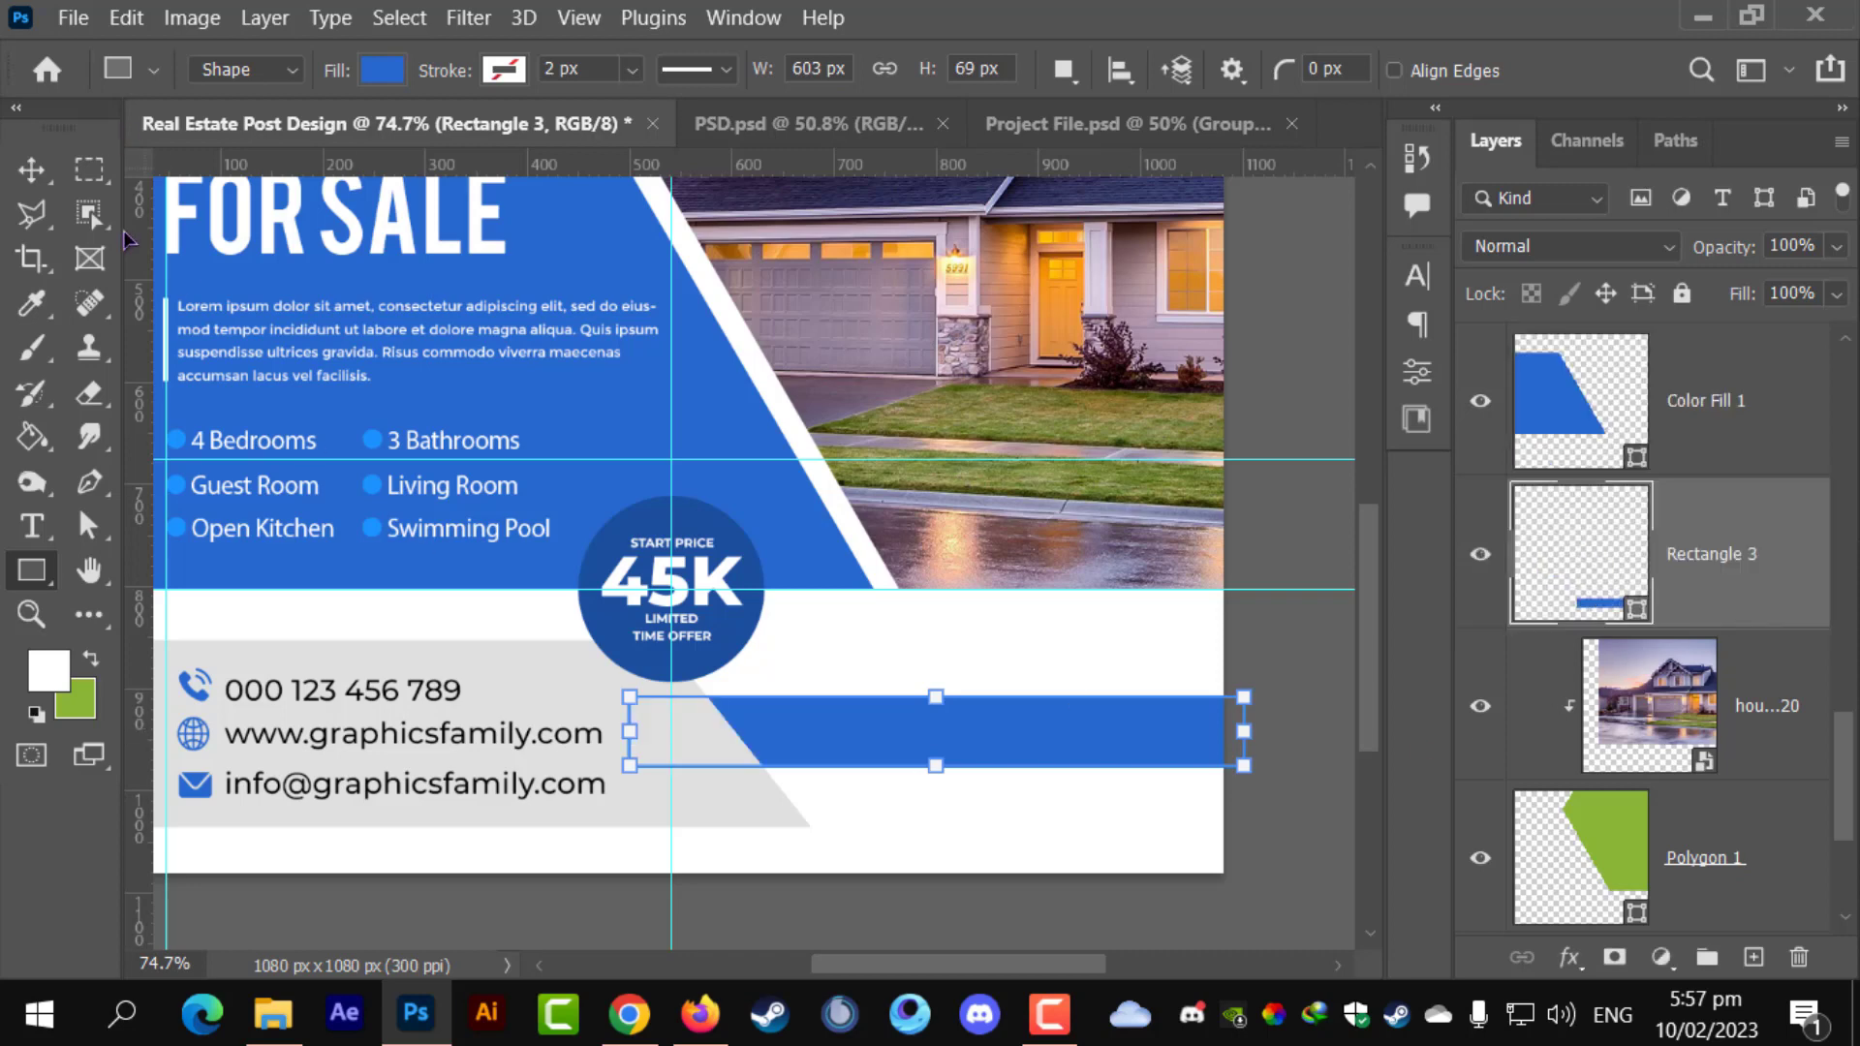
pyautogui.click(31, 170)
pyautogui.moveTo(1051, 698); pyautogui.dragTo(1110, 762)
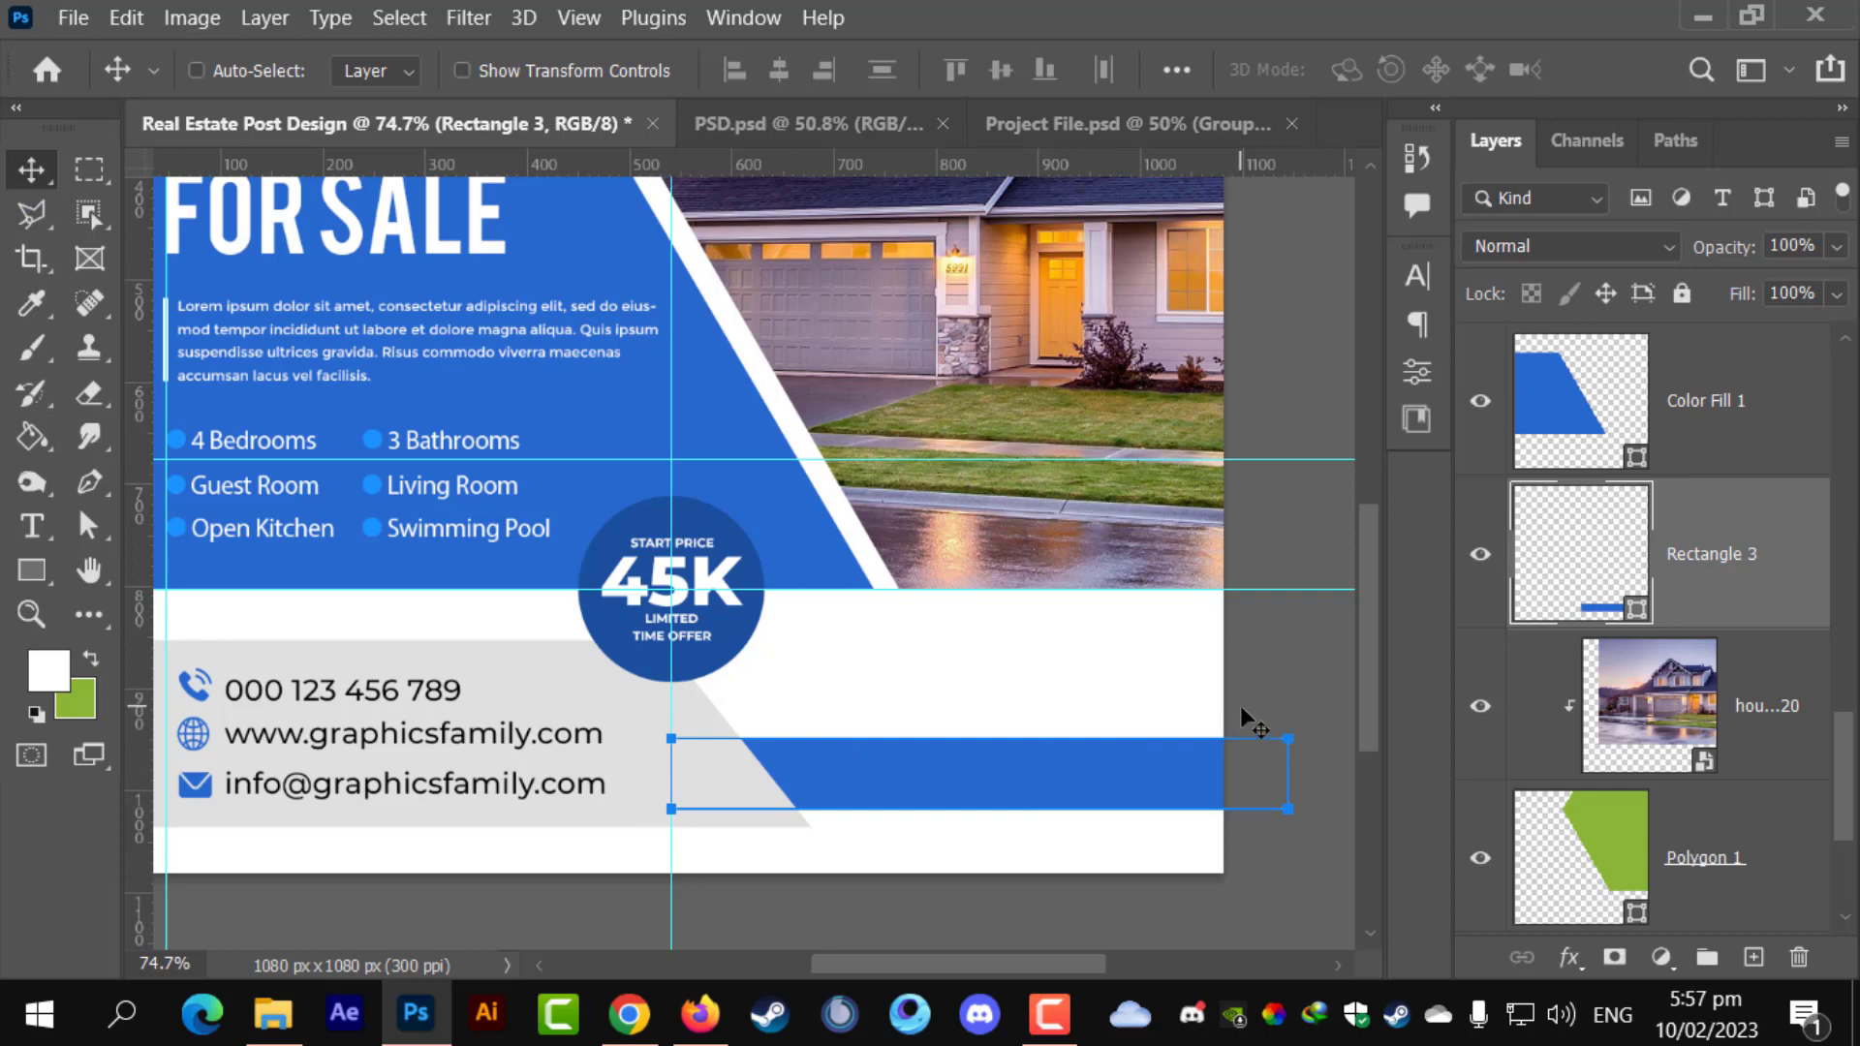
pyautogui.moveTo(994, 781); pyautogui.dragTo(1034, 800)
pyautogui.scroll(10, 1660, 566)
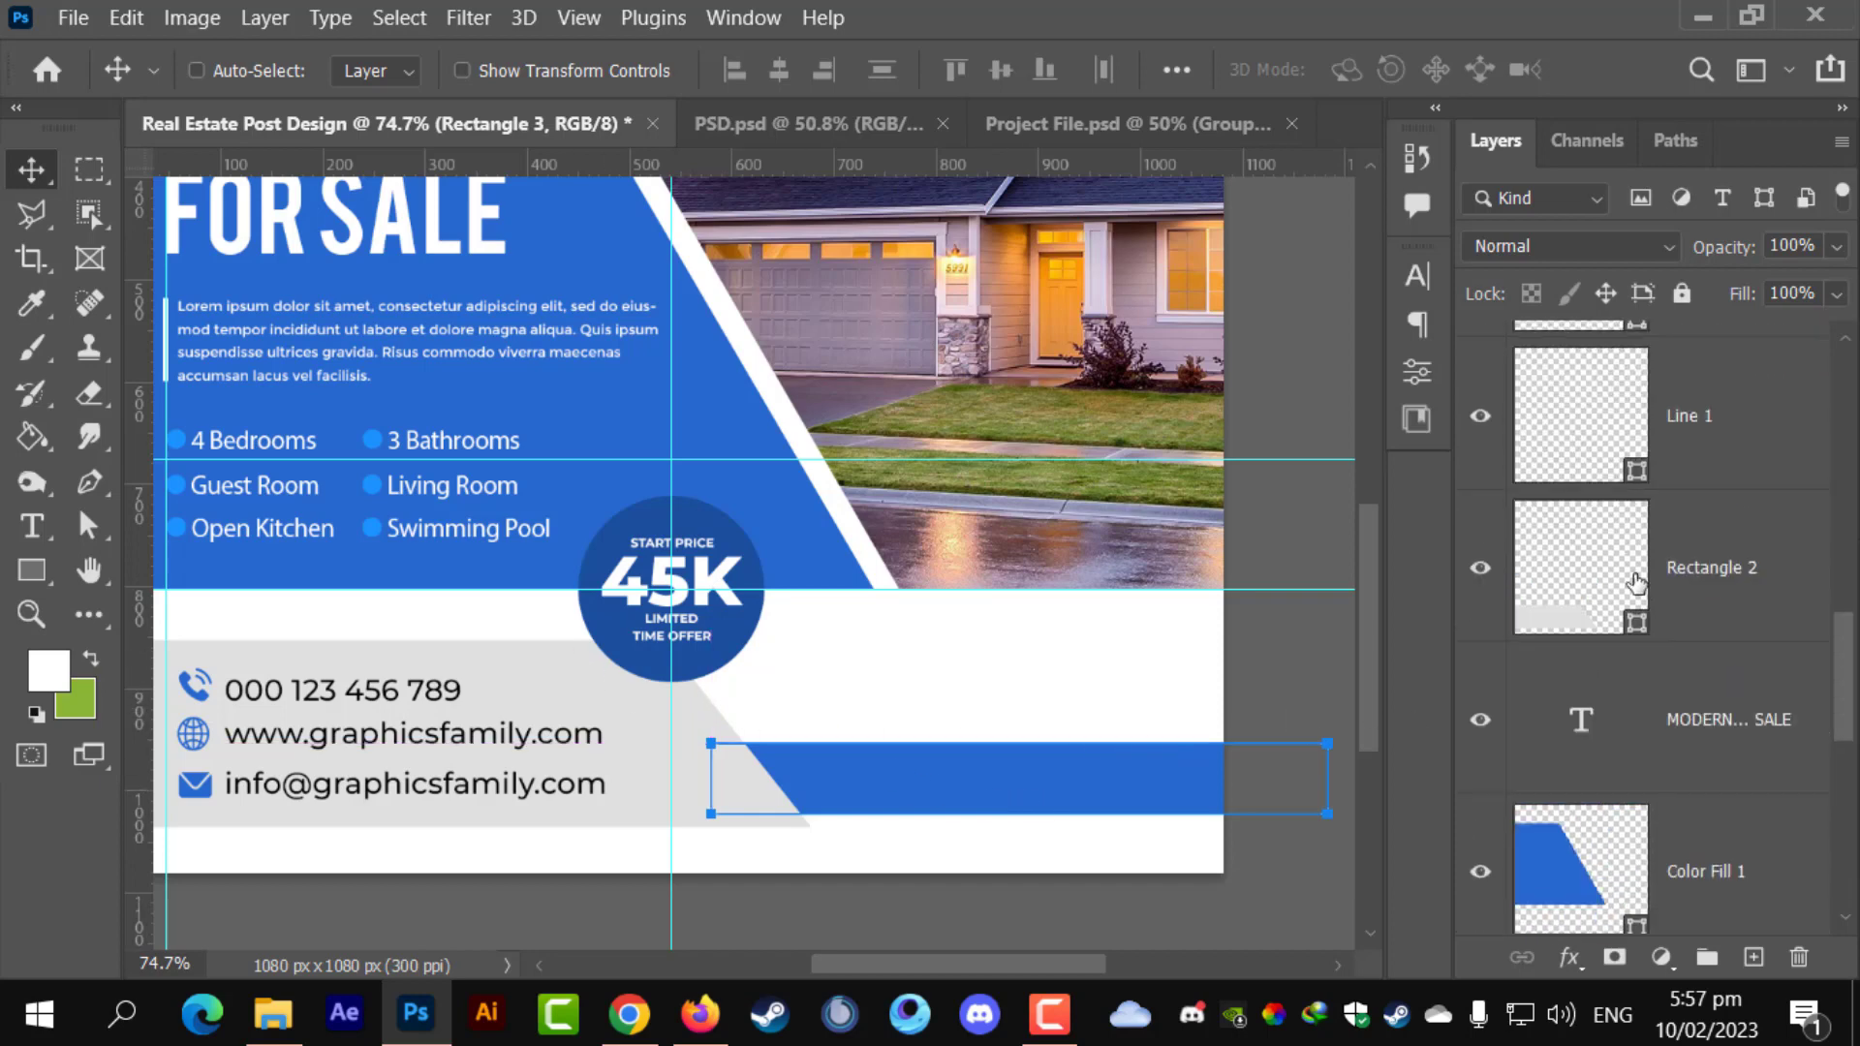
# - Show Group 3 and move its pin icon and address line up and right onto the blue bar
pyautogui.scroll(2, 1661, 565)
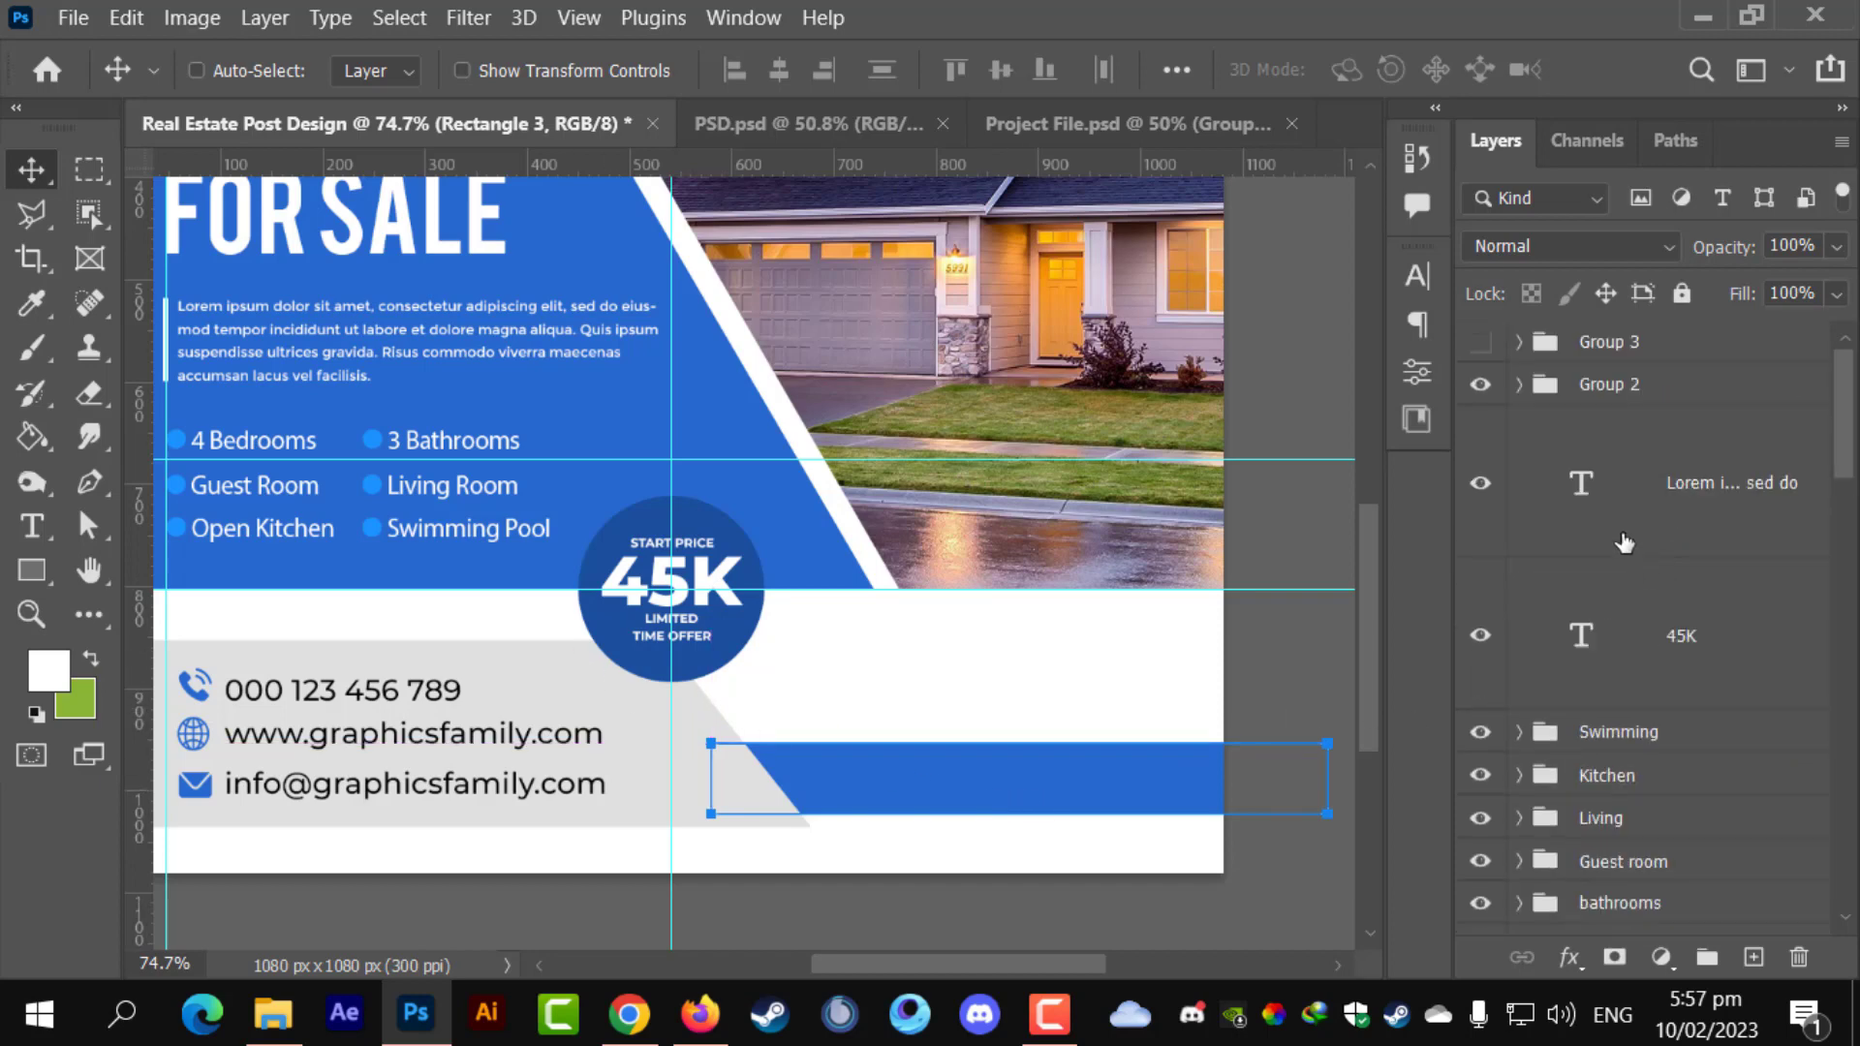
pyautogui.click(1633, 344)
pyautogui.click(1482, 345)
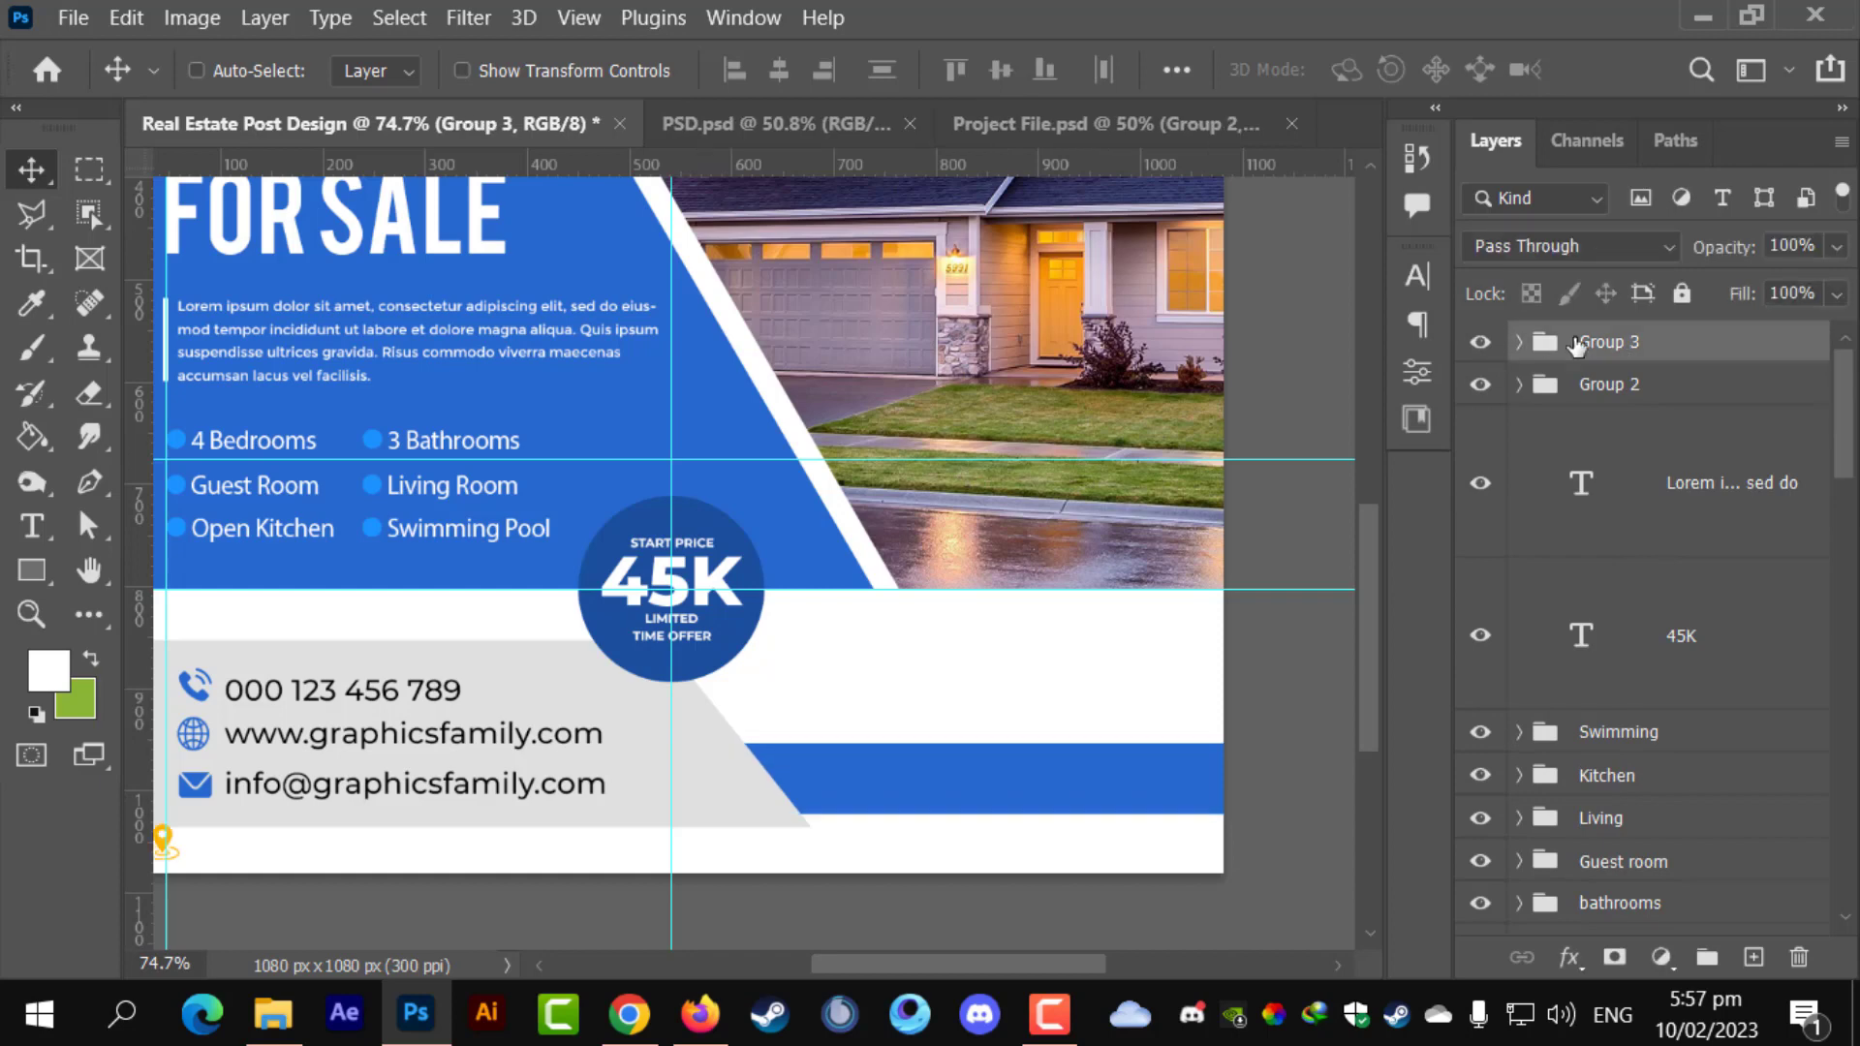
pyautogui.hotkey('ctrl', 't')
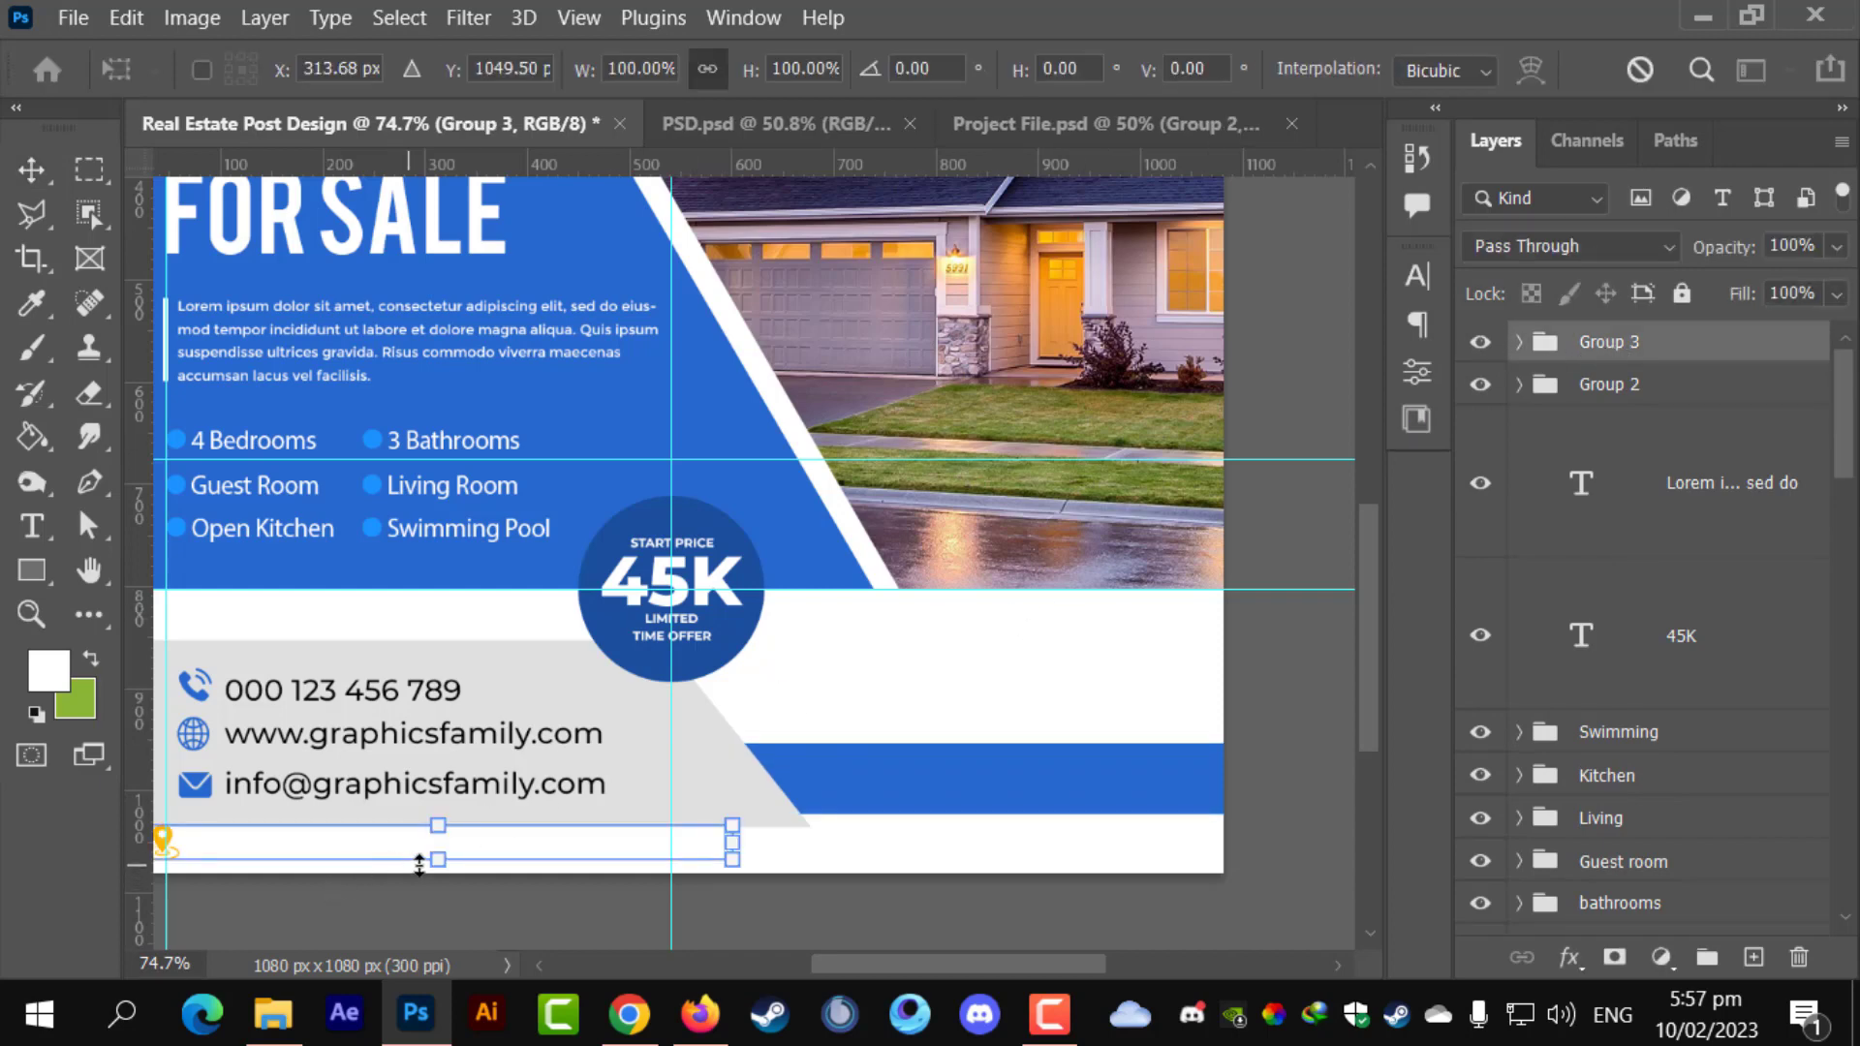
pyautogui.moveTo(440, 856); pyautogui.dragTo(1082, 803)
pyautogui.hotkey('ctrl', 'z')
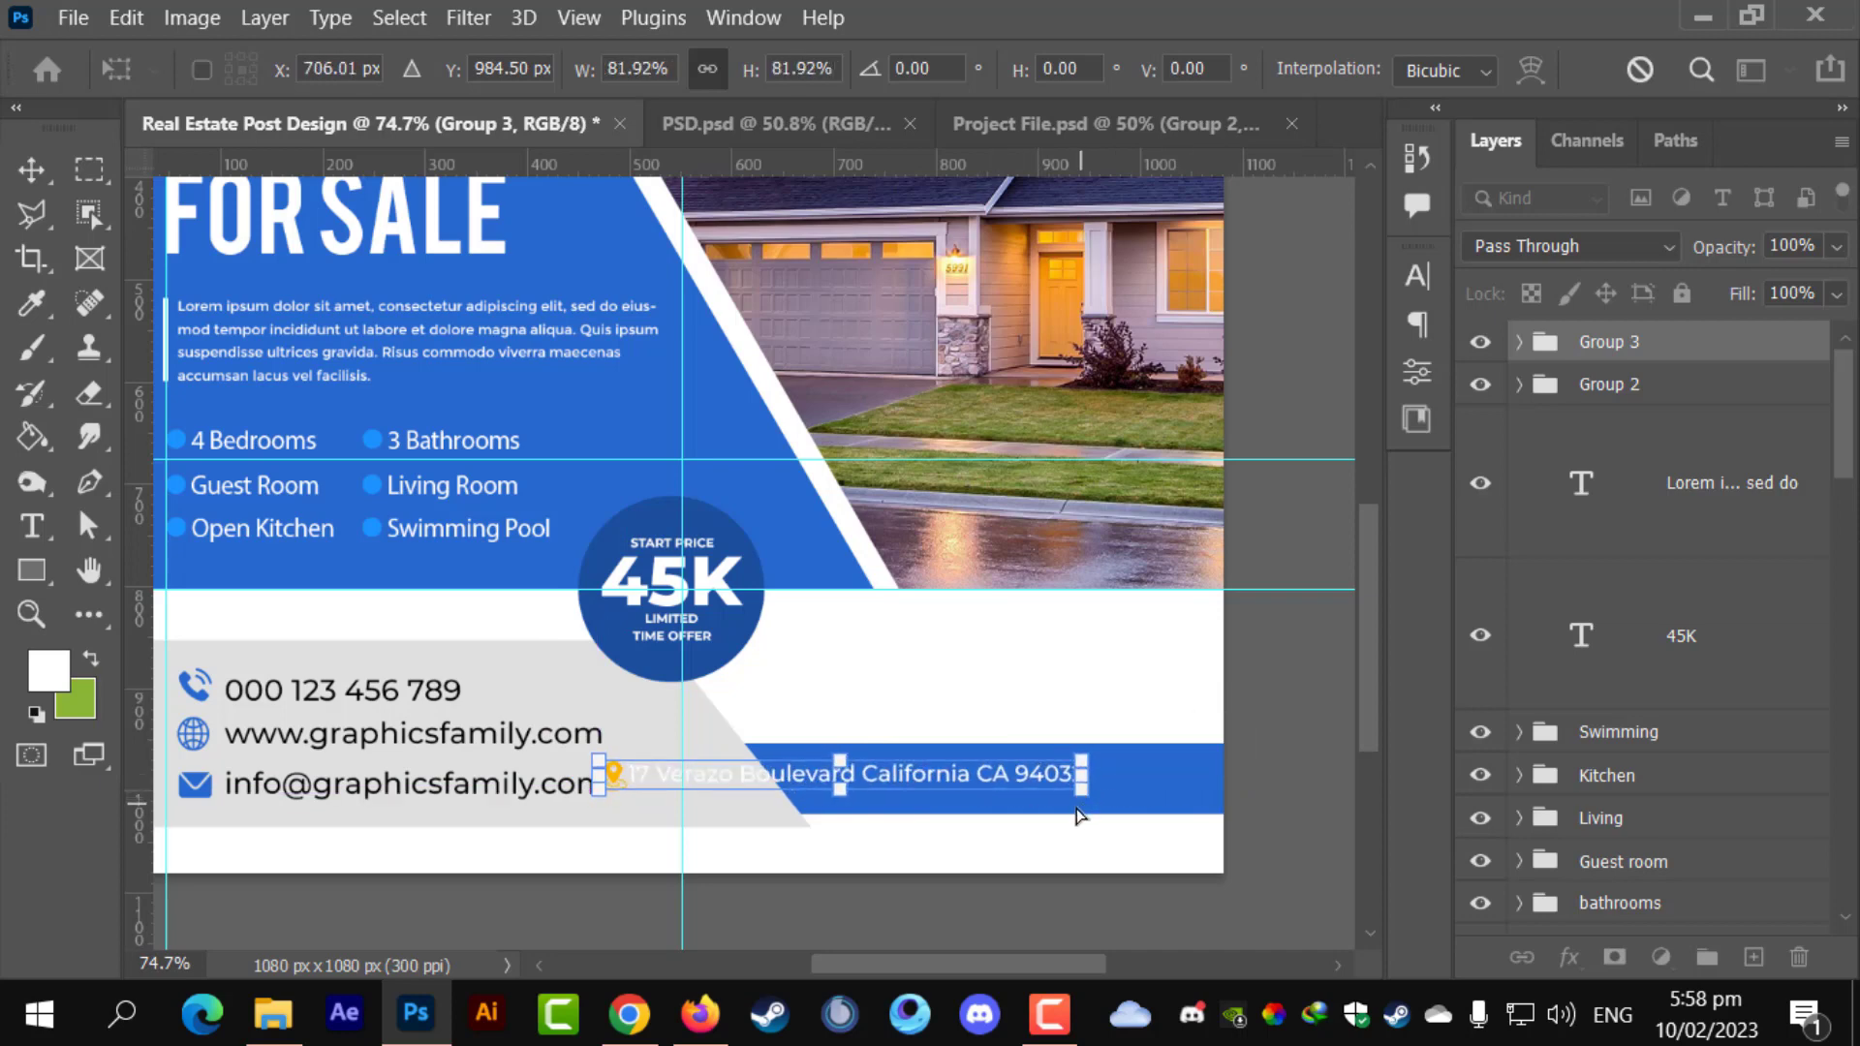
pyautogui.hotkey('ctrl', 'z')
pyautogui.click(27, 173)
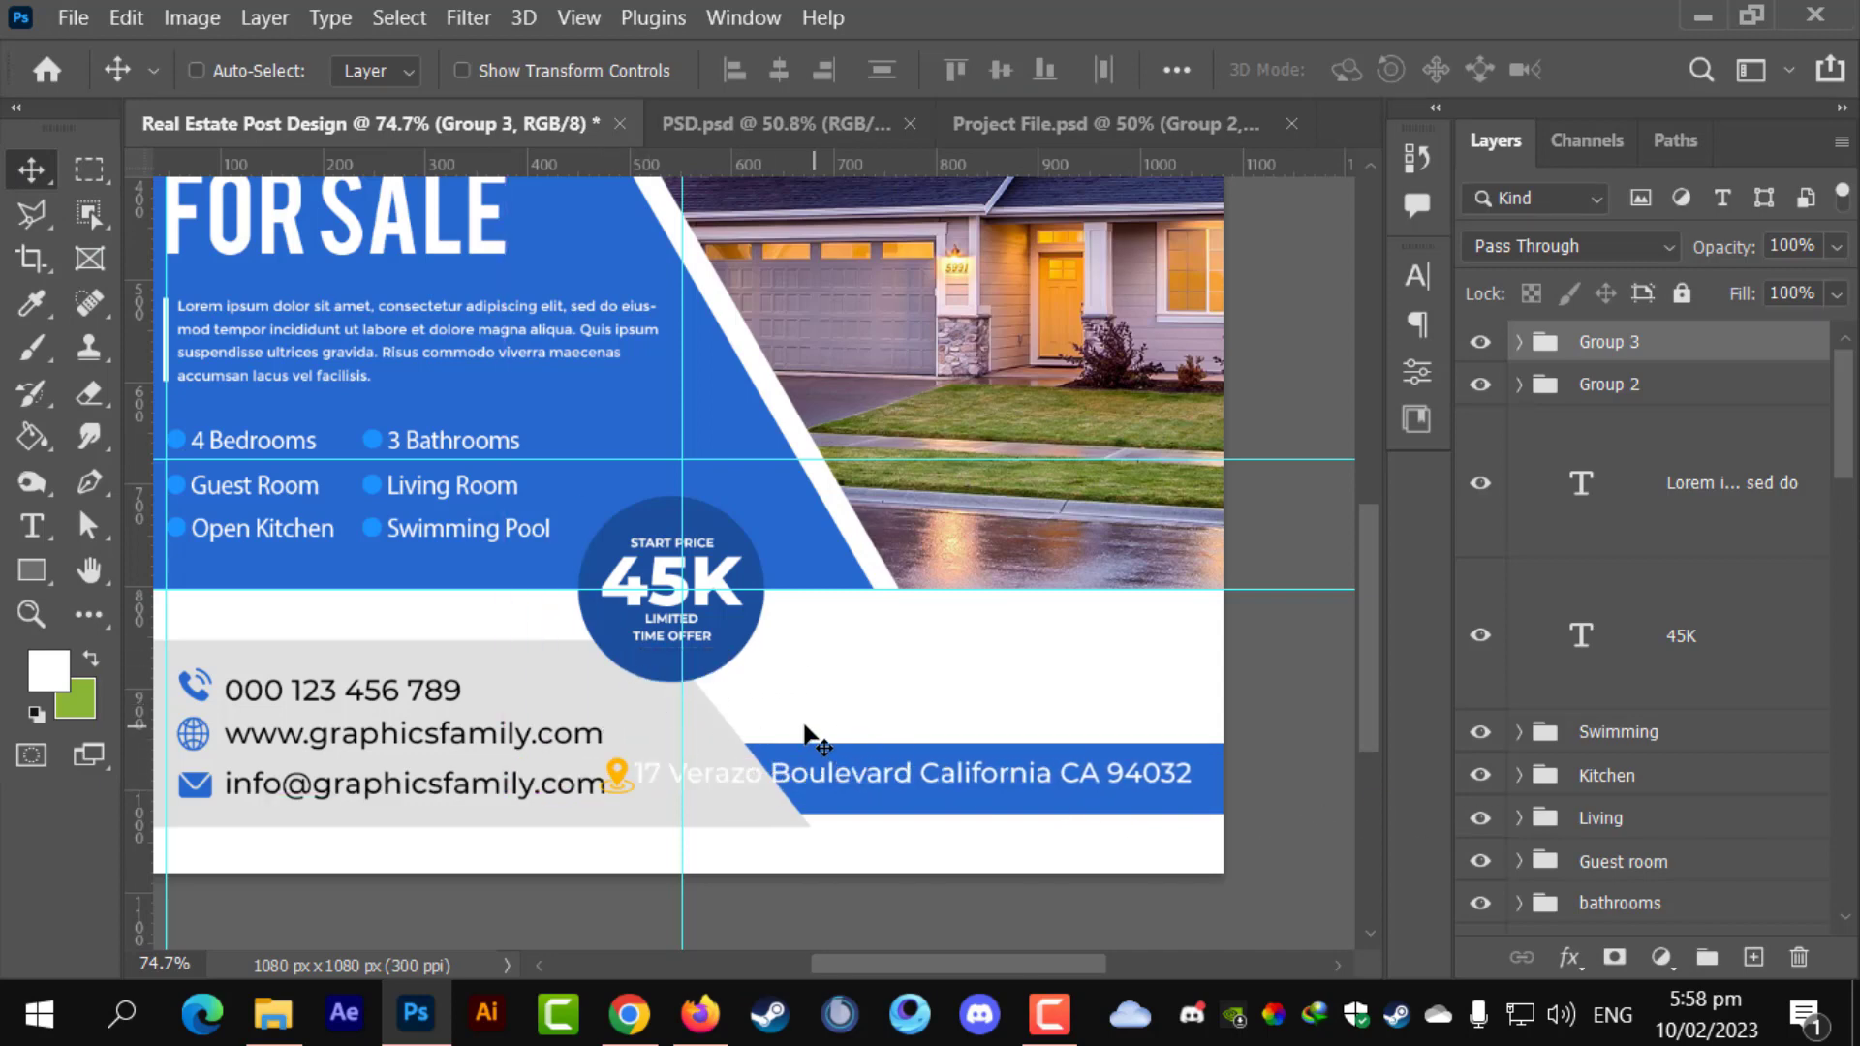
# - Move the light gray Rectangle 2 about 113 px left behind the contact details, to X 226 px
pyautogui.scroll(-3, 1662, 858)
pyautogui.scroll(-5, 1763, 850)
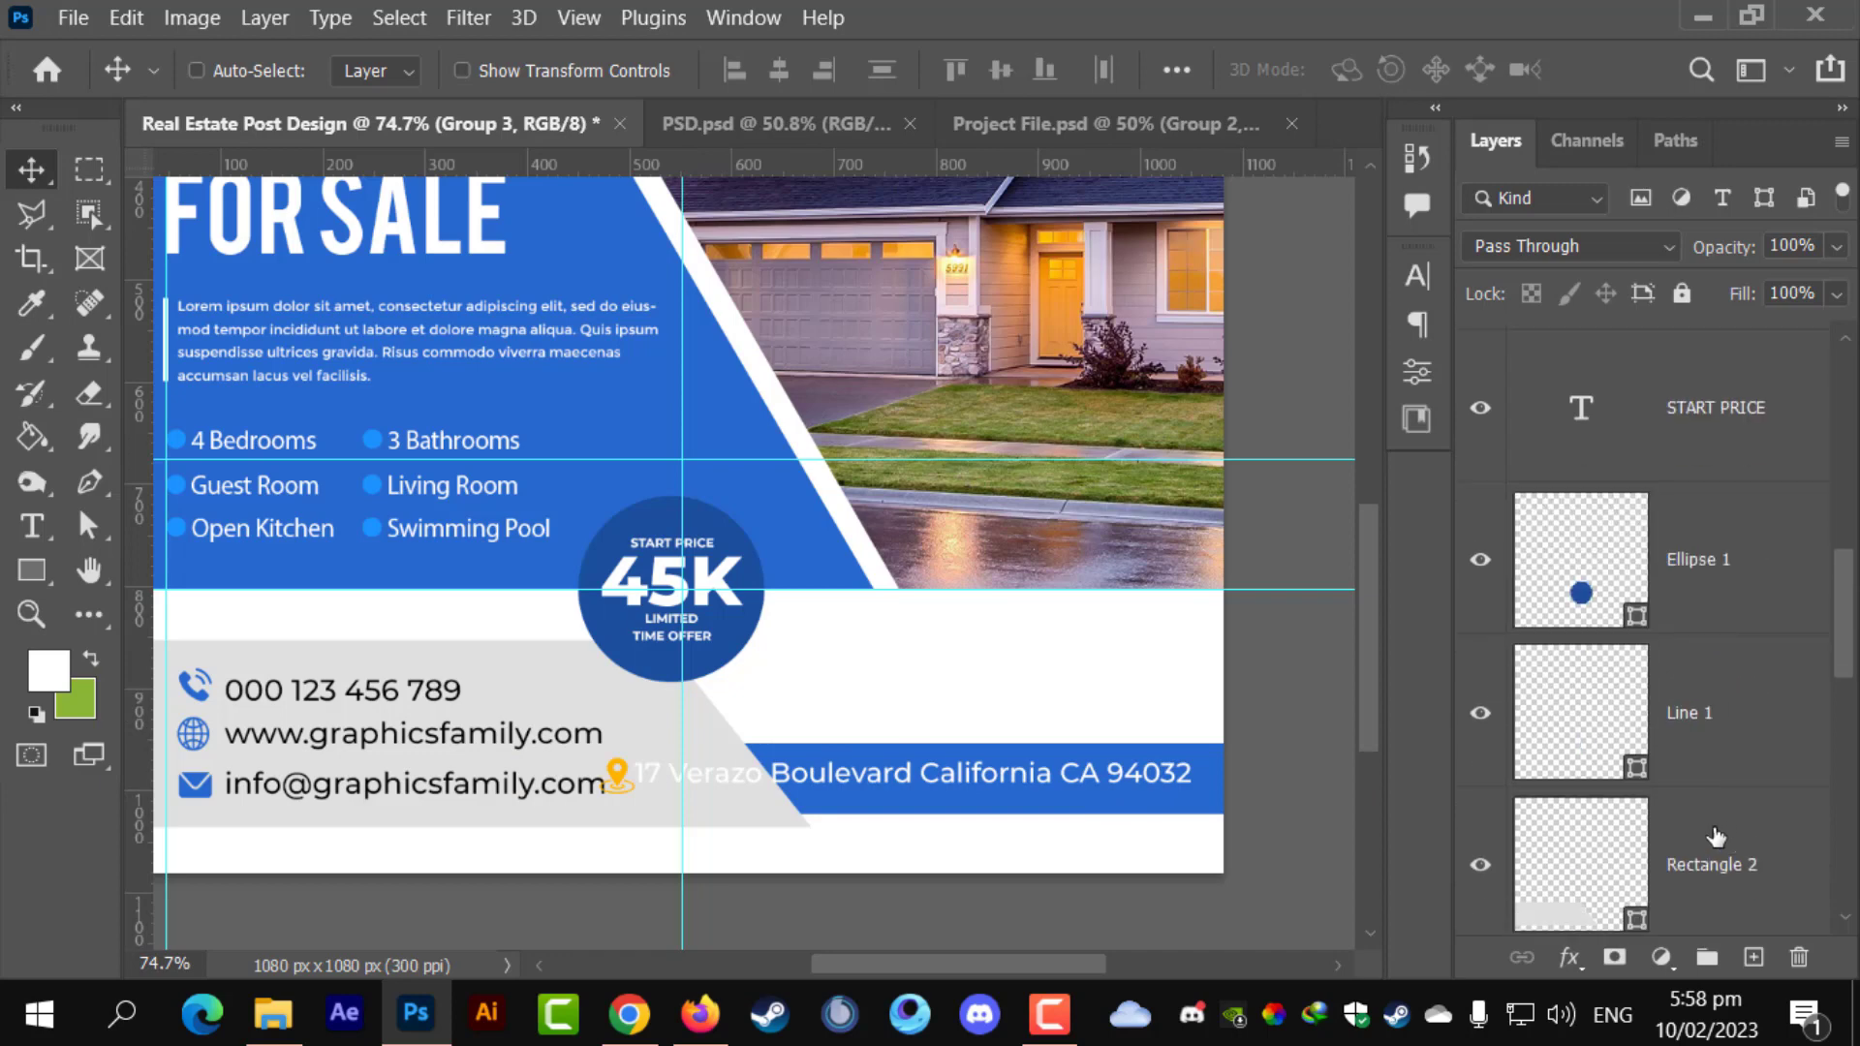
pyautogui.click(1608, 696)
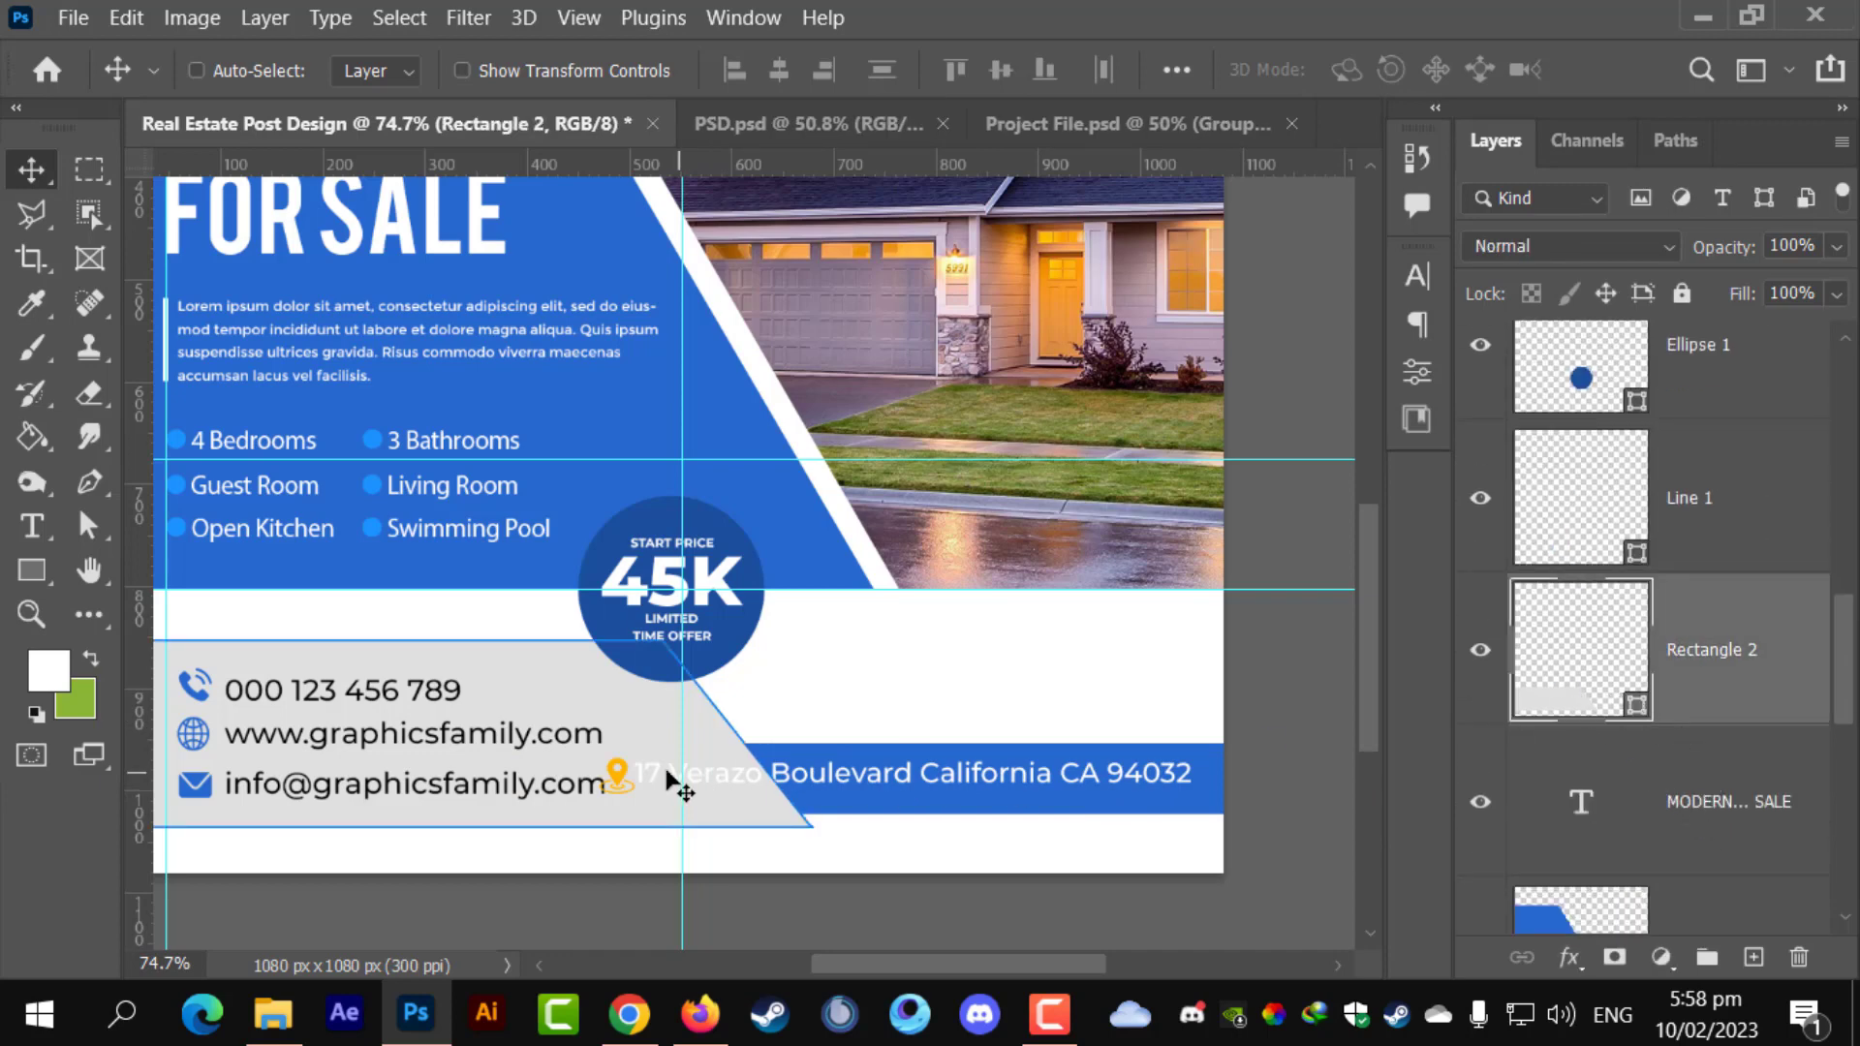
pyautogui.hotkey('ctrl', 't')
pyautogui.moveTo(612, 735); pyautogui.dragTo(505, 749)
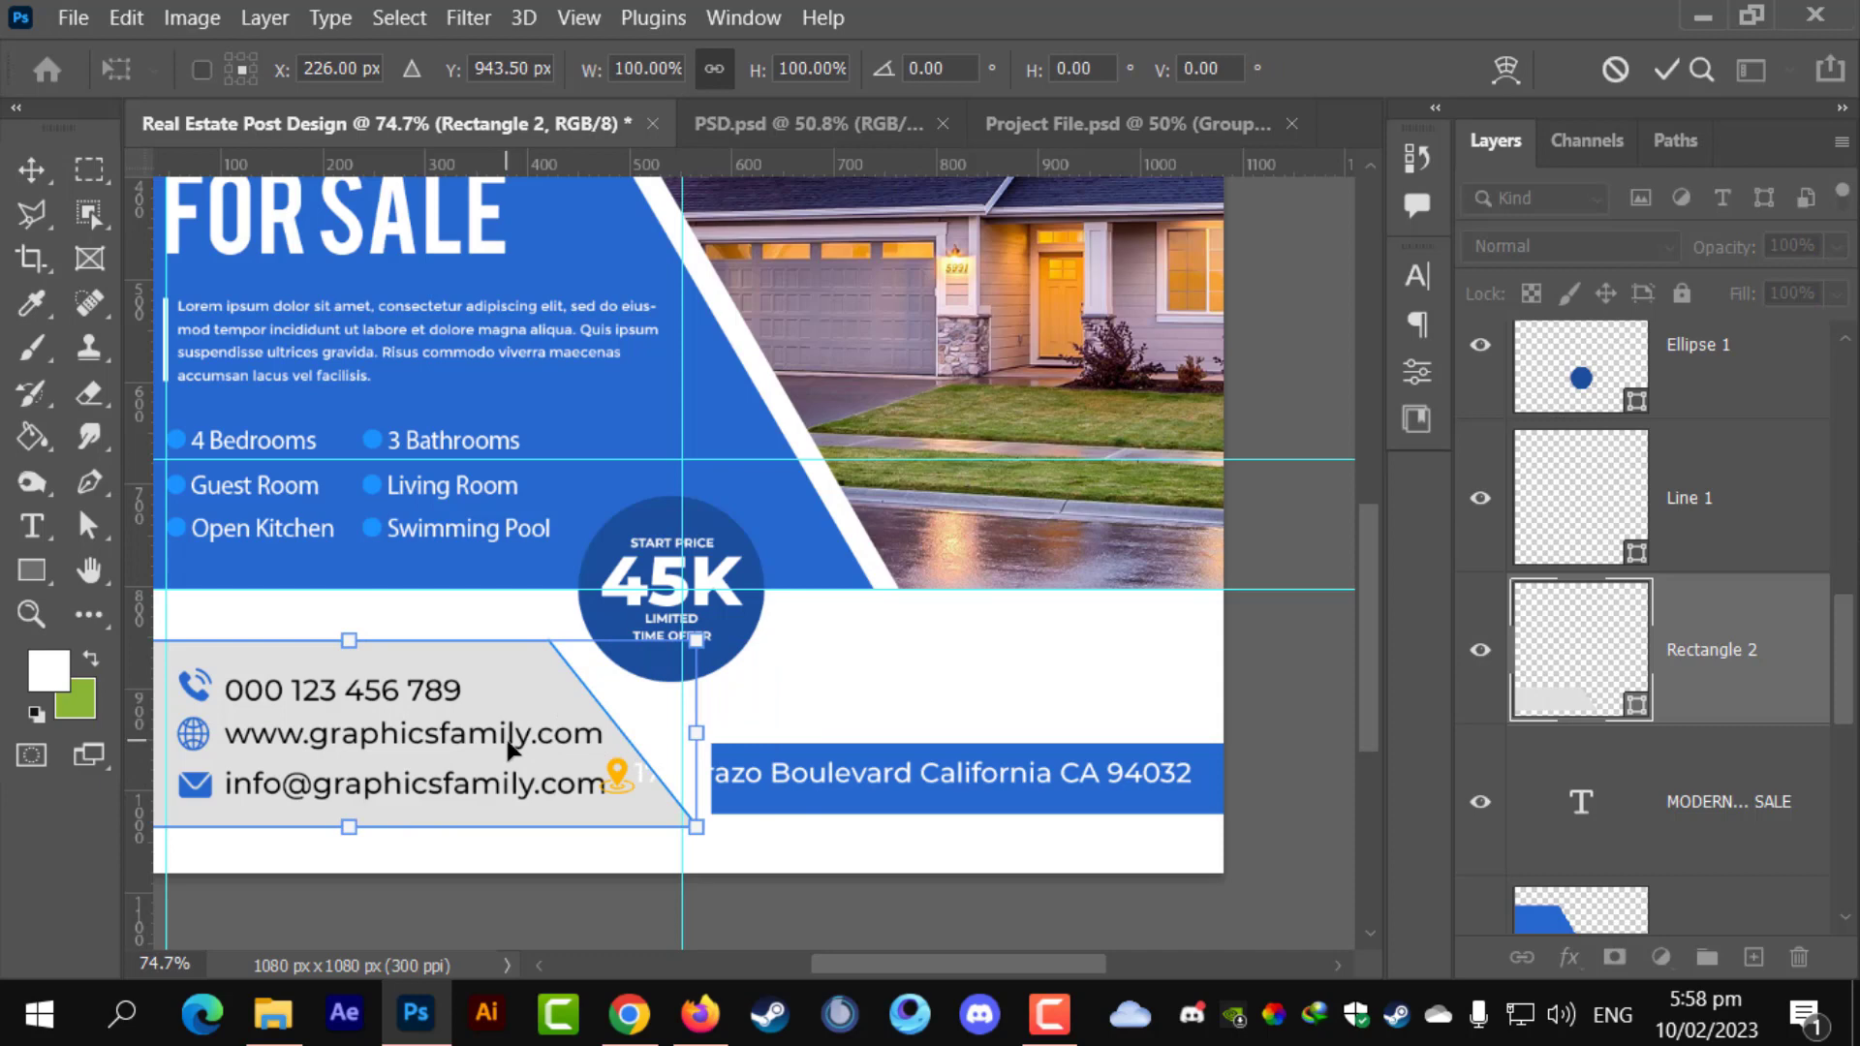
pyautogui.moveTo(514, 709); pyautogui.dragTo(755, 694)
pyautogui.press('Return')
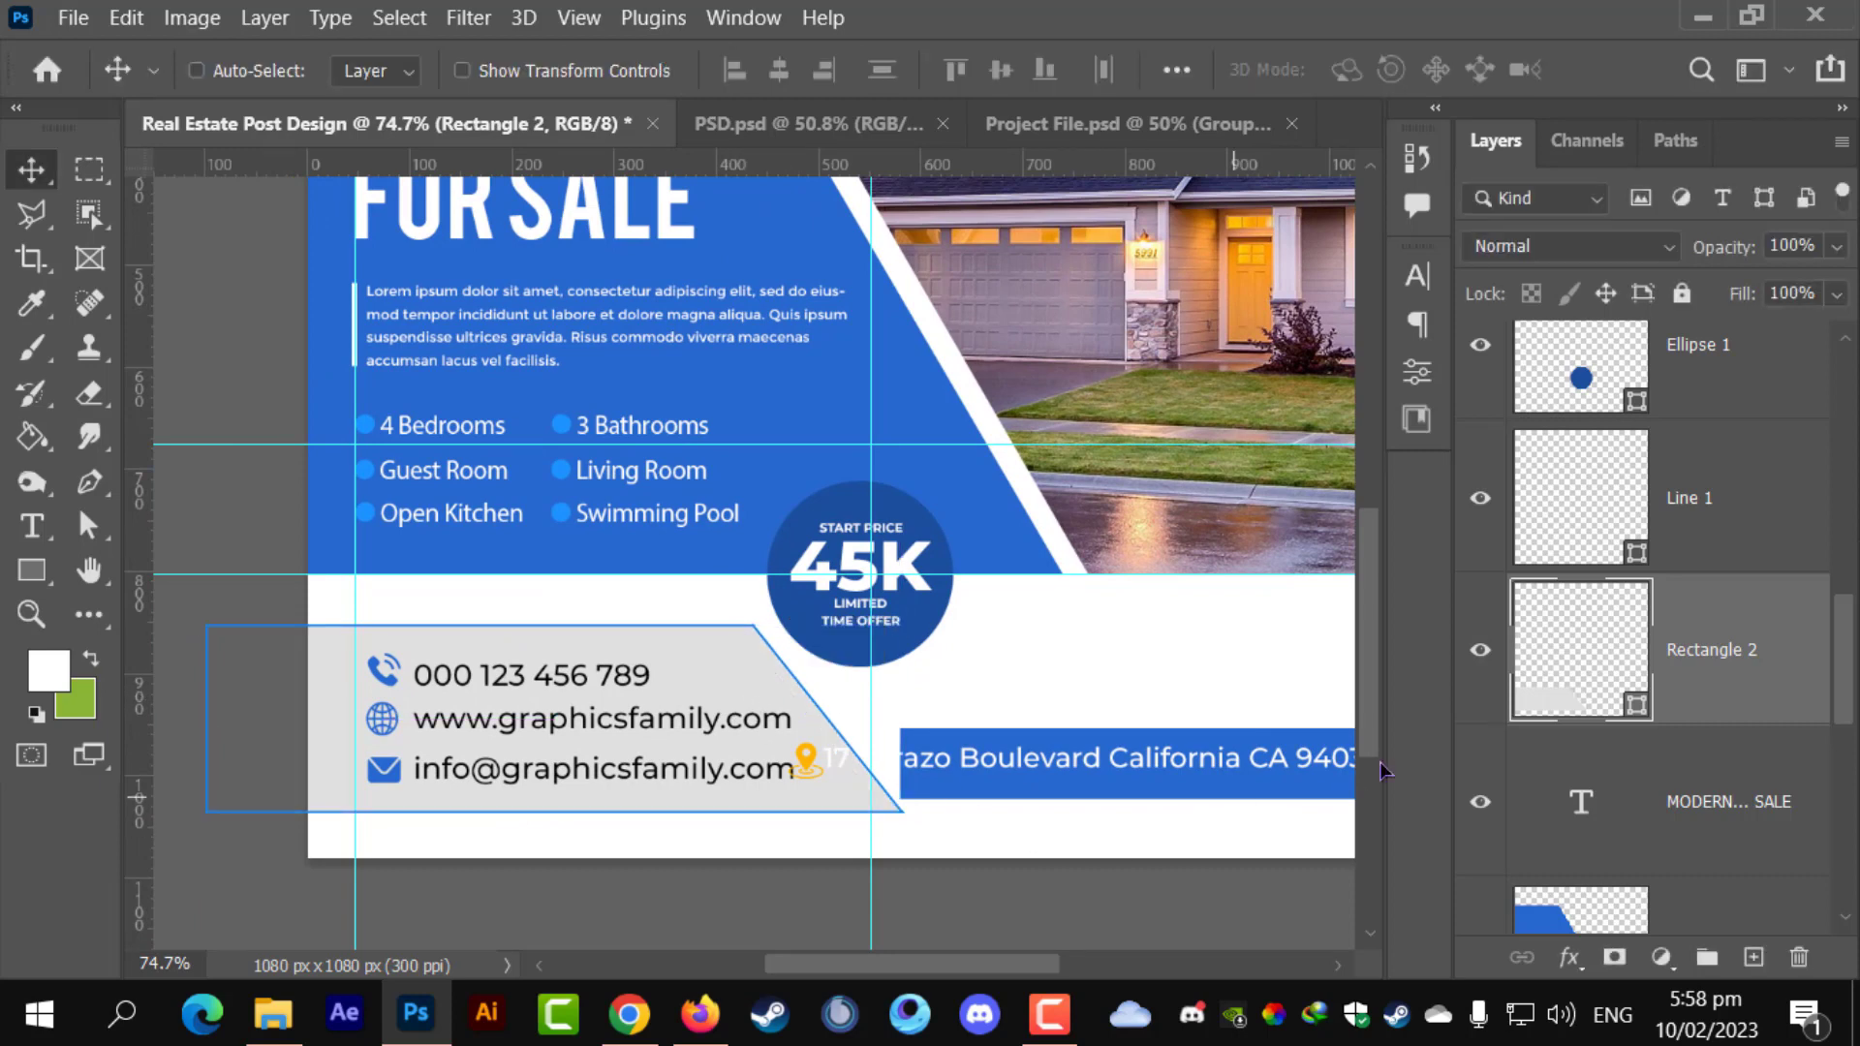
# - Shift the blue Rectangle 3 bar about 88 px left so its end tucks behind the gray shape
pyautogui.scroll(10, 1582, 648)
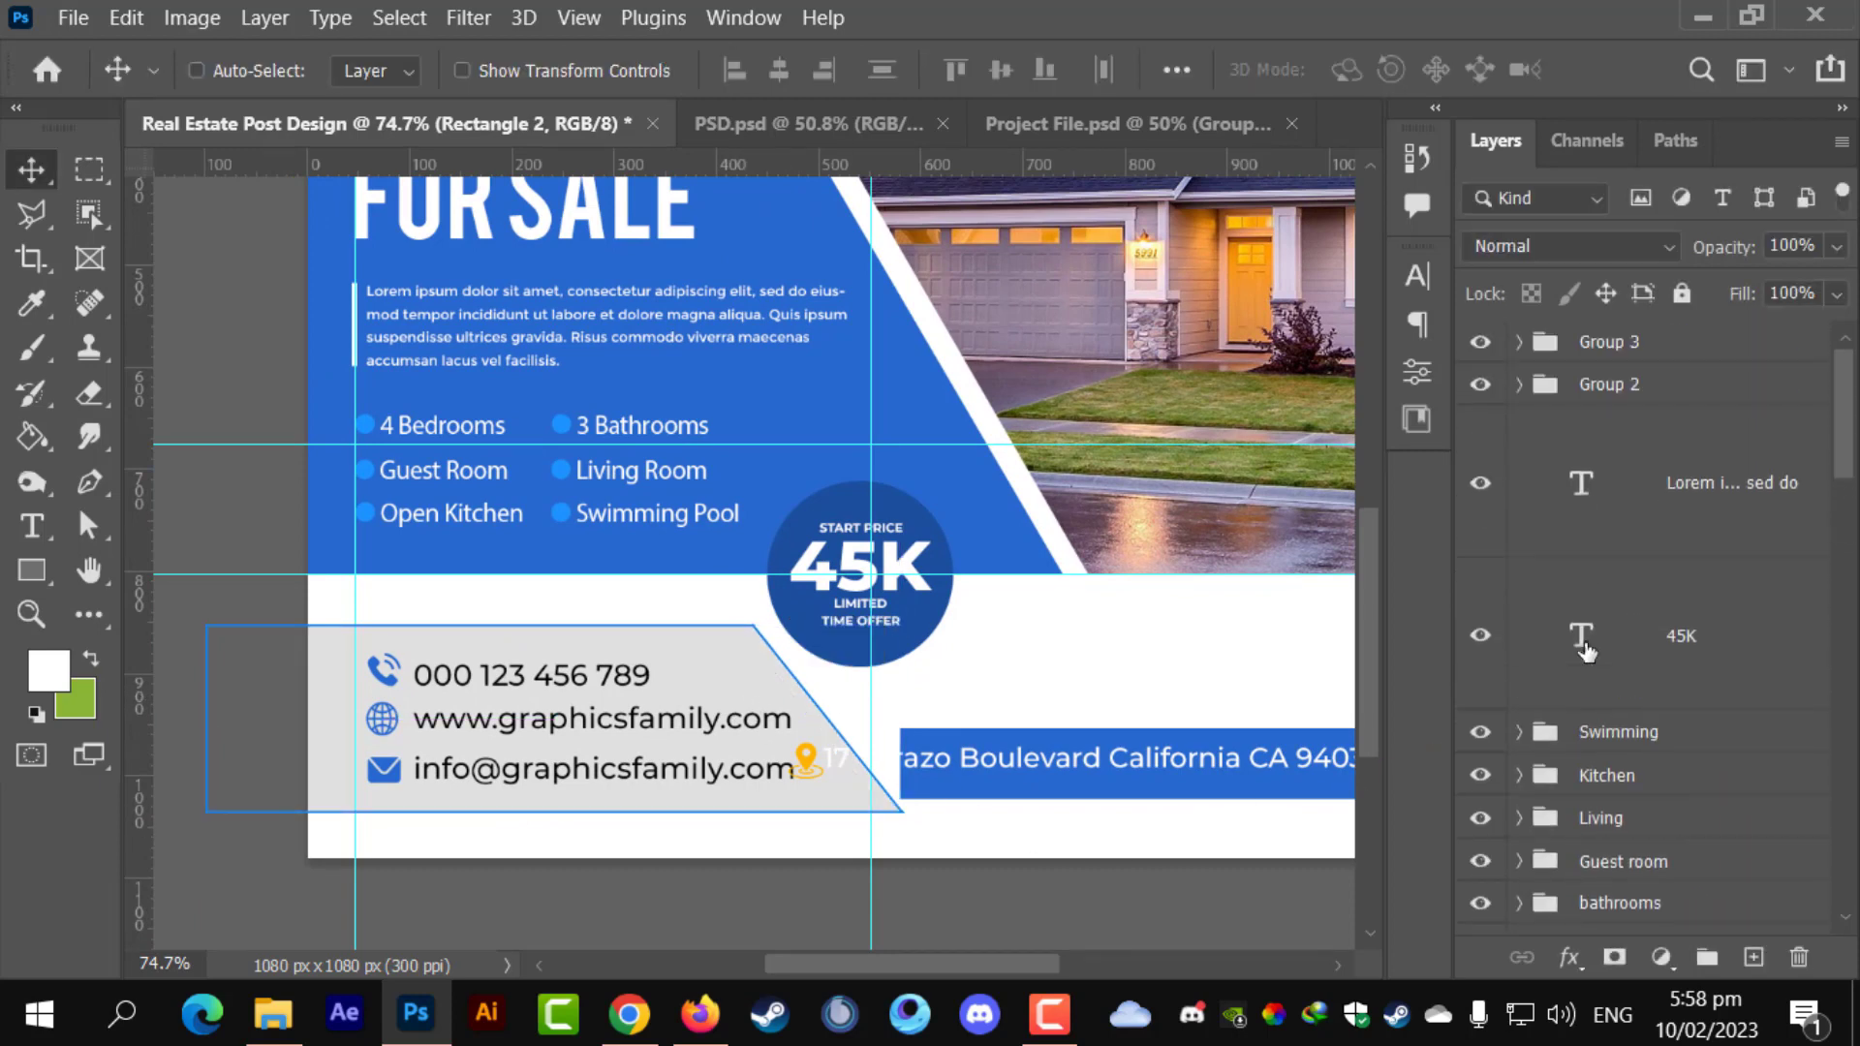
pyautogui.scroll(-10, 1642, 692)
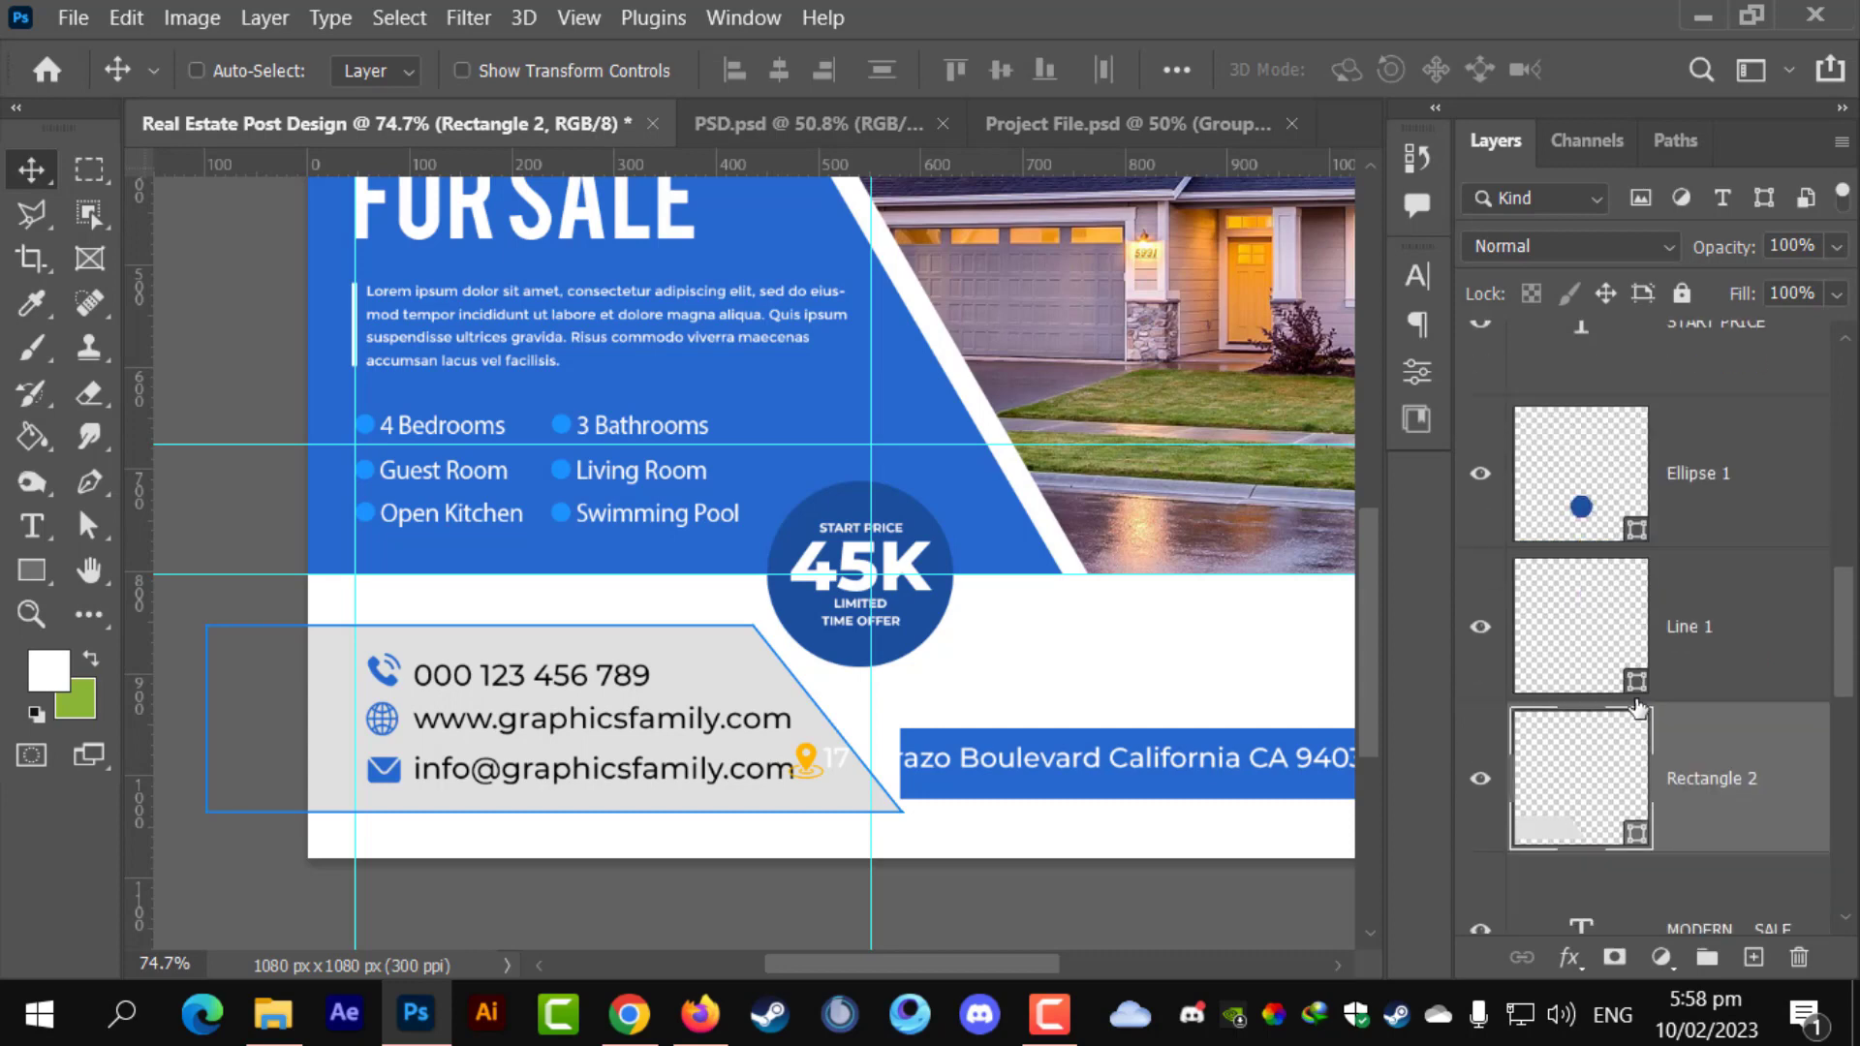
pyautogui.scroll(-5, 1740, 662)
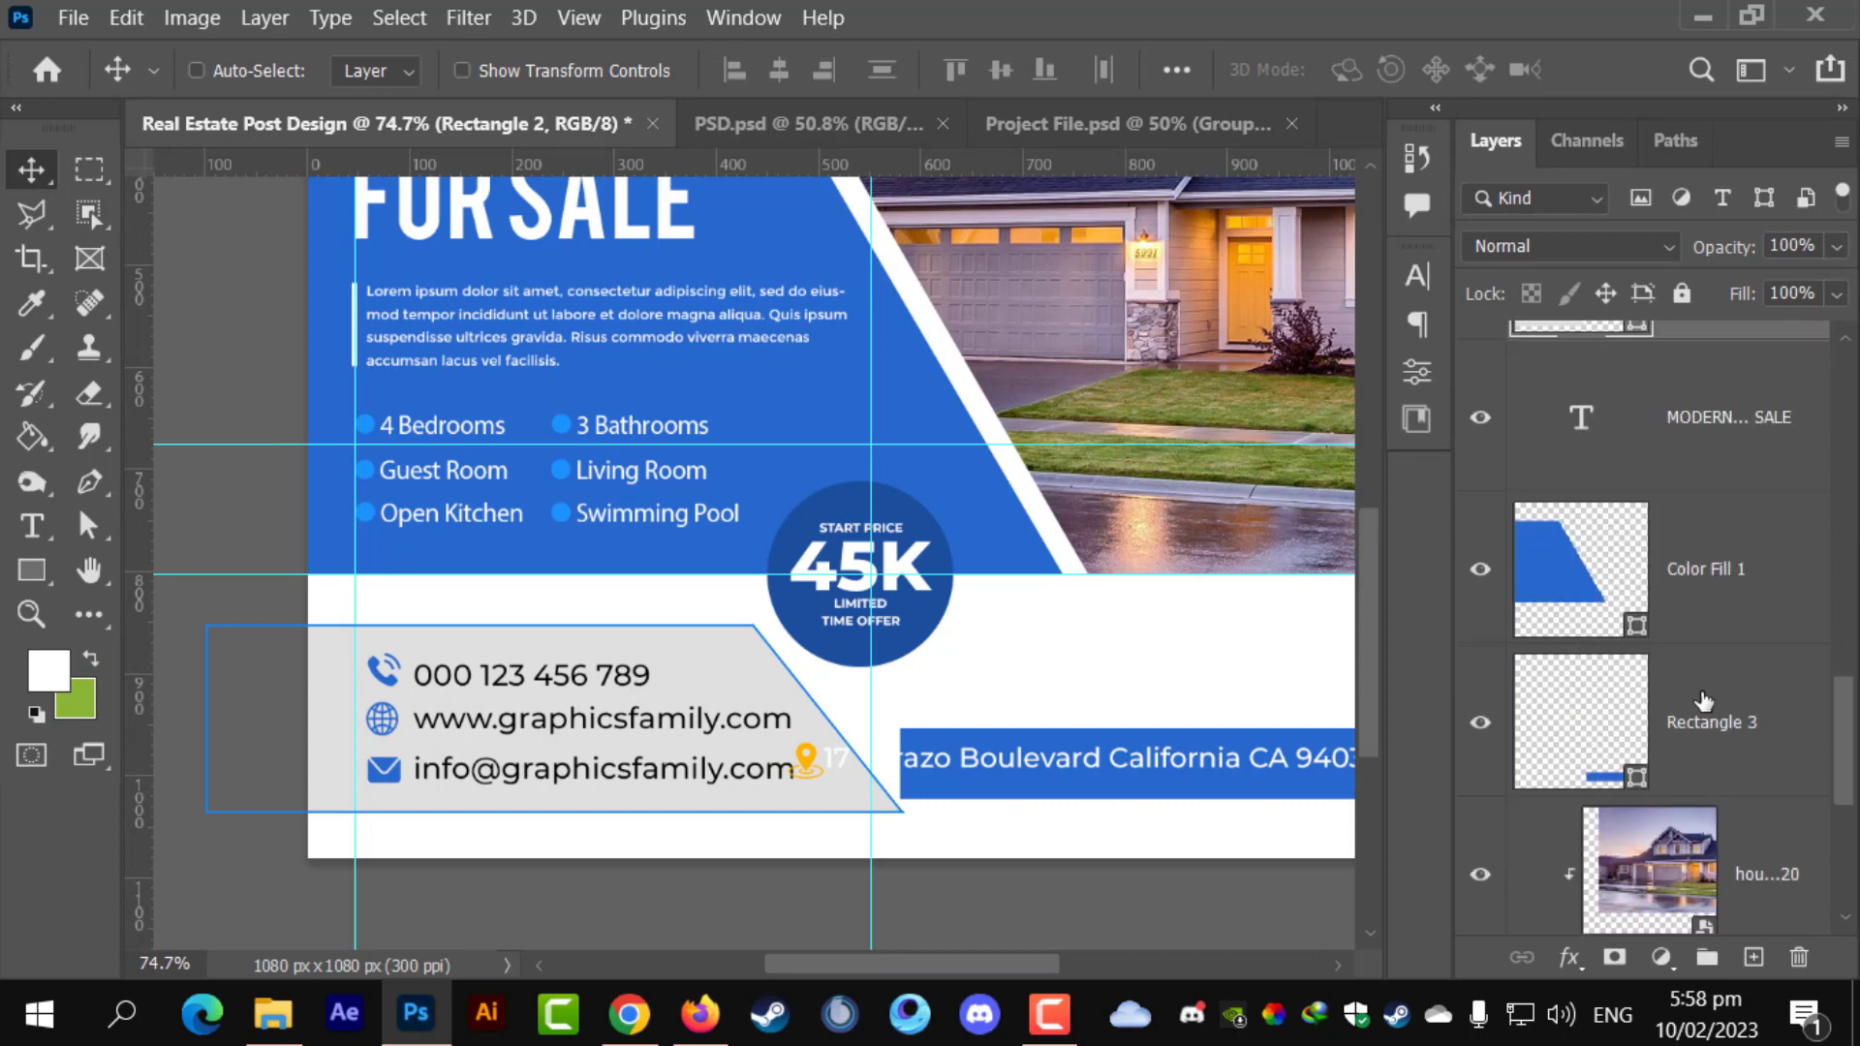
pyautogui.click(1700, 712)
pyautogui.hotkey('ctrl', 't')
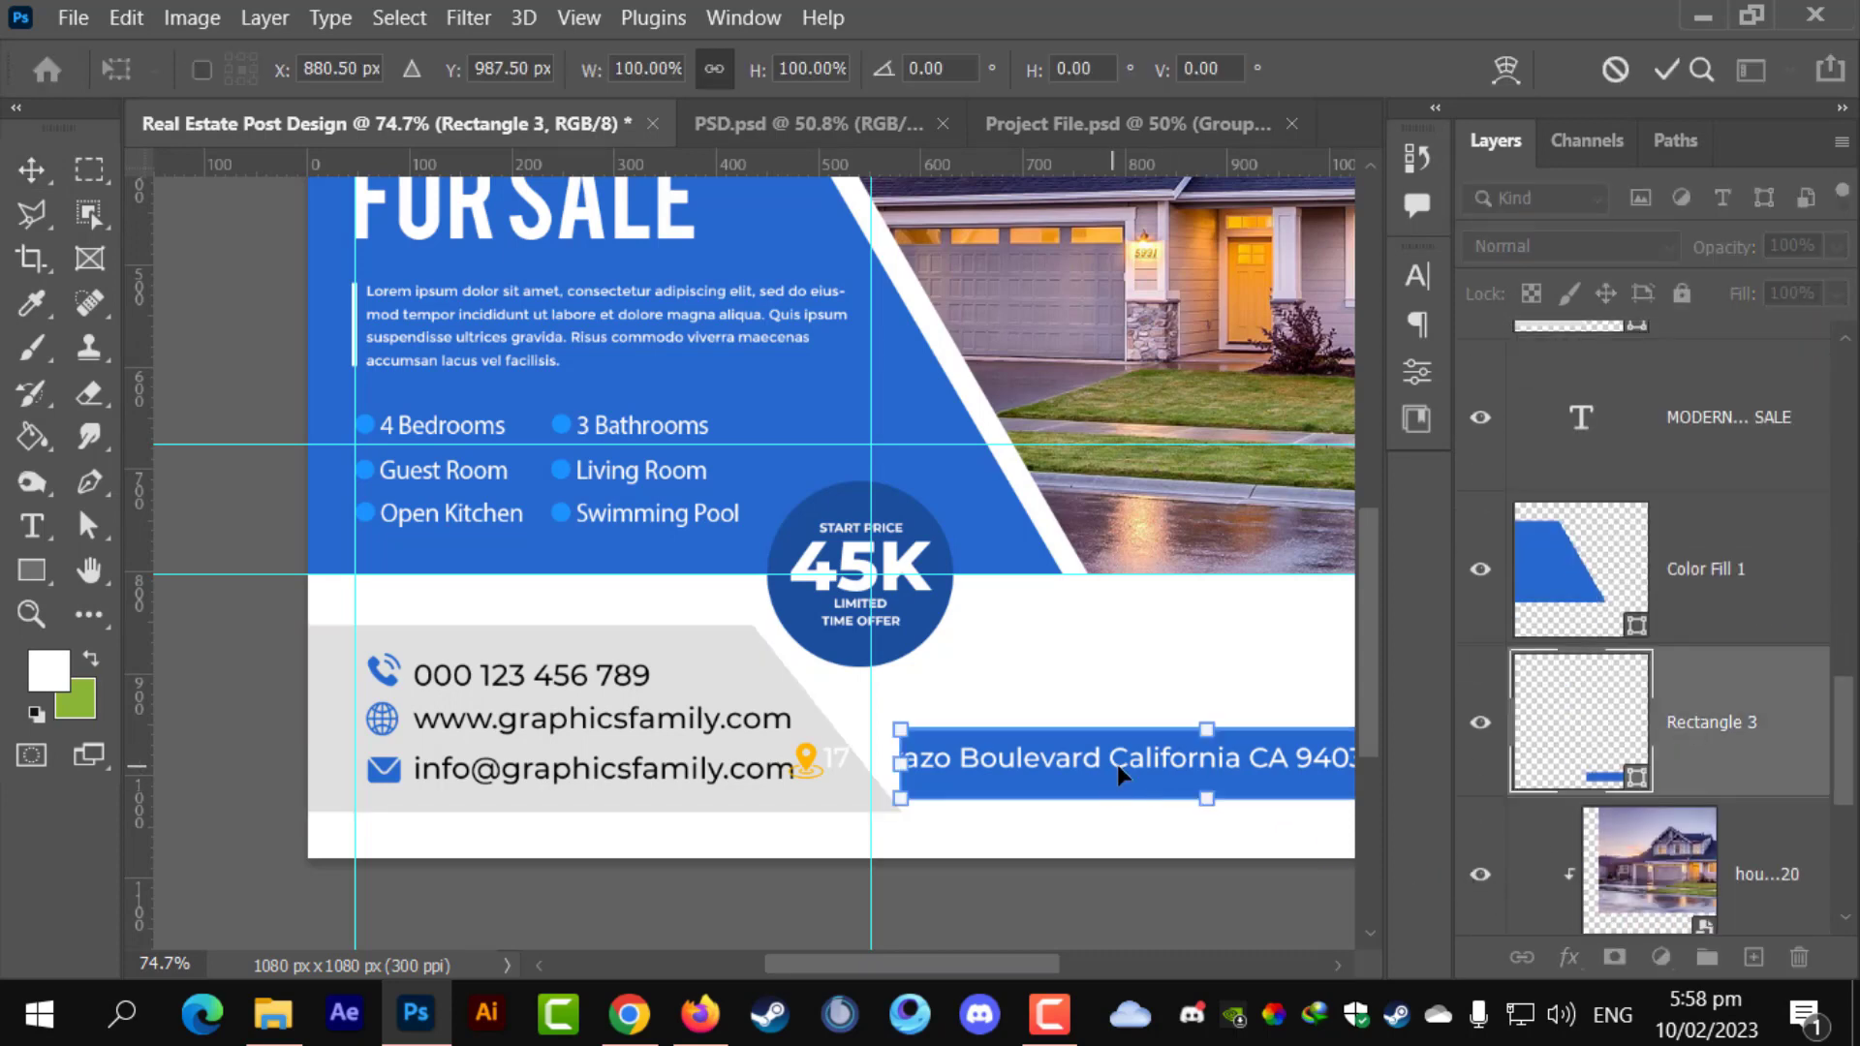
pyautogui.moveTo(1131, 787); pyautogui.dragTo(1037, 802)
pyautogui.press('Return')
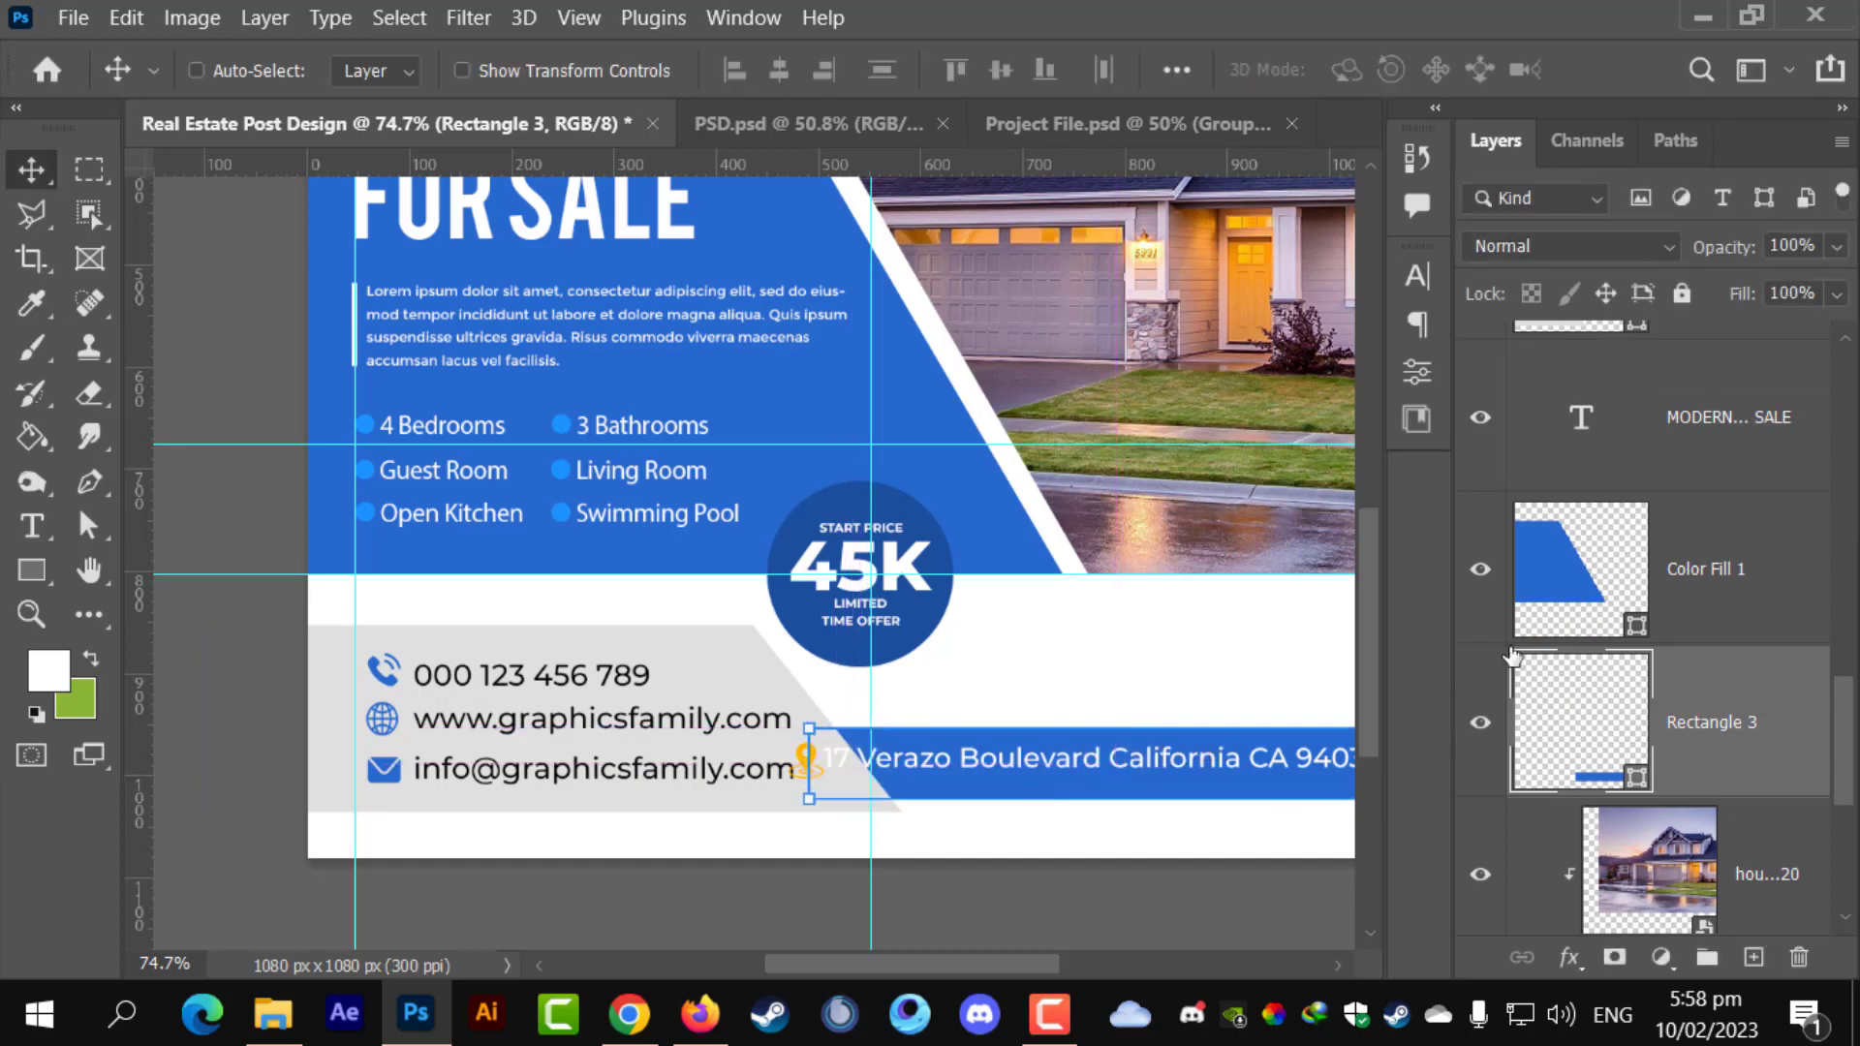
# - Scale down Group 3's address line and fit it inside the visible part of the blue bar, clear of the gray shape
pyautogui.scroll(10, 1511, 655)
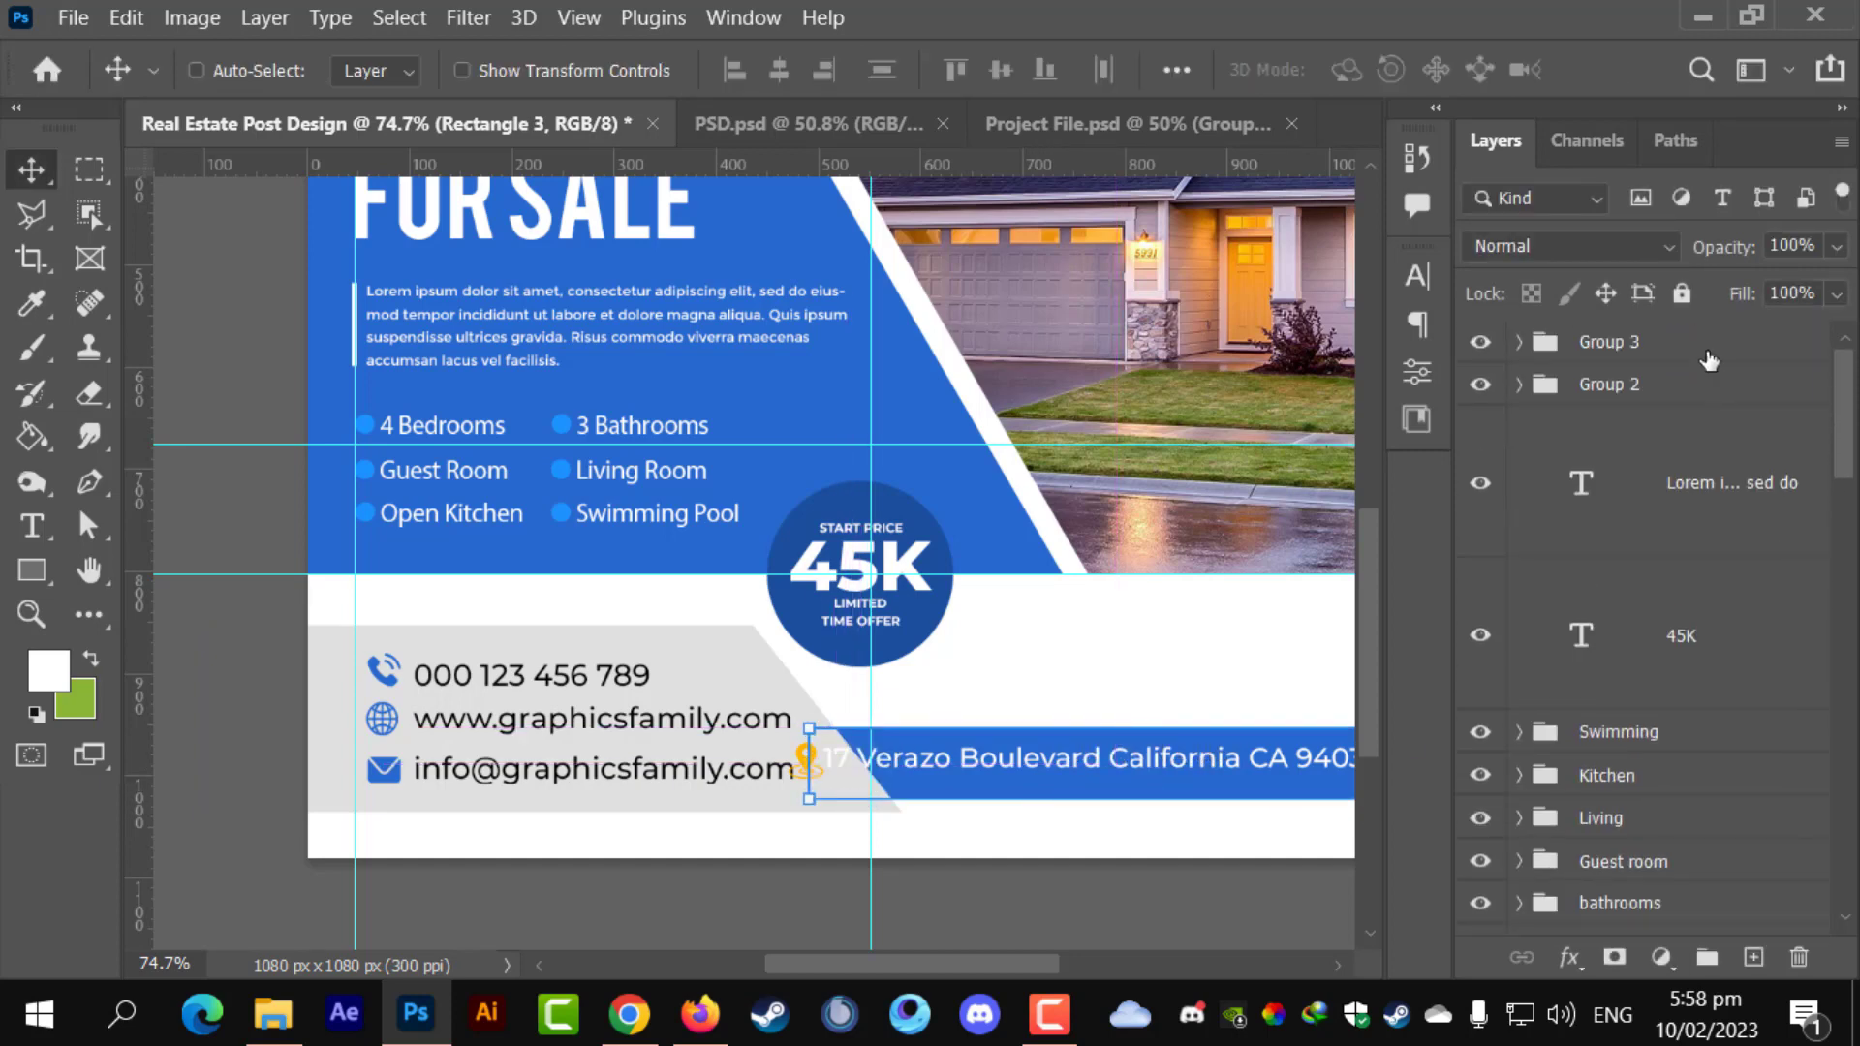
pyautogui.click(1652, 344)
pyautogui.hotkey('ctrl', 't')
pyautogui.hotkey('ctrl', '0')
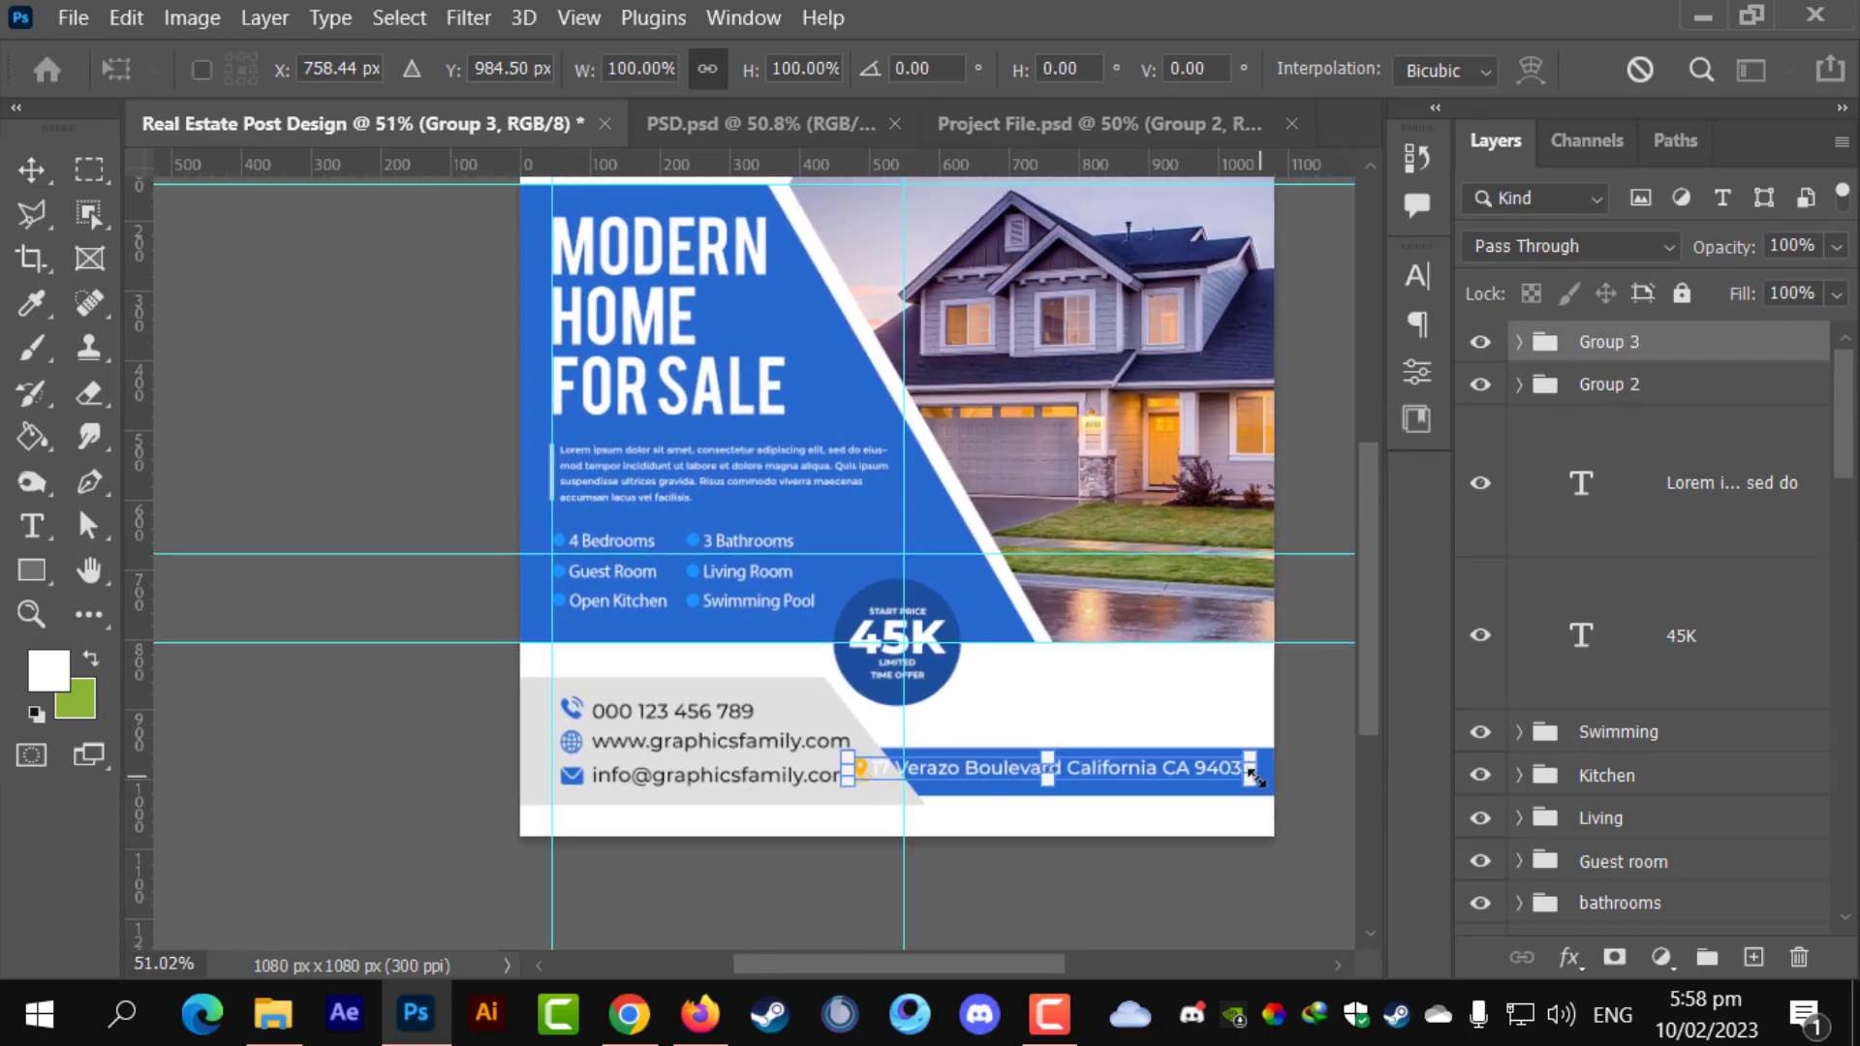
pyautogui.moveTo(1254, 775); pyautogui.dragTo(1166, 783)
pyautogui.scroll(10, 1119, 772)
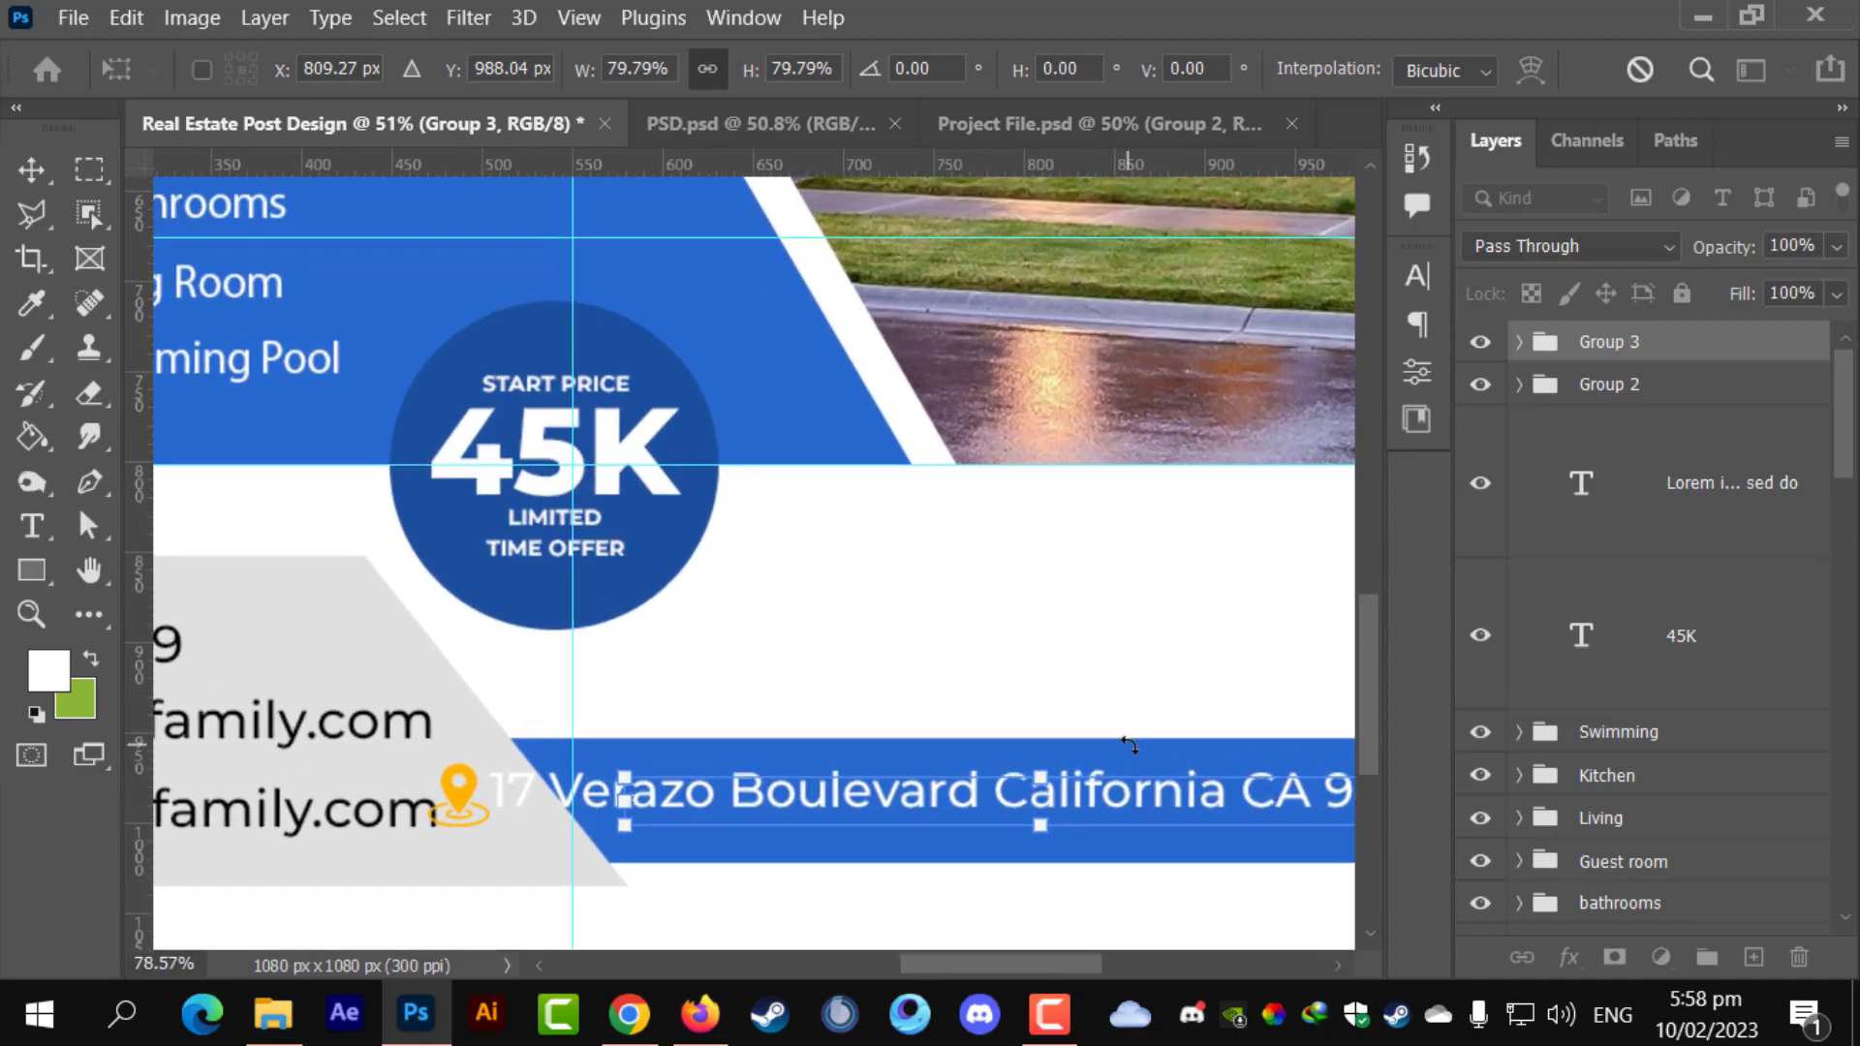
pyautogui.scroll(-5, 1050, 754)
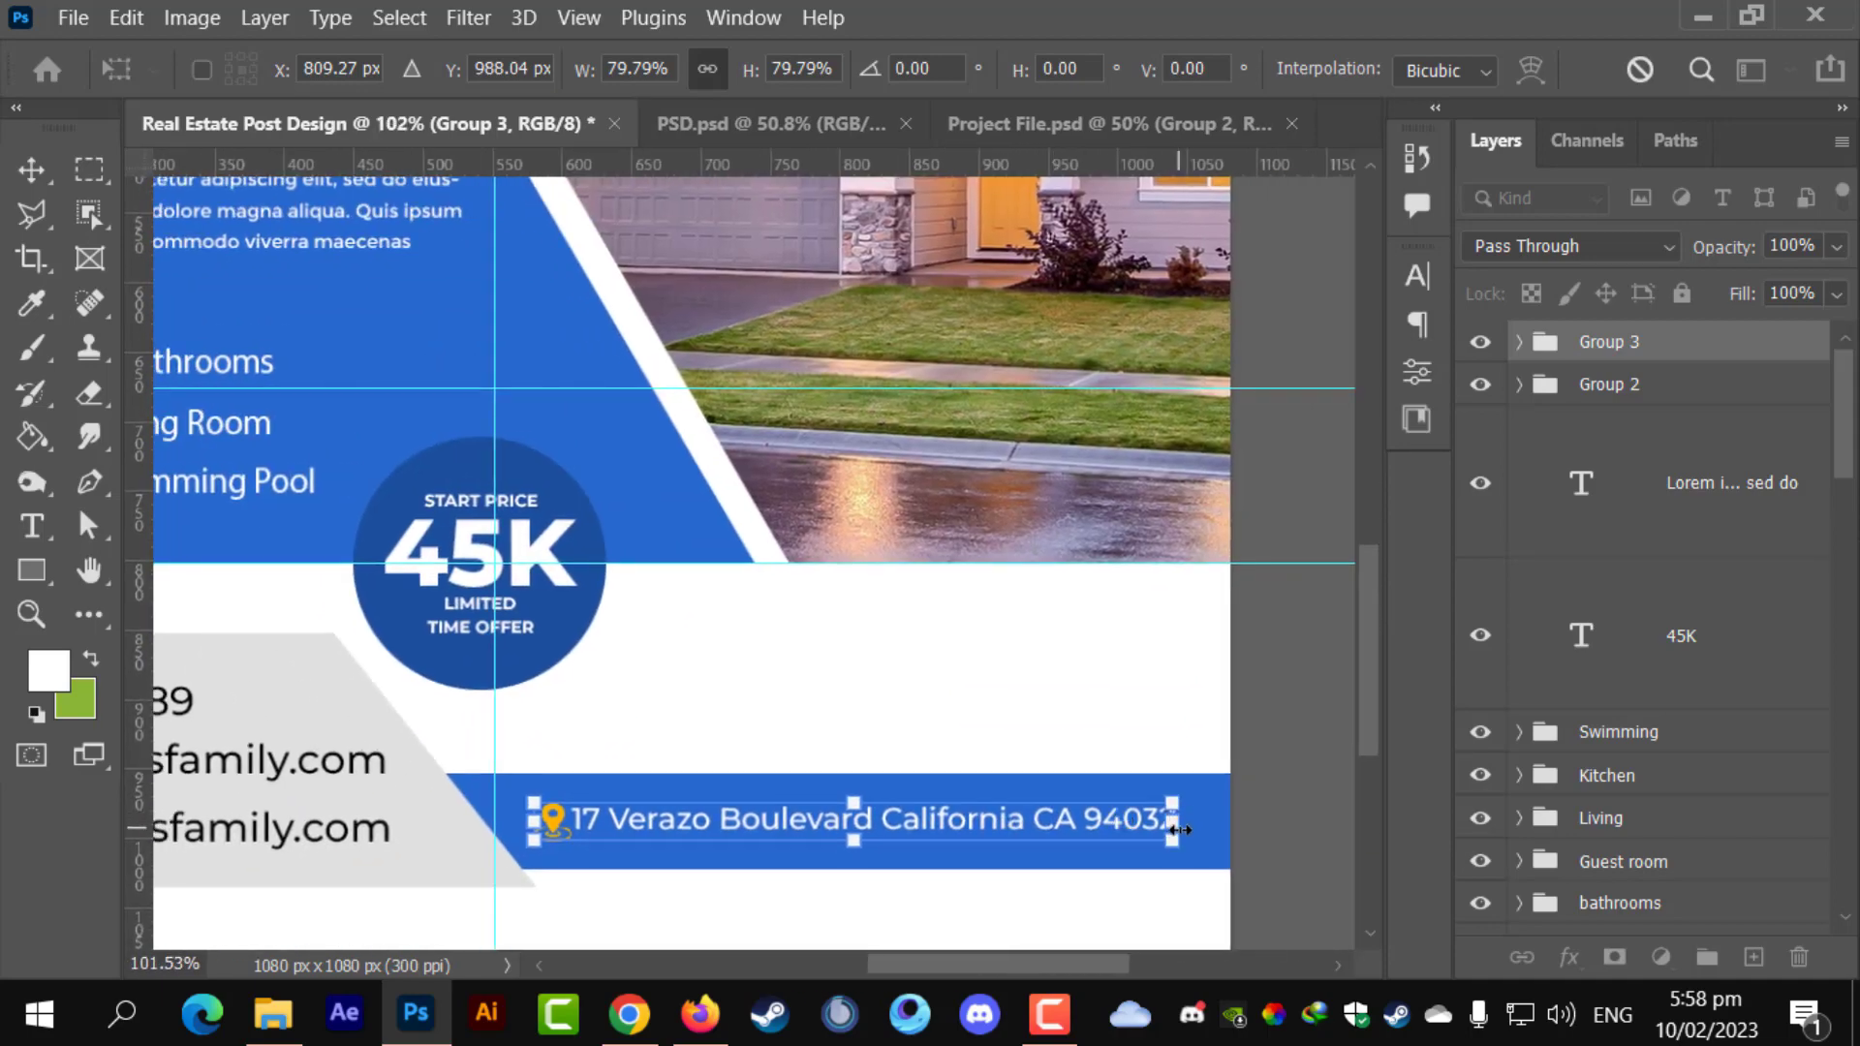
pyautogui.moveTo(1179, 830); pyautogui.dragTo(1199, 830)
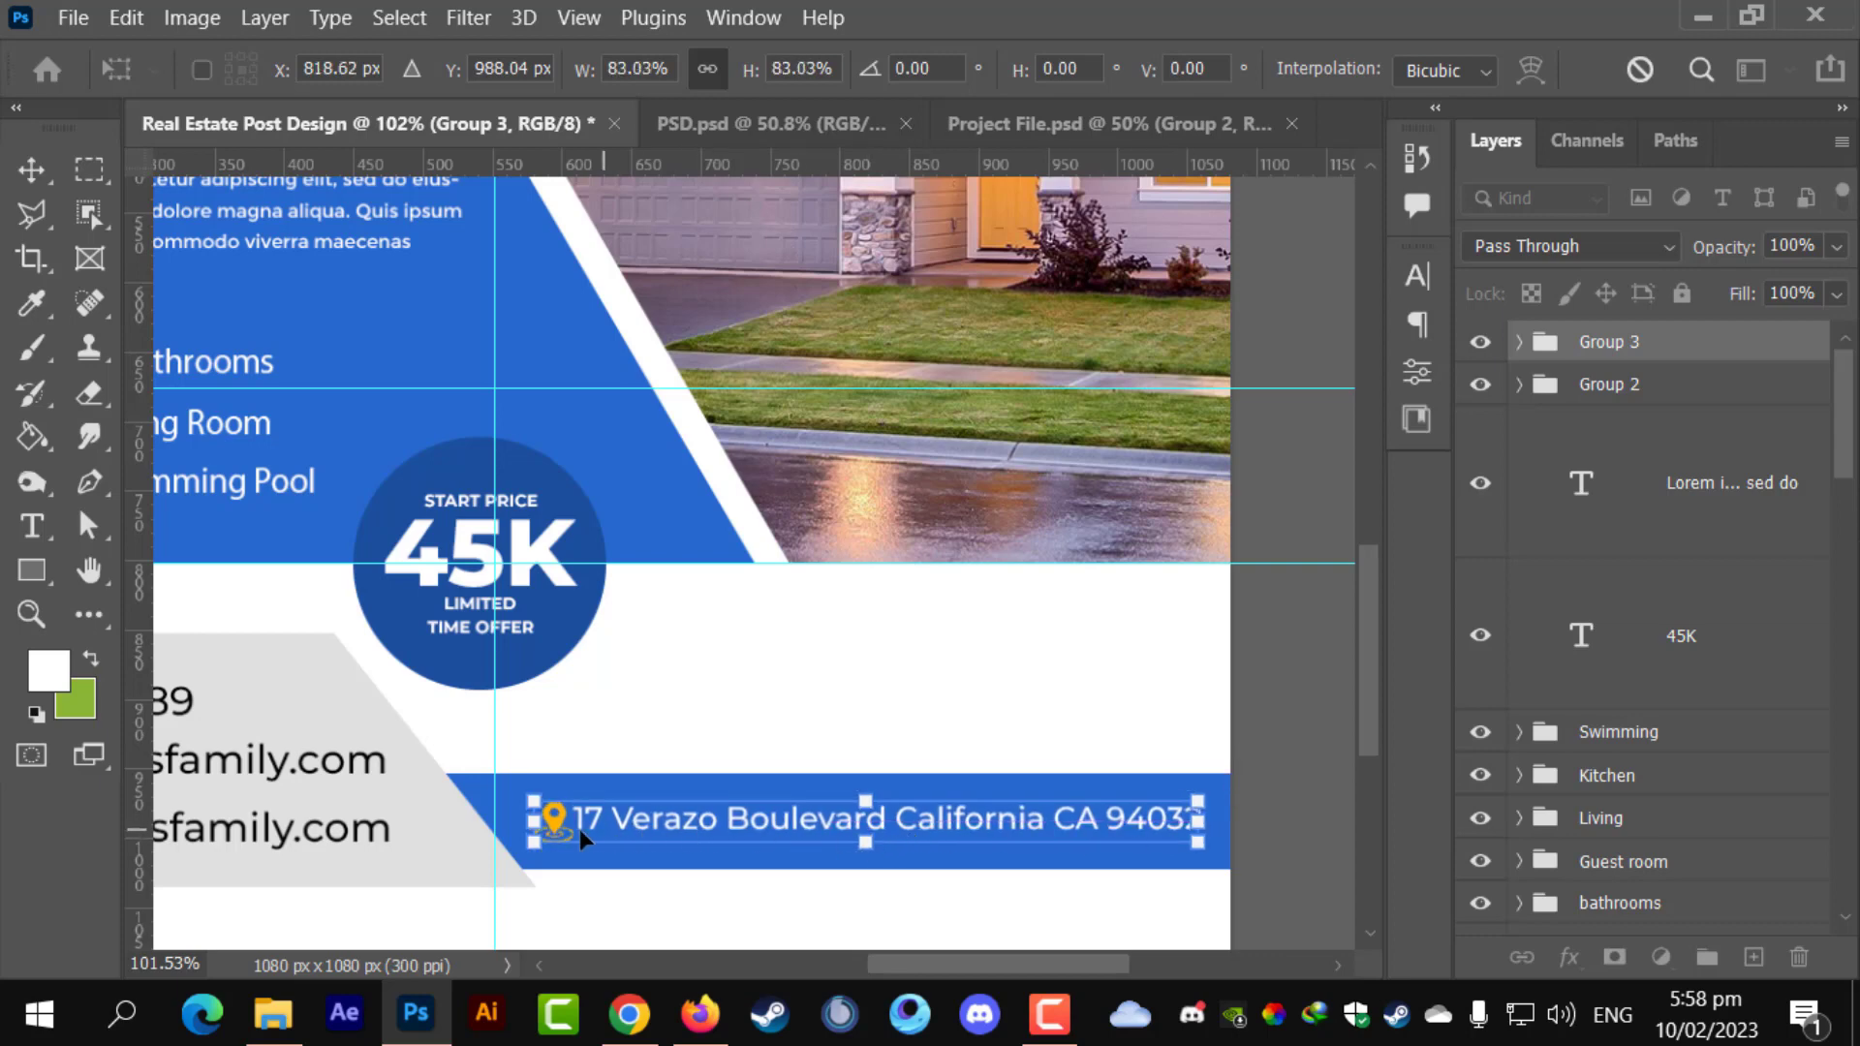
pyautogui.moveTo(527, 825); pyautogui.dragTo(510, 830)
pyautogui.press('Return')
pyautogui.scroll(-5, 380, 862)
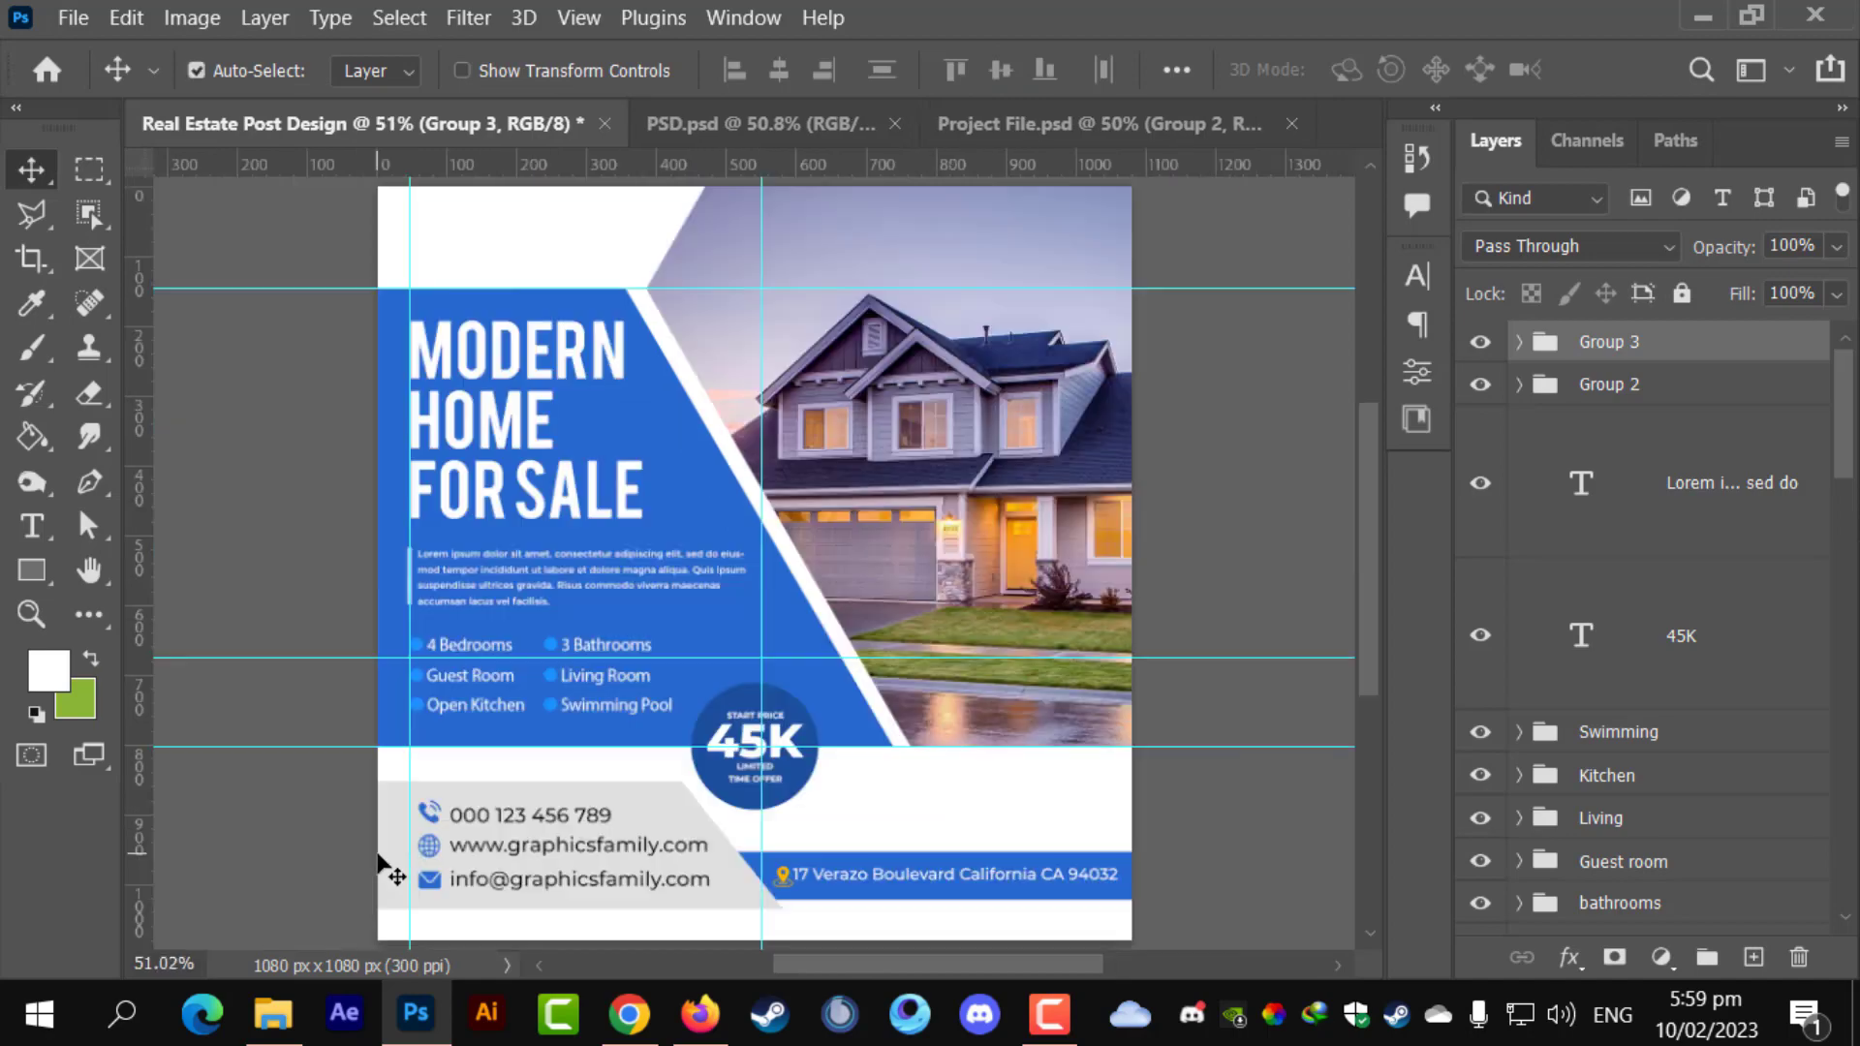
# - Expand Group 3 and change the location pin's color overlay to a dark blue sampled from the price circle
pyautogui.scroll(7, 959, 911)
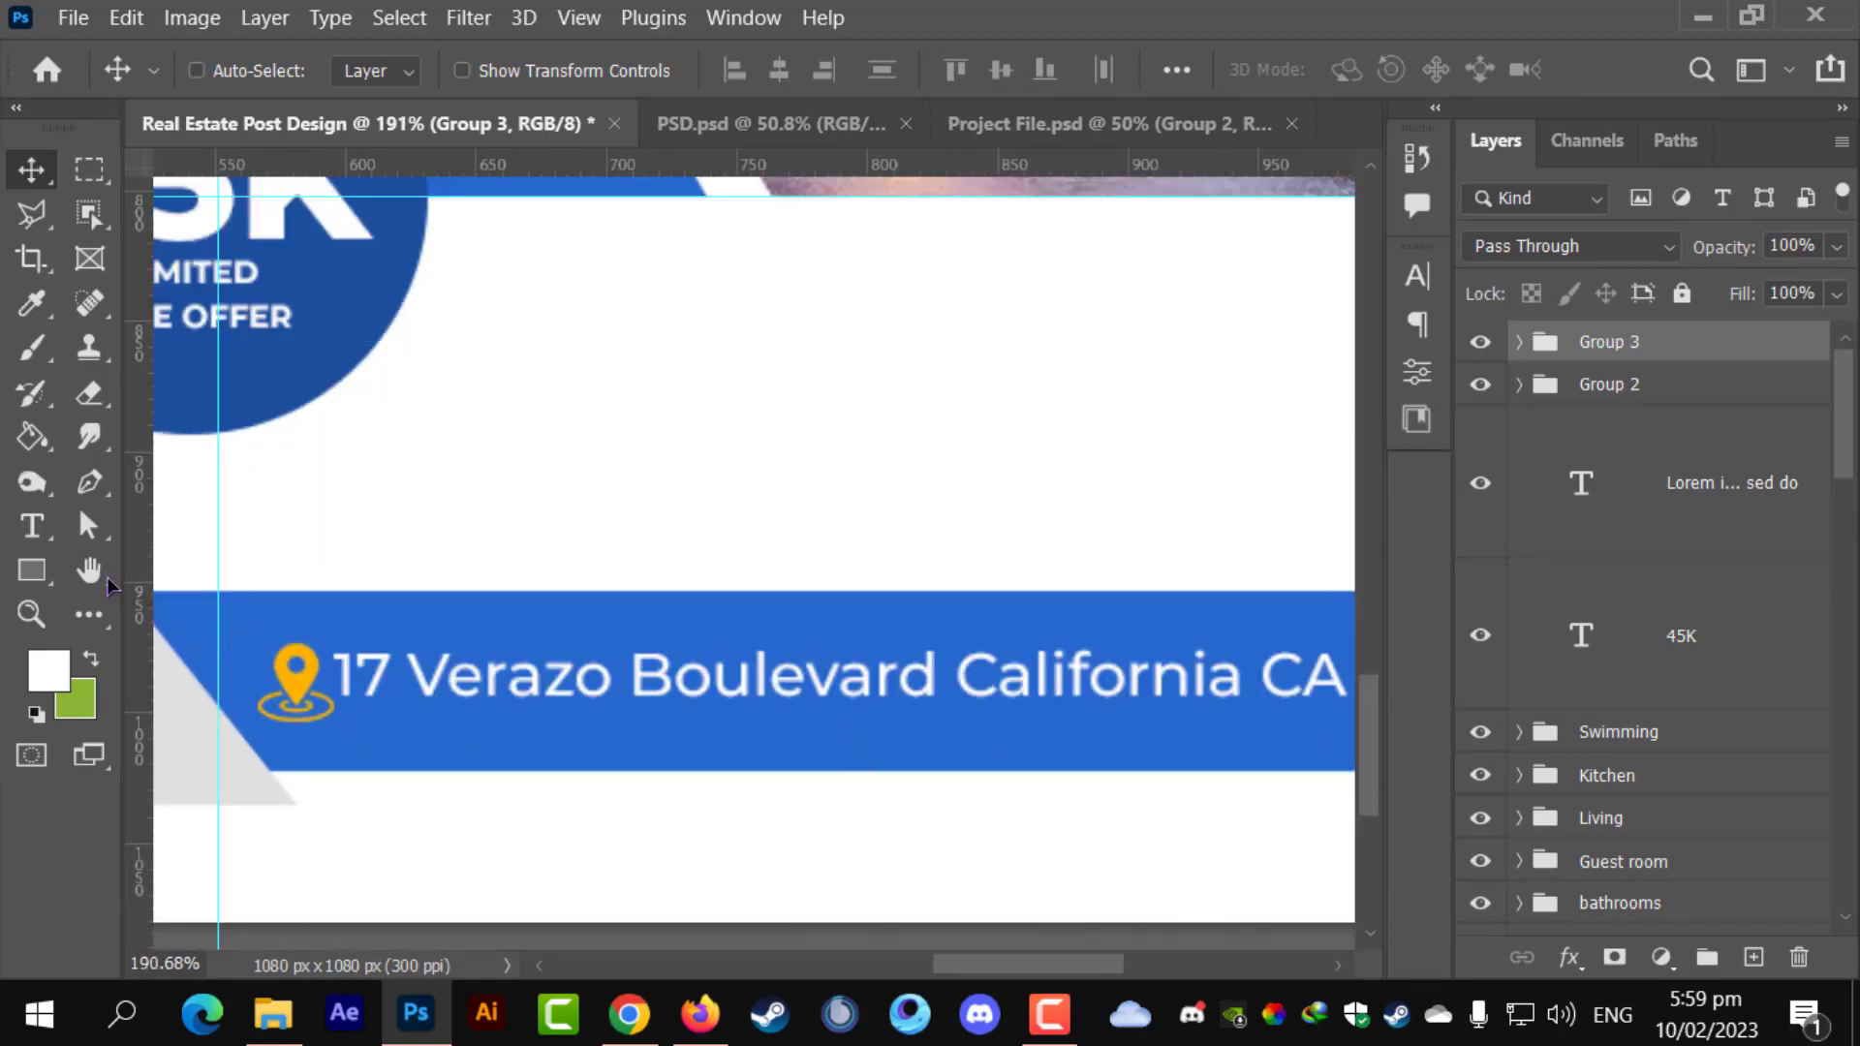
pyautogui.scroll(-7, 300, 605)
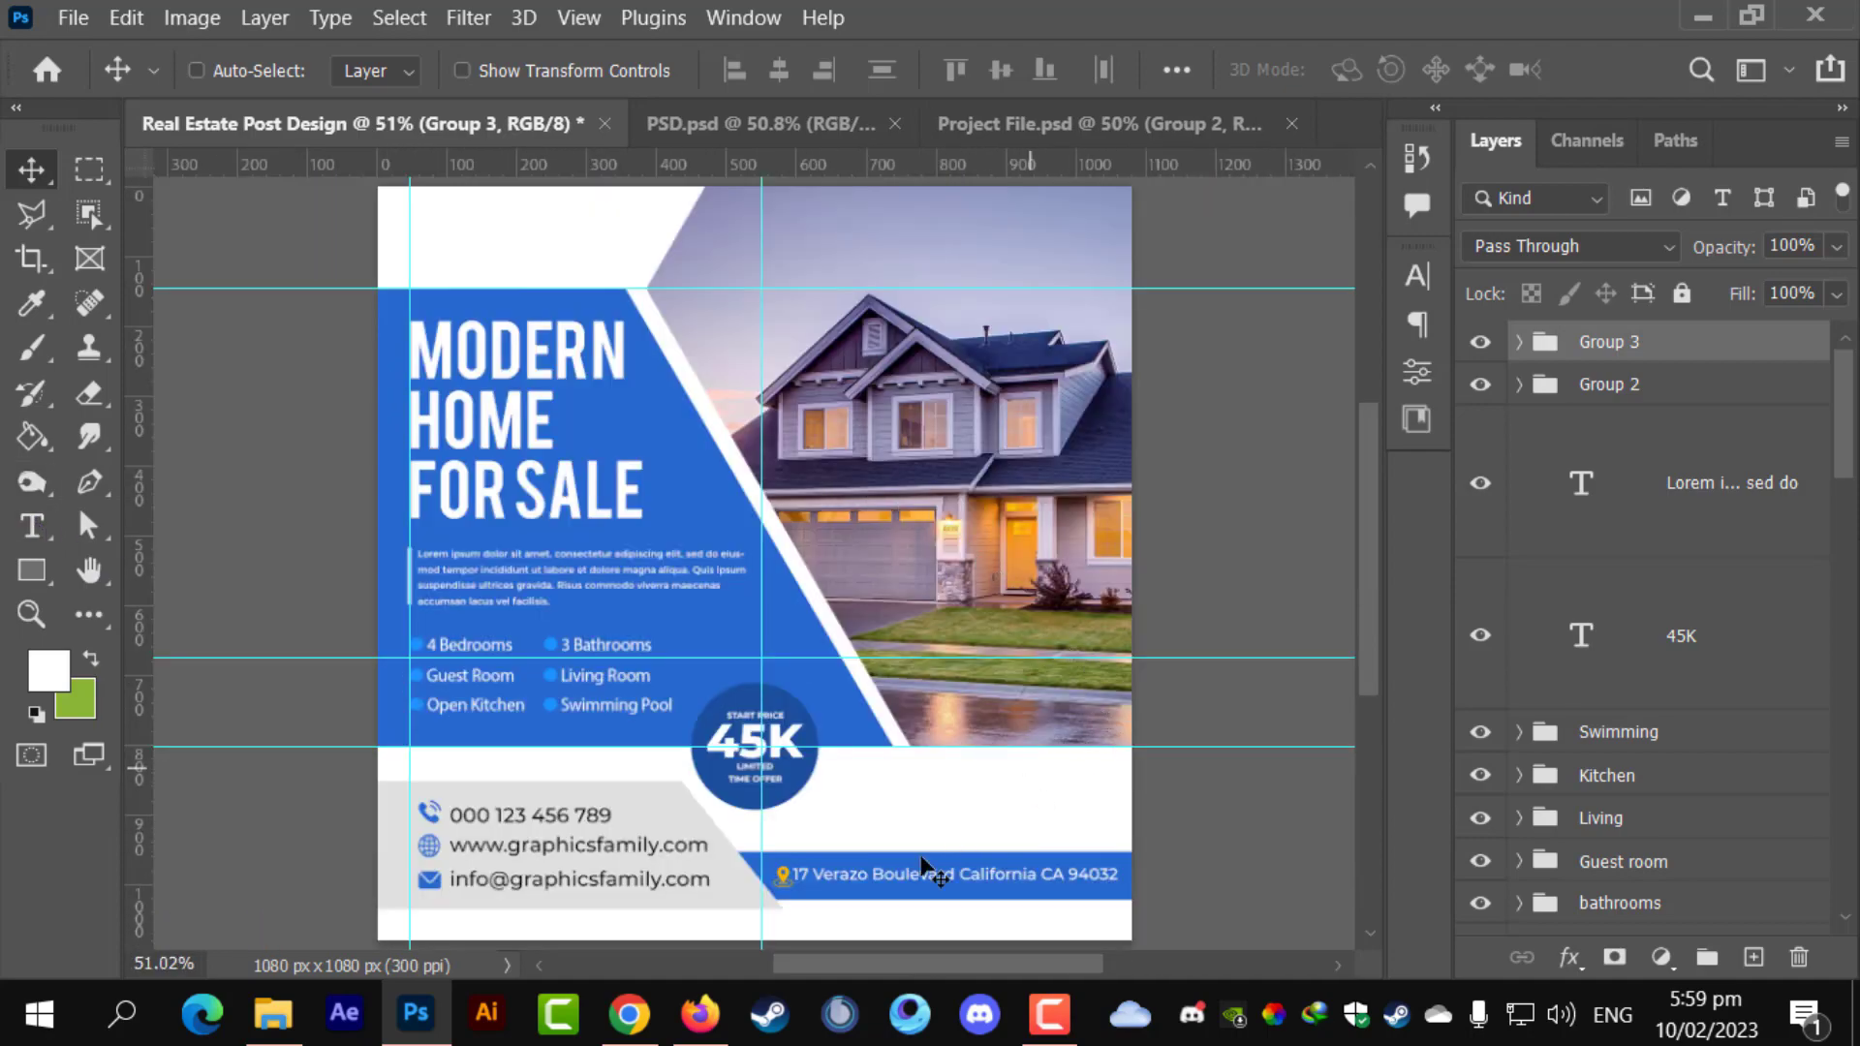
pyautogui.scroll(4, 925, 865)
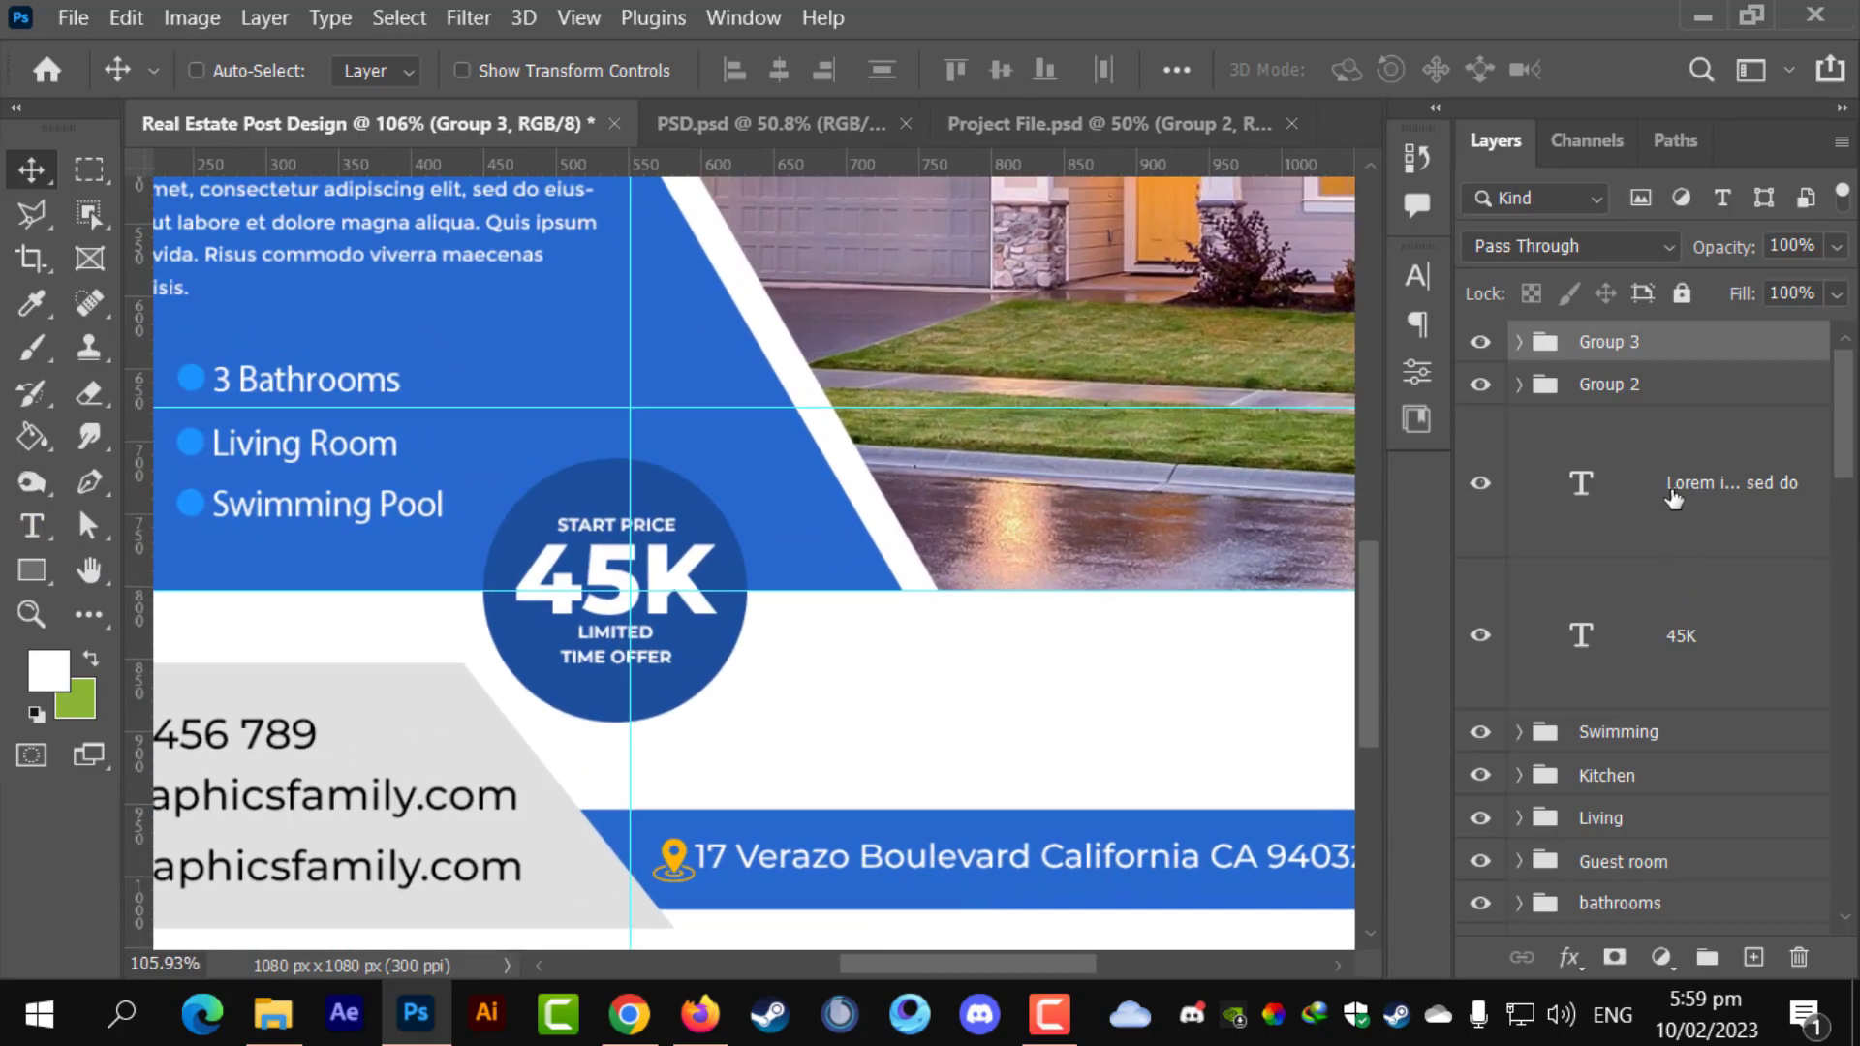
pyautogui.click(1517, 342)
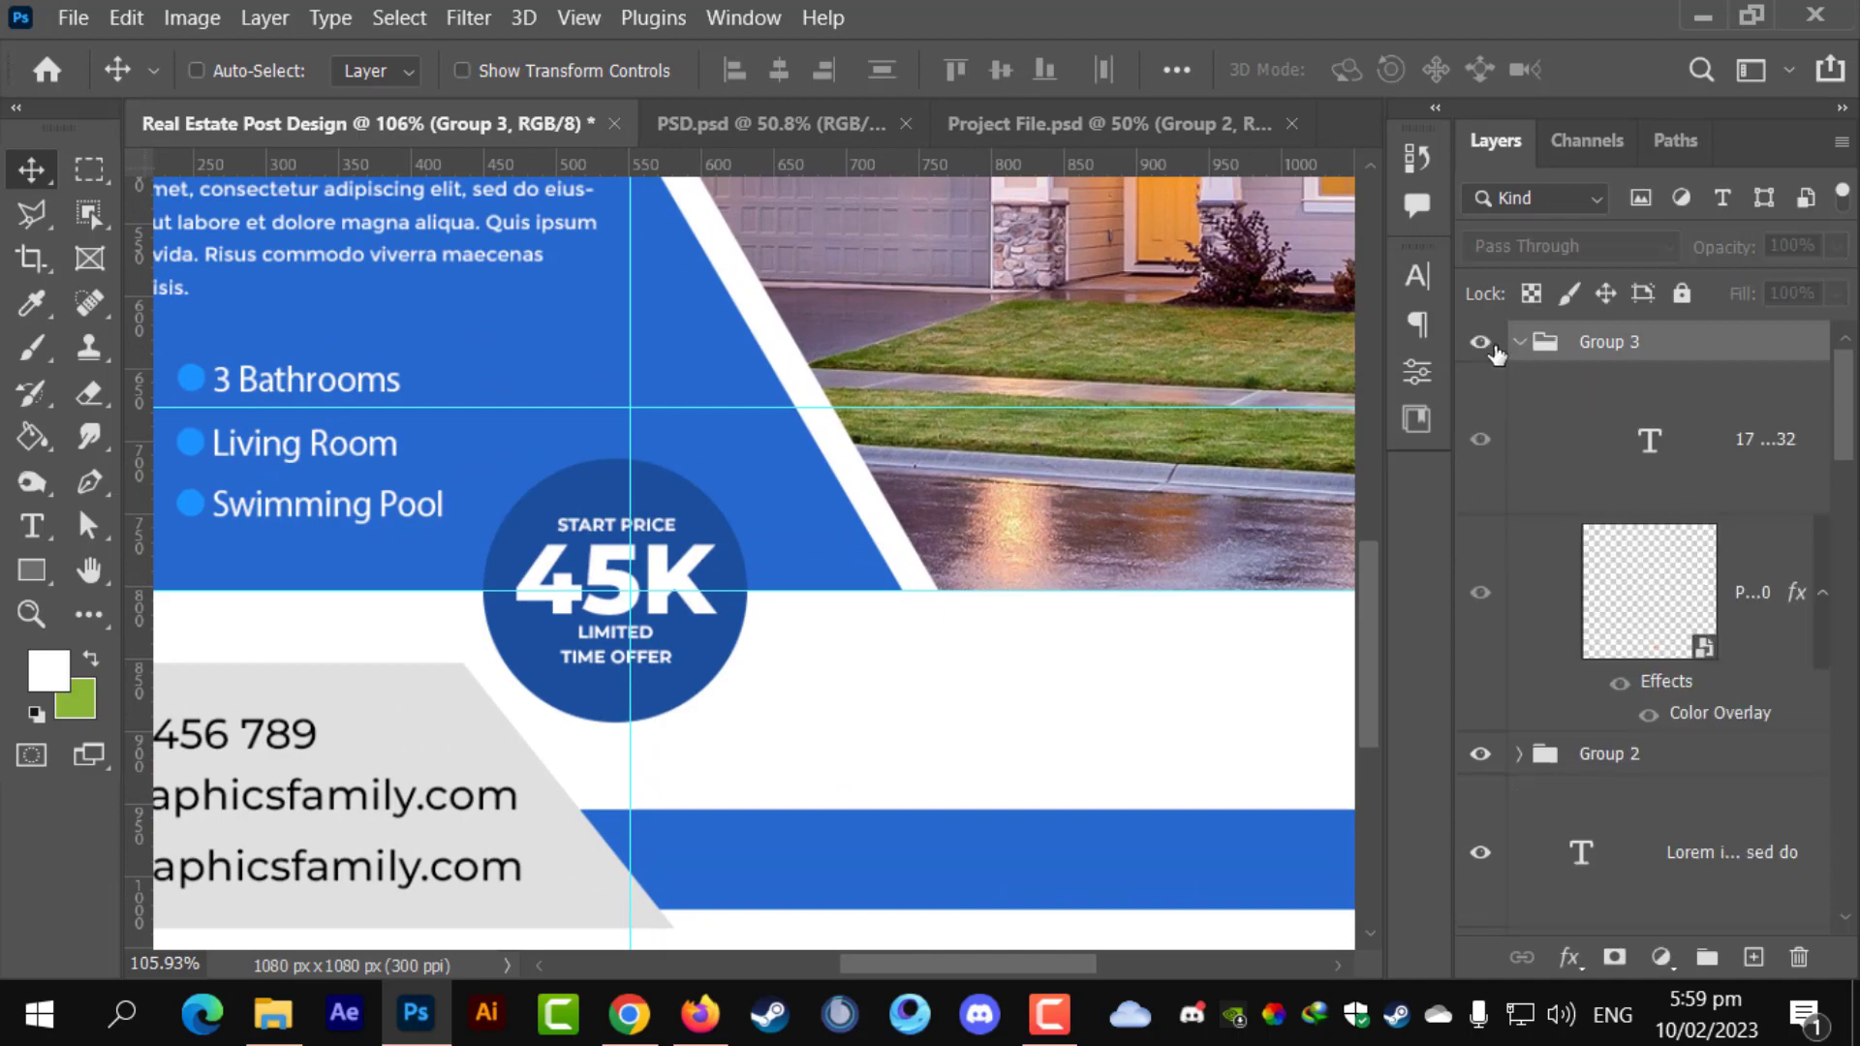
pyautogui.click(1691, 711)
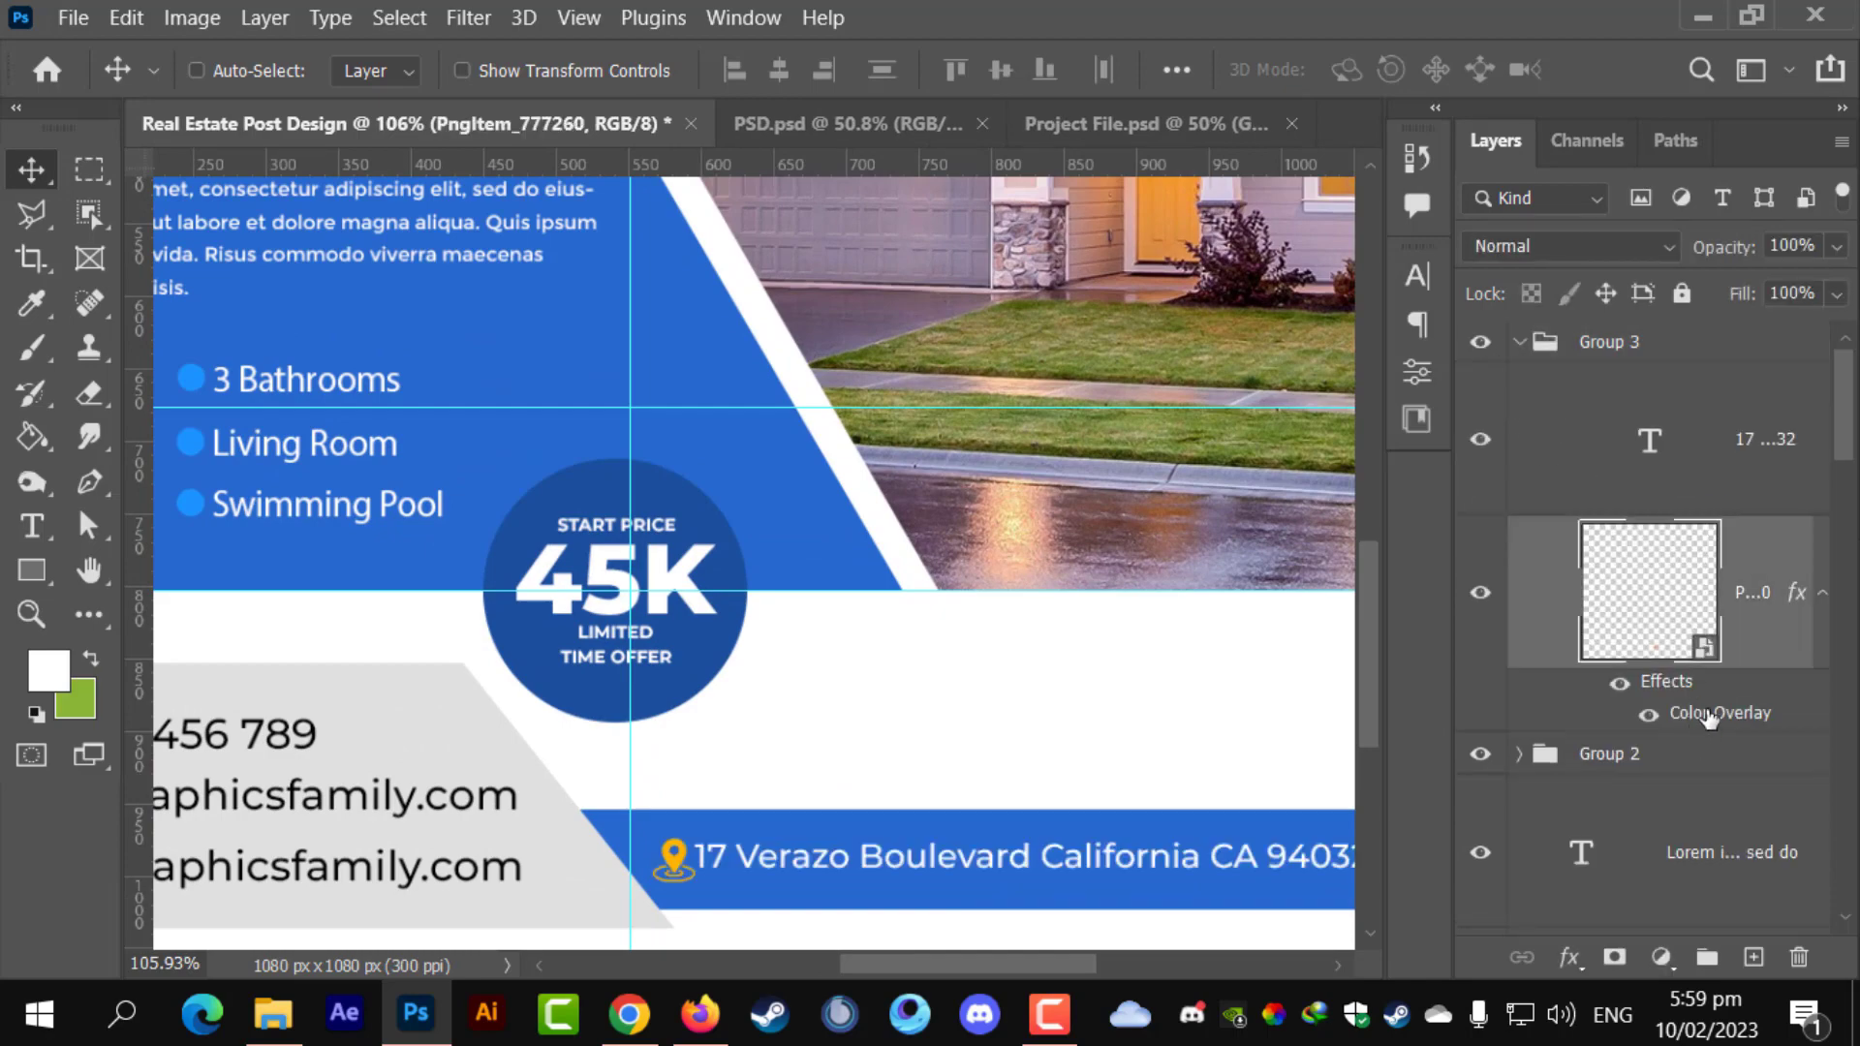
pyautogui.doubleClick(1710, 714)
pyautogui.click(1335, 279)
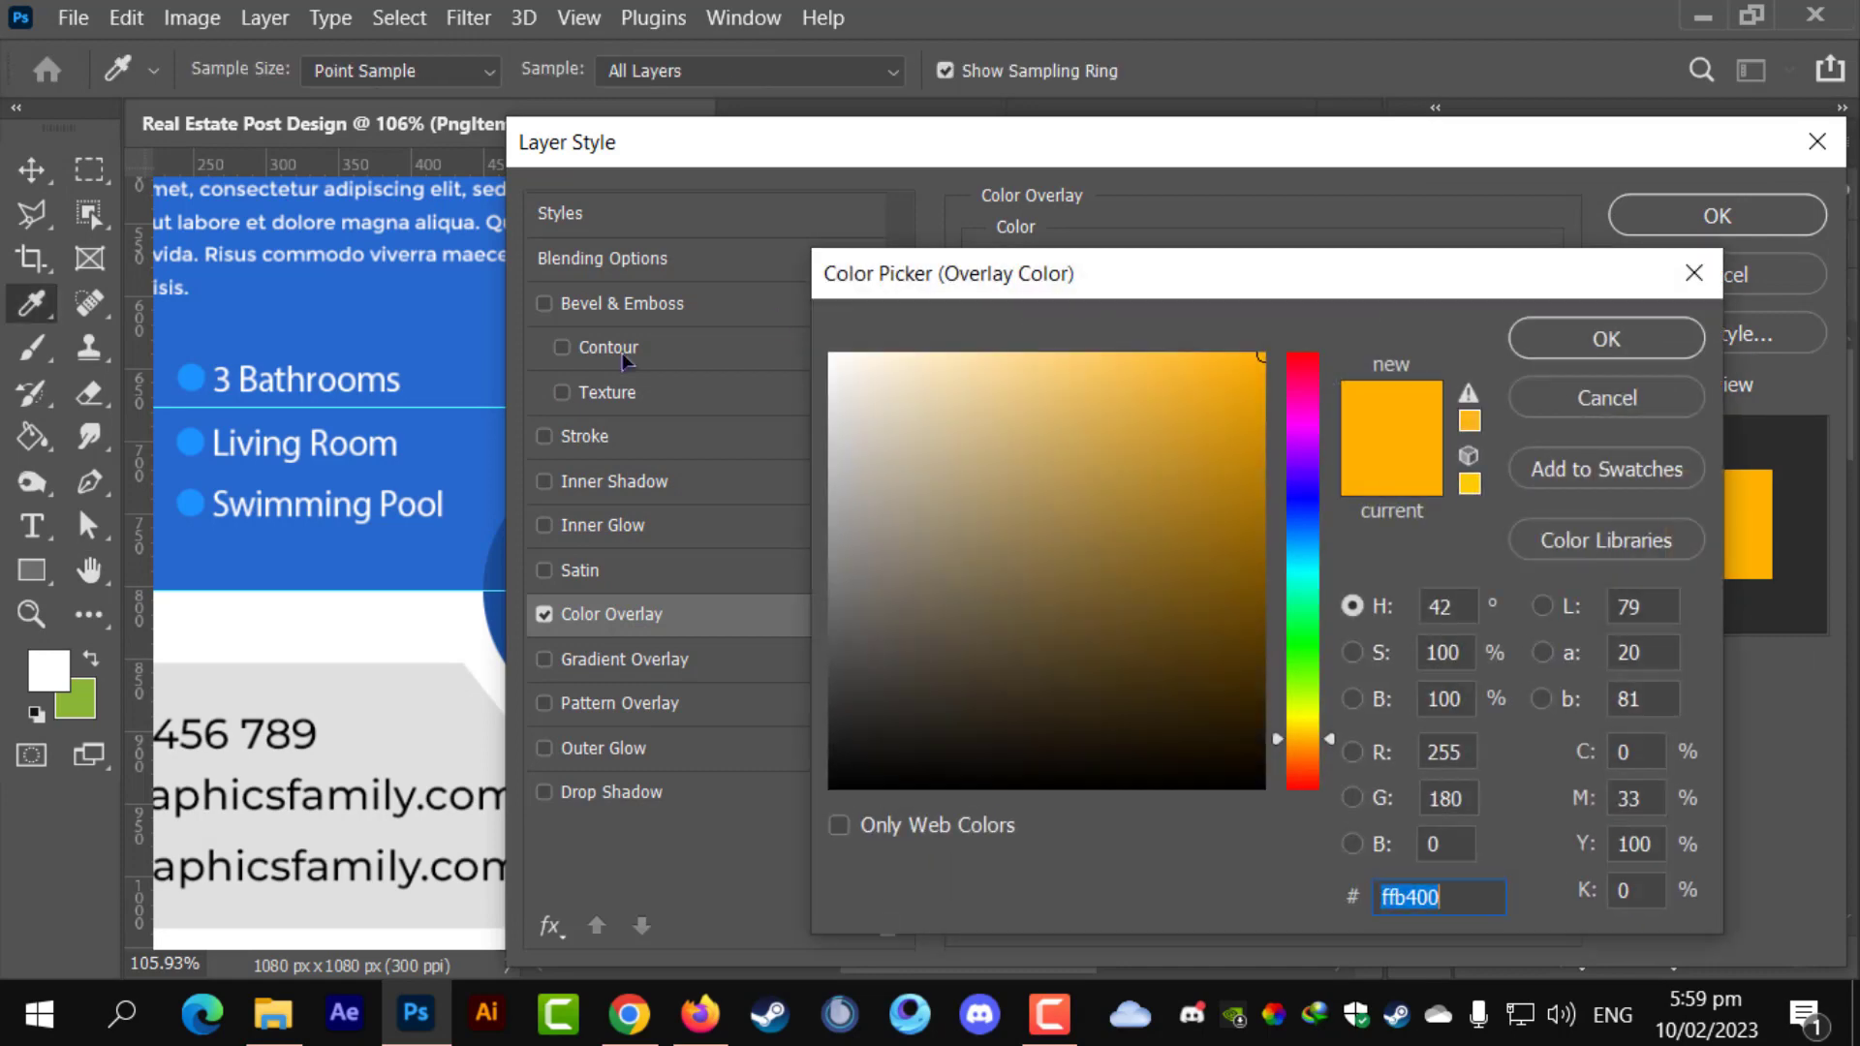
pyautogui.click(485, 576)
pyautogui.click(1652, 336)
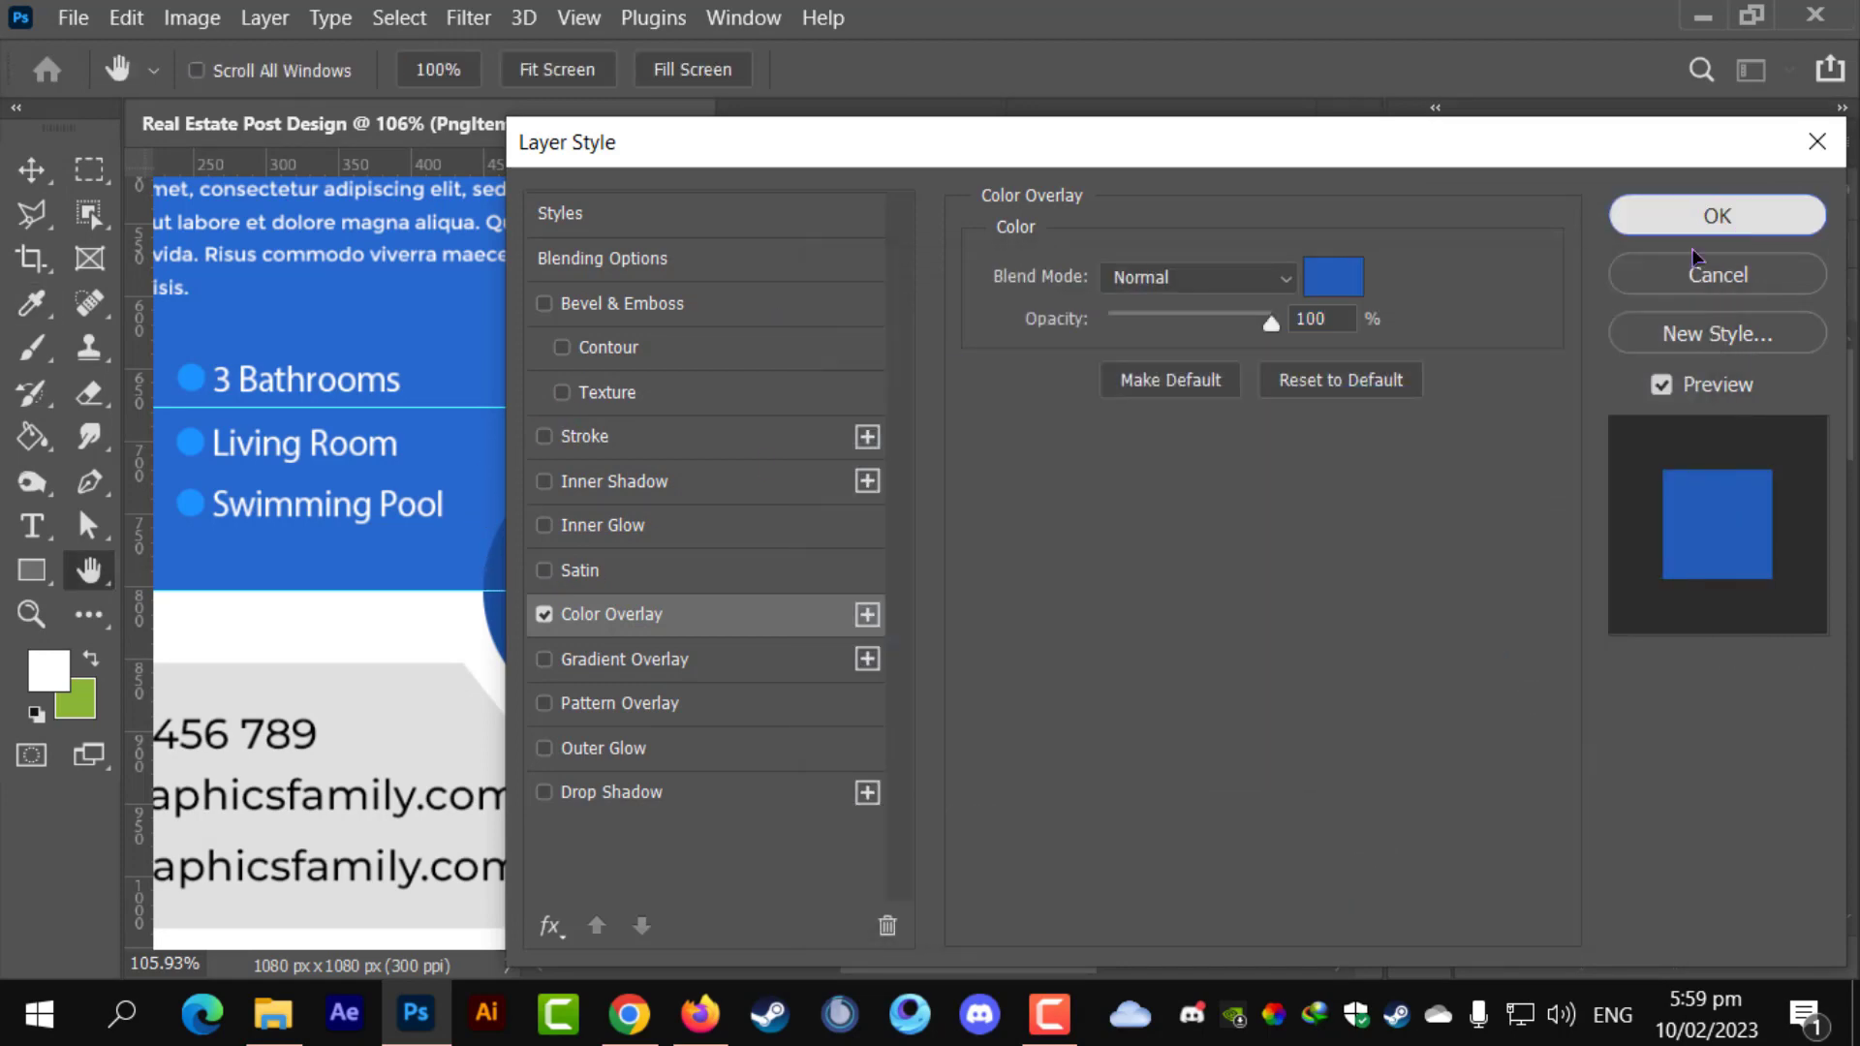
pyautogui.click(1717, 215)
# - Set the location pin's color overlay to white #ffffff
pyautogui.scroll(3, 1128, 823)
pyautogui.scroll(1, 1128, 823)
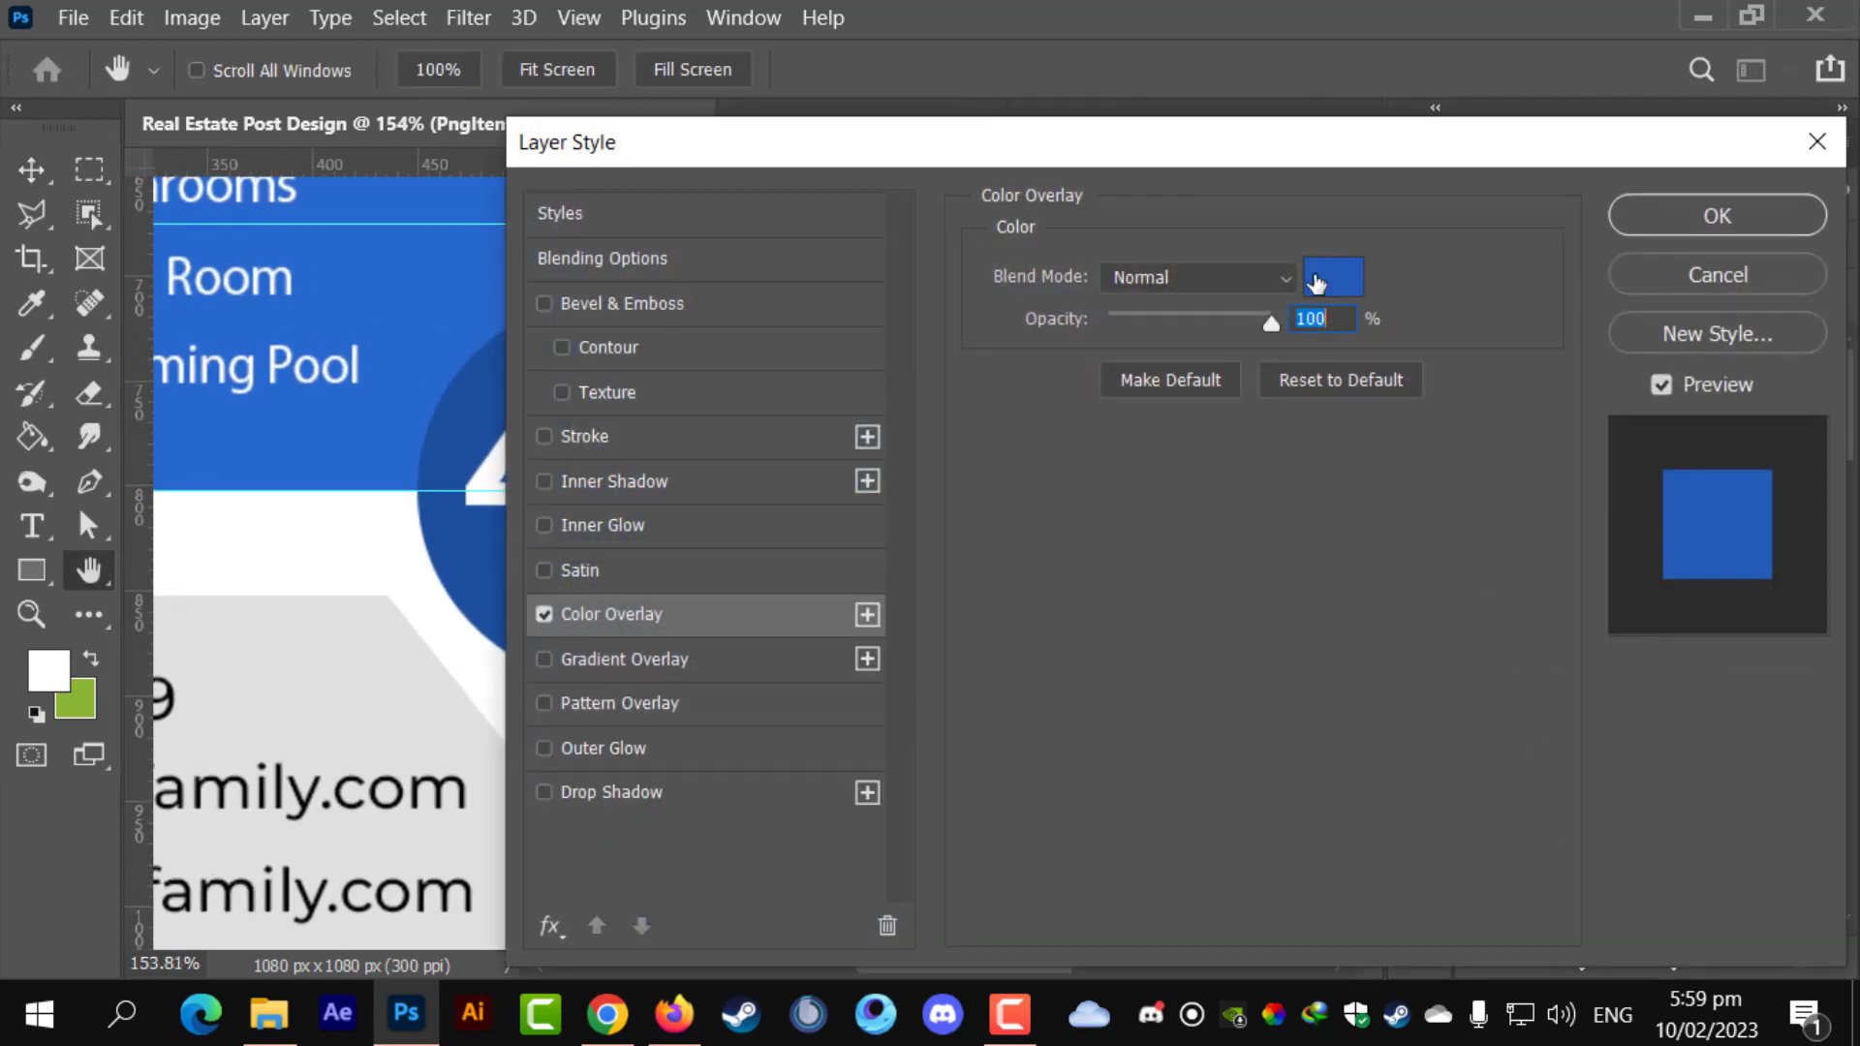
pyautogui.click(1332, 277)
pyautogui.click(835, 362)
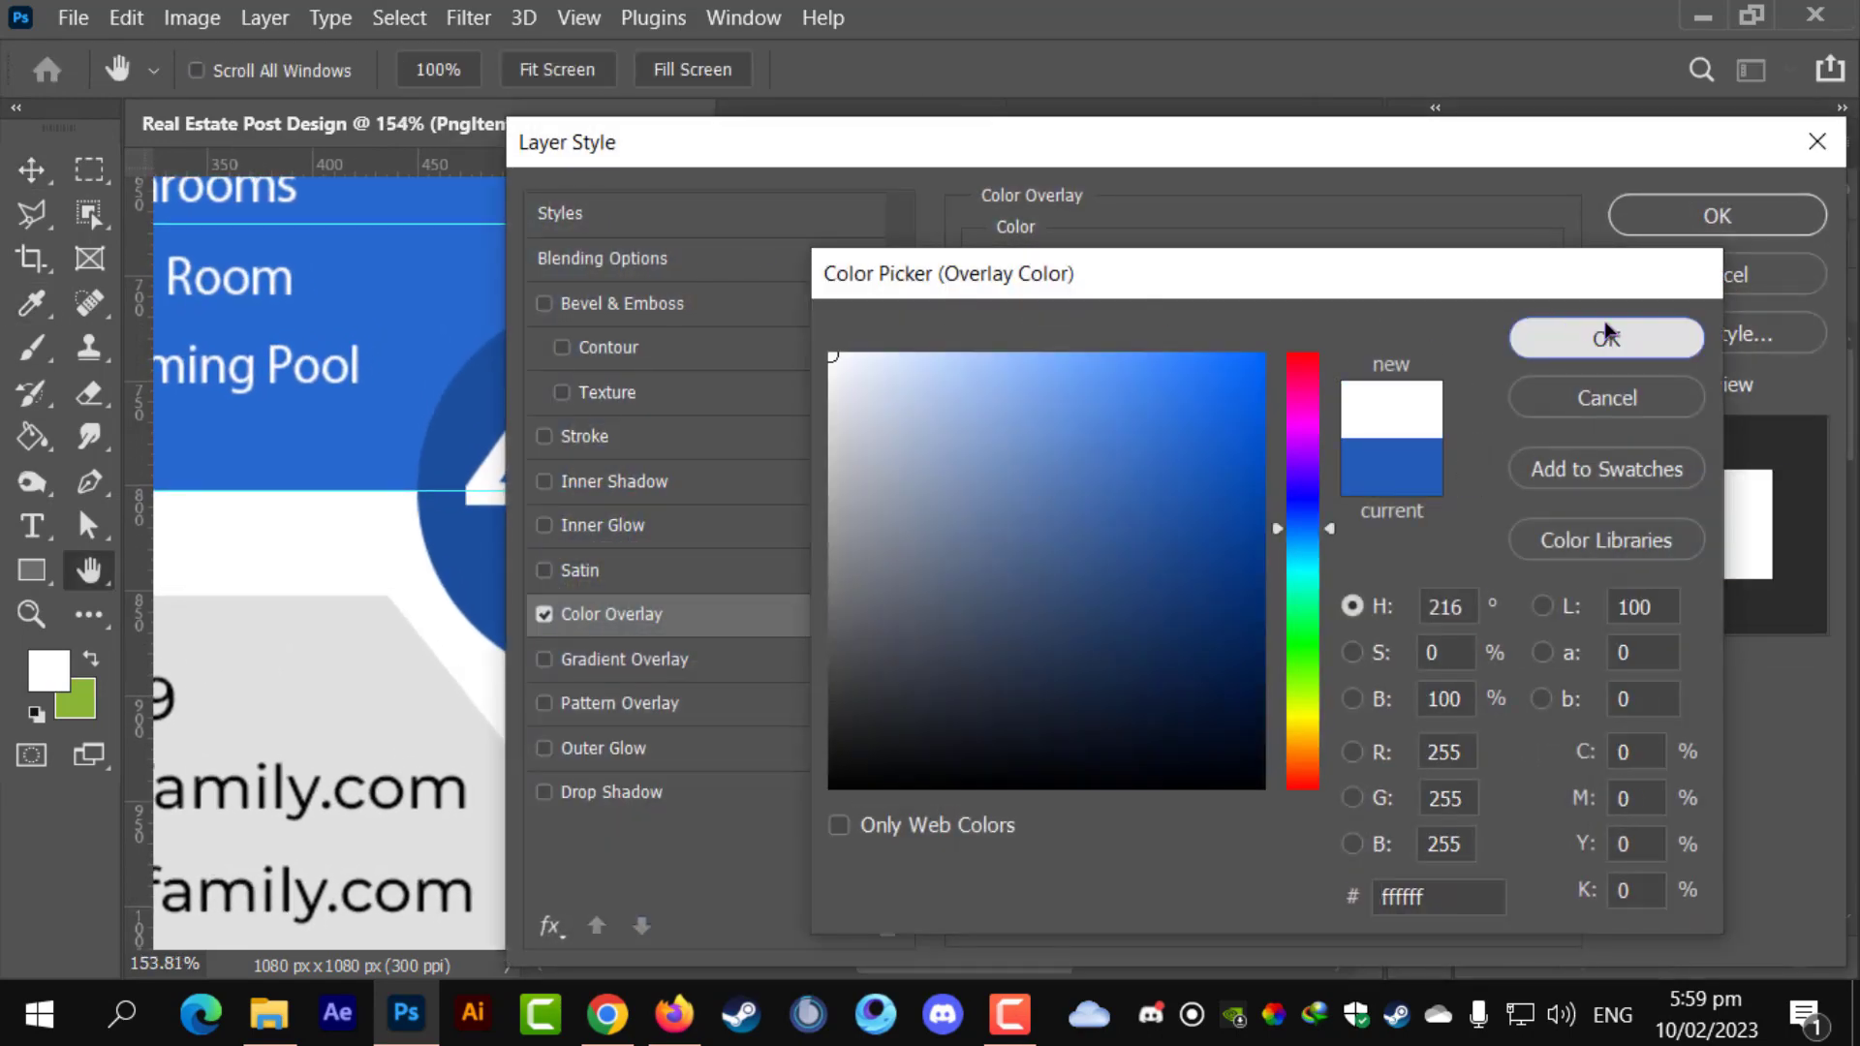
pyautogui.click(1602, 332)
pyautogui.click(1716, 214)
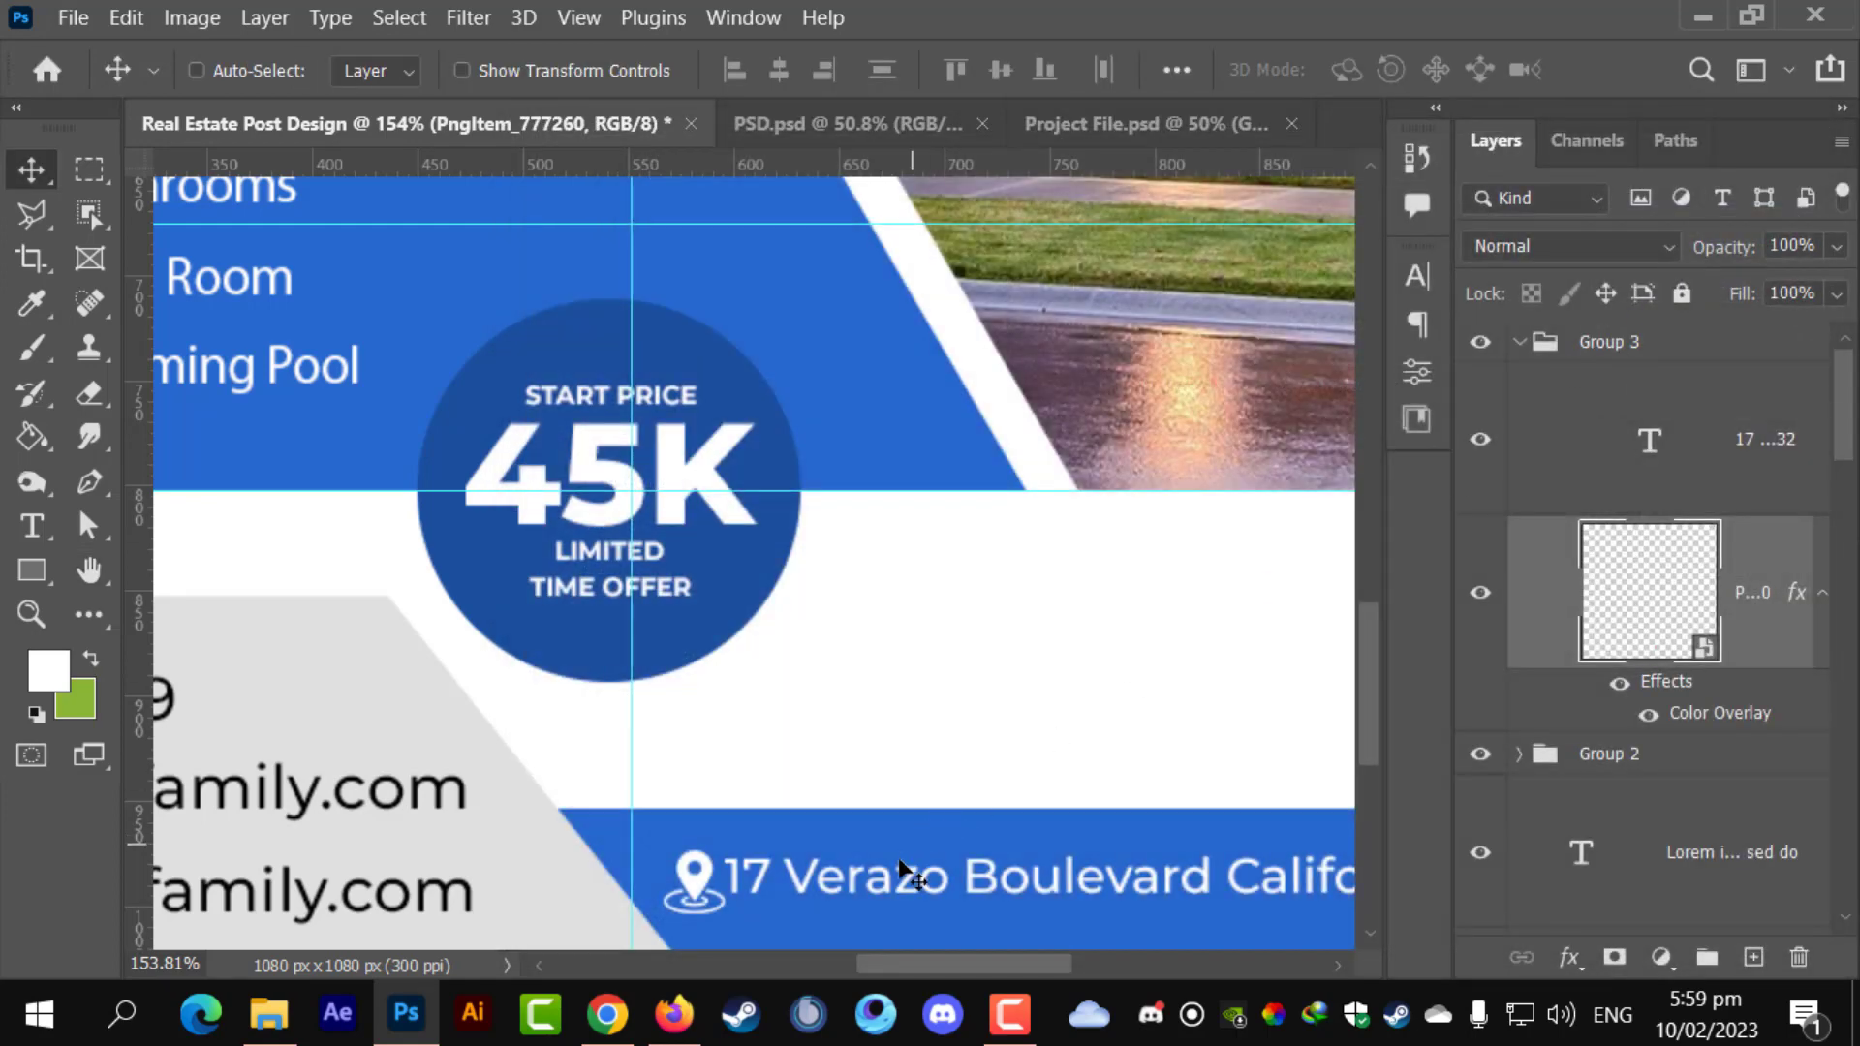
# - Scale the location pin to 0.72% and place it at about X 574, Y 985 px, leaving a gap before the address
pyautogui.scroll(-4, 872, 882)
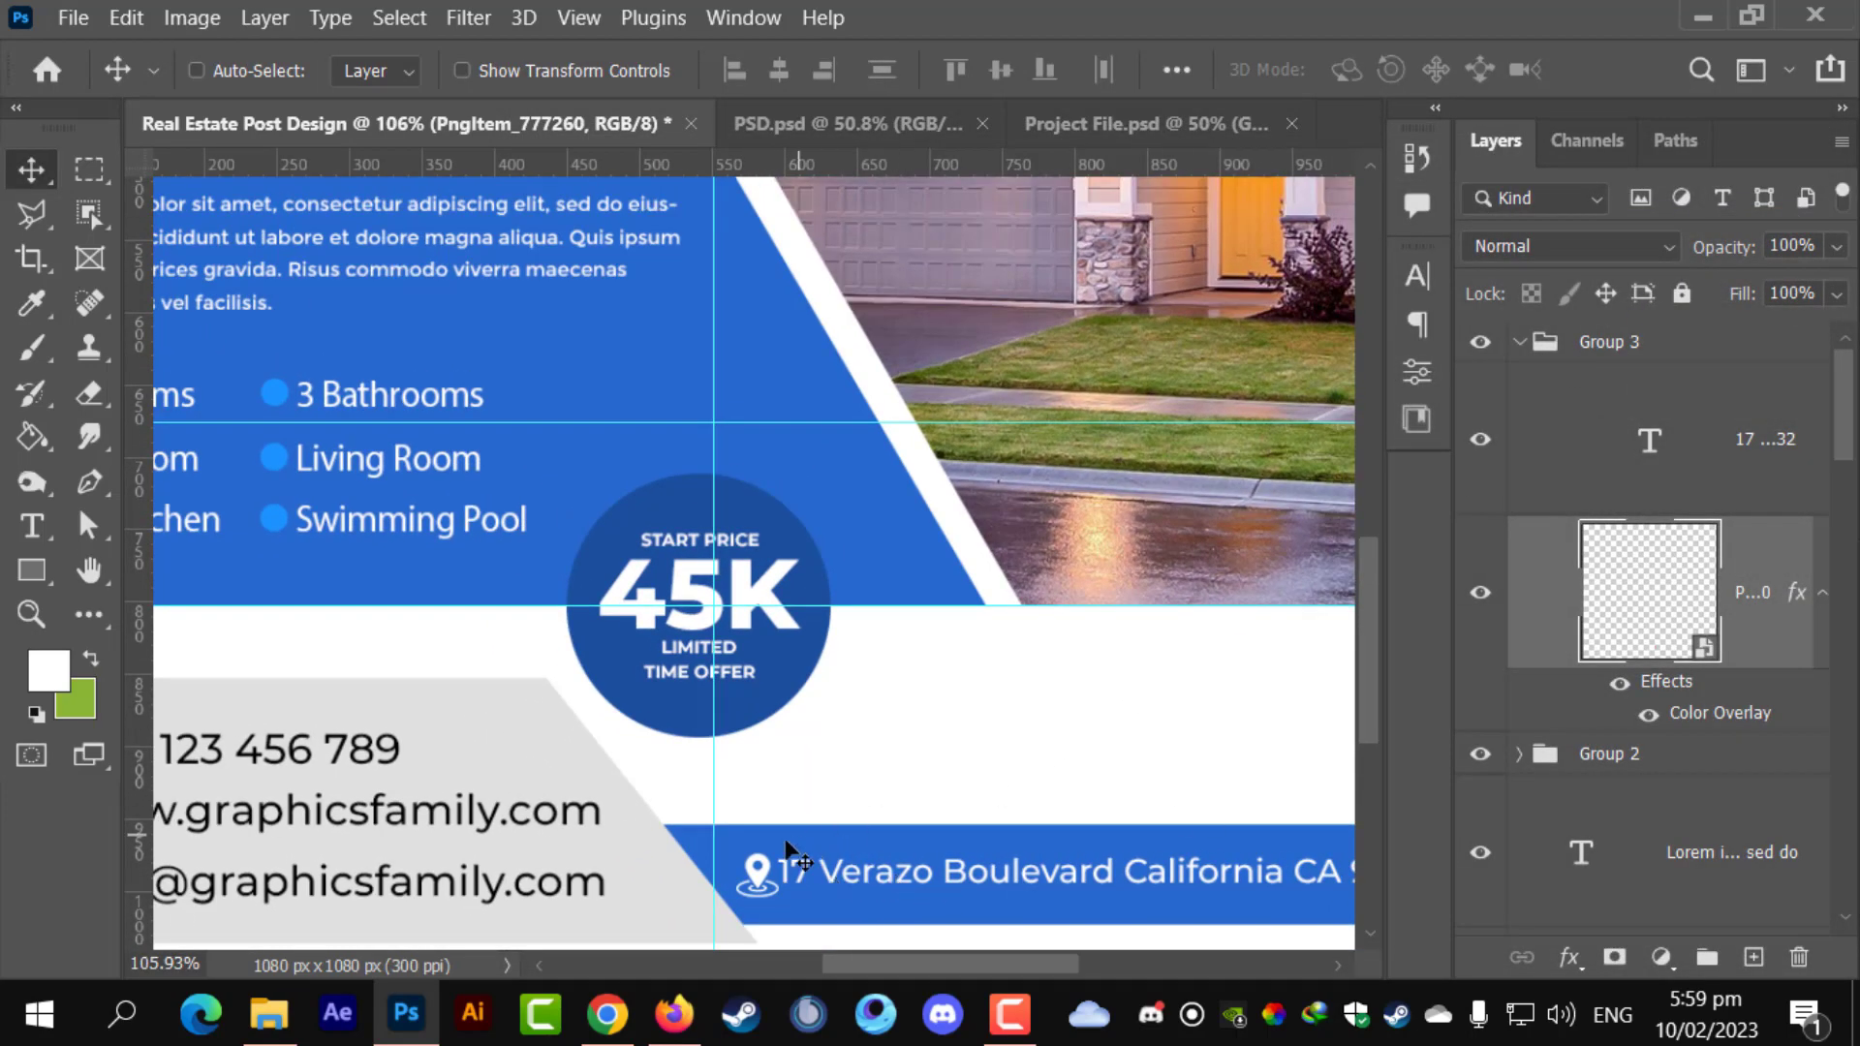
pyautogui.hotkey('ctrl', 't')
pyautogui.scroll(3, 792, 852)
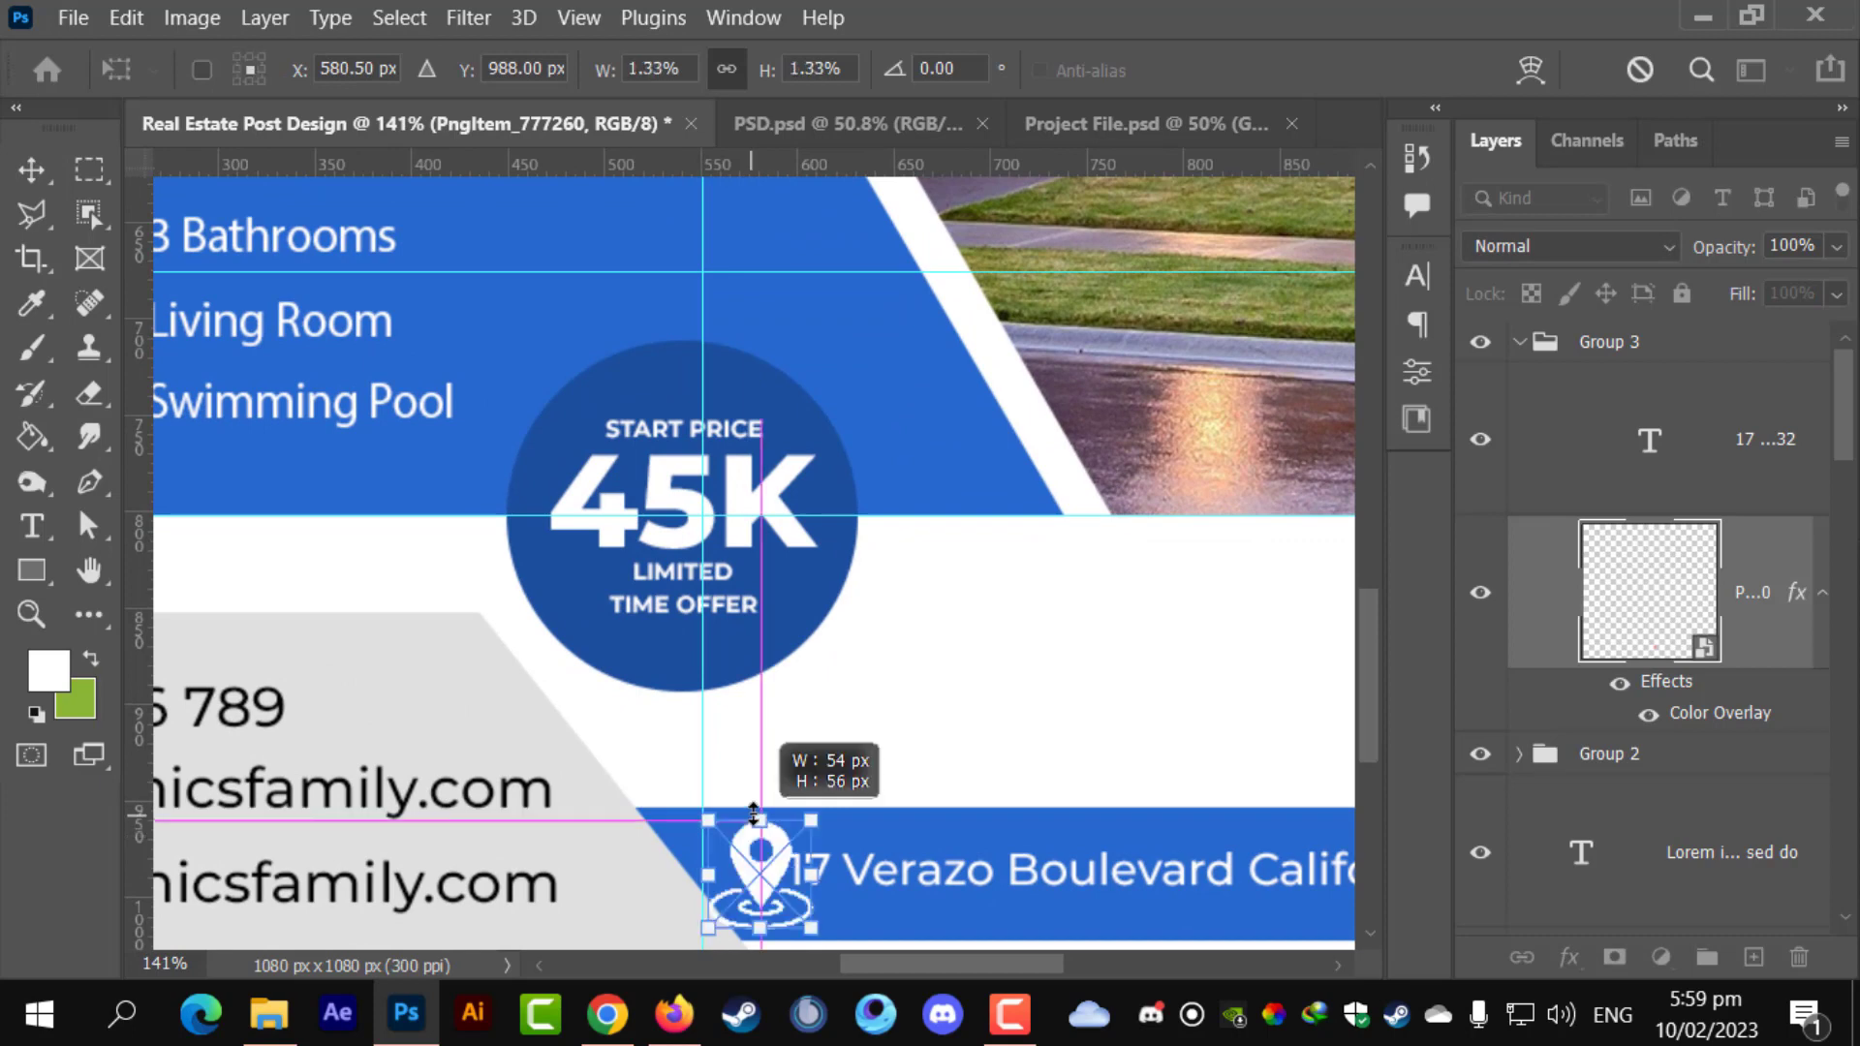
pyautogui.moveTo(754, 814); pyautogui.dragTo(732, 887)
pyautogui.scroll(6, 784, 874)
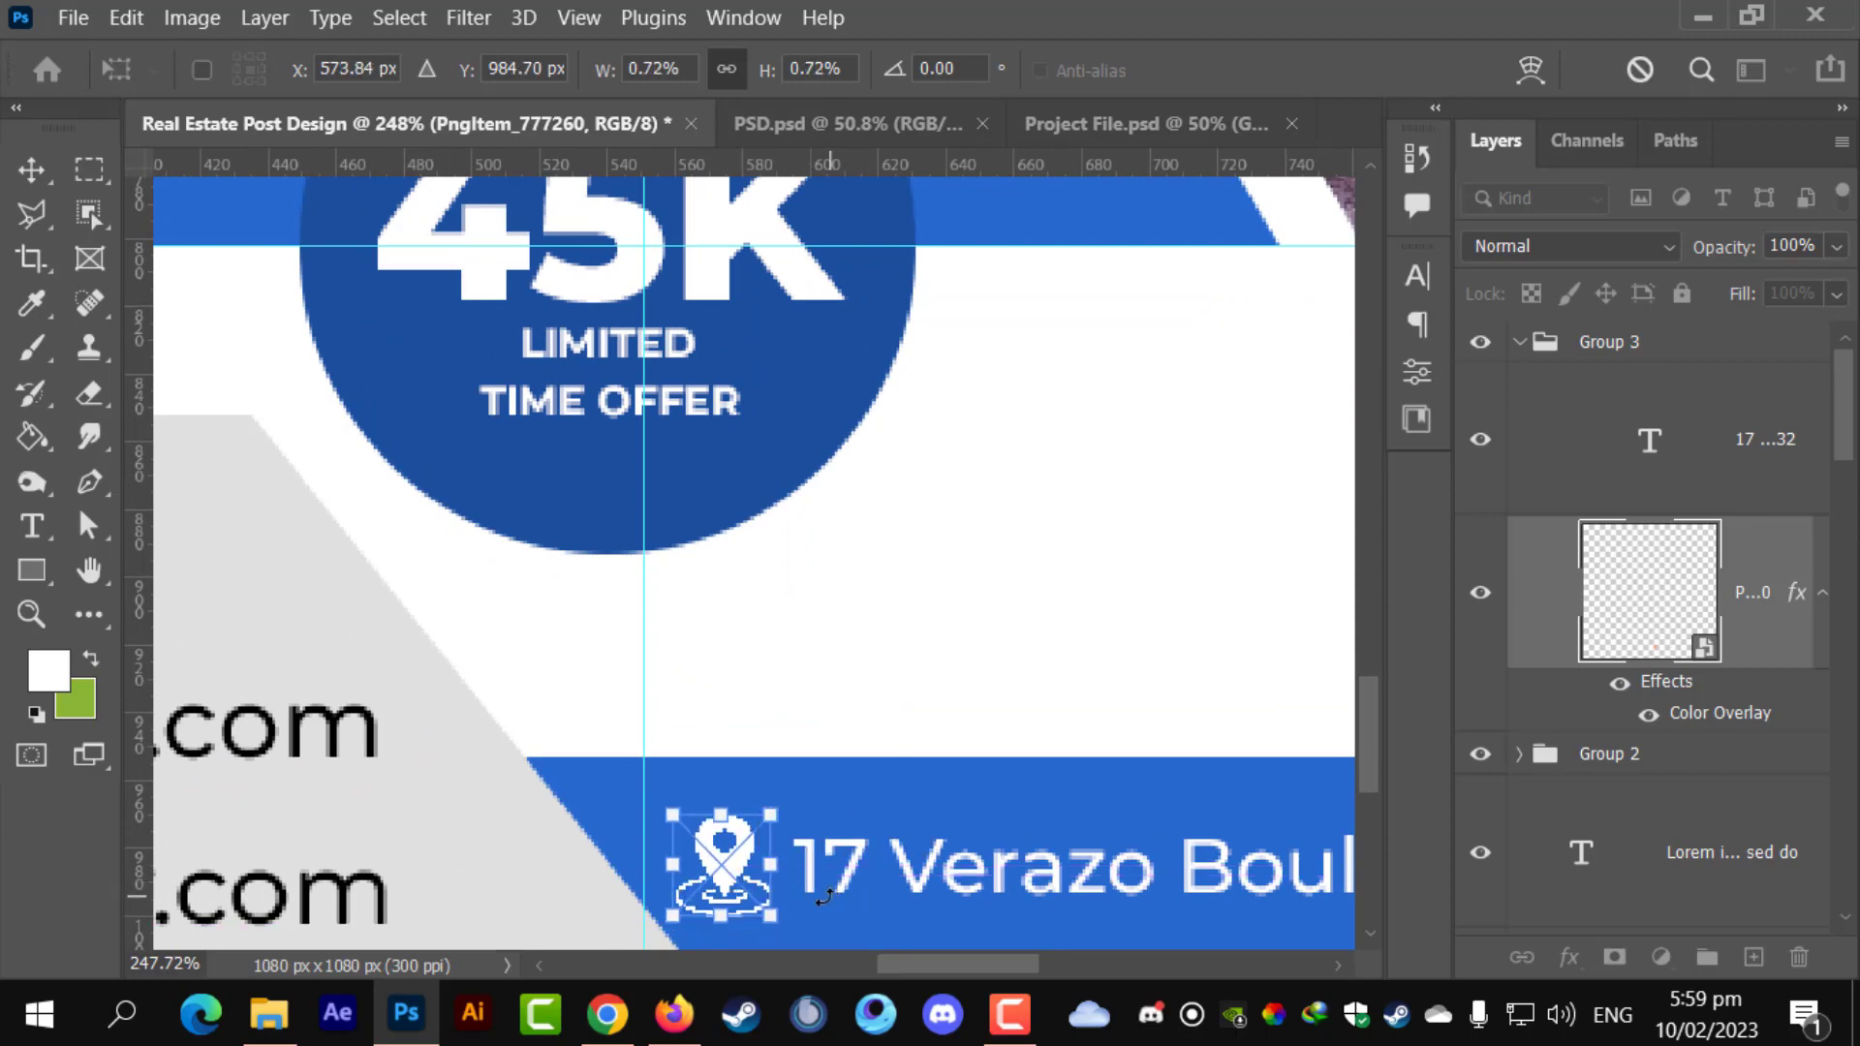
pyautogui.press('Return')
pyautogui.hotkey('ctrl', '0')
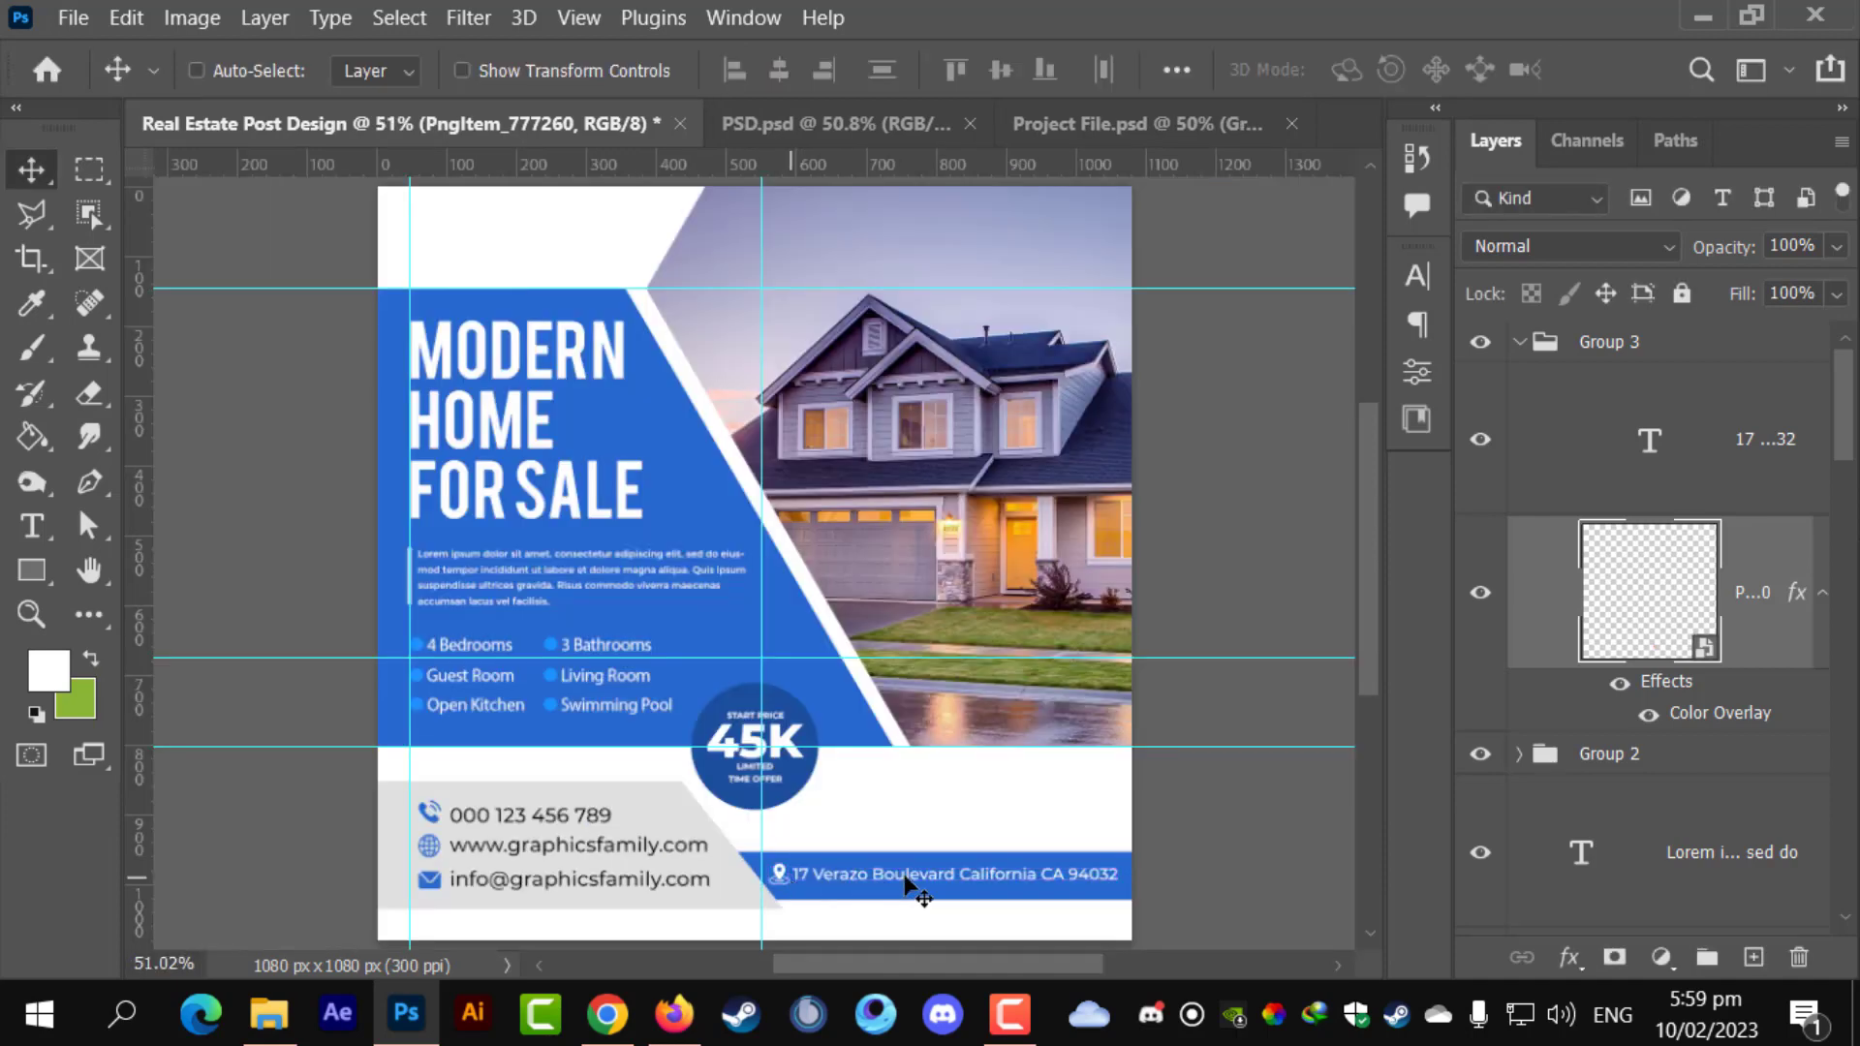
pyautogui.scroll(3, 1037, 891)
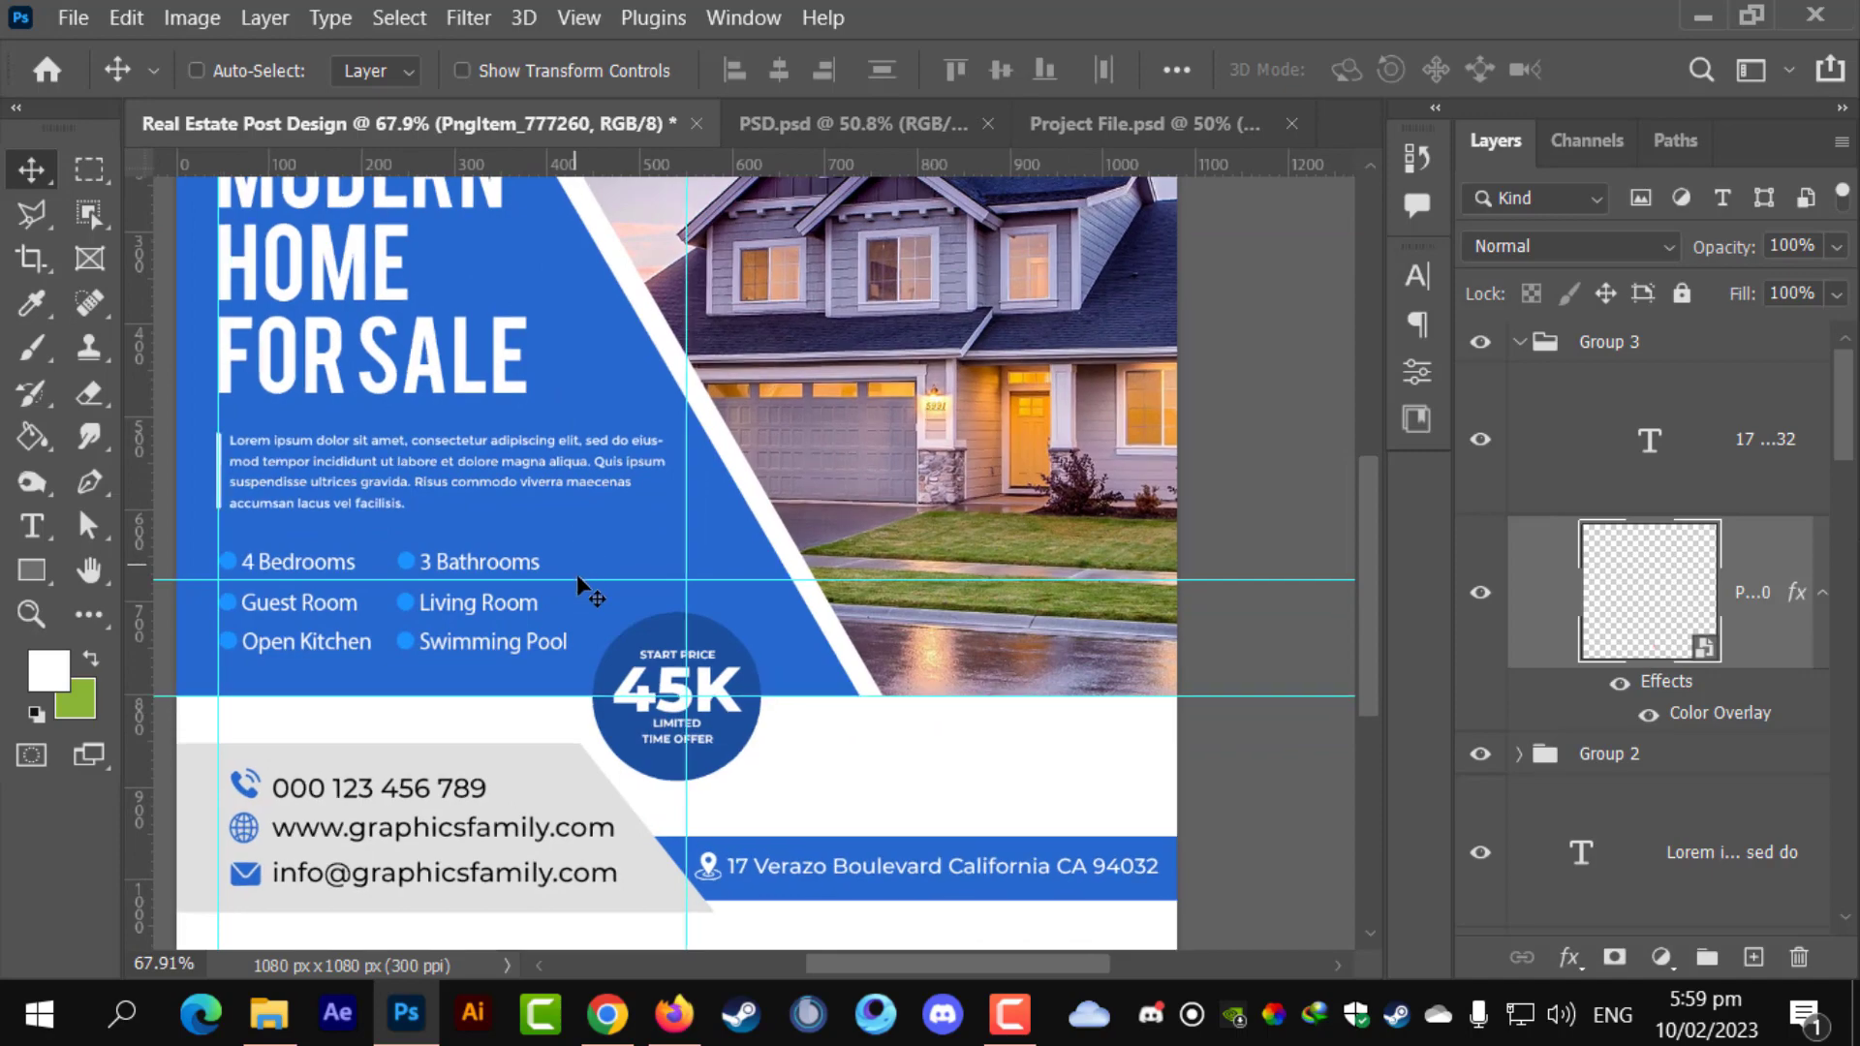
# - Paste the BOOK NOW button with its phone number, enlarge them and move them into the white area between photo and address bar
pyautogui.hotkey('ctrl', '0')
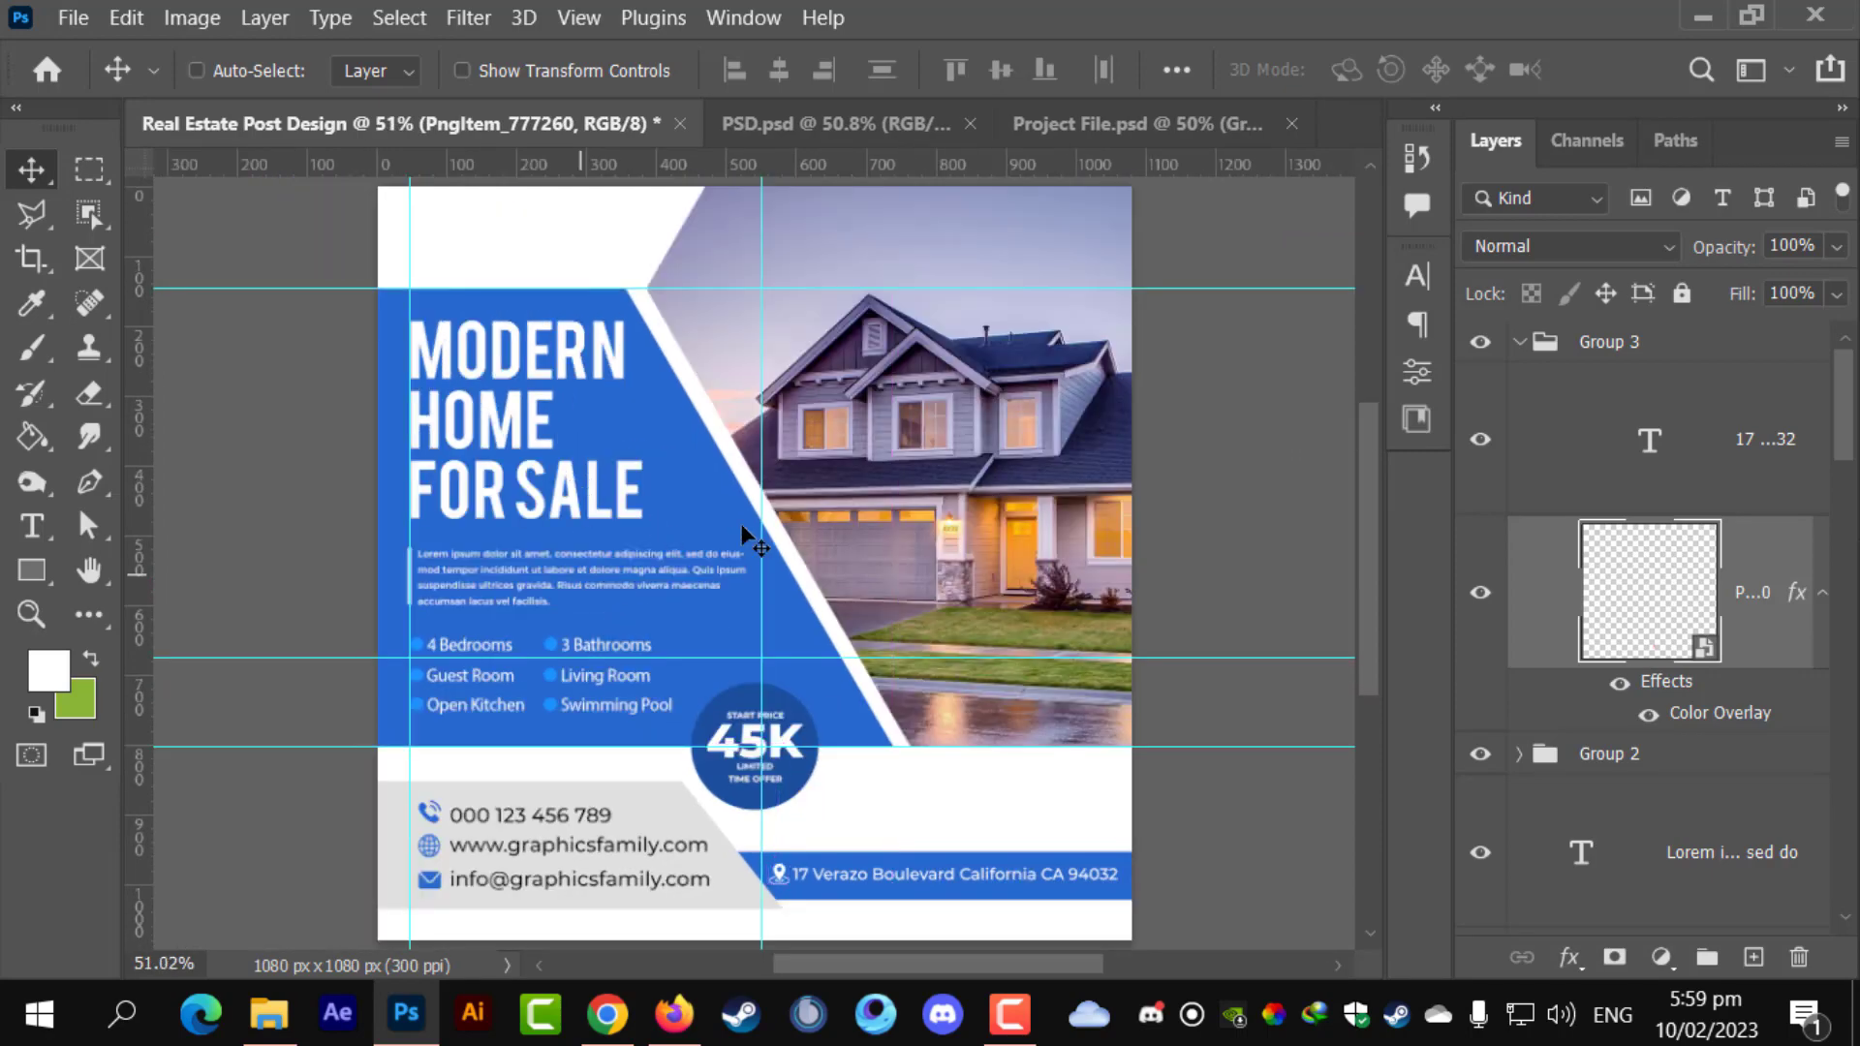
pyautogui.hotkey('ctrl', 'v')
pyautogui.scroll(5, 968, 756)
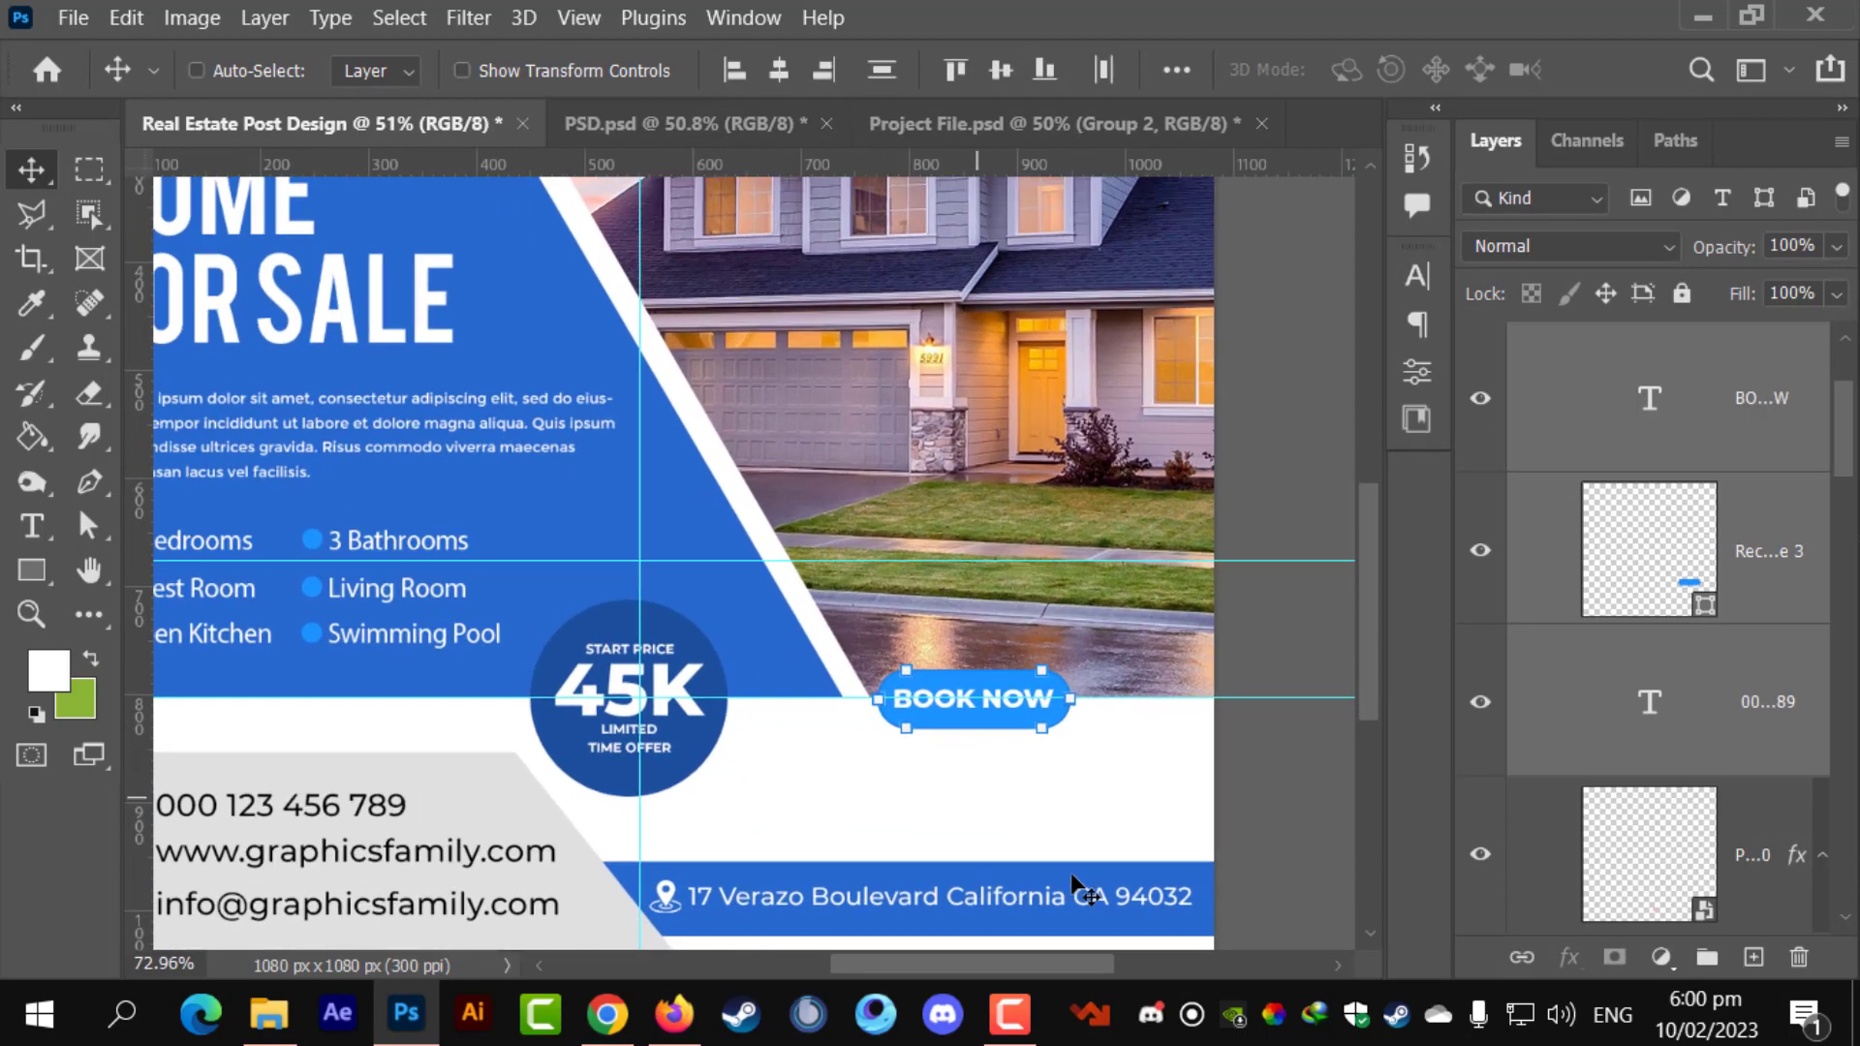
pyautogui.hotkey('ctrl', 't')
pyautogui.moveTo(1116, 702); pyautogui.dragTo(1198, 702)
pyautogui.moveTo(1110, 729); pyautogui.dragTo(1118, 816)
pyautogui.press('Return')
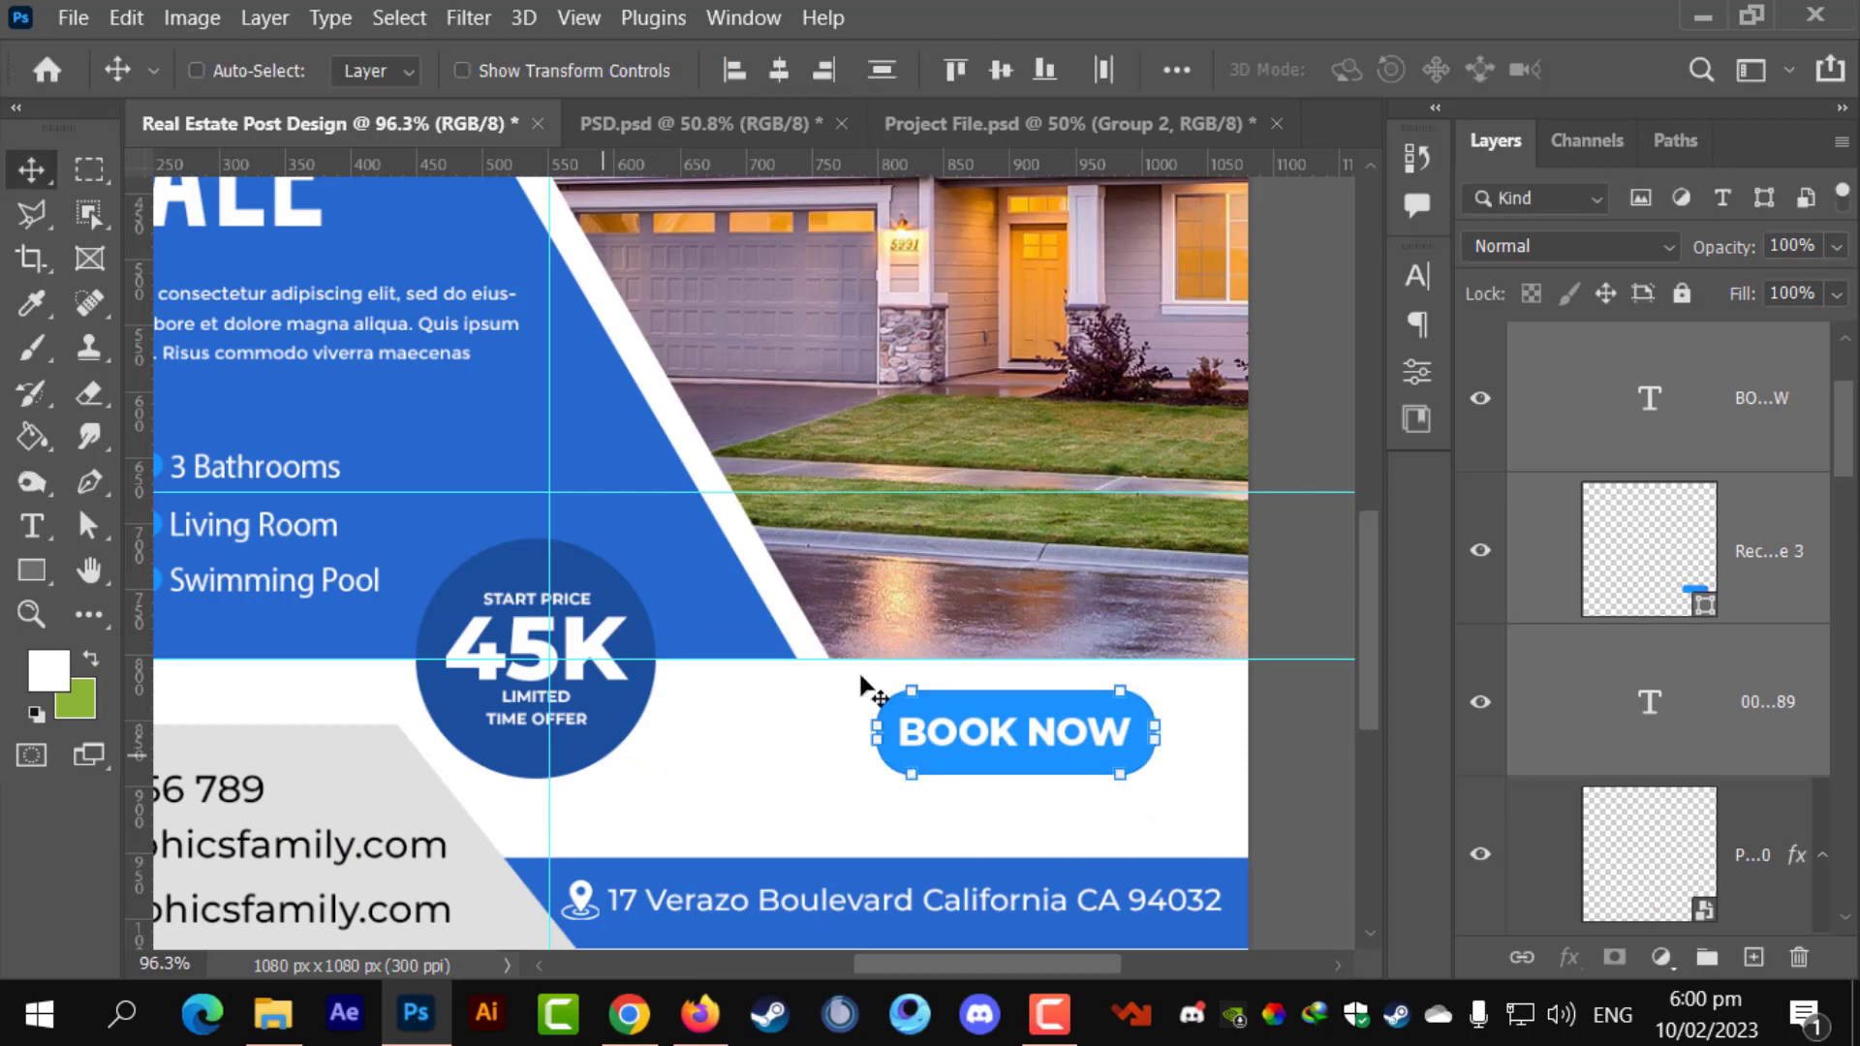
# - Recolor the BOOK NOW button's rounded rectangle with the blue sampled from the address bar
pyautogui.click(1670, 574)
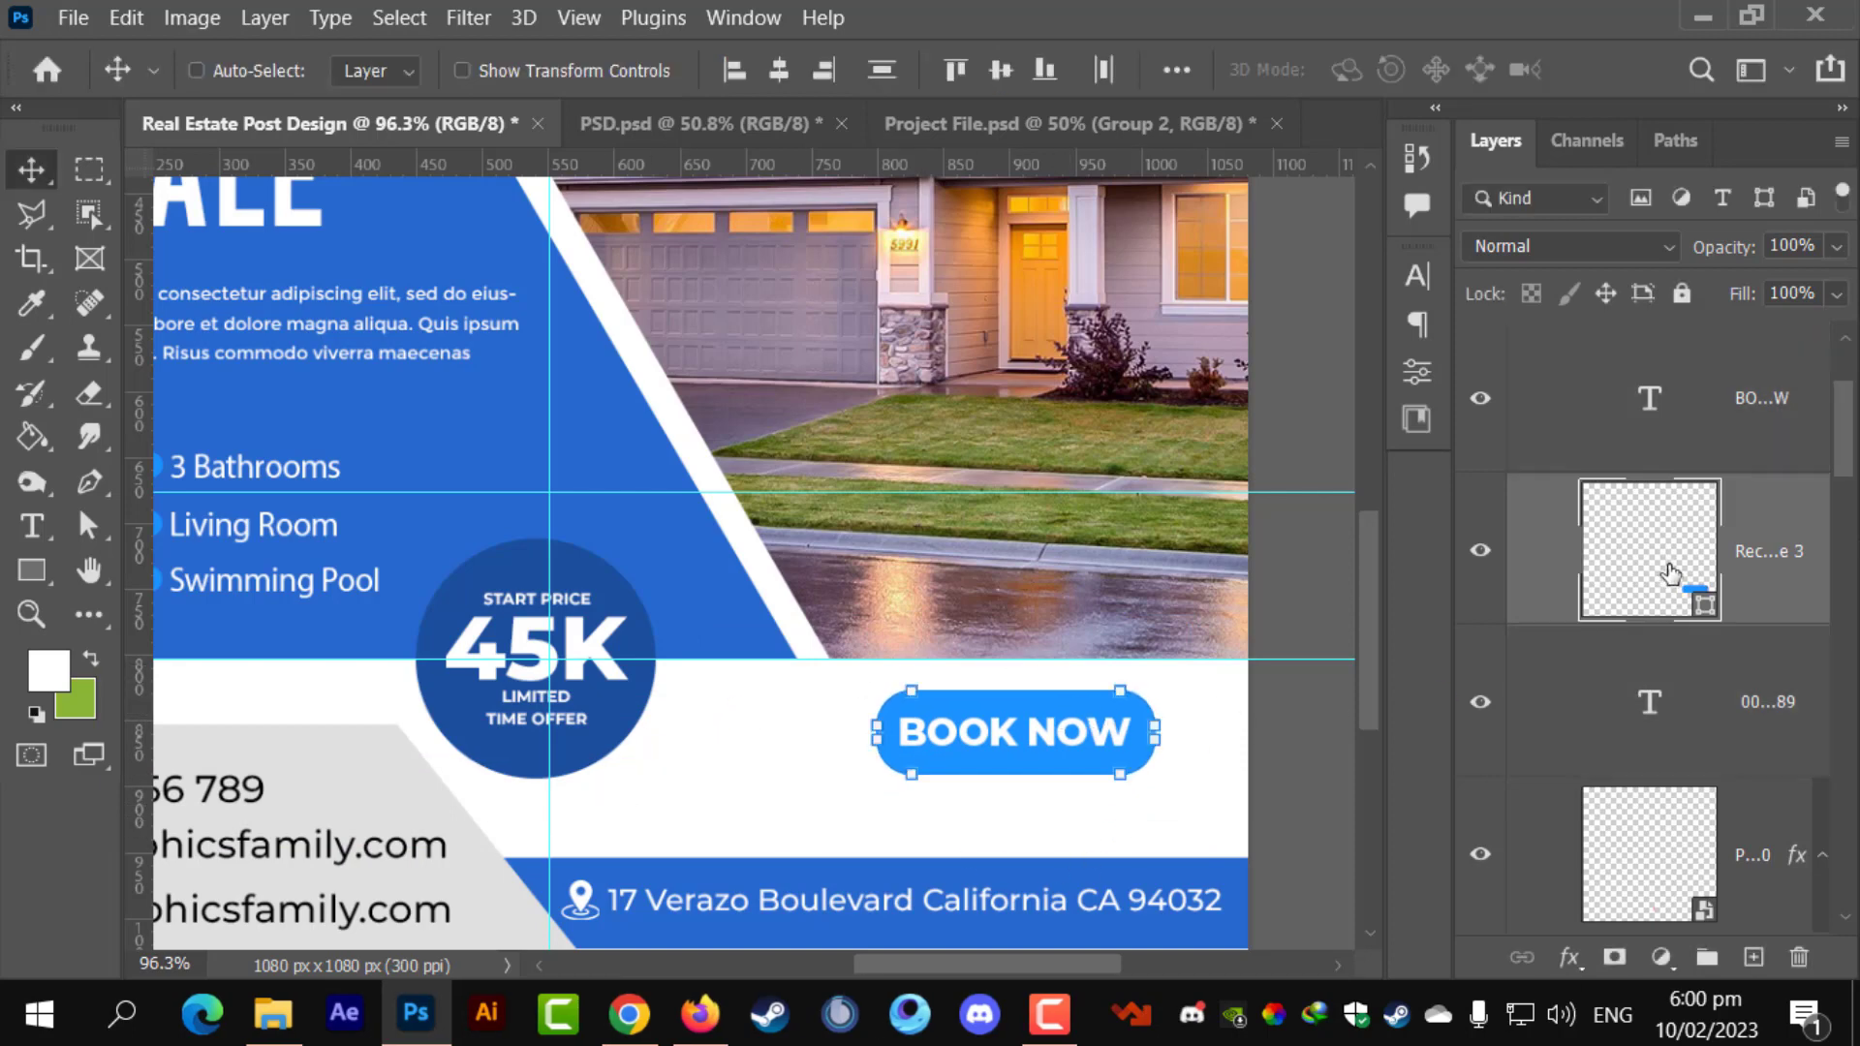
pyautogui.doubleClick(1670, 574)
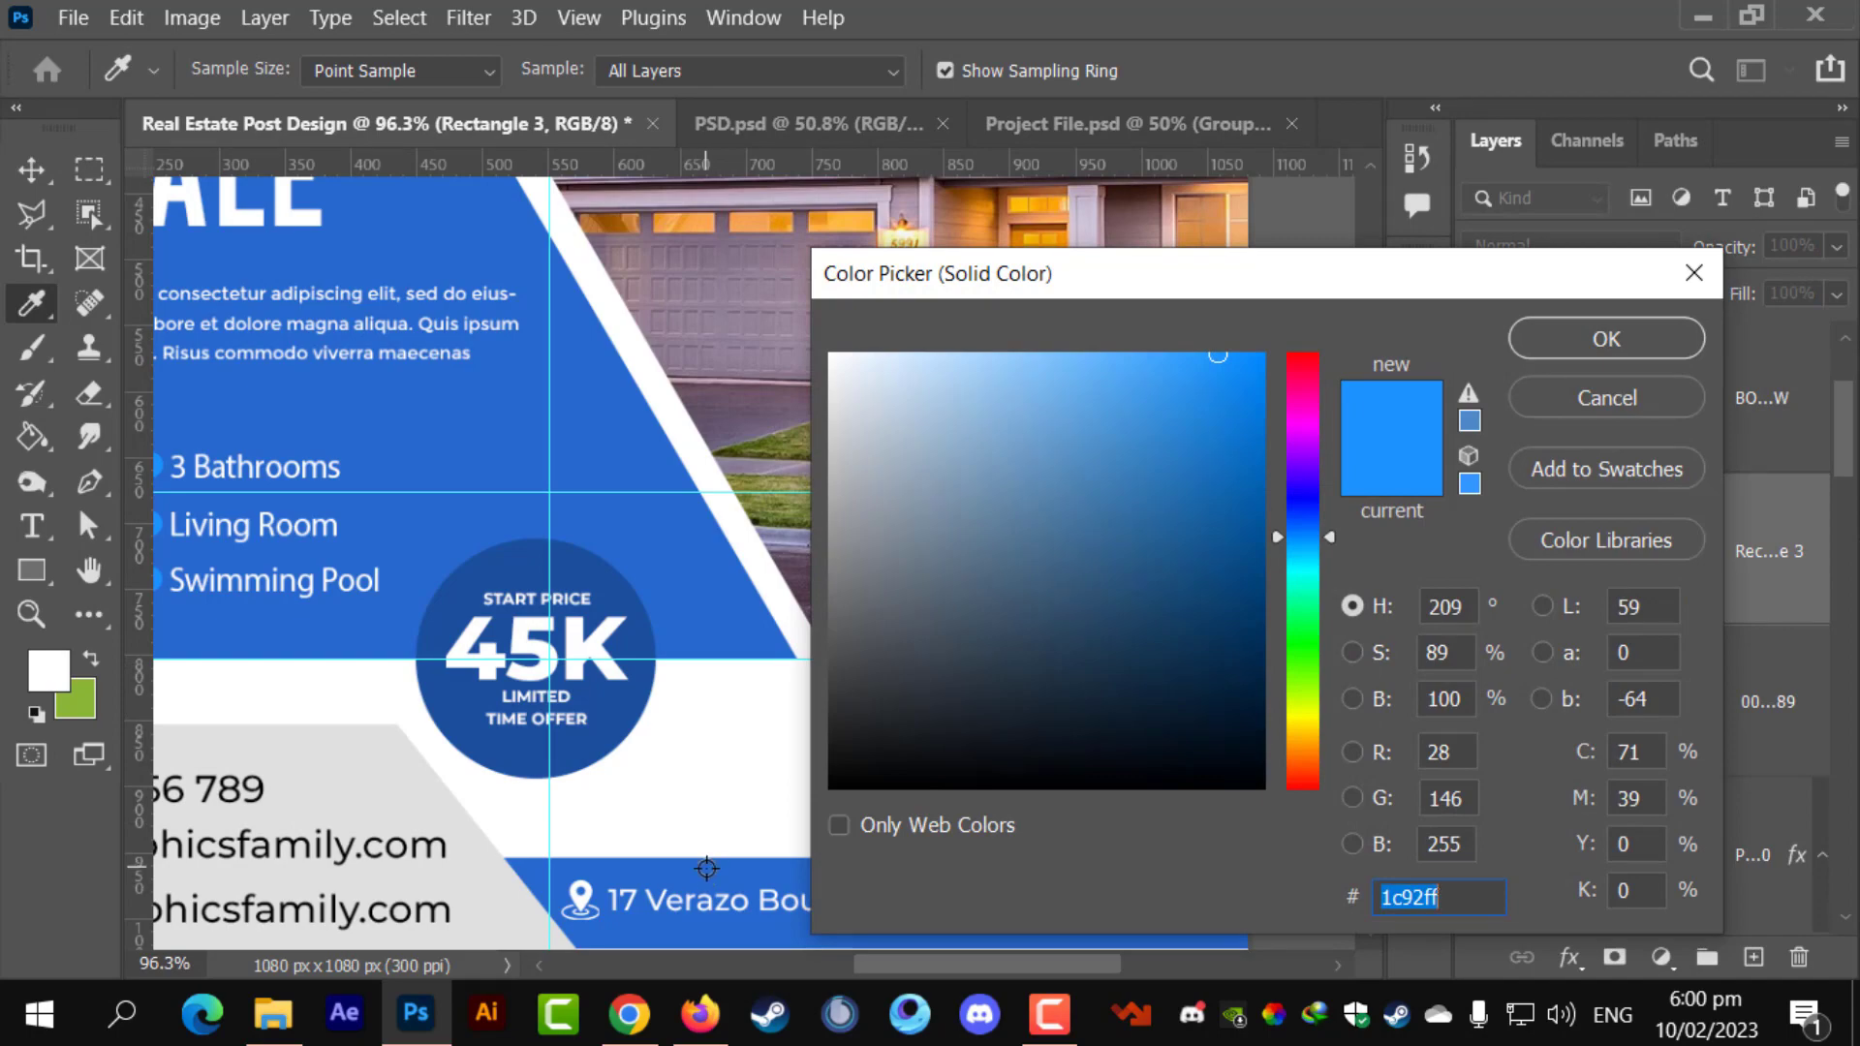
pyautogui.click(706, 869)
pyautogui.click(1552, 357)
pyautogui.scroll(5, 1182, 685)
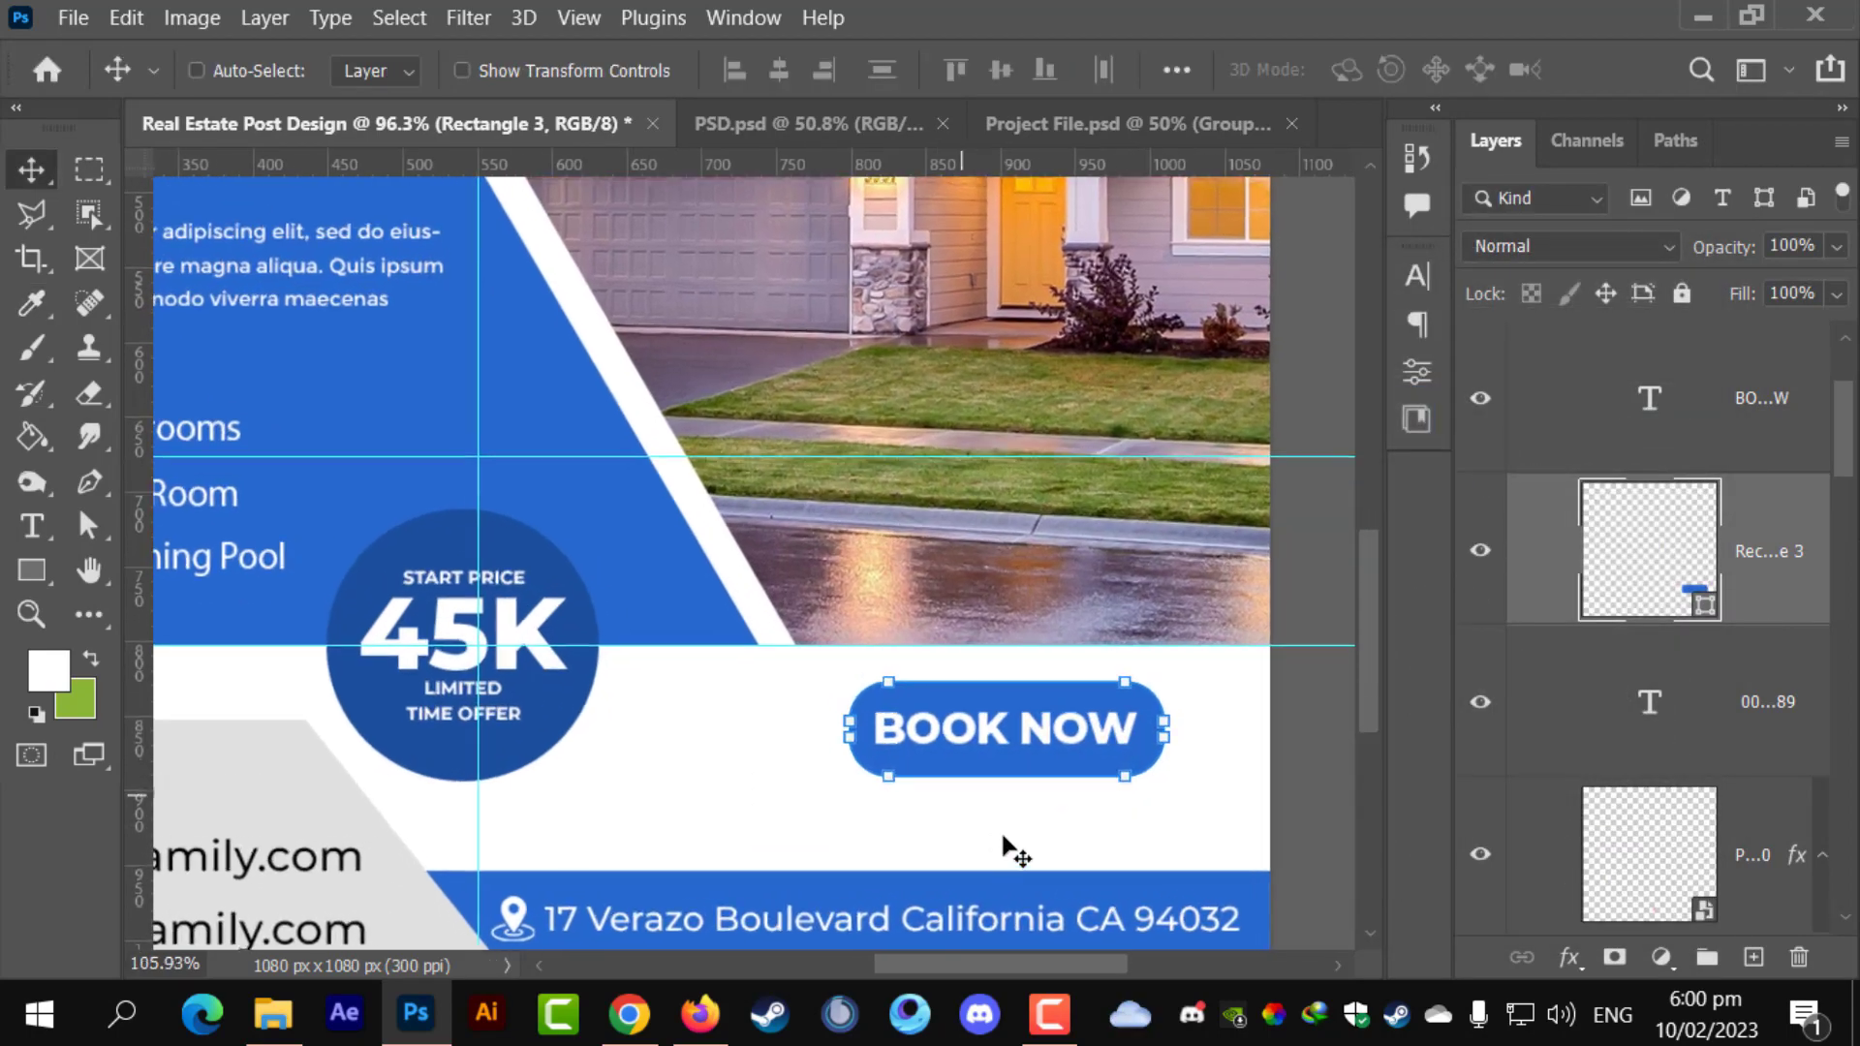
# - Increase the BOOK NOW rectangle's corner radius until both ends are fully semicircular
pyautogui.click(32, 570)
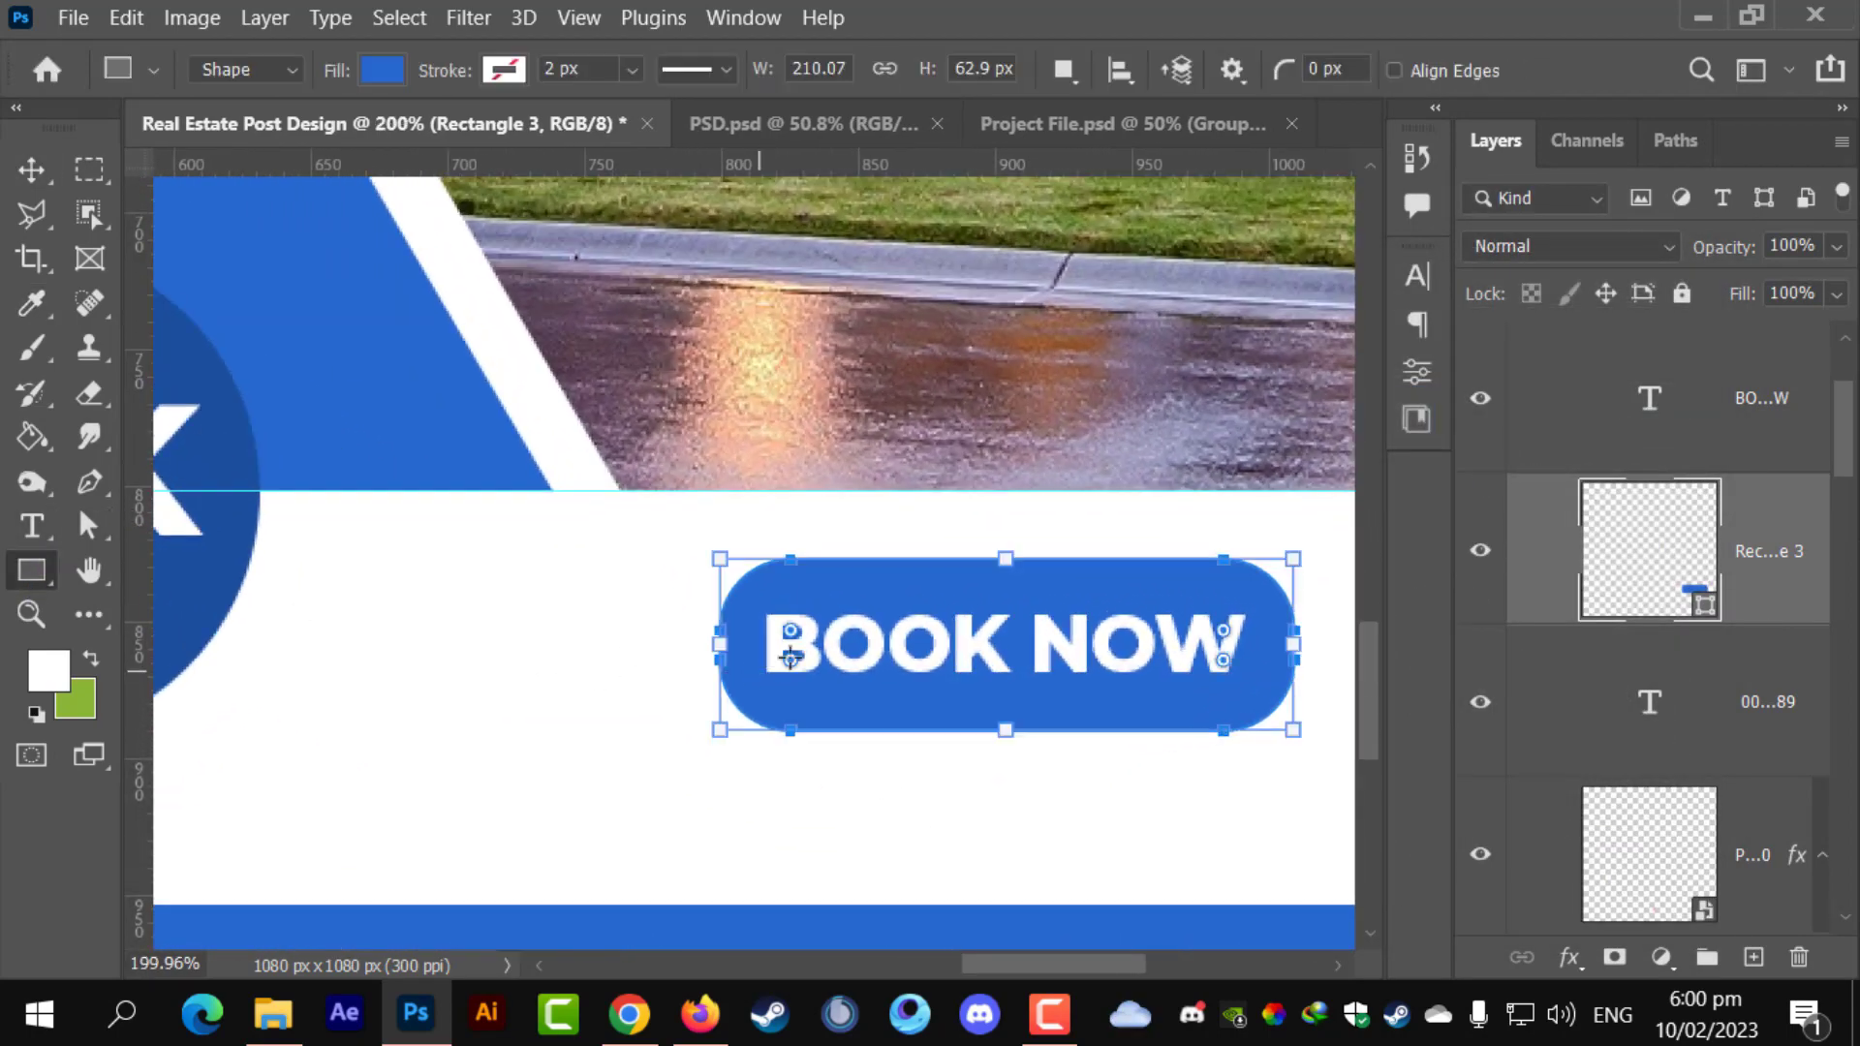
pyautogui.moveTo(800, 644); pyautogui.dragTo(1056, 713)
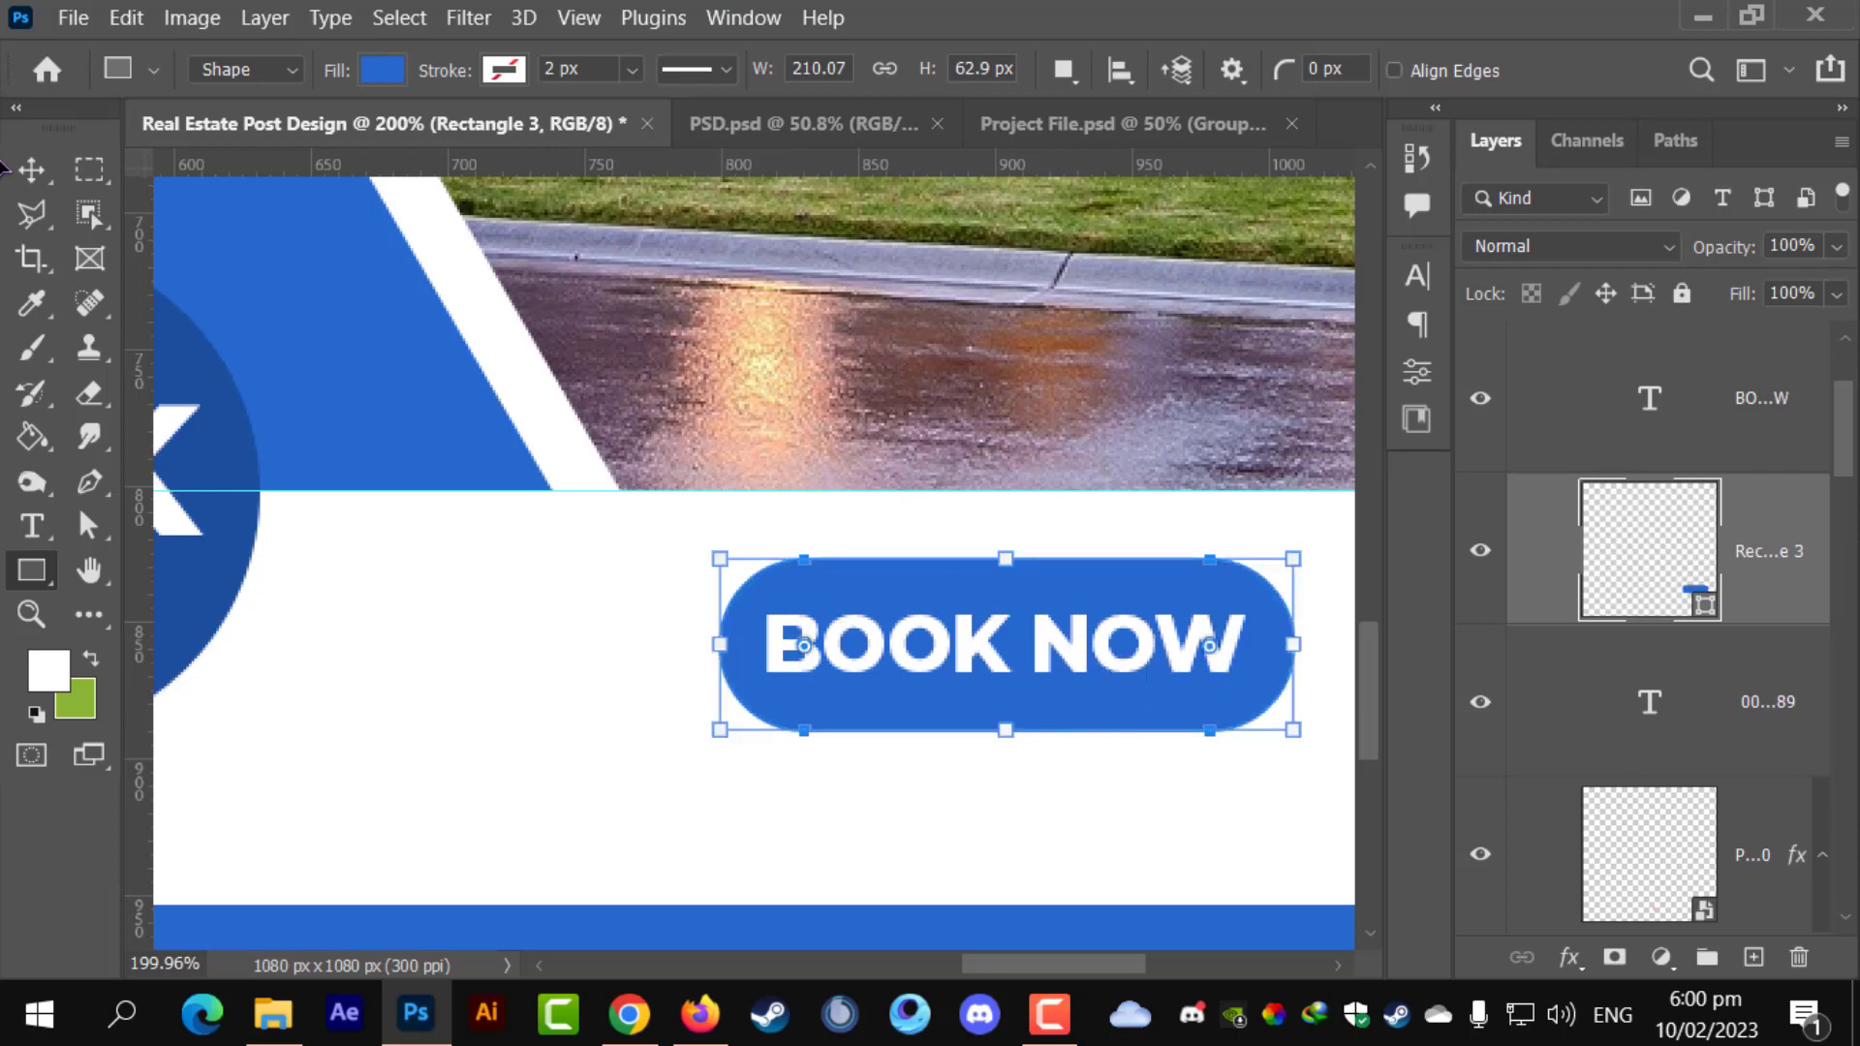
pyautogui.click(29, 179)
pyautogui.scroll(-2, 1007, 694)
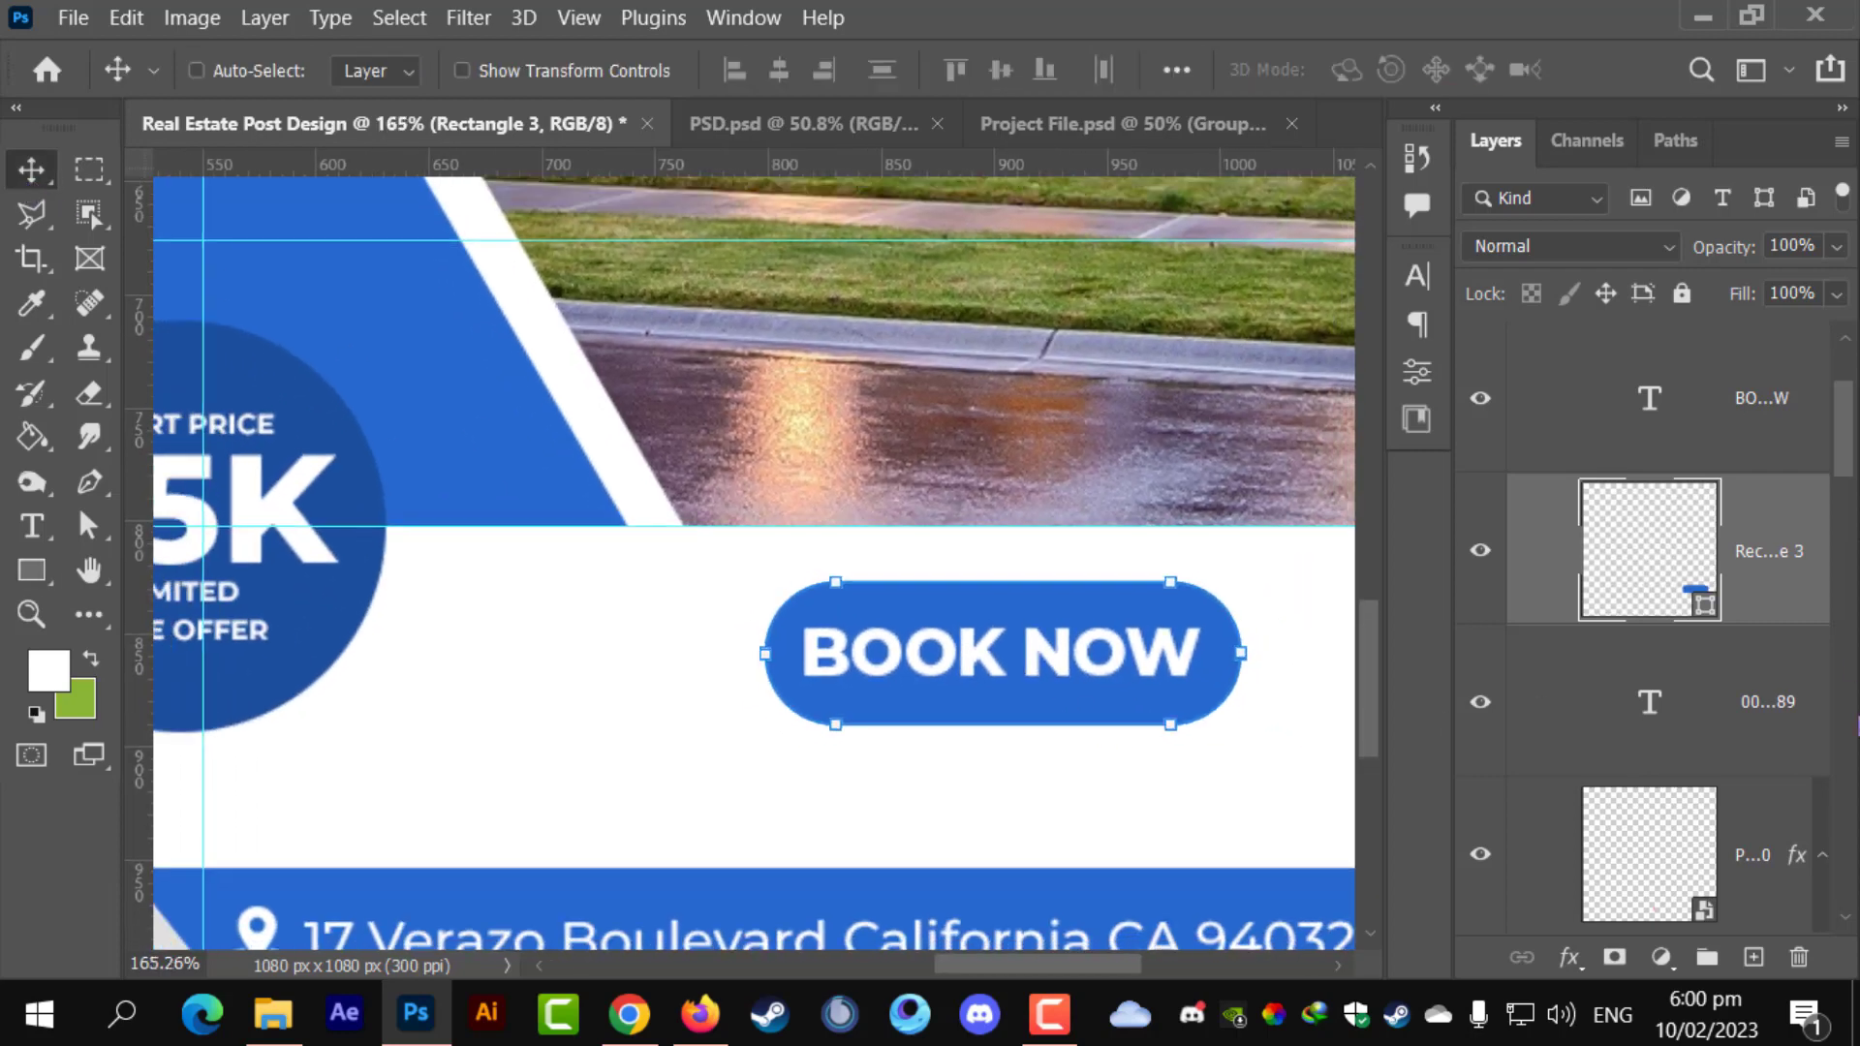
# - Set the text color of the phone number under the BOOK NOW button to black #000000
pyautogui.click(1649, 696)
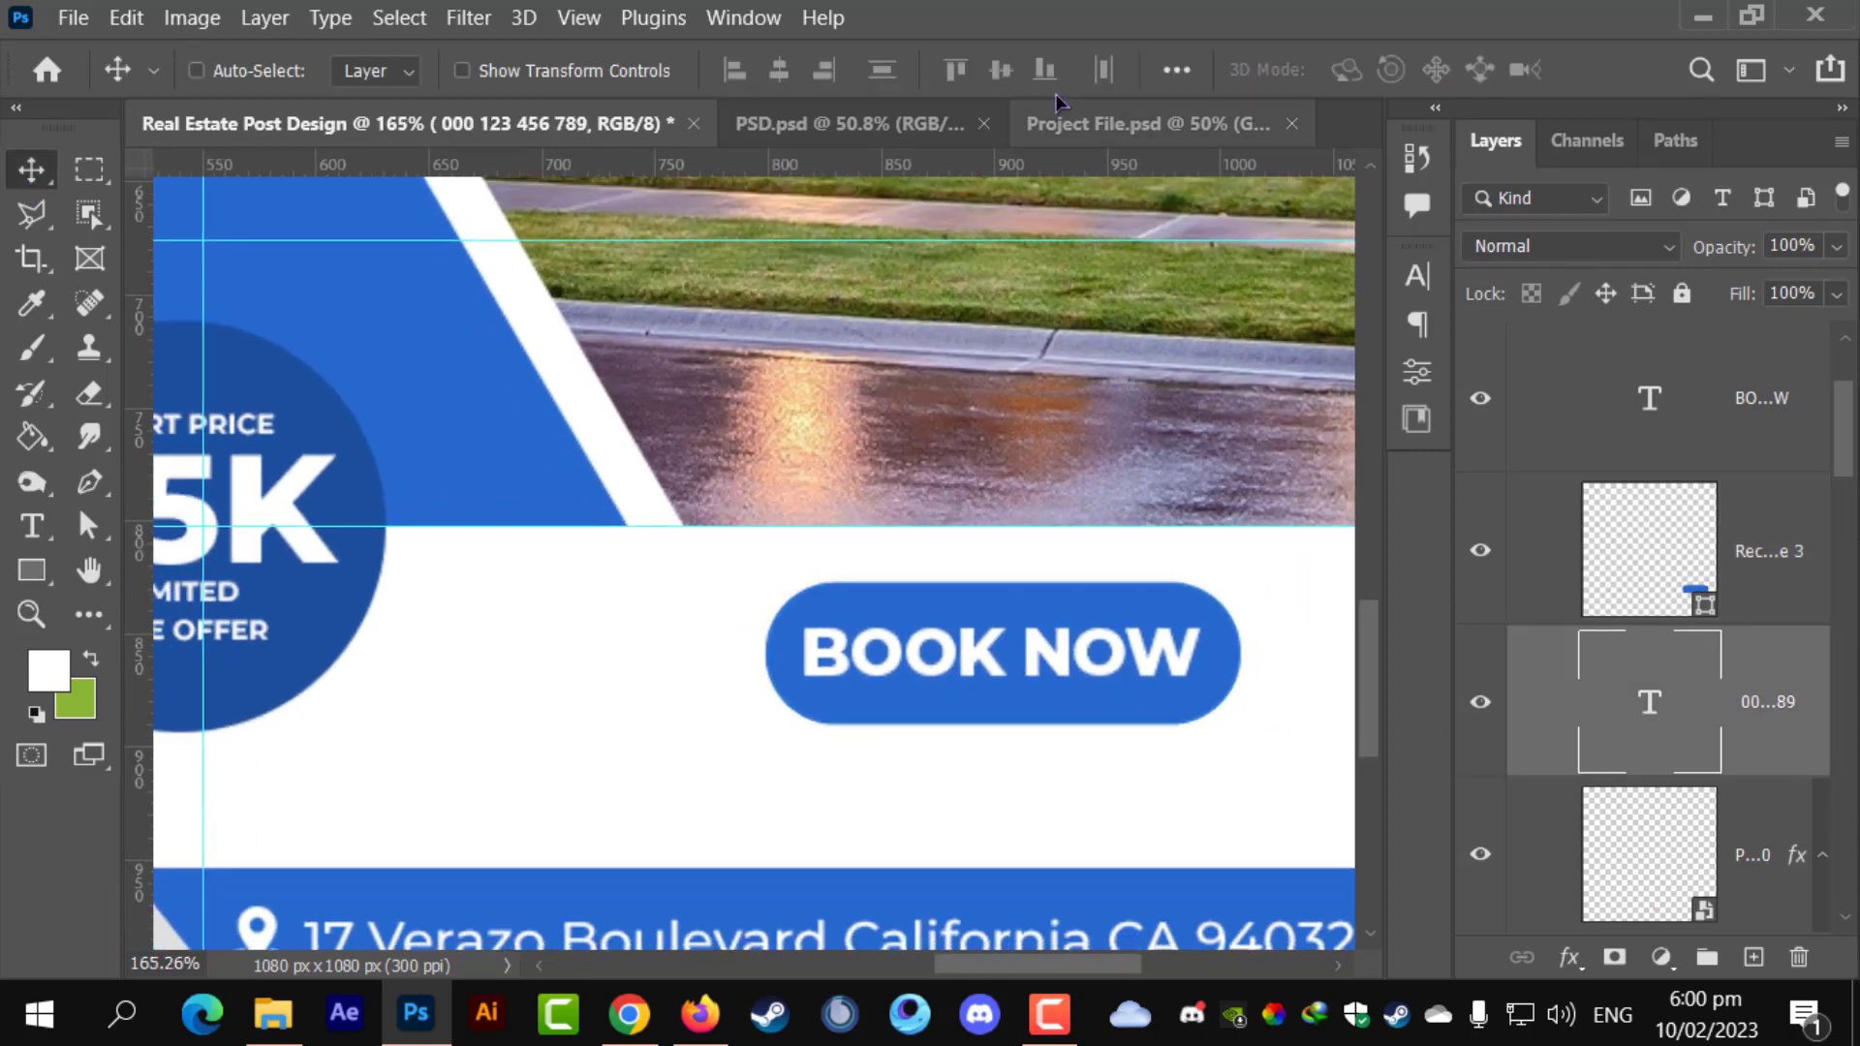
pyautogui.click(32, 571)
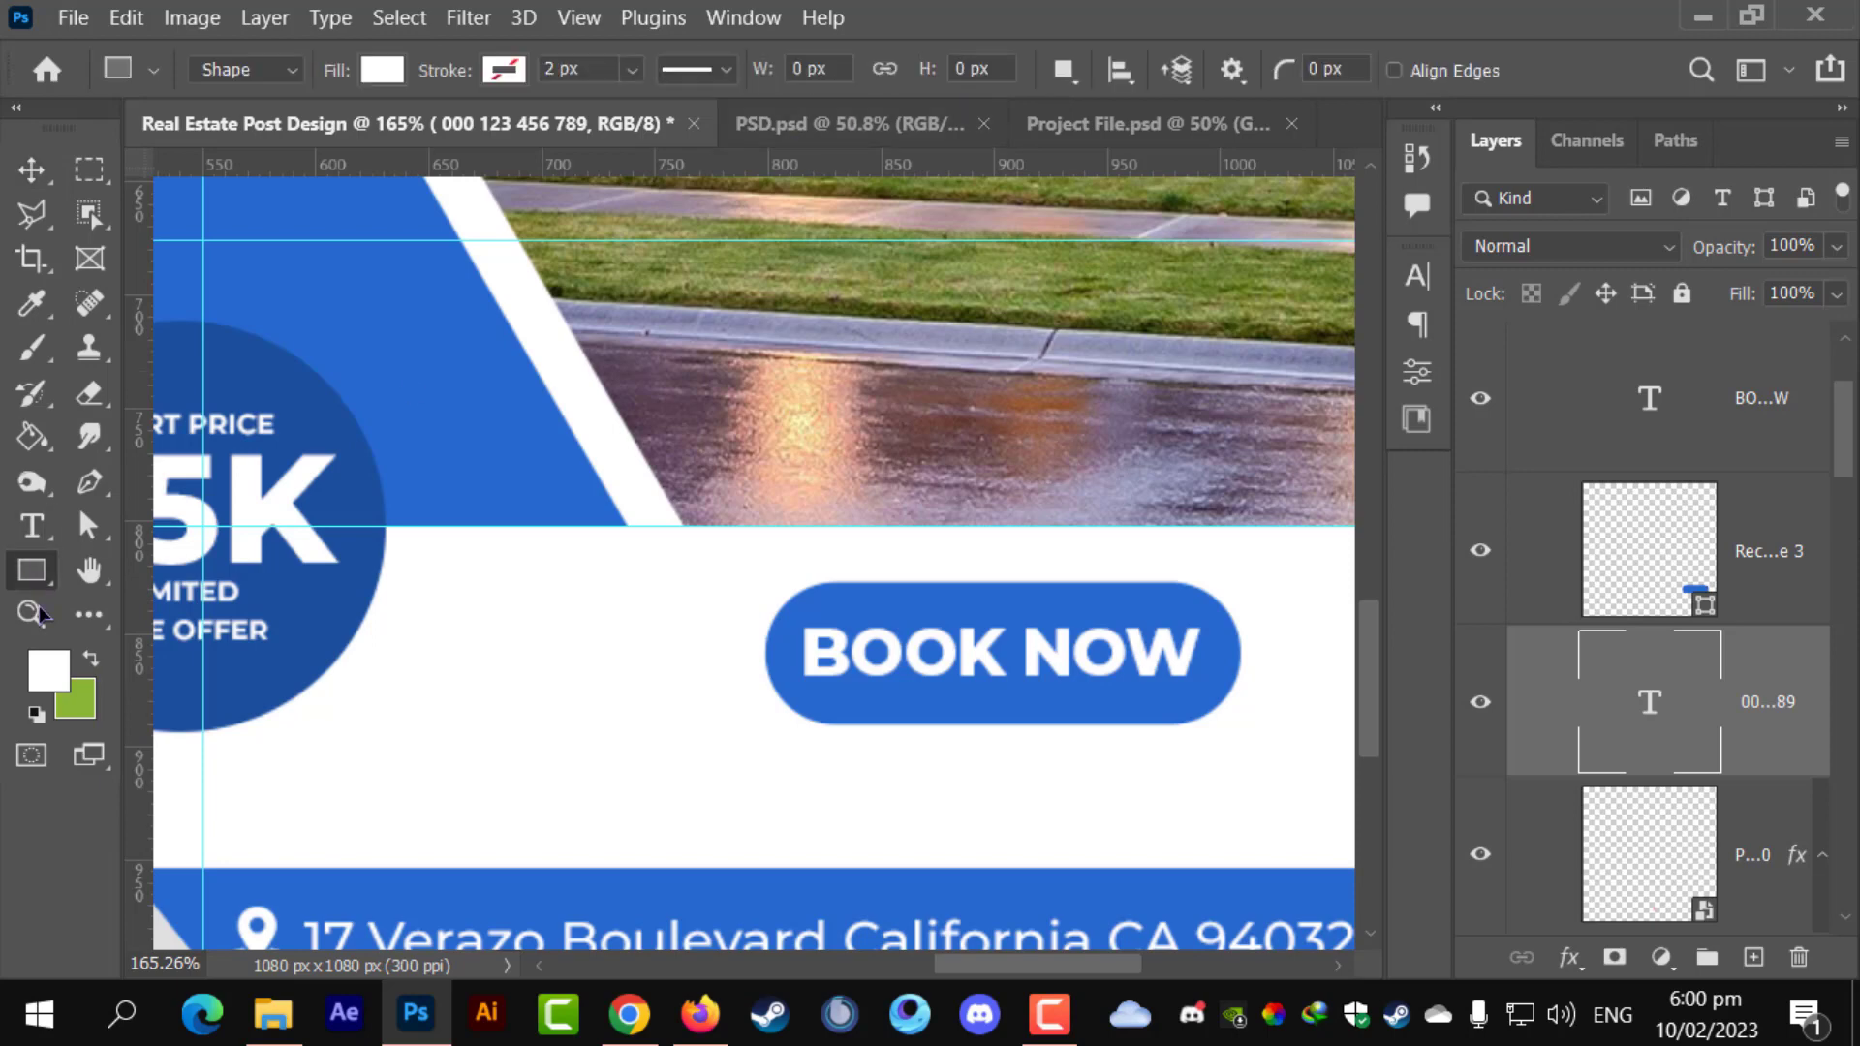
pyautogui.click(32, 526)
pyautogui.click(1367, 69)
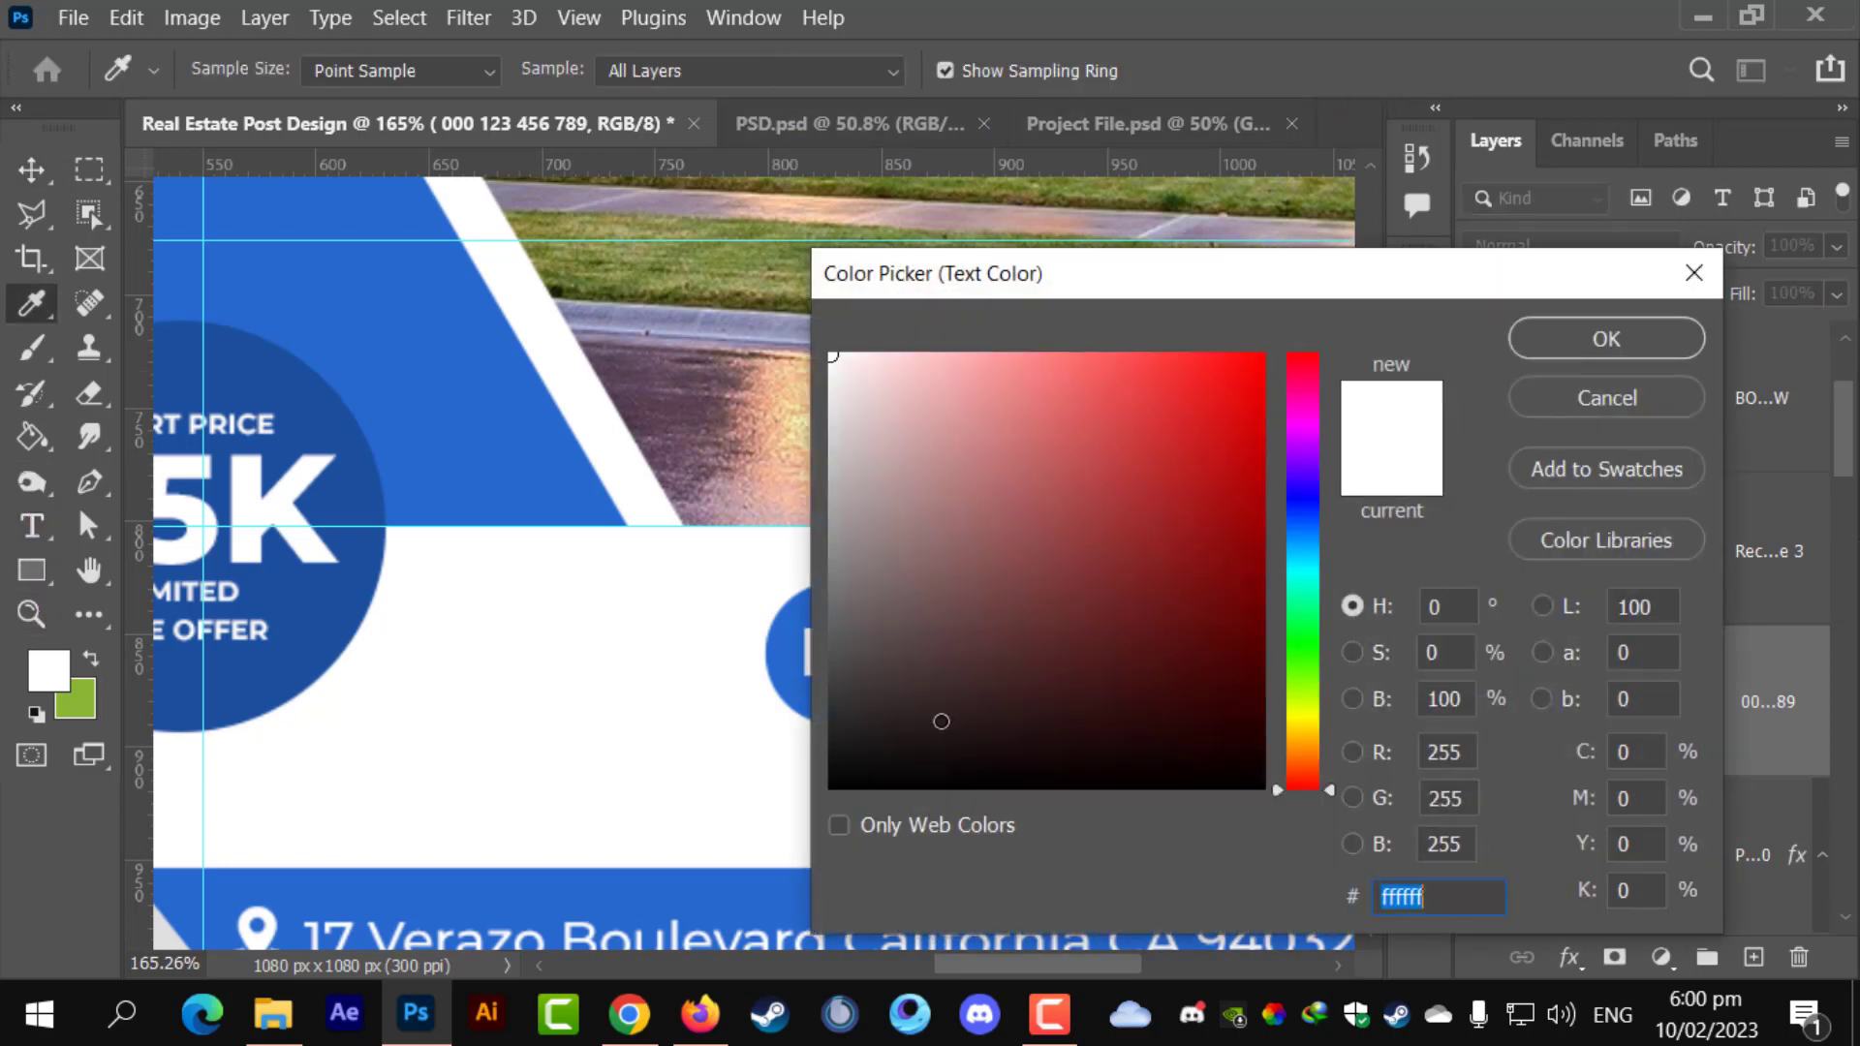
pyautogui.write('000000')
pyautogui.click(1593, 341)
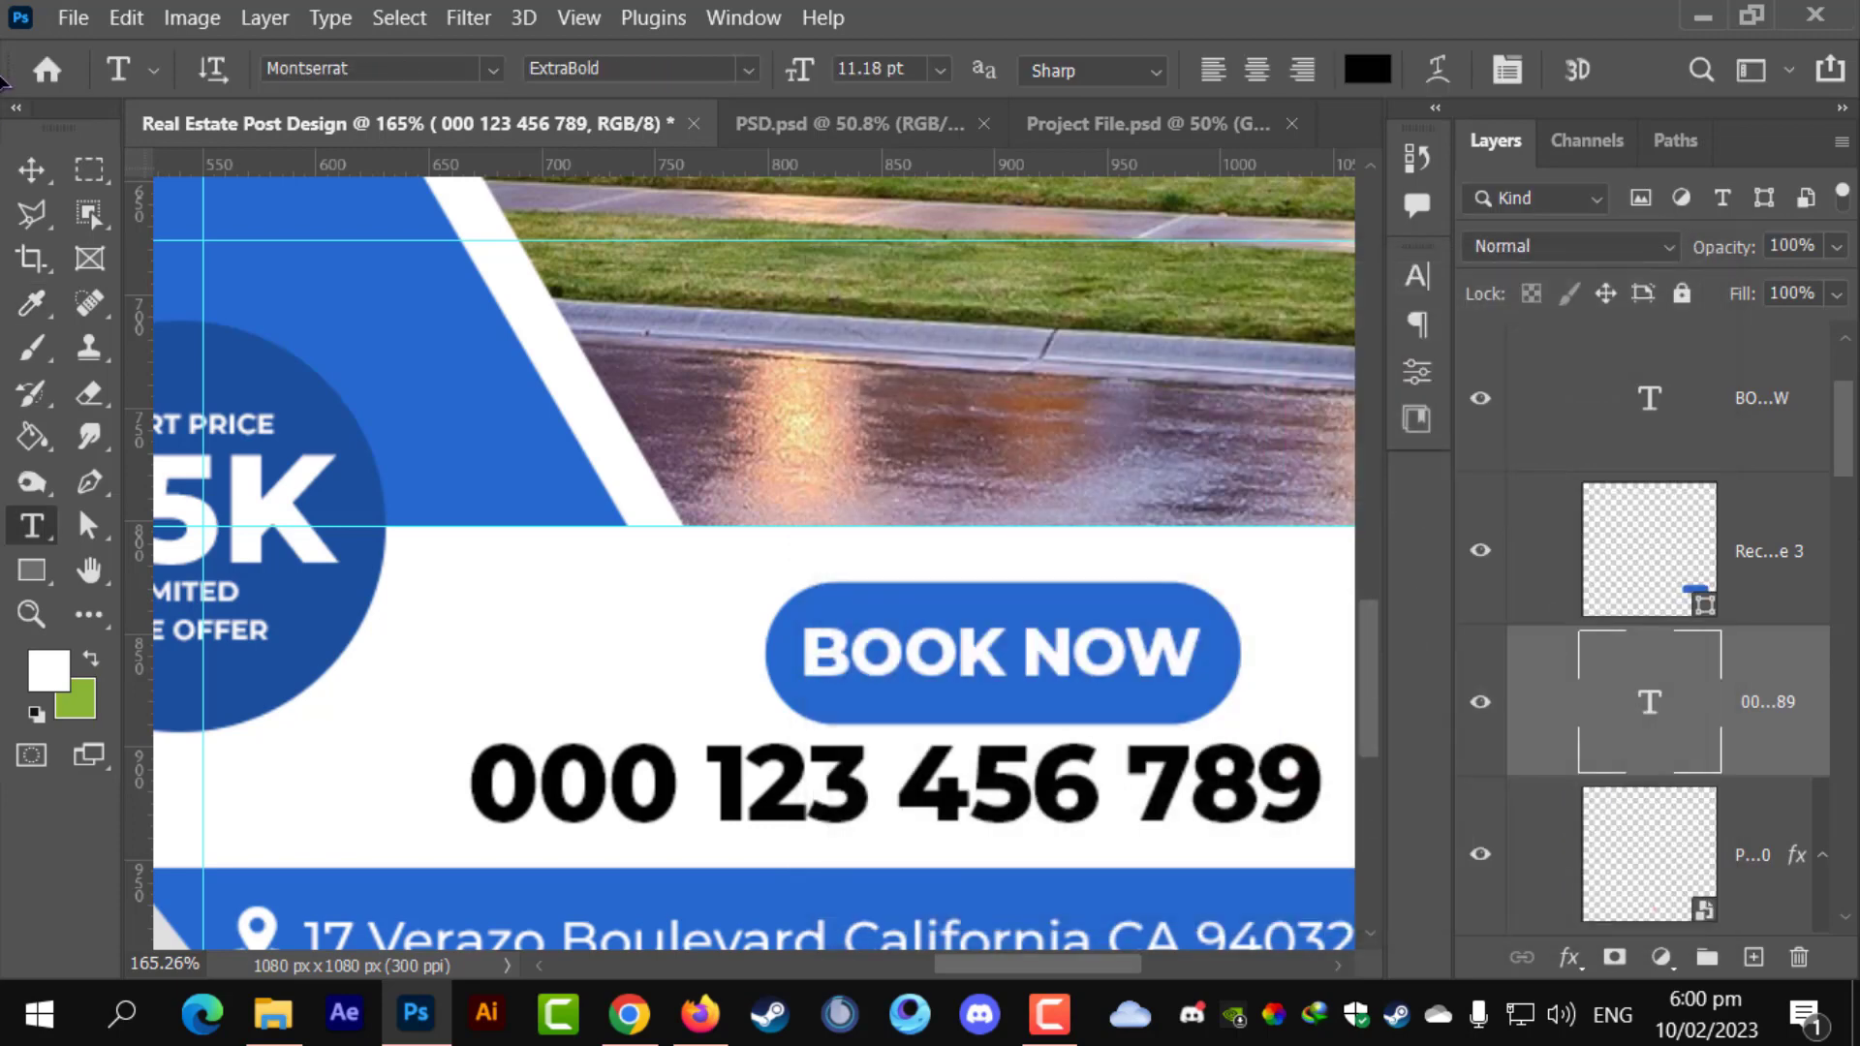
pyautogui.hotkey('ctrl', '0')
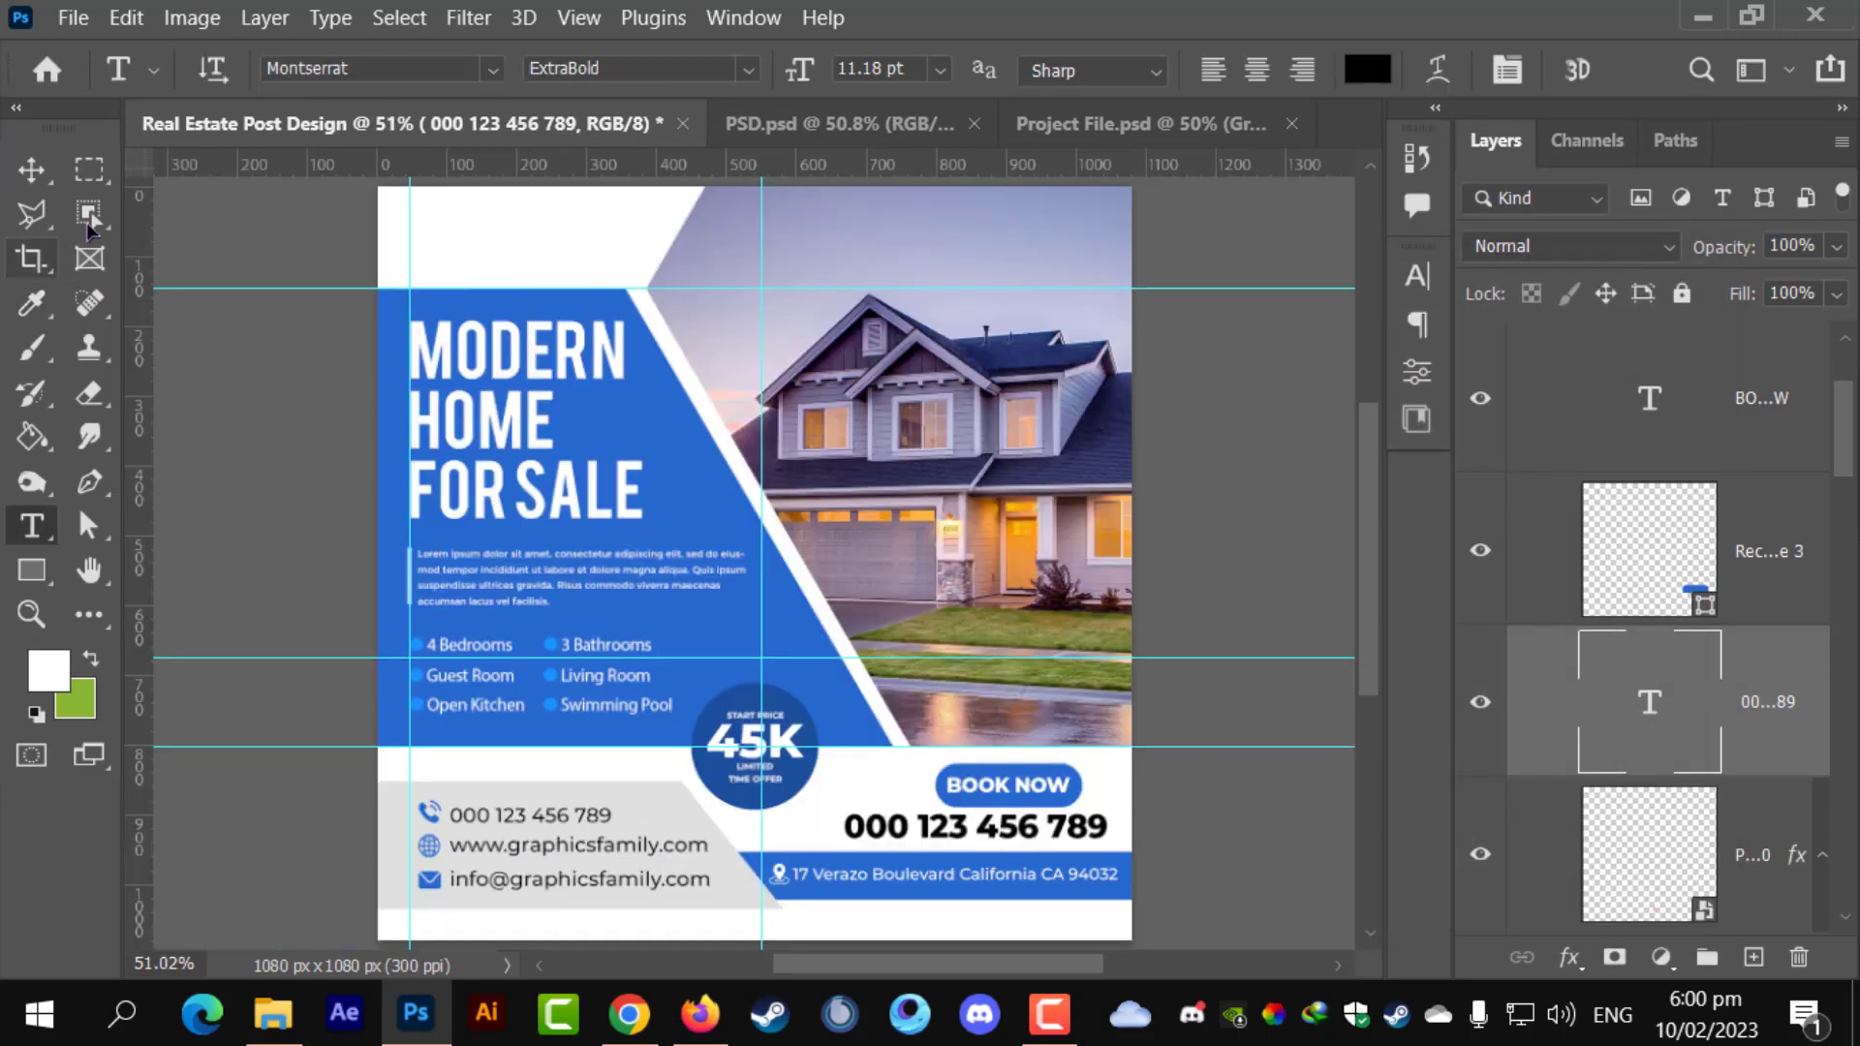
# - Scale down the BOOK NOW text, its rectangle and the phone number together, fitting them with a margin above the address bar
pyautogui.click(31, 171)
pyautogui.scroll(1, 978, 789)
pyautogui.scroll(2, 978, 789)
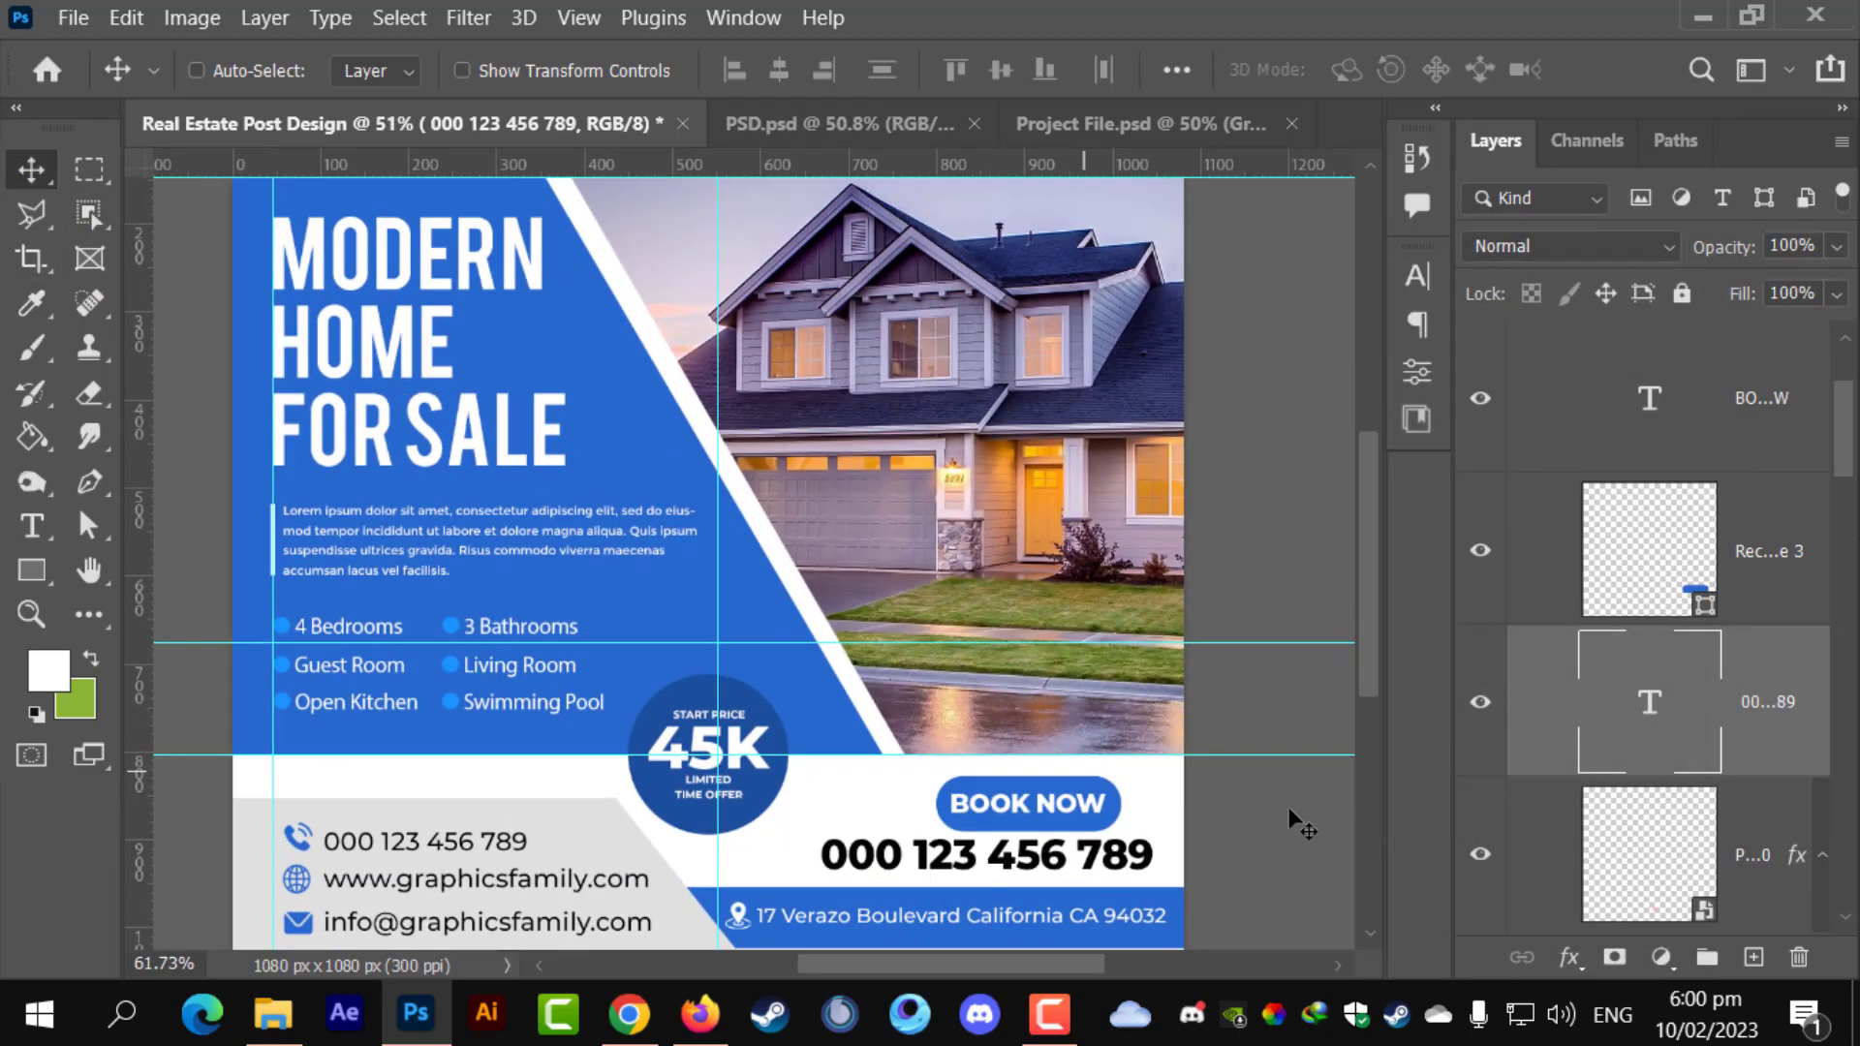
pyautogui.scroll(3, 1665, 489)
pyautogui.scroll(-3, 1665, 489)
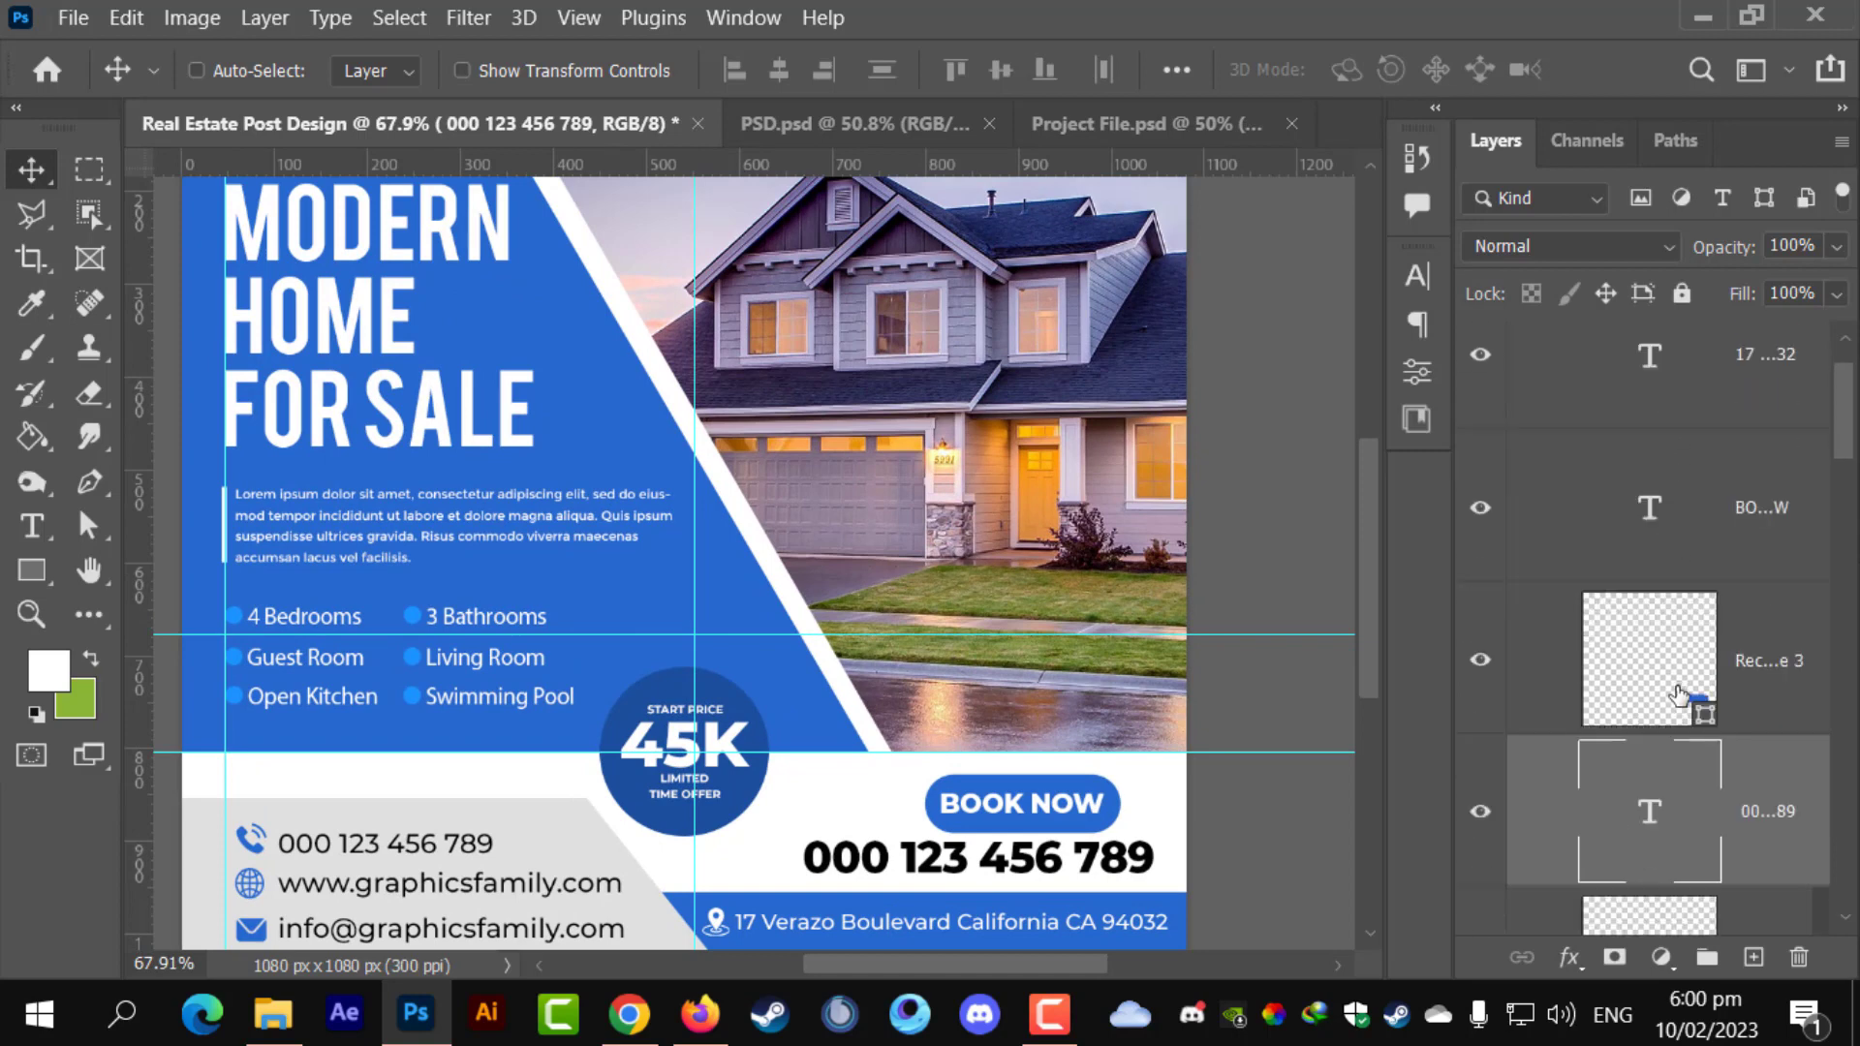
pyautogui.keyDown('shift'); pyautogui.click(1741, 416); pyautogui.keyUp('shift')
pyautogui.hotkey('ctrl', 't')
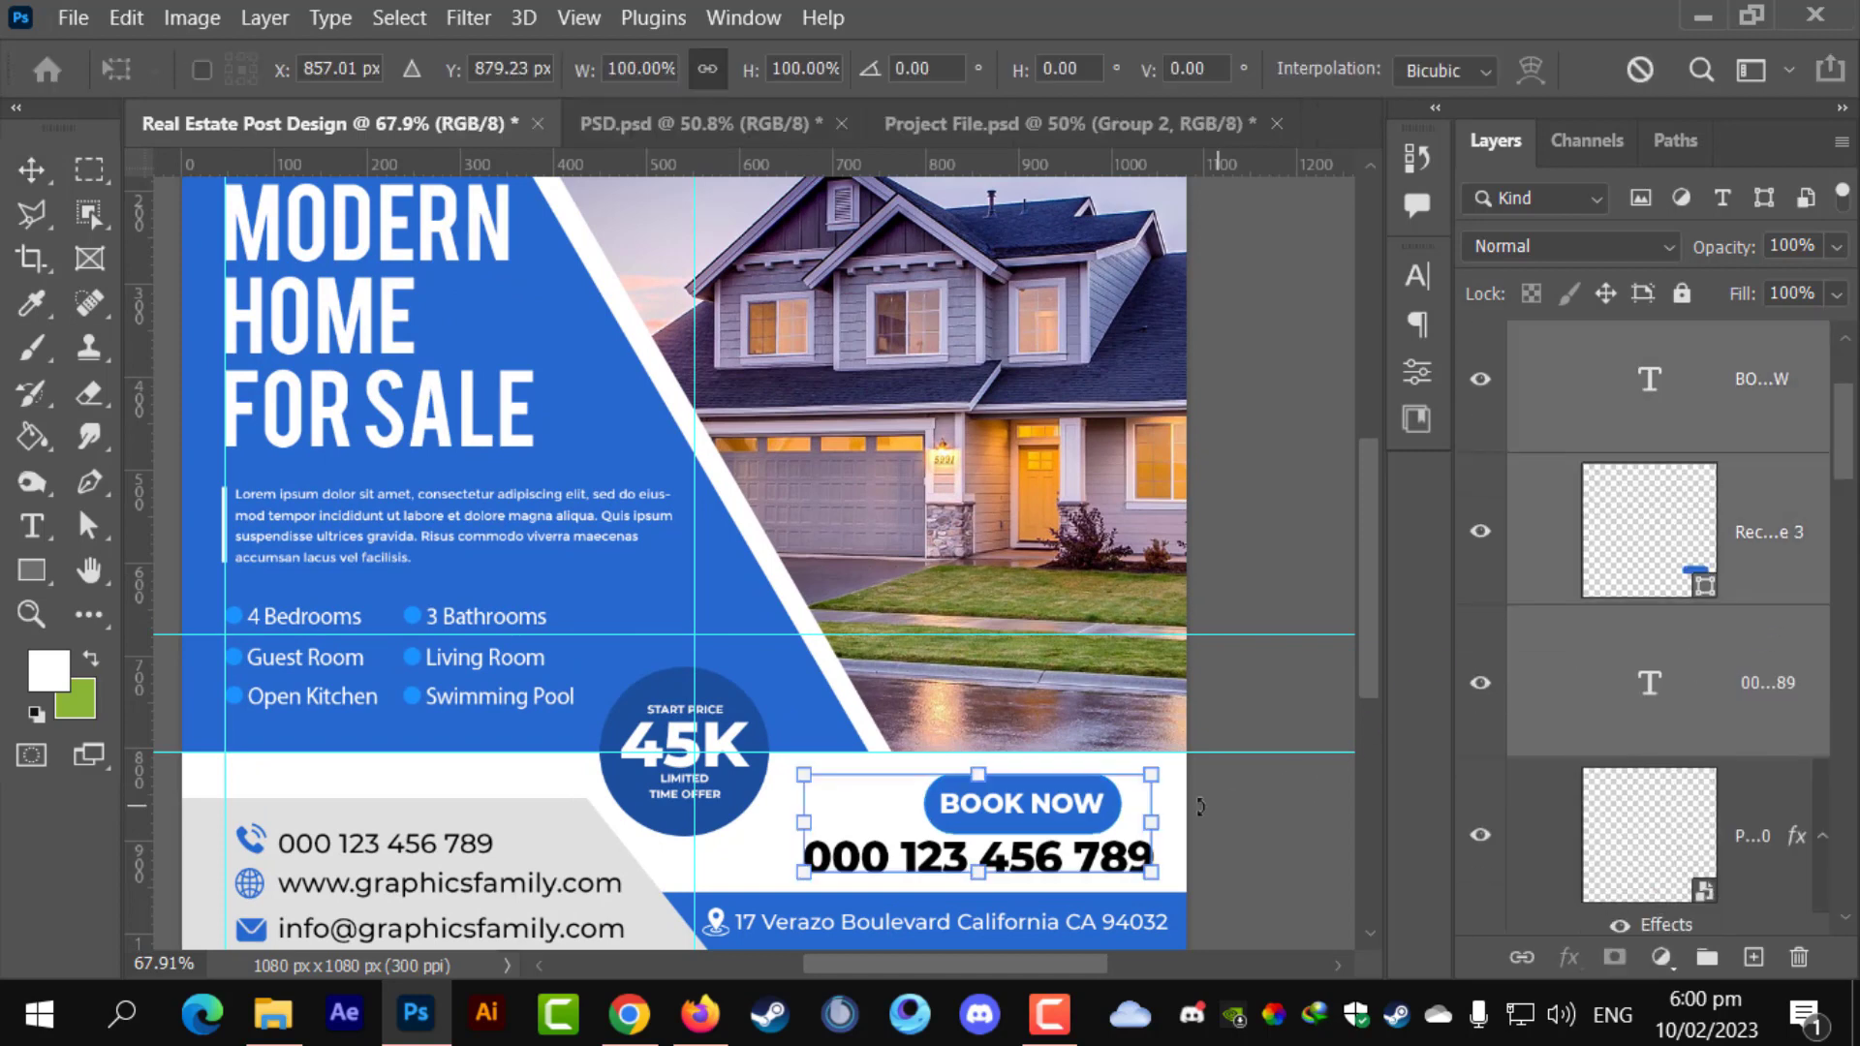
pyautogui.moveTo(1144, 784); pyautogui.dragTo(1078, 833)
pyautogui.press('Return')
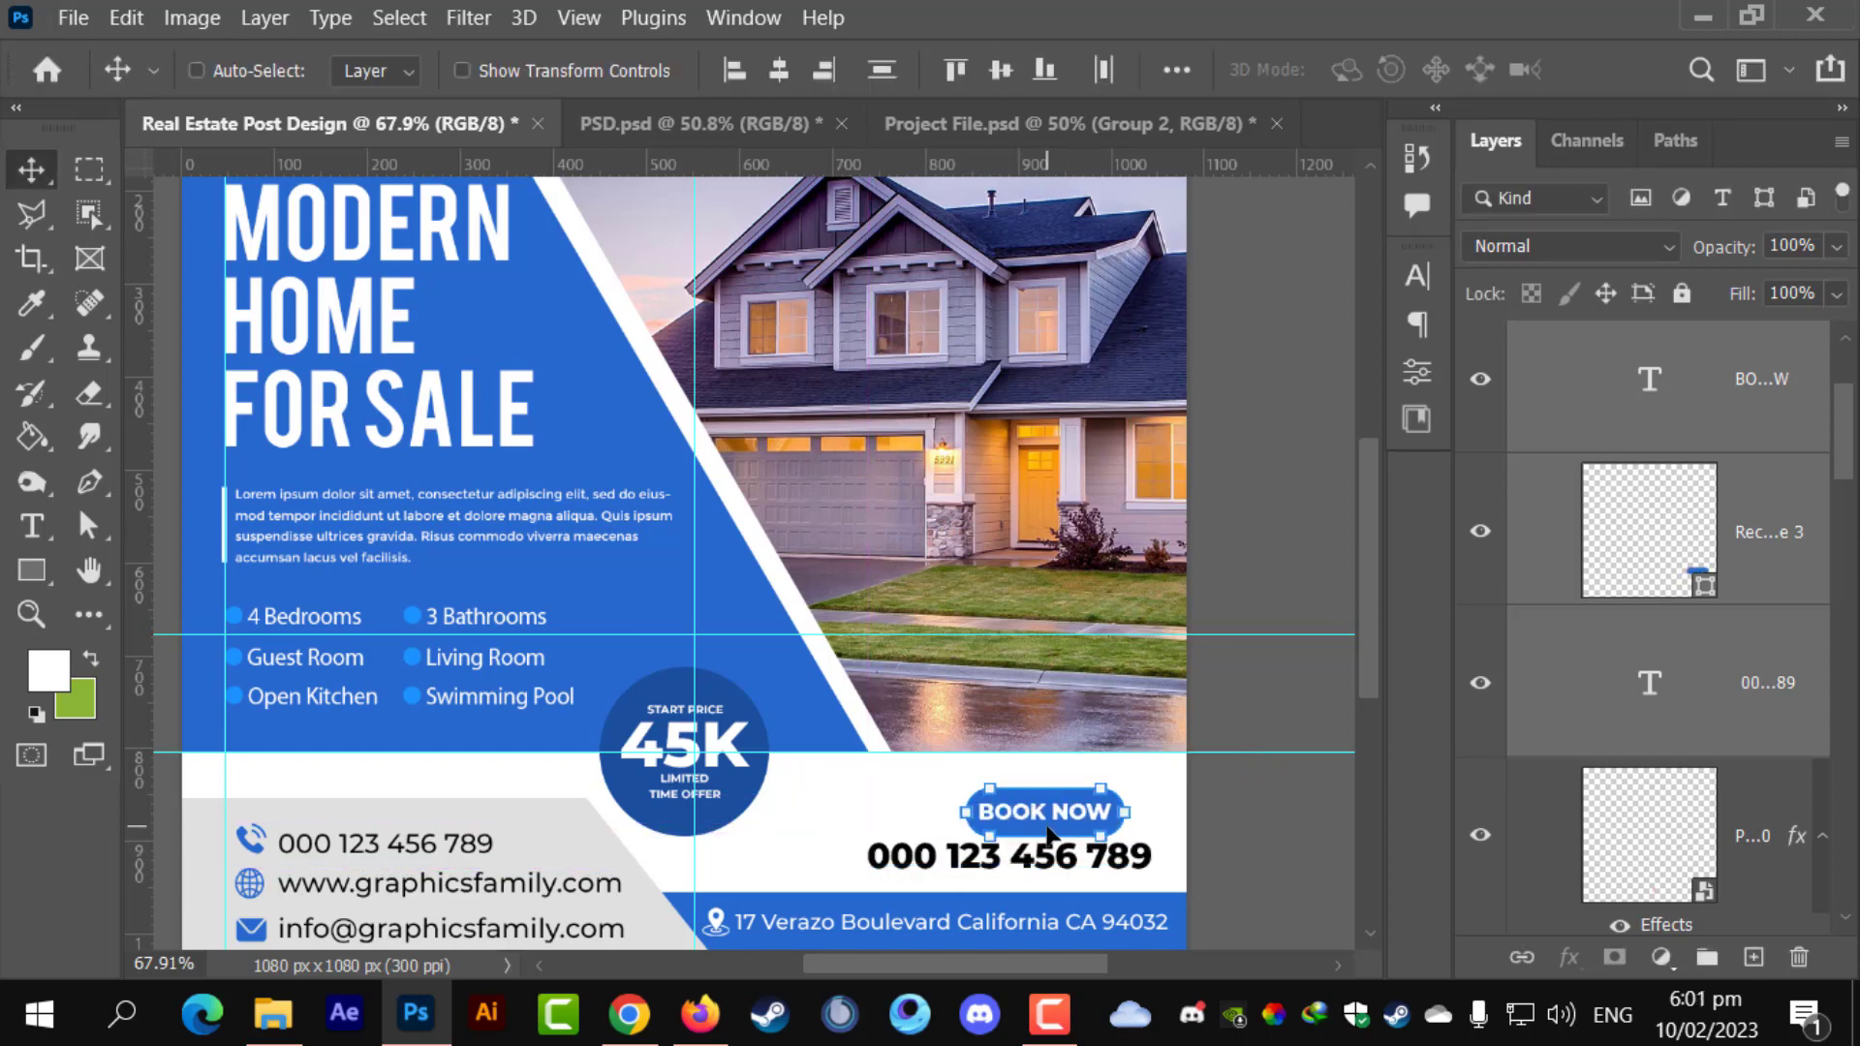
pyautogui.hotkey('ctrl', '-')
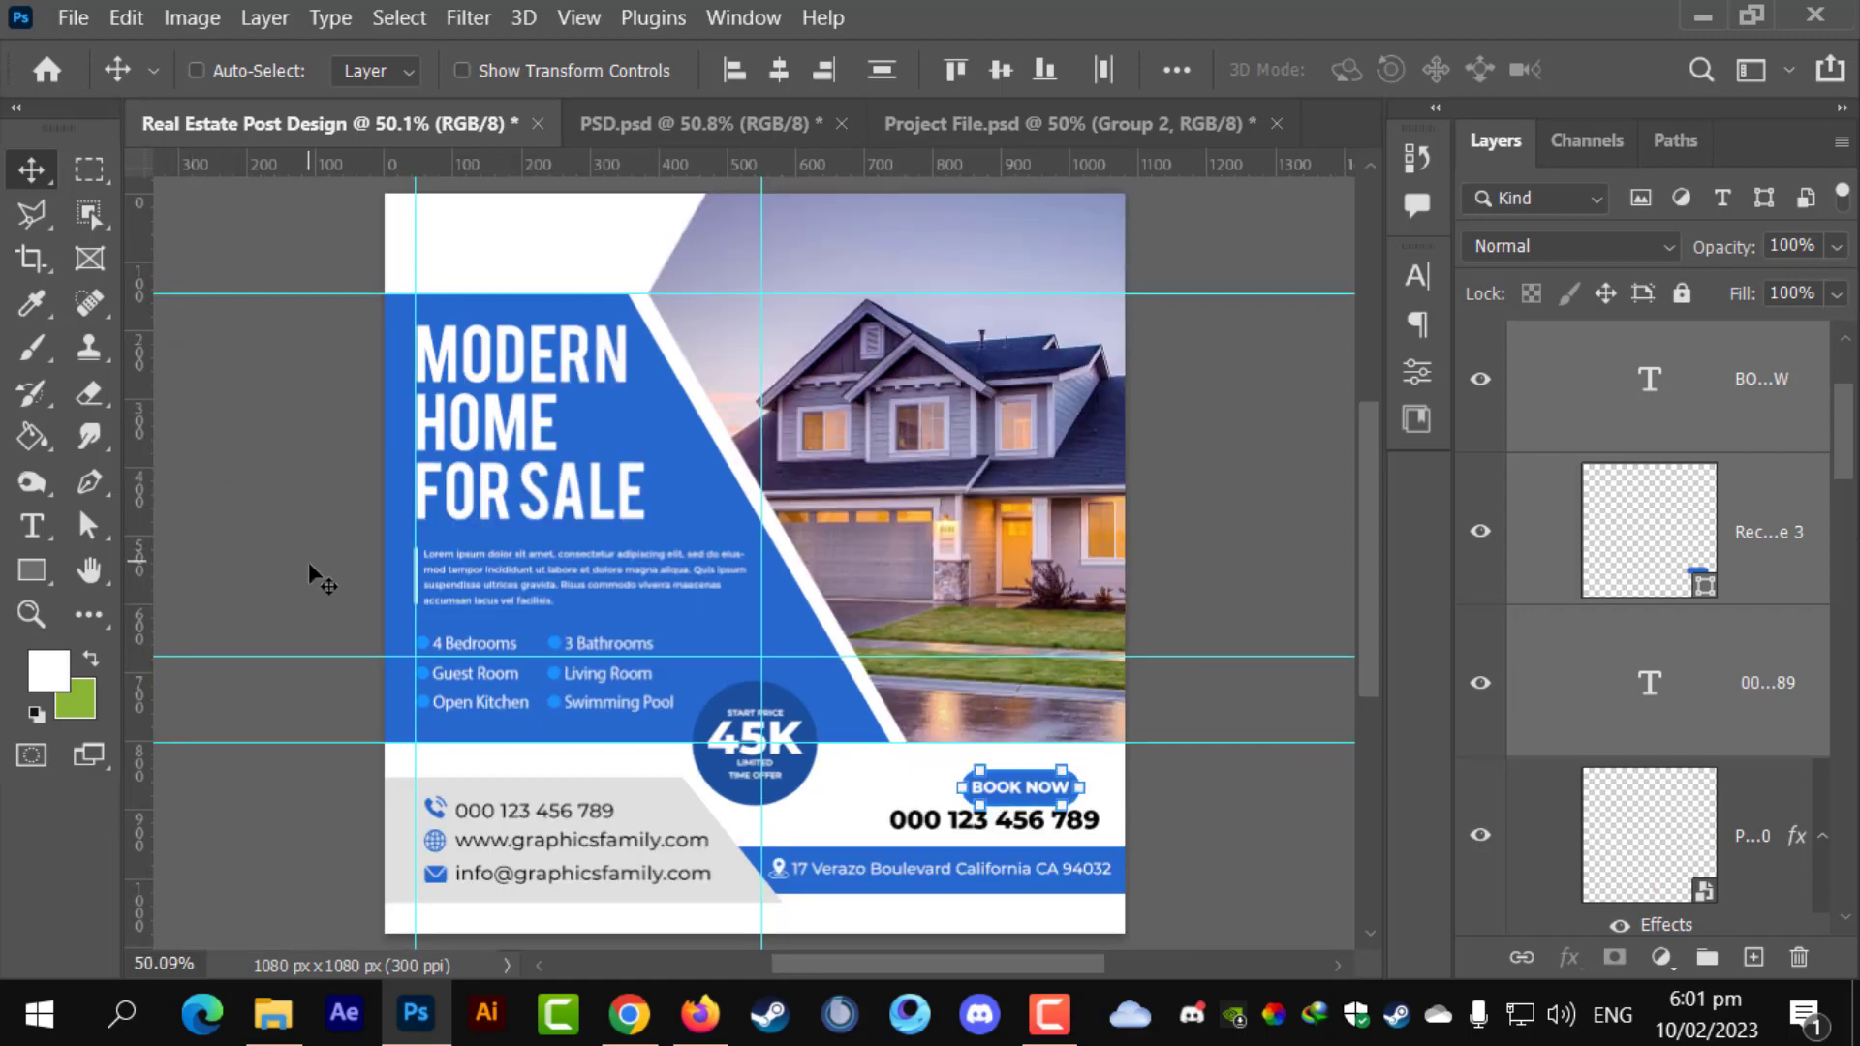
pyautogui.scroll(4, 967, 837)
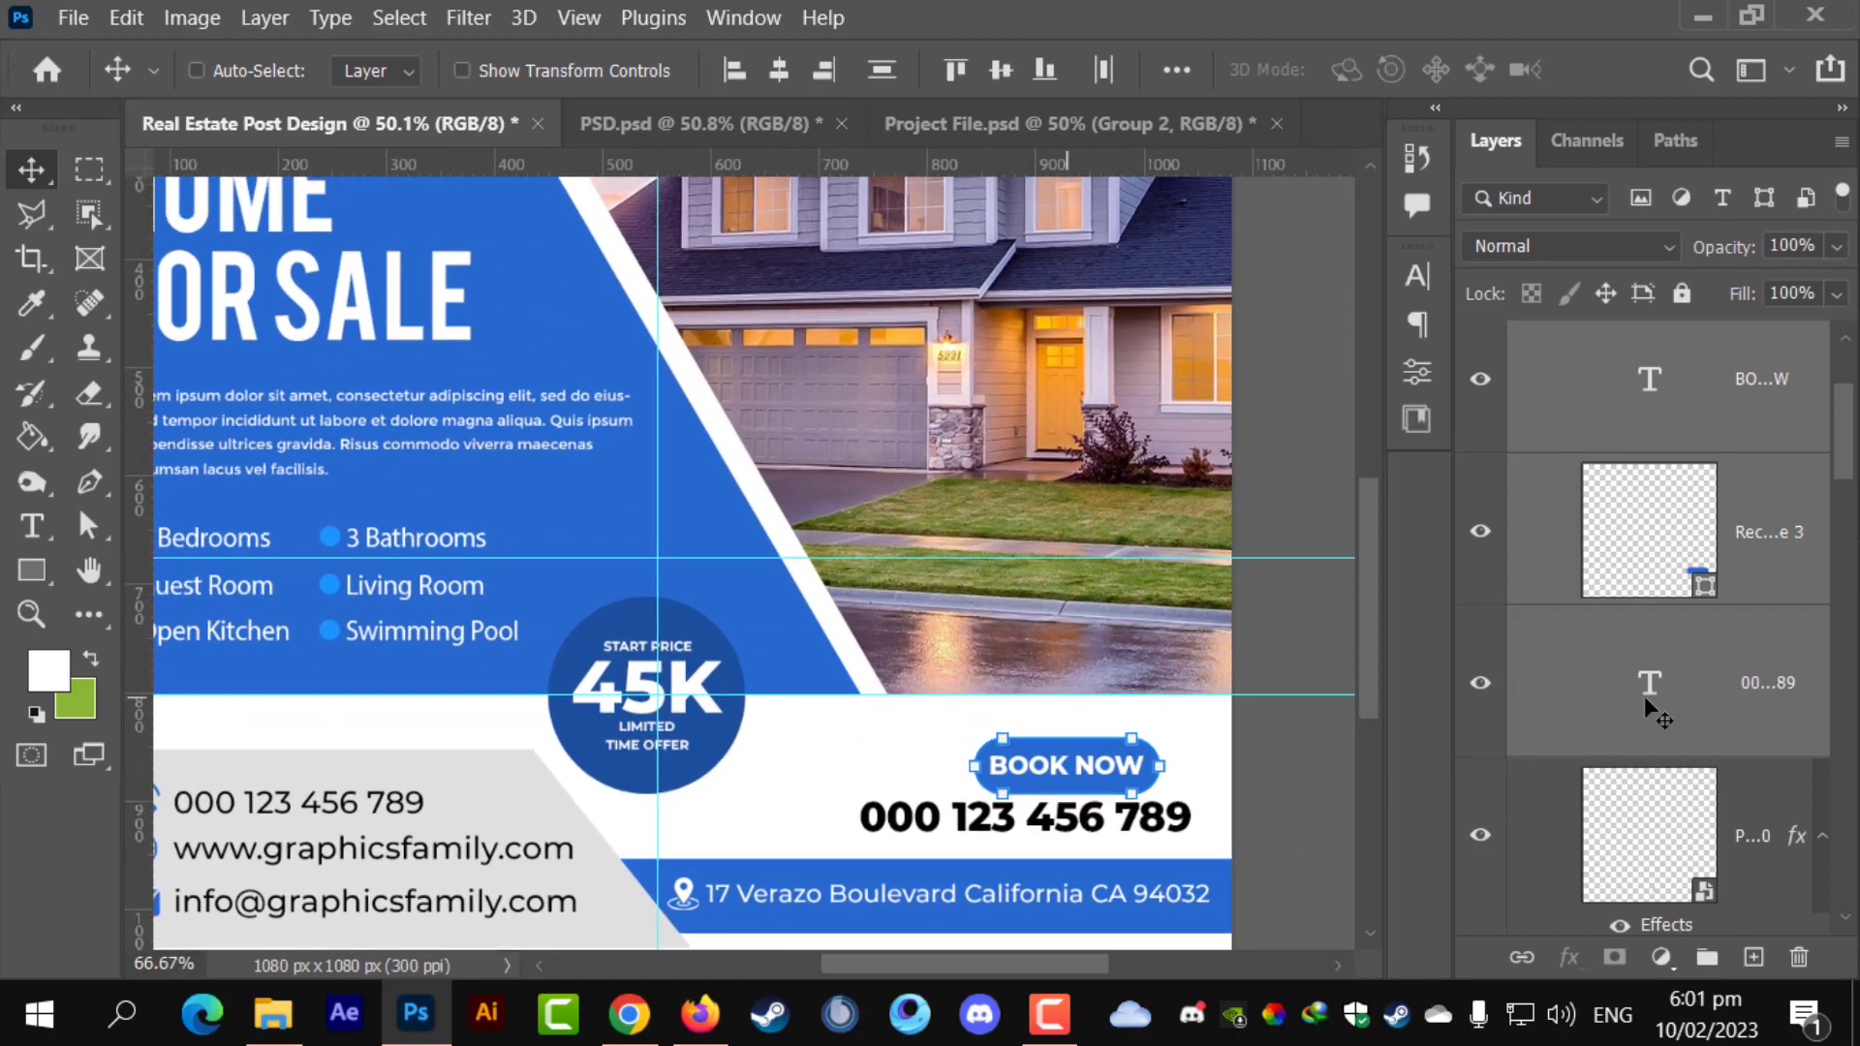
pyautogui.click(1722, 676)
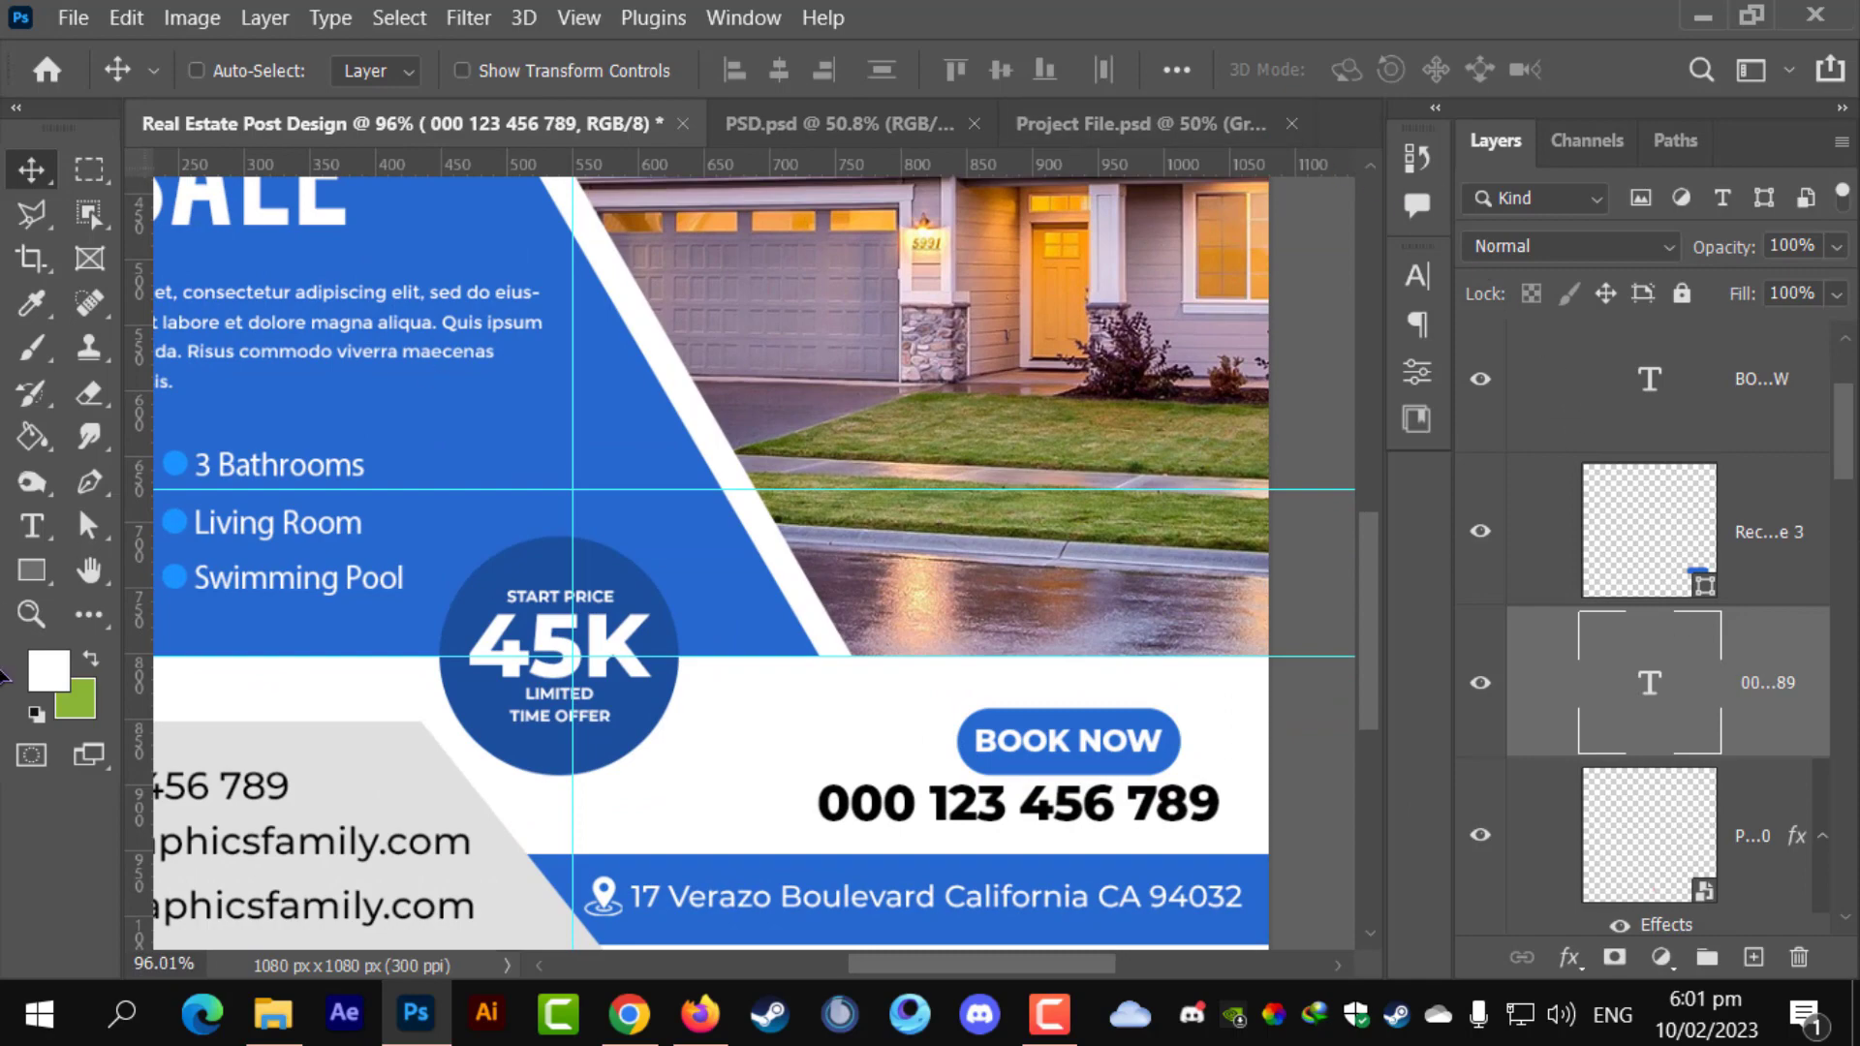
pyautogui.press('t')
pyautogui.click(1377, 68)
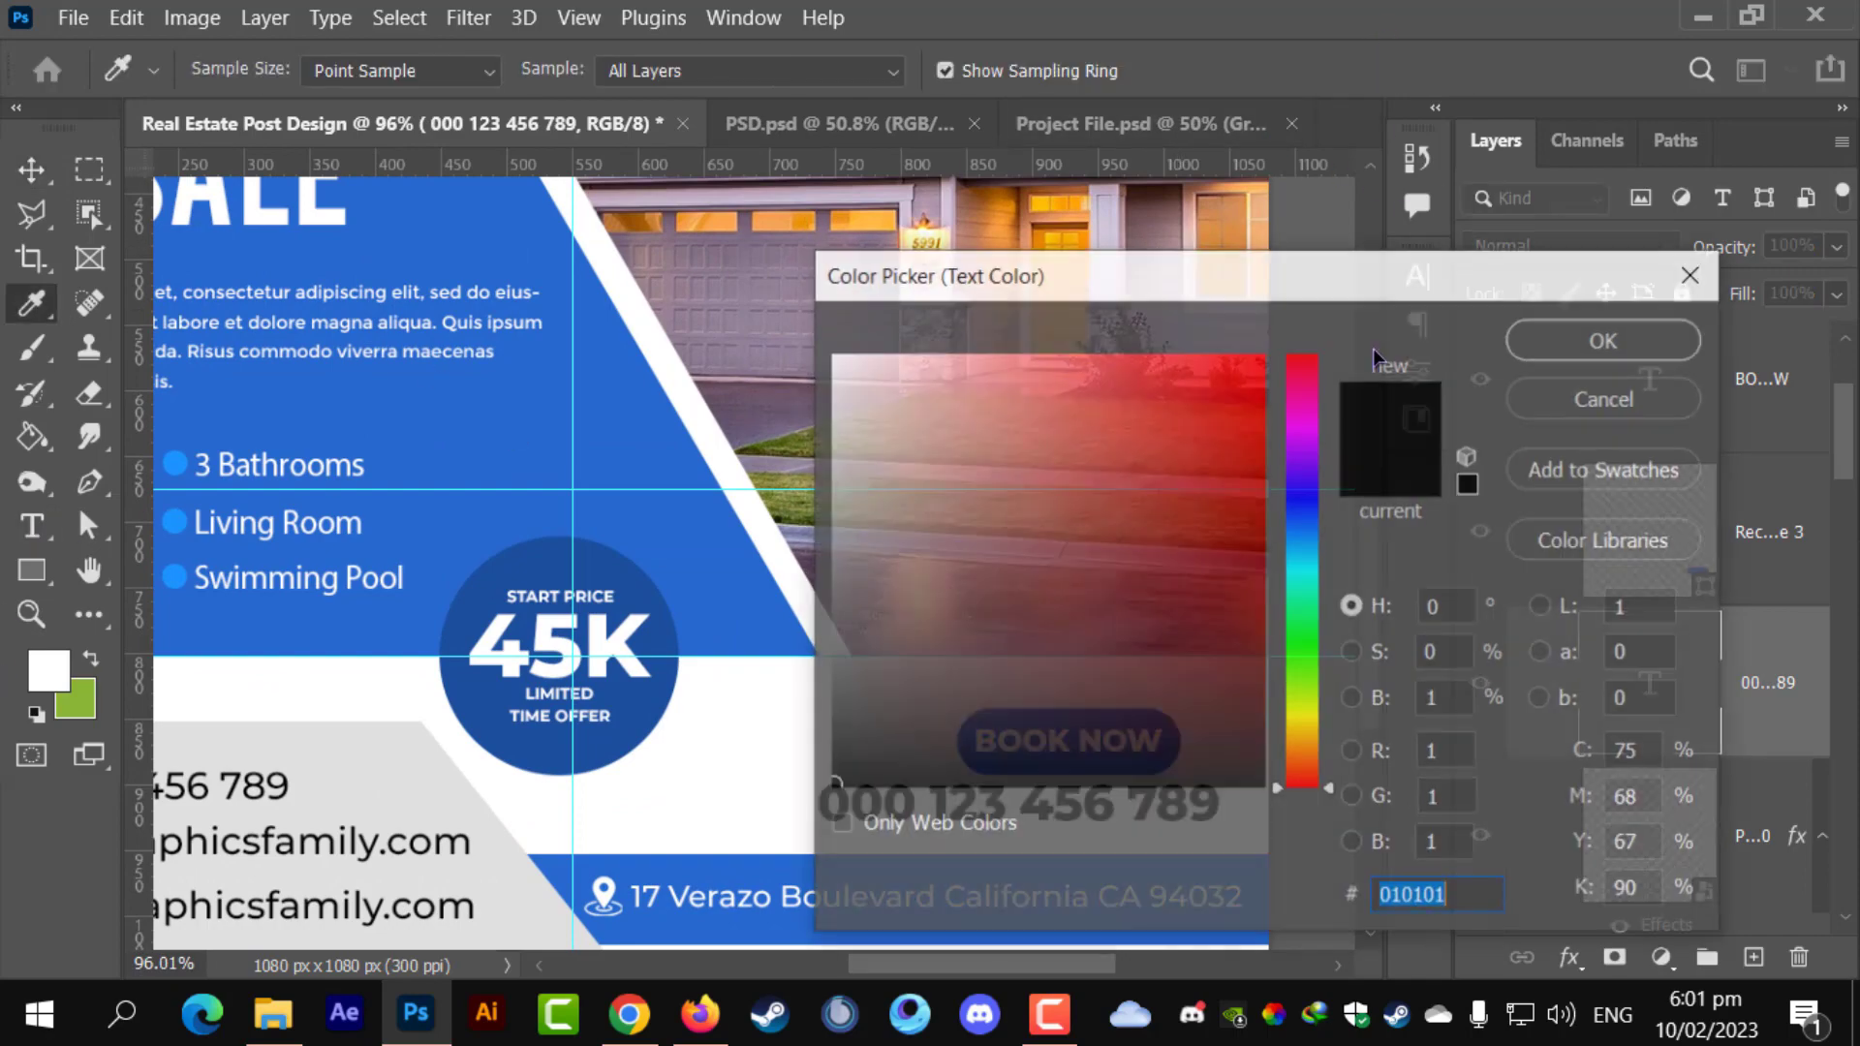
pyautogui.moveTo(983, 652); pyautogui.dragTo(754, 730)
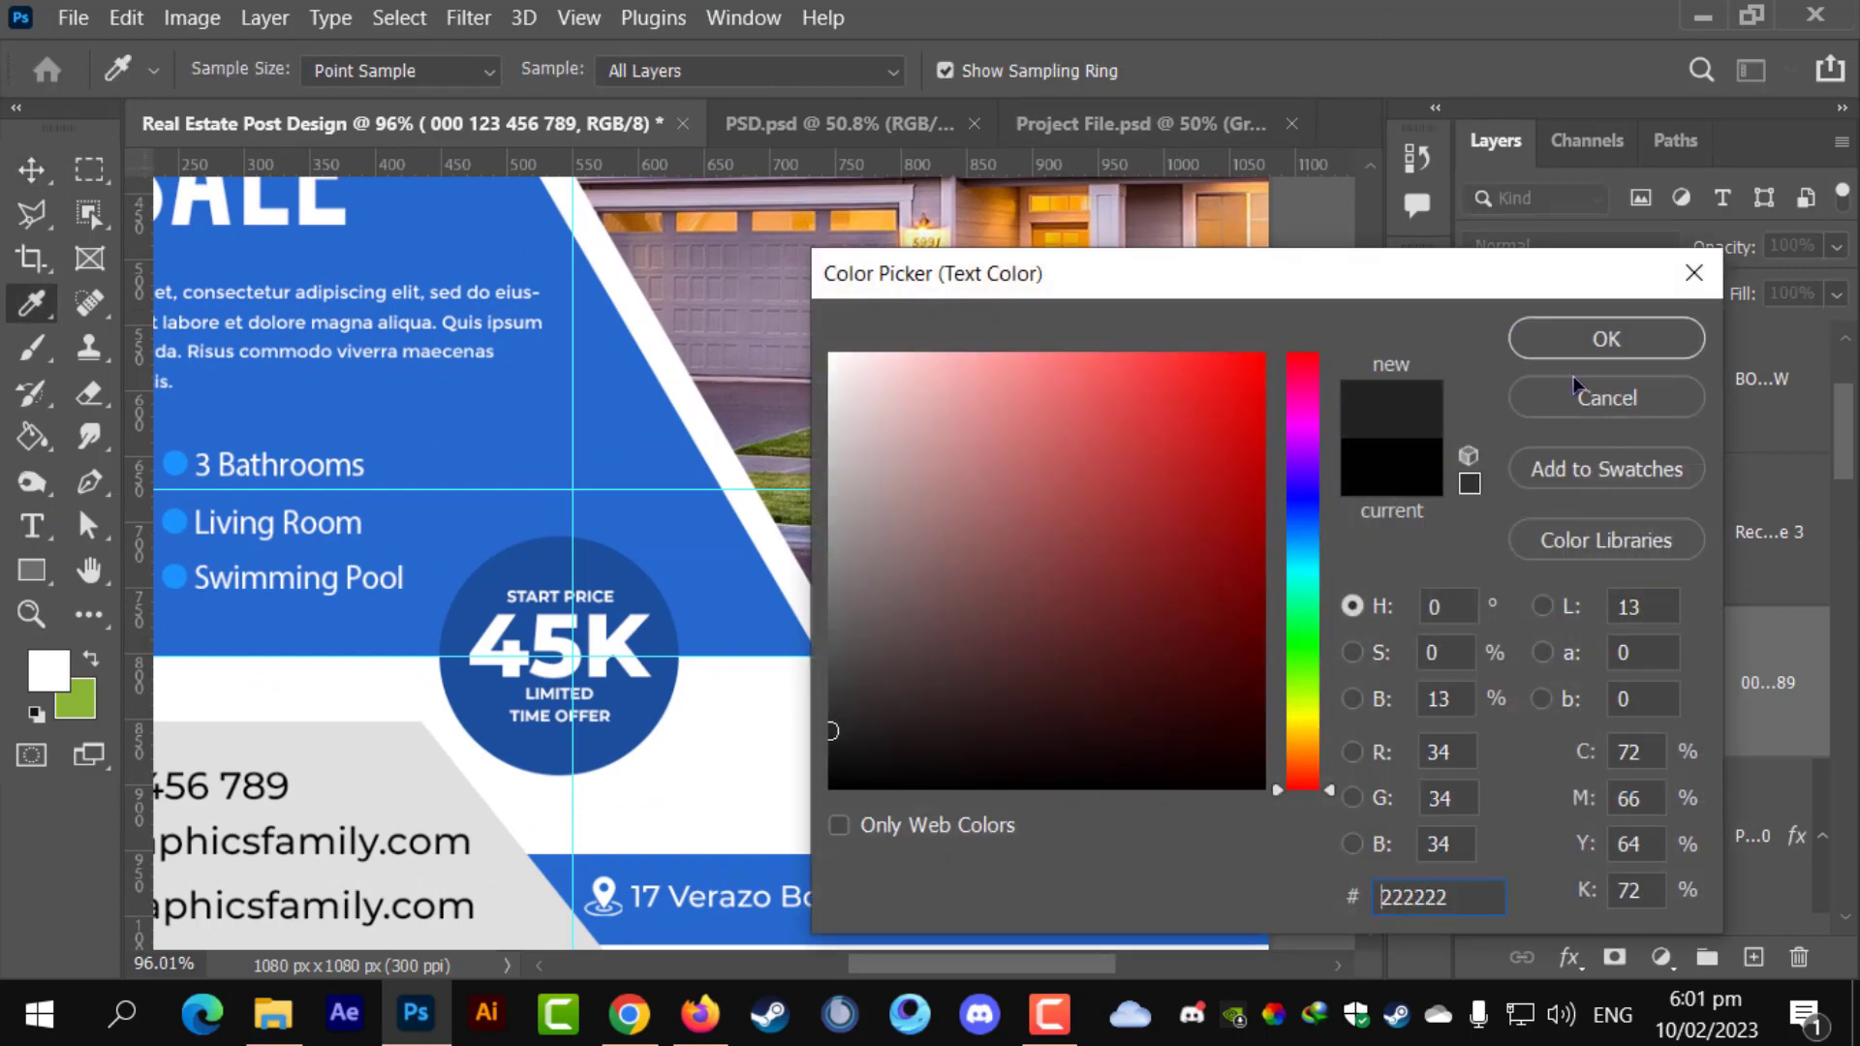
pyautogui.click(1575, 387)
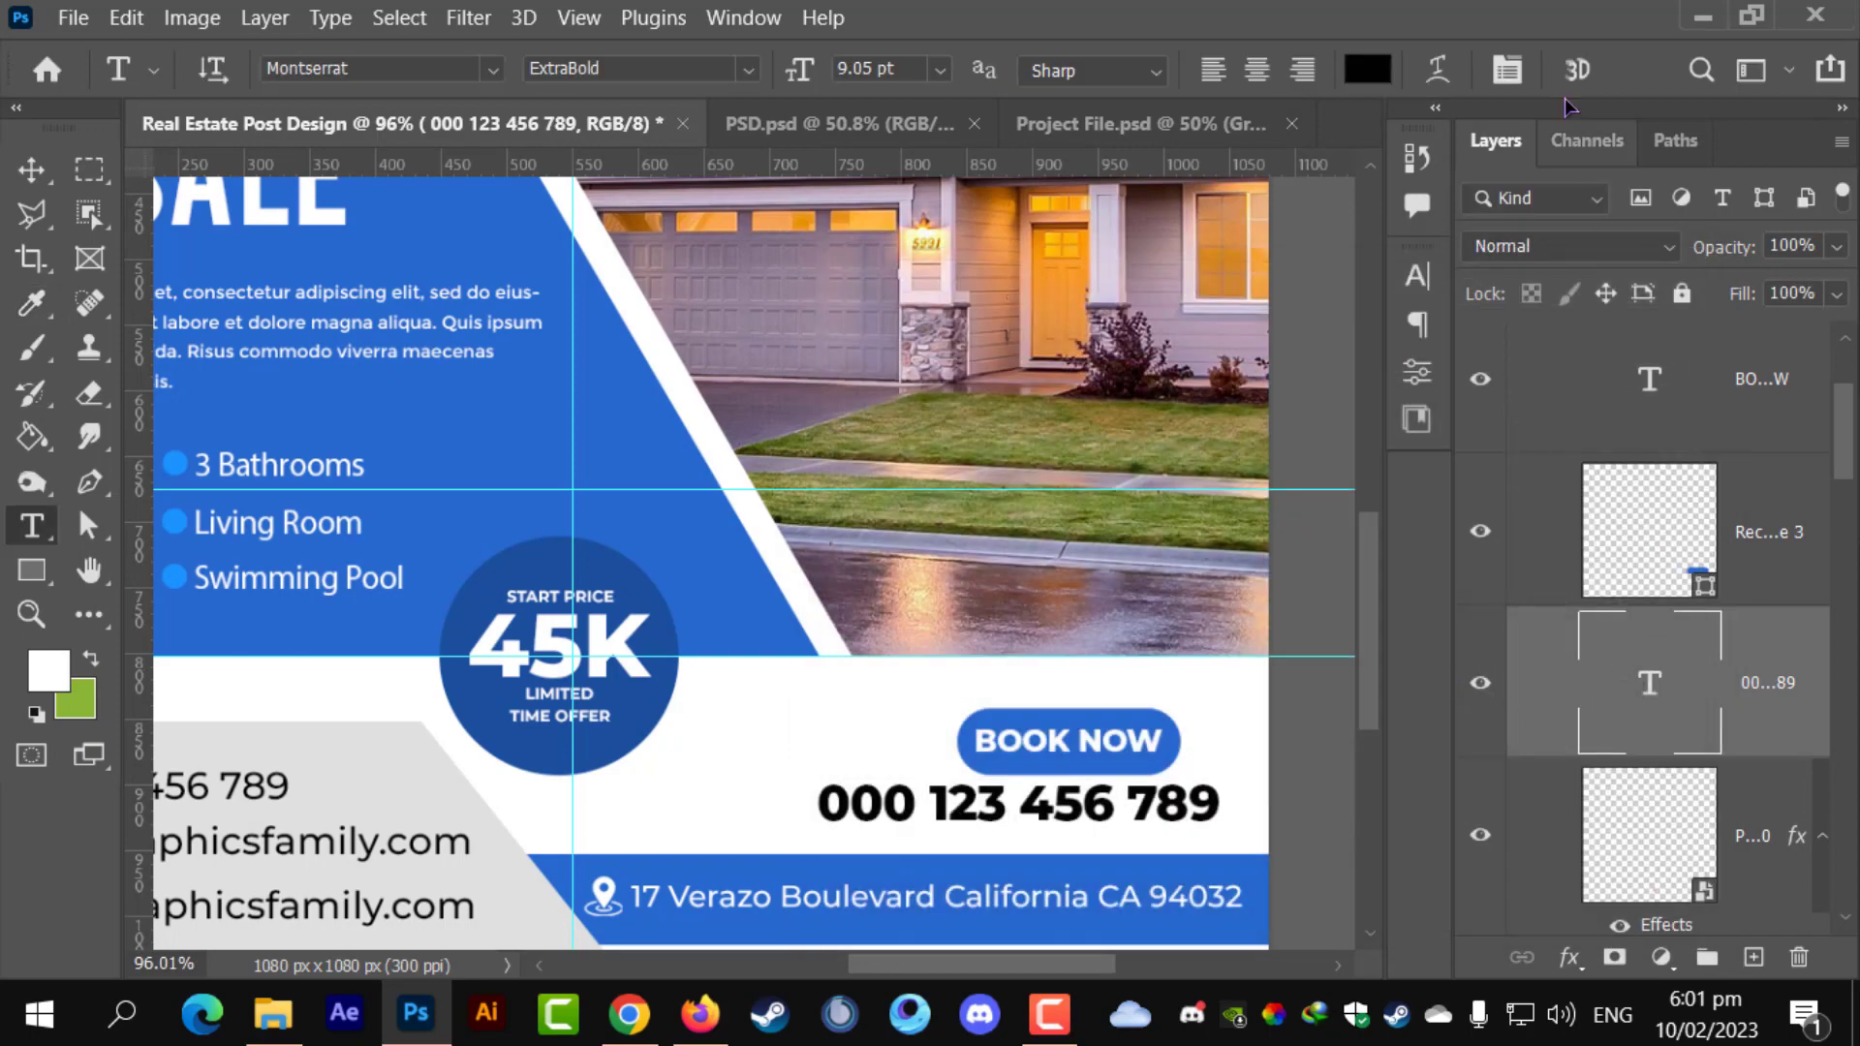
# - Change the text color of the phone number under the BOOK NOW button to a very dark gray
pyautogui.click(1374, 69)
pyautogui.moveTo(872, 702); pyautogui.dragTo(730, 732)
pyautogui.click(1523, 345)
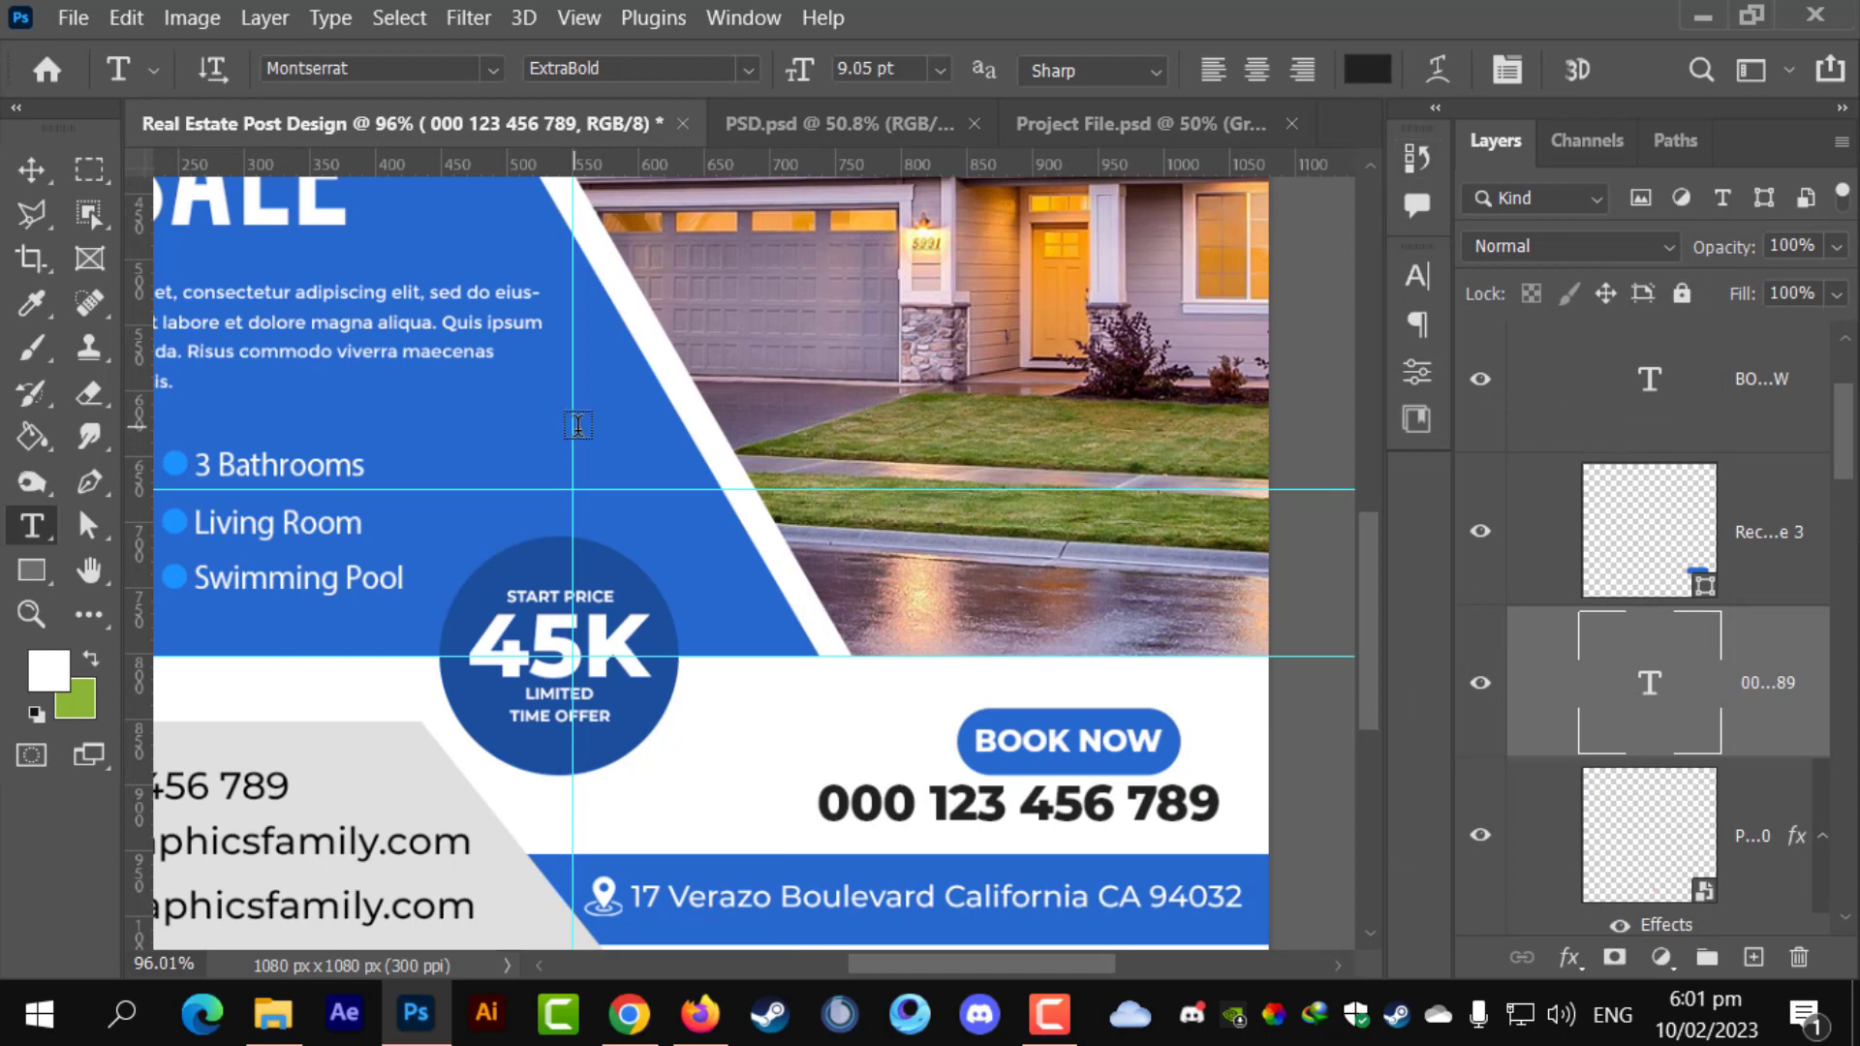
pyautogui.hotkey('ctrl', '0')
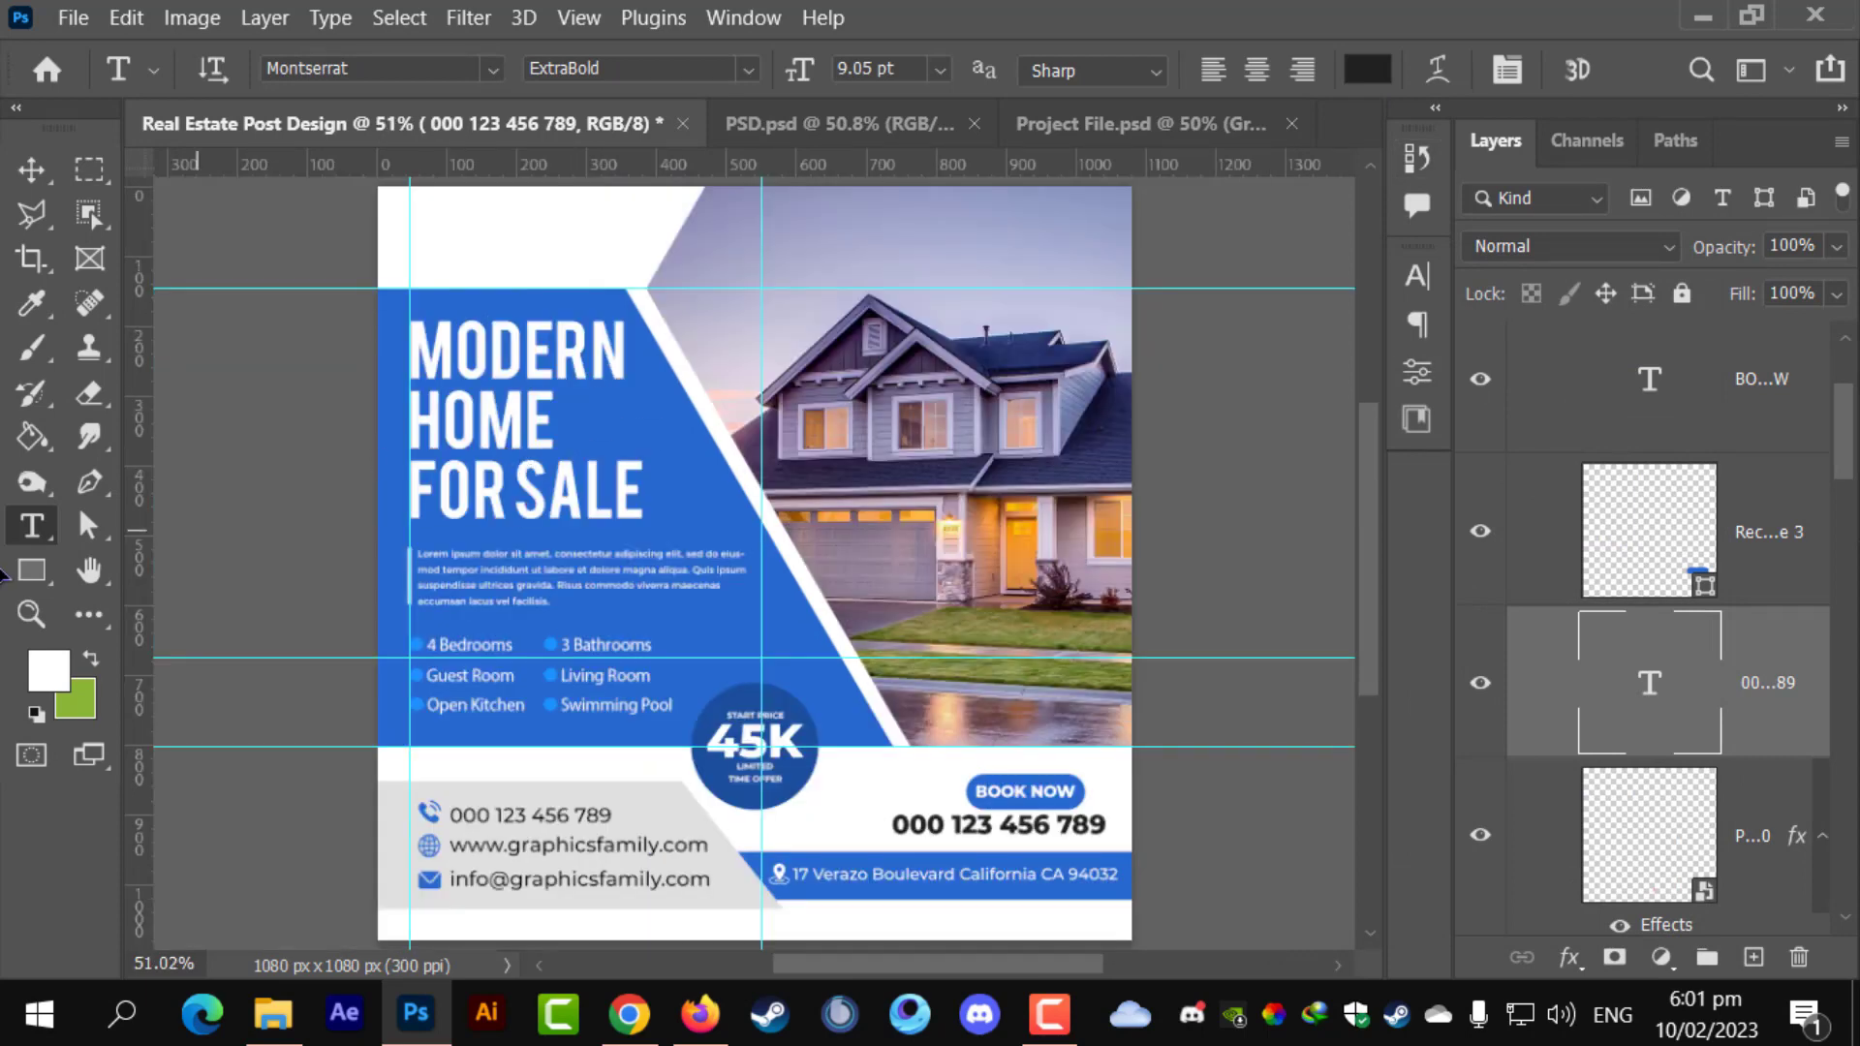
pyautogui.click(31, 171)
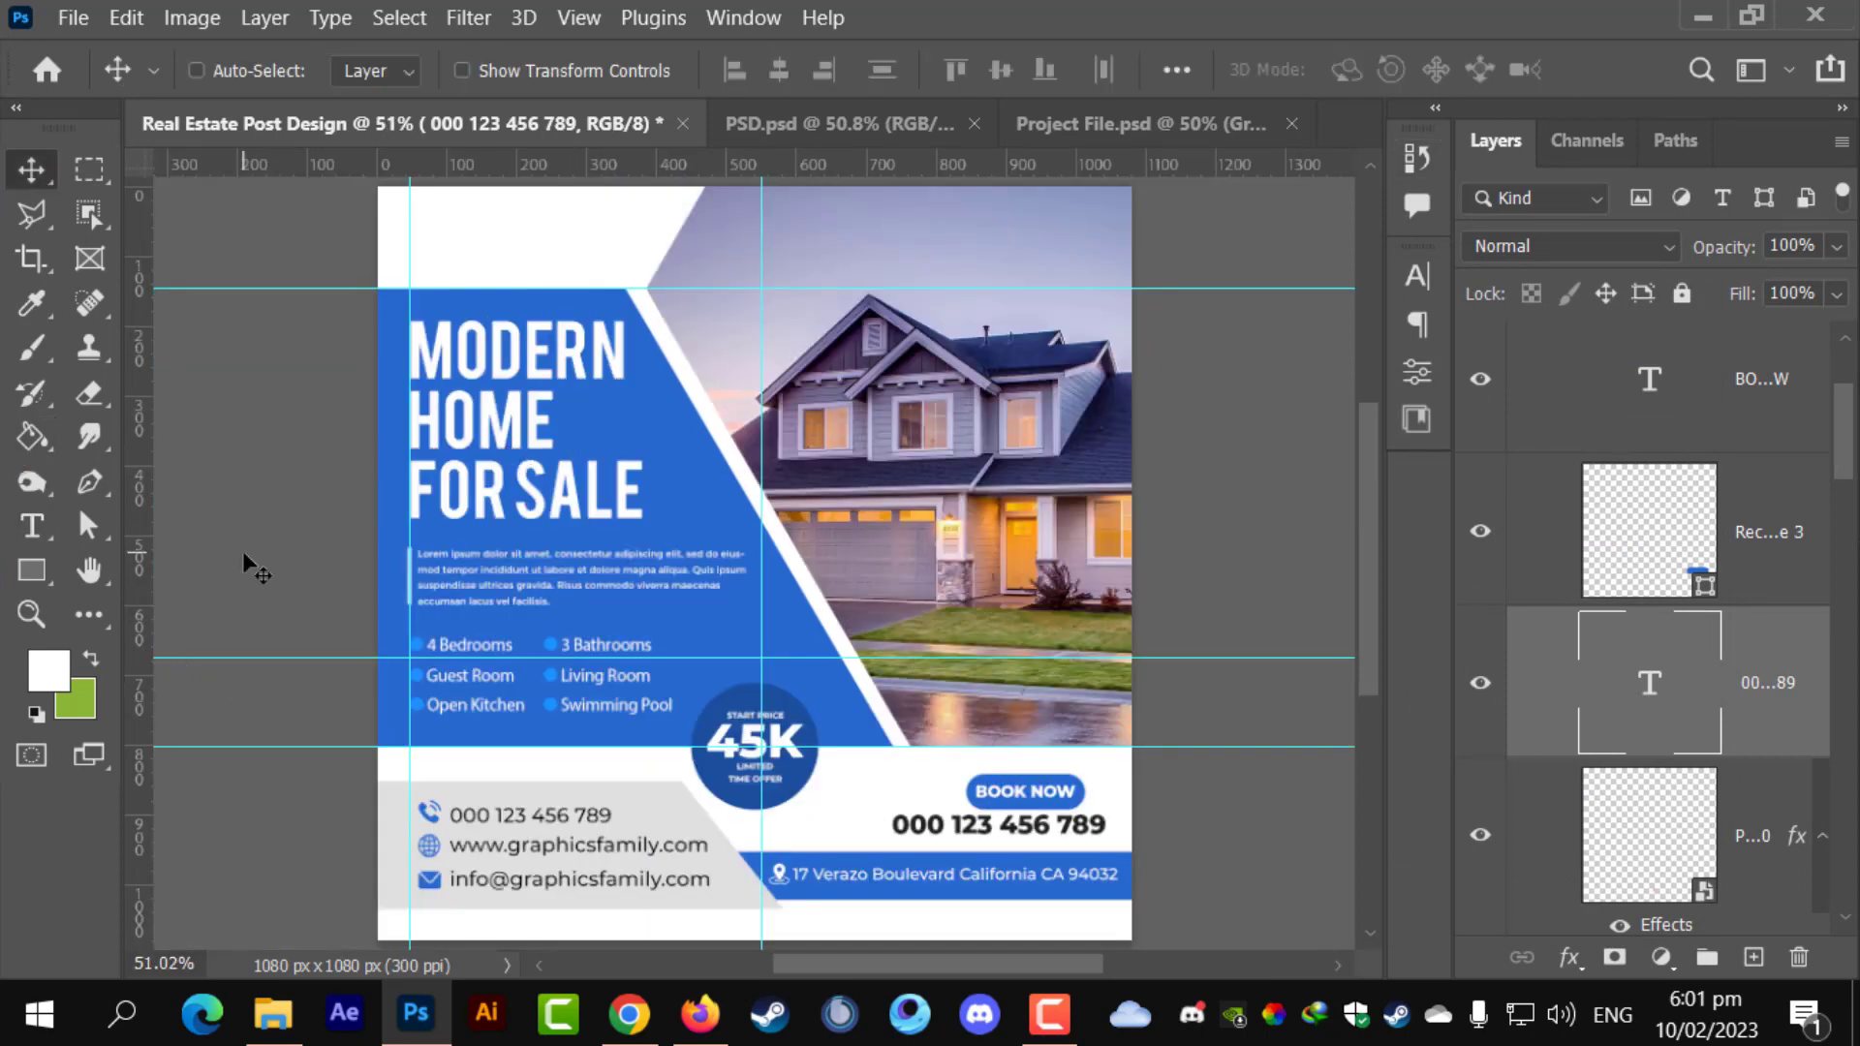
pyautogui.scroll(-3, 1196, 871)
pyautogui.scroll(2, 1199, 872)
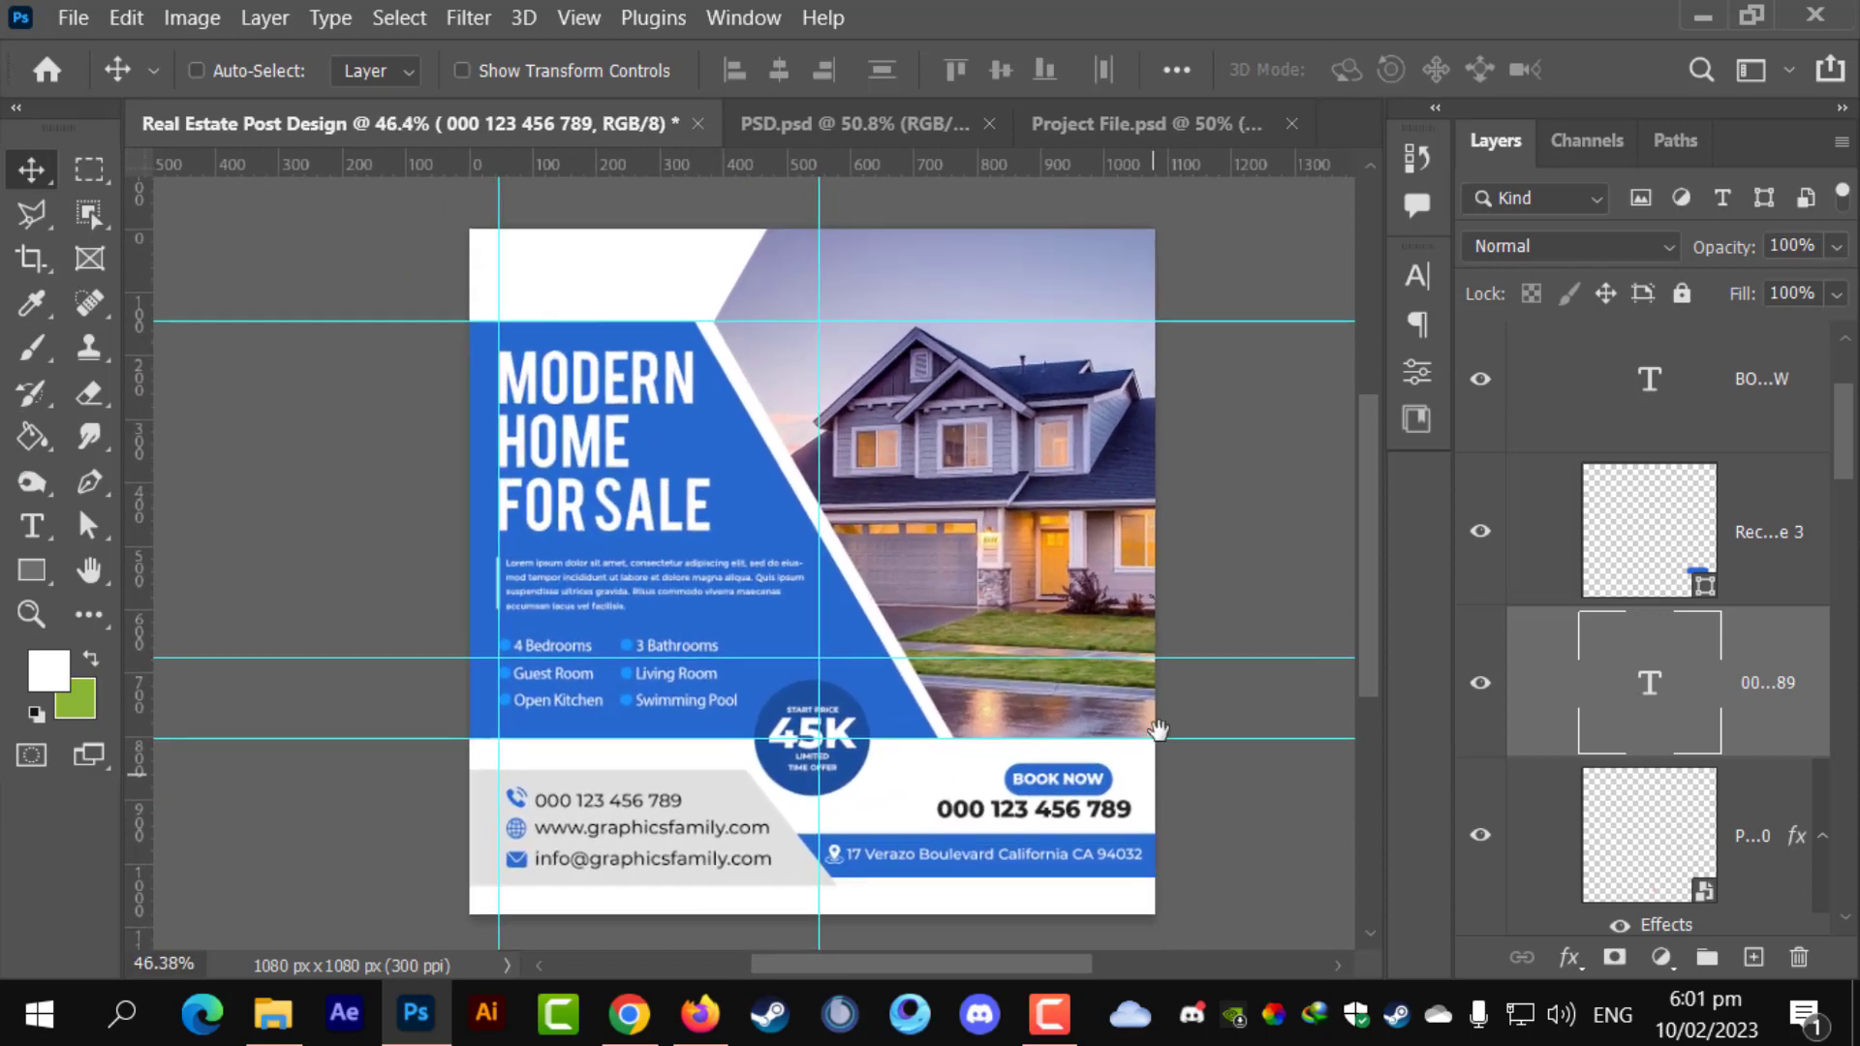
pyautogui.scroll(2, 1104, 683)
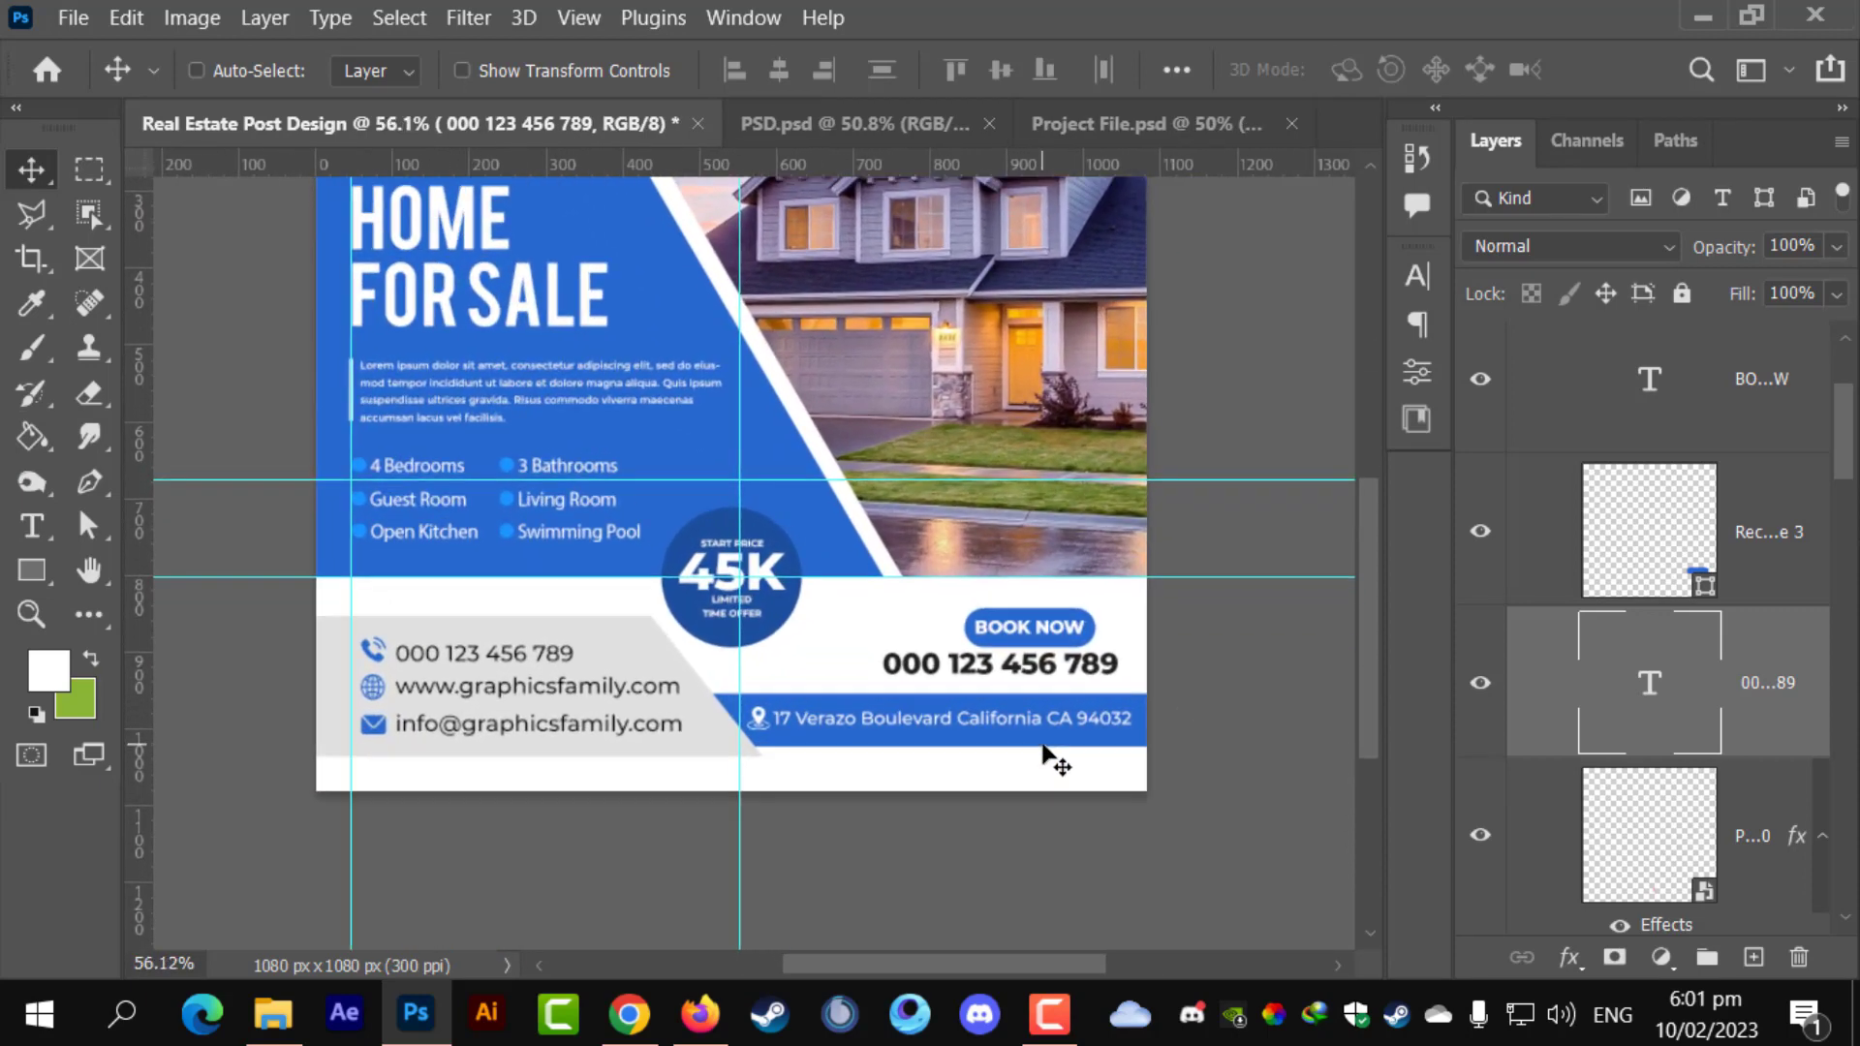
pyautogui.scroll(-15, 1516, 804)
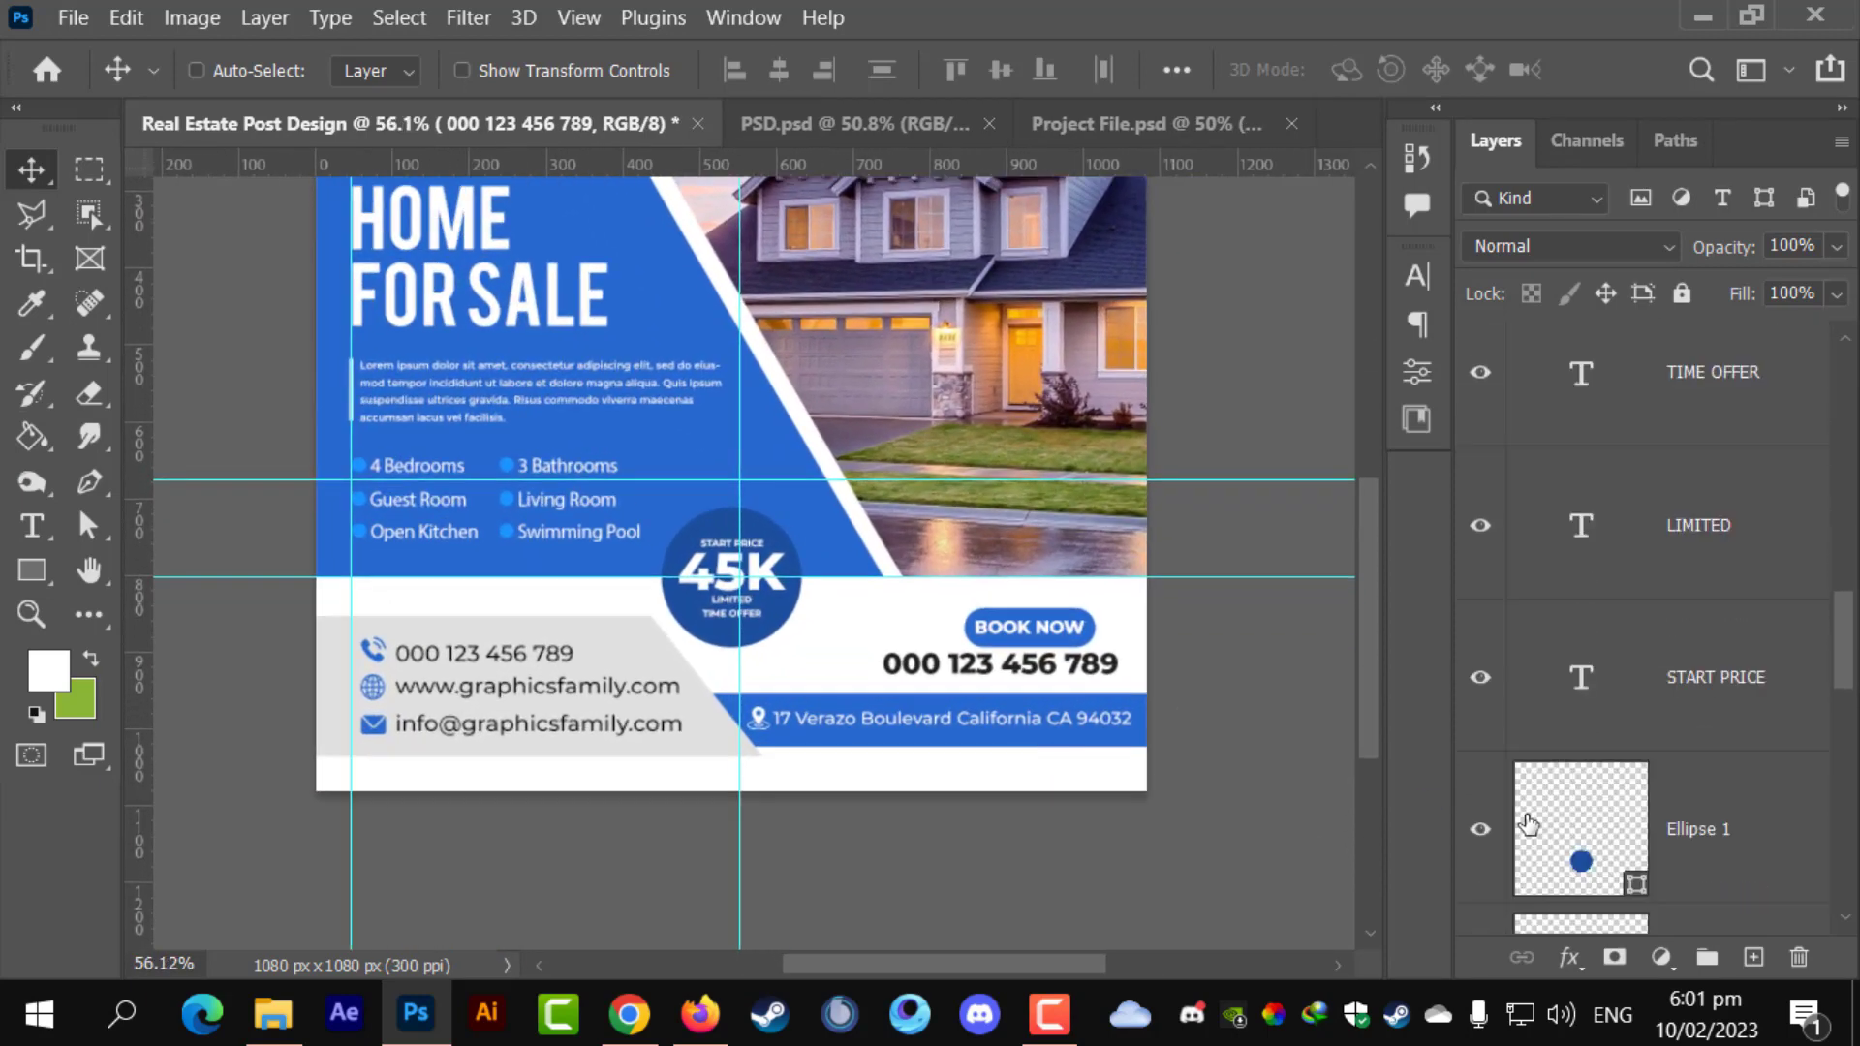
# - Scale down the Logo group and place it in the white header above the headline, near the left vertical guide
pyautogui.scroll(-5, 1536, 815)
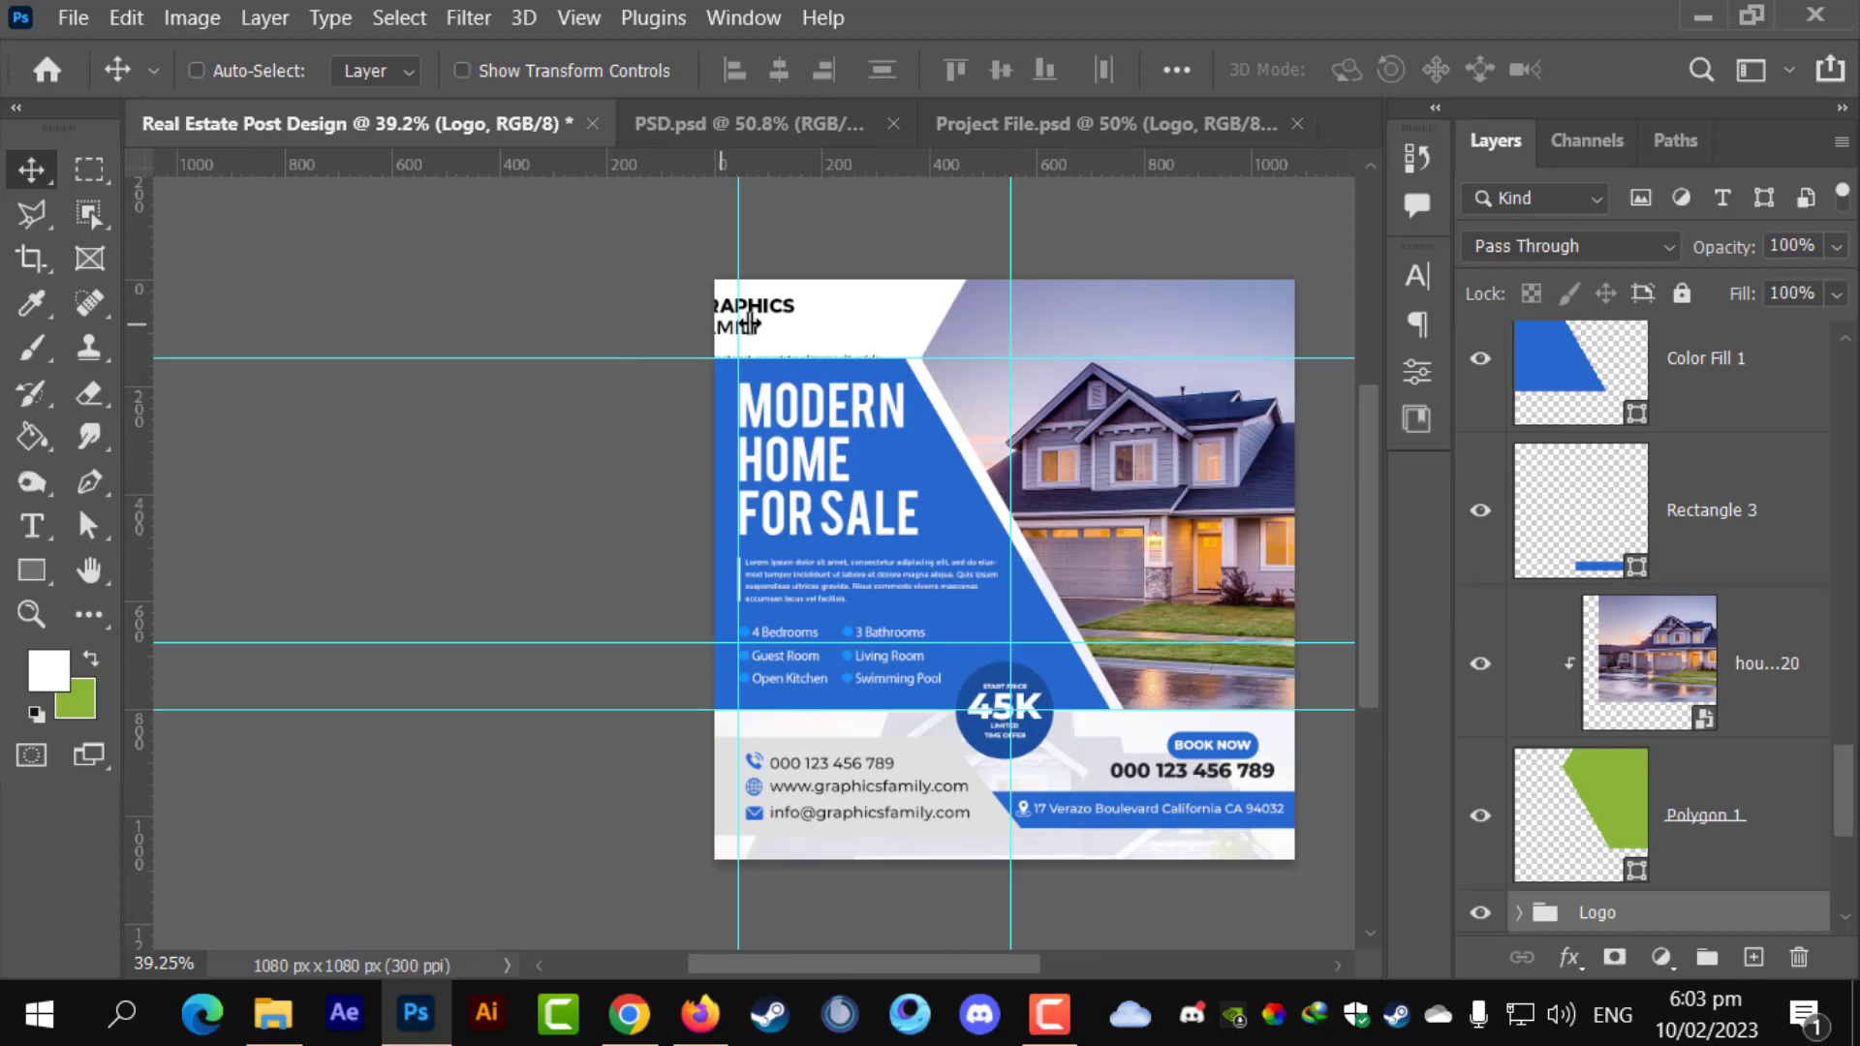
pyautogui.scroll(4, 810, 278)
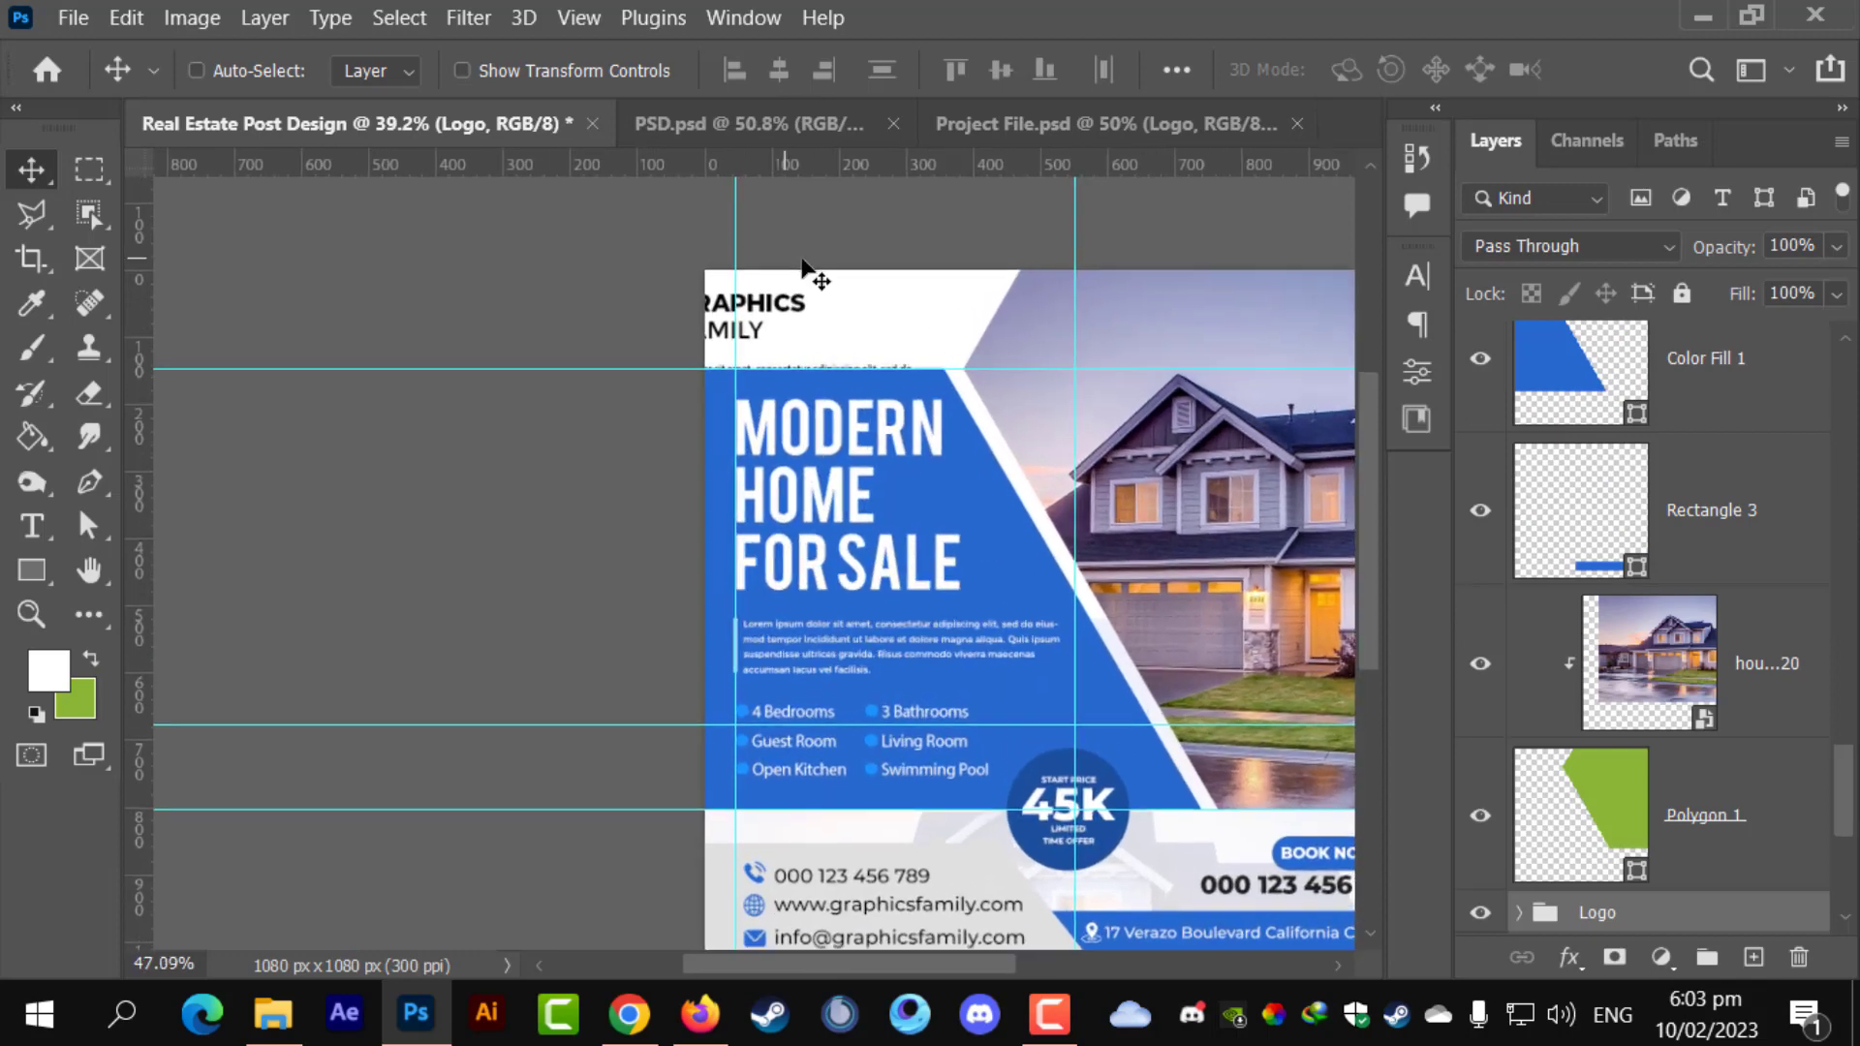
pyautogui.hotkey('ctrl', 't')
pyautogui.moveTo(905, 282); pyautogui.dragTo(944, 427)
pyautogui.press('Return')
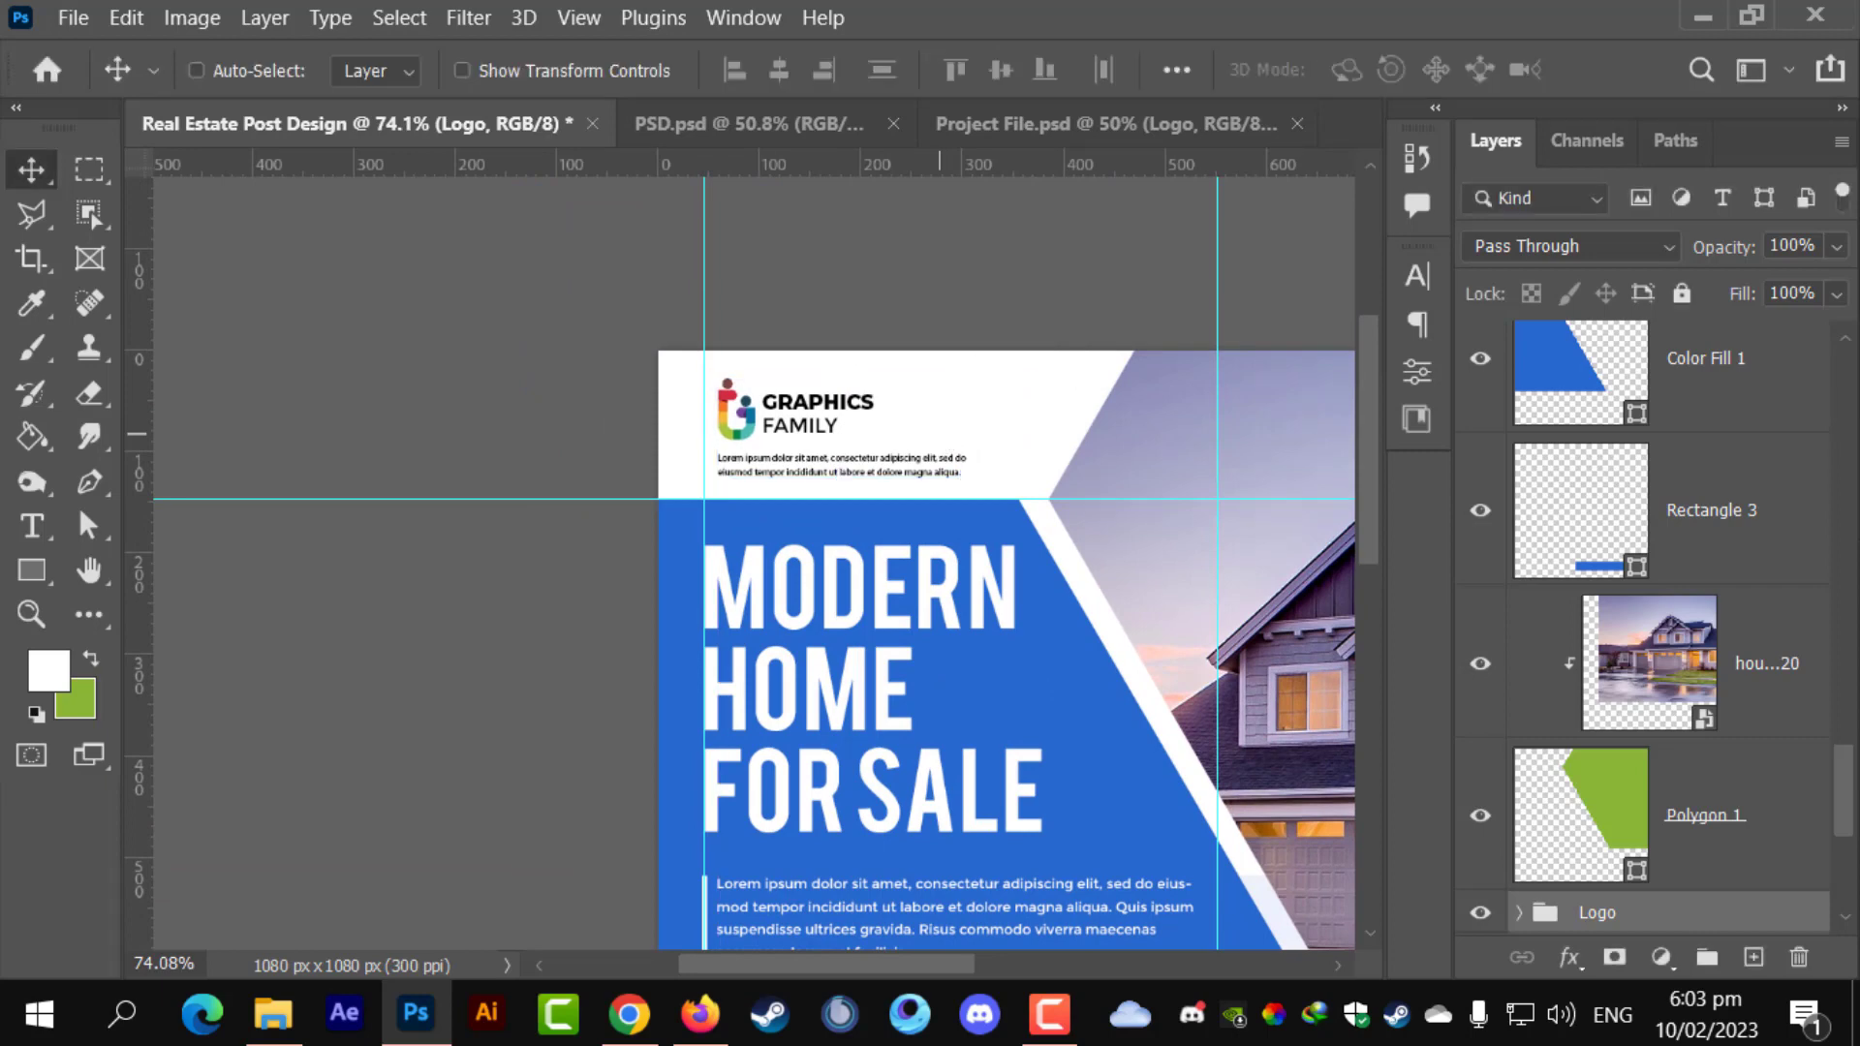
# - Move the Logo group to the top of the layer stack, outside and above Group 3
pyautogui.moveTo(1704, 912); pyautogui.dragTo(1660, 203)
pyautogui.moveTo(1687, 334); pyautogui.dragTo(1686, 339)
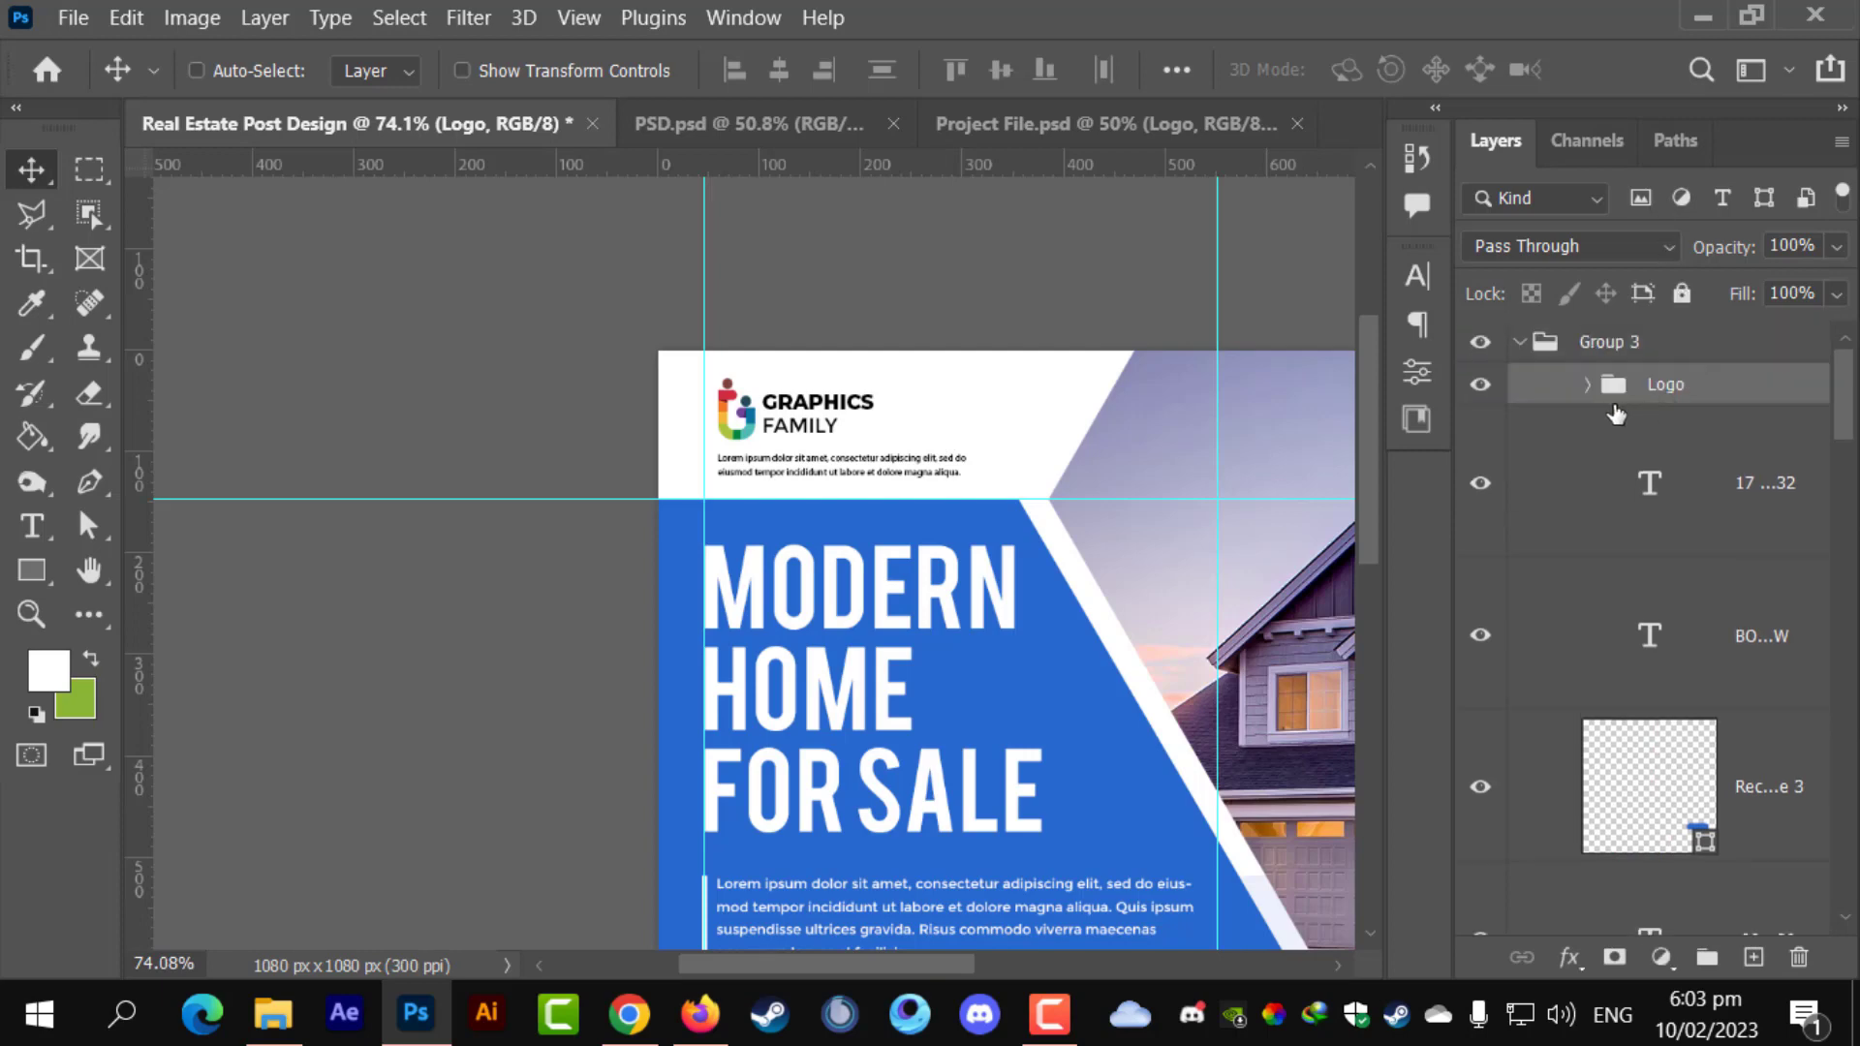
pyautogui.moveTo(1616, 414); pyautogui.dragTo(1608, 334)
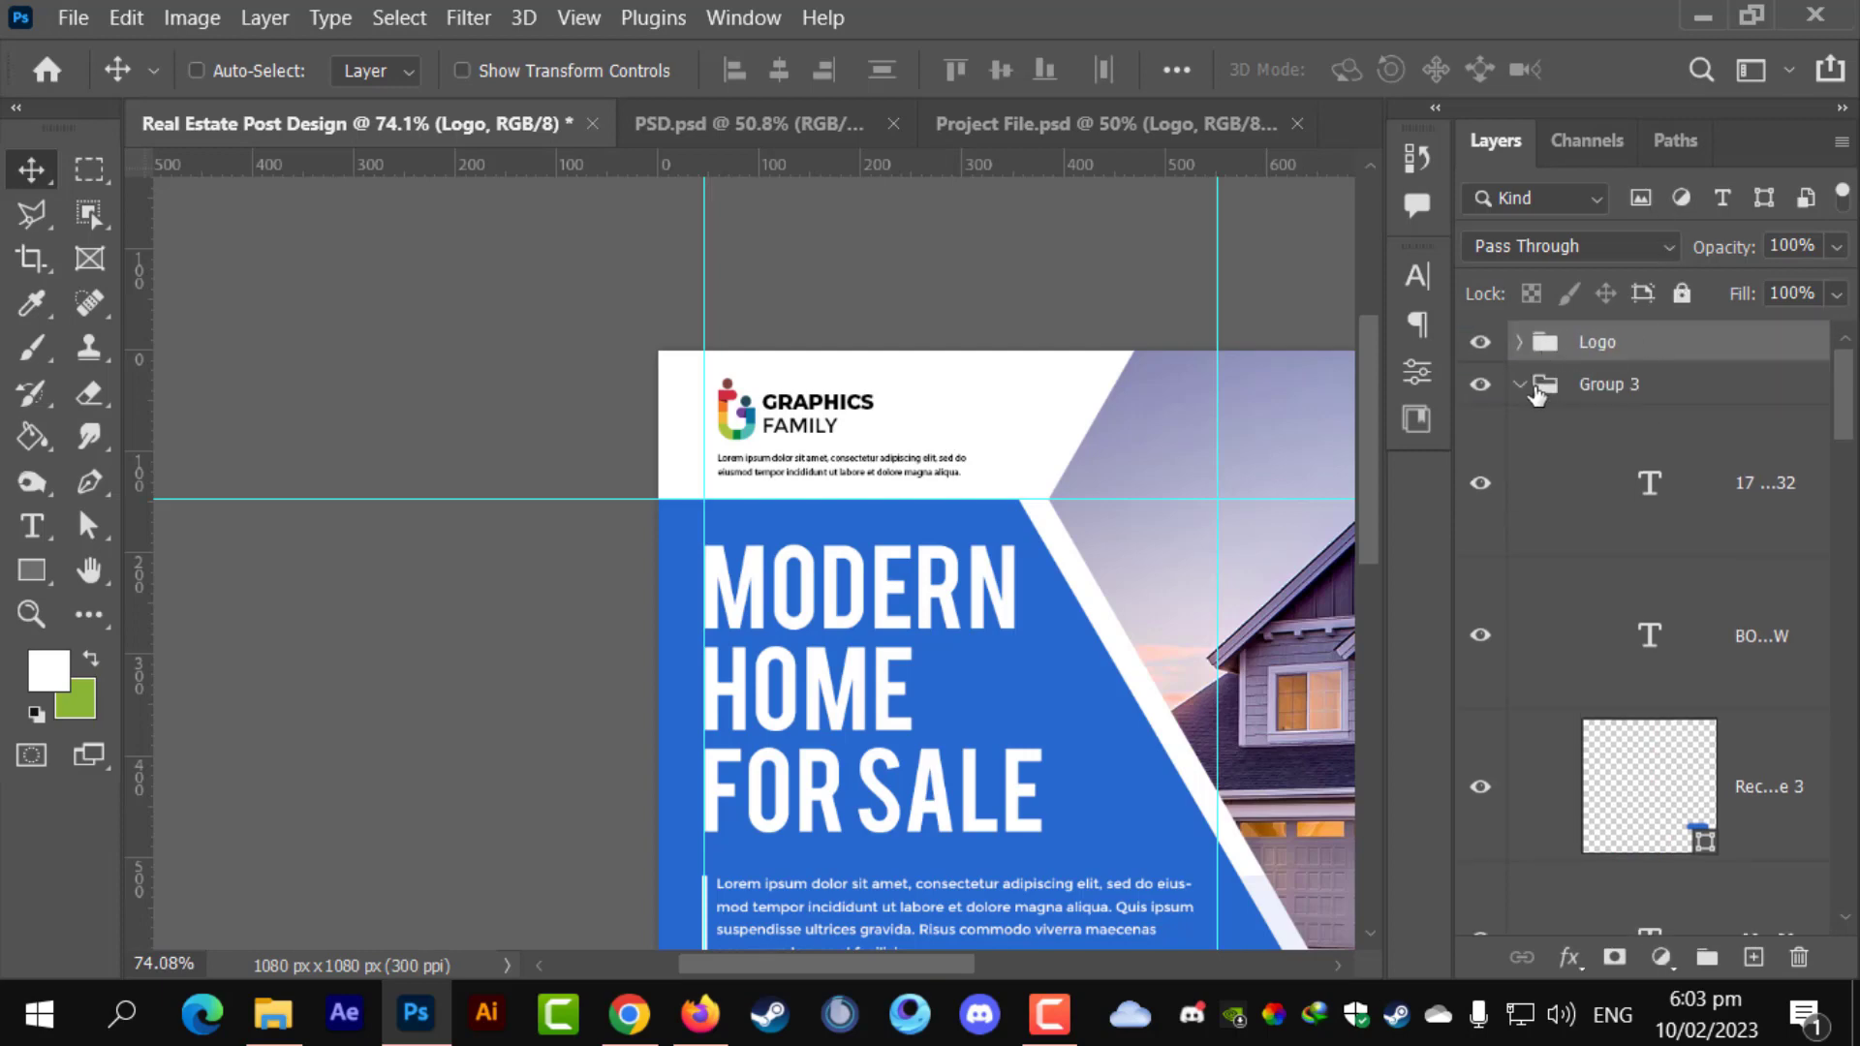
# - Delete the small Lorem ipsum tagline from the Logo group, keeping the GRAPHICS FAMILY text and the logo mark
pyautogui.click(1526, 385)
pyautogui.click(1521, 342)
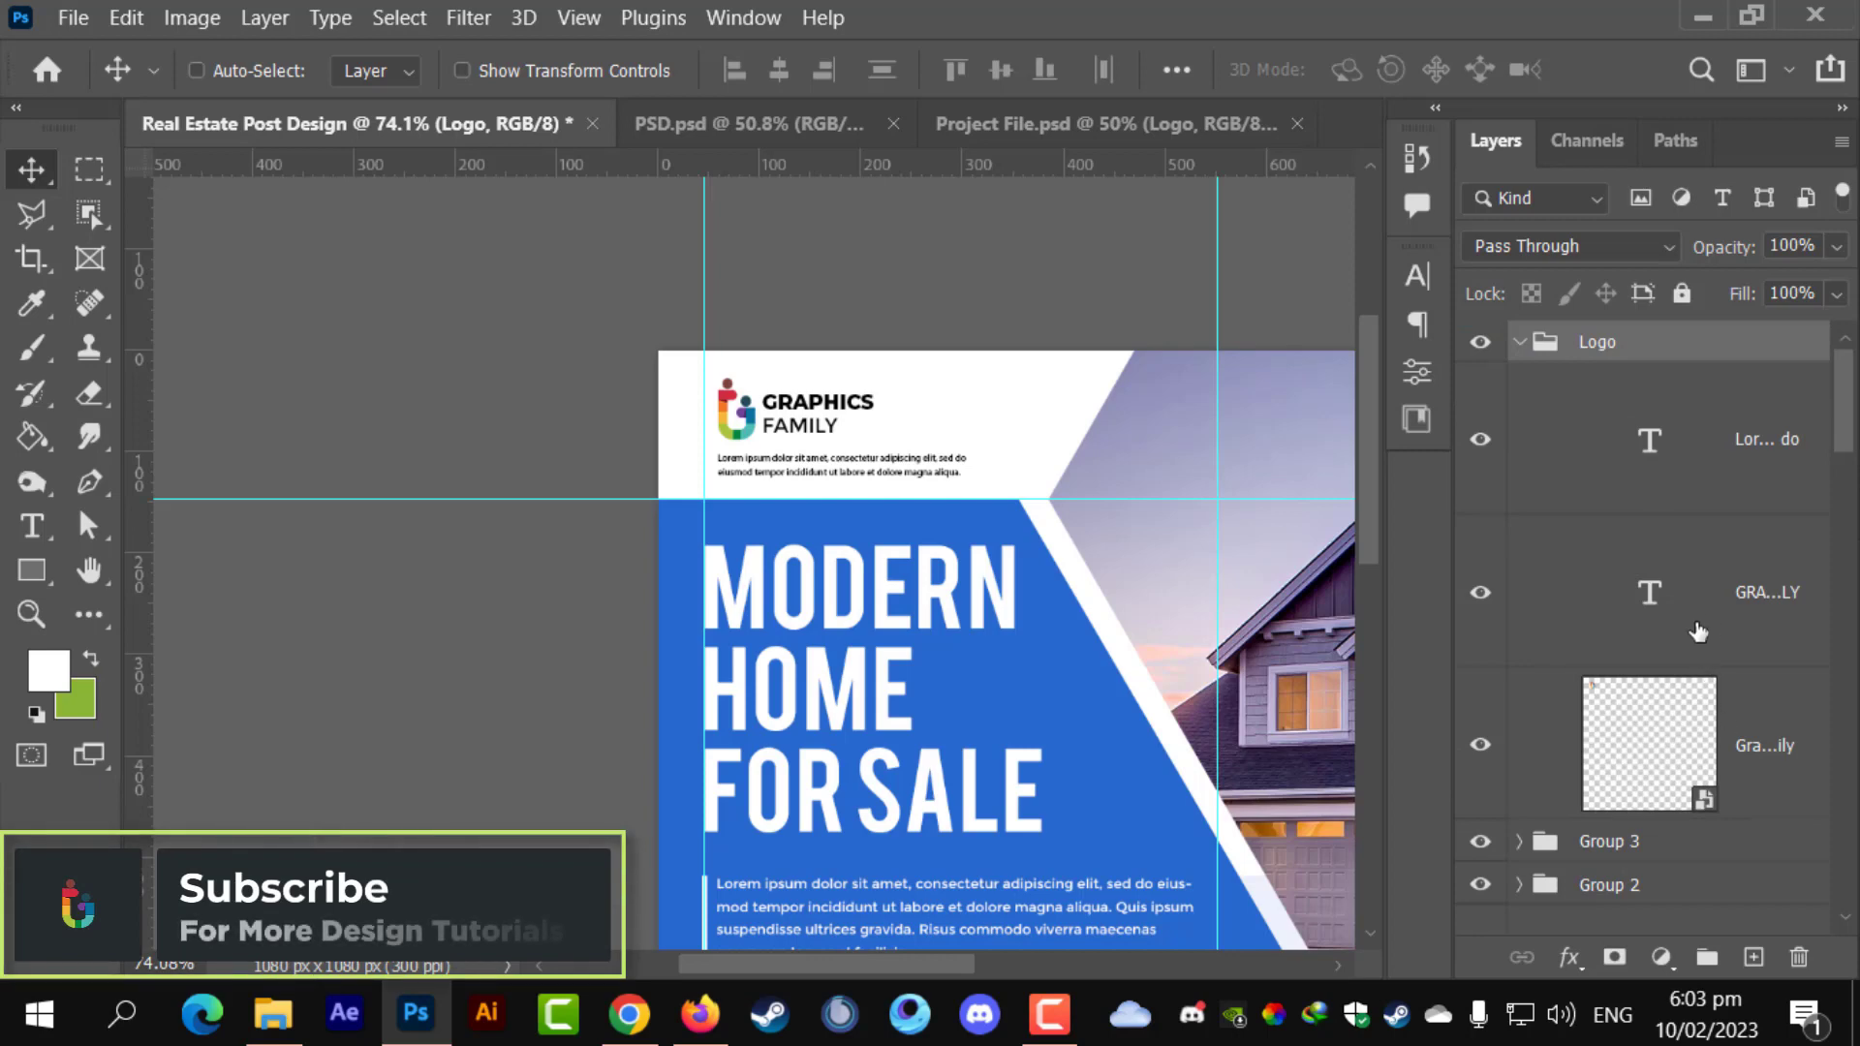
pyautogui.click(1722, 460)
pyautogui.press('Delete')
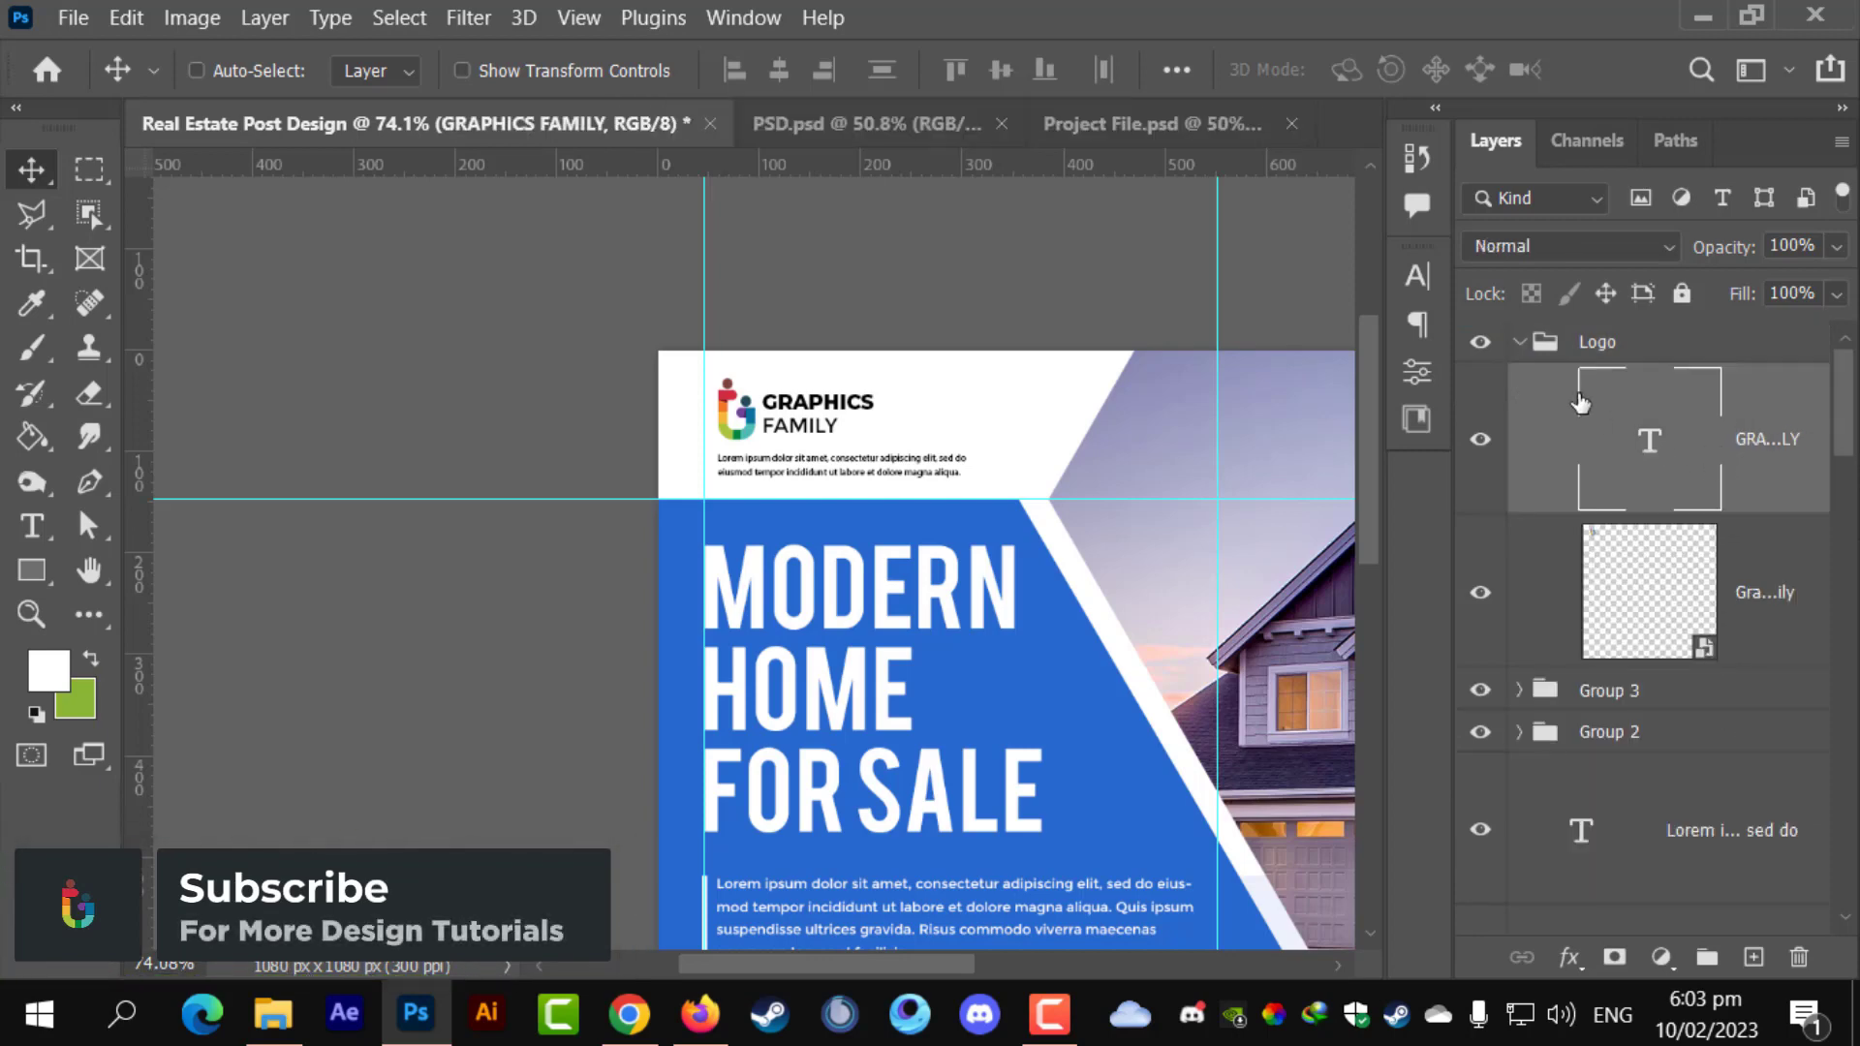
pyautogui.click(1518, 342)
# - Scale the Logo group up to 143.74% and align its left edge with the left vertical guide in the white header
pyautogui.scroll(5, 1007, 383)
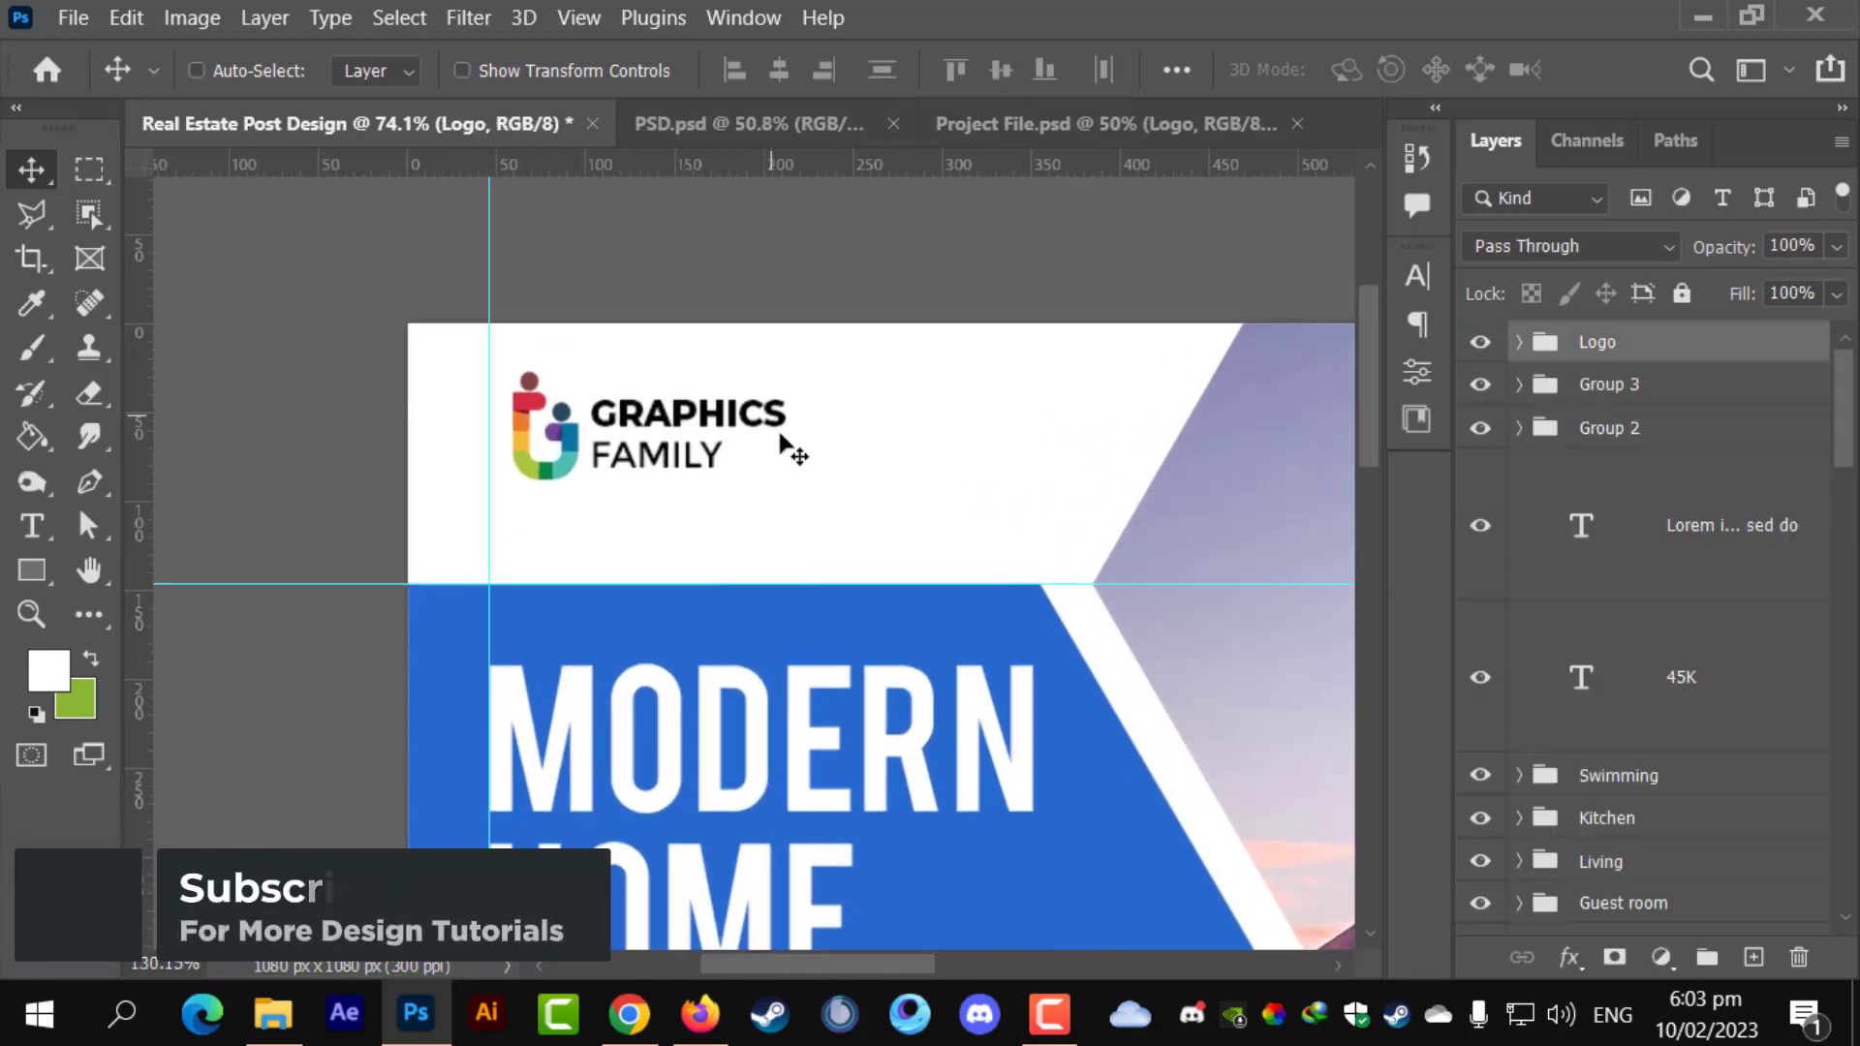
pyautogui.scroll(1, 784, 445)
pyautogui.hotkey('ctrl', 't')
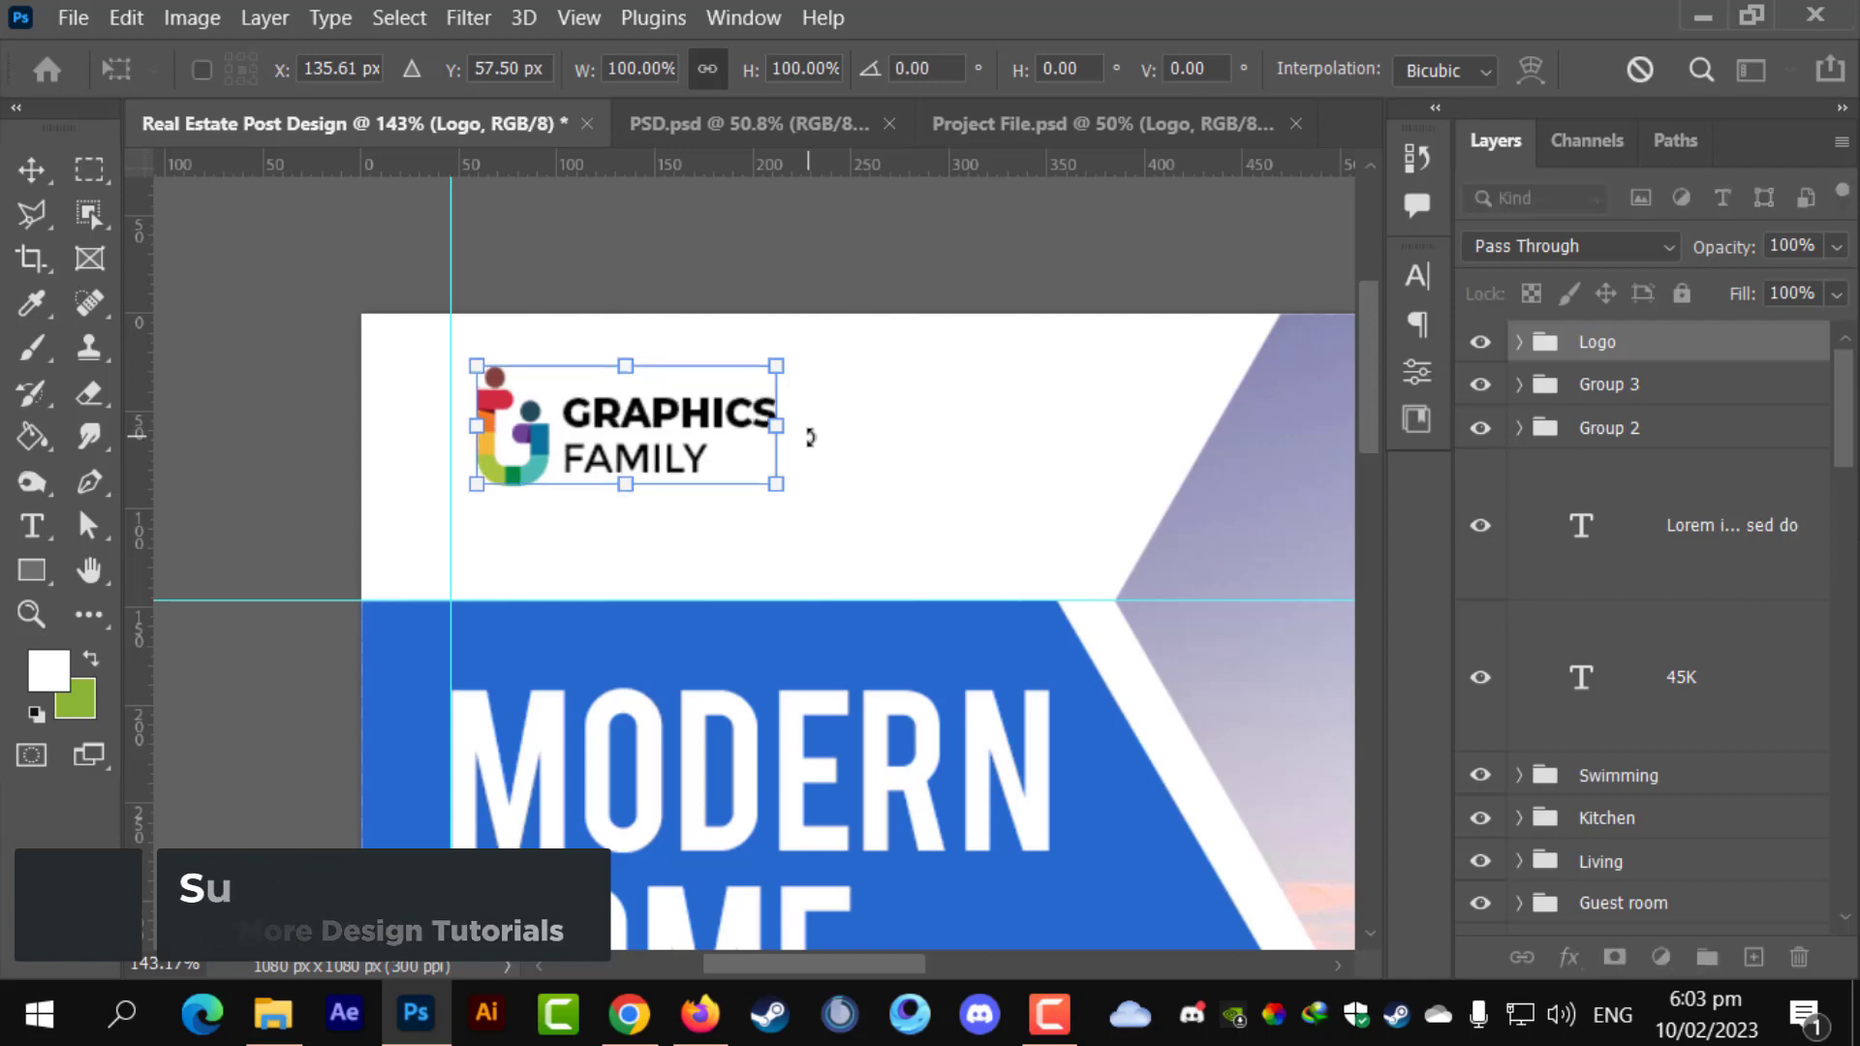
pyautogui.moveTo(786, 435); pyautogui.dragTo(1077, 473)
pyautogui.moveTo(860, 474); pyautogui.dragTo(831, 506)
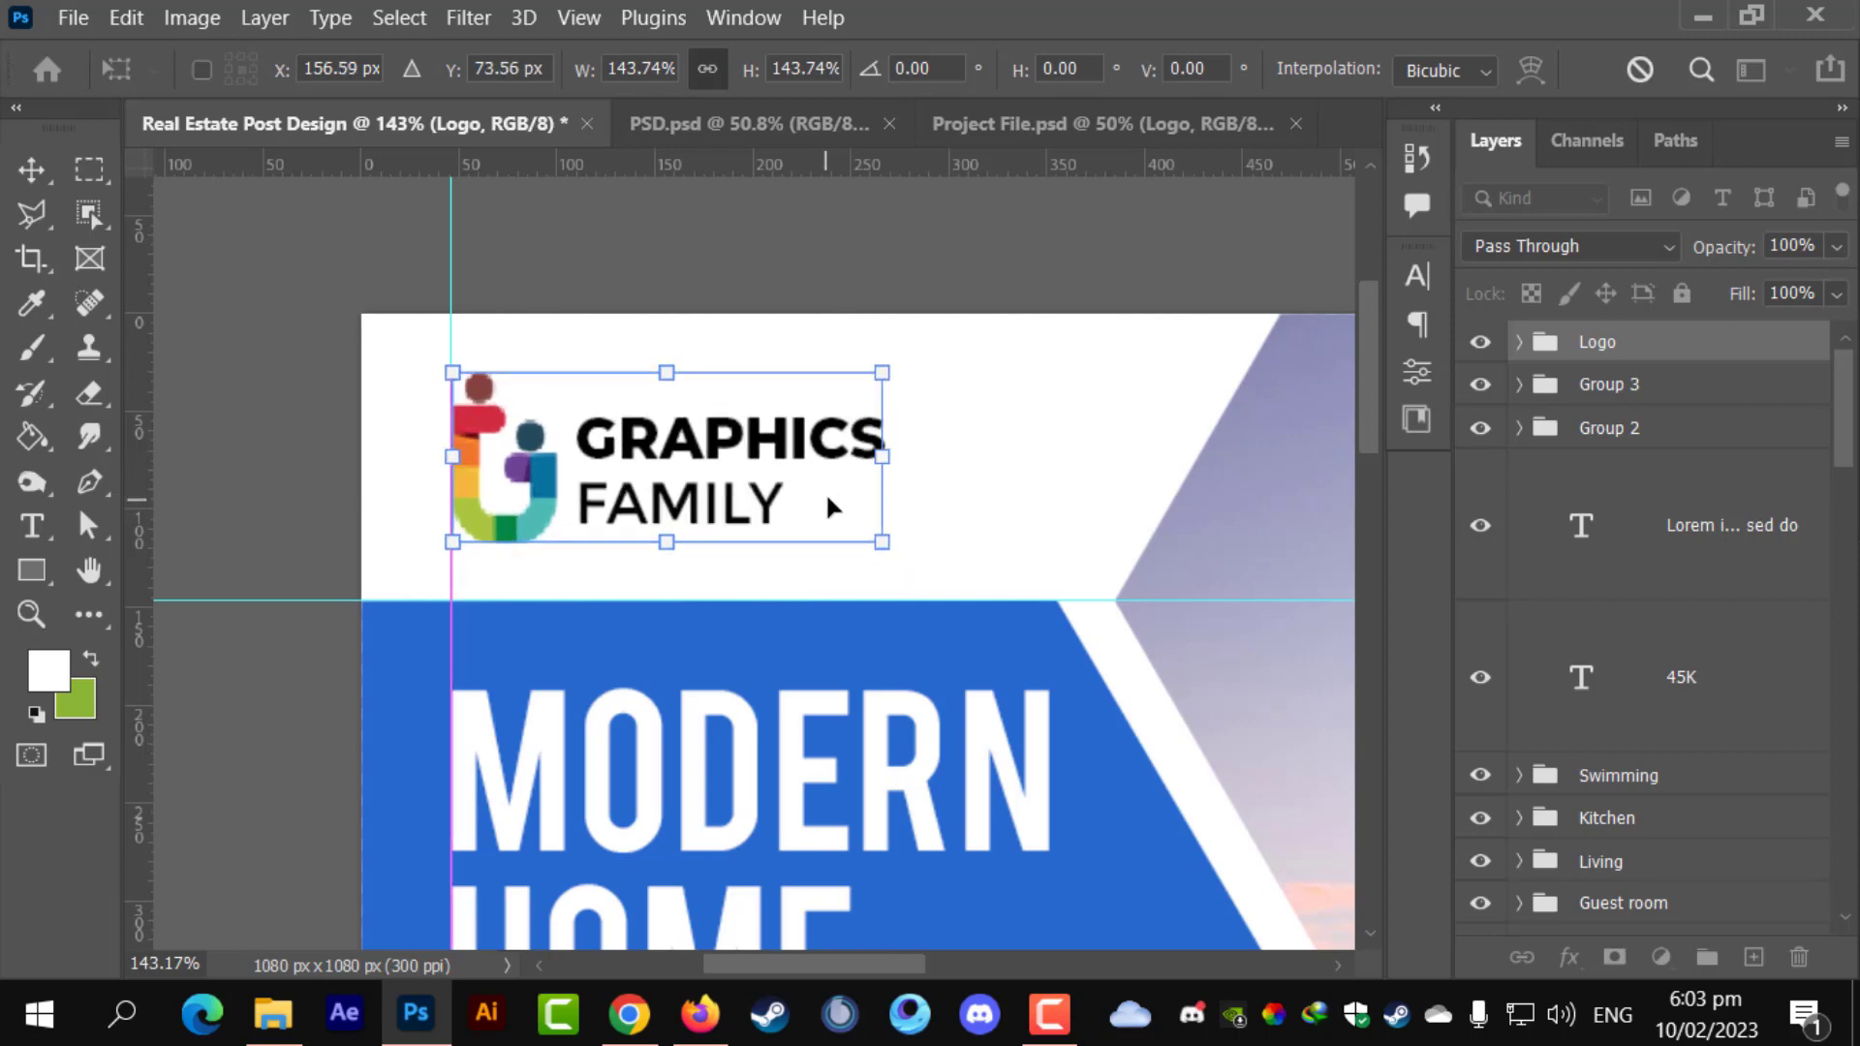
pyautogui.press('Return')
pyautogui.hotkey('ctrl', '0')
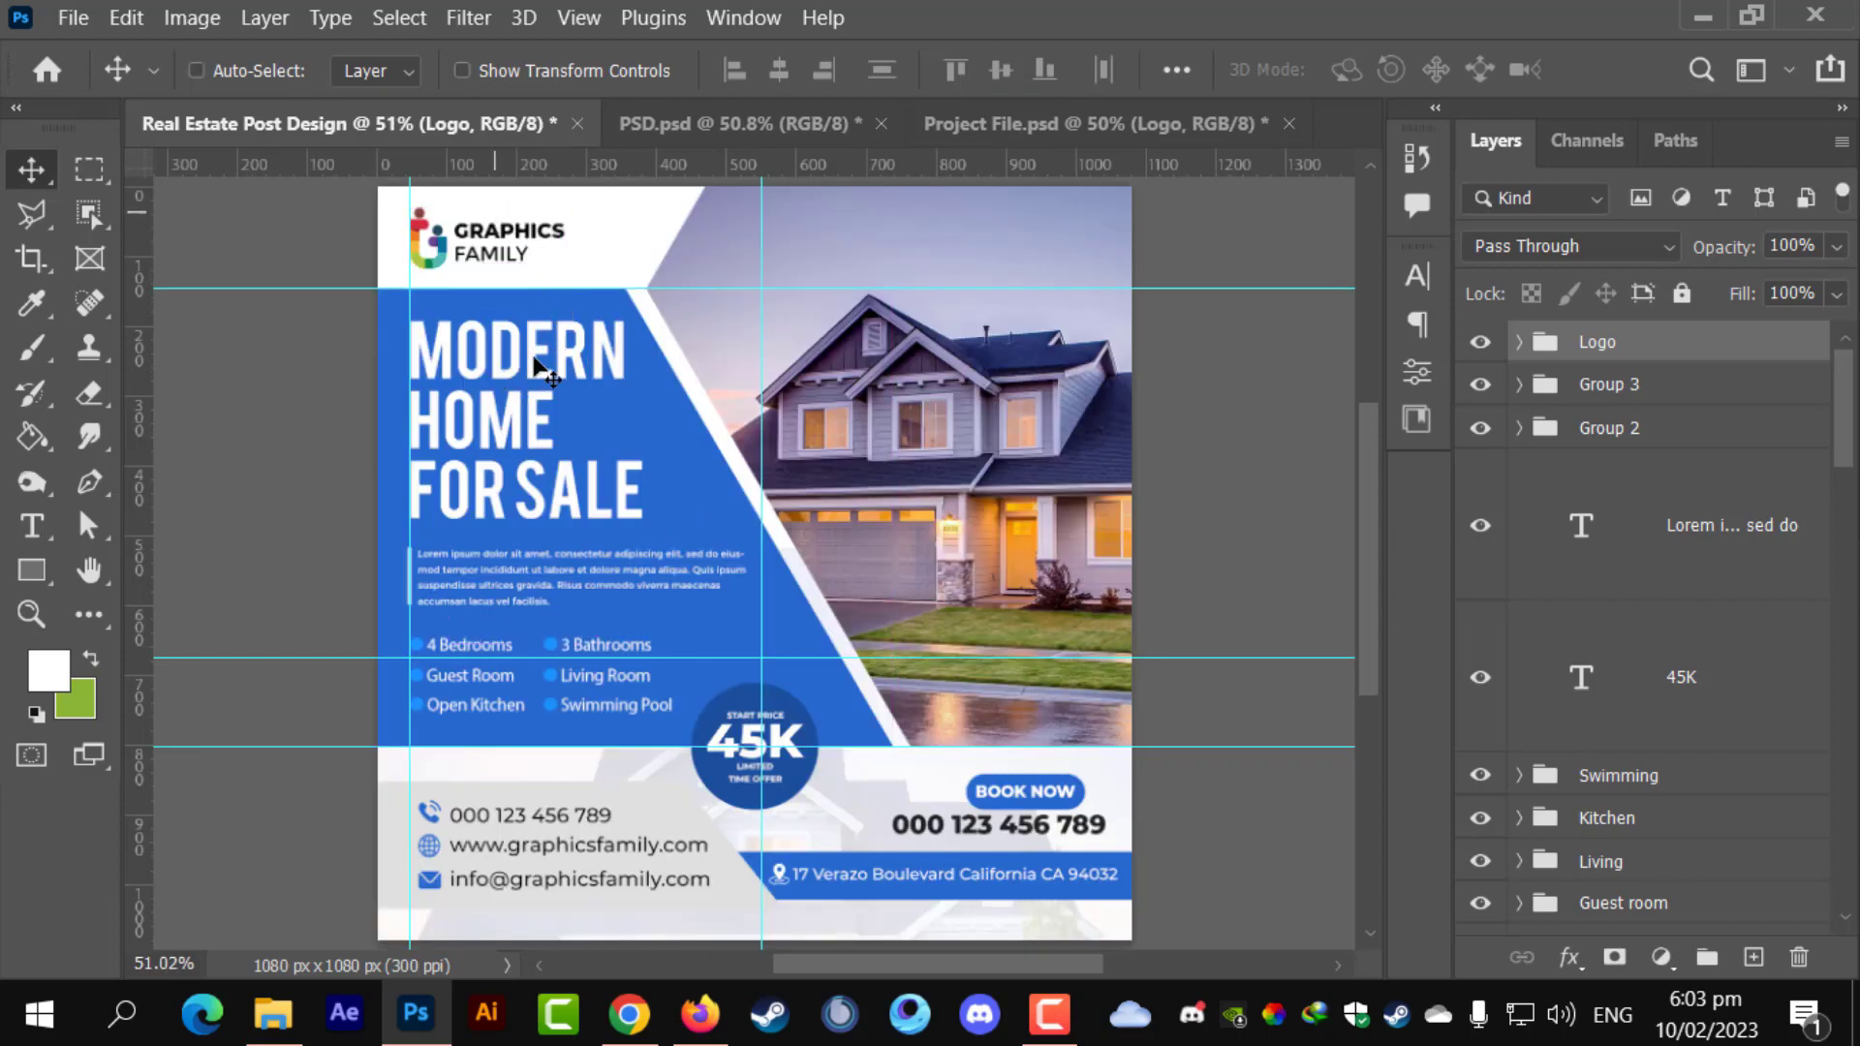
# - Move the enlarged Logo group slightly to the right of the left vertical guide, within the white header
pyautogui.scroll(3, 535, 358)
pyautogui.moveTo(514, 203); pyautogui.dragTo(531, 363)
pyautogui.hotkey('ctrl', 't')
pyautogui.press('Return')
pyautogui.hotkey('ctrl', '0')
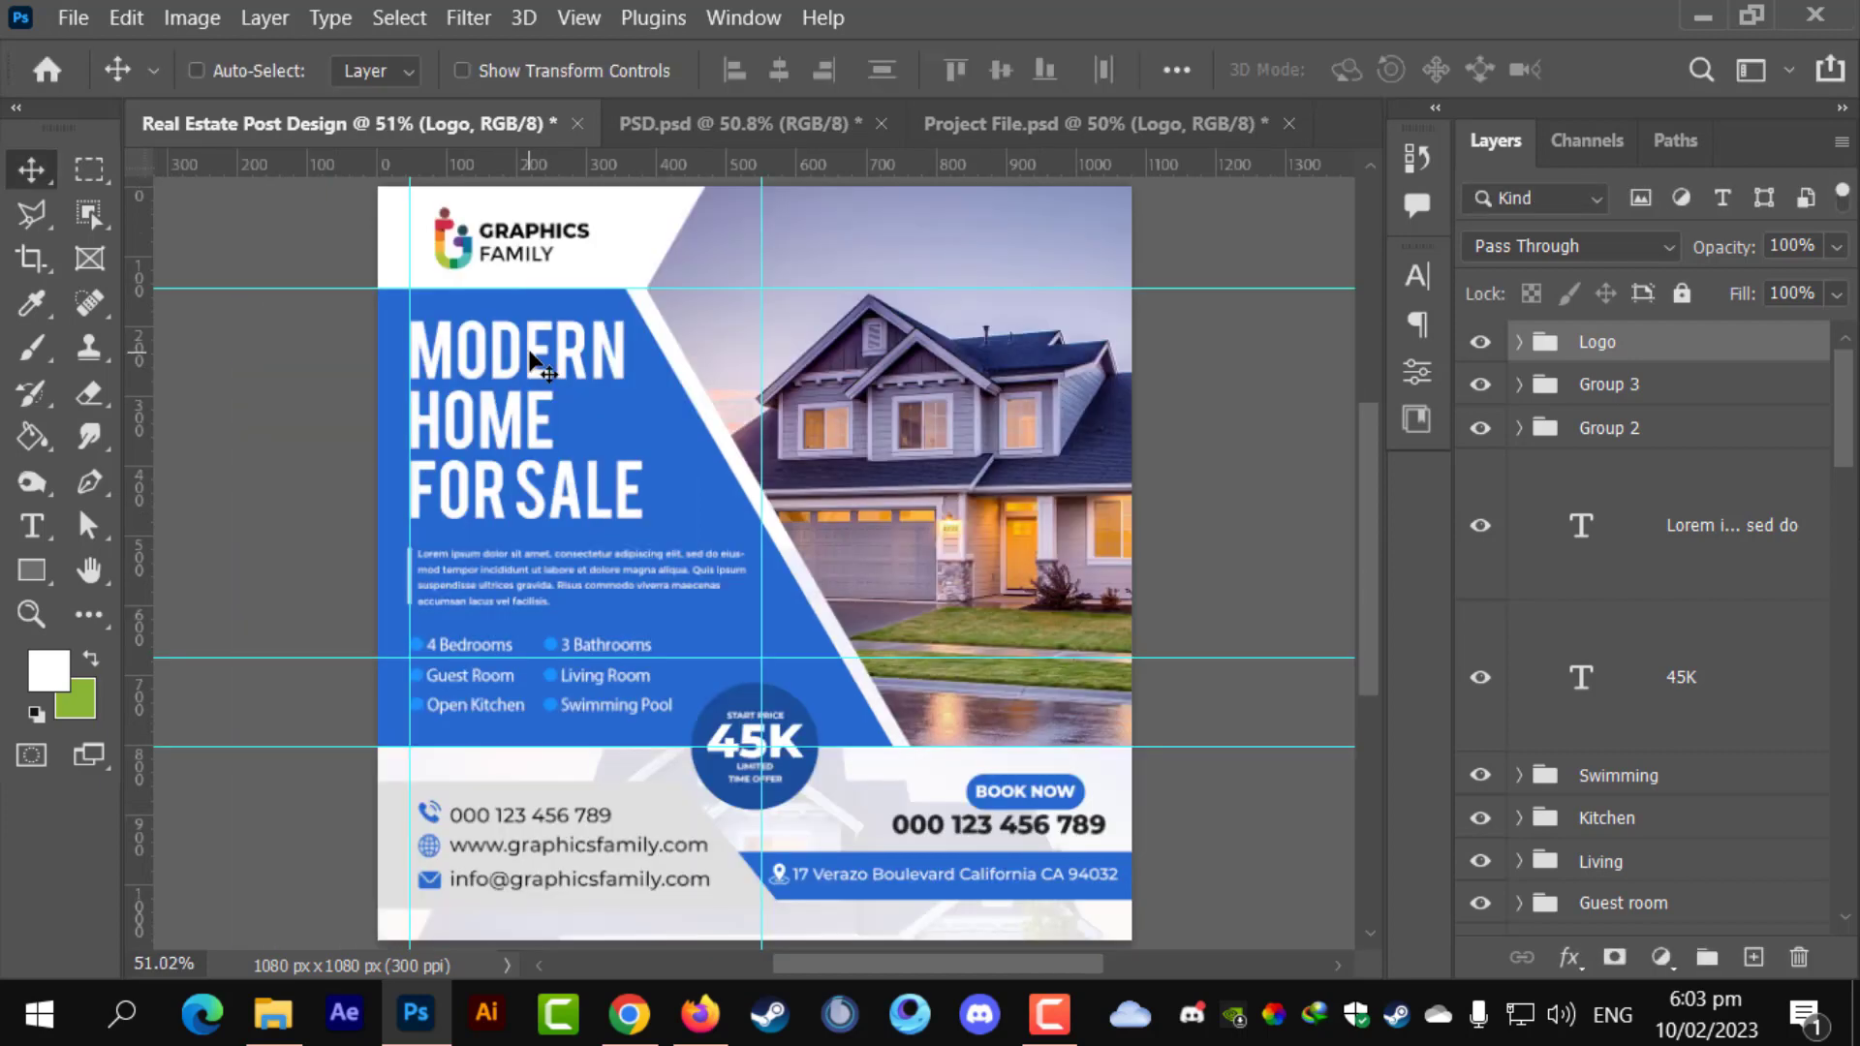
# - Nudge the Logo group slightly down to balance its vertical spacing in the white header above the headline
pyautogui.scroll(-1, 582, 396)
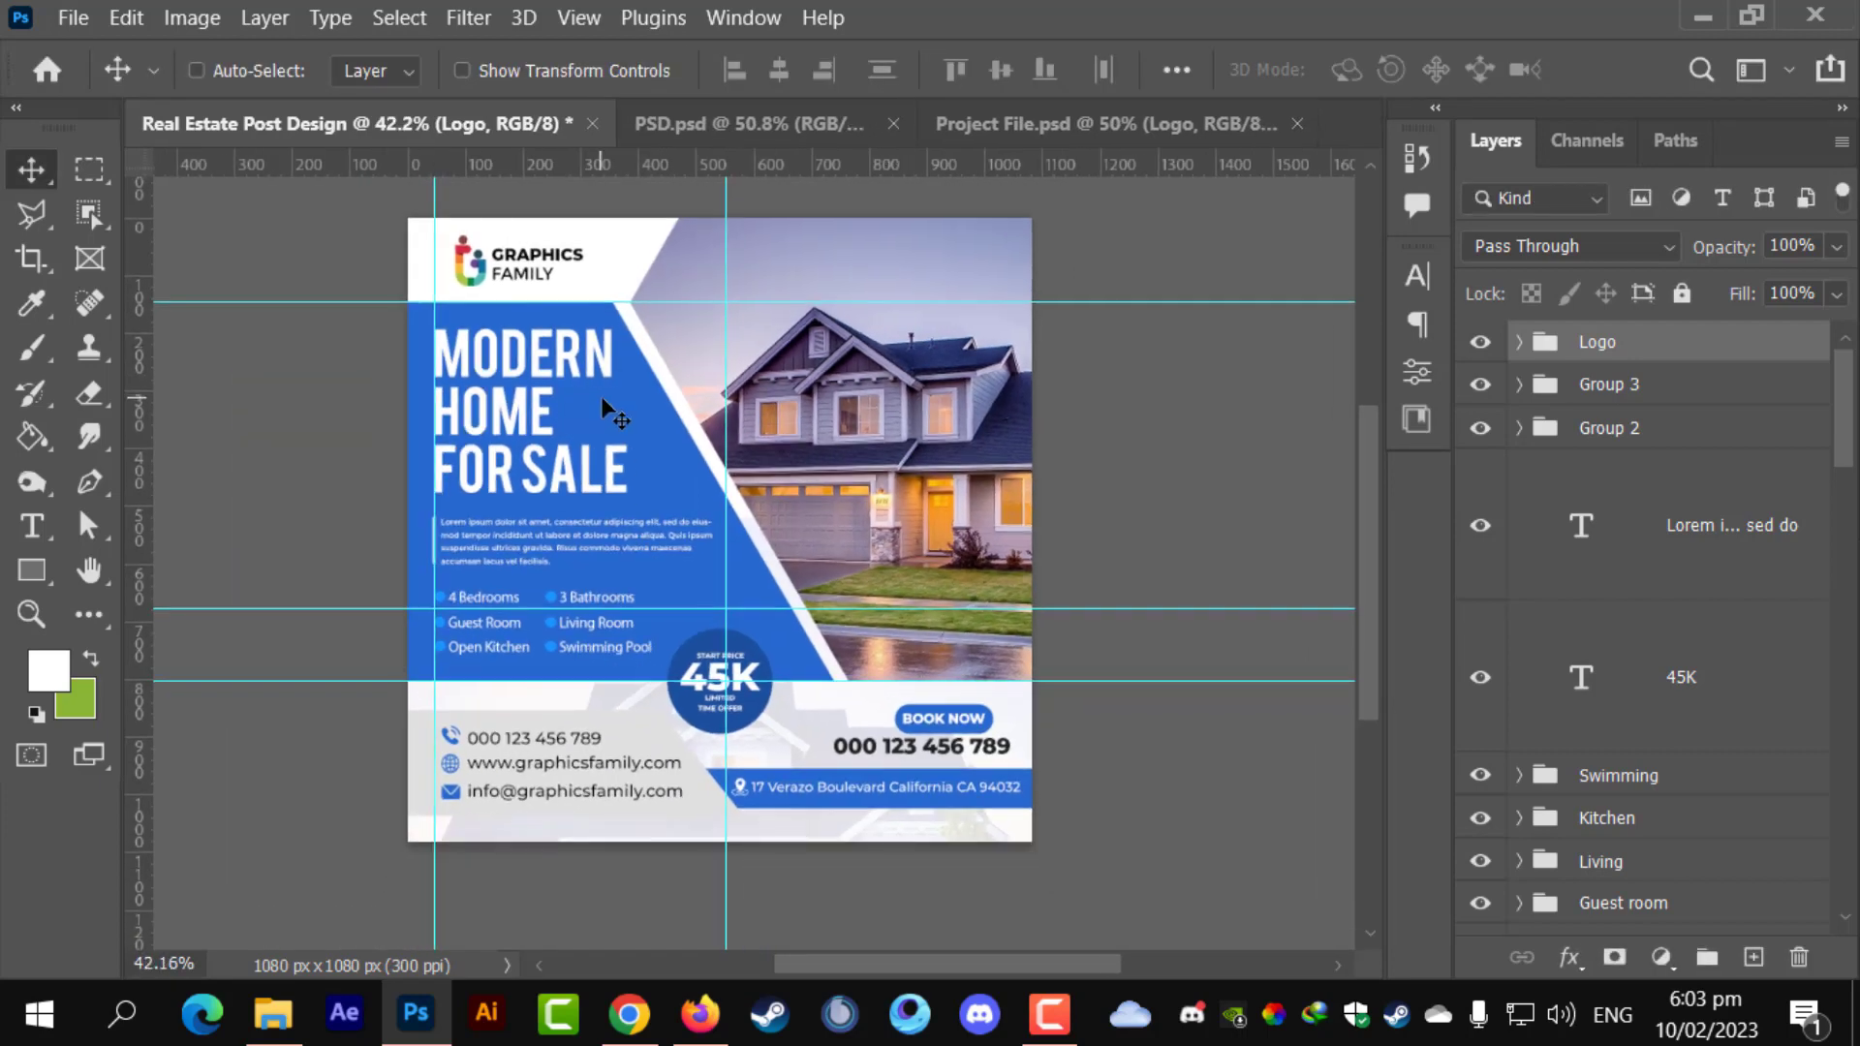
pyautogui.scroll(2, 582, 334)
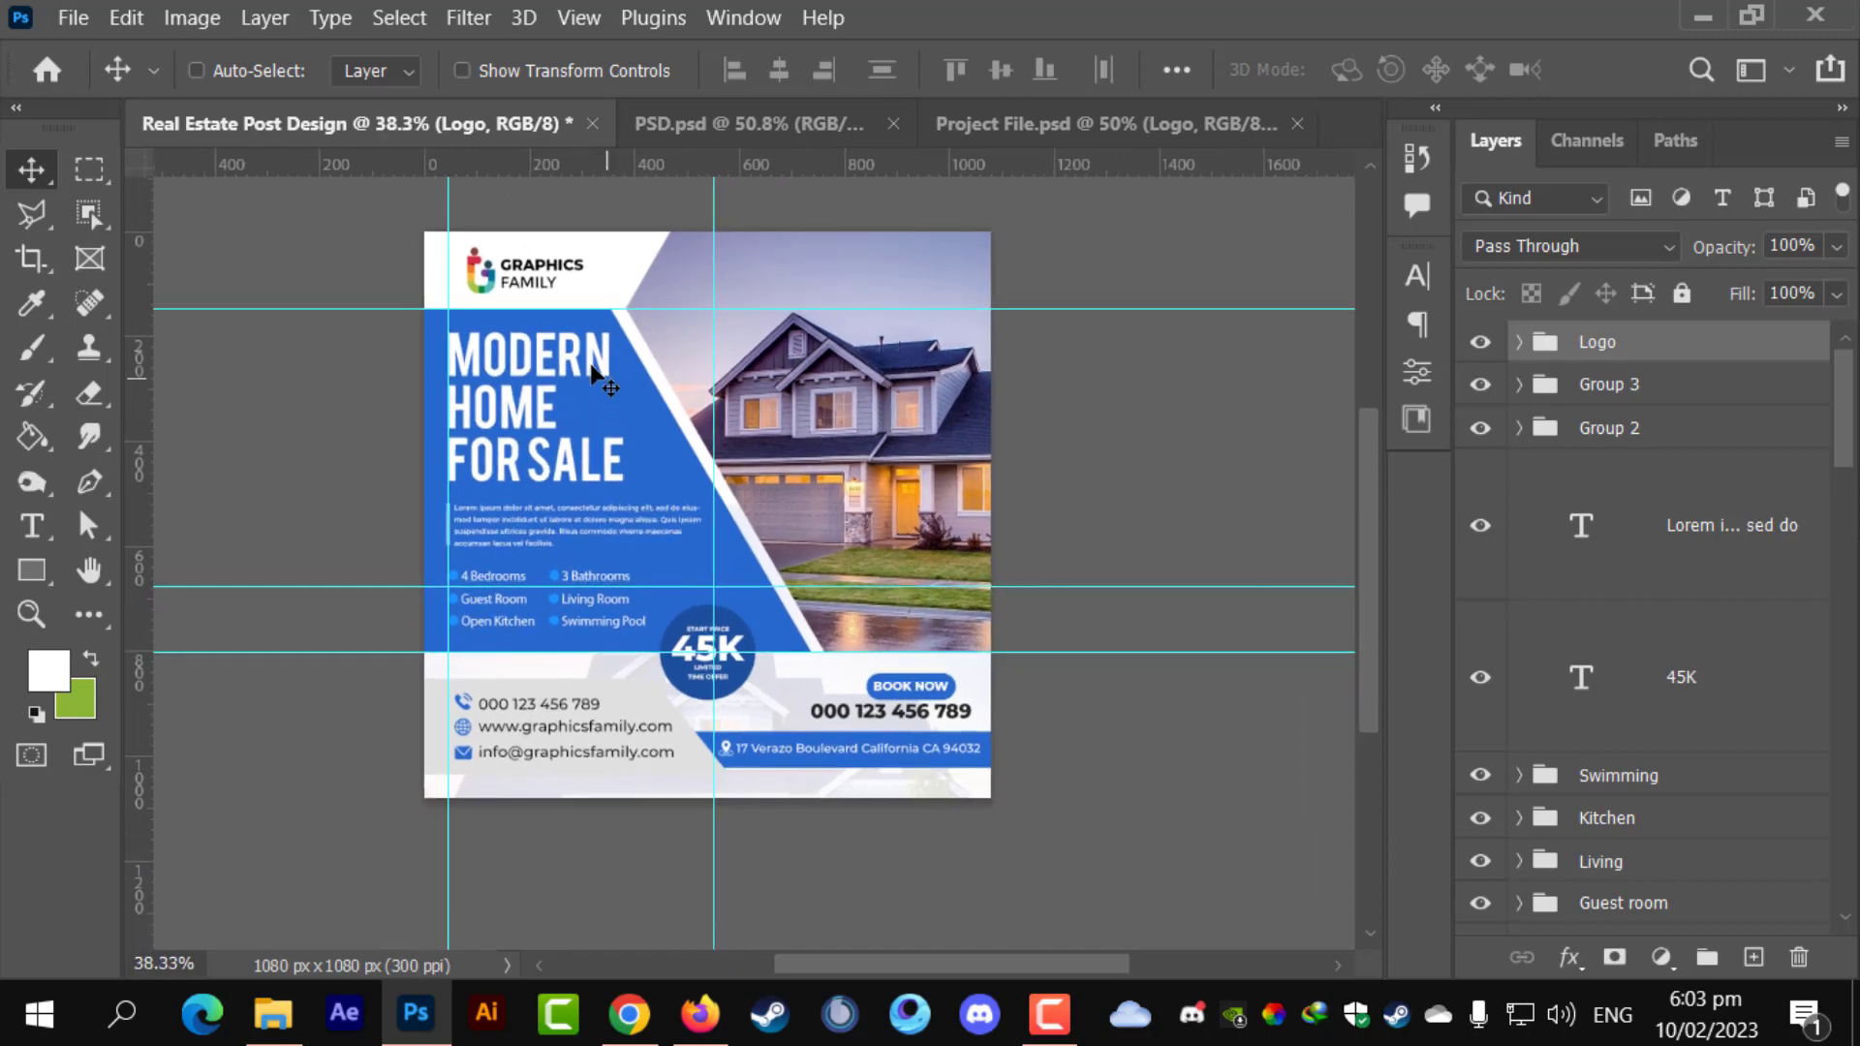
pyautogui.scroll(2, 530, 208)
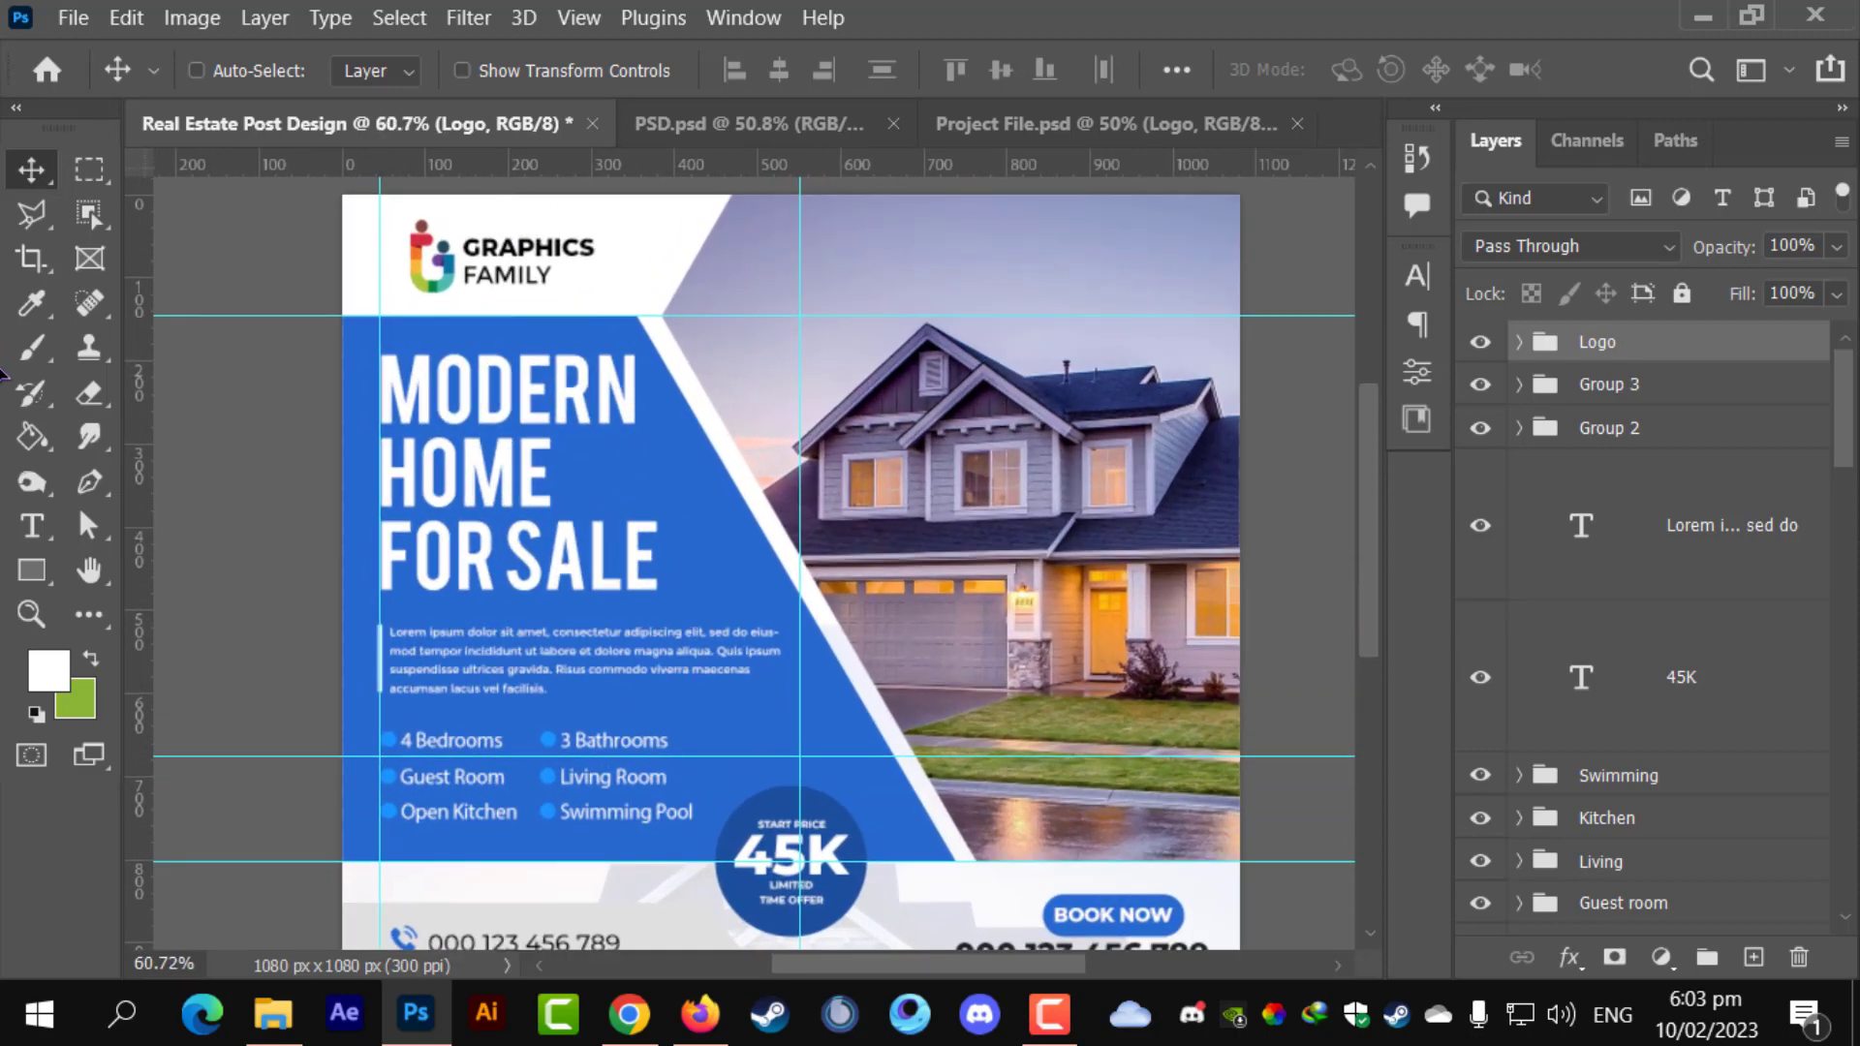
pyautogui.press('Left')
pyautogui.press('Left')
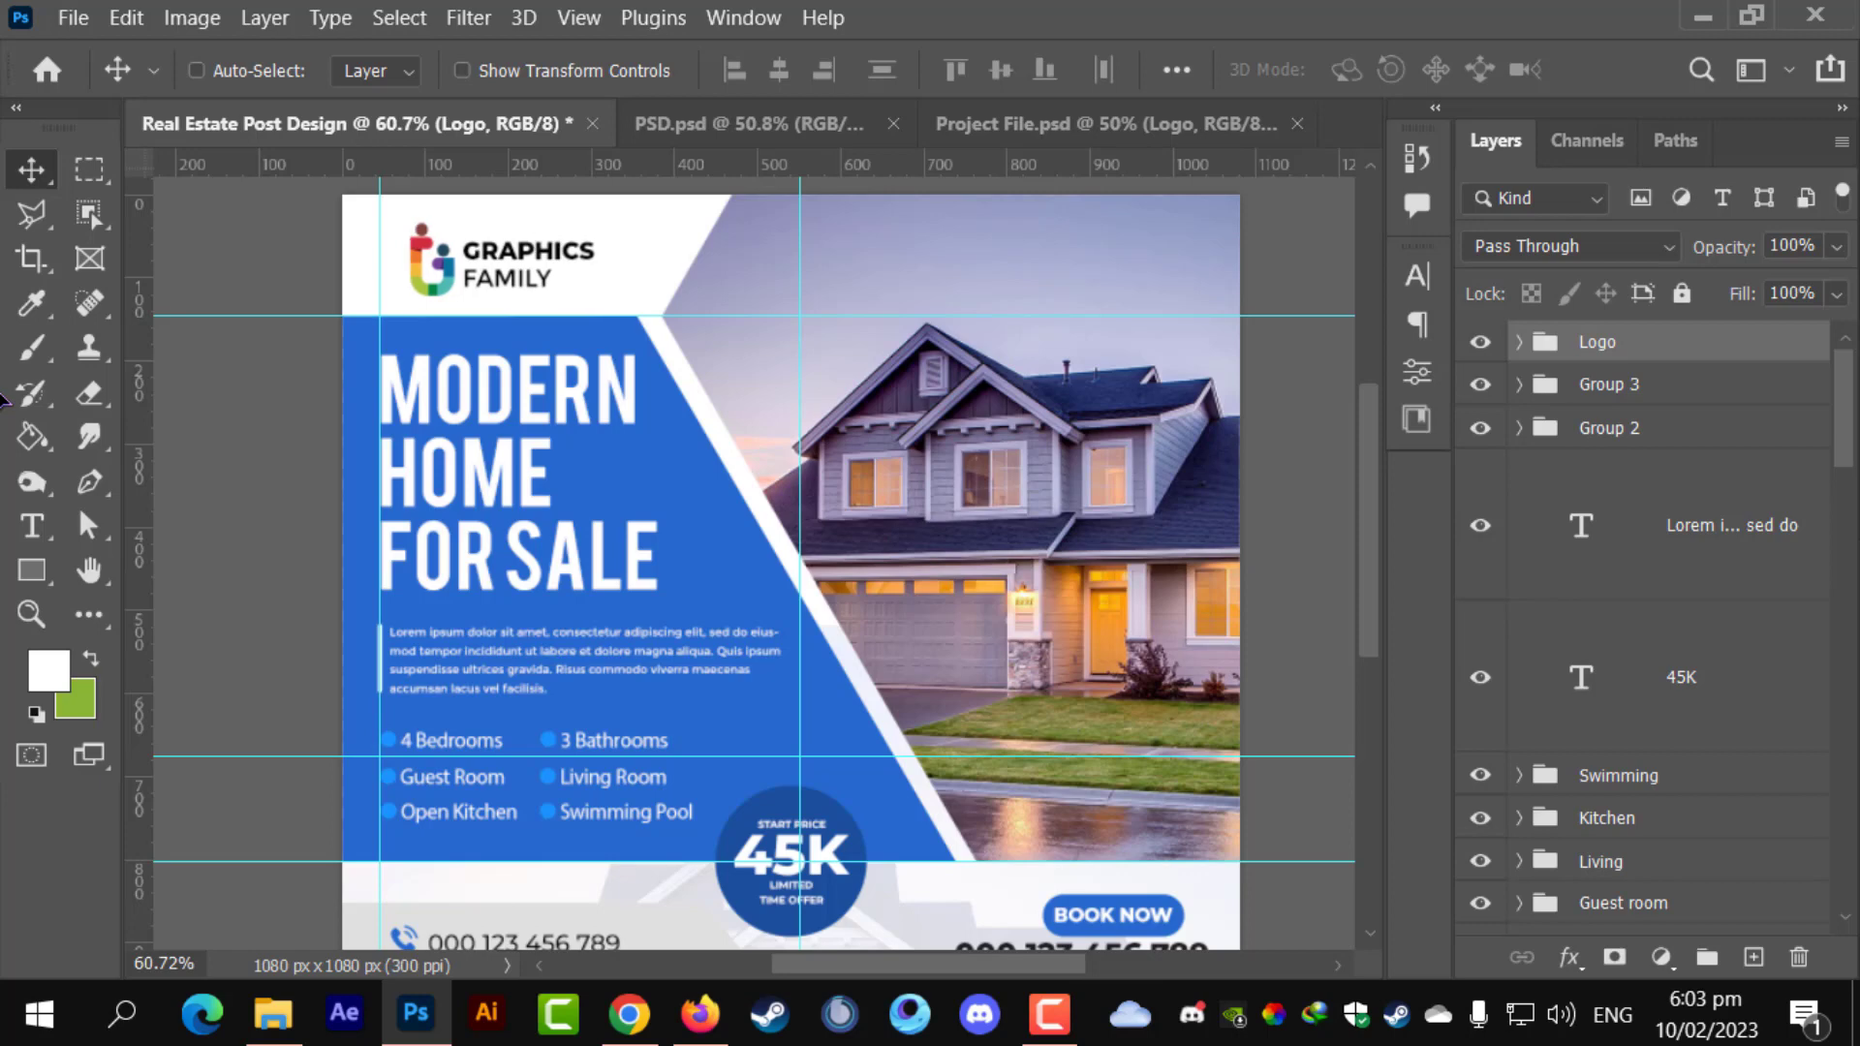
pyautogui.press('Up')
pyautogui.press('Up')
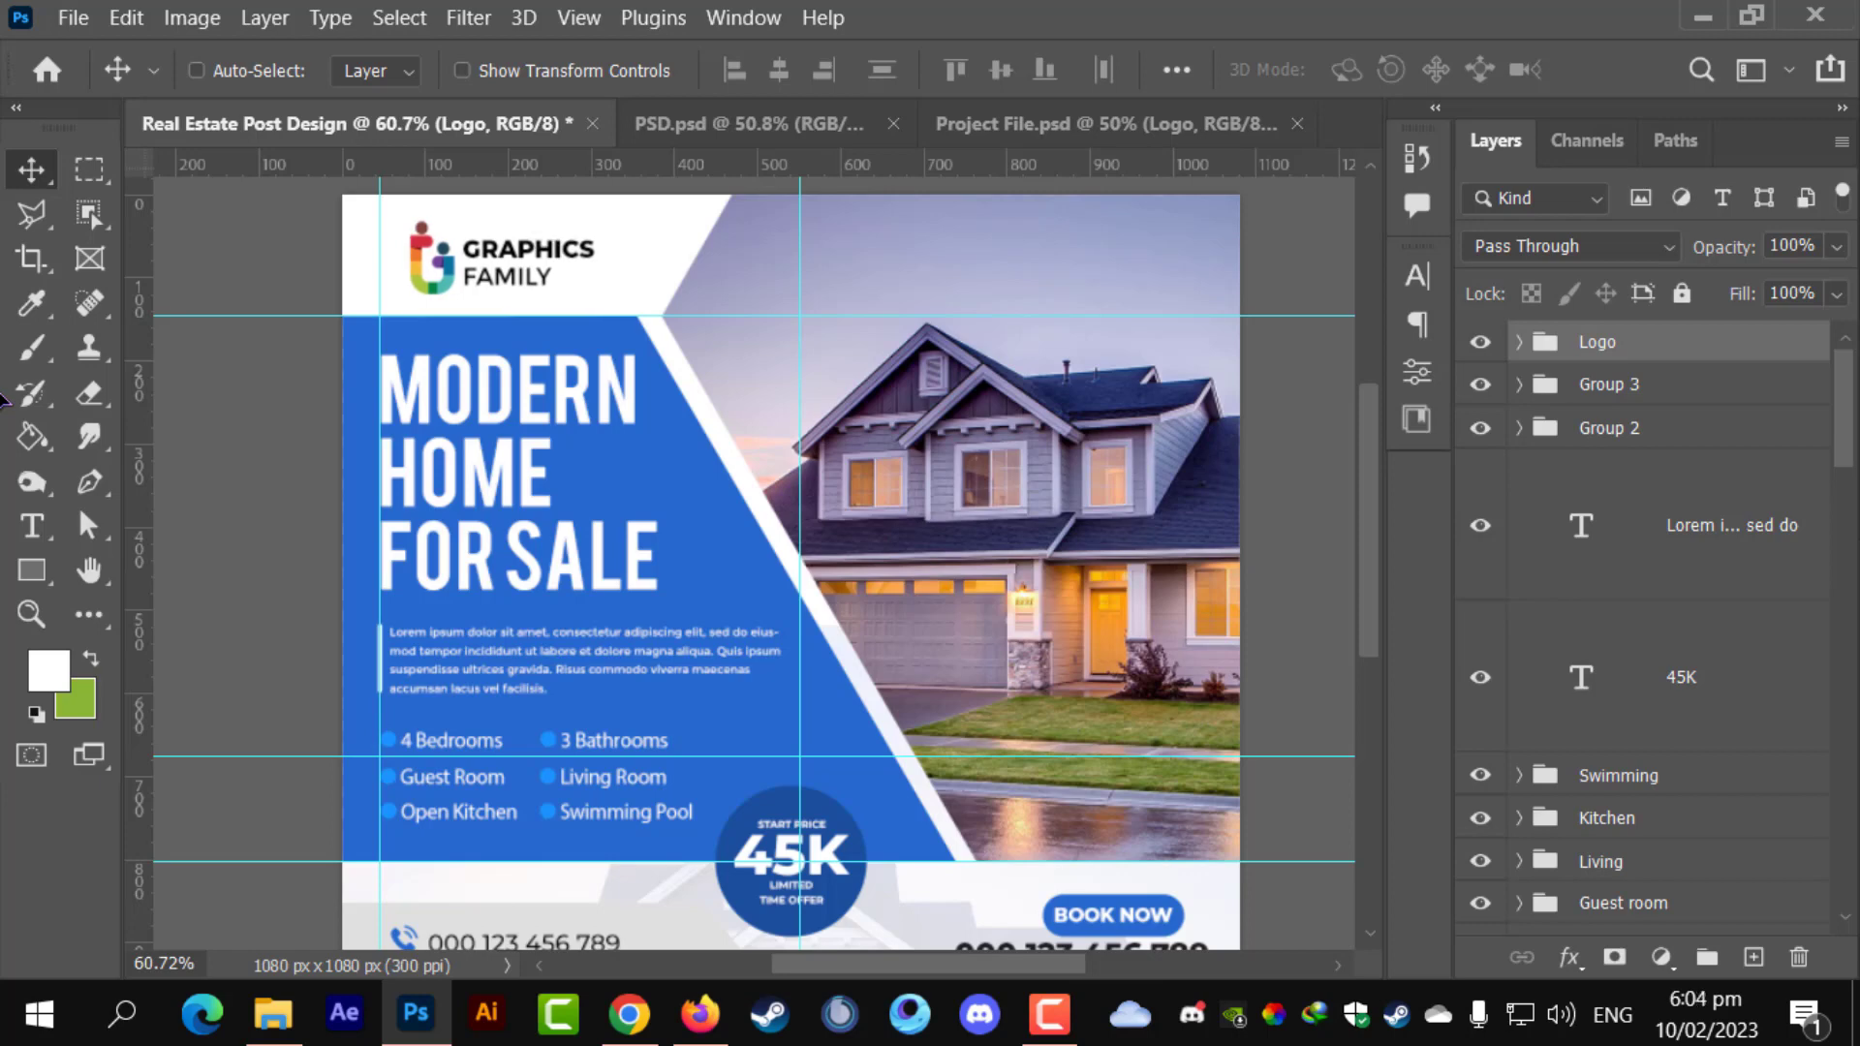
pyautogui.hotkey('ctrl', '0')
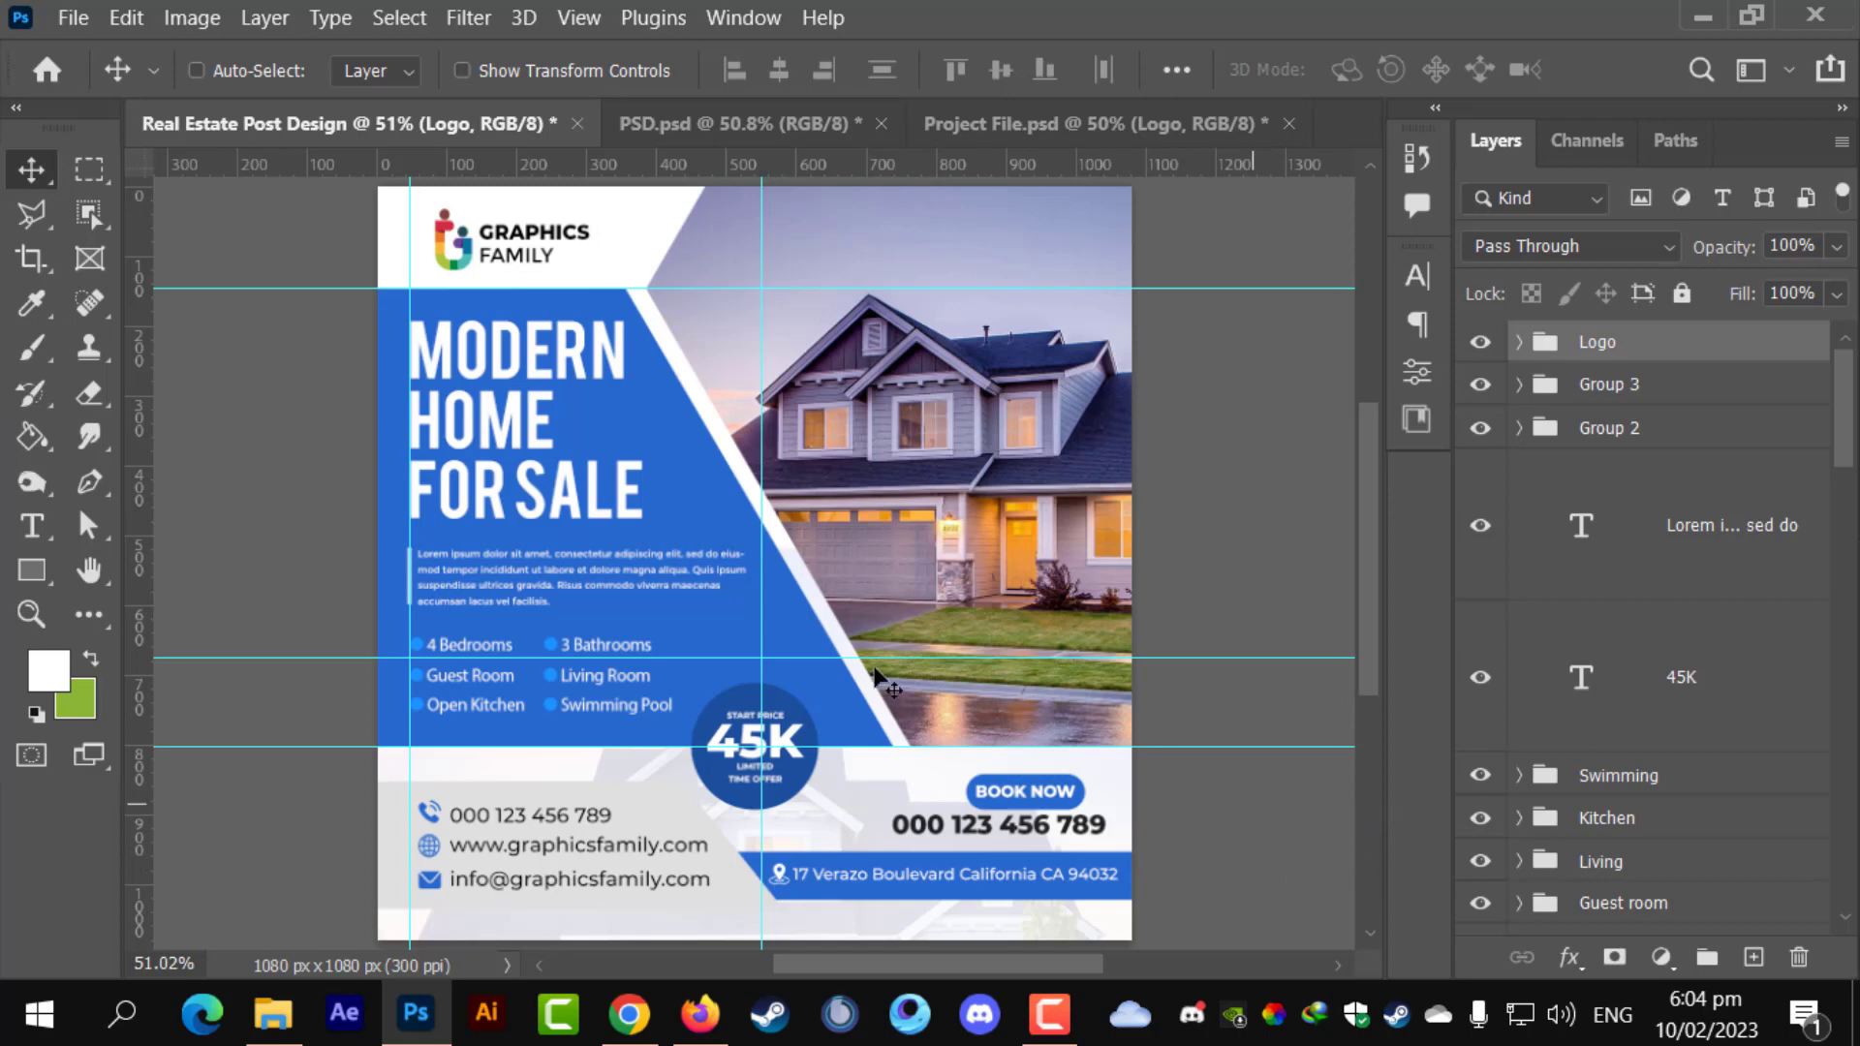
pyautogui.scroll(-1, 714, 519)
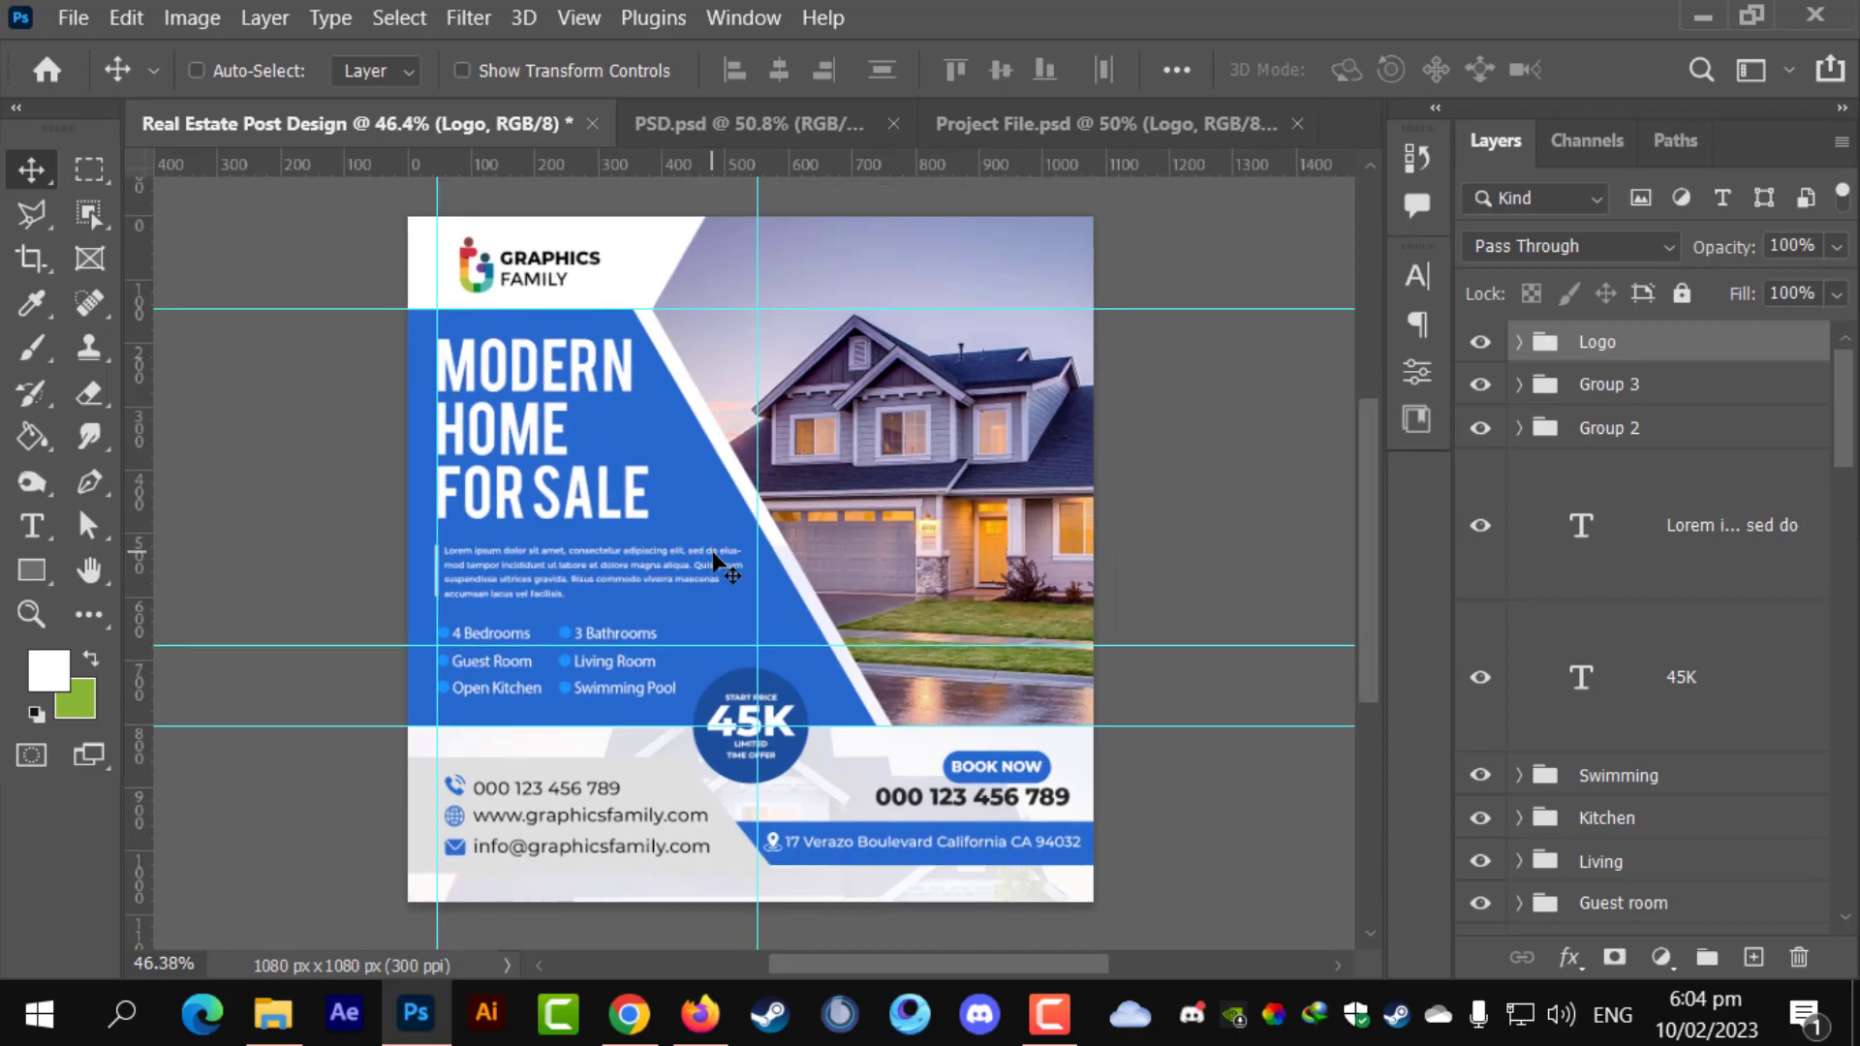